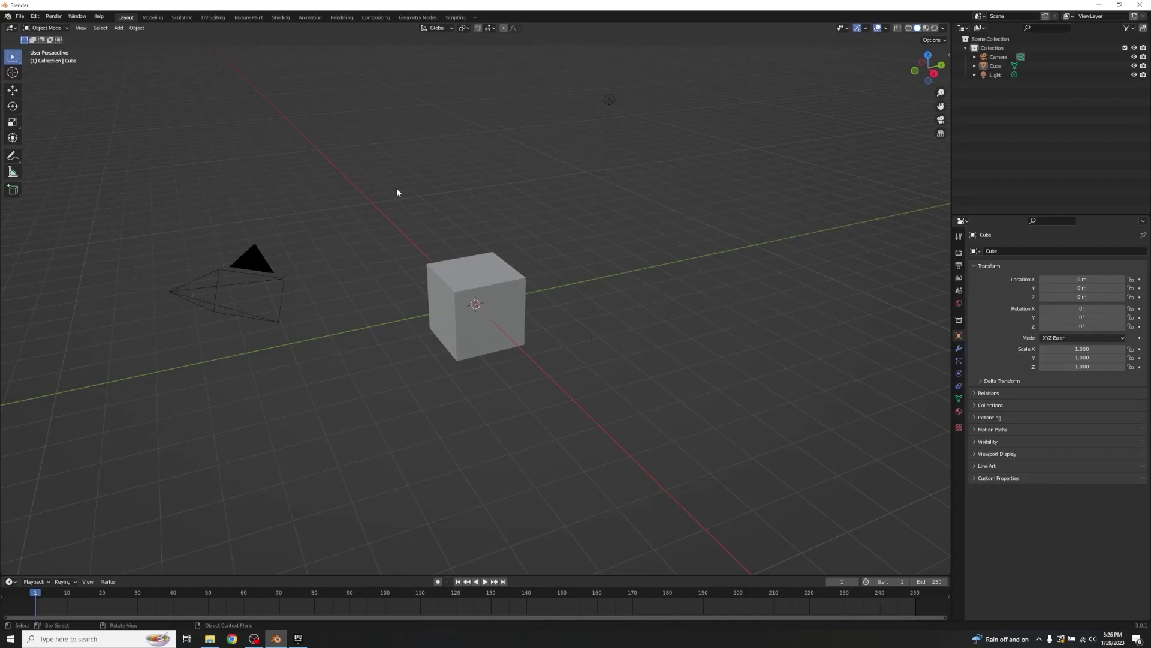
- Box-select the default camera, cube and light and delete all three
drag(687, 228, 150, 414)
key(Delete)
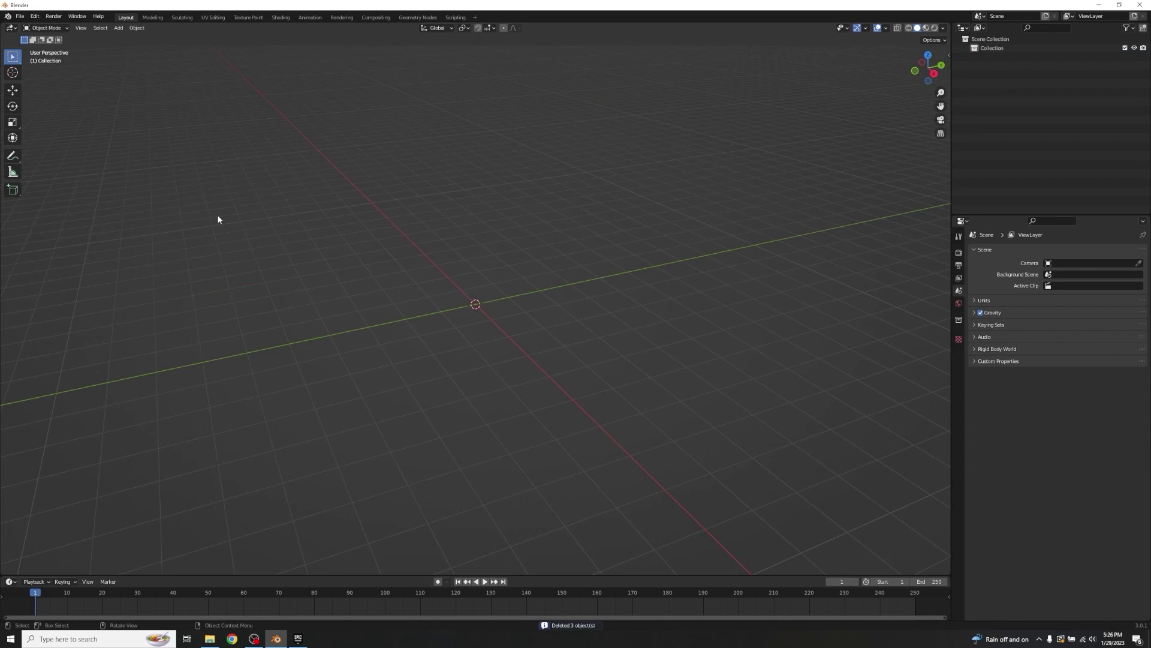
- Import Character.FBX from the Archery_Tutorial folder through File > Import > FBX
click(20, 17)
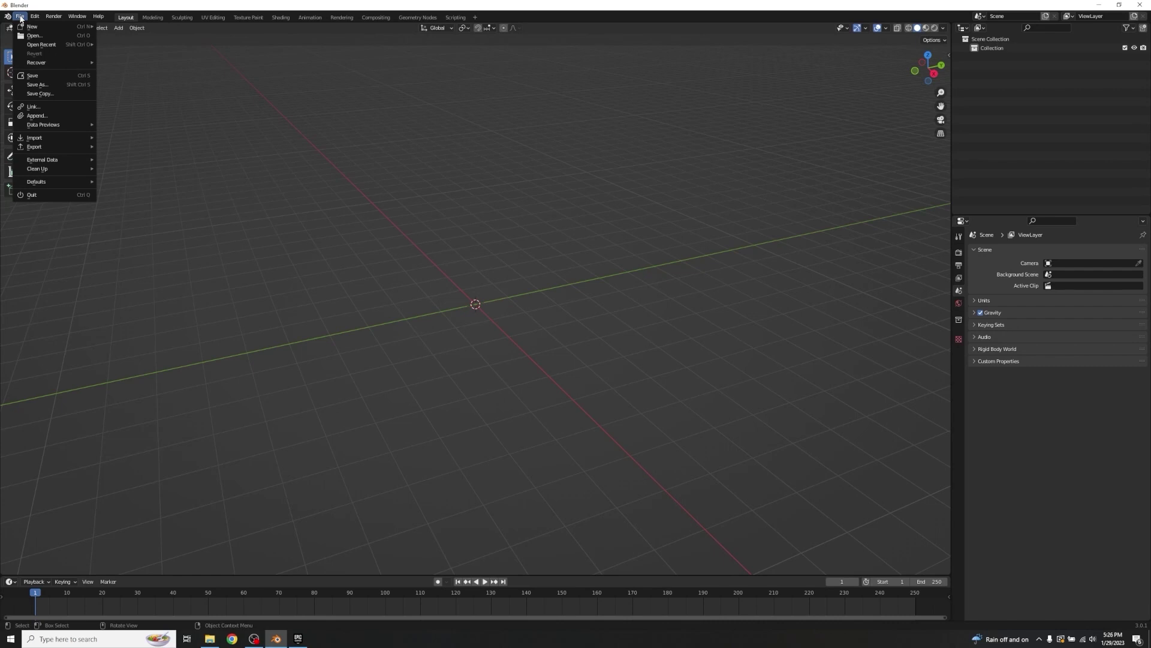
mouse_move(46, 142)
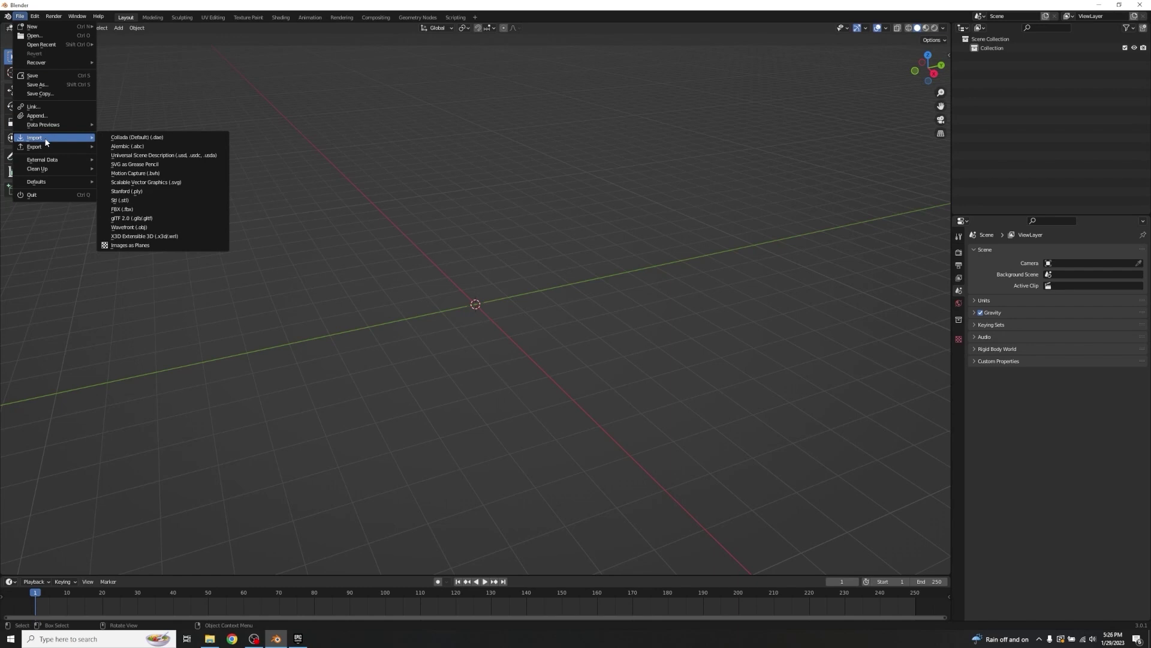
click(135, 209)
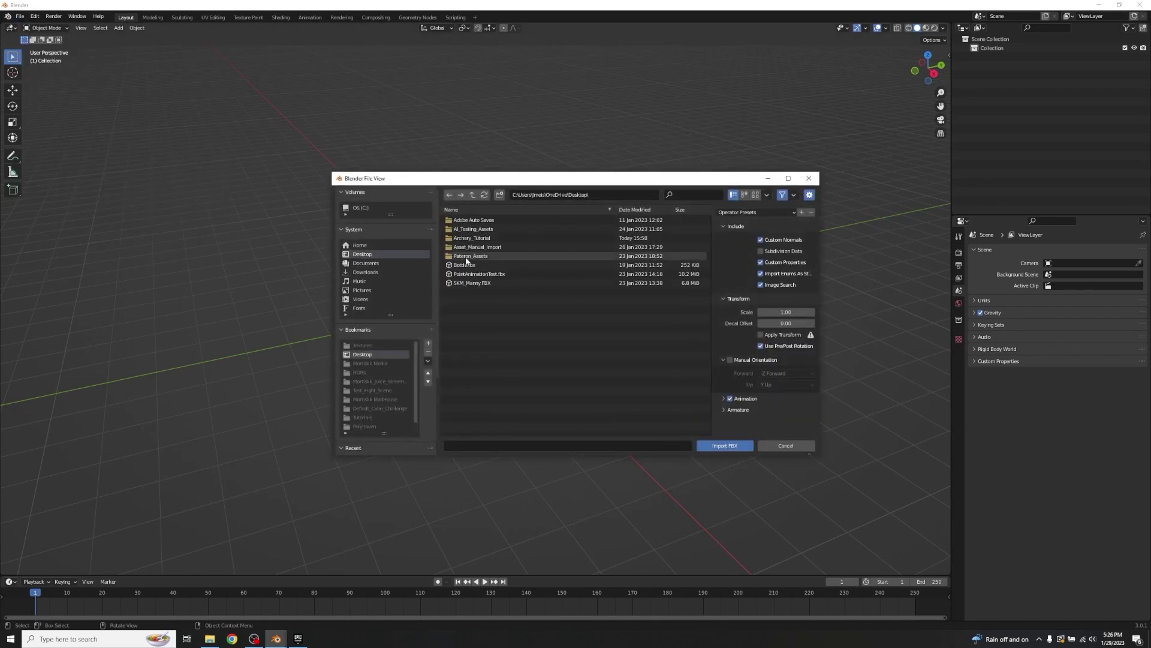
click(474, 240)
click(471, 238)
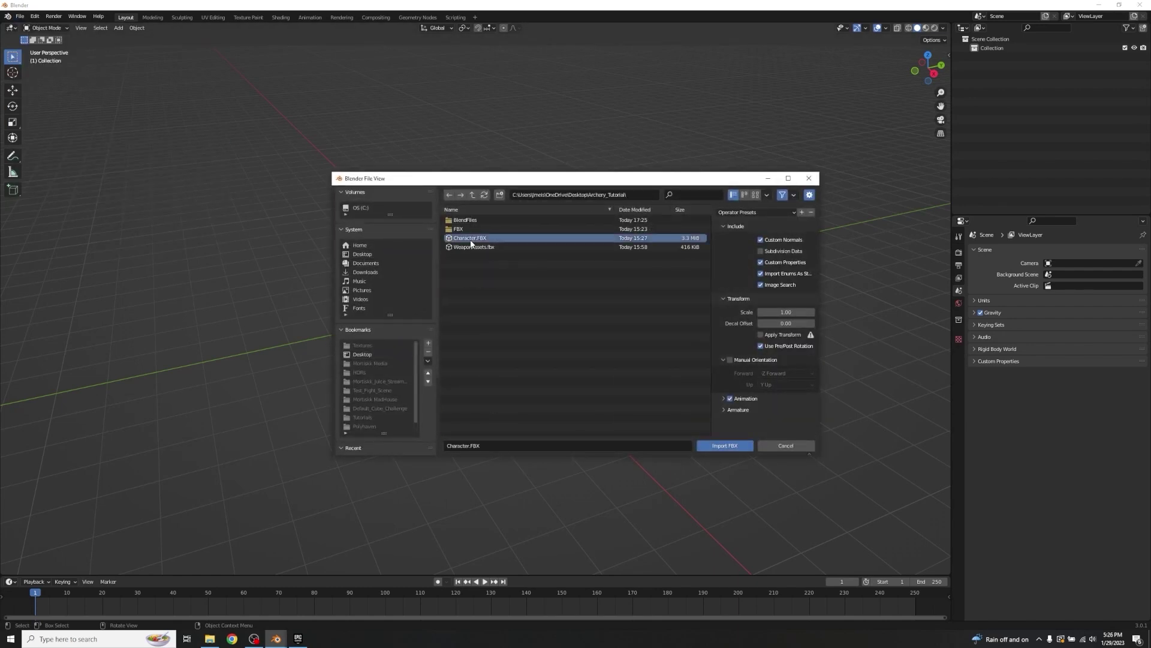
click(719, 446)
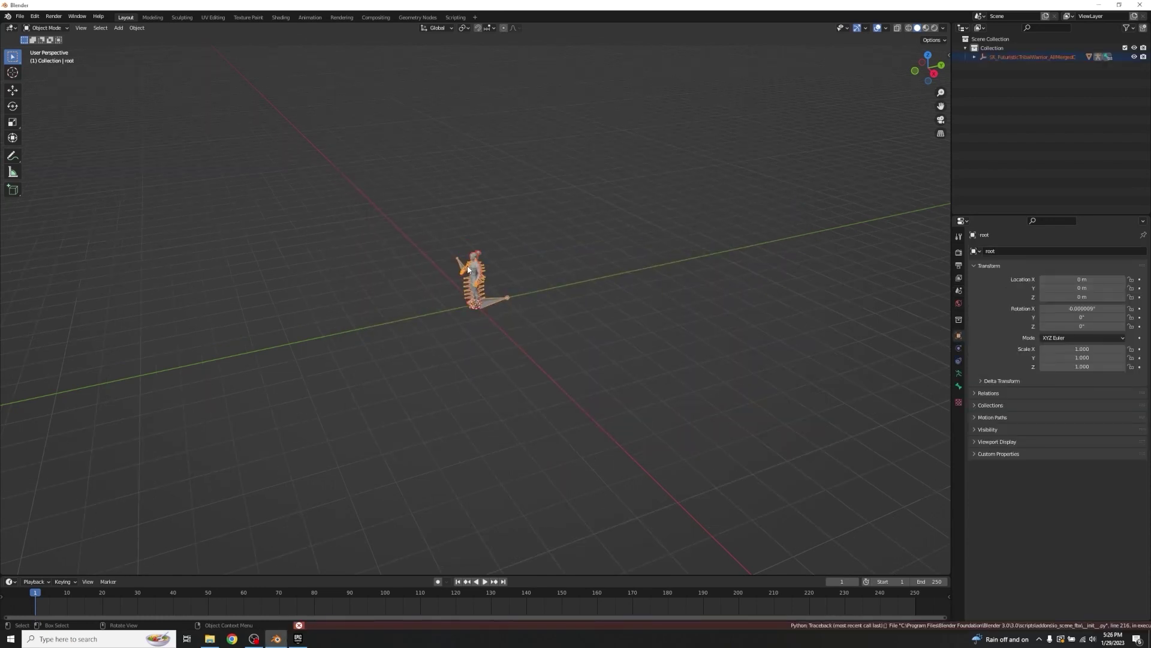
- Zoom to a near-front view of the warrior and select its armature
click(520, 420)
middle_drag(595, 319, 462, 253)
scroll(462, 252, up, 3)
scroll(539, 230, up, 3)
middle_drag(538, 230, 580, 365)
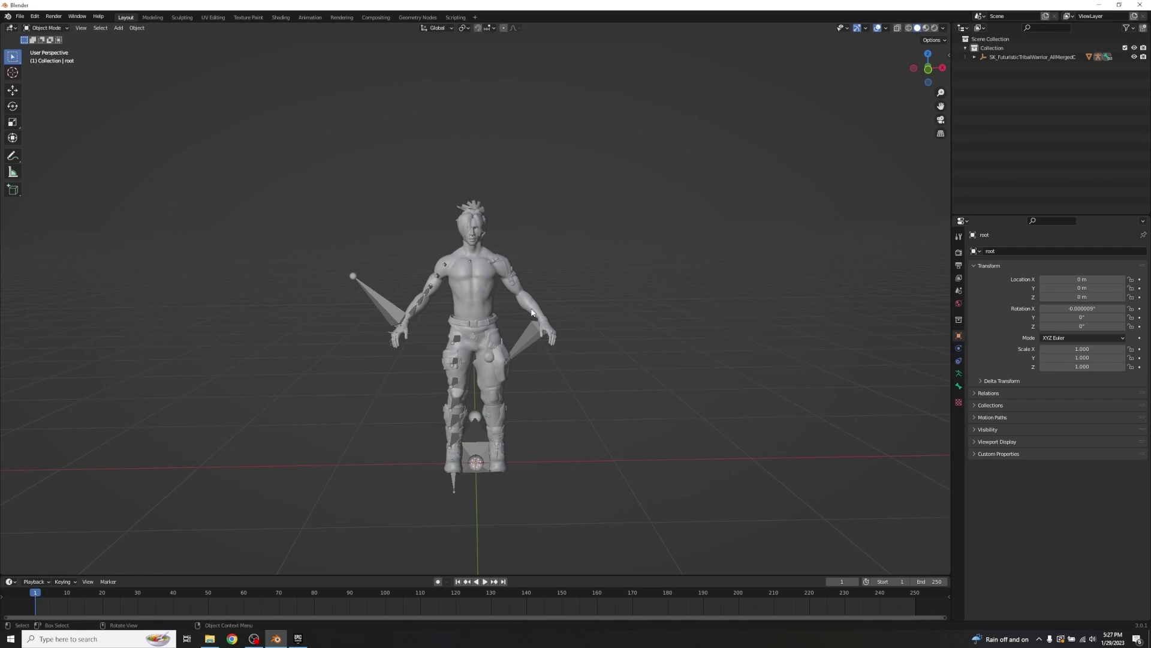
click(529, 346)
- Enable In Front under the armature's Viewport Display, then reselect the armature
click(959, 373)
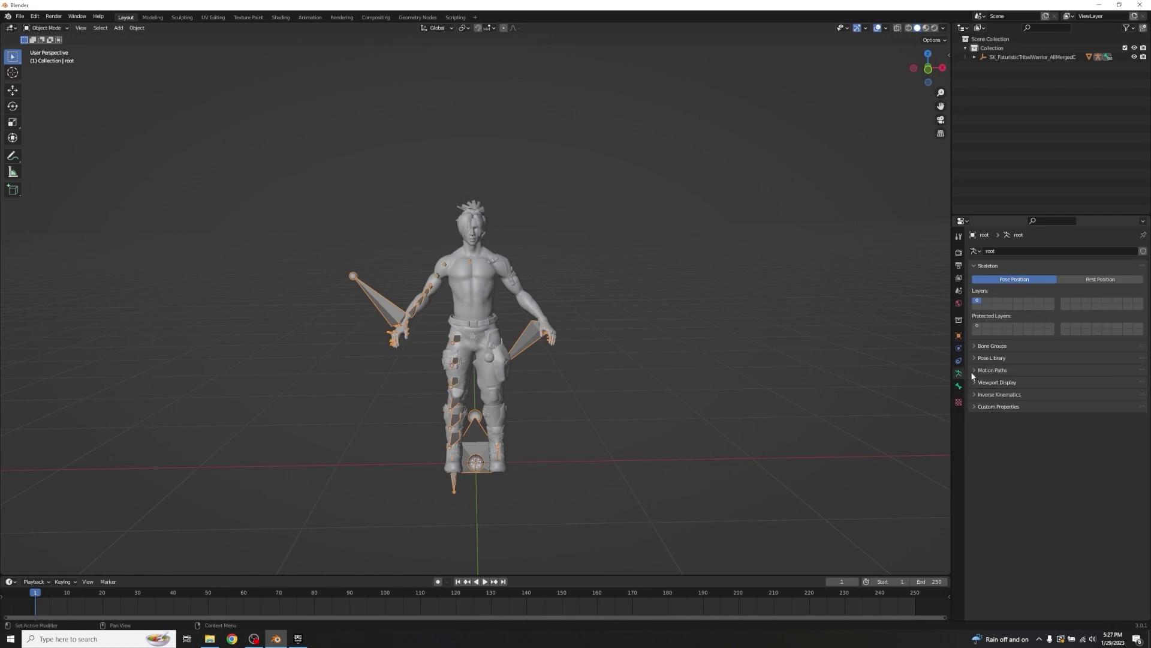
click(975, 381)
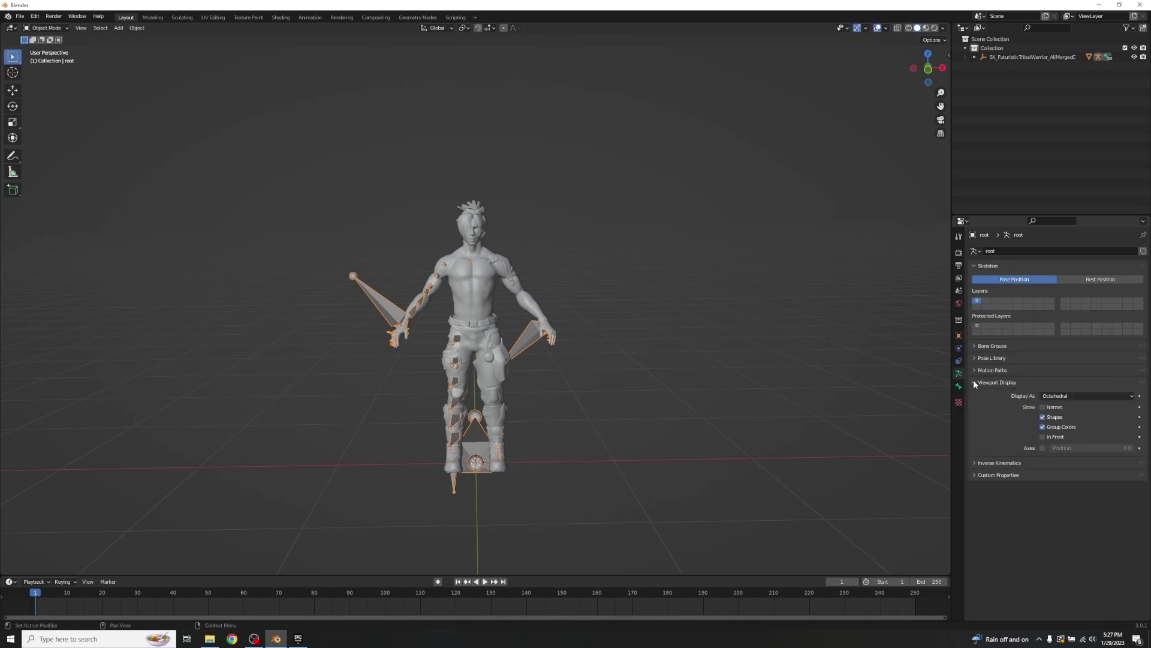
click(1043, 437)
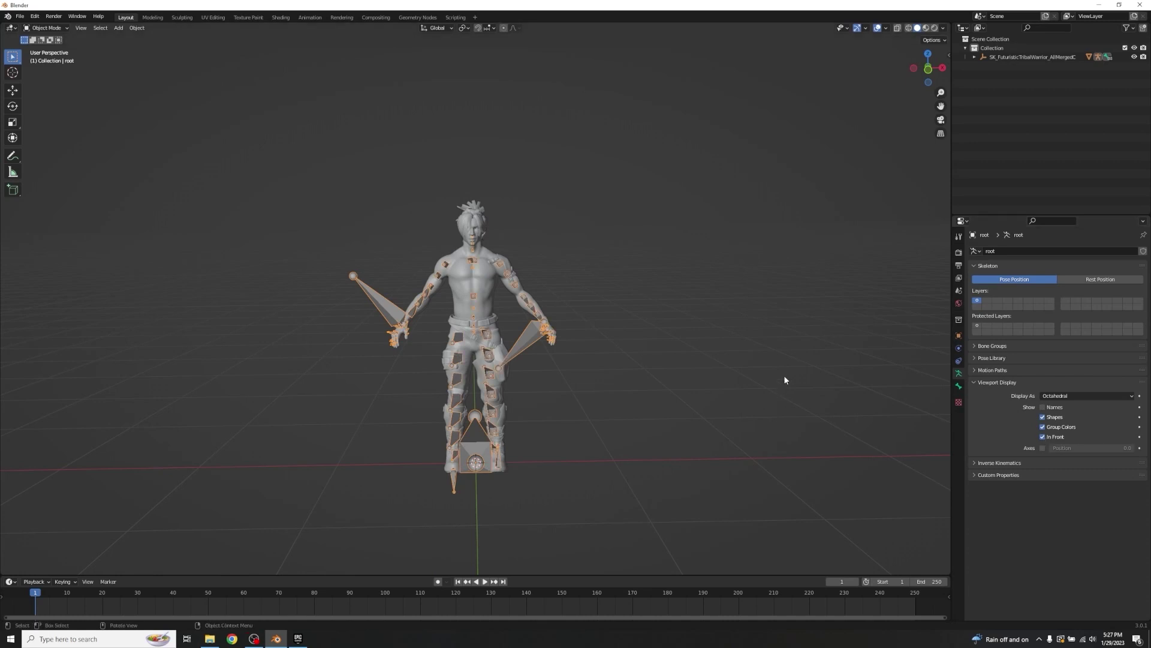
middle_drag(465, 331, 613, 358)
scroll(586, 362, down, 4)
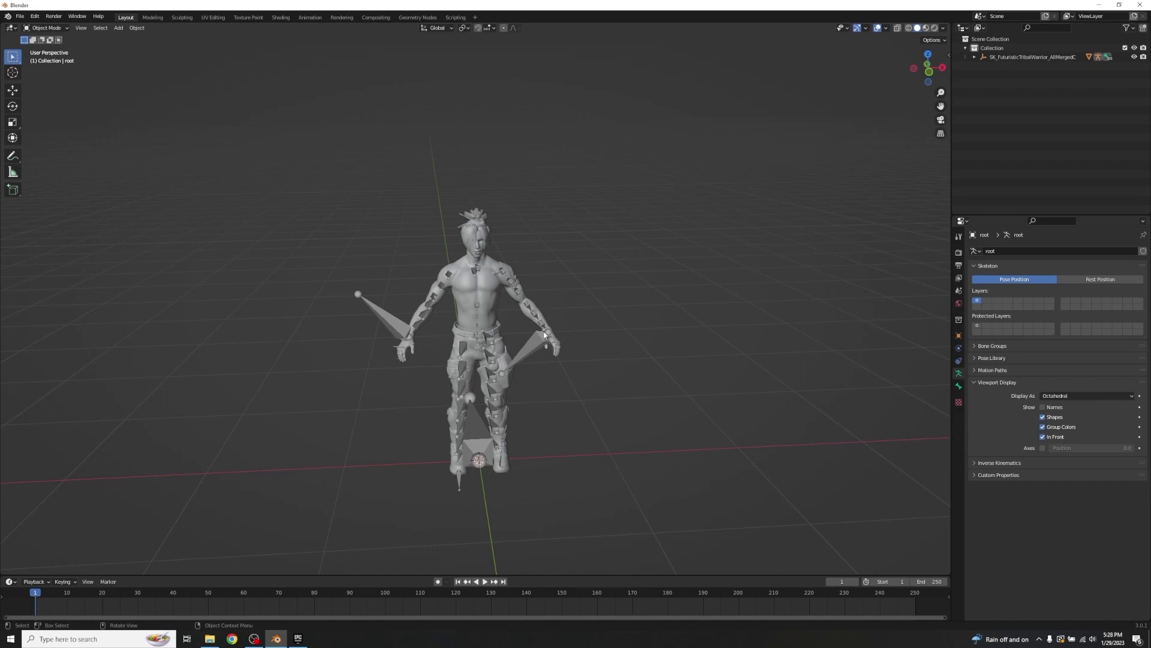
click(386, 323)
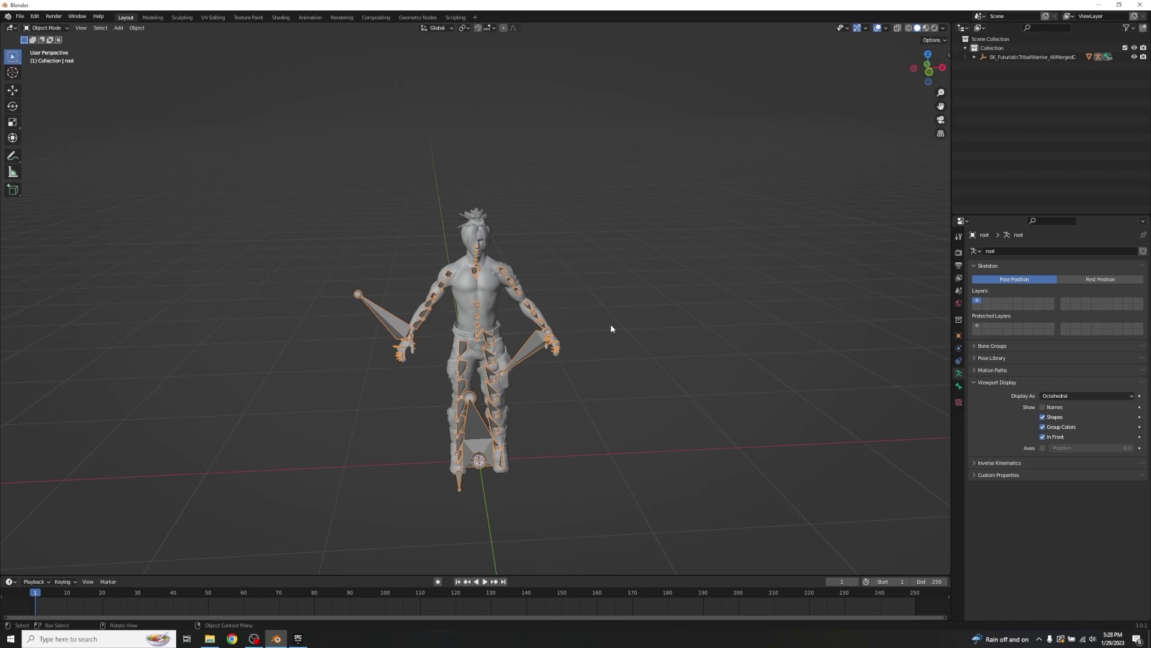
- In Pose Mode, hide the ik_hand_gun, base and ik_hand_l helper bones
key(ctrl)
key(ctrl+Tab)
key(ctrl+Tab)
key(ctrl+Tab)
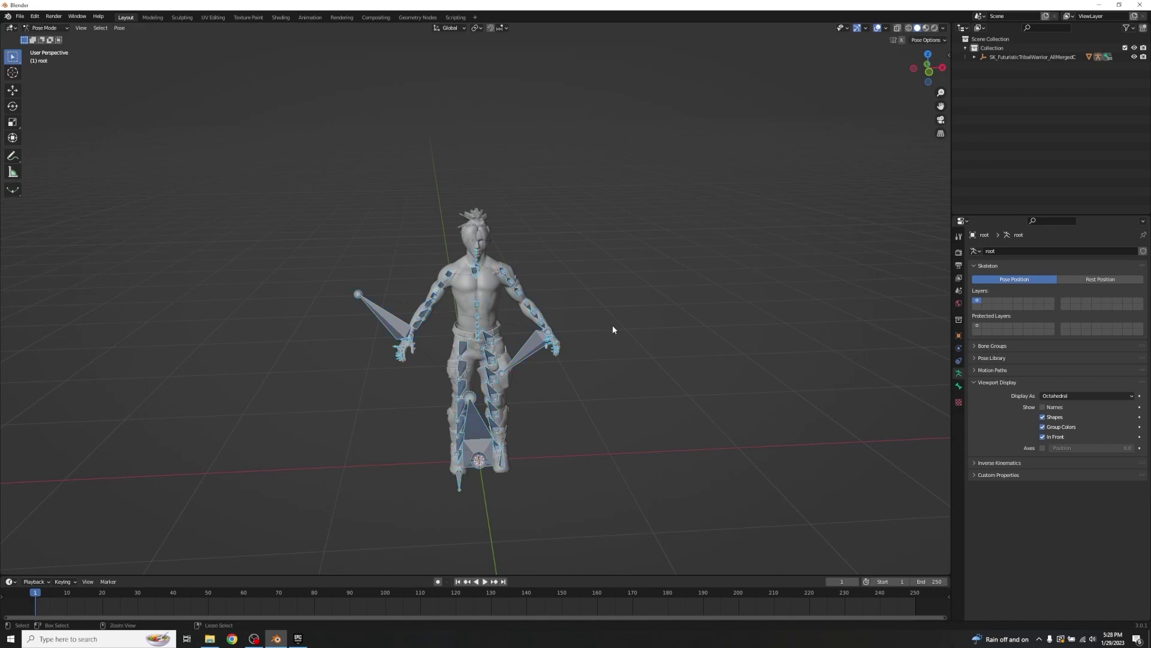
key(alt+a)
click(387, 320)
shift+click(465, 429)
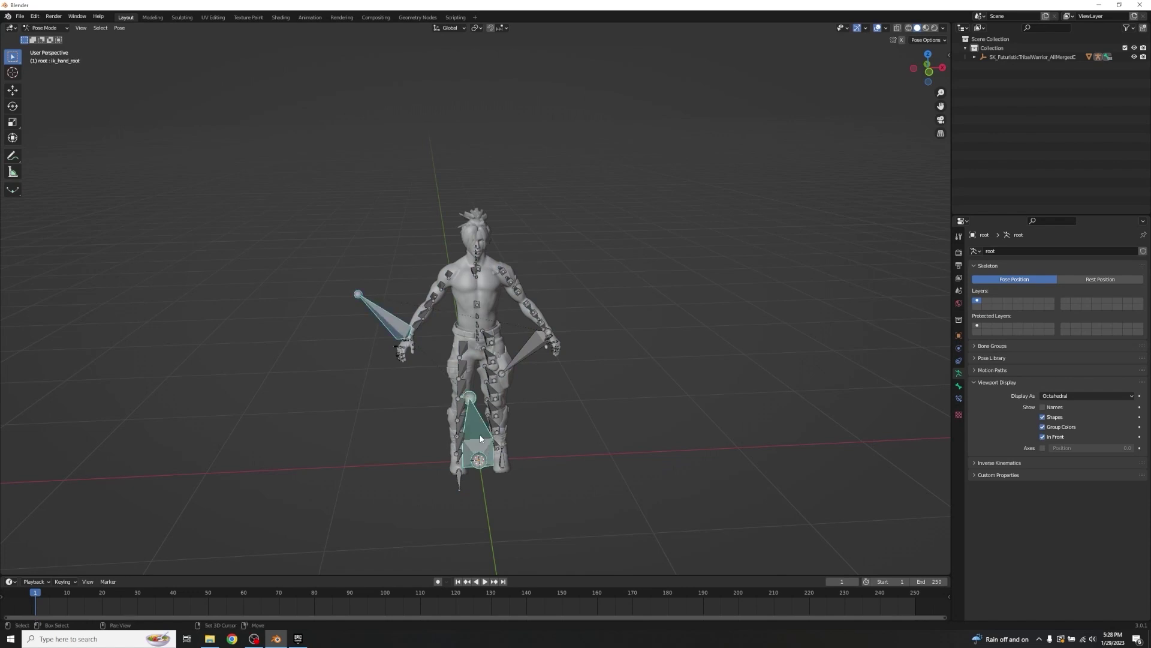
shift+click(532, 352)
key(h)
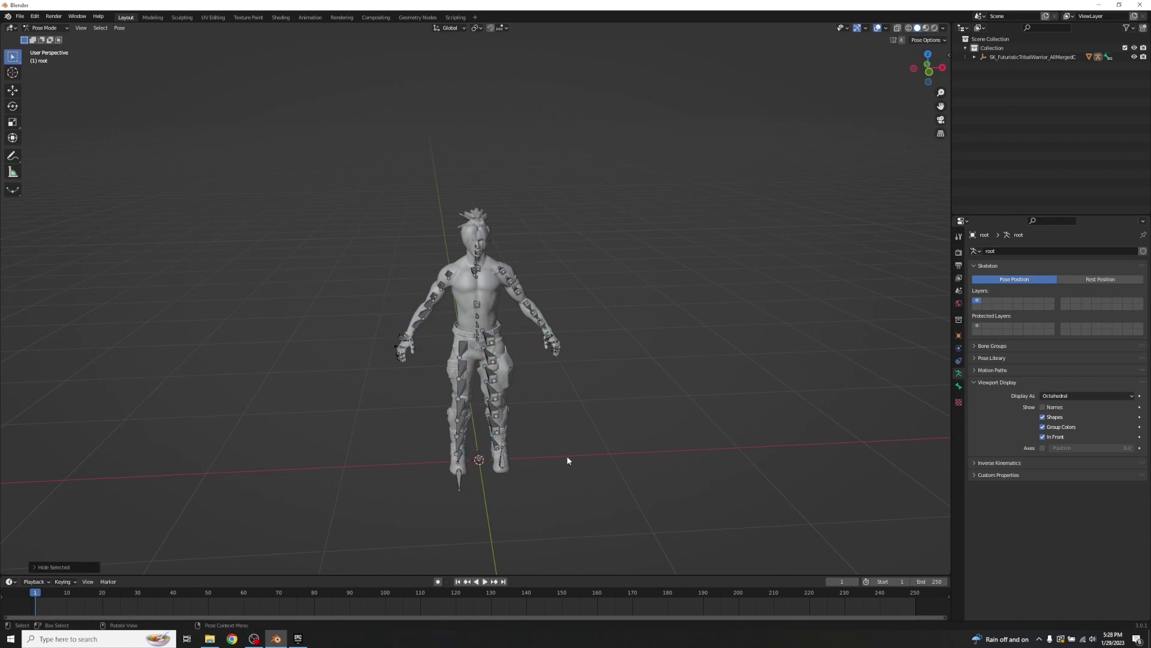
- Frame the legs, select the right foot bone foot_r and bring up its add-IK options
scroll(559, 368, up, 4)
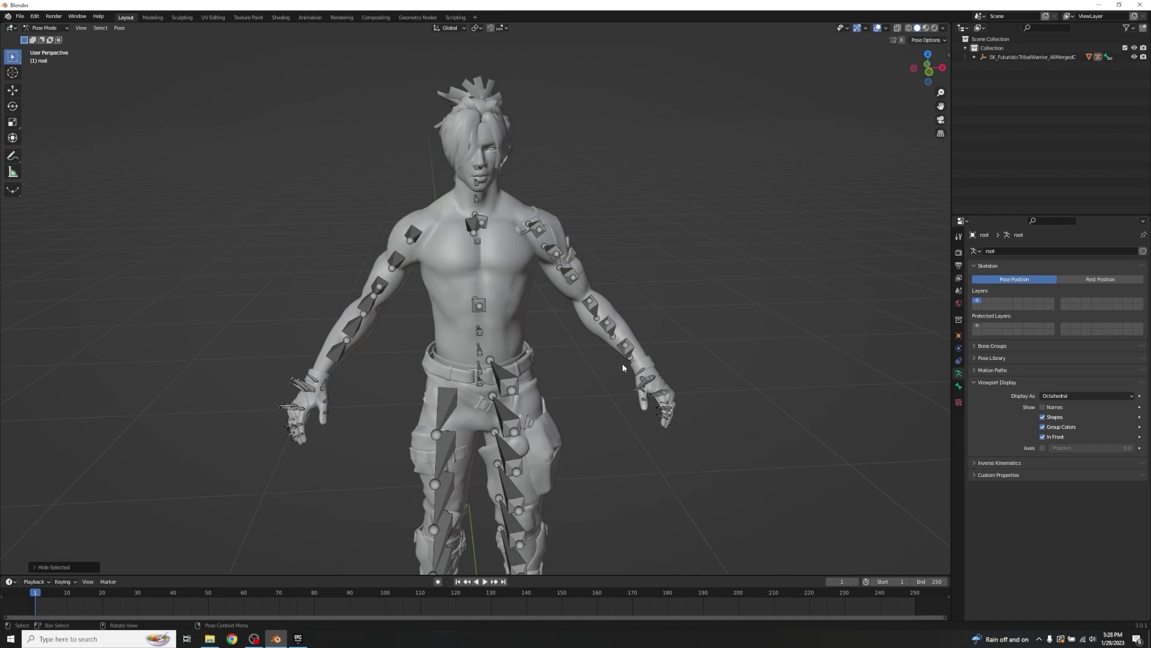
shift+middle_drag(523, 420, 525, 226)
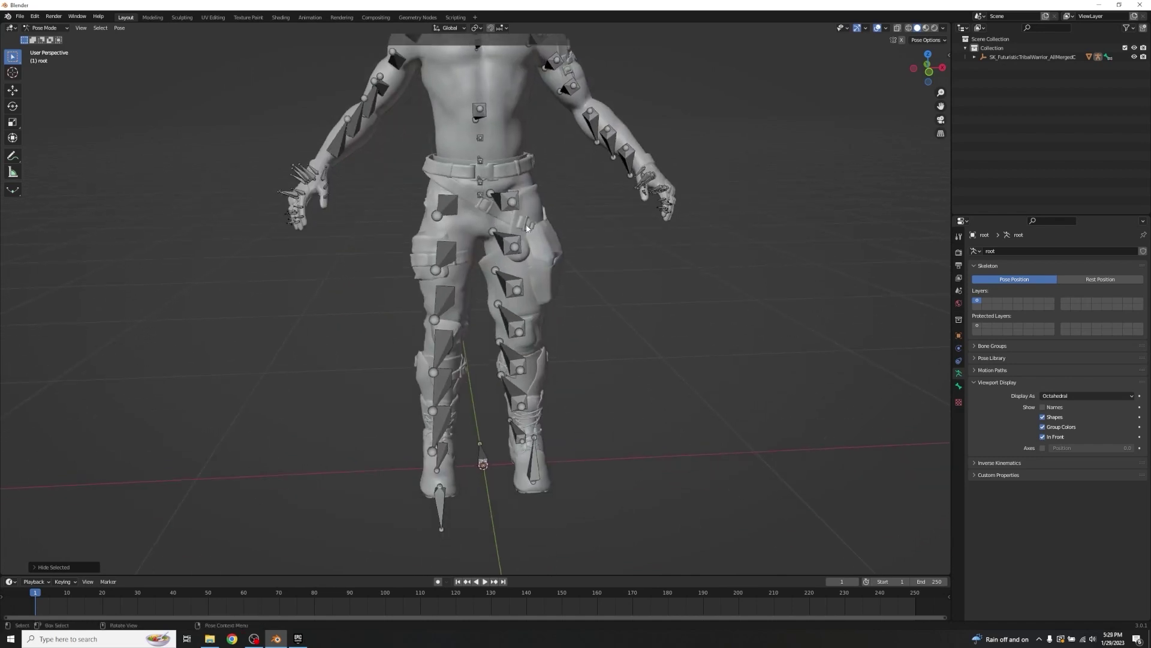
middle_drag(498, 425, 563, 414)
click(507, 451)
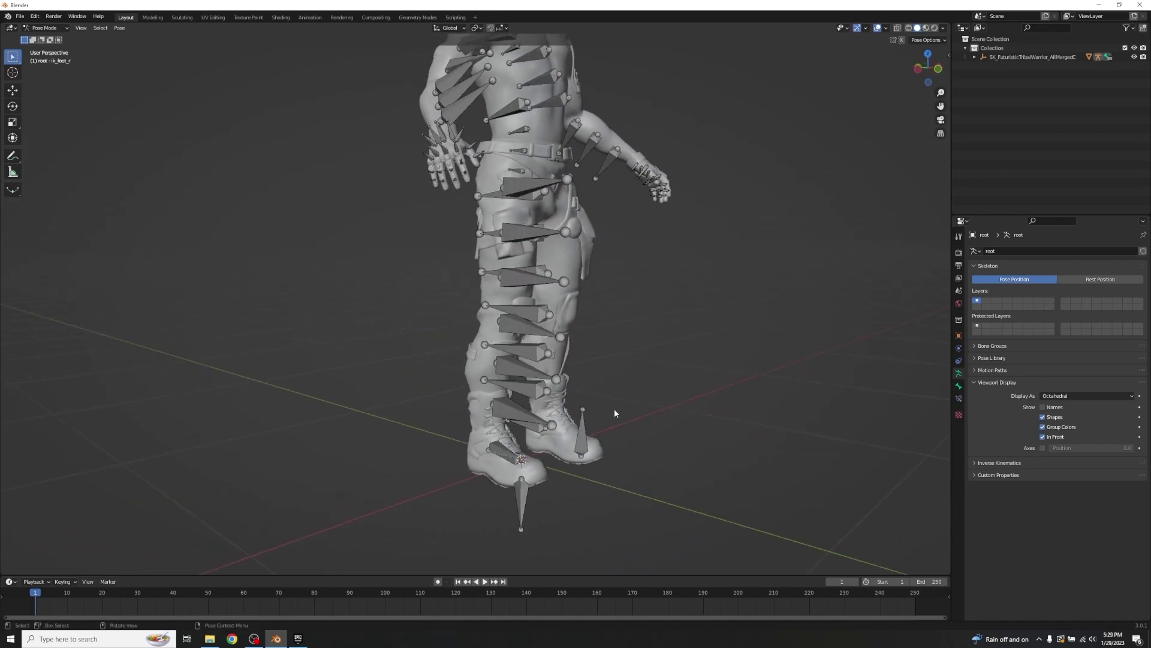
middle_drag(641, 415, 569, 419)
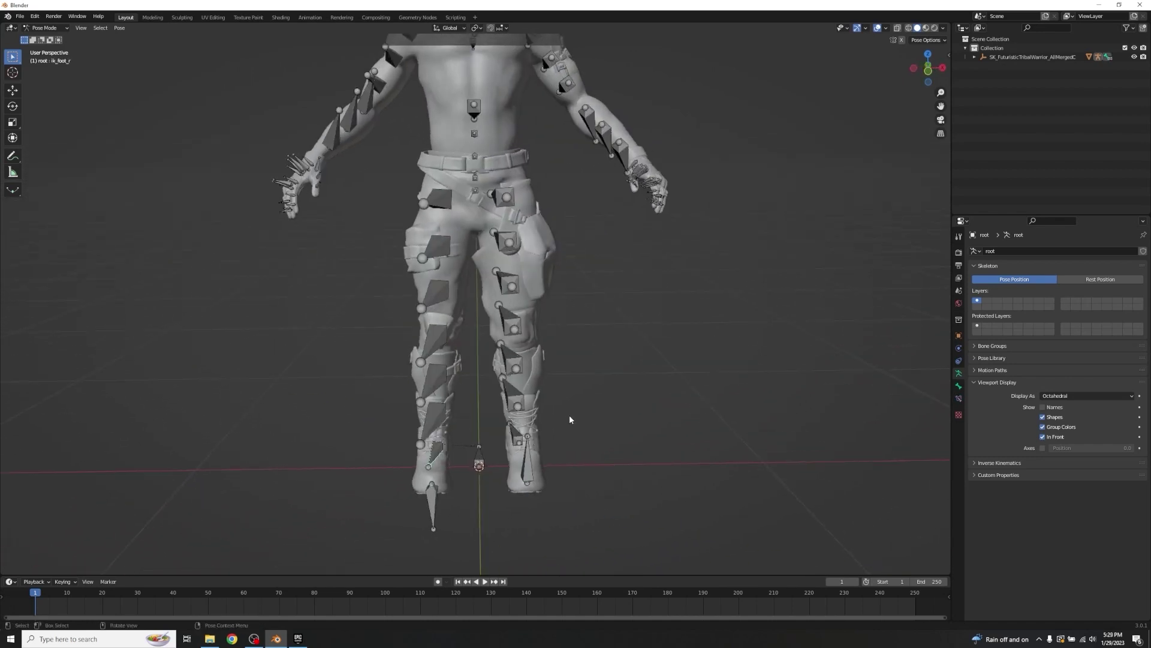
click(435, 456)
key(r)
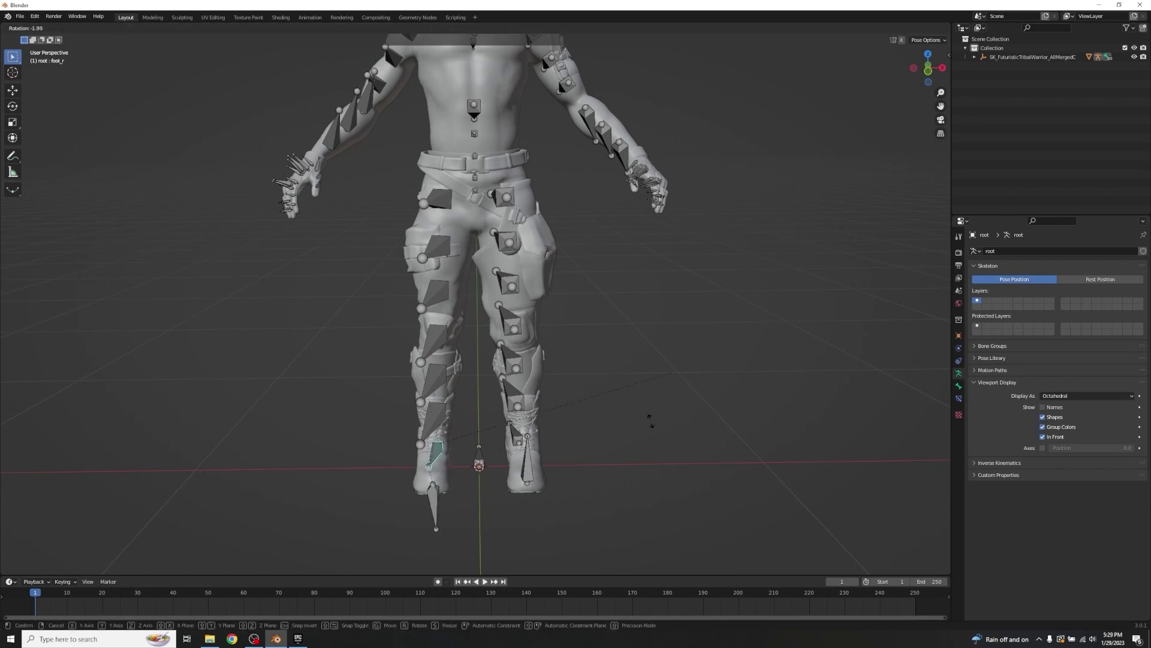
right_click(651, 377)
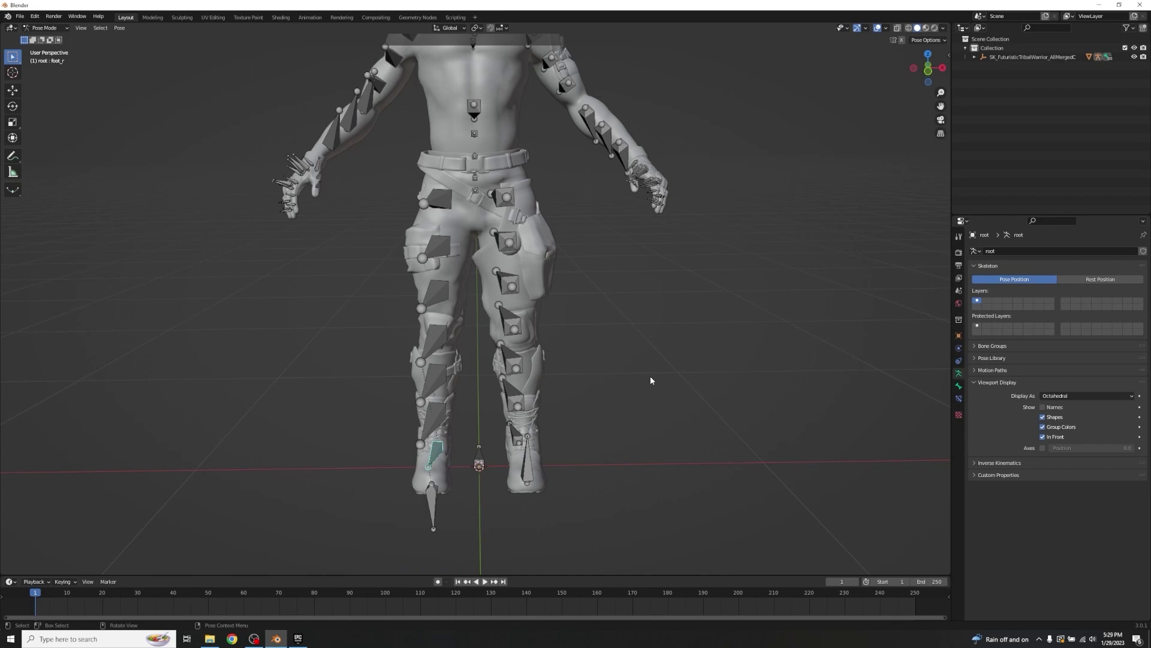
key(r)
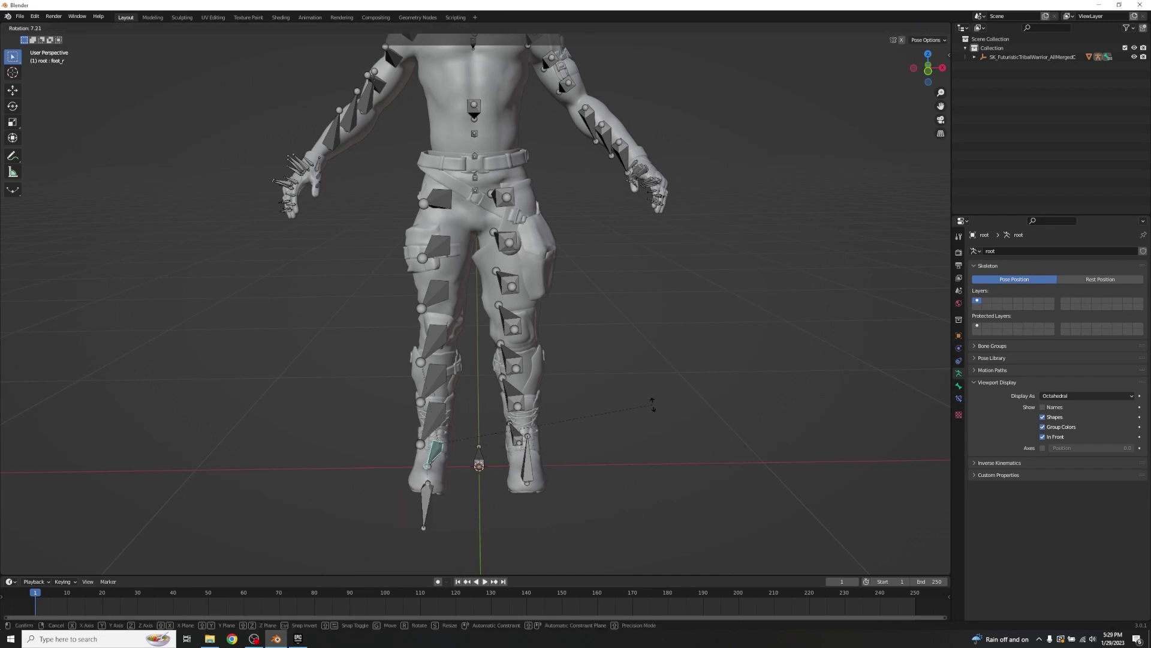
right_click(653, 405)
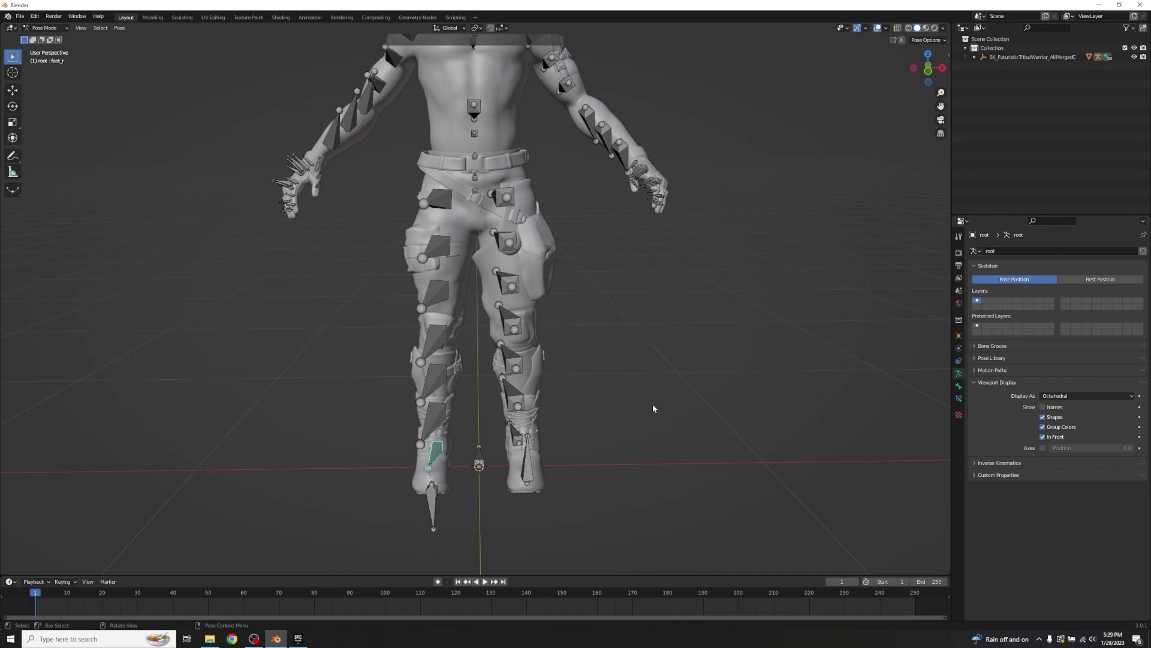
key(shift+i)
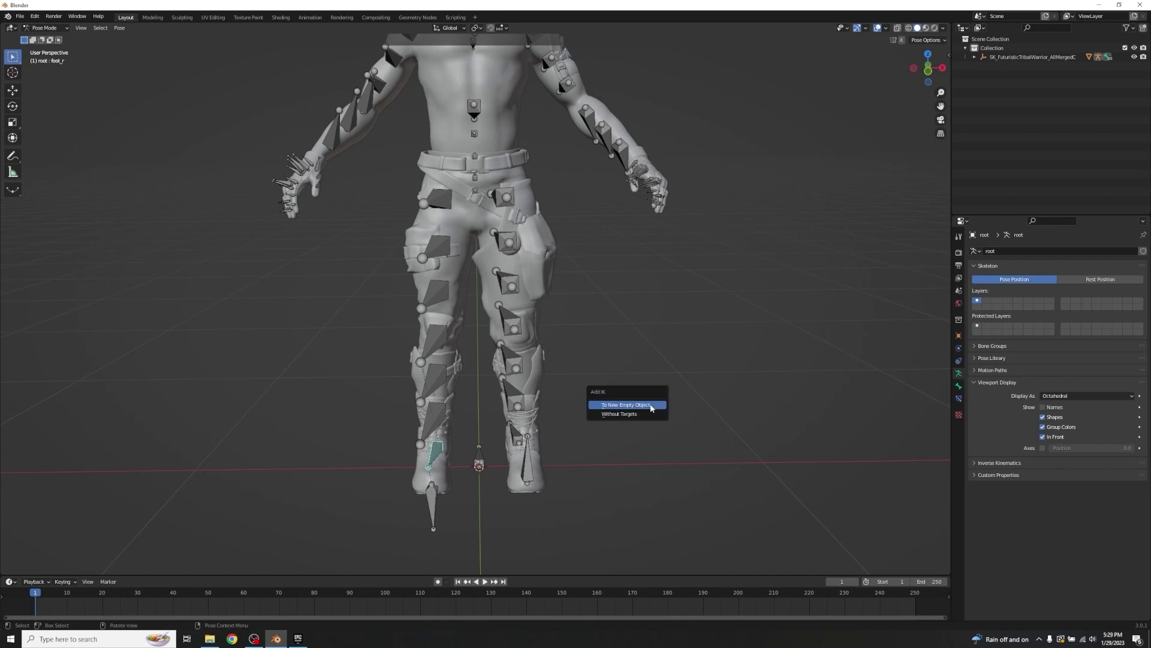
- Give foot_r an IK constraint targeting a new empty, then return to Pose Mode
click(606, 407)
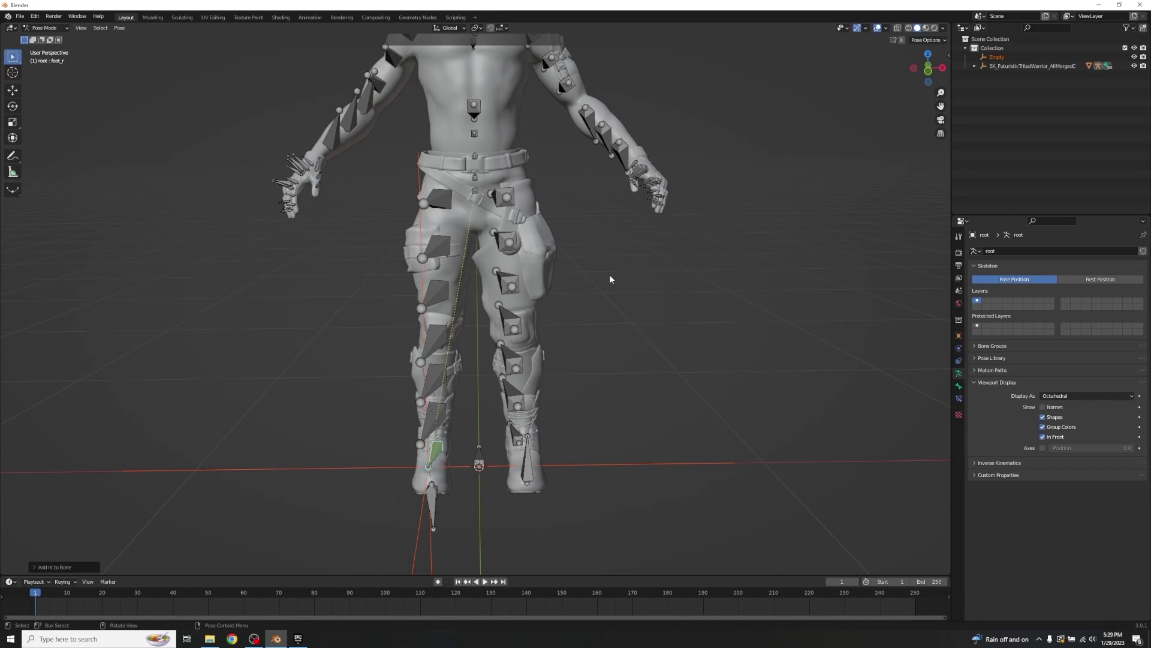
key(ctrl+Tab)
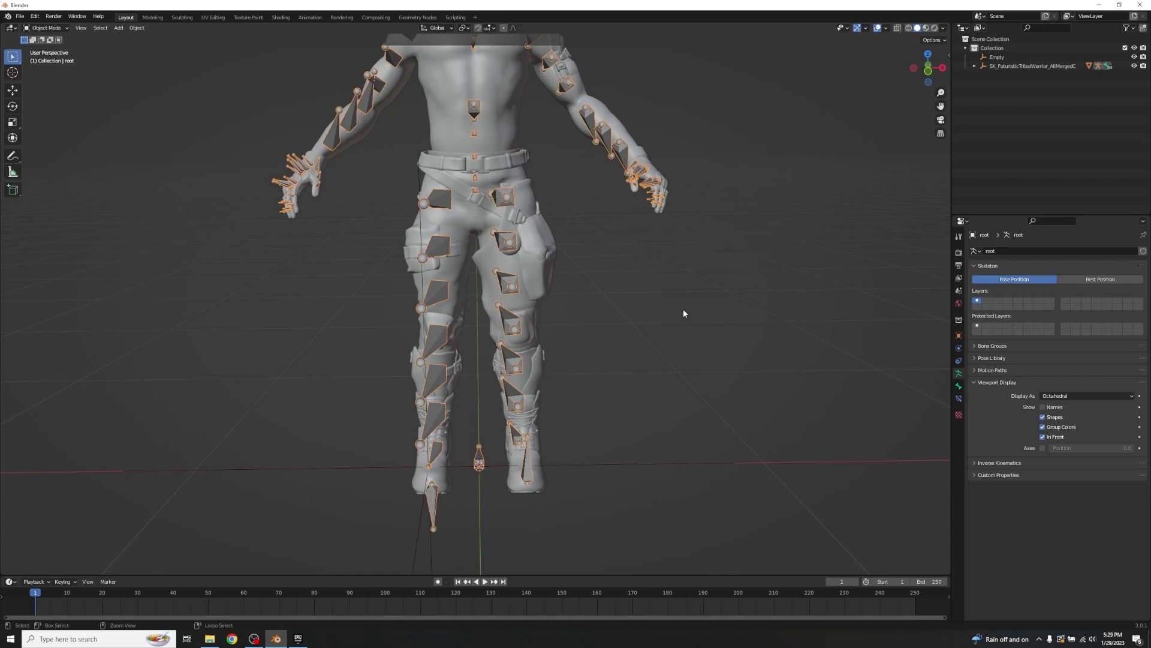
key(ctrl+Tab)
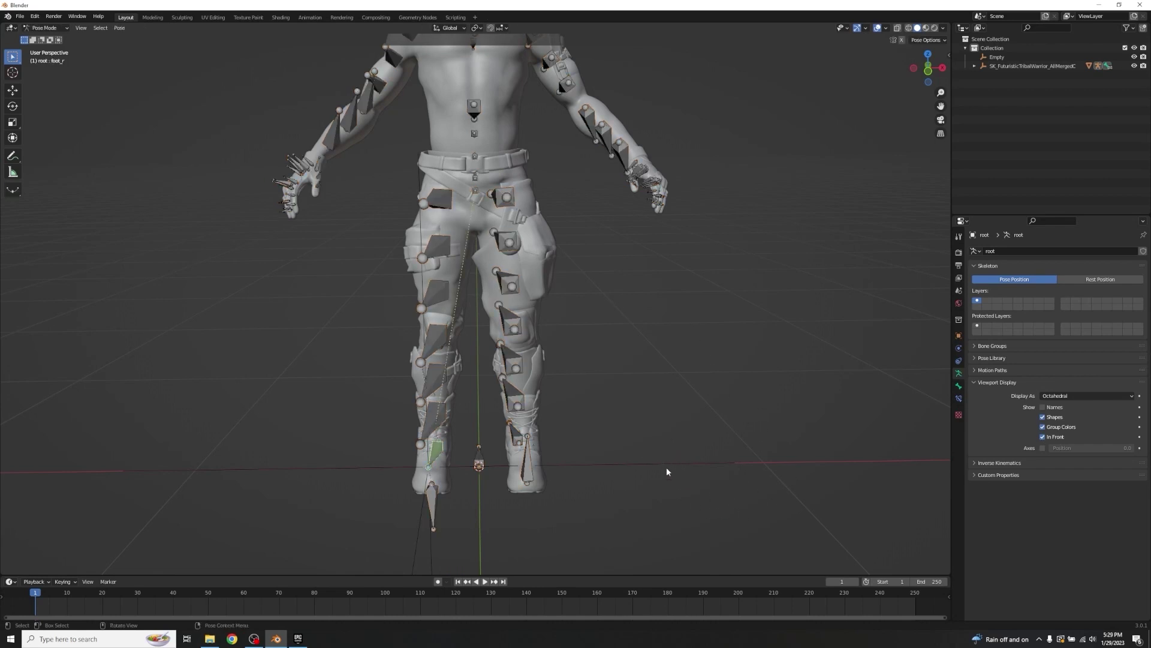
- Add an IK constraint on foot_l targeting new empty Empty.001, then go to Object Mode
click(533, 455)
key(r)
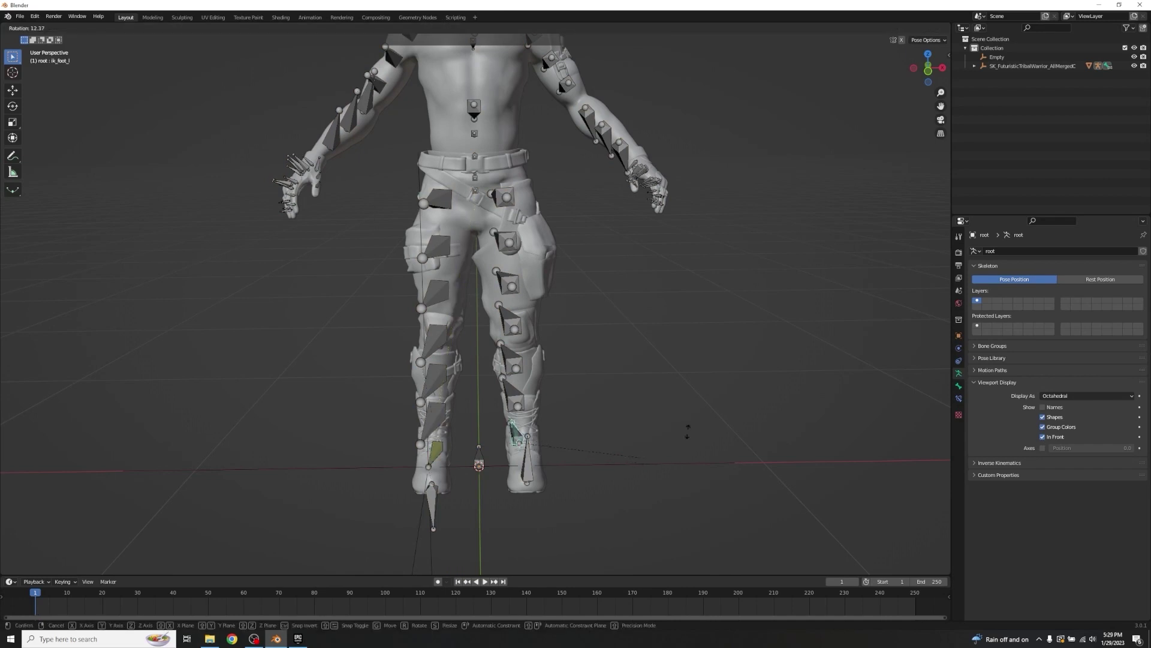
right_click(677, 428)
click(517, 440)
key(r)
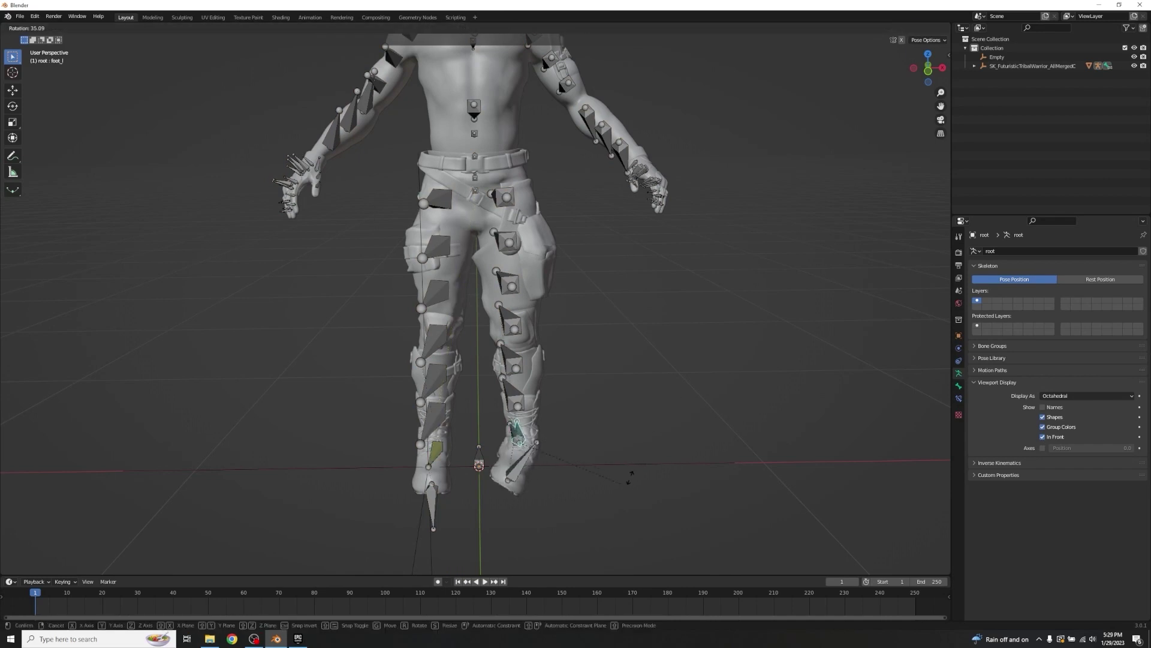
click(698, 403)
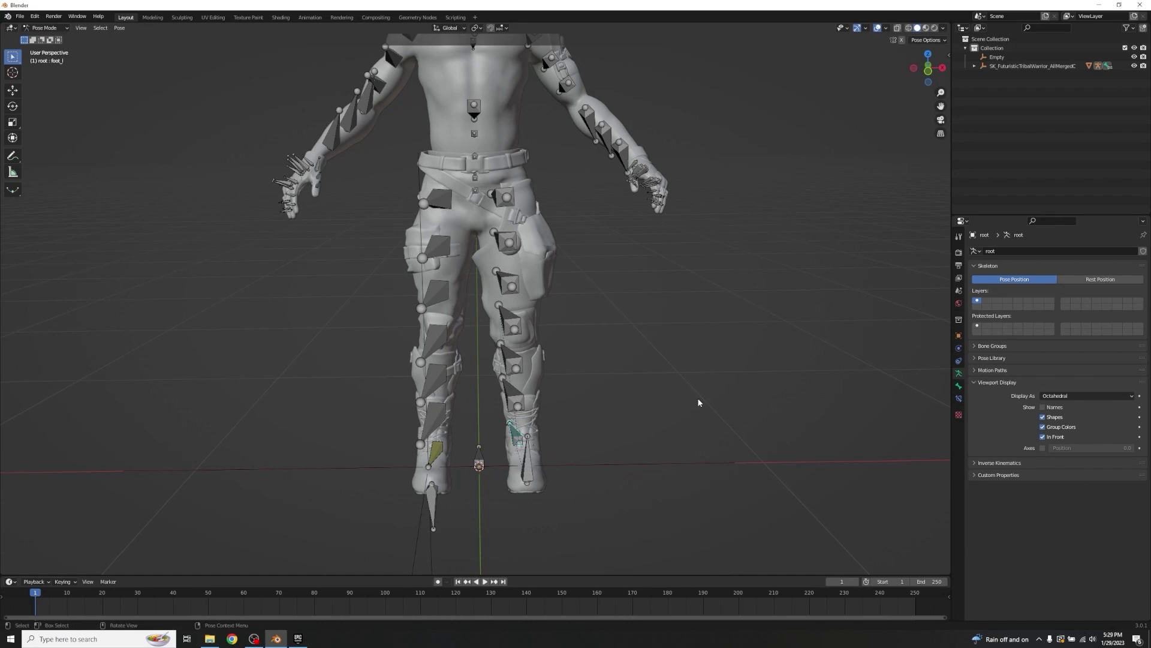
key(shift+i)
click(699, 400)
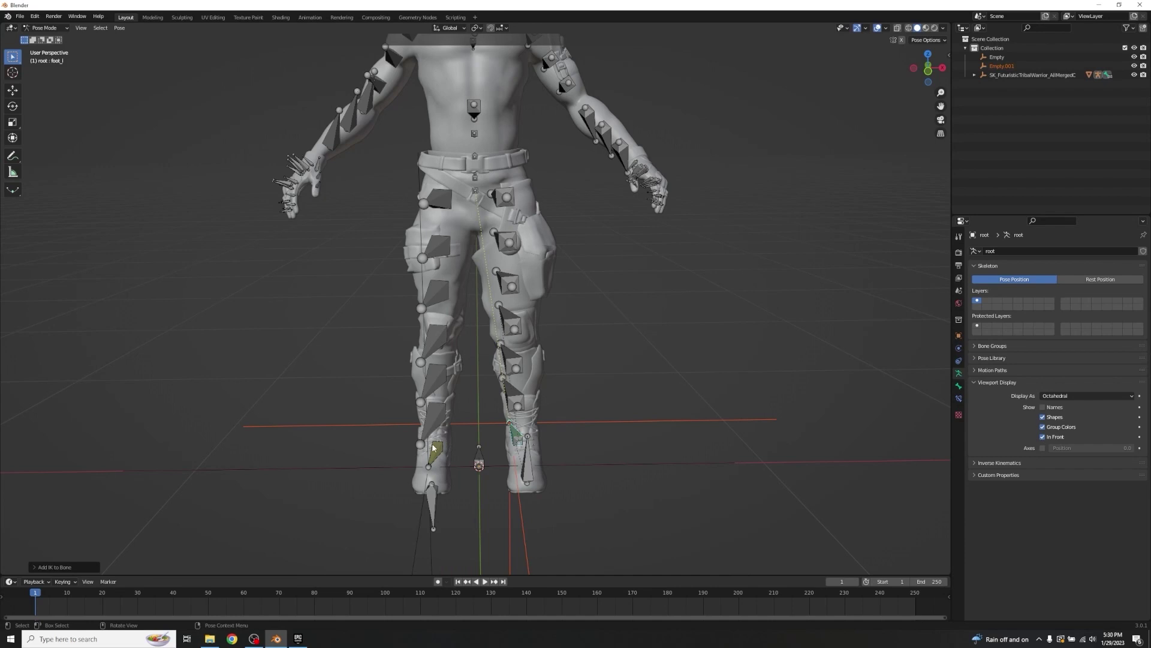
key(ctrl+Tab)
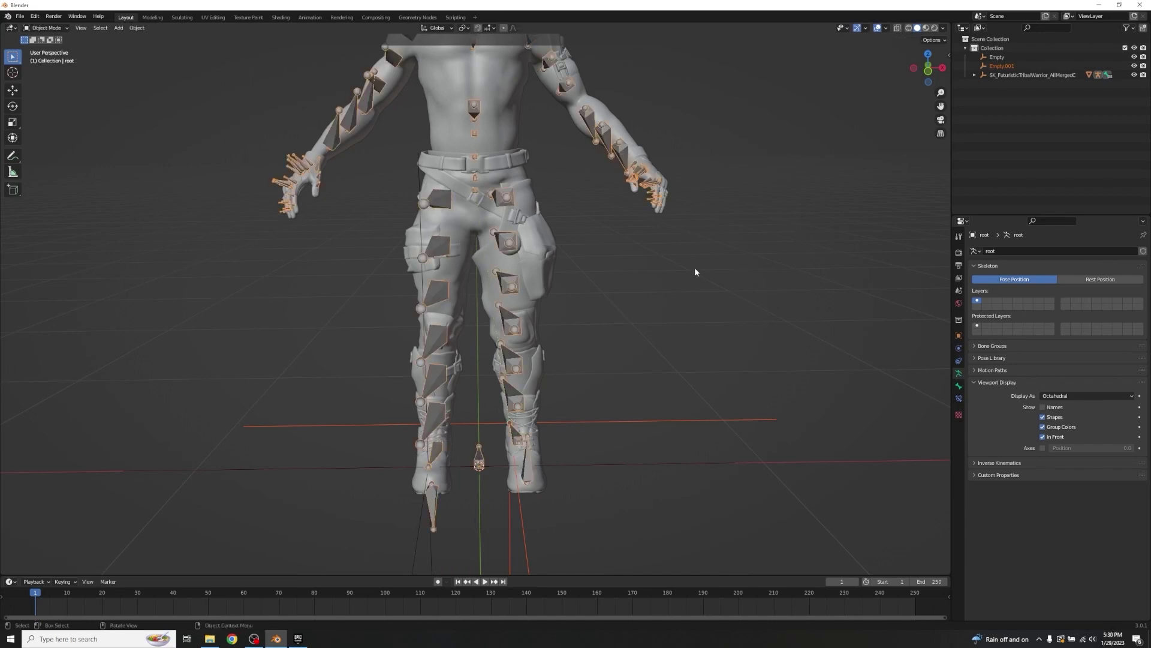
- Add an IK constraint to hand_l targeting new empty Empty.002
click(694, 268)
click(515, 241)
key(ctrl+Tab)
middle_drag(746, 272, 754, 240)
click(560, 281)
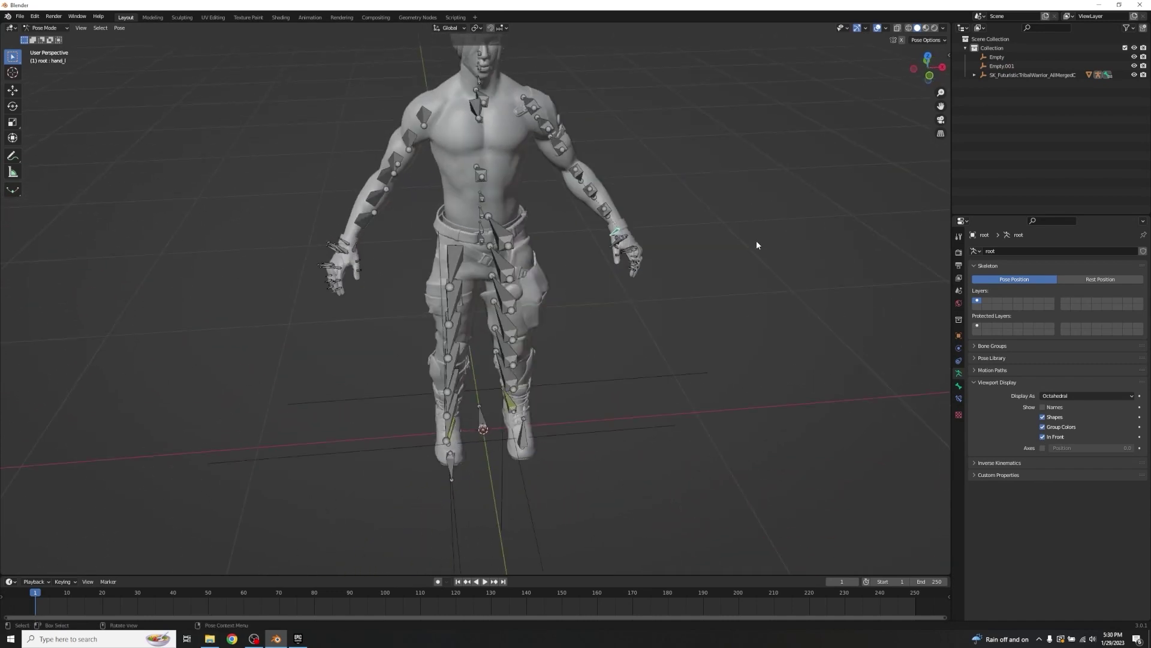
key(r)
click(743, 247)
key(shift+i)
click(742, 249)
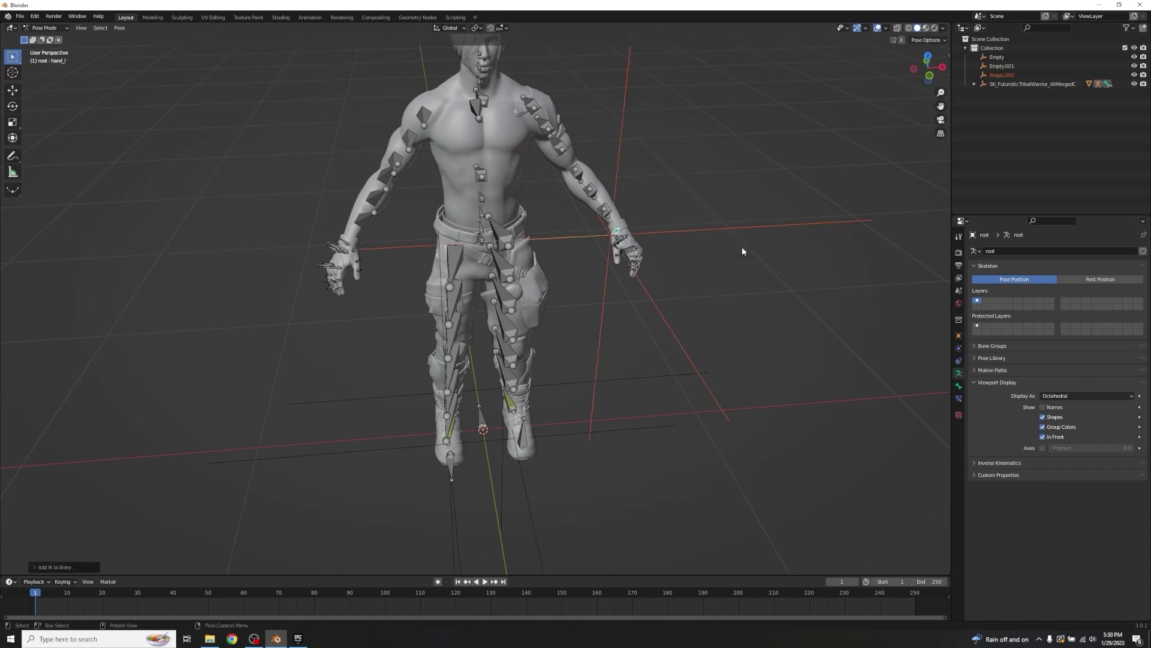
key(ctrl+Tab)
- Add an IK constraint to hand_r targeting new empty Empty.003
click(756, 267)
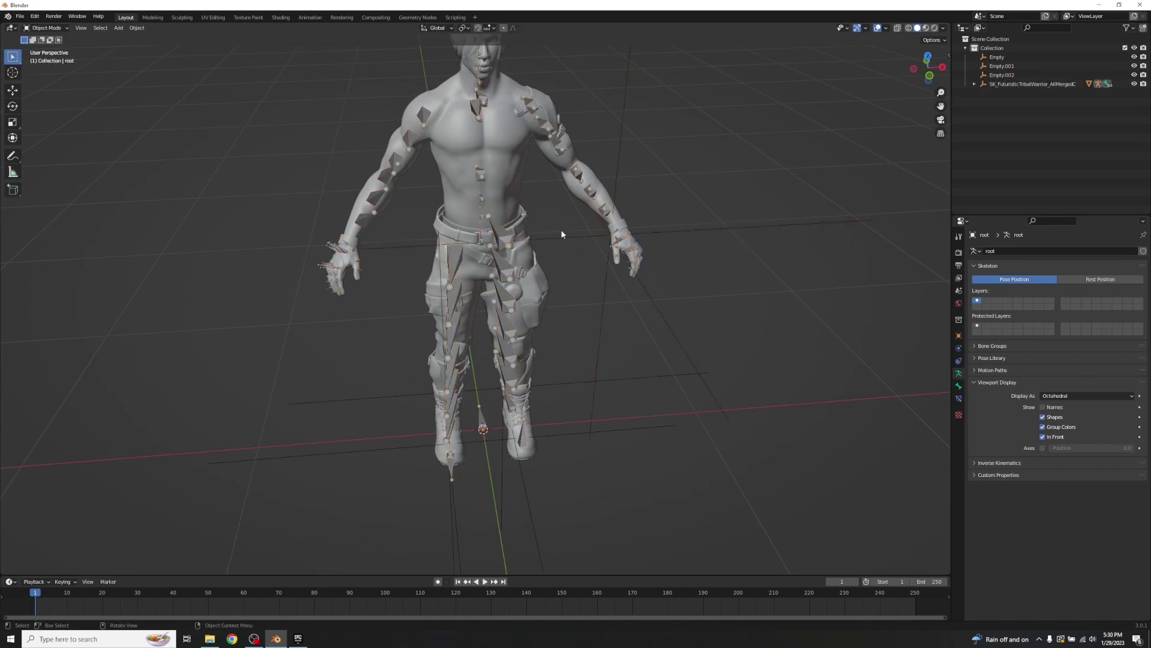
click(497, 248)
key(ctrl+Tab)
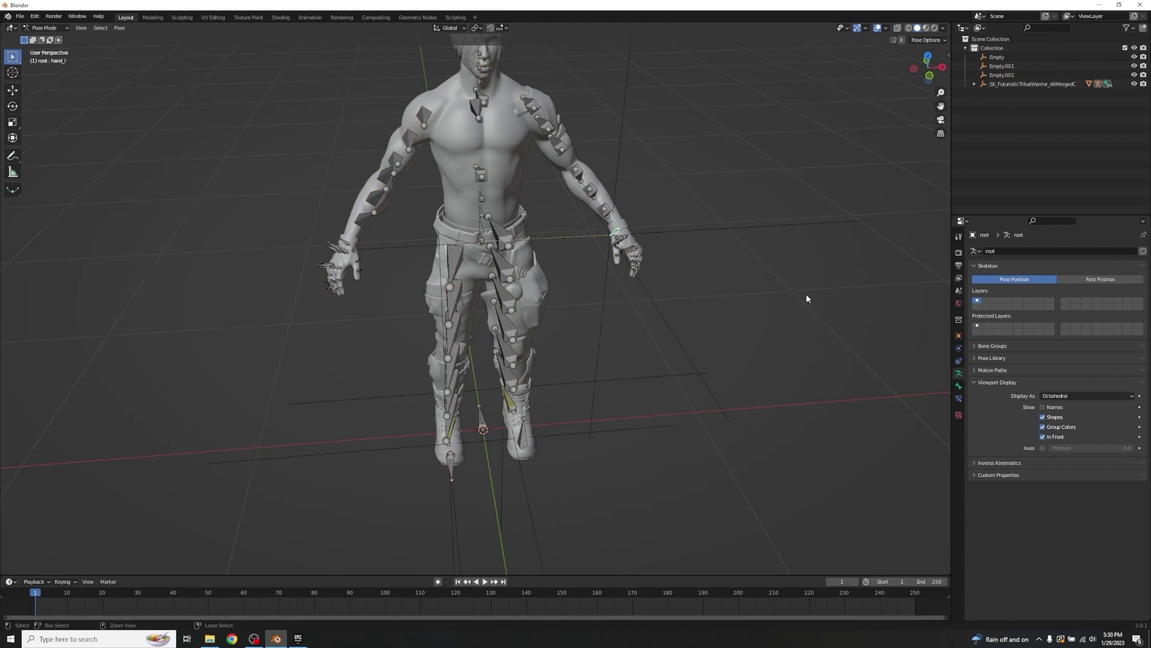
middle_drag(467, 226, 509, 228)
click(418, 250)
scroll(787, 232, up, 1)
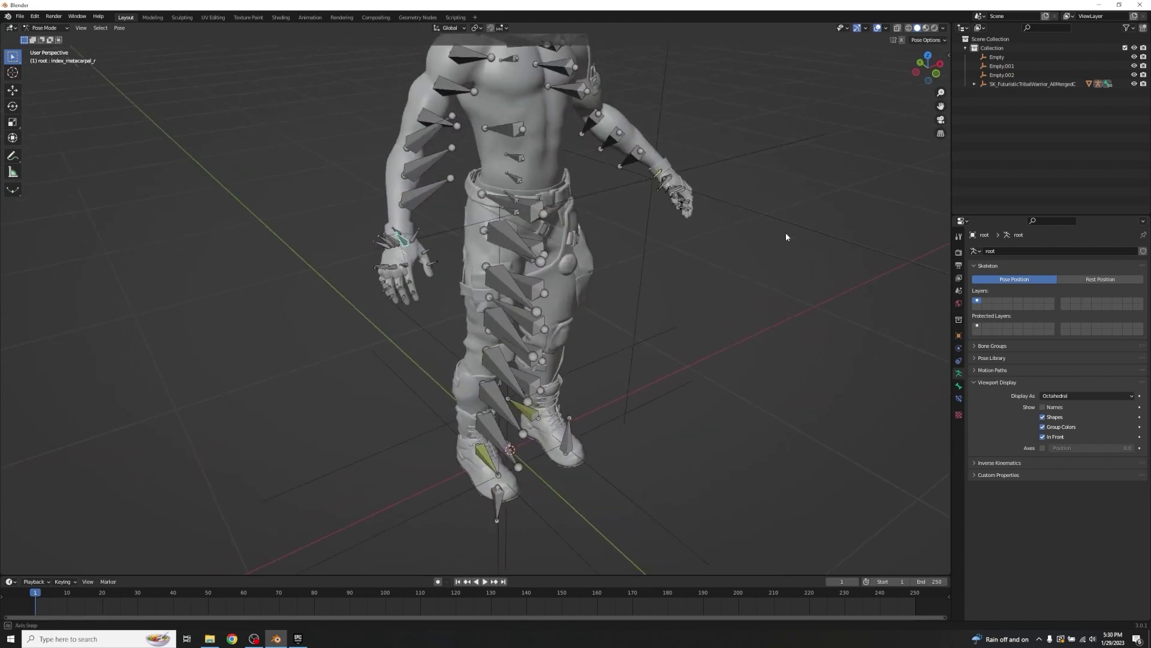
middle_drag(787, 232, 761, 235)
click(341, 250)
key(r)
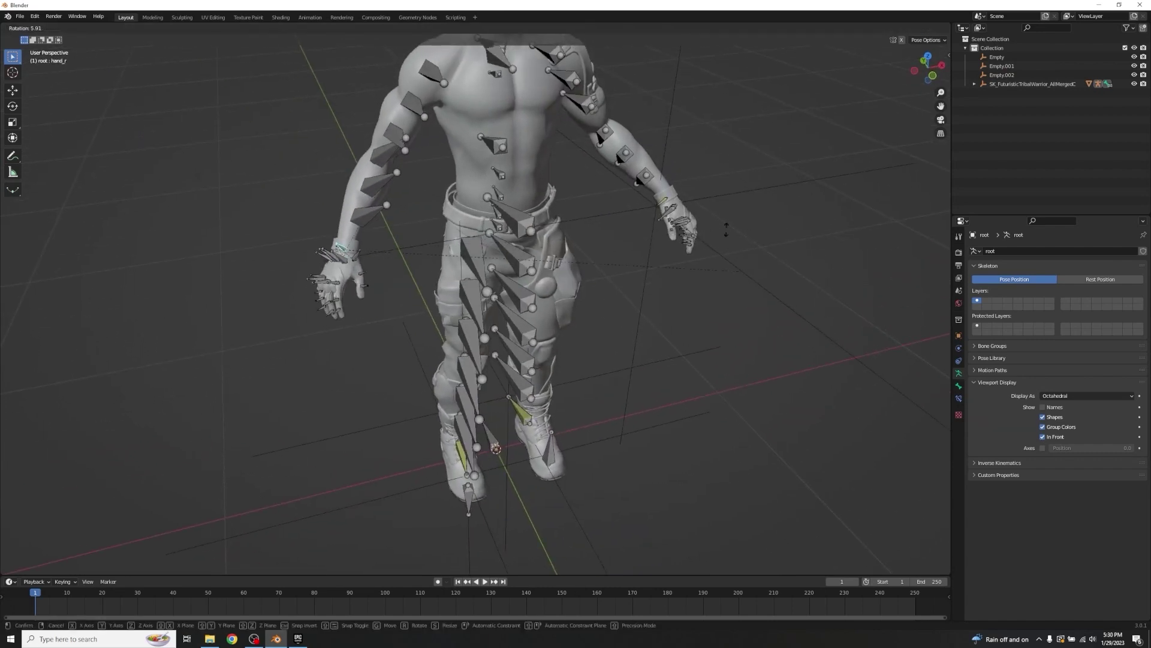
click(706, 319)
key(shift+i)
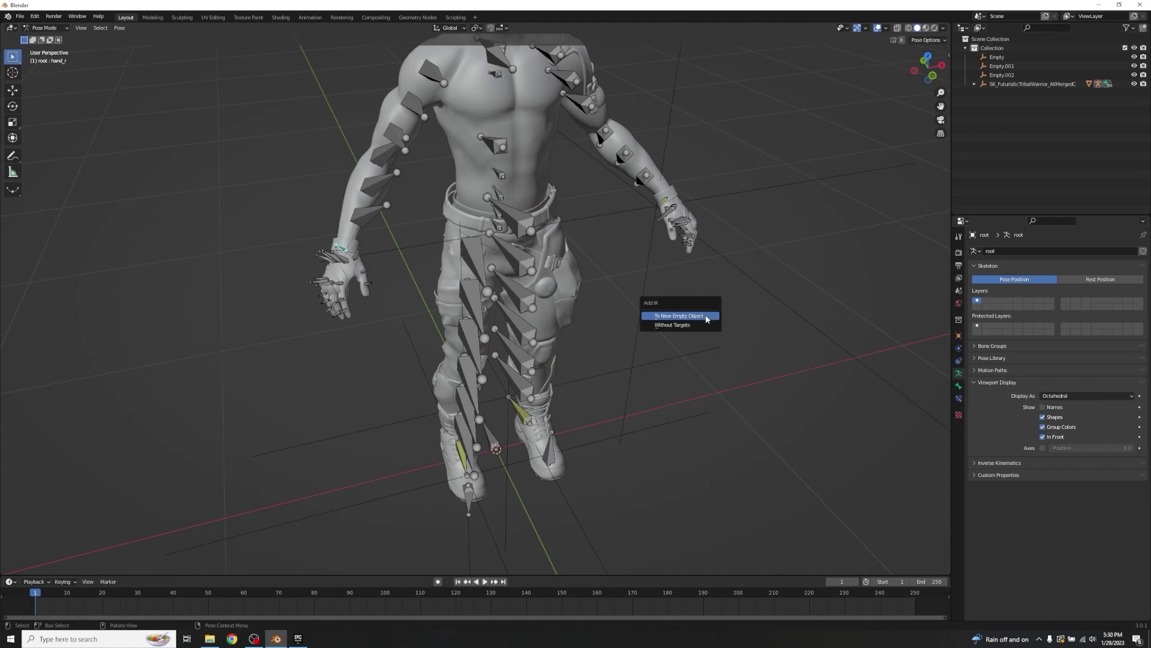
click(705, 318)
key(ctrl+Tab)
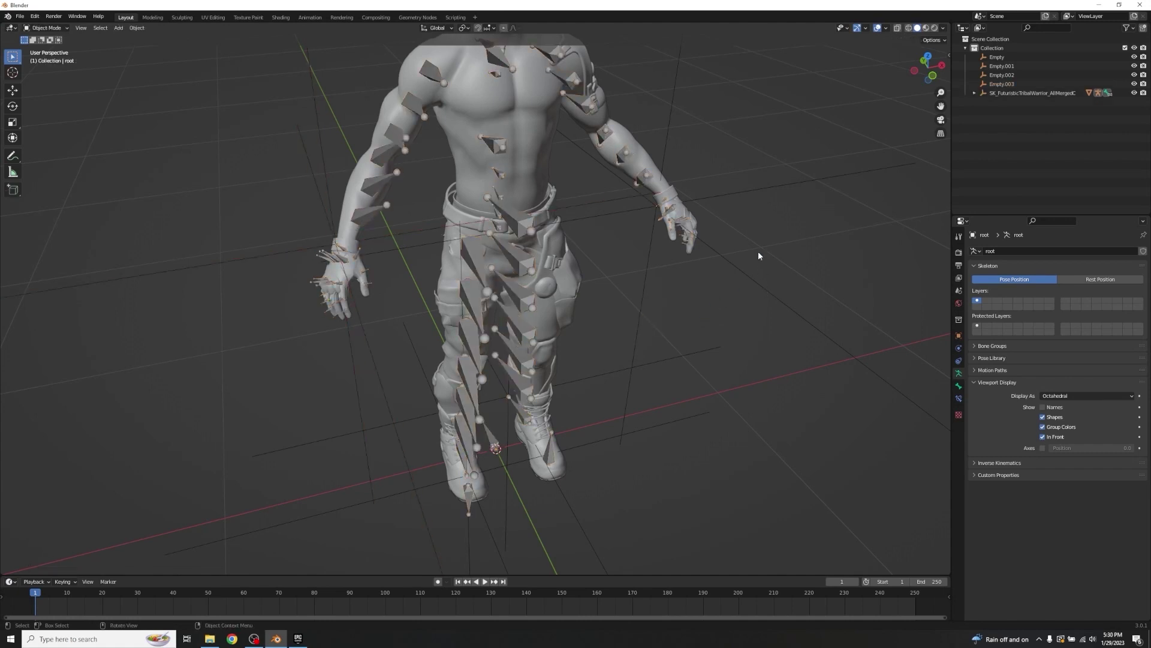
- Add an IK constraint to the head bone targeting new empty Empty.004
scroll(758, 251, up, 2)
click(524, 203)
key(ctrl+Tab)
shift+middle_drag(570, 162, 566, 339)
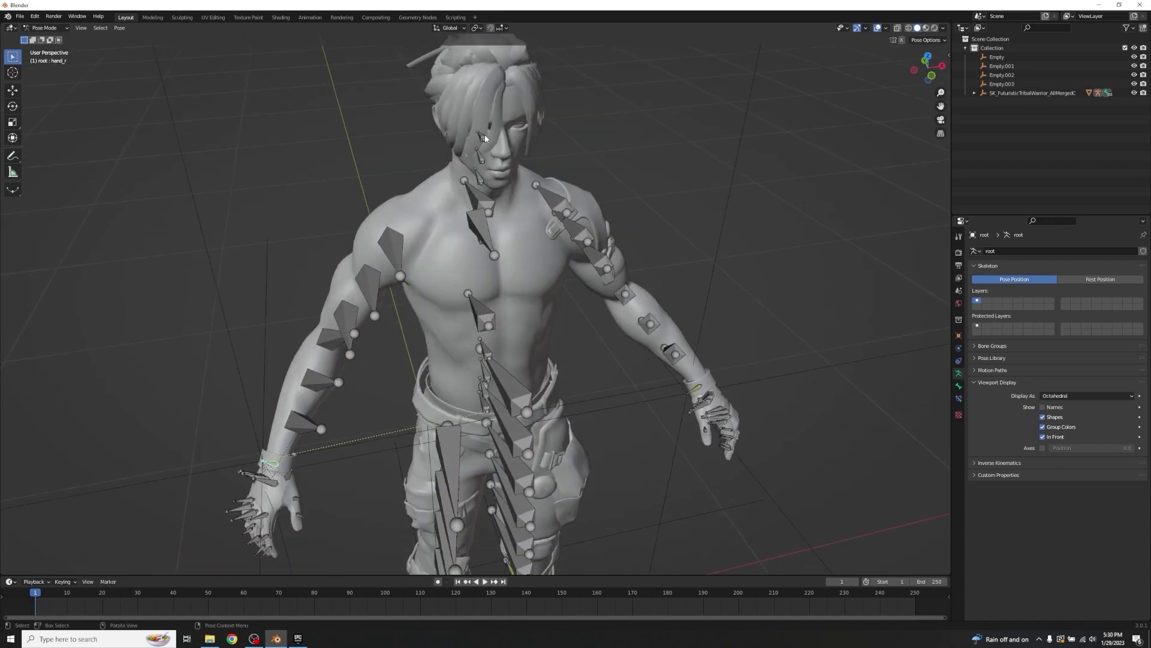
middle_drag(448, 222, 515, 198)
click(521, 120)
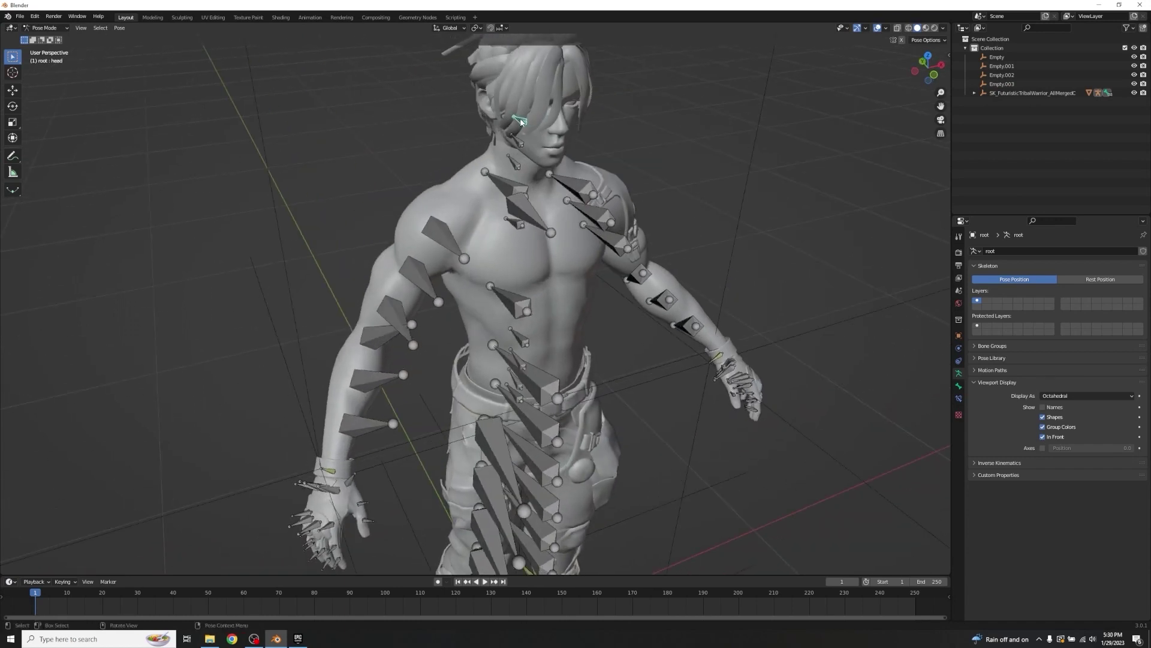
key(shift+i)
click(521, 119)
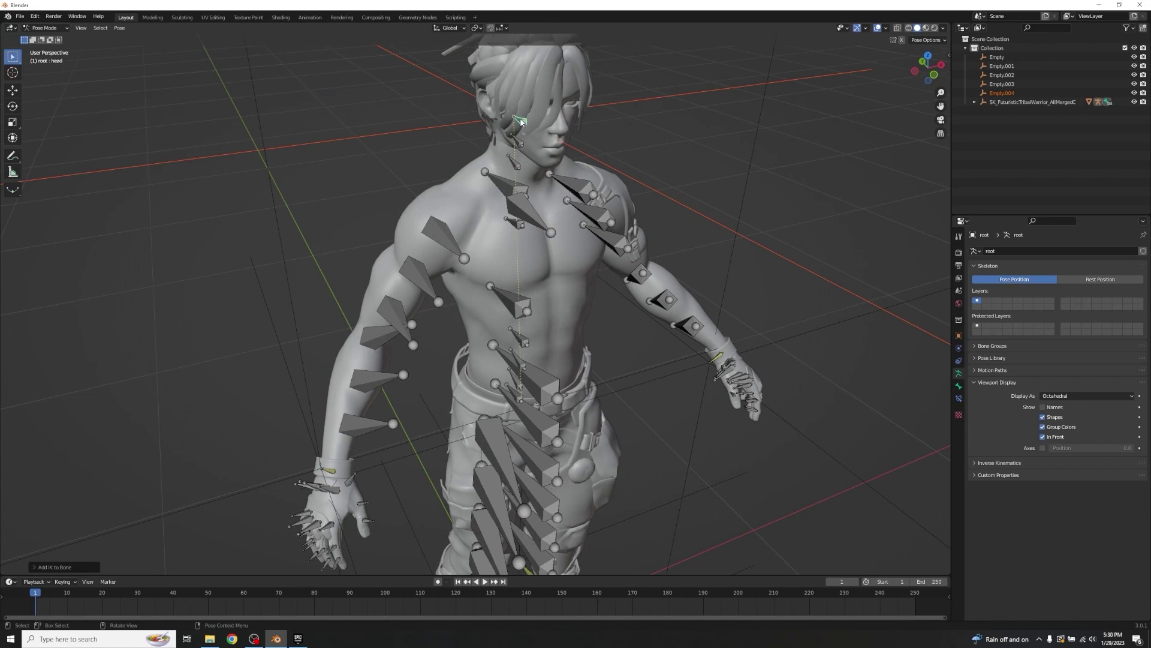
scroll(542, 156, down, 6)
- In Object Mode, scale down the head empty Empty.004 and hand empty Empty.002
key(ctrl+Tab)
click(467, 135)
key(s)
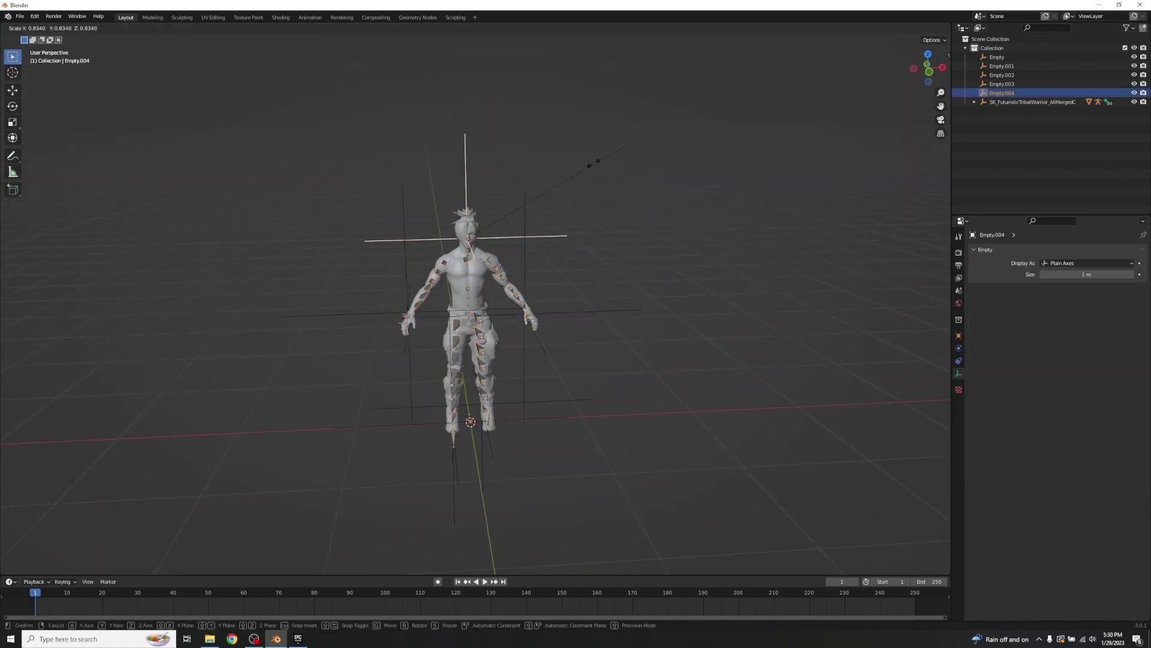
click(543, 190)
click(524, 203)
key(s)
click(554, 272)
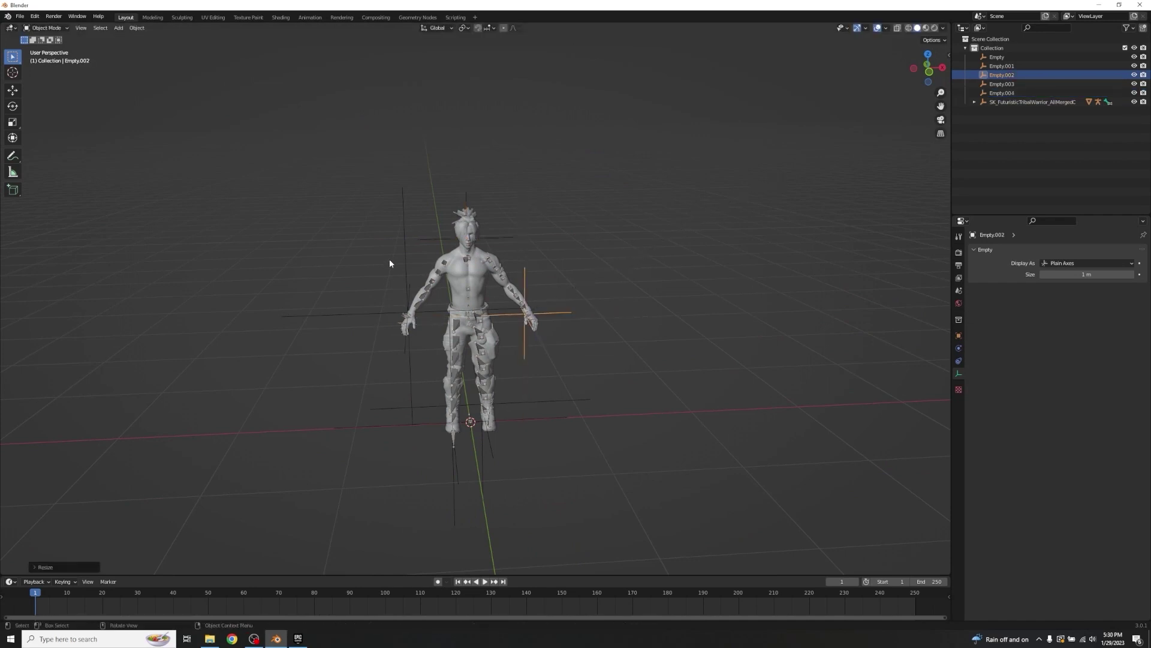
- Scale down Empty.003 and the foot empties Empty.001 and Empty
click(406, 234)
key(s)
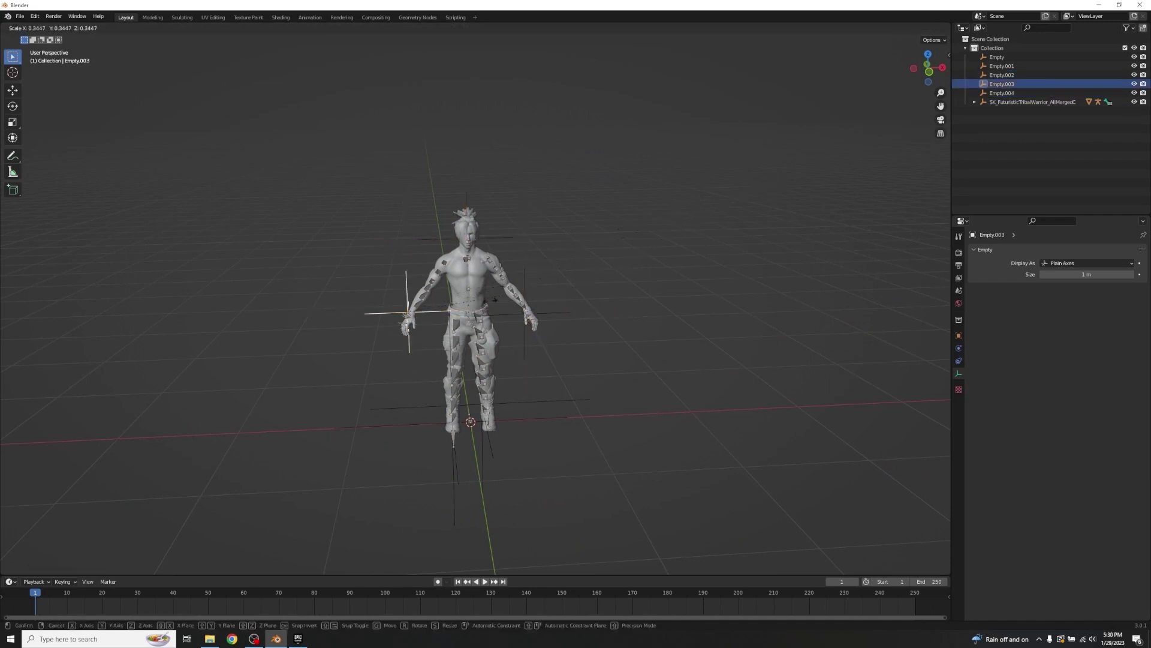
click(495, 298)
click(406, 405)
key(s)
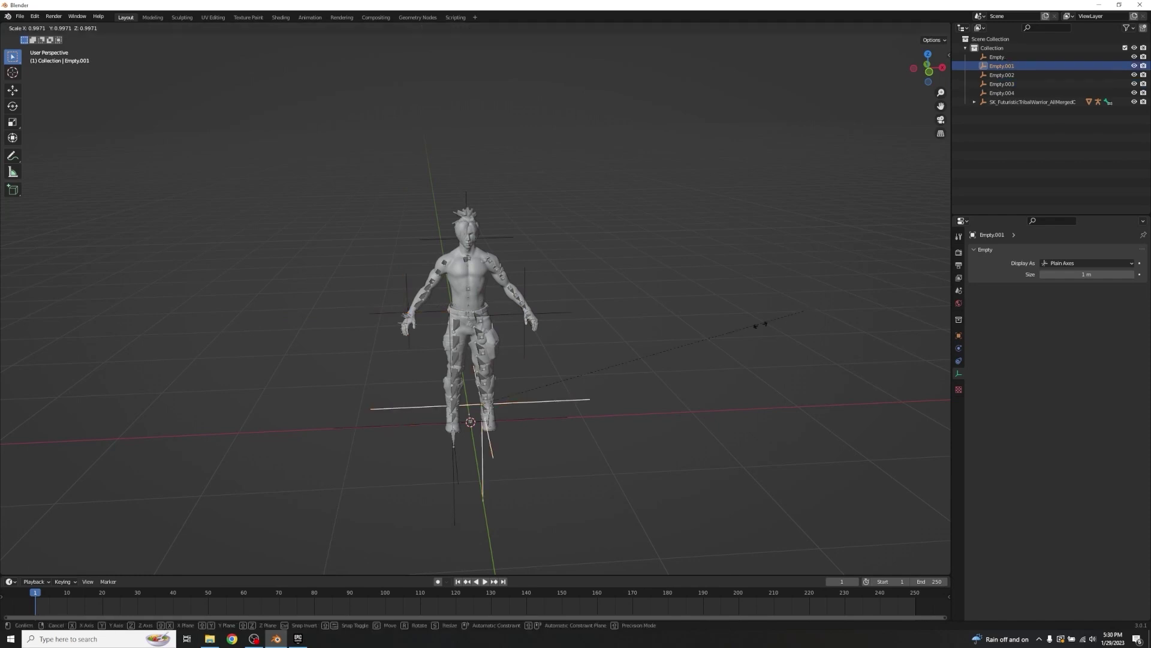
click(662, 360)
click(458, 461)
key(s)
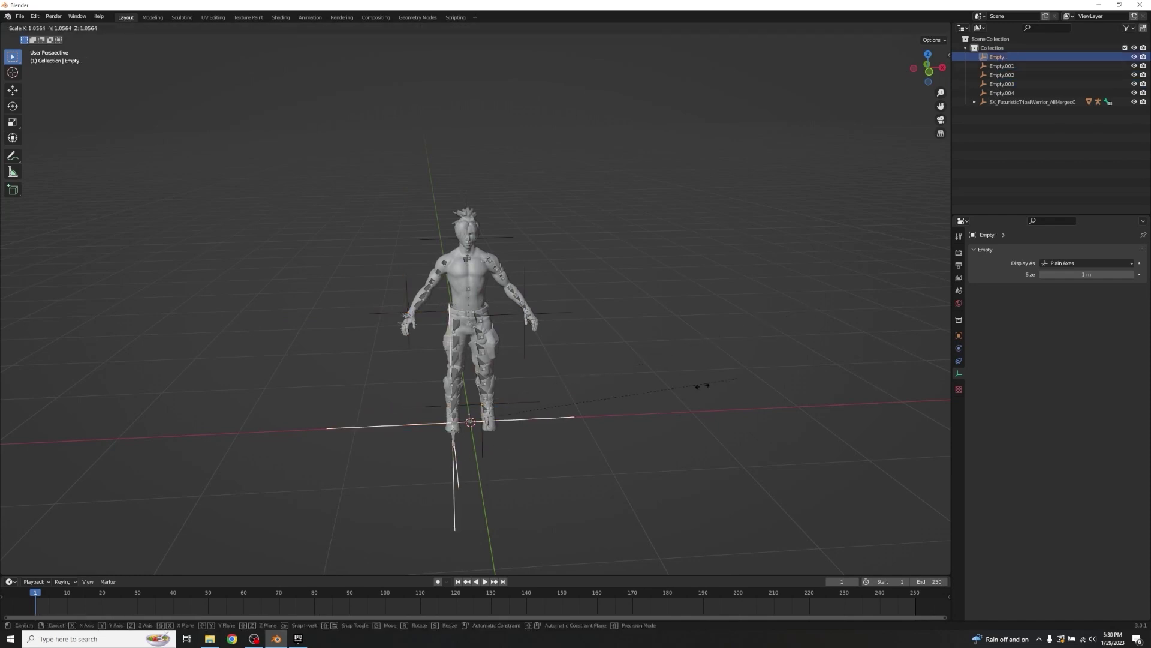
click(569, 390)
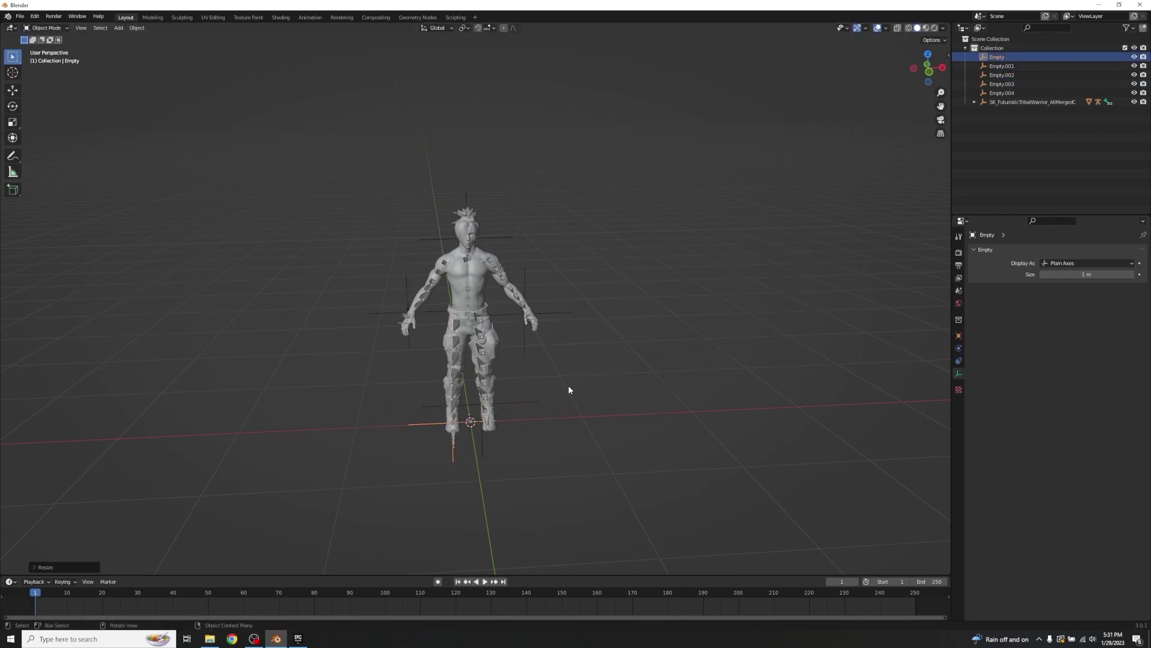
click(479, 331)
- Enter Pose Mode, orbit to a three-quarter side view and select foot_r
key(ctrl+Tab)
scroll(523, 351, up, 5)
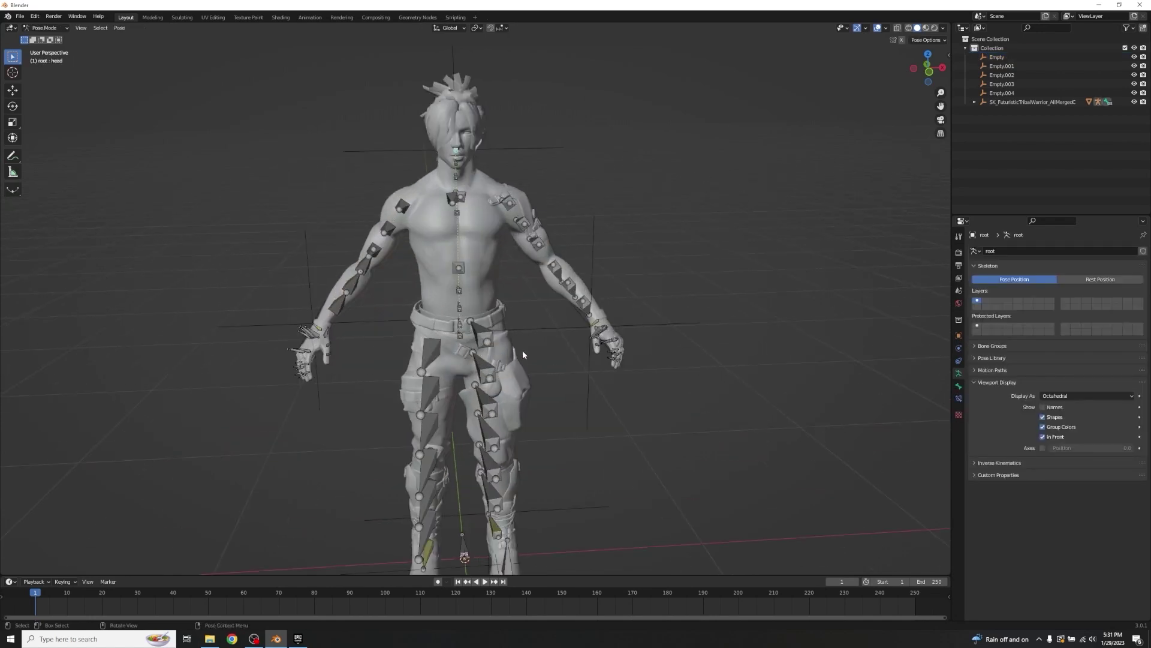
scroll(621, 350, up, 2)
middle_drag(621, 350, 573, 537)
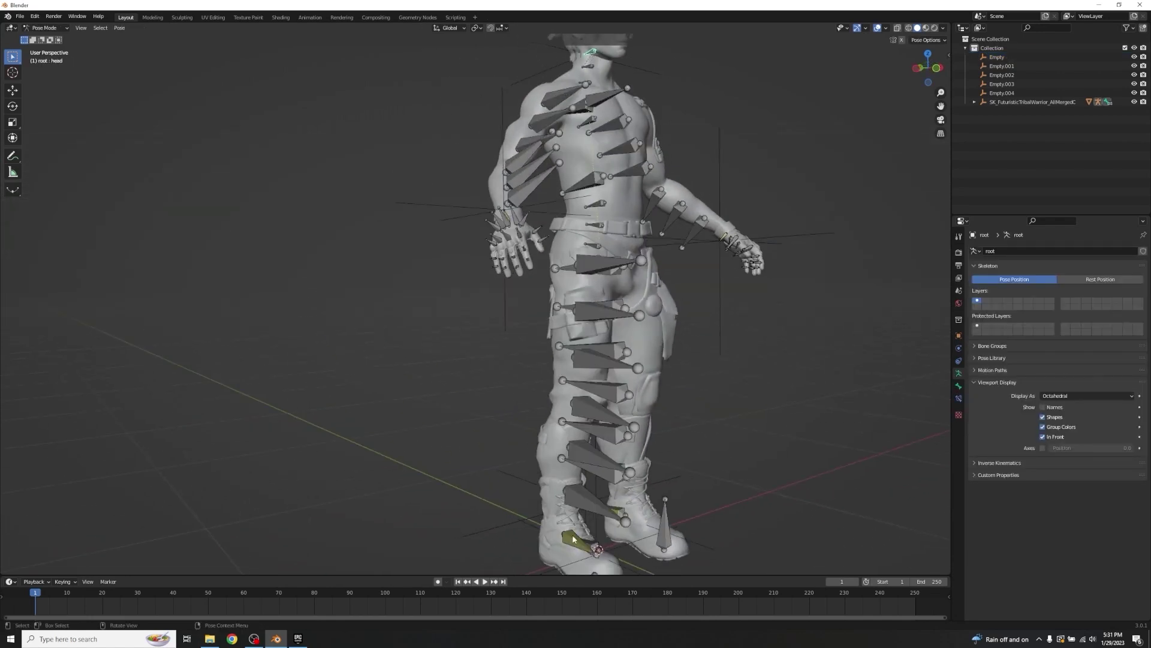
click(574, 541)
mouse_move(613, 520)
middle_down()
mouse_move(667, 490)
mouse_move(606, 521)
middle_up()
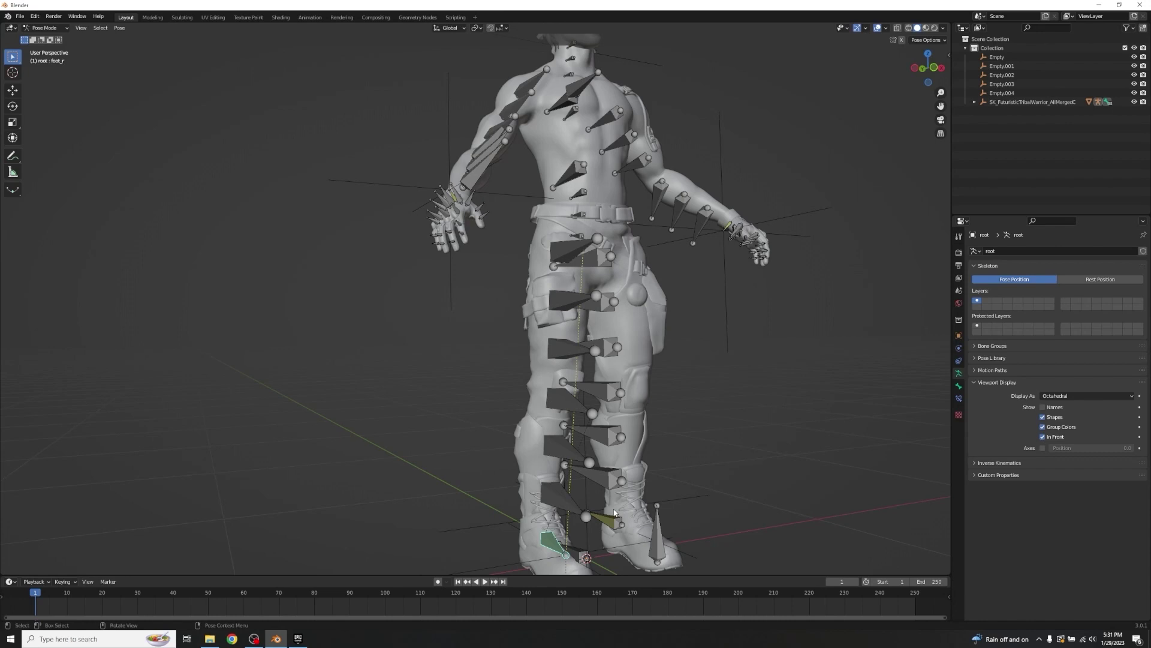
- Set the right foot bone's IK chain length to 3 and enable Rotation
click(959, 399)
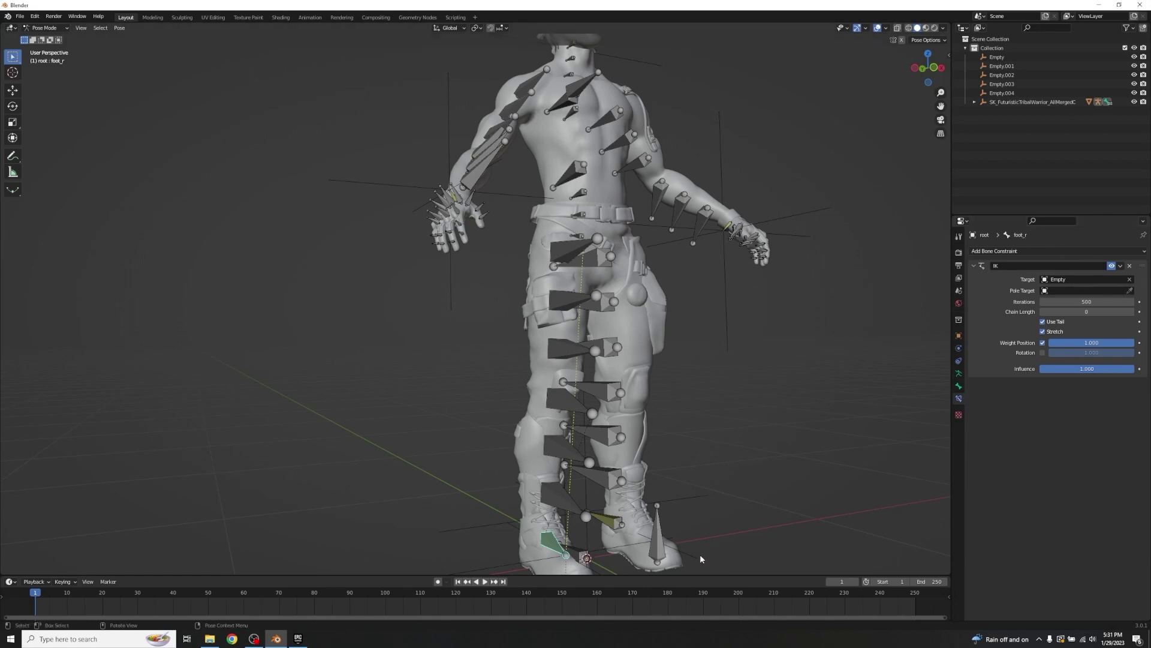
click(551, 542)
click(551, 542)
click(1087, 312)
text(3)
key(Return)
click(1043, 353)
- Give the left foot bone foot_l an IK chain length of 3 with Rotation enabled
scroll(726, 379, down, 3)
middle_drag(726, 378, 676, 441)
scroll(652, 391, up, 5)
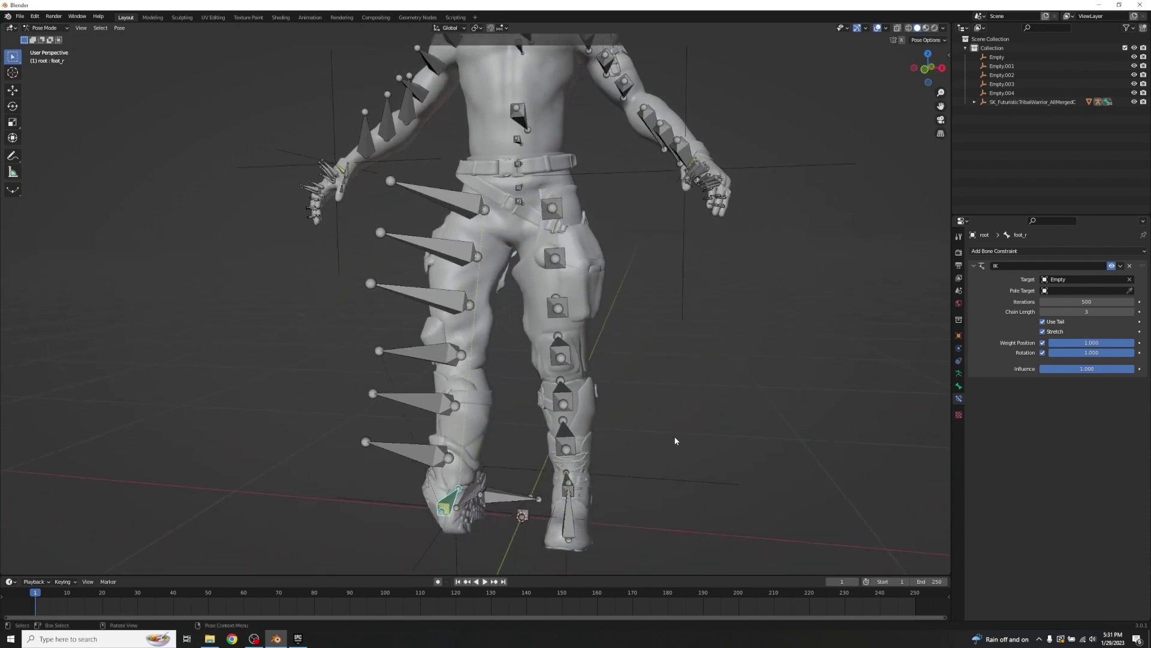
mouse_move(610, 463)
middle_down()
mouse_move(621, 464)
mouse_move(603, 472)
middle_up()
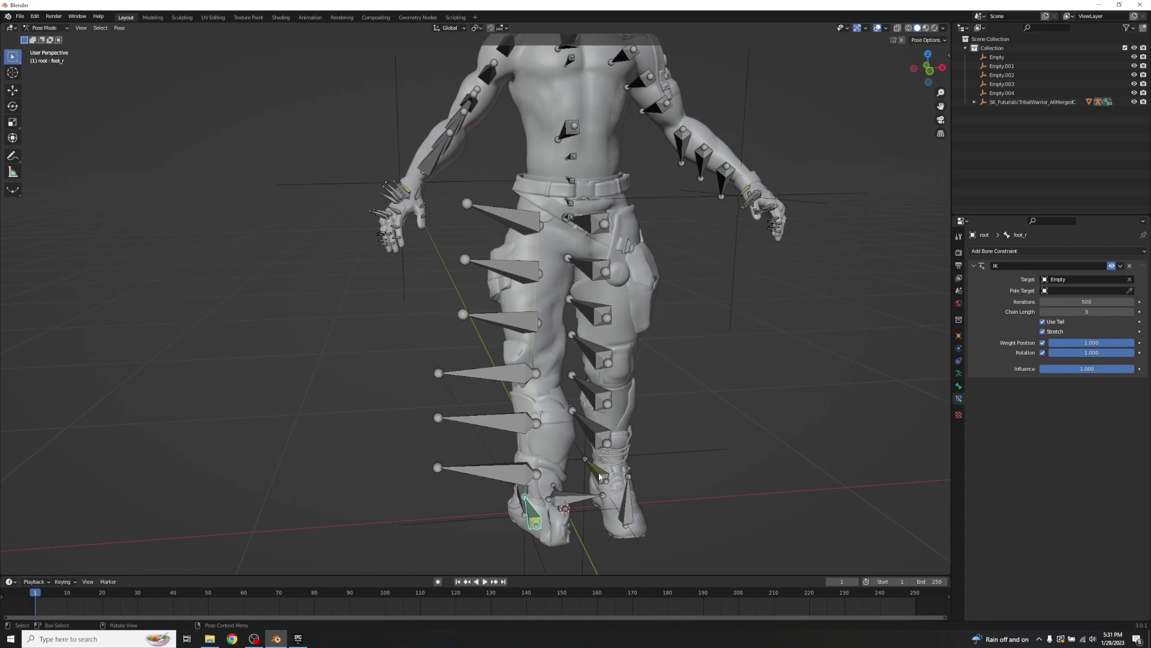
click(599, 477)
click(1073, 313)
text(3)
key(Return)
click(1043, 352)
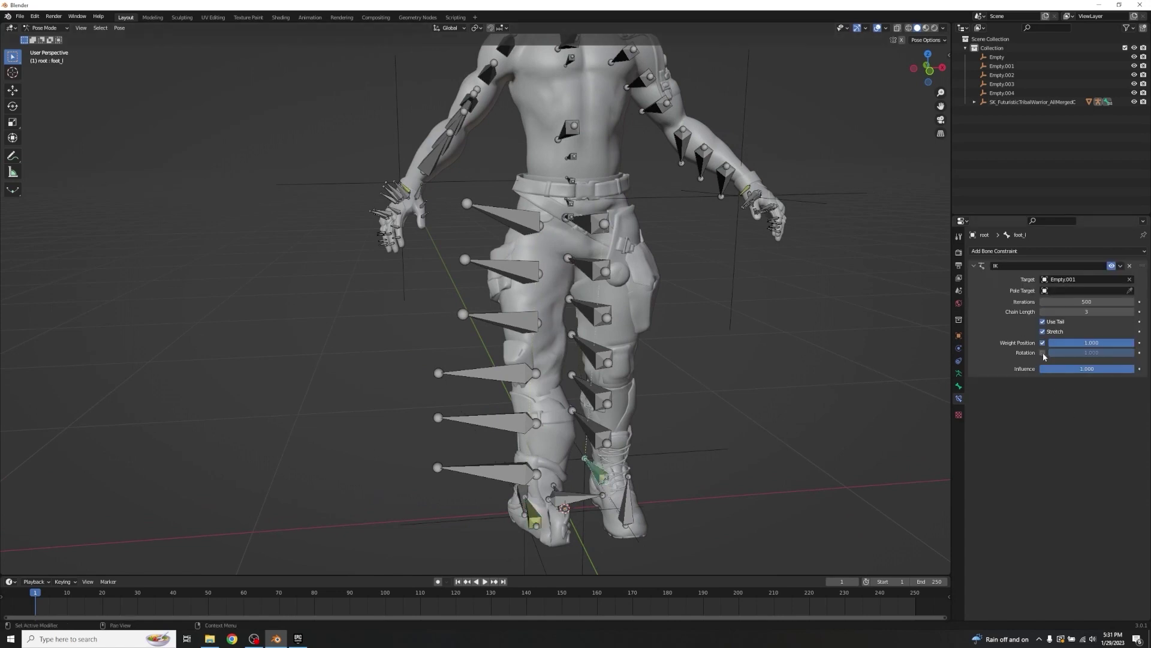
- Set the left hand bone's IK chain length to 3 and enable Rotation
click(747, 193)
click(1083, 313)
text(3)
key(Return)
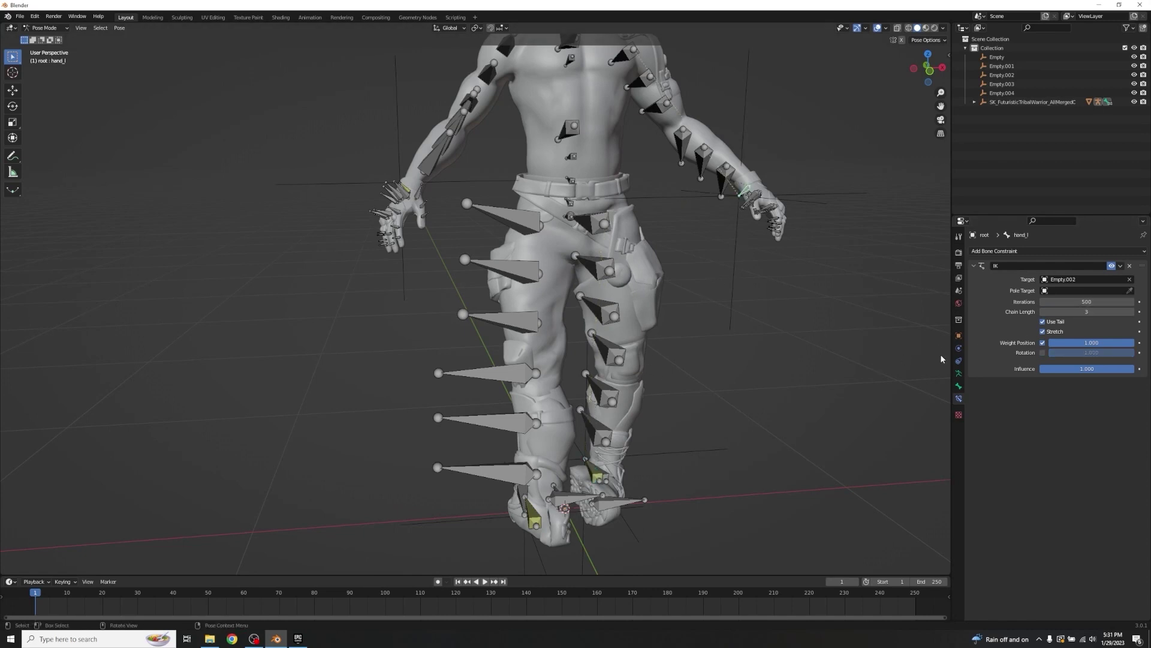
click(1042, 353)
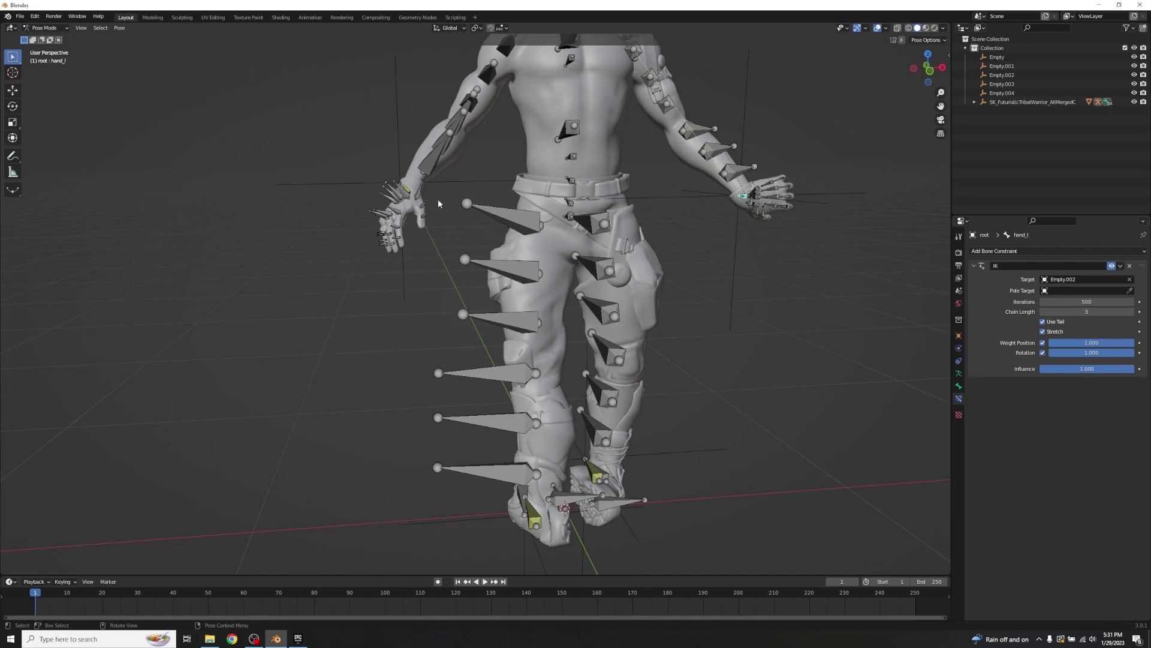
- Set the right hand bone hand_r's IK chain length to 3 and enable Rotation
click(405, 188)
click(406, 189)
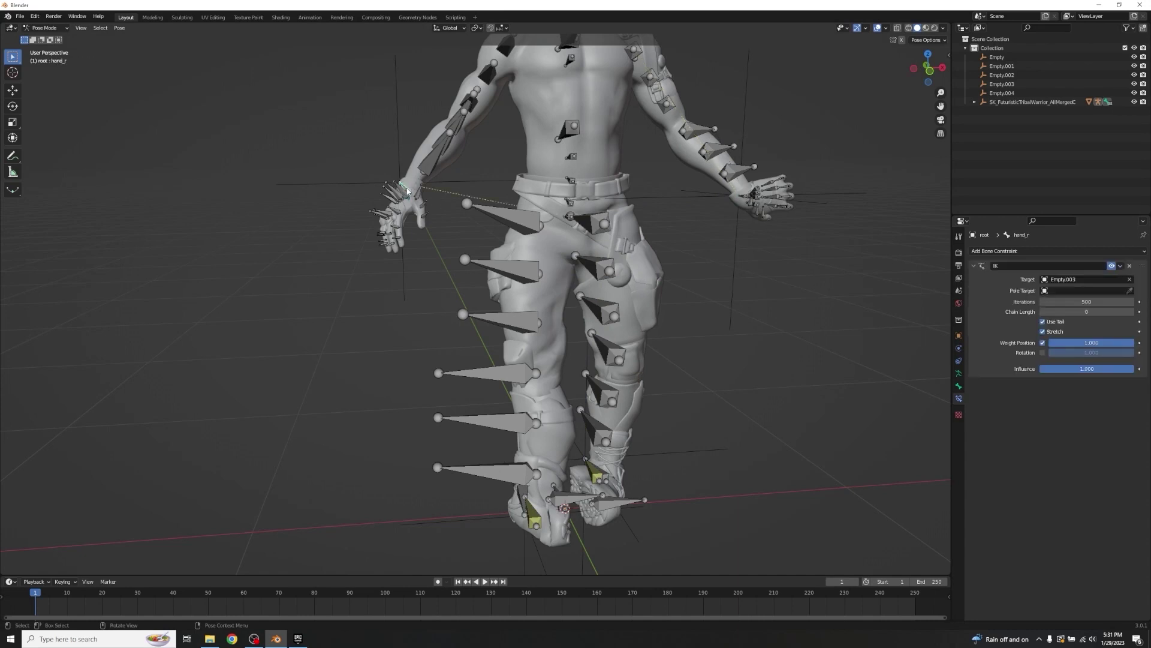
click(1050, 312)
text(3)
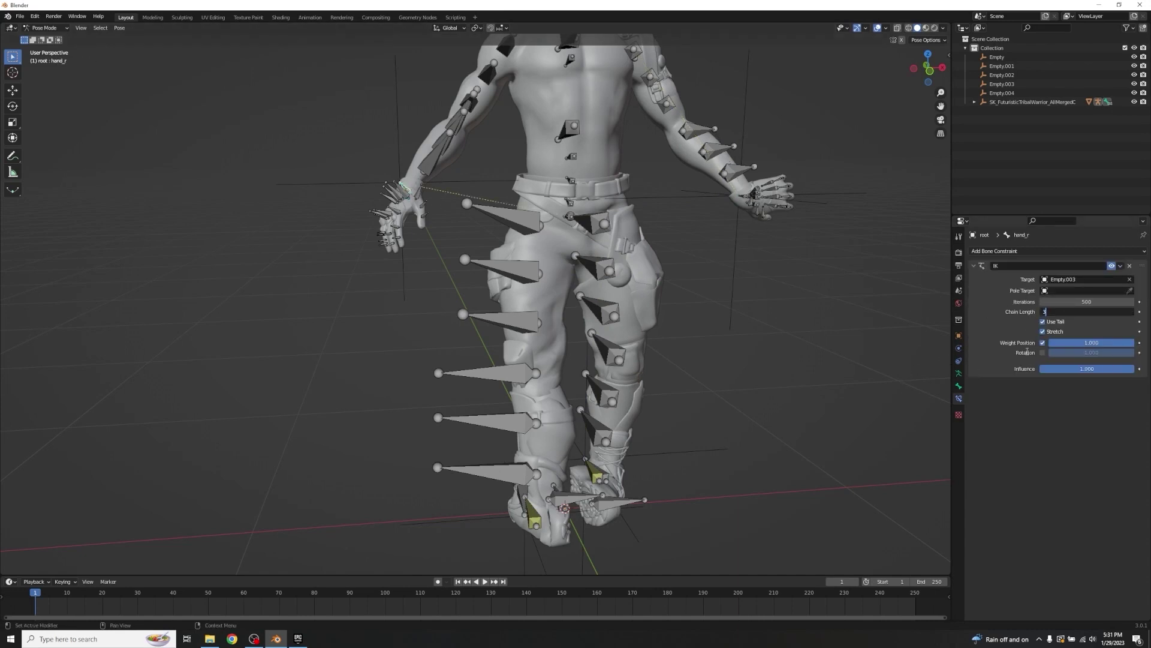
key(Return)
click(1043, 352)
- Add an IK constraint to Empty.004 on the head: chain length 3, Rotation on, Weight Position off
shift+middle_drag(661, 214, 654, 390)
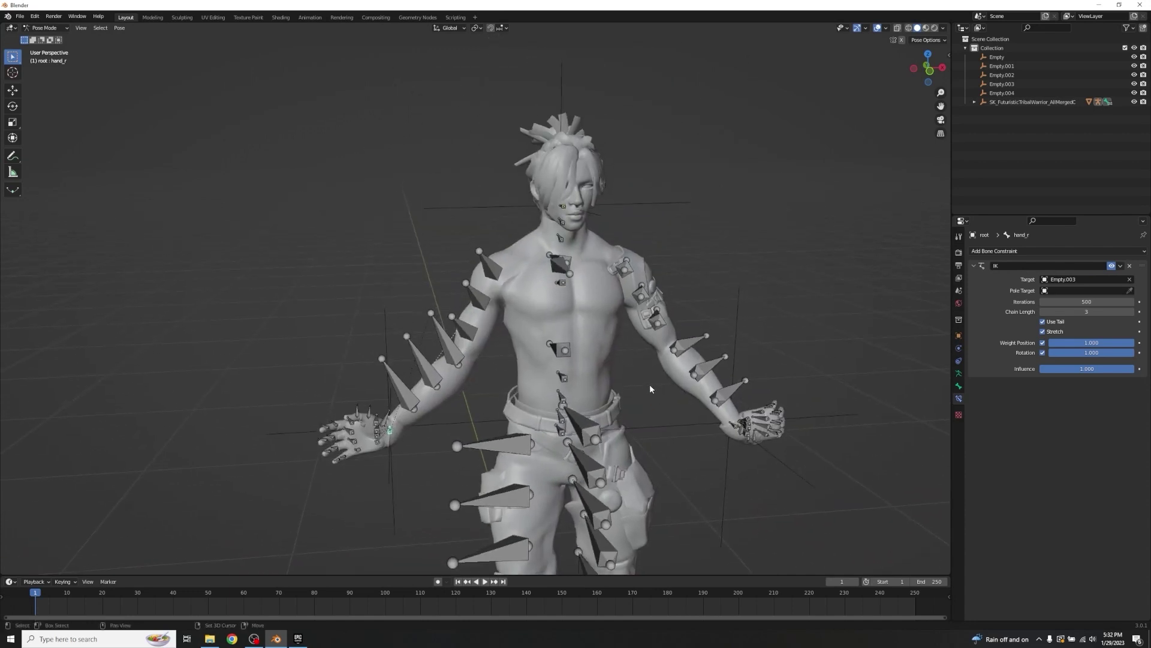
click(558, 208)
key(ctrl+shift+i)
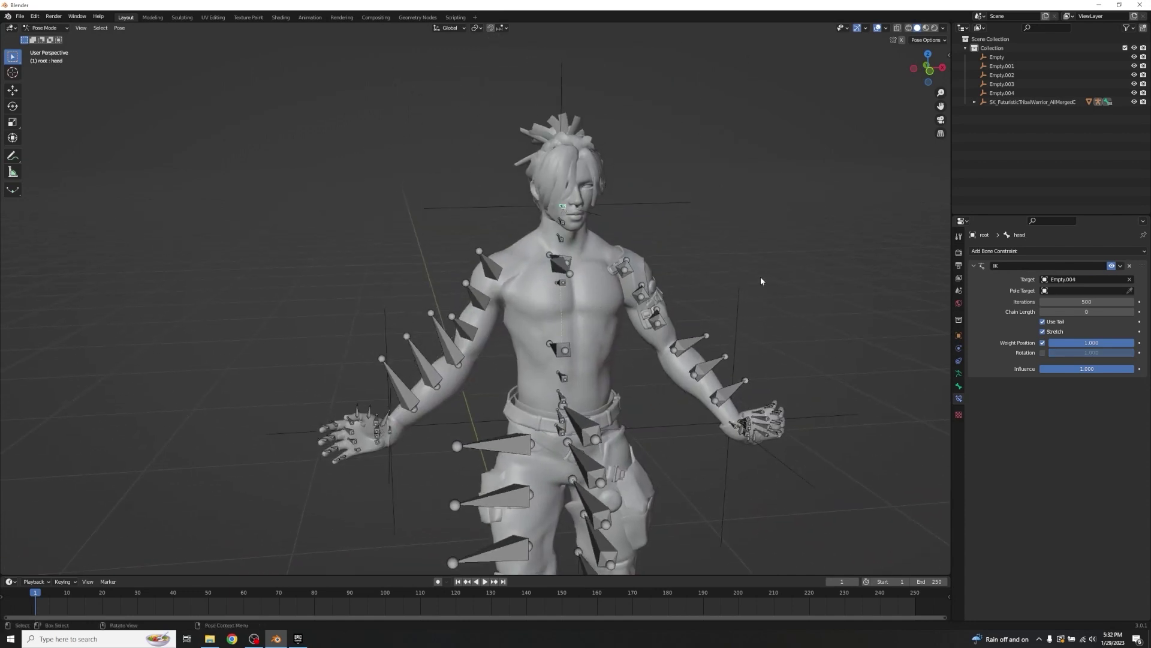
click(1079, 311)
text(3)
key(Return)
click(1043, 343)
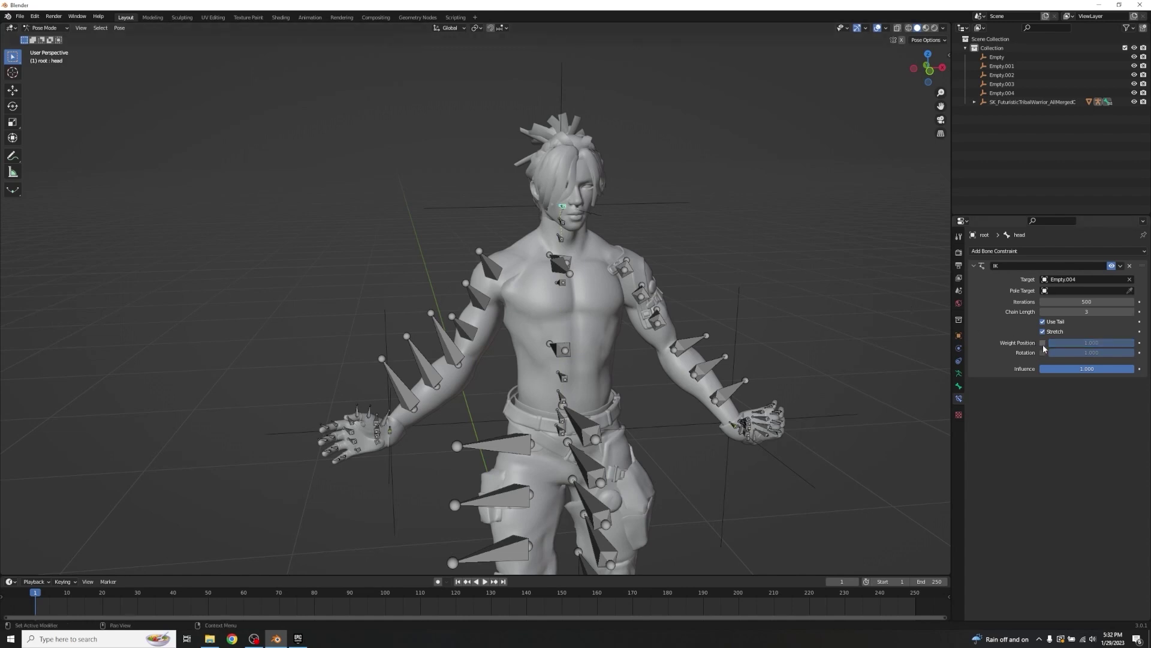
click(1043, 352)
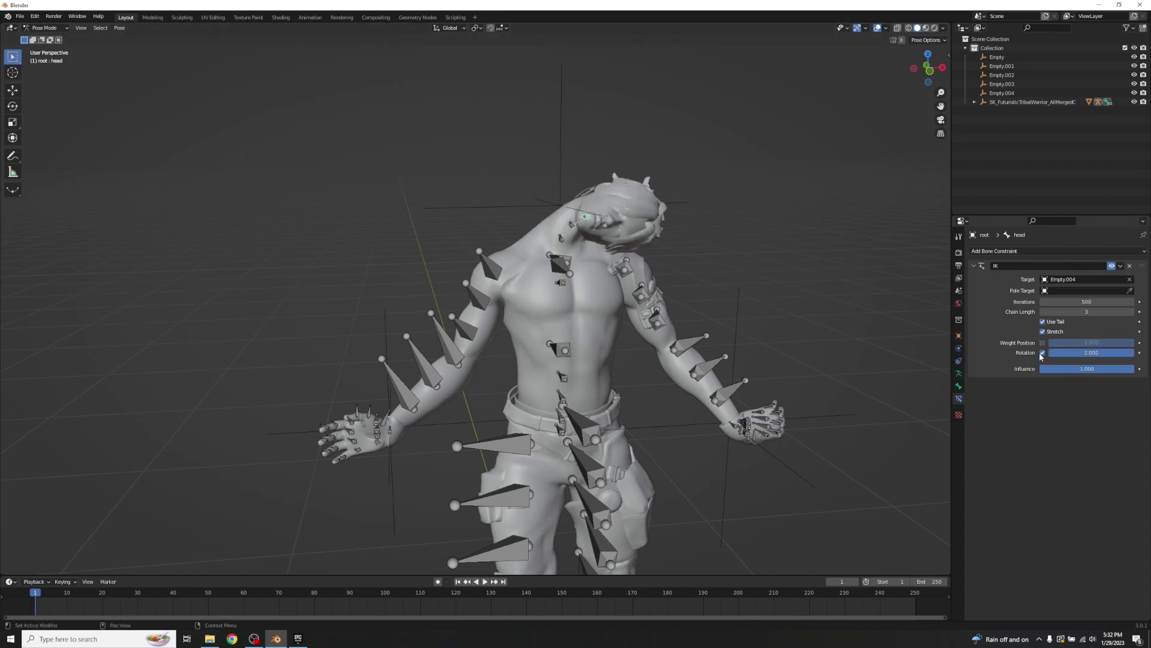
scroll(739, 325, down, 5)
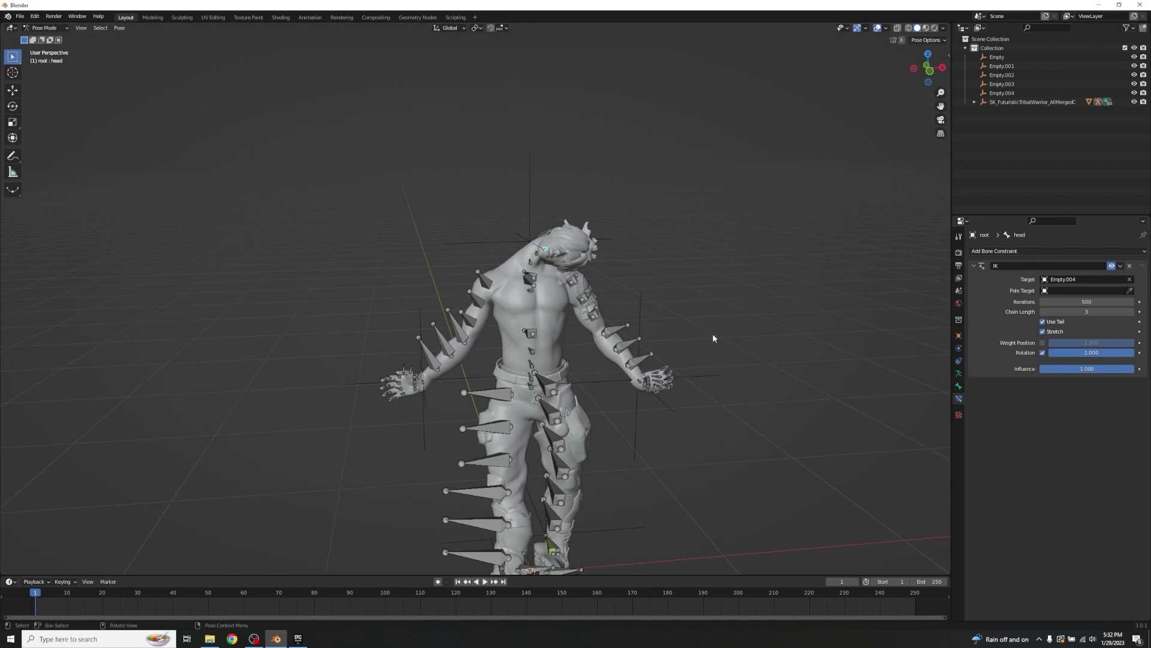
- Zoom out and switch the armature from Pose Mode to Object Mode with Ctrl+Tab
scroll(713, 334, down, 4)
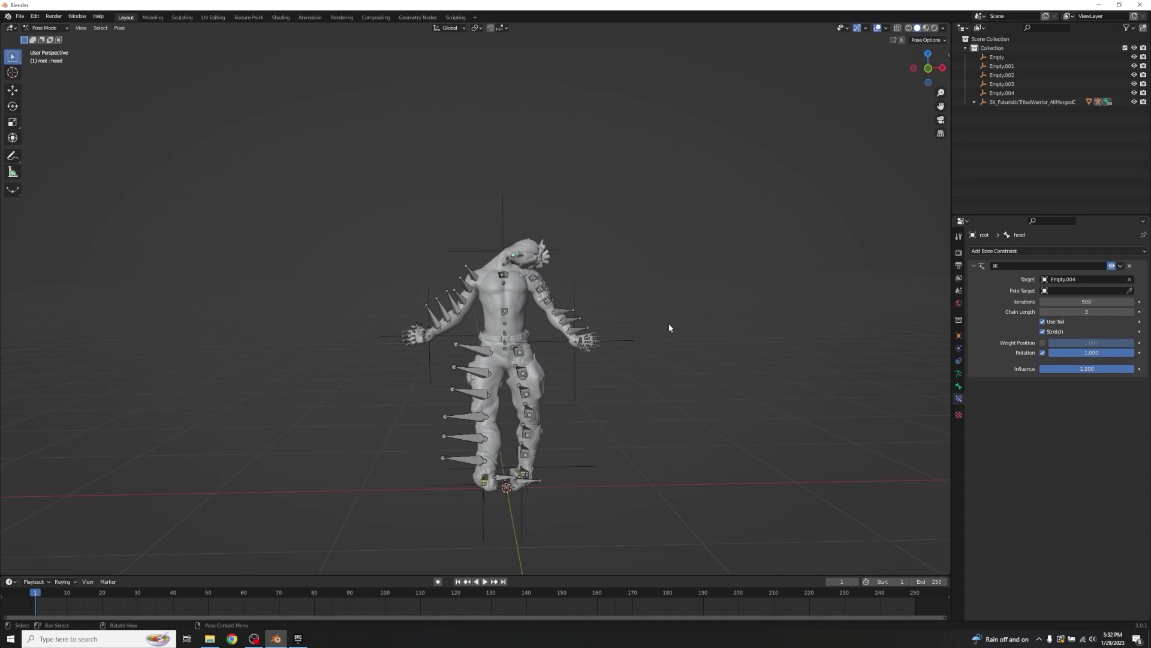
key(ctrl+Tab)
- Rotate the foot empty Empty 180° around Z, then -90° around Y
click(649, 355)
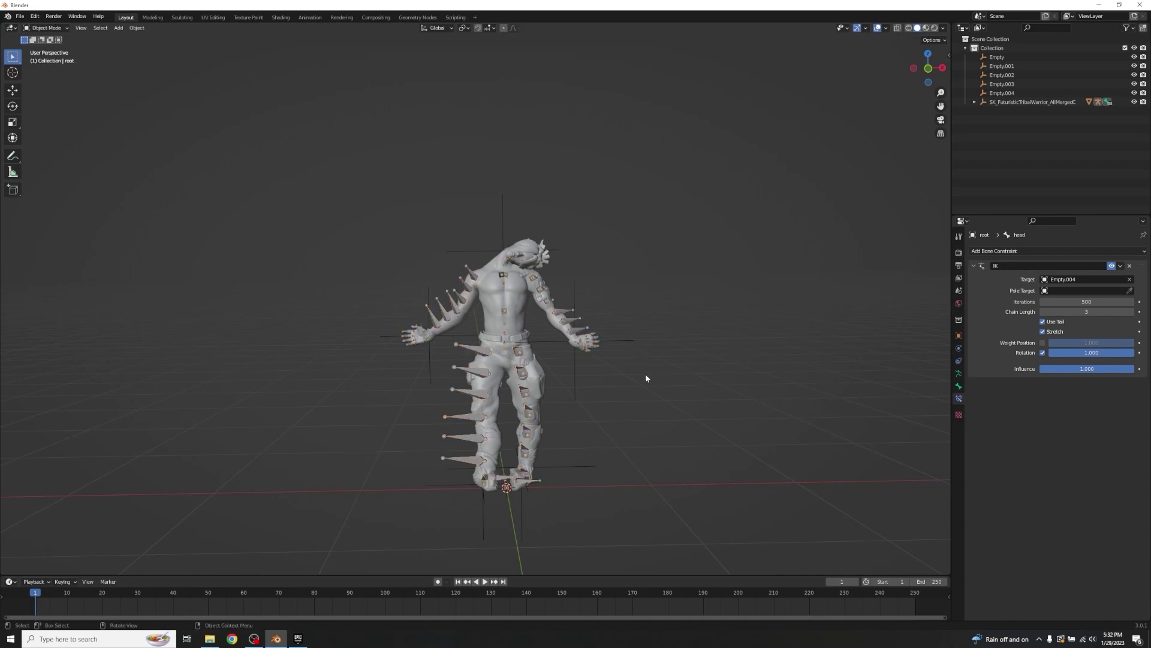
shift+middle_drag(597, 435, 606, 342)
scroll(606, 342, up, 5)
scroll(444, 444, down, 1)
shift+middle_drag(444, 443, 325, 394)
click(324, 395)
middle_drag(321, 334, 460, 348)
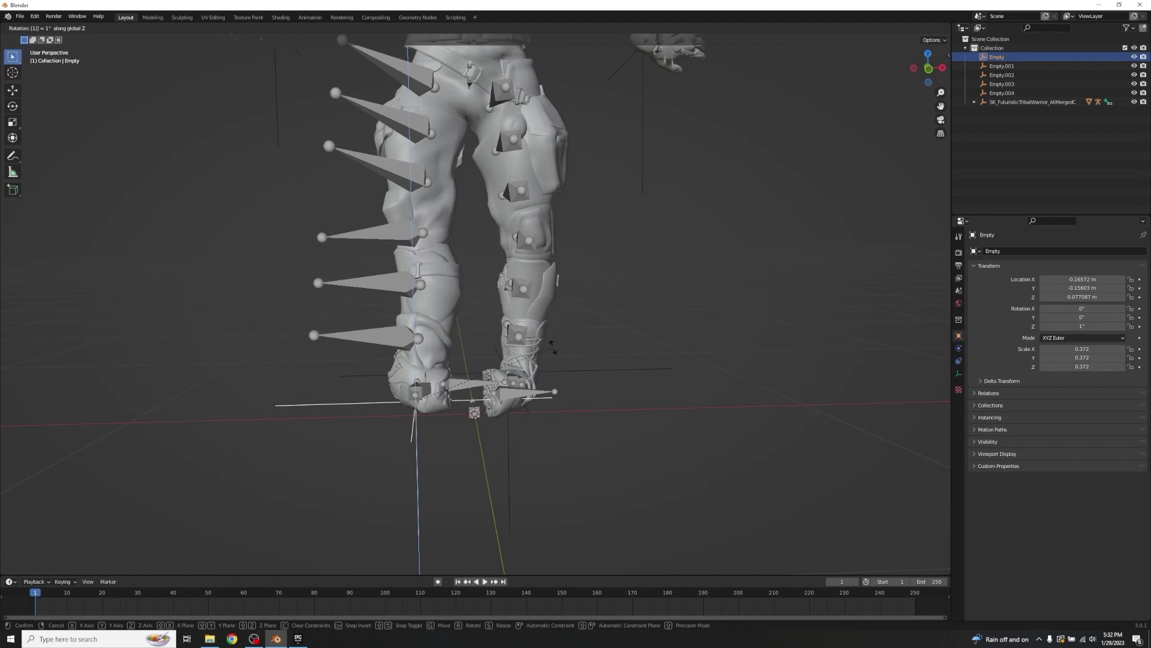
text(rz180)
key(Return)
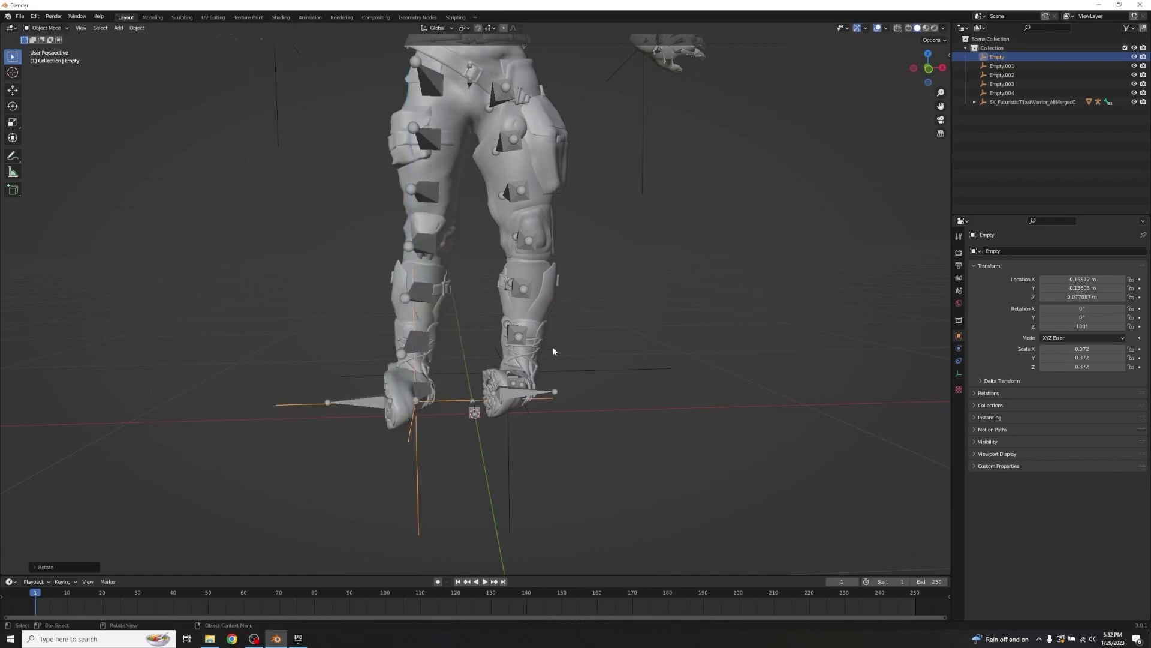
text(ry90)
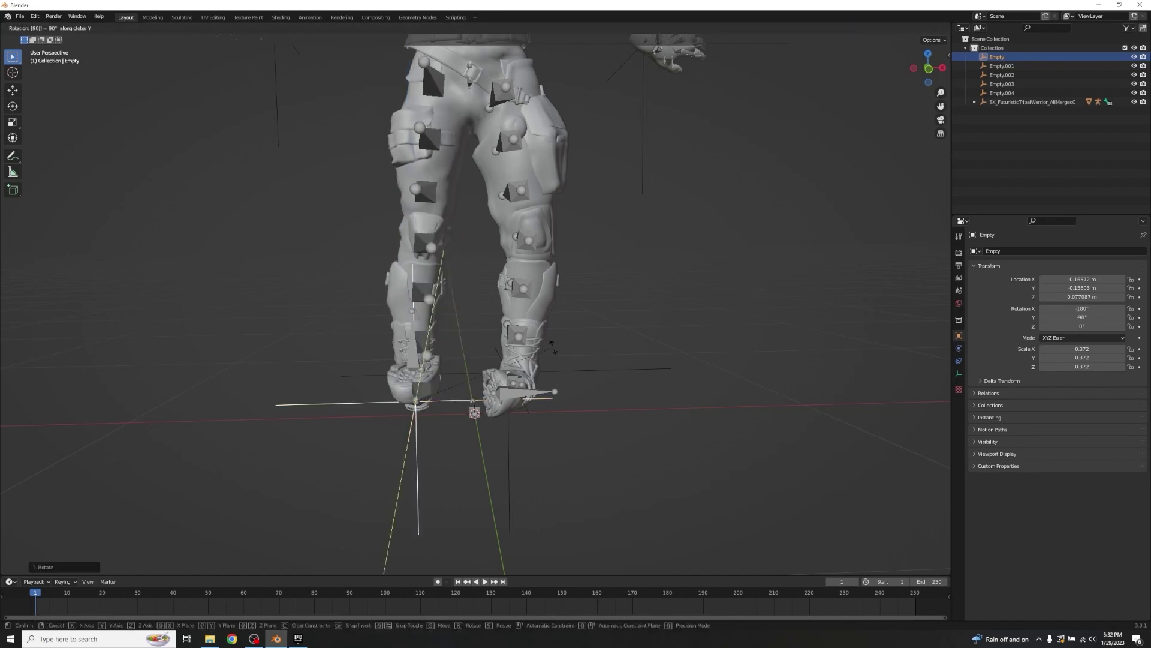
key(minus)
key(Return)
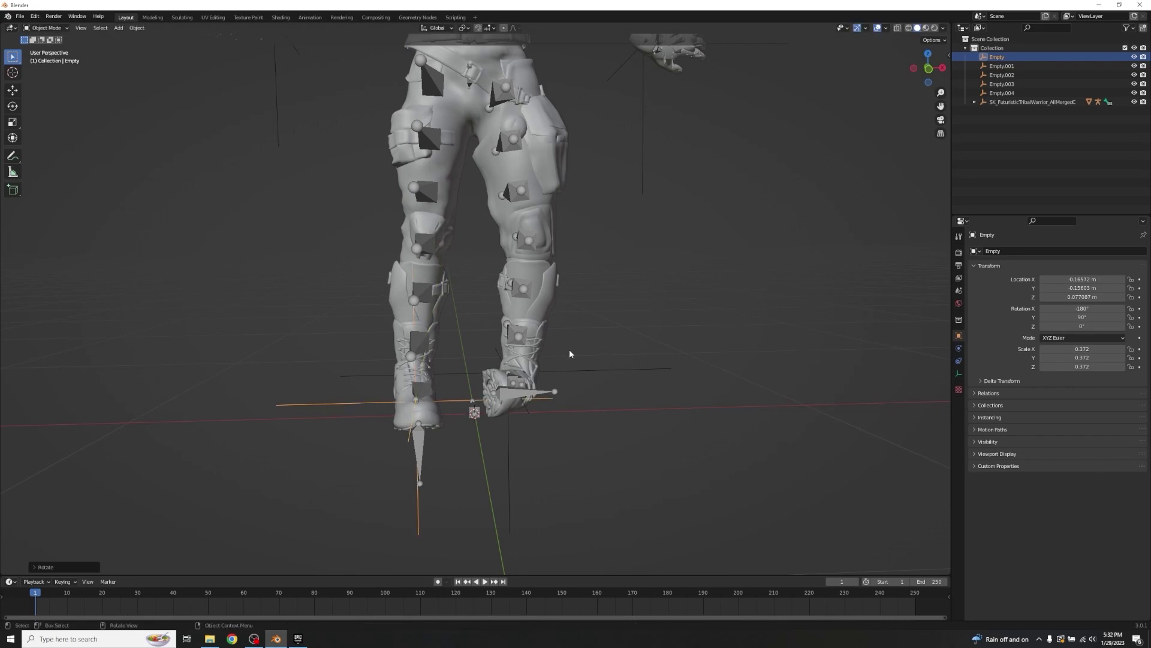
- Rotate foot empty Empty.001 -90° around Y, then select hand empty Empty.002
click(611, 370)
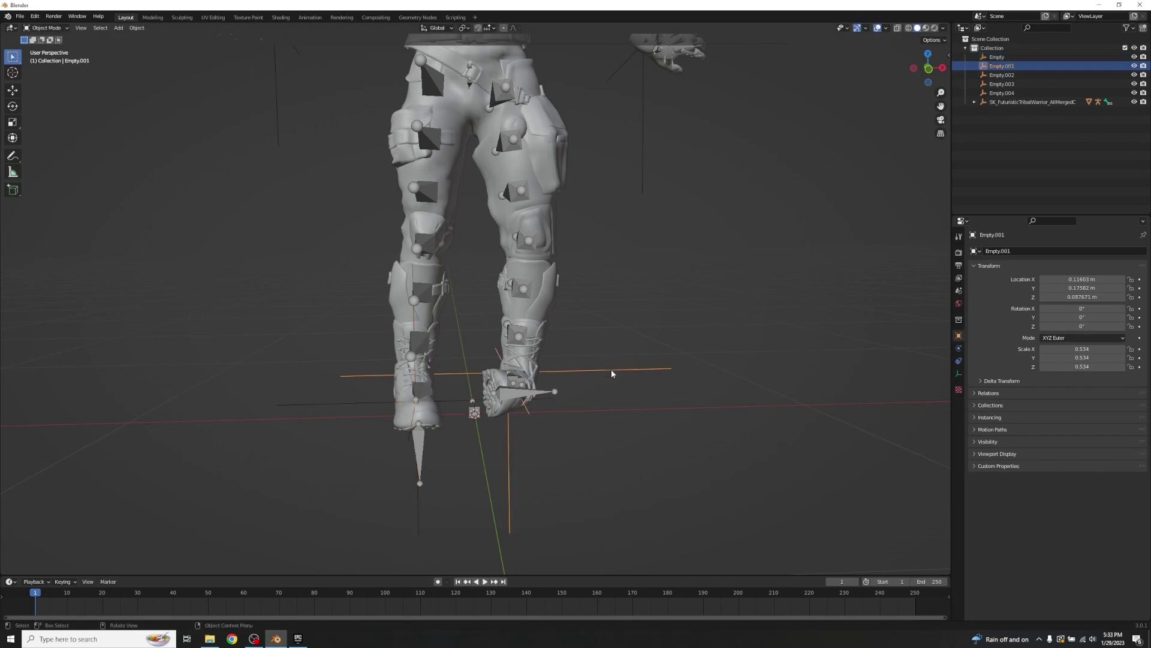
text(ry-90)
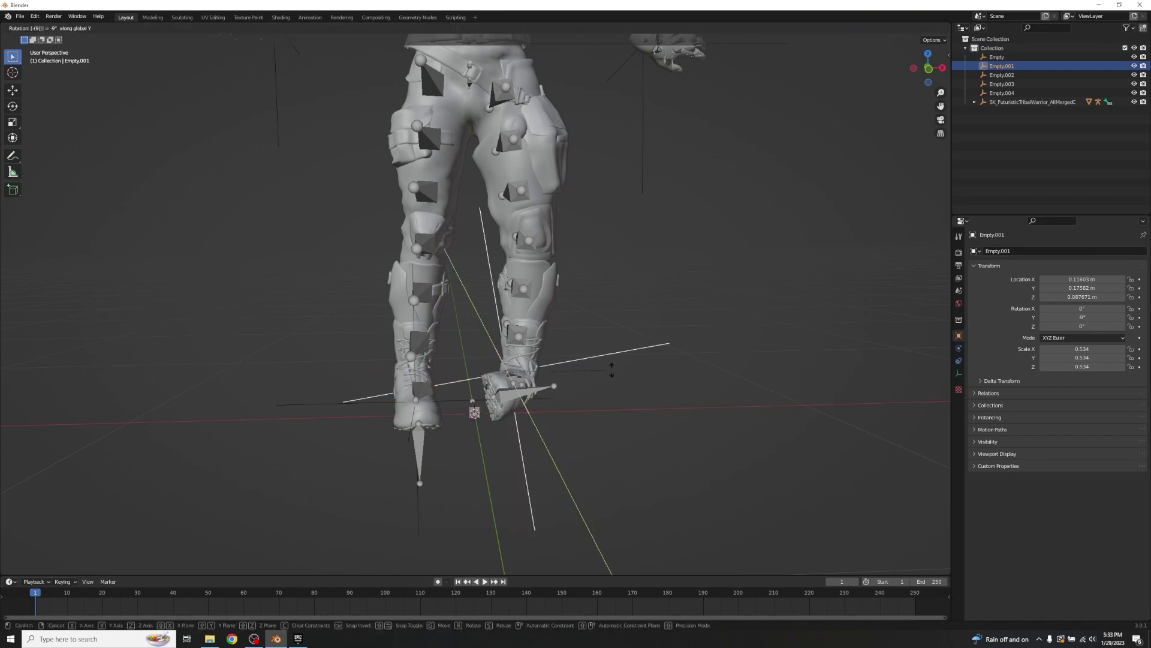
key(Return)
mouse_move(606, 314)
middle_down()
mouse_move(581, 337)
mouse_move(615, 307)
middle_up()
shift+middle_drag(580, 258, 632, 355)
click(634, 309)
- Rotate Empty.002 90° around Y, and Empty.003 90° around X and -90° around Y
text(ry90)
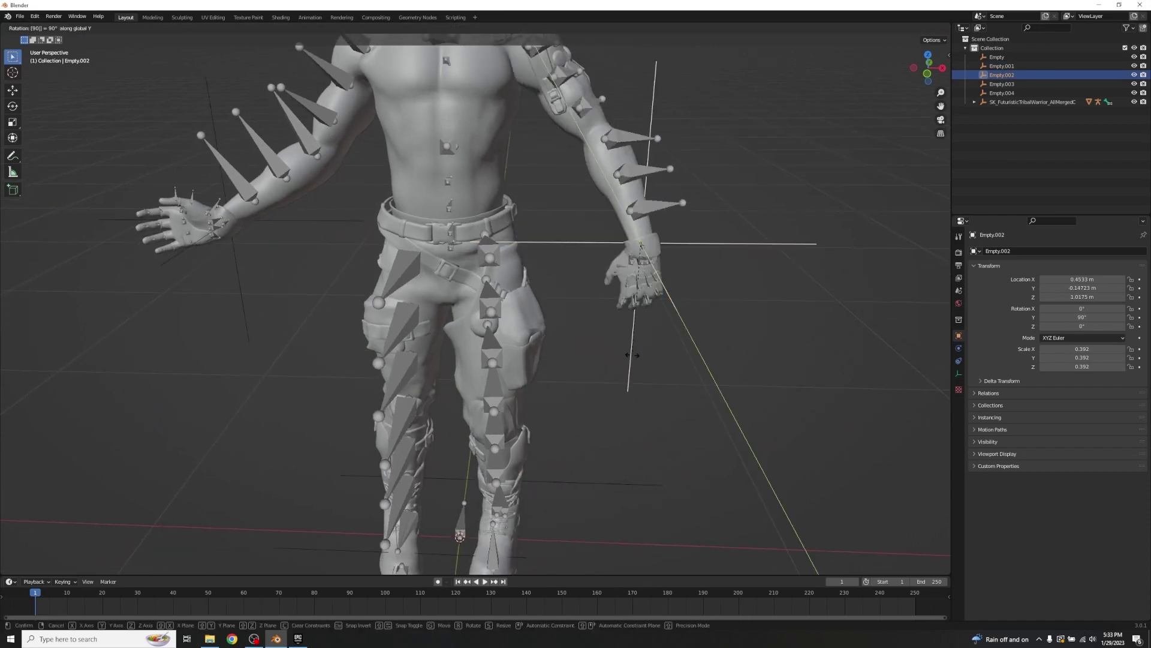
click(632, 358)
click(358, 220)
text(r)
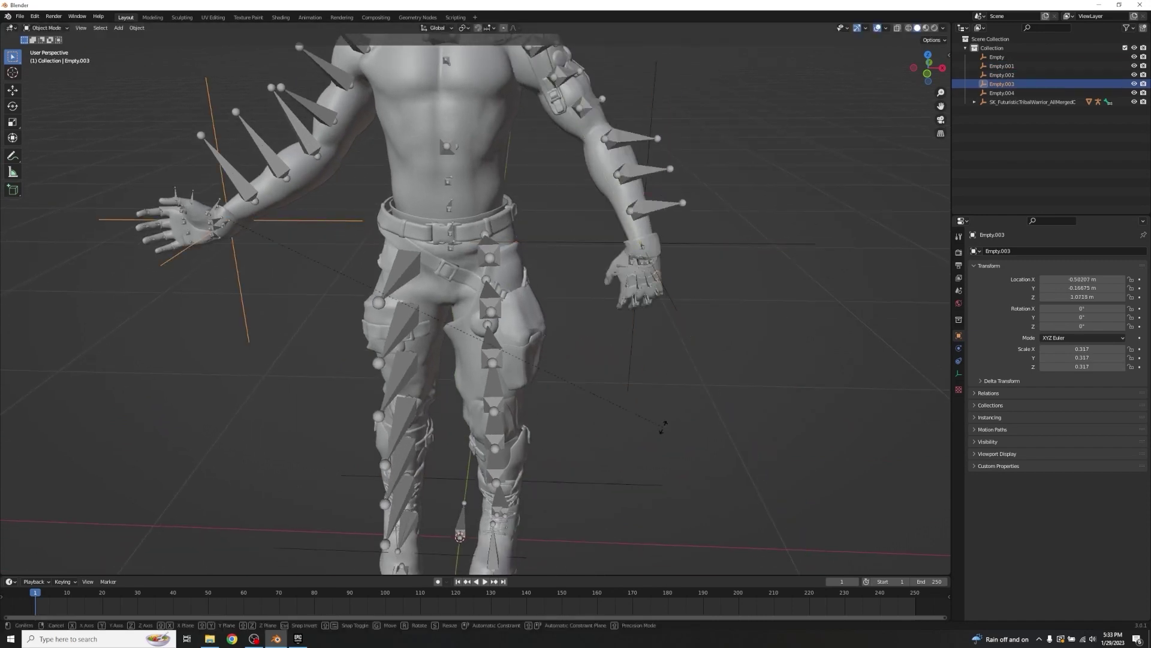
text(x90)
key(Return)
text(ry90)
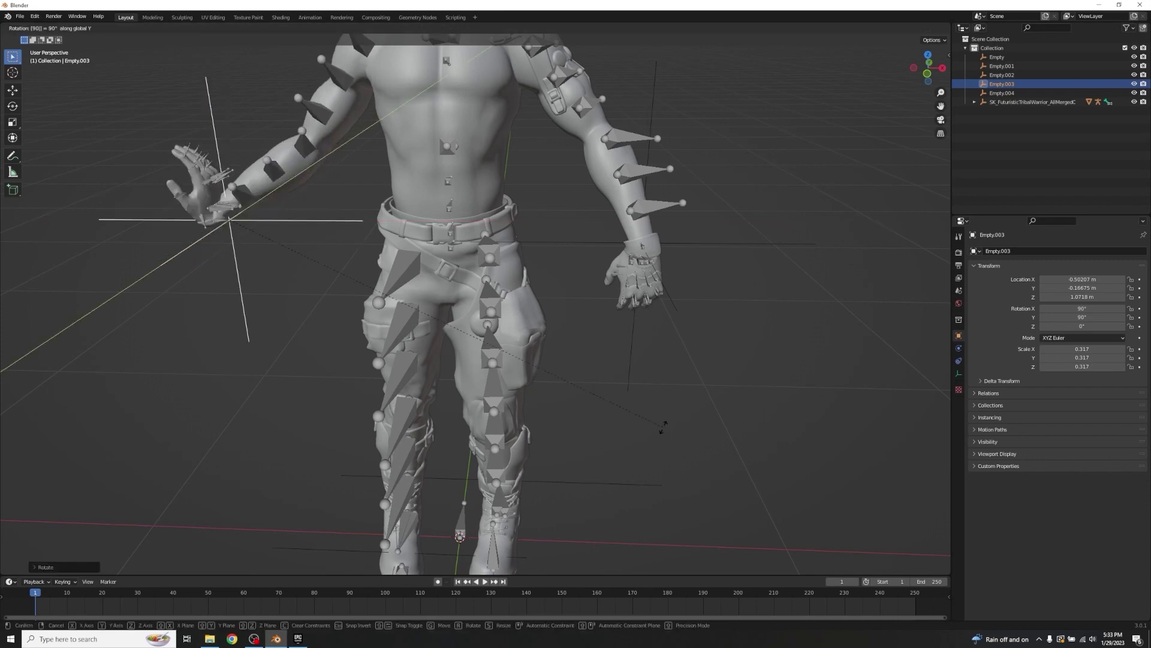
key(minus)
key(Return)
- Rotate the head empty Empty.004 90° around Y to straighten the head
middle_drag(663, 426, 627, 377)
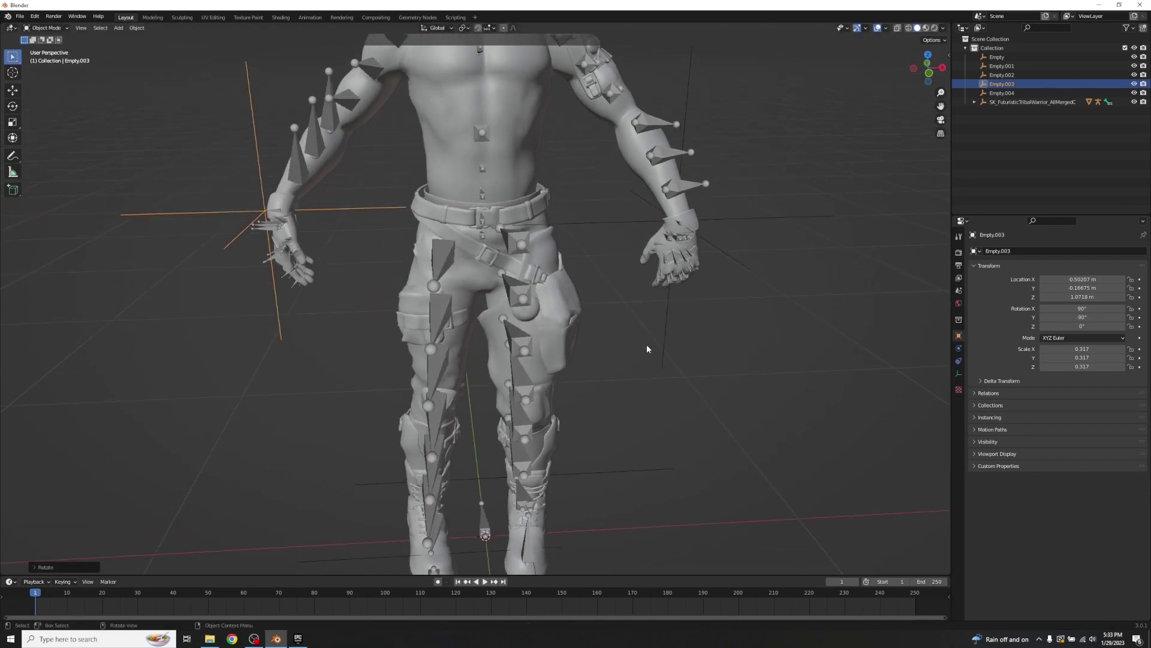
scroll(585, 228, down, 3)
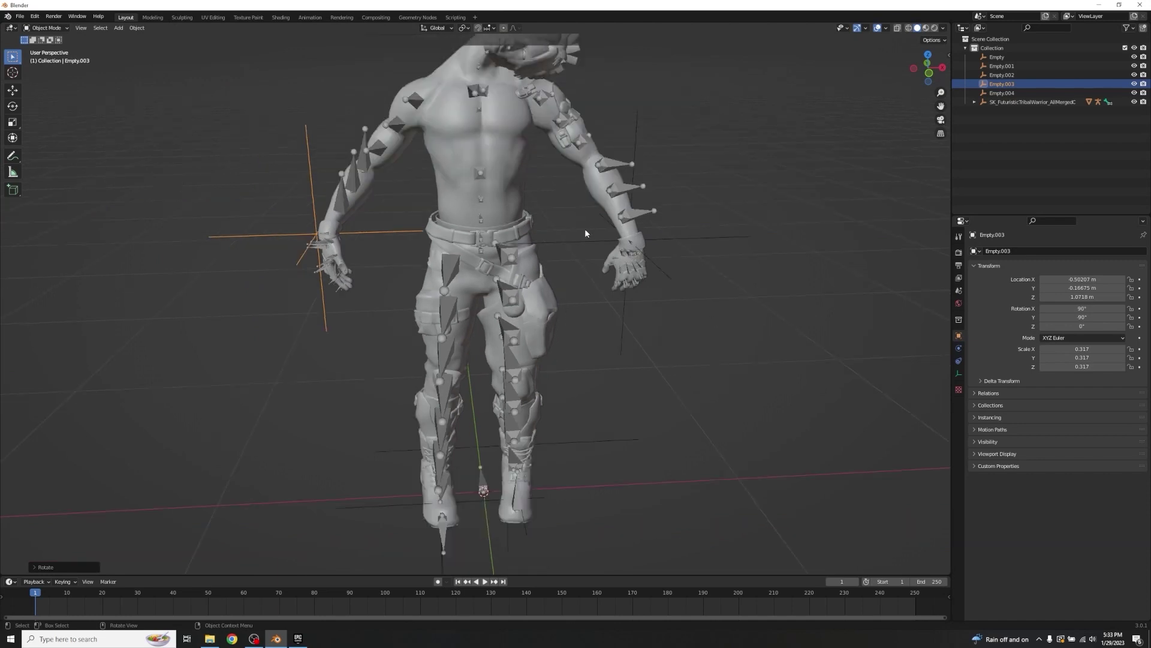
middle_drag(621, 229, 603, 267)
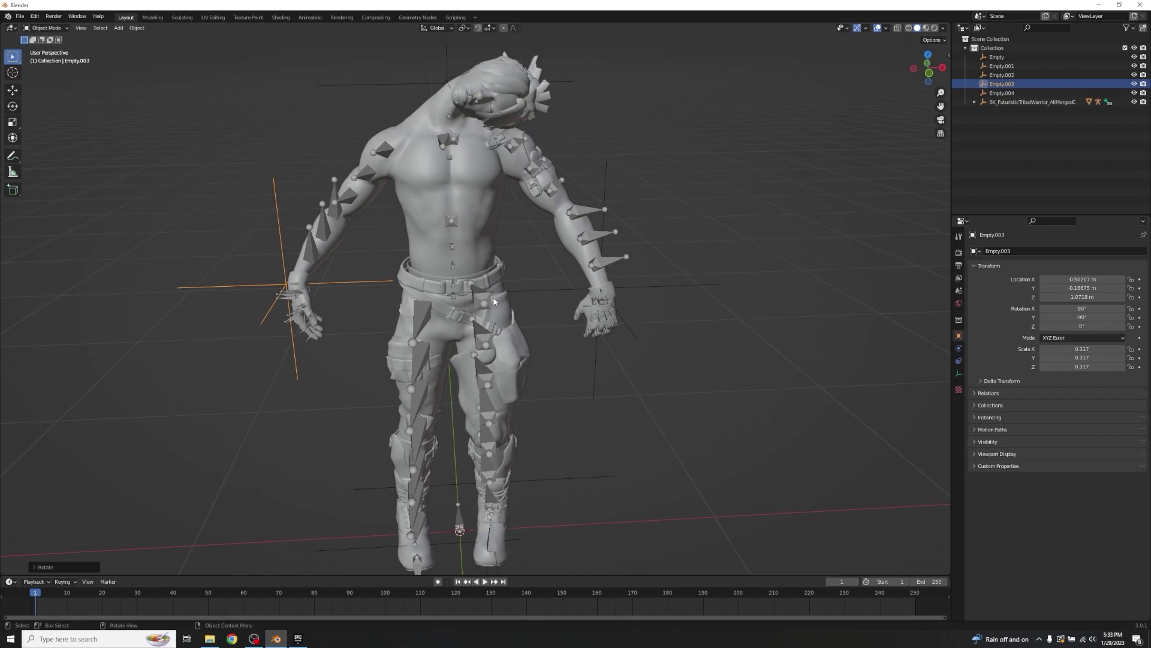
middle_drag(516, 458, 513, 495)
middle_drag(554, 278, 651, 319)
click(596, 118)
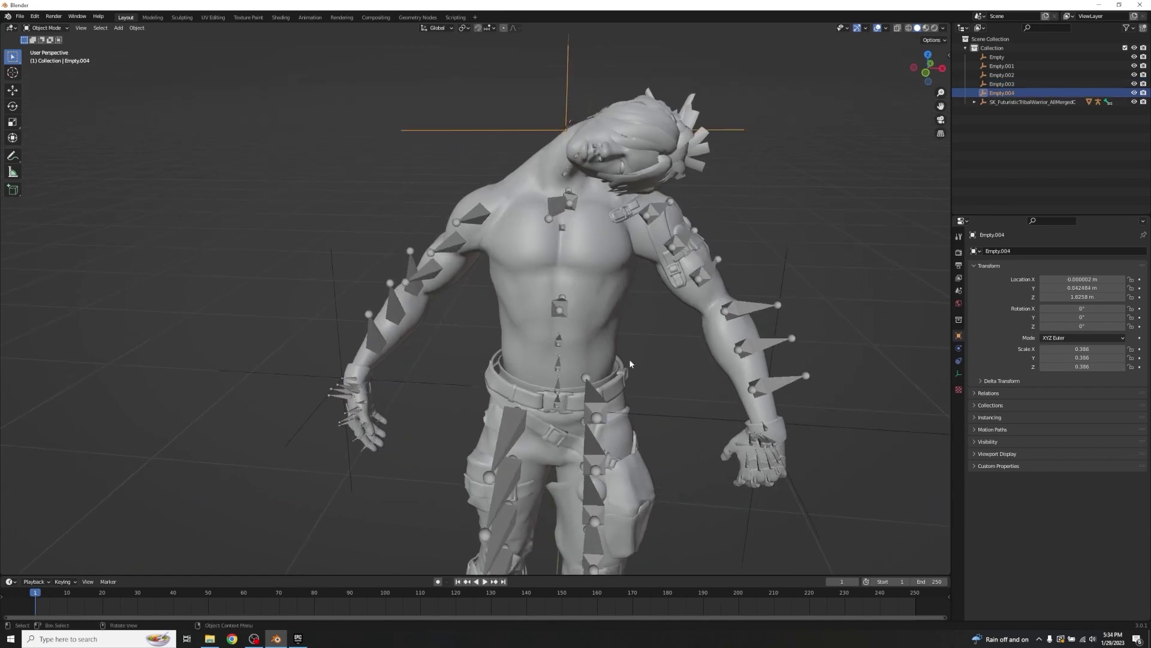
text(ry90)
key(Return)
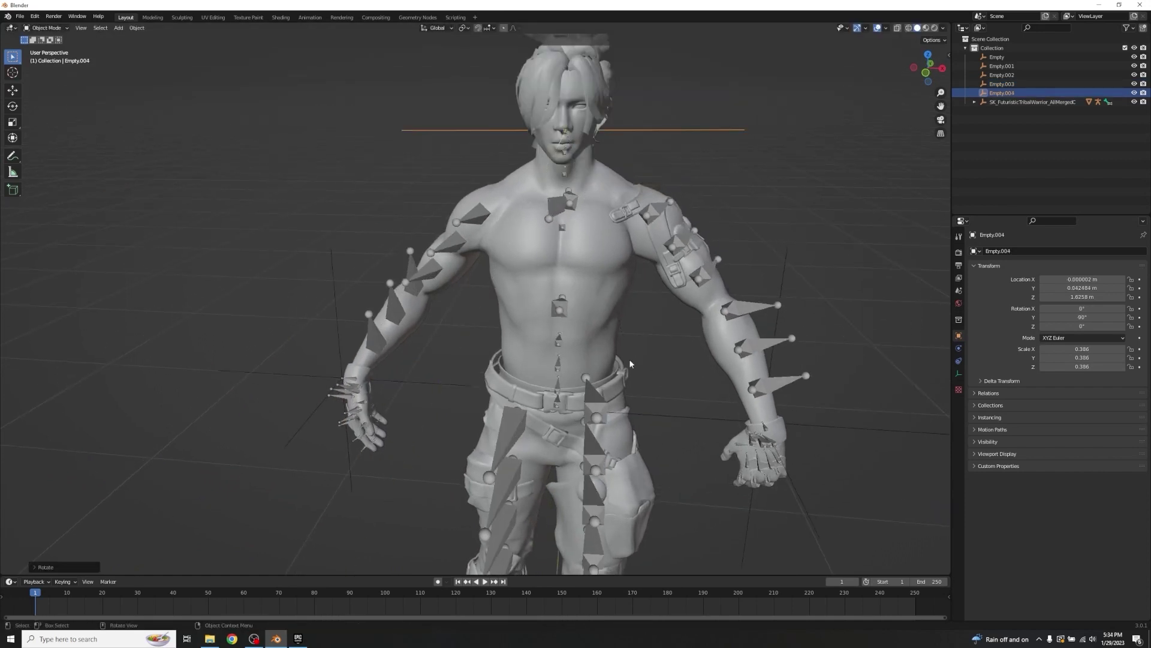
- Test rotating Empty.004 around Z to swing the head, then cancel it
scroll(717, 226, down, 5)
middle_drag(659, 209, 663, 203)
scroll(663, 204, up, 5)
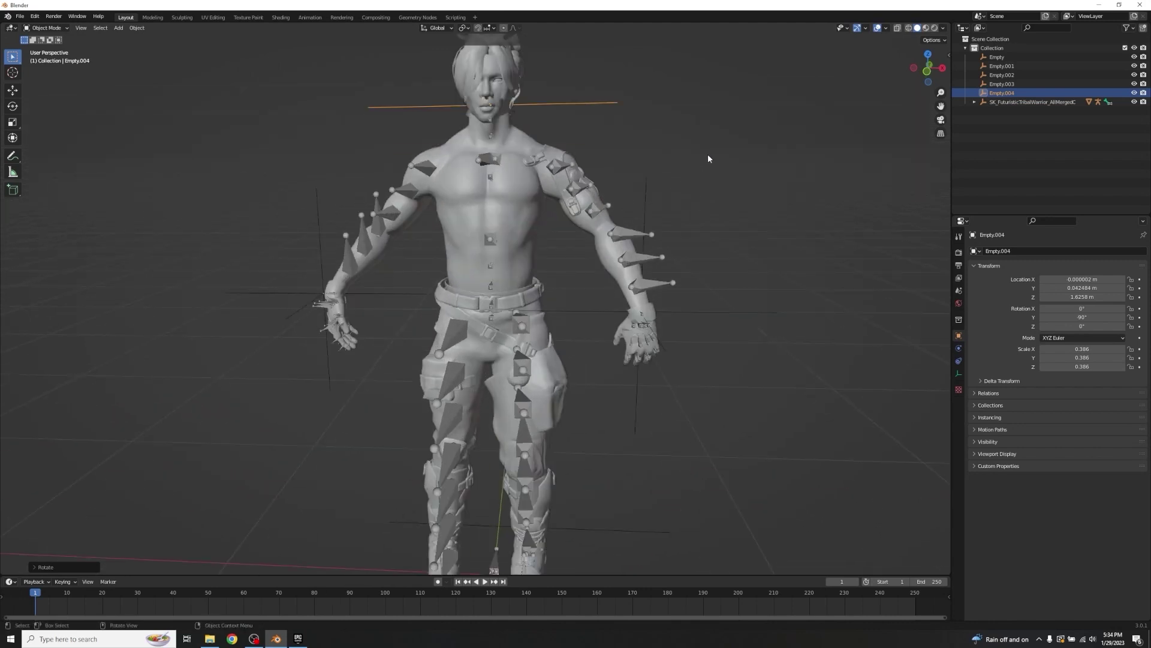
shift+middle_drag(681, 126, 683, 185)
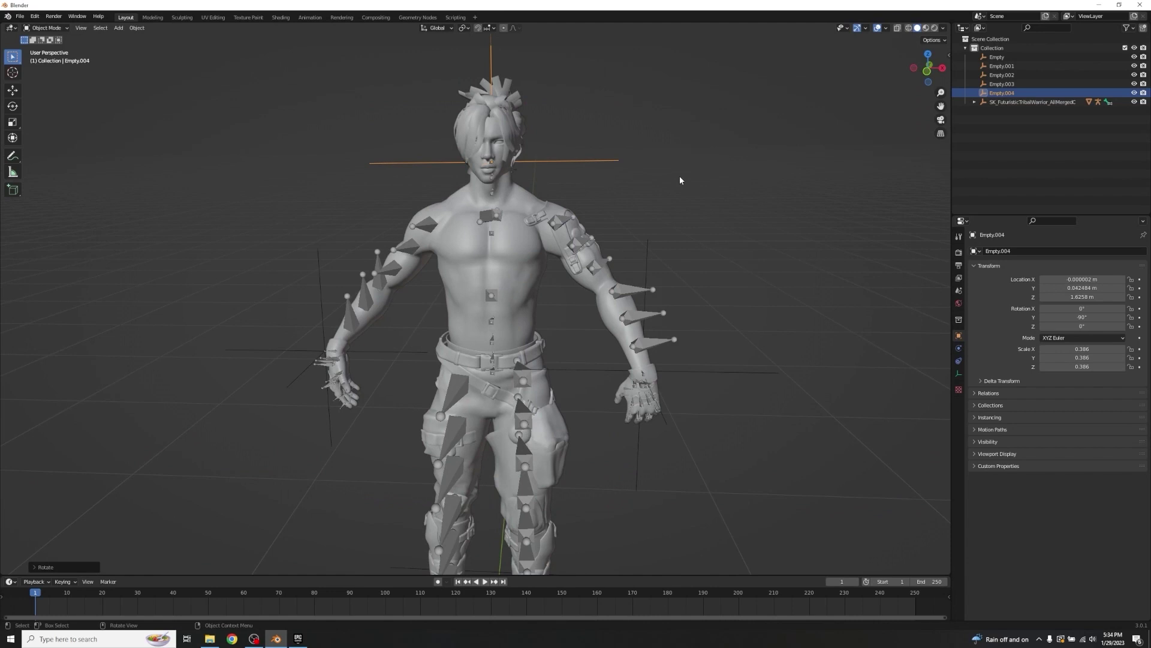
key(r)
key(z)
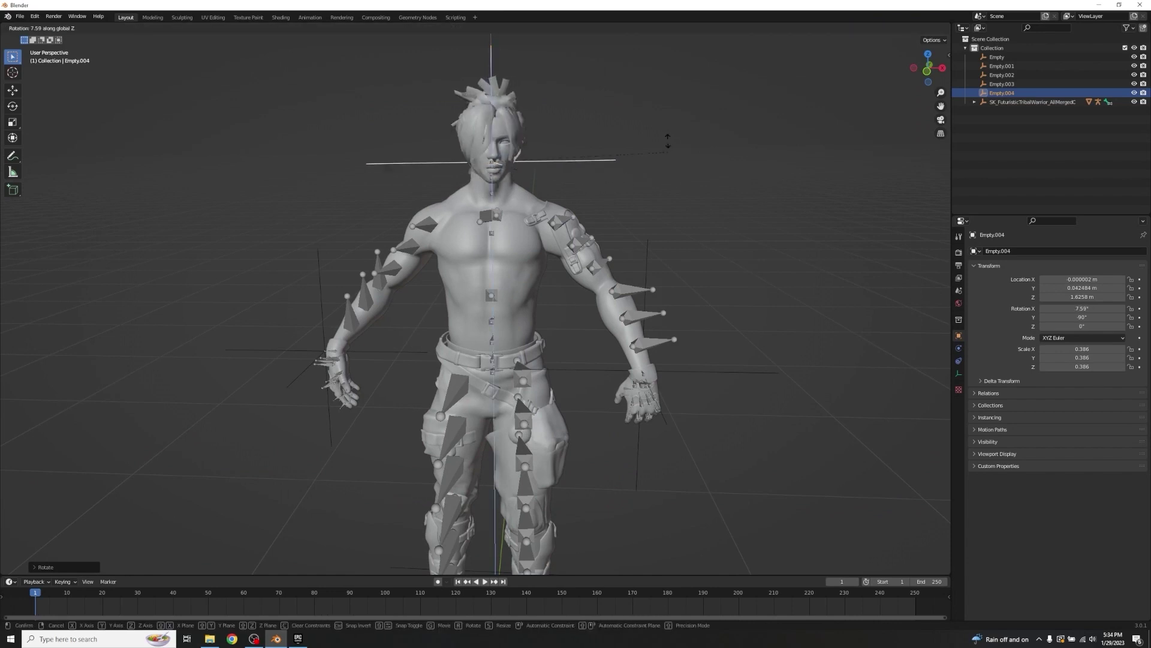
key(Escape)
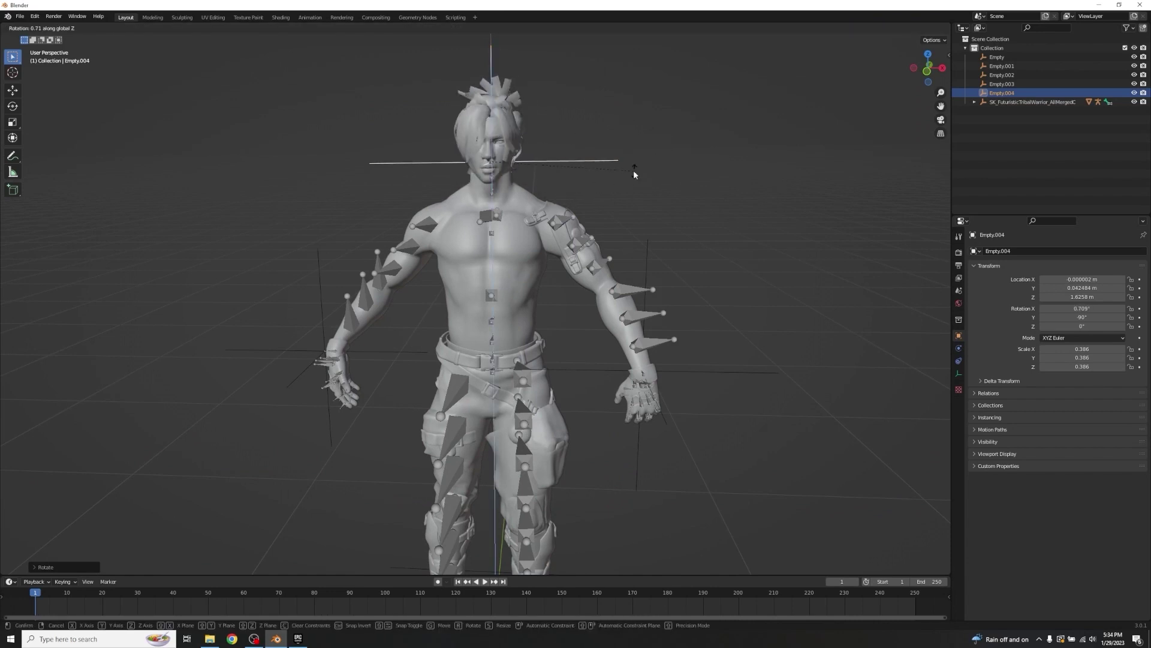
- In Pose Mode, rotate the pelvis bone around Z and move it along Z
click(494, 289)
key(ctrl+Tab)
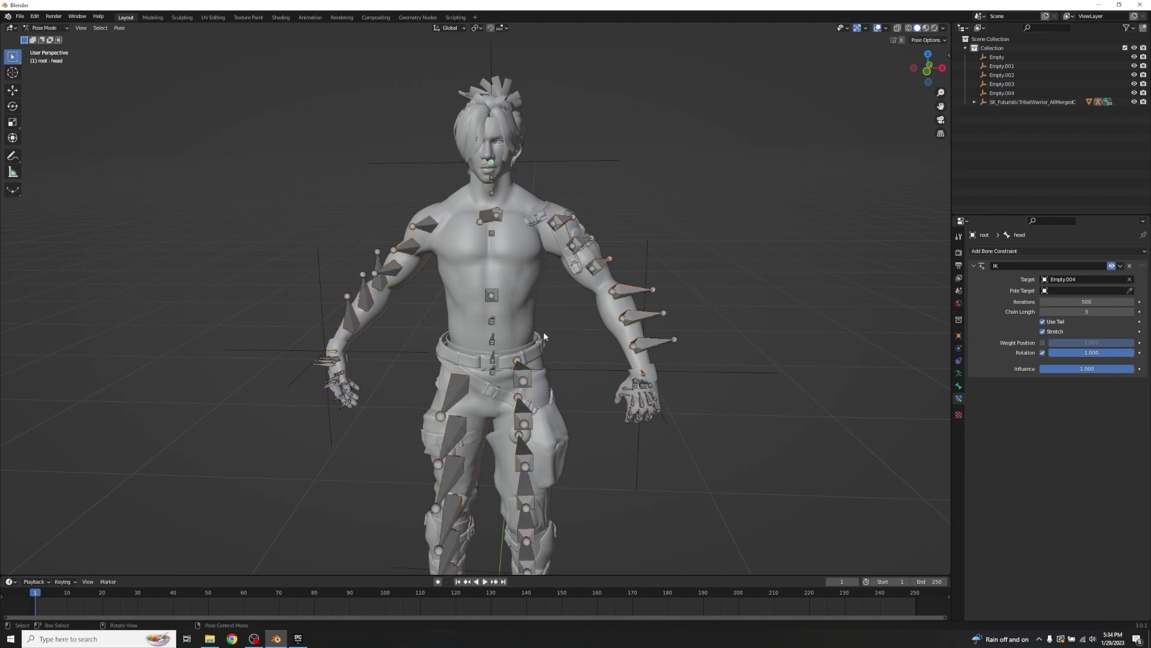
click(492, 372)
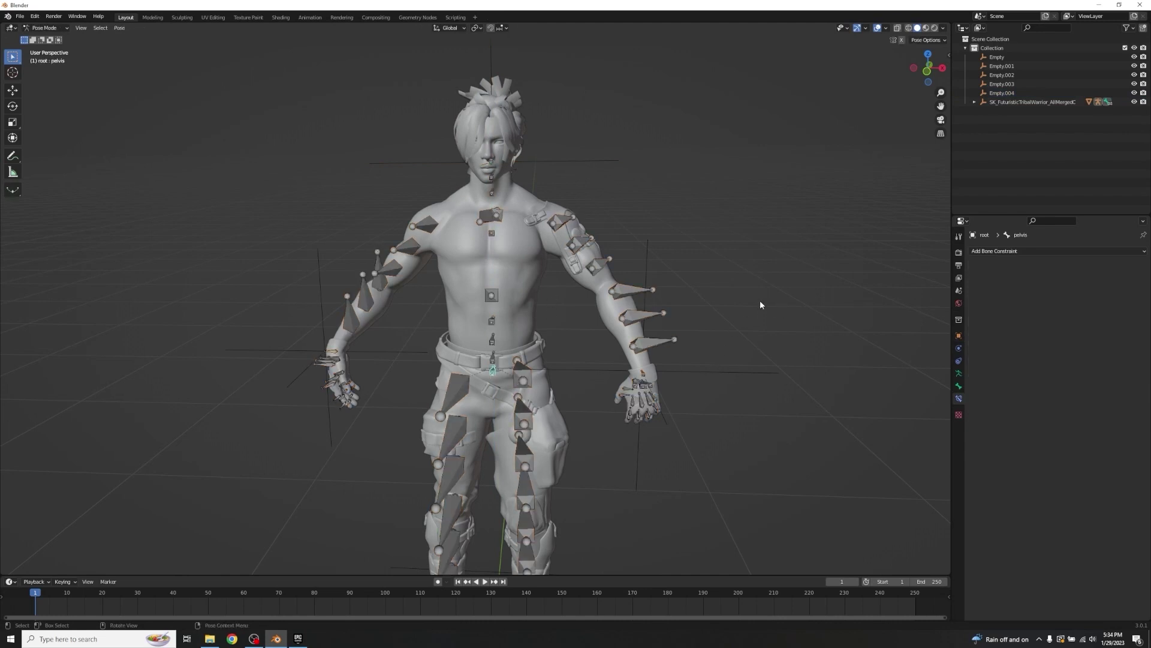
key(r)
key(z)
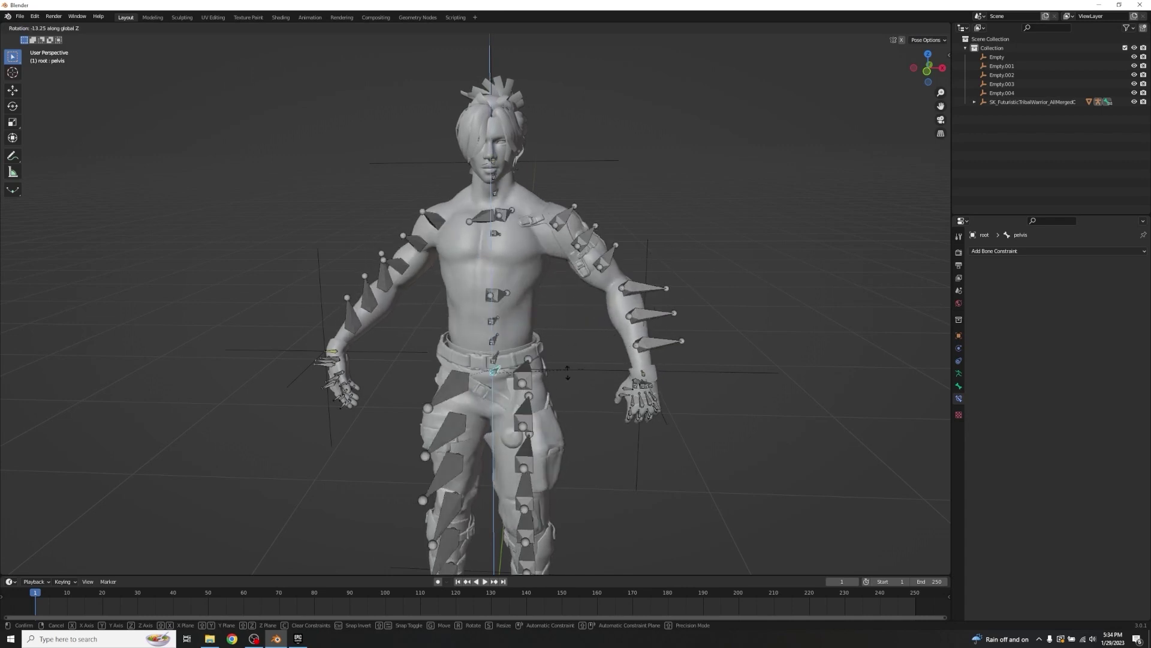
click(762, 267)
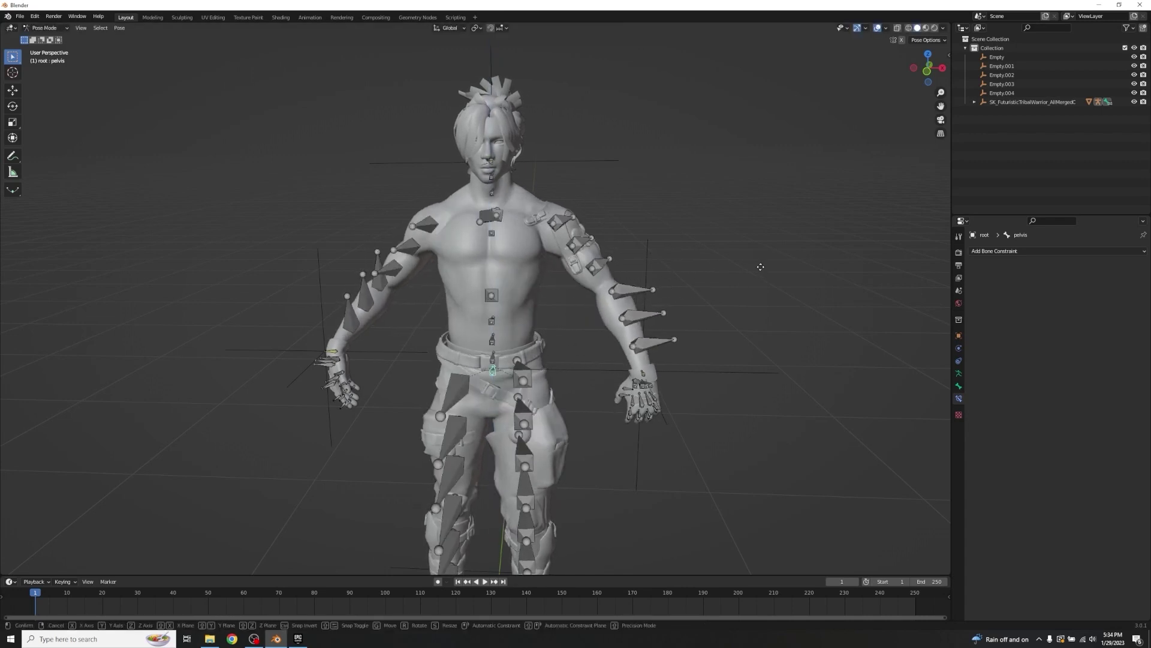
key(g)
key(z)
click(751, 264)
- Cancel a further lowering of the pelvis, inspect the legs, and return to Object Mode
scroll(749, 269, down, 6)
scroll(676, 273, up, 4)
key(g)
key(z)
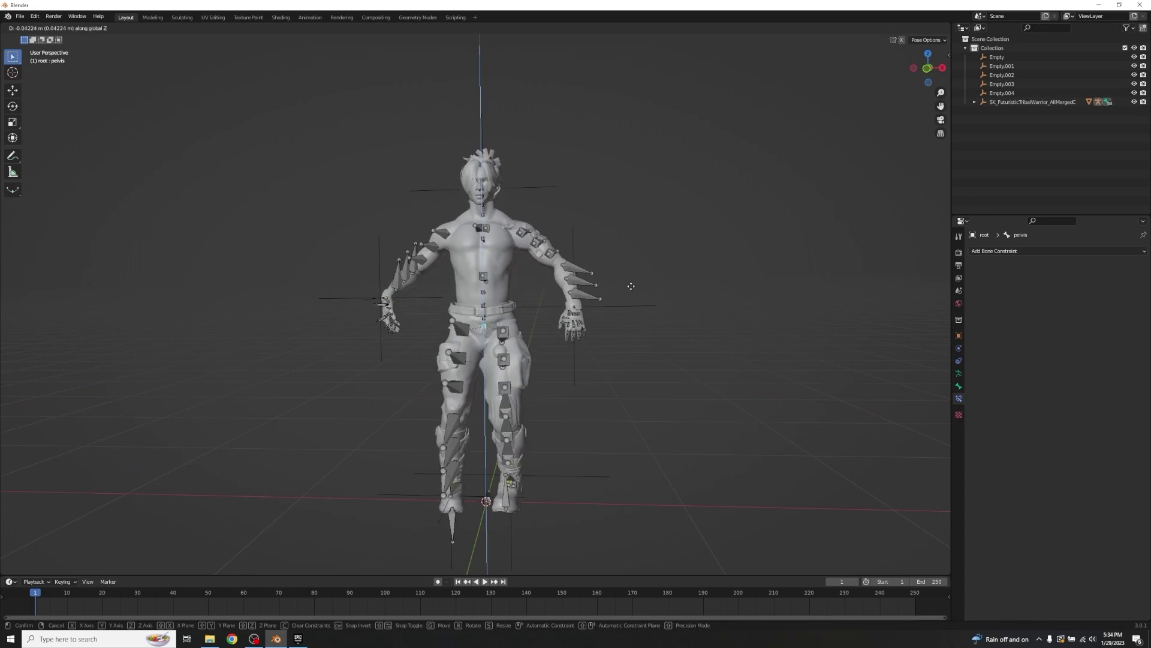
right_click(629, 300)
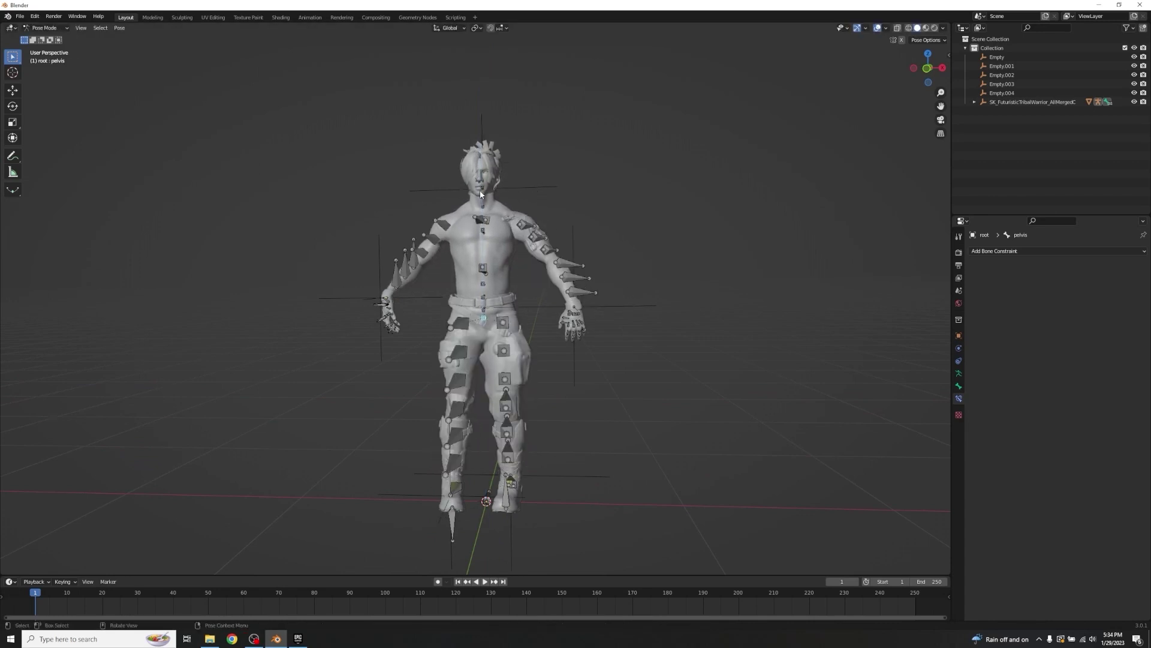
scroll(487, 229, up, 4)
middle_drag(487, 229, 767, 213)
middle_drag(817, 179, 642, 195)
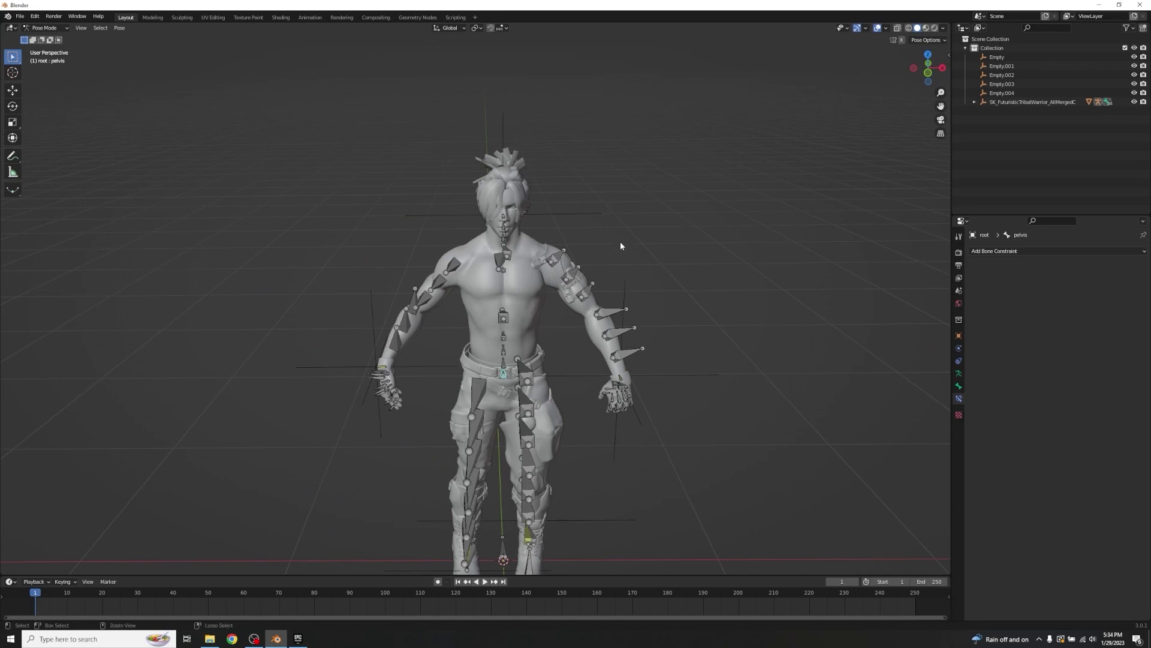
key(ctrl+Tab)
shift+middle_drag(709, 260, 663, 188)
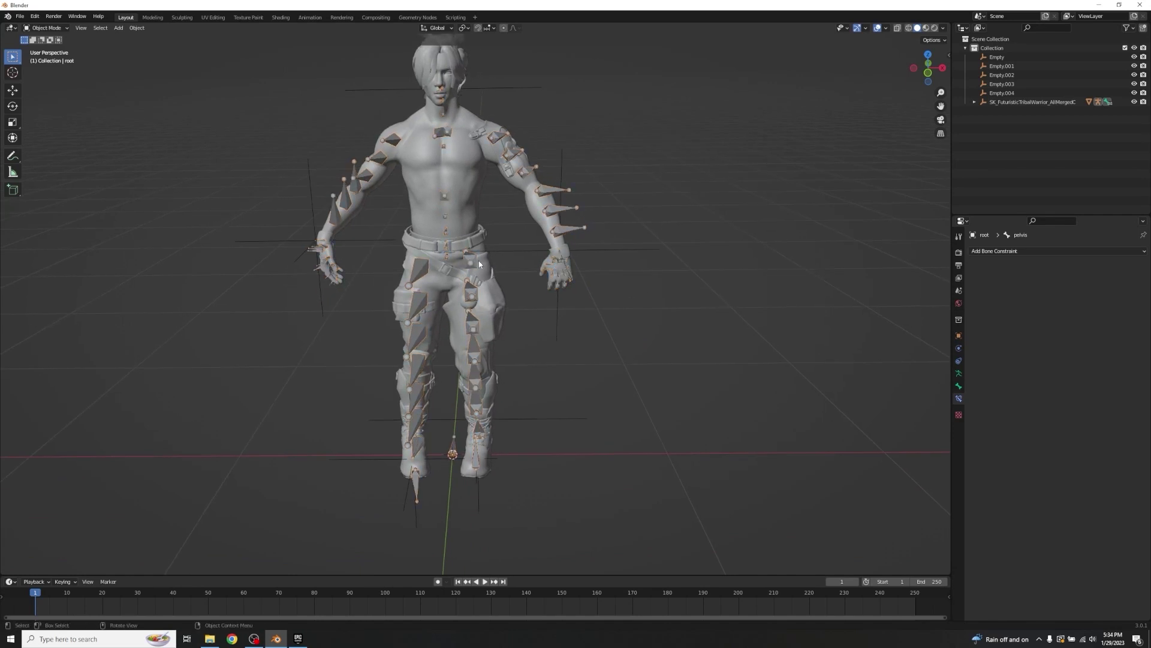
- Hide the armature bones and turn Empty.002 around the Z axis
key(h)
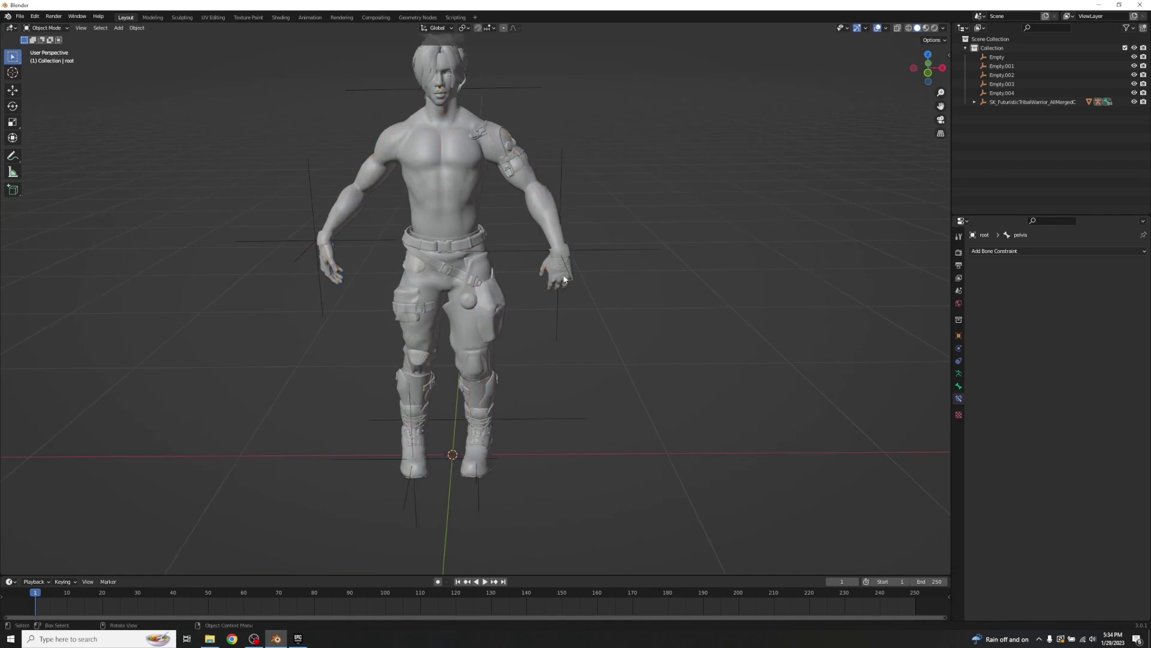
middle_drag(696, 280, 675, 321)
middle_drag(570, 316, 685, 390)
key(s)
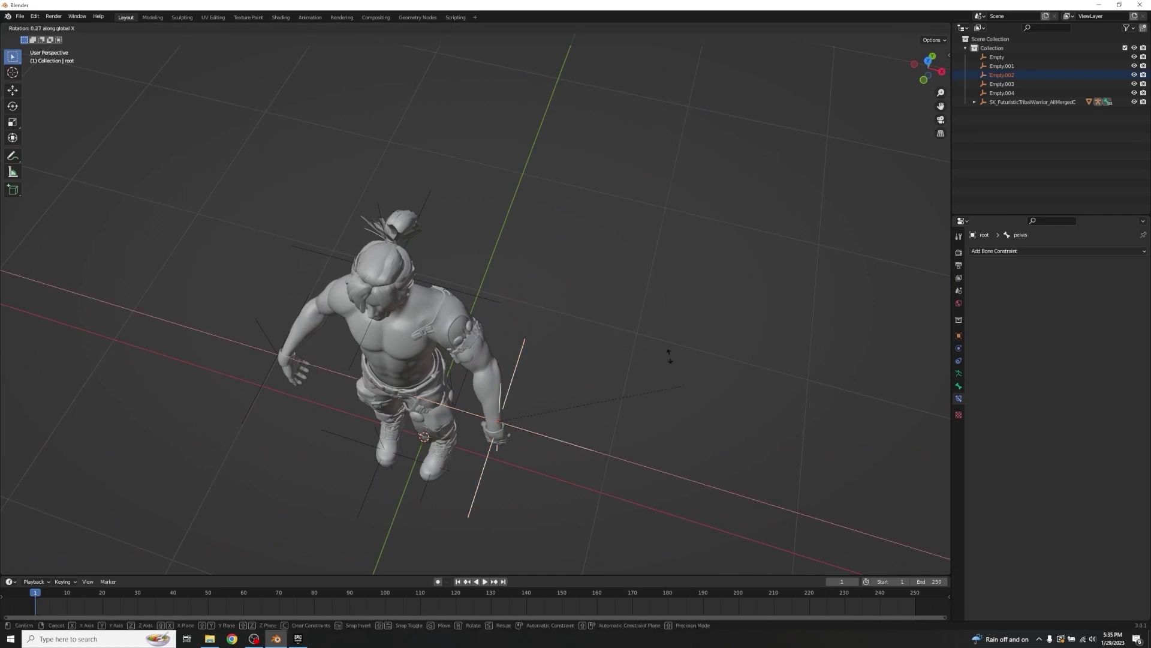
key(r)
key(z)
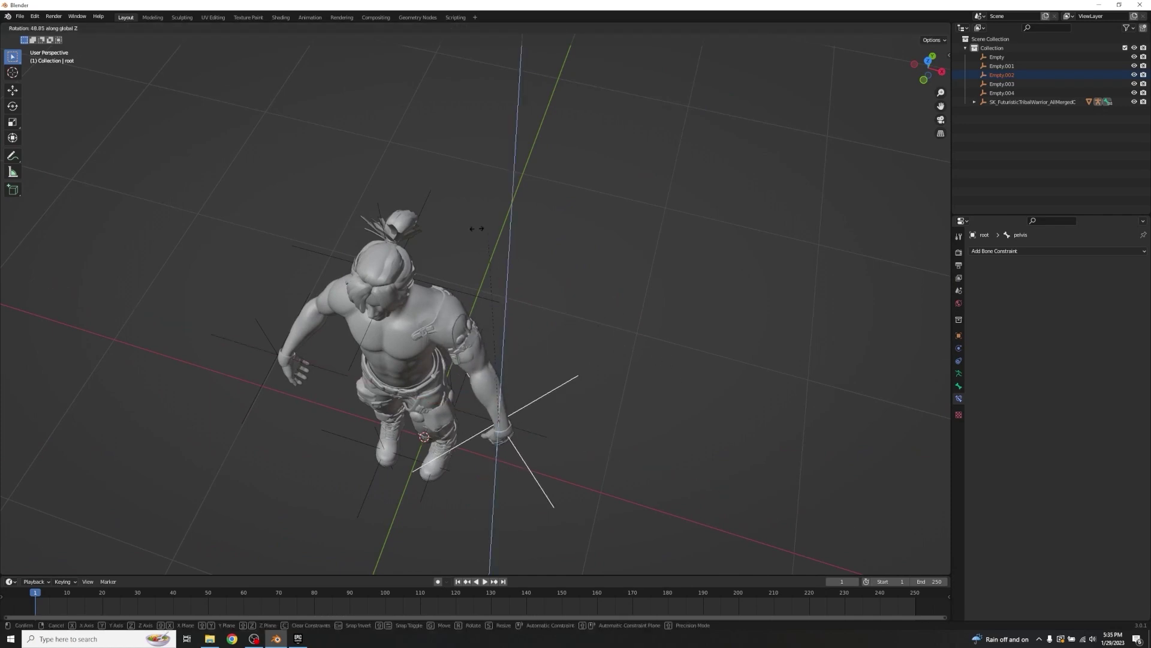
click(552, 243)
- Tilt Empty.002 around the global Y axis and adjust its height
middle_drag(635, 303, 682, 239)
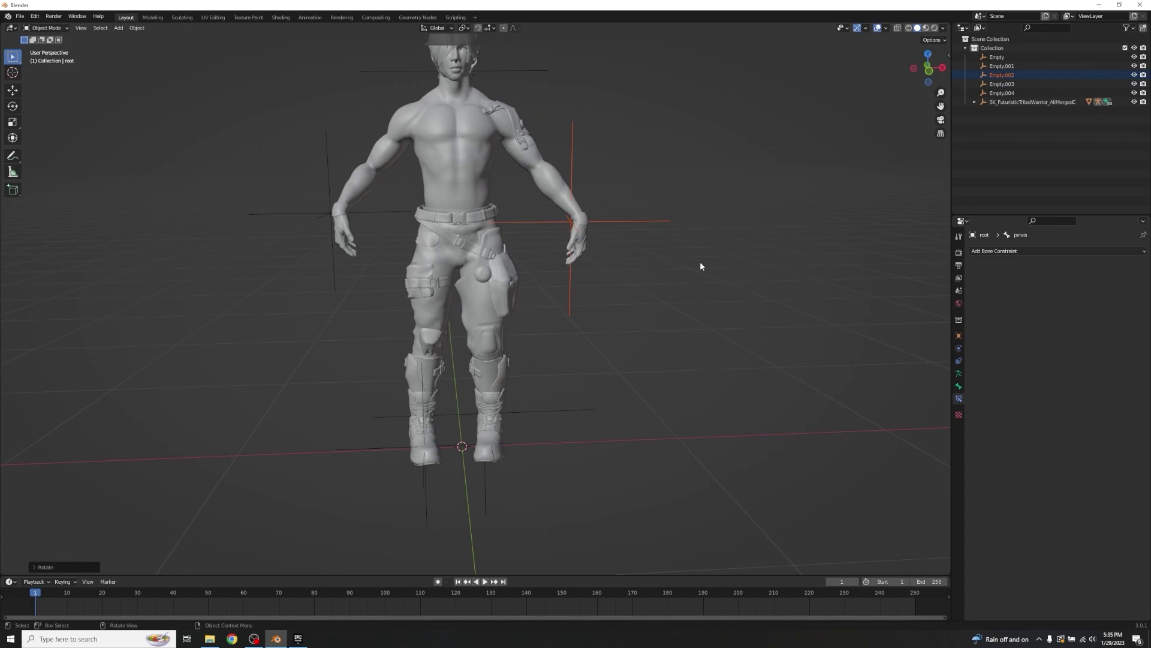
key(r)
key(y)
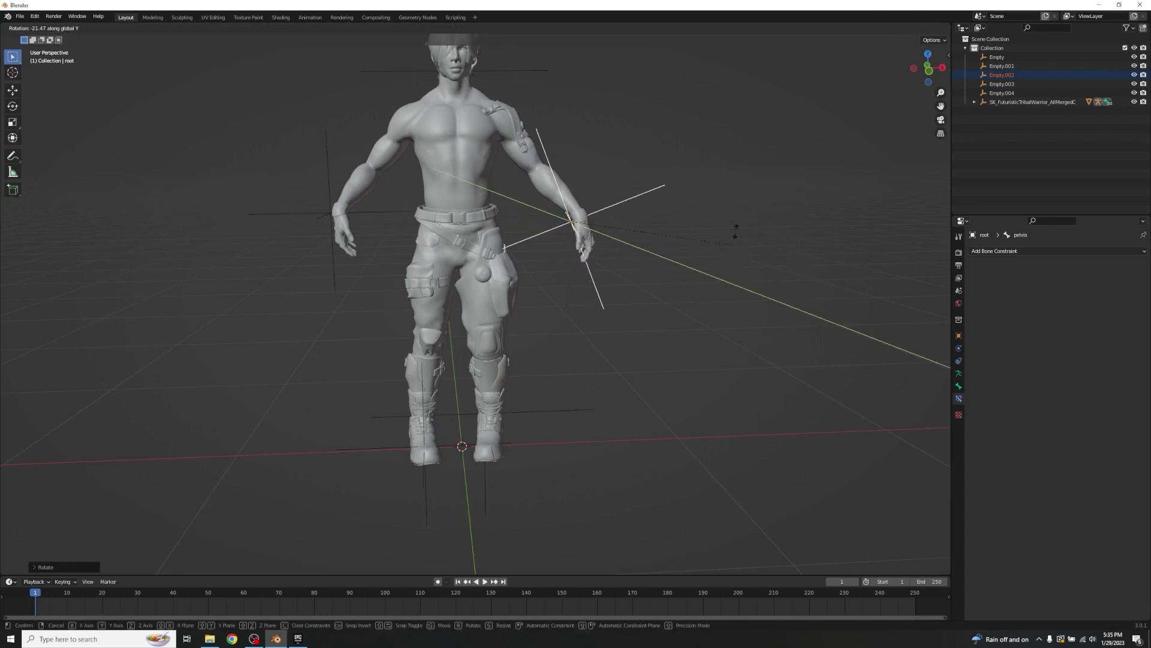
click(697, 181)
middle_drag(697, 181, 650, 175)
key(g)
key(z)
click(633, 217)
- Shift Empty.002 sideways along X and readjust its height along Z
key(g)
key(x)
click(610, 184)
key(g)
key(z)
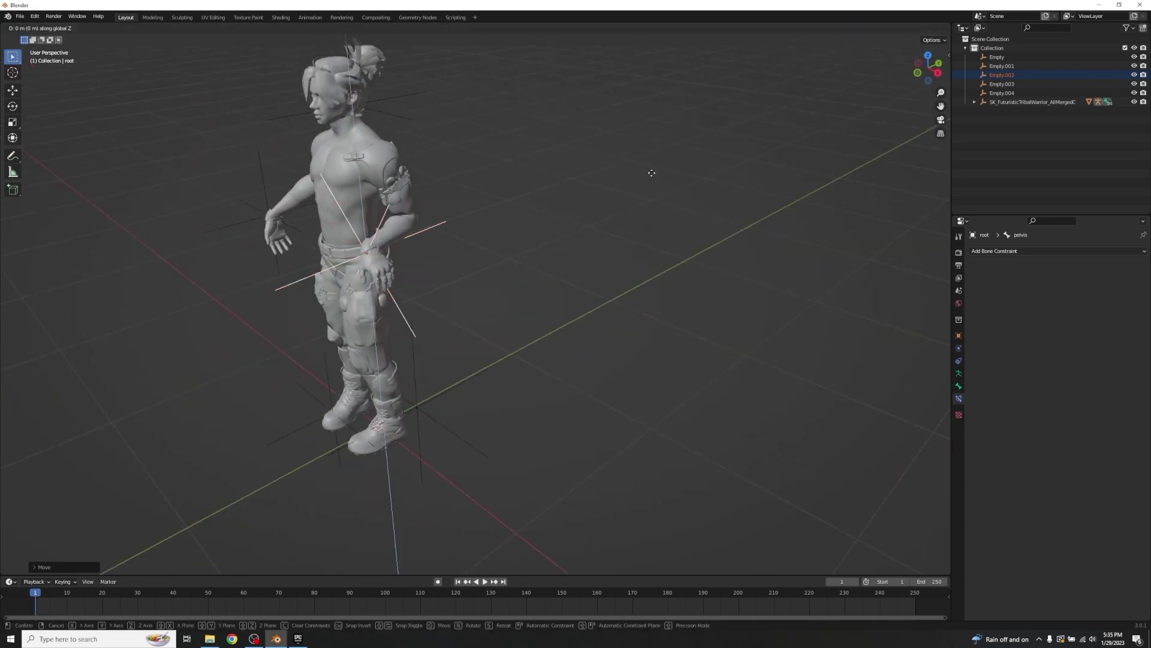
click(658, 219)
- Tilt Empty.002 again around global Y, discarding trial X and Z rotations
middle_drag(660, 220, 724, 206)
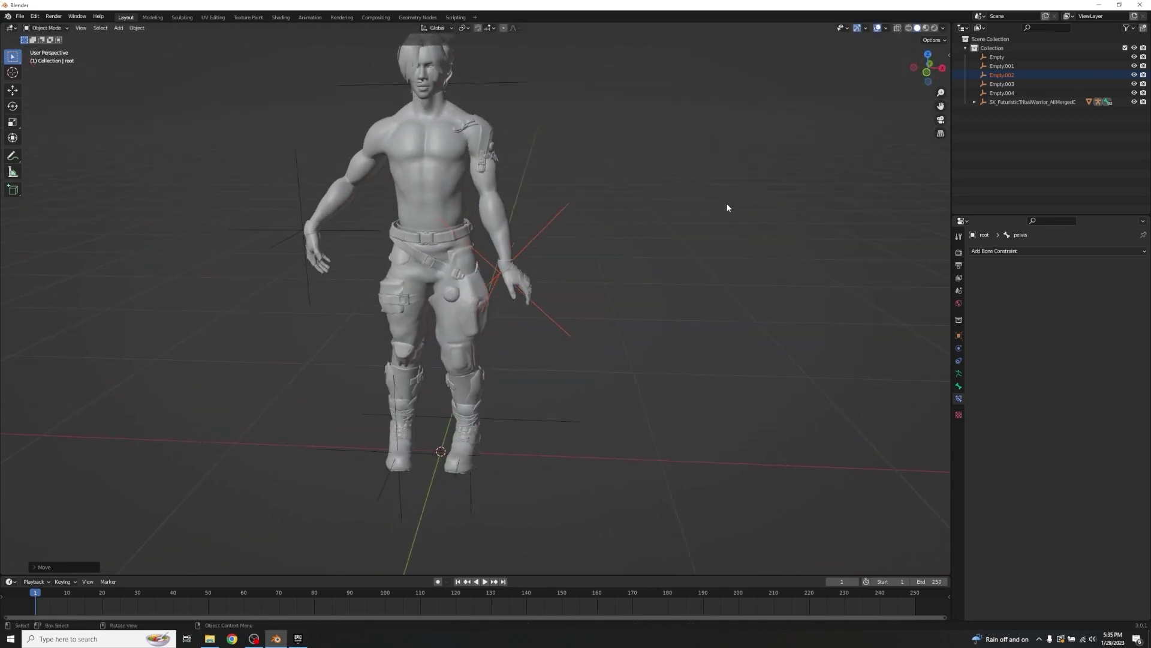
key(r)
key(x)
right_click(708, 265)
key(r)
key(z)
key(z)
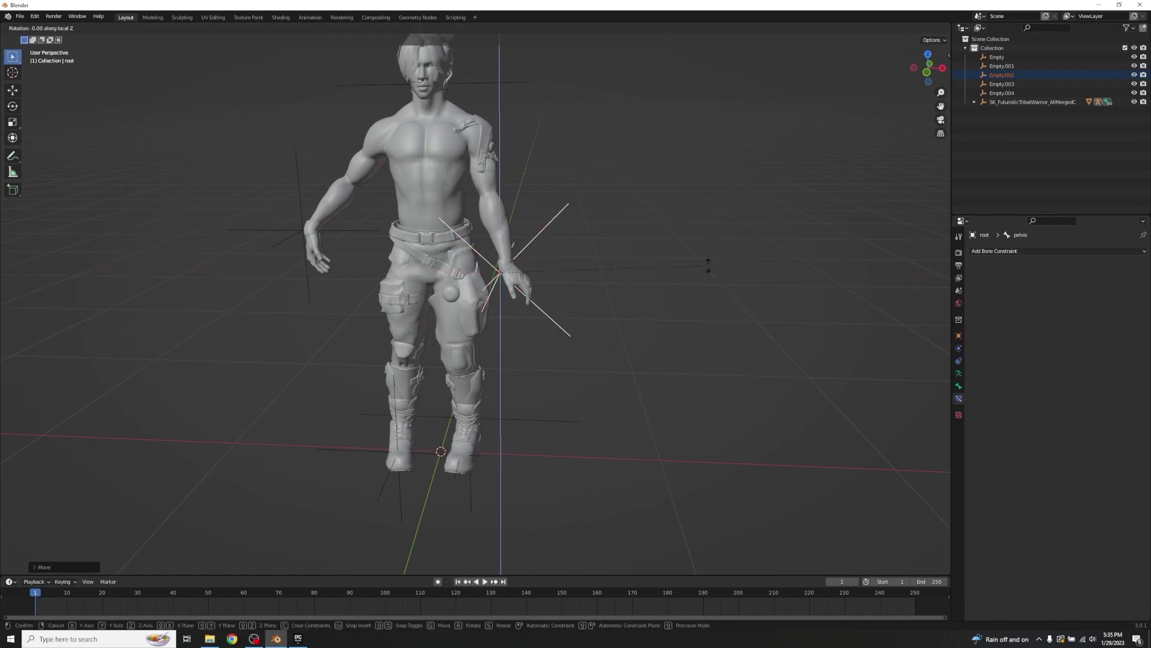
right_click(706, 294)
key(r)
key(y)
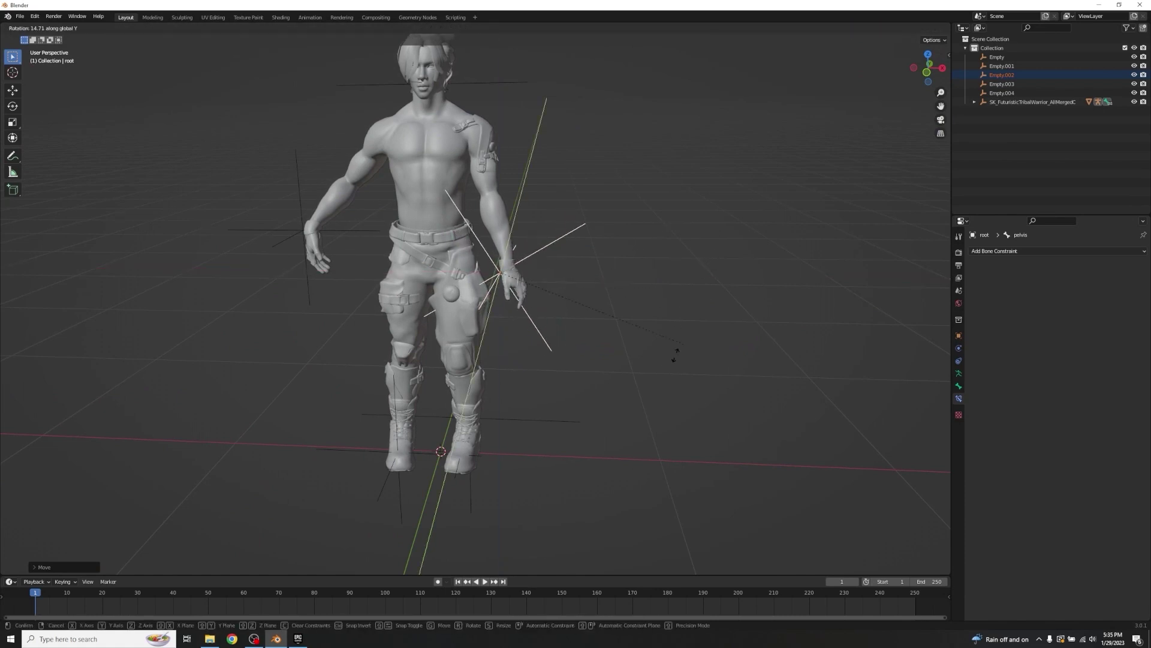
click(643, 380)
- Nudge Empty.002 along X, raise it slightly, and select Empty.003 at the right hand
middle_drag(634, 296, 645, 267)
key(r)
key(y)
right_click(645, 293)
key(g)
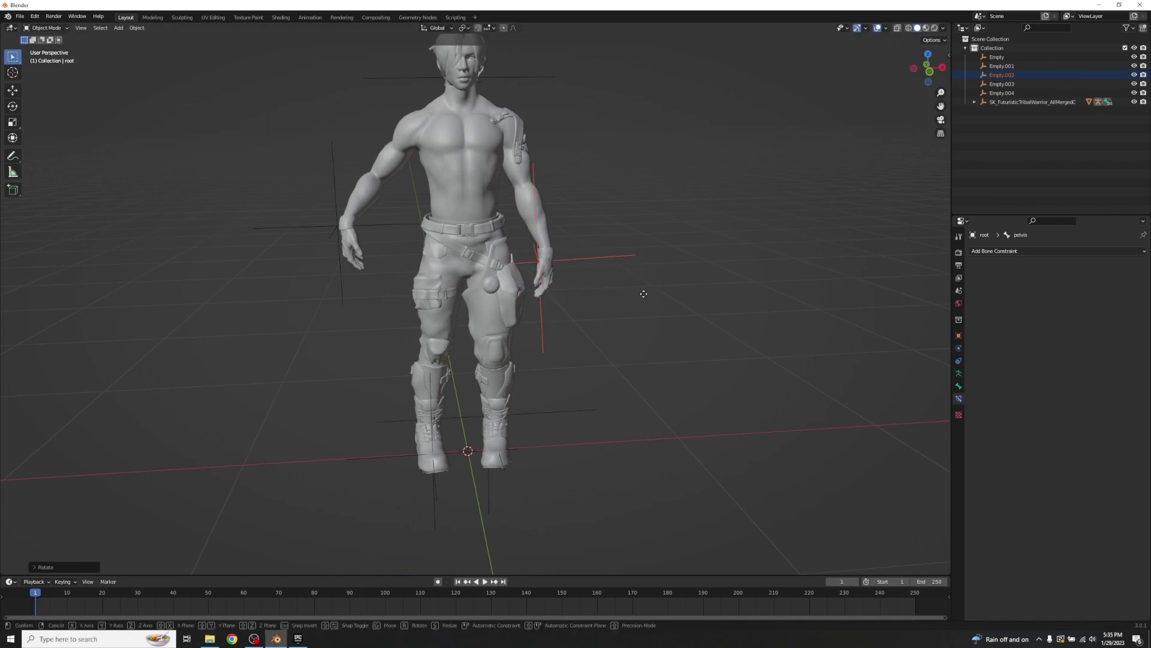
key(x)
click(633, 293)
key(g)
key(z)
click(632, 273)
middle_drag(632, 276, 596, 278)
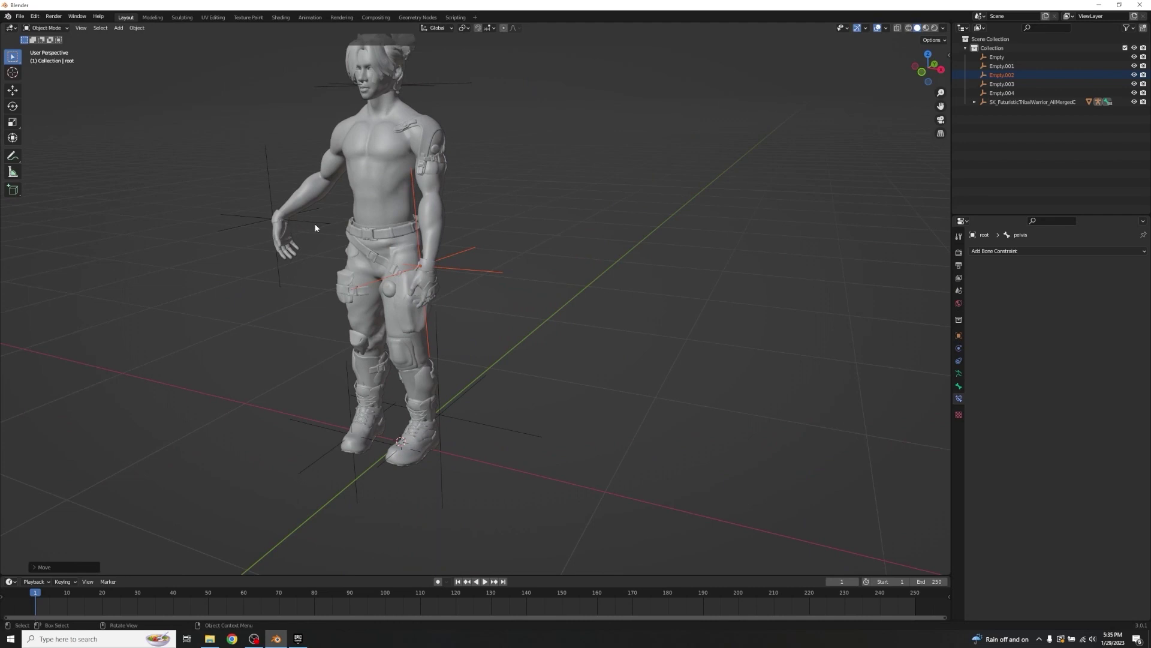
click(282, 231)
- Rotate Empty.003 around the global Y axis to -52.7°
key(r)
key(y)
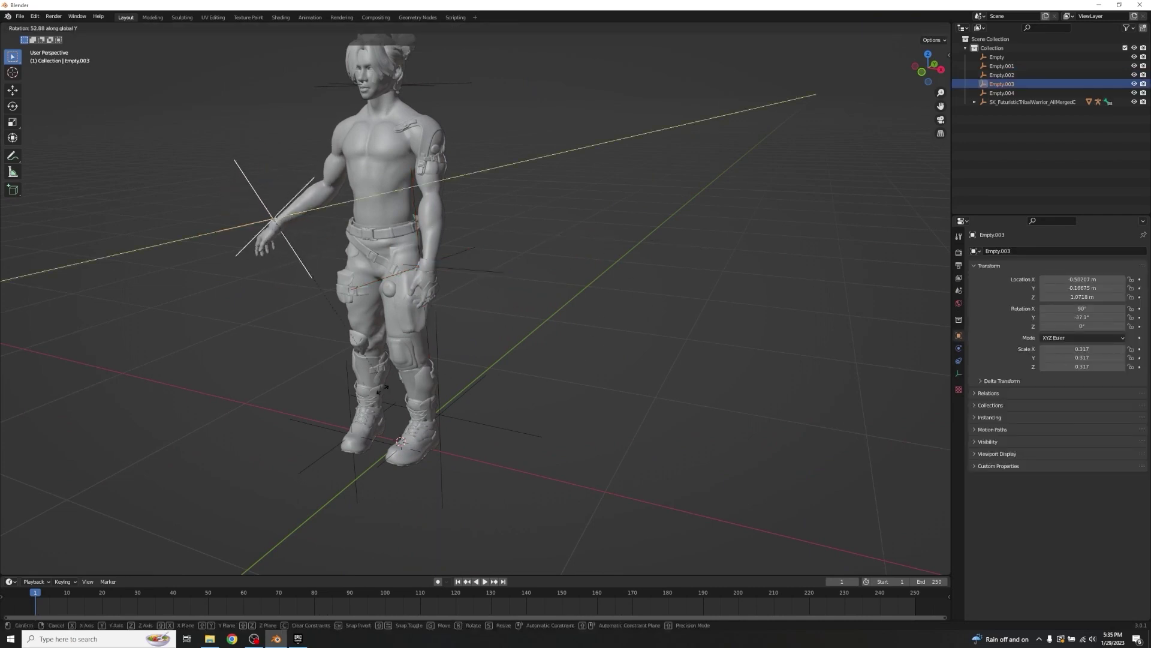
click(368, 378)
middle_drag(512, 296, 552, 301)
key(r)
key(y)
click(510, 206)
- Move Empty.003 to X -0.318 and tilt it to Y -78.1°
key(g)
key(x)
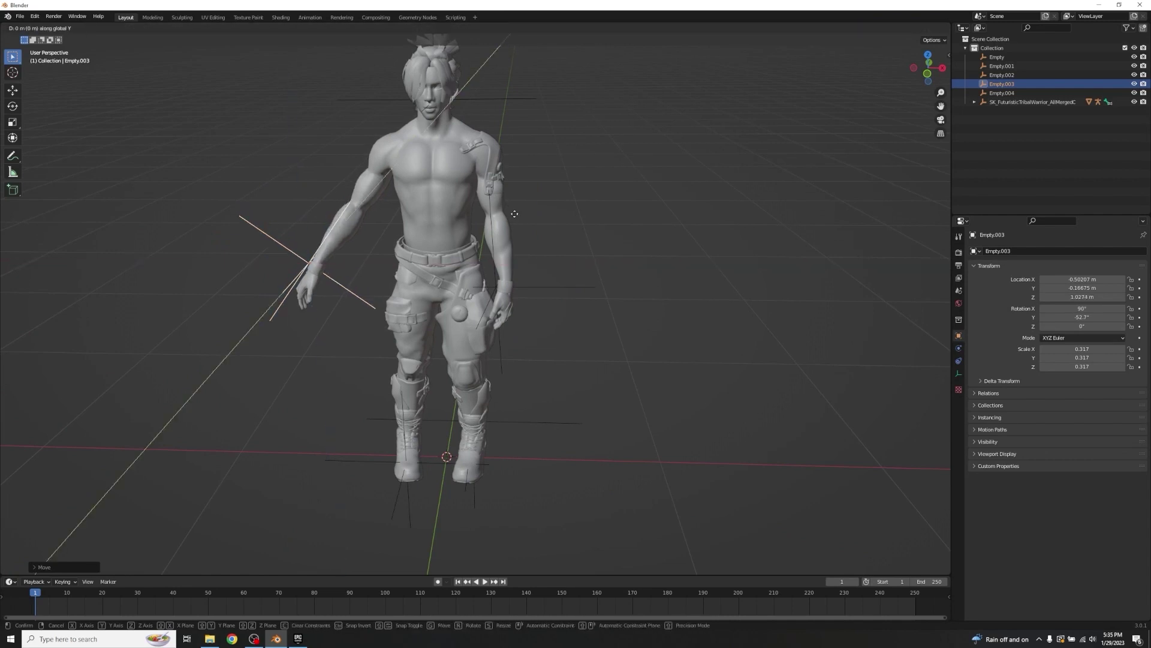
click(682, 240)
key(r)
key(y)
click(573, 186)
- Lower Empty.003 along Z and set its X position to -0.29077
key(g)
key(z)
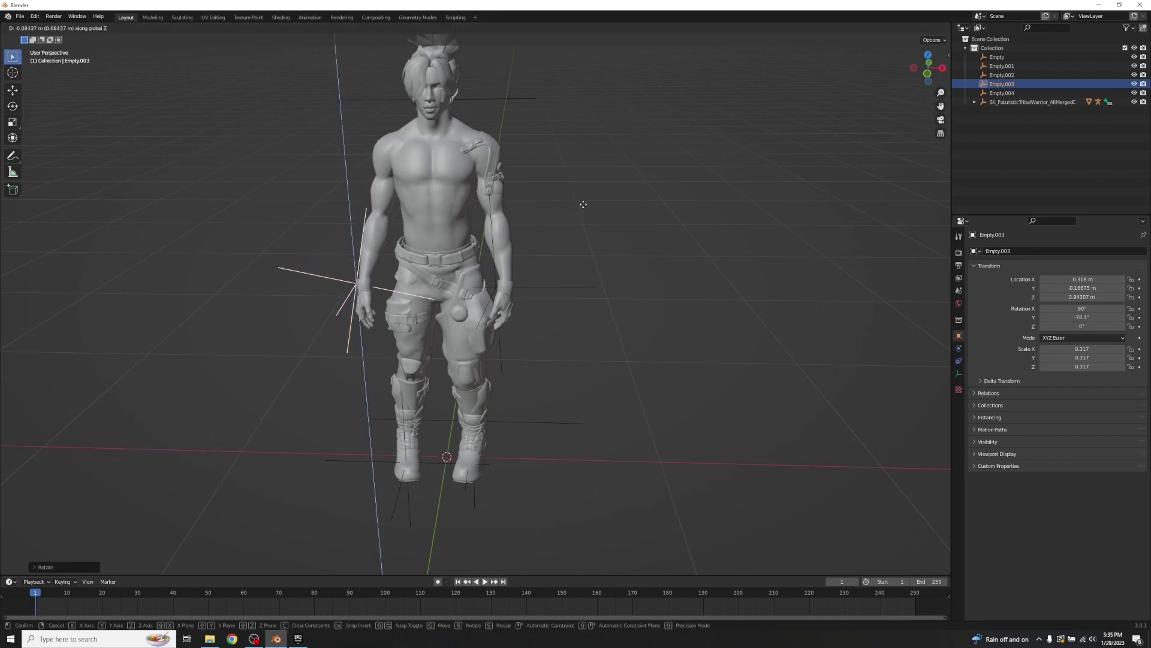
click(586, 201)
key(g)
key(x)
click(593, 200)
- Shift Empty.003 along Y and lower it to Z 0.90462
middle_drag(593, 201, 678, 193)
key(g)
key(y)
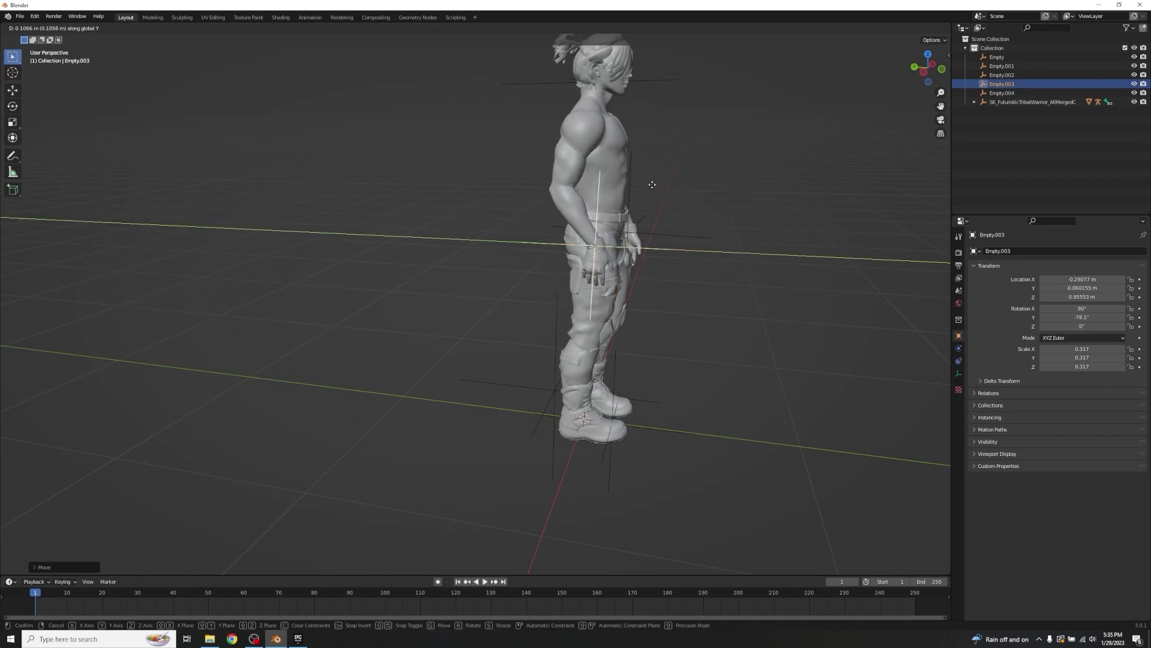
click(754, 201)
key(r)
key(y)
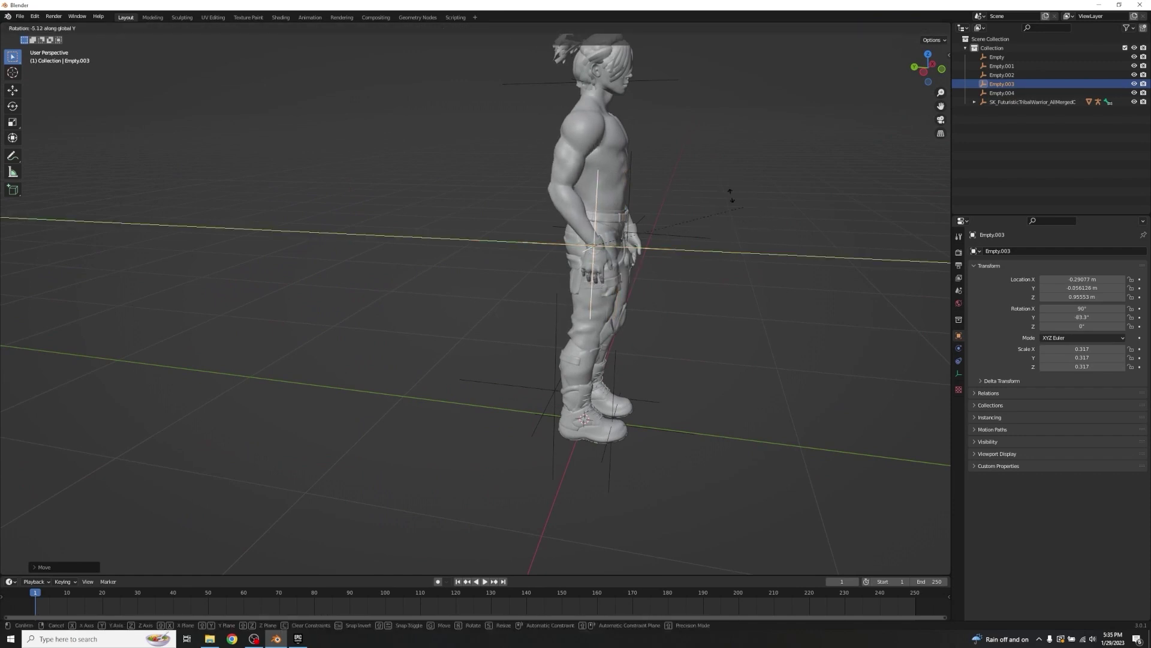
right_click(699, 179)
key(r)
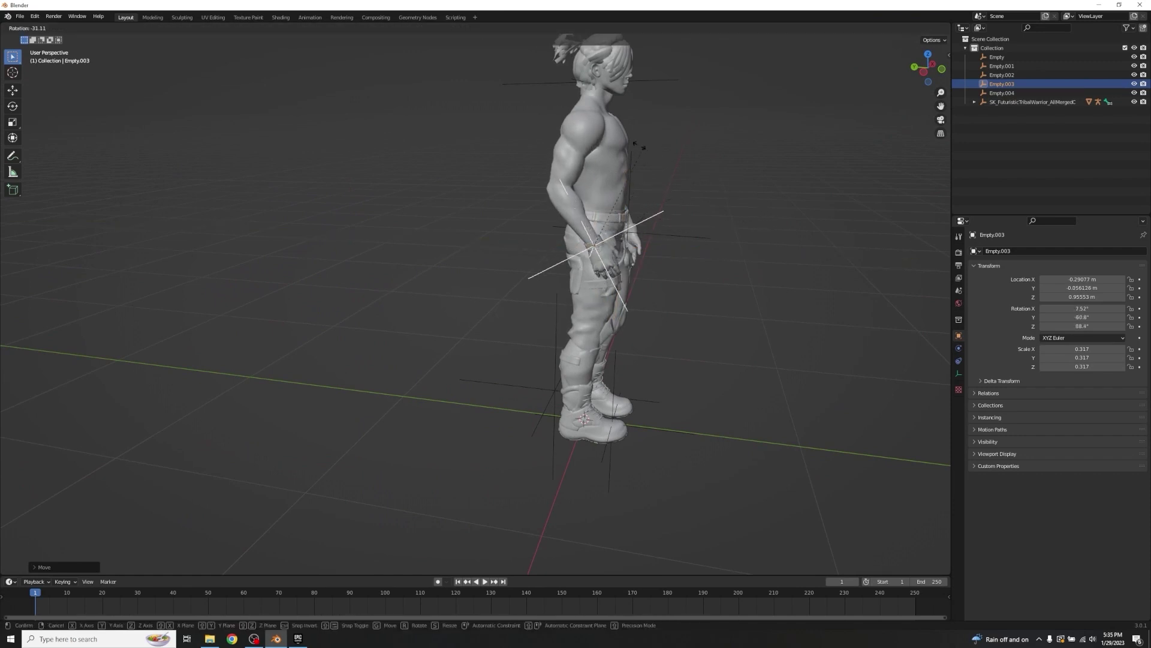
key(x)
key(g)
key(z)
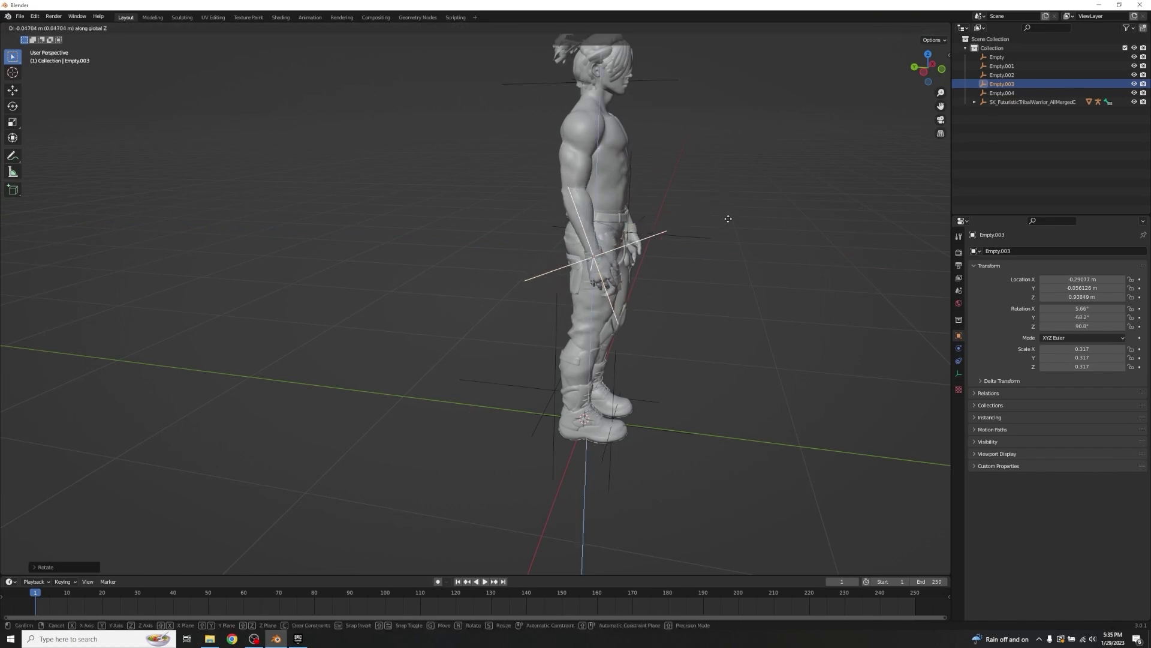
click(728, 218)
- Reorient Empty.003 freely and move it sideways along X
key(r)
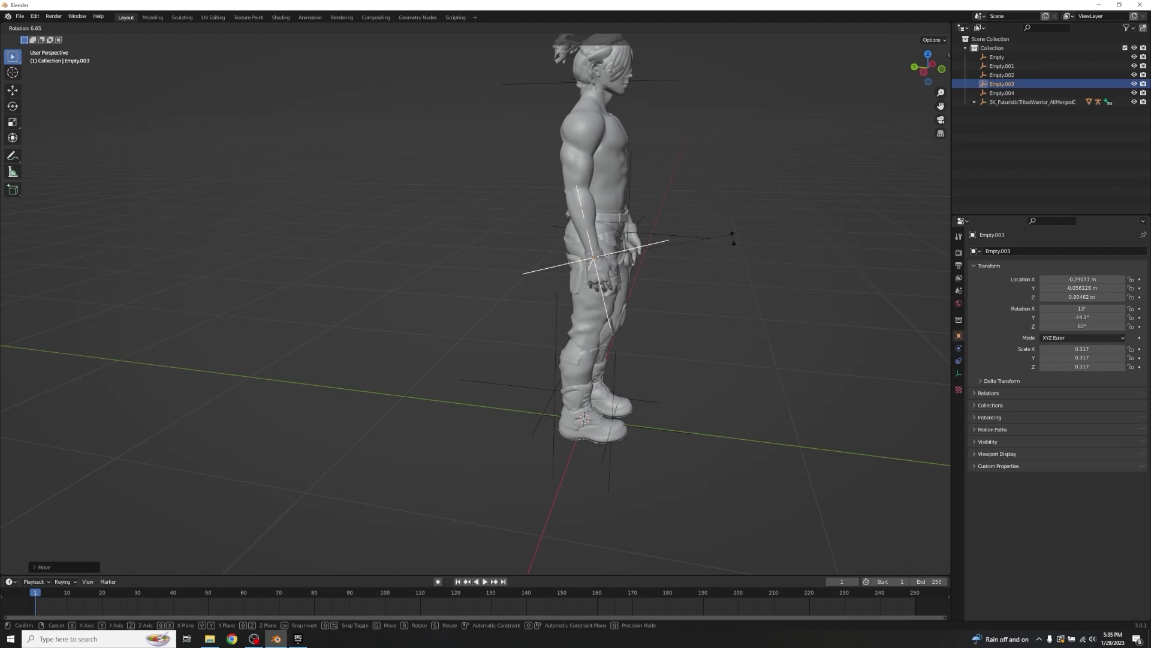
click(734, 259)
middle_drag(734, 259, 628, 243)
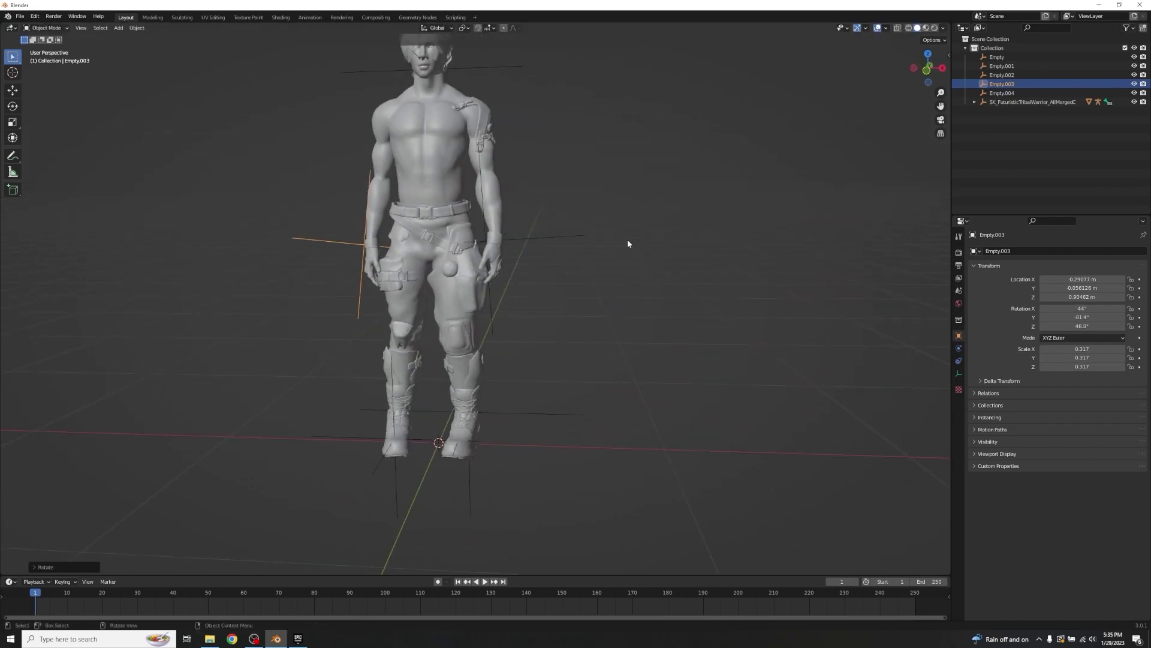
key(g)
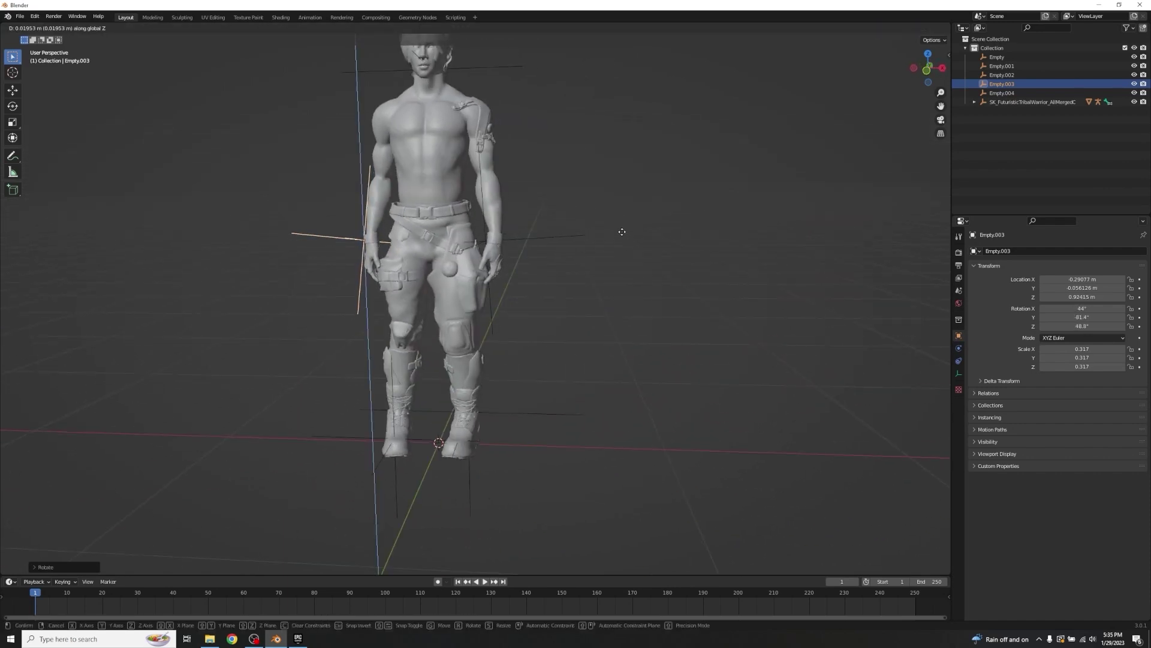
key(y)
key(x)
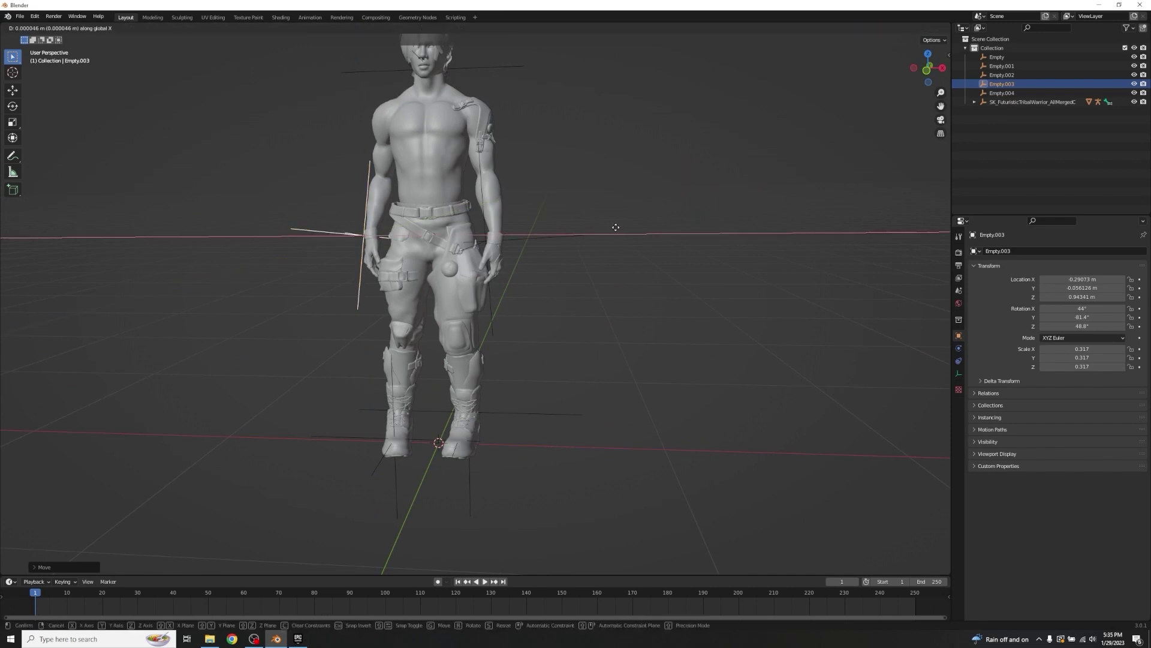
click(616, 225)
- Raise Empty.003 slightly, shift it along X, then select Empty.002
middle_drag(616, 225, 626, 225)
key(g)
key(z)
click(627, 225)
key(g)
key(x)
click(625, 224)
click(625, 225)
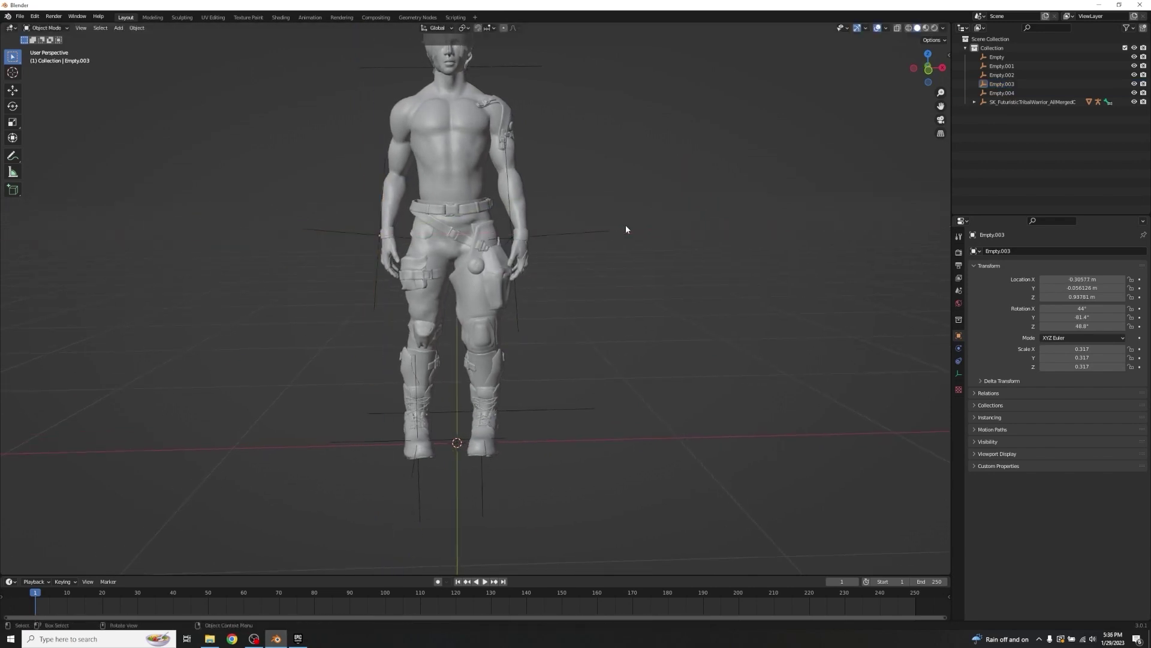
- Nudge Empty.002 slightly sideways along the X axis
click(549, 234)
key(g)
key(x)
click(552, 235)
scroll(585, 264, down, 3)
middle_drag(639, 270, 637, 277)
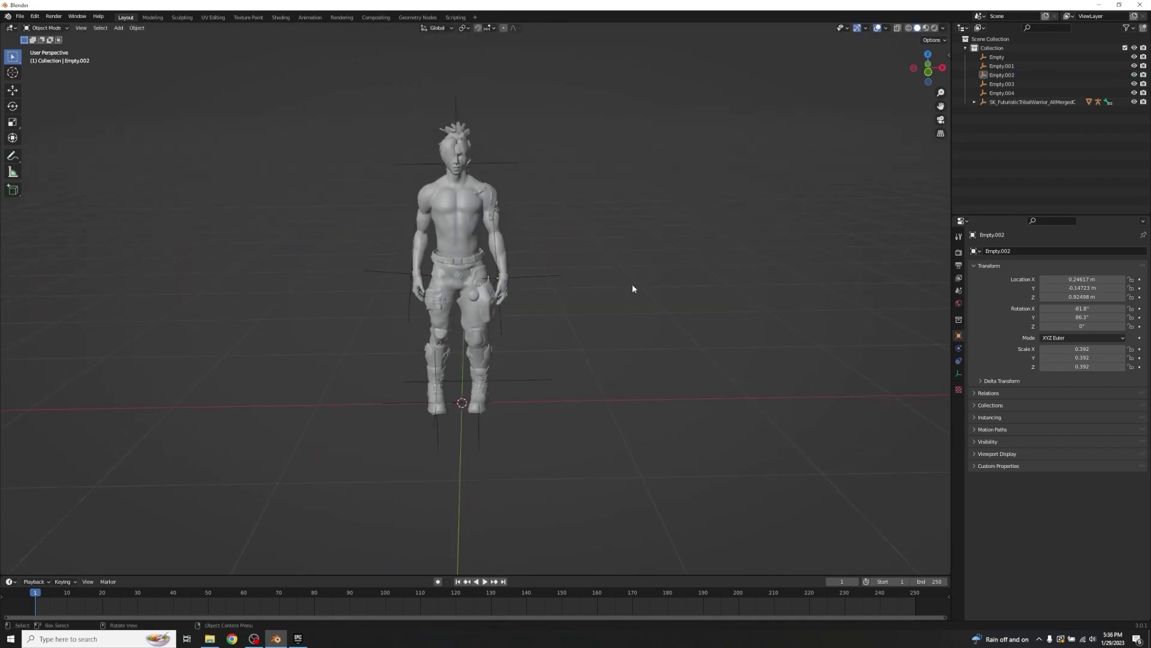
- Turn foot empty Empty.001 around Z to 5.76°
click(513, 379)
middle_drag(513, 379, 601, 358)
key(r)
key(z)
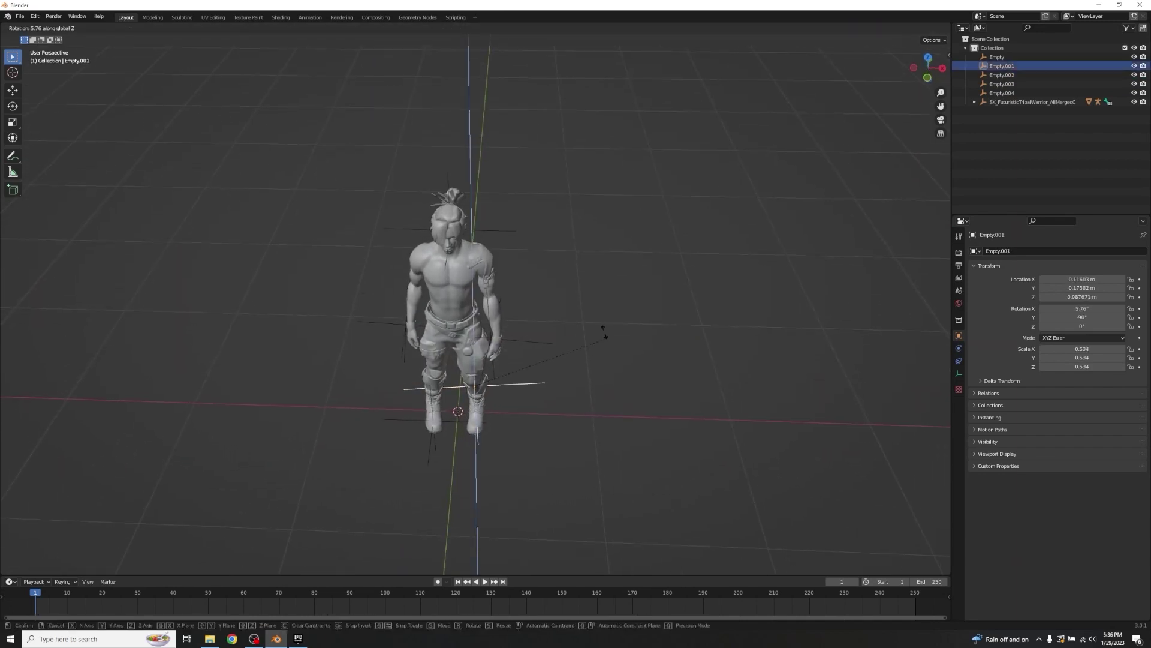
click(604, 339)
- Turn foot empty Empty around Z to a -171° X rotation
click(458, 417)
key(r)
key(z)
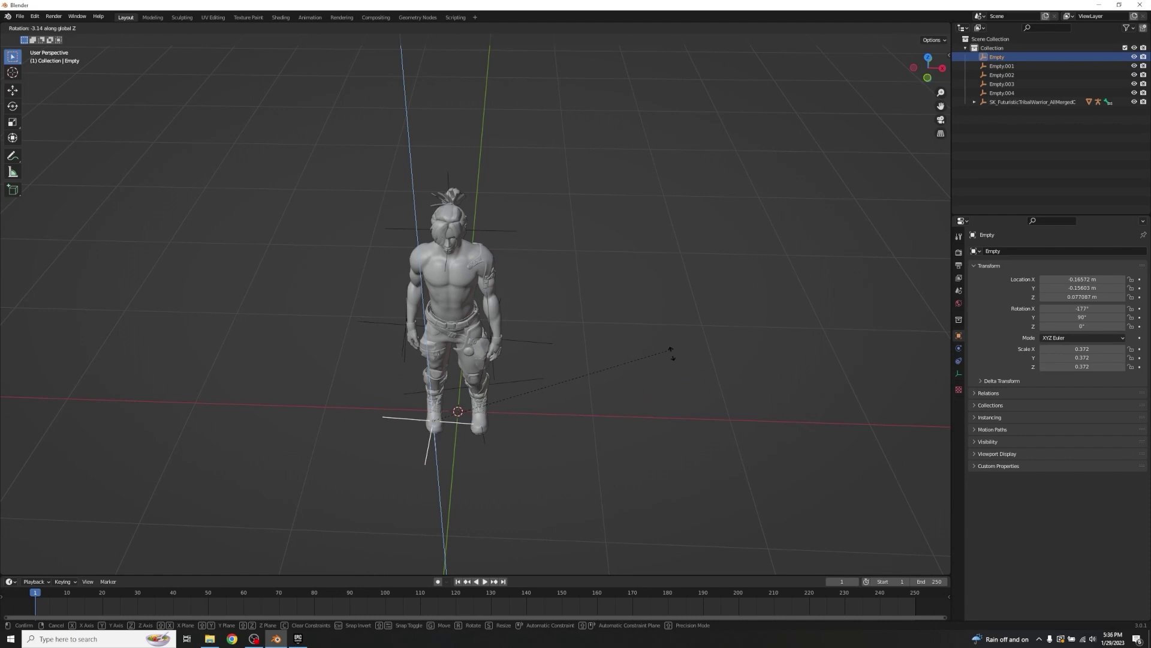
click(664, 374)
- Box-select all the empties together with the character mesh
click(640, 342)
middle_drag(640, 342, 640, 226)
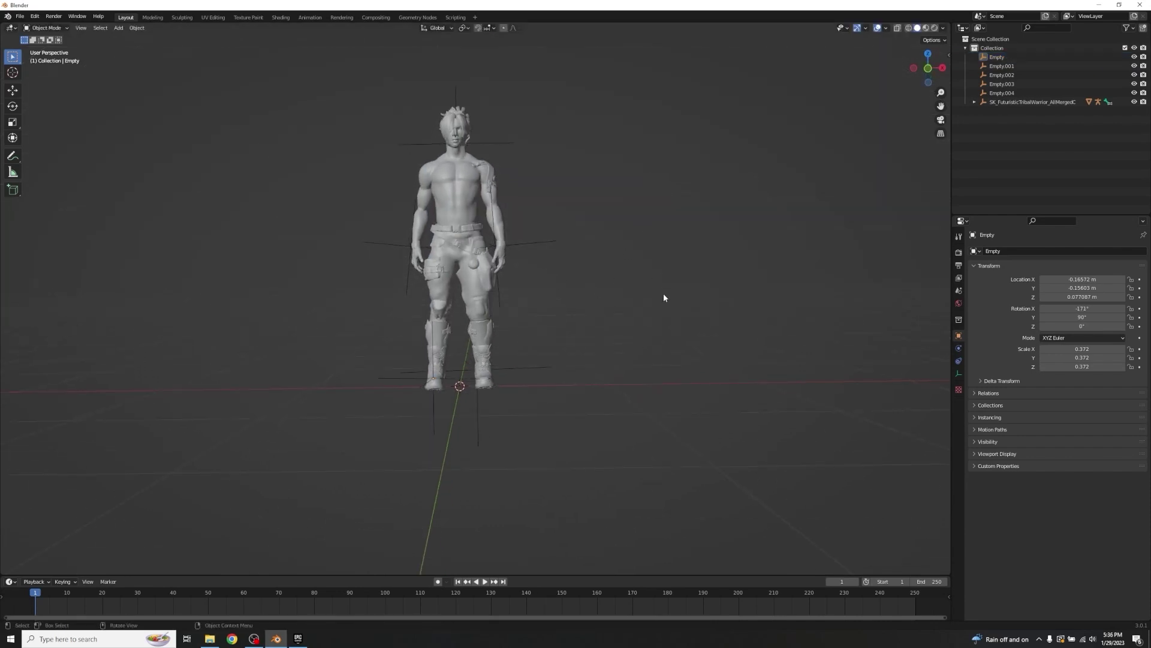
middle_drag(620, 188, 483, 203)
drag(323, 117, 641, 409)
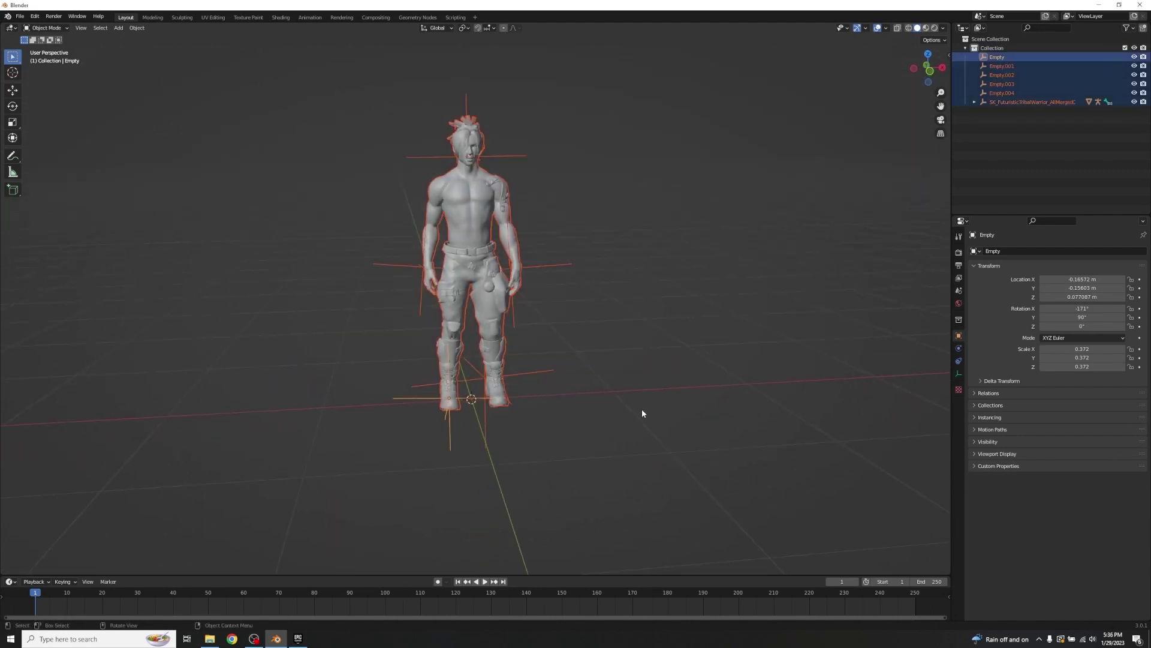
- Rotate the selected mesh and empties around Z, then fine-tune the turn
middle_drag(642, 413, 659, 363)
key(r)
key(z)
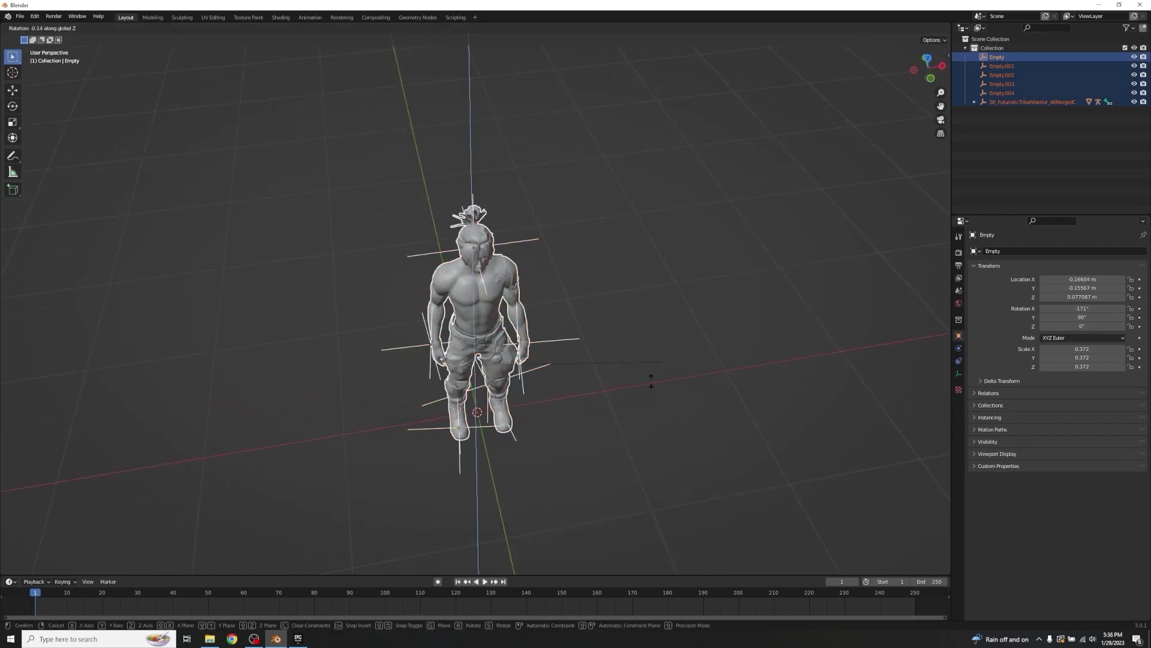
click(508, 476)
middle_drag(508, 477, 775, 404)
key(r)
key(z)
click(783, 370)
- Recenter the view on the character and select only Empty.001
scroll(732, 349, up, 3)
shift+middle_drag(771, 359, 626, 233)
scroll(634, 291, up, 2)
scroll(624, 274, down, 3)
click(538, 362)
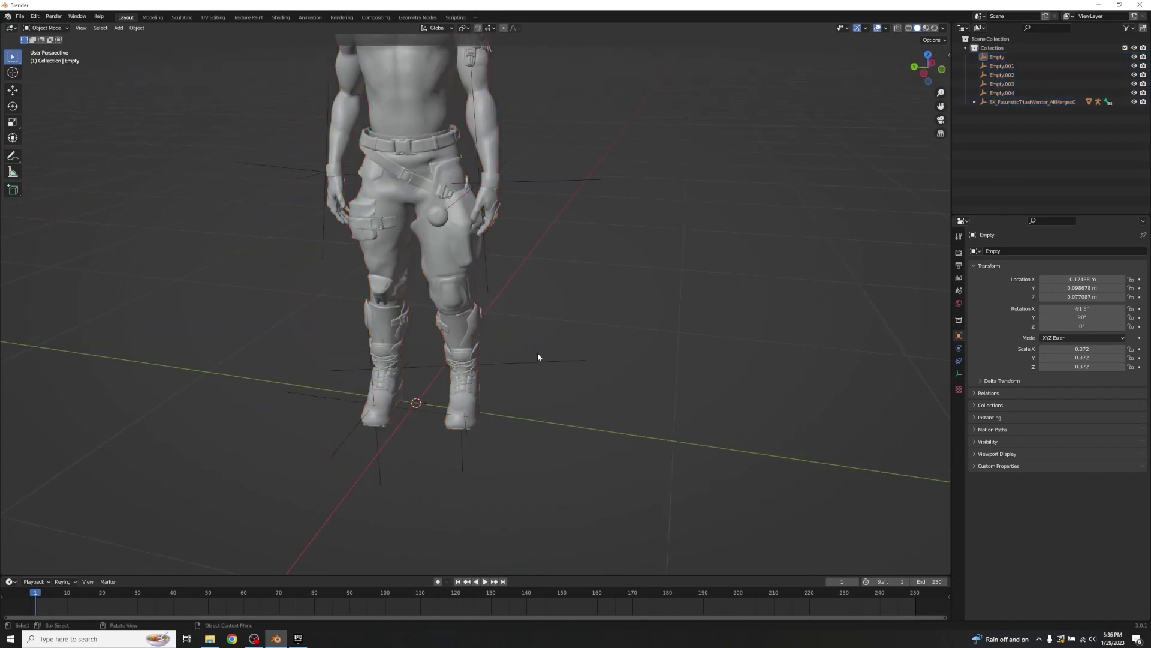
- Move Empty.001 to Y -0.367 m and Empty to Y 0.432 m
middle_drag(542, 371, 573, 370)
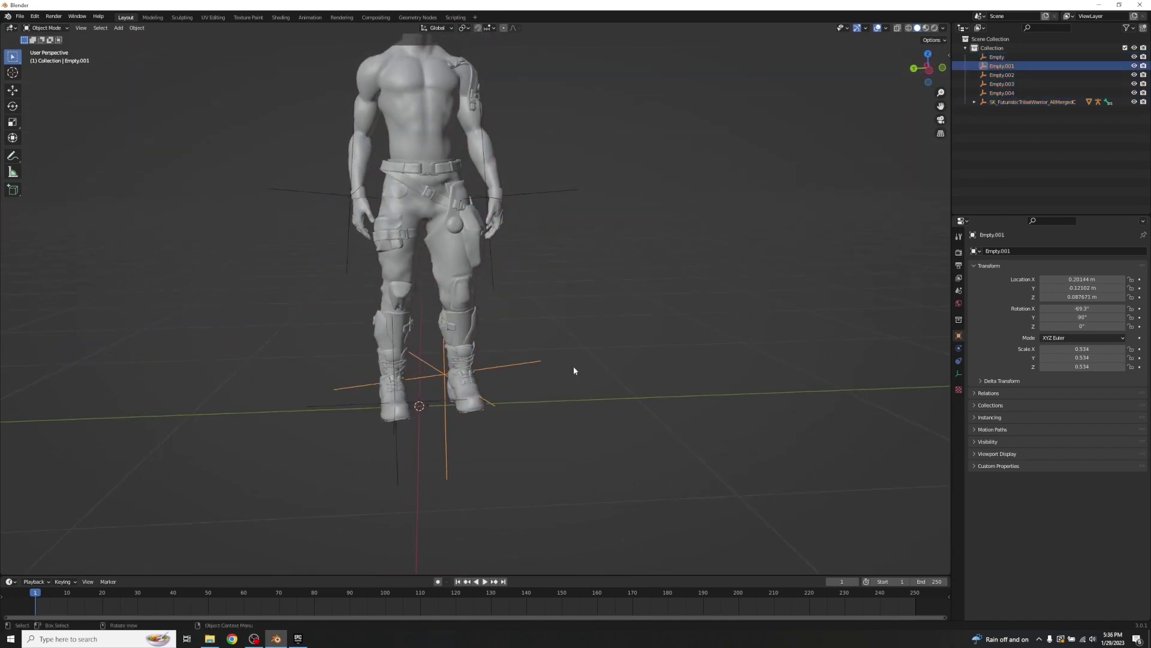
key(g)
key(y)
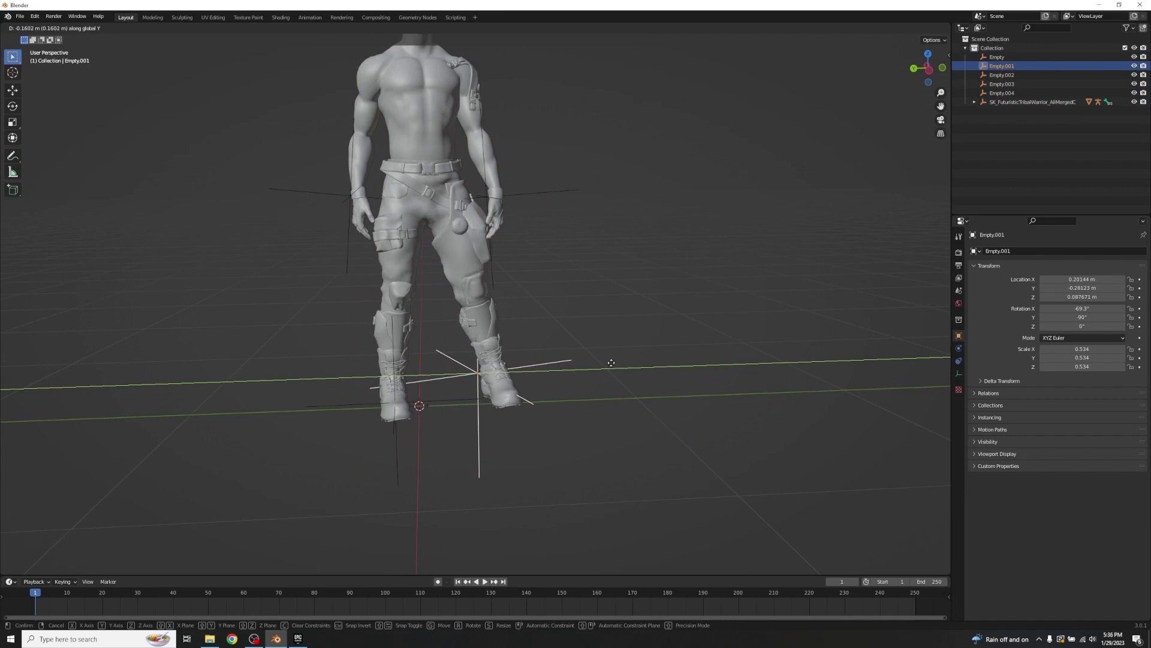
click(621, 357)
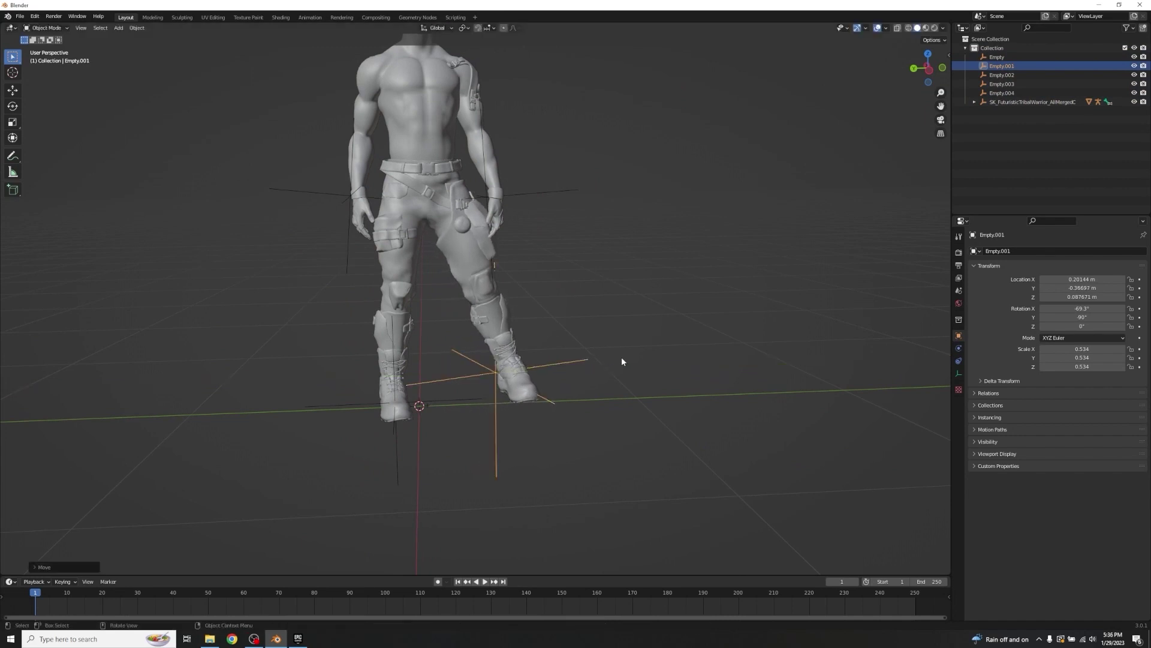
click(441, 404)
key(g)
key(y)
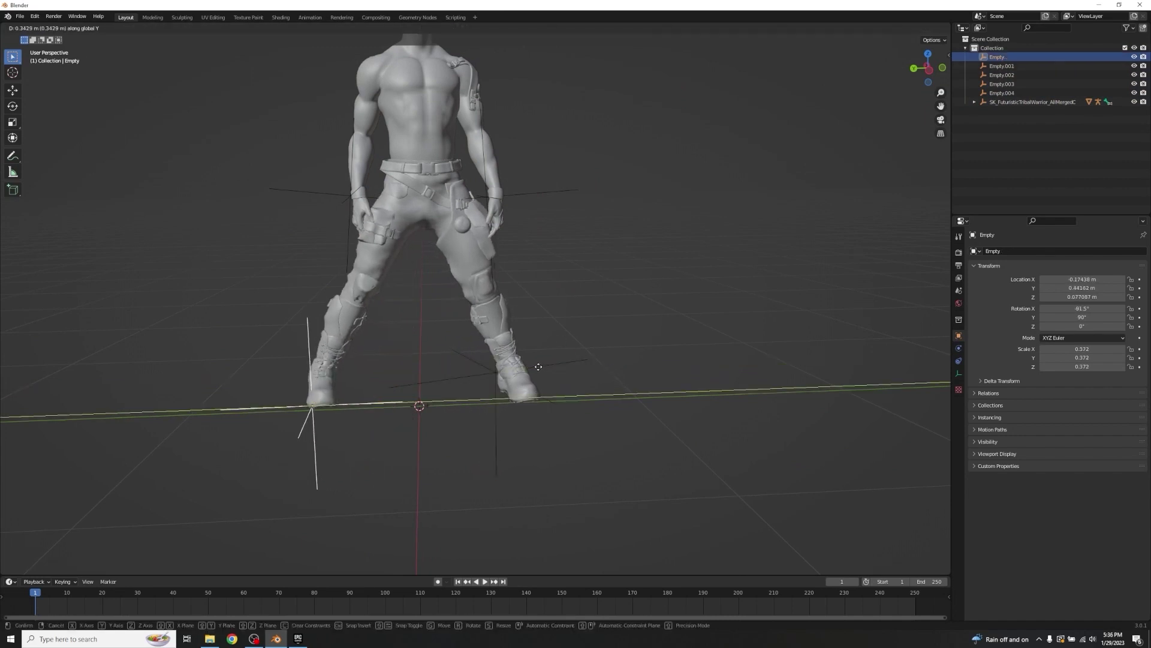
click(540, 365)
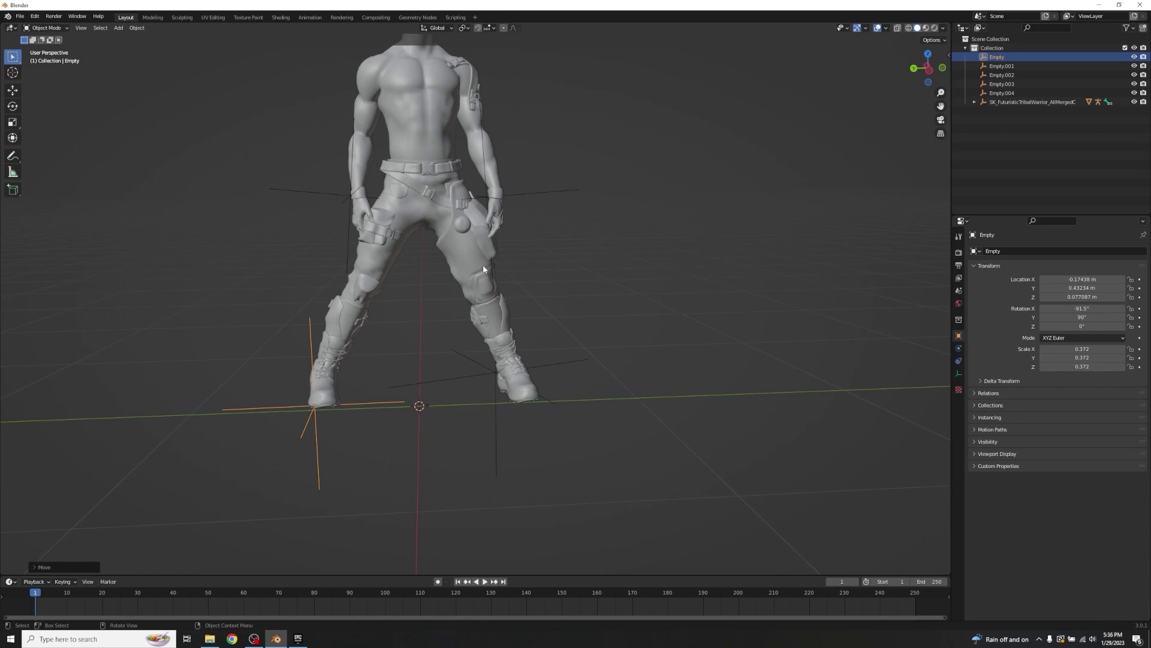
- Reveal the hidden armature bones and select the armature
middle_drag(600, 339, 583, 238)
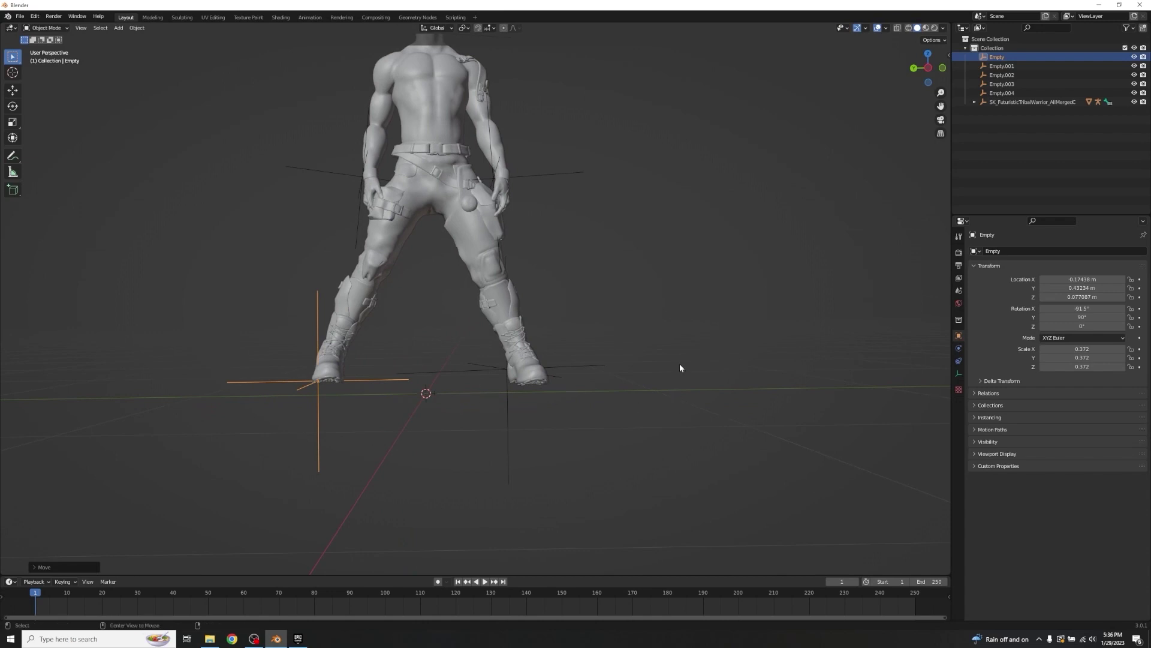
key(alt+h)
click(668, 323)
click(466, 219)
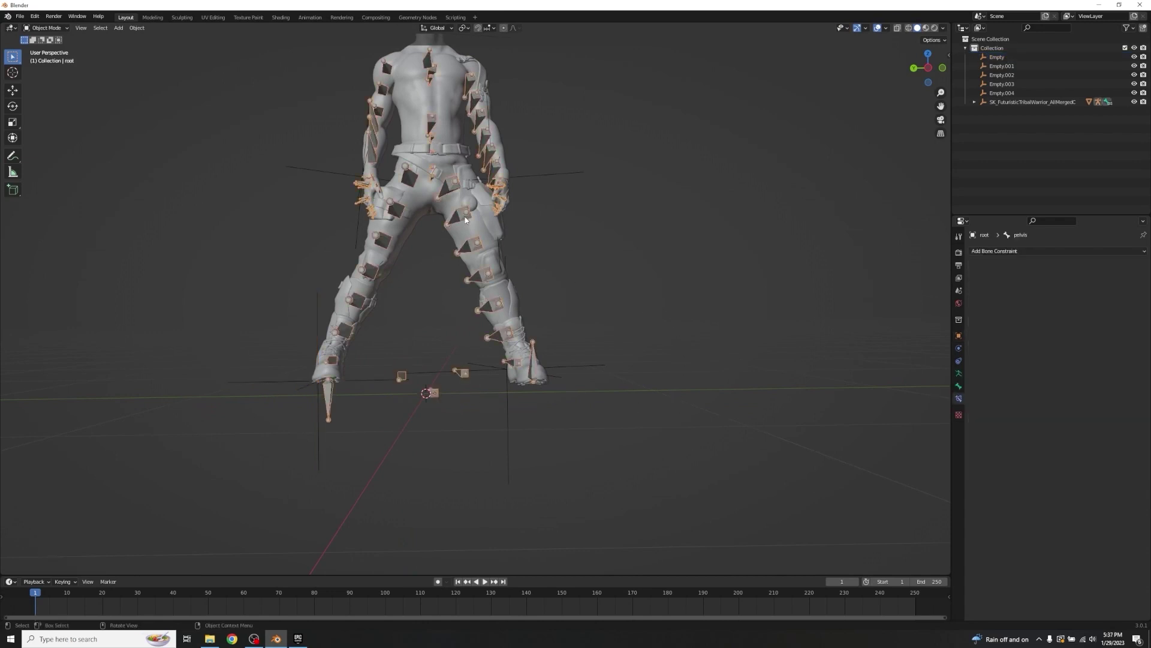
- In Pose Mode, lower the pelvis bone along Z to start the crouch
key(ctrl+Tab)
middle_drag(461, 298, 485, 320)
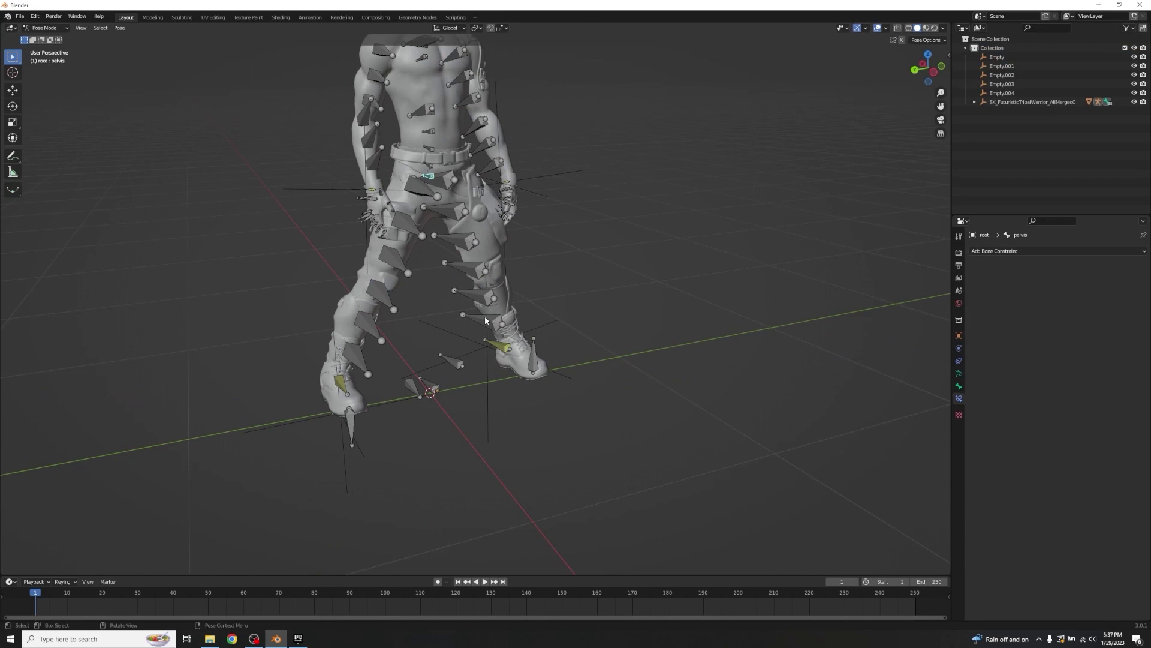
middle_drag(686, 246, 339, 223)
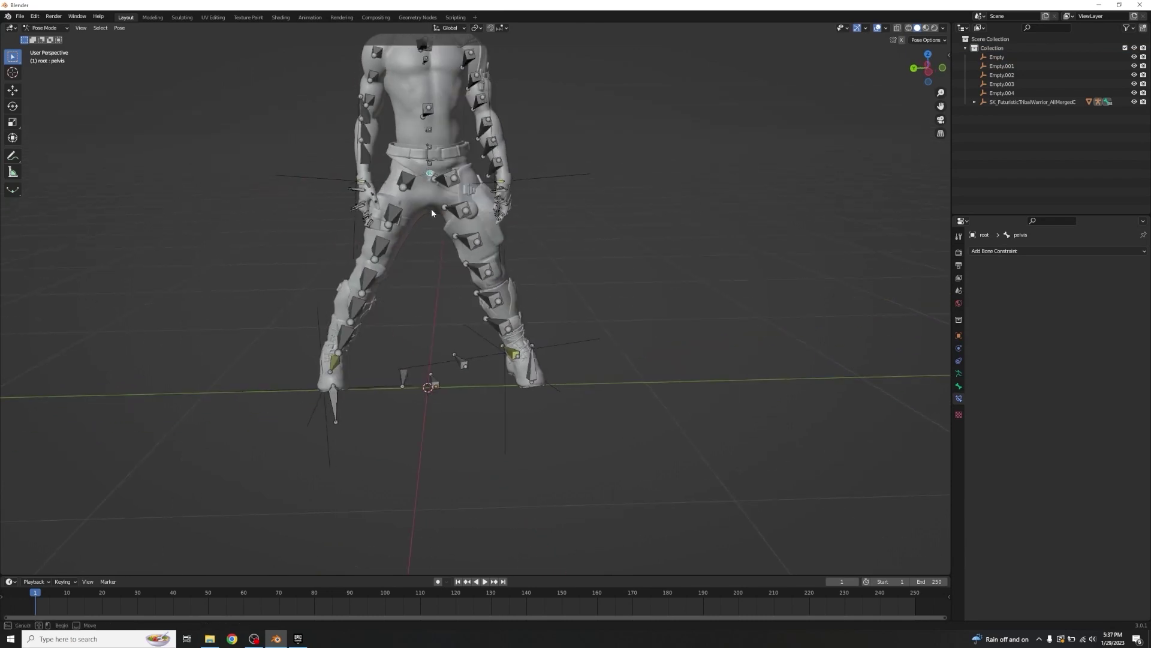
key(g)
key(z)
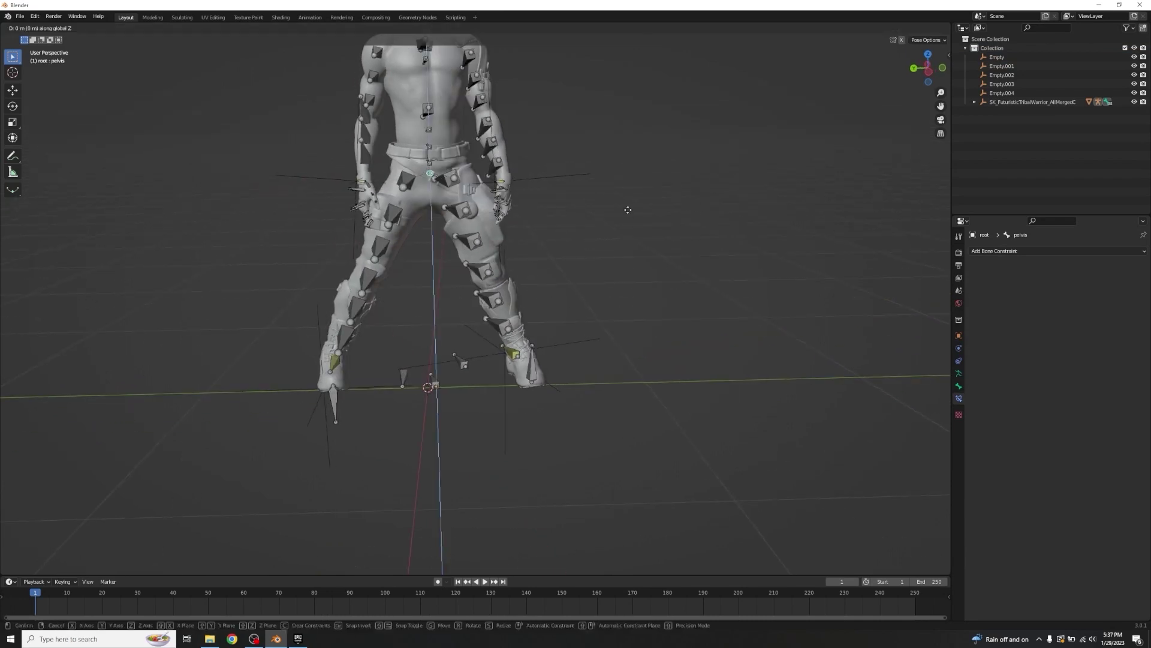
click(628, 237)
- Move the pelvis bone along Z again to set a new crouch height
middle_drag(626, 235, 606, 219)
middle_drag(363, 391, 416, 308)
key(g)
key(z)
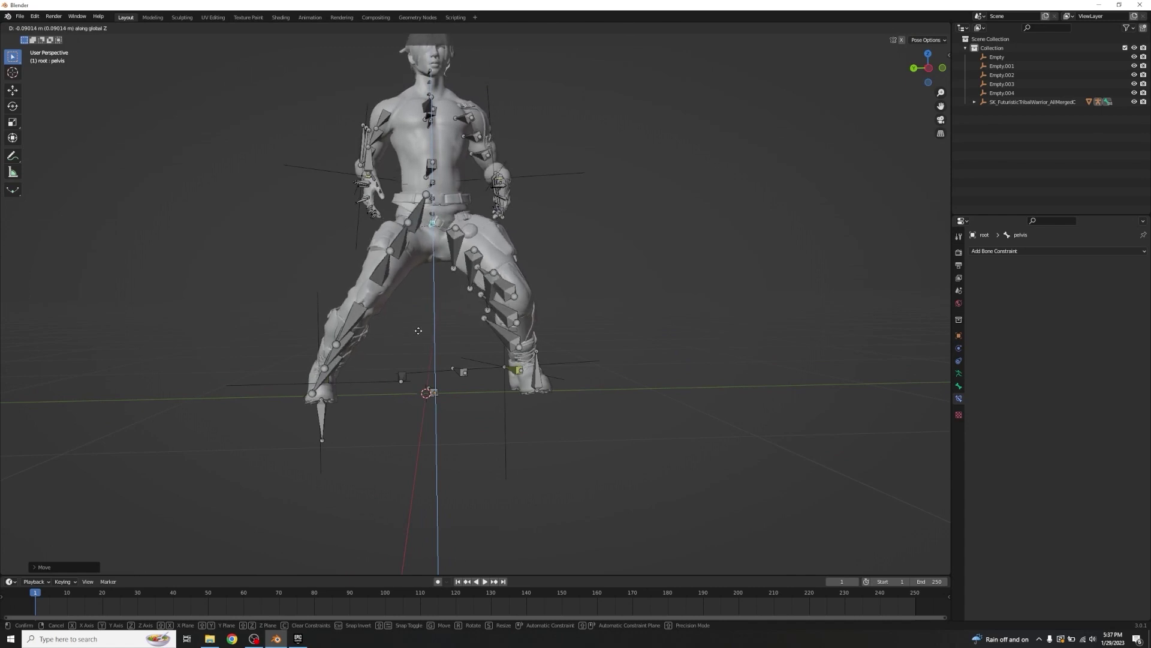
click(416, 316)
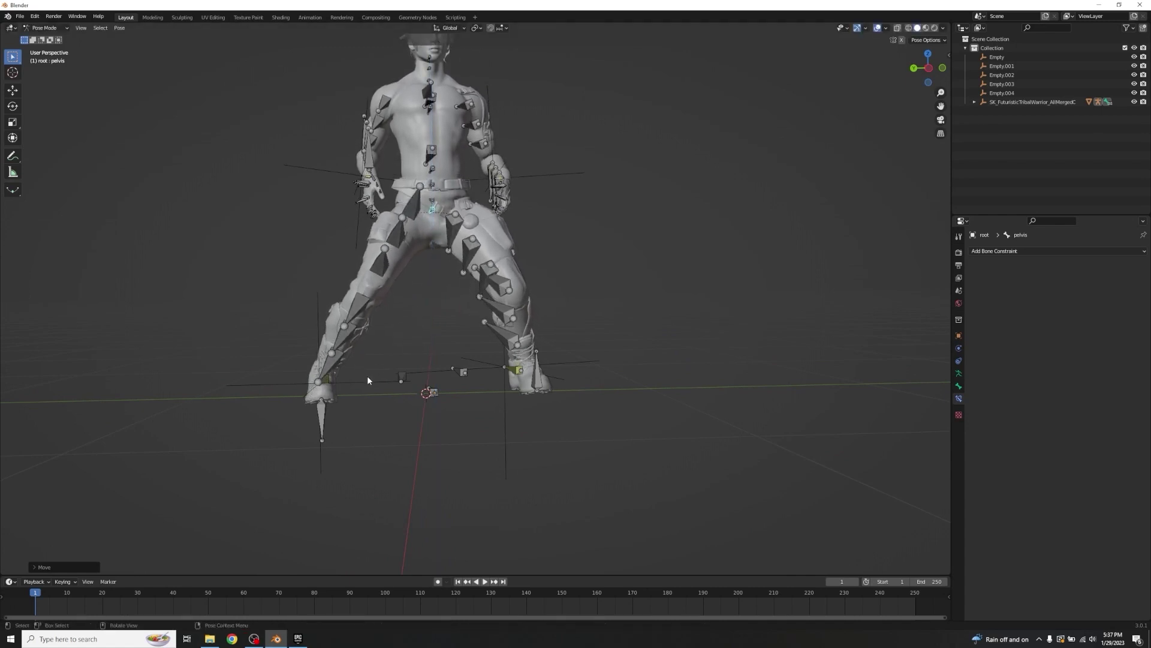
middle_drag(417, 301, 478, 172)
middle_drag(511, 298, 469, 282)
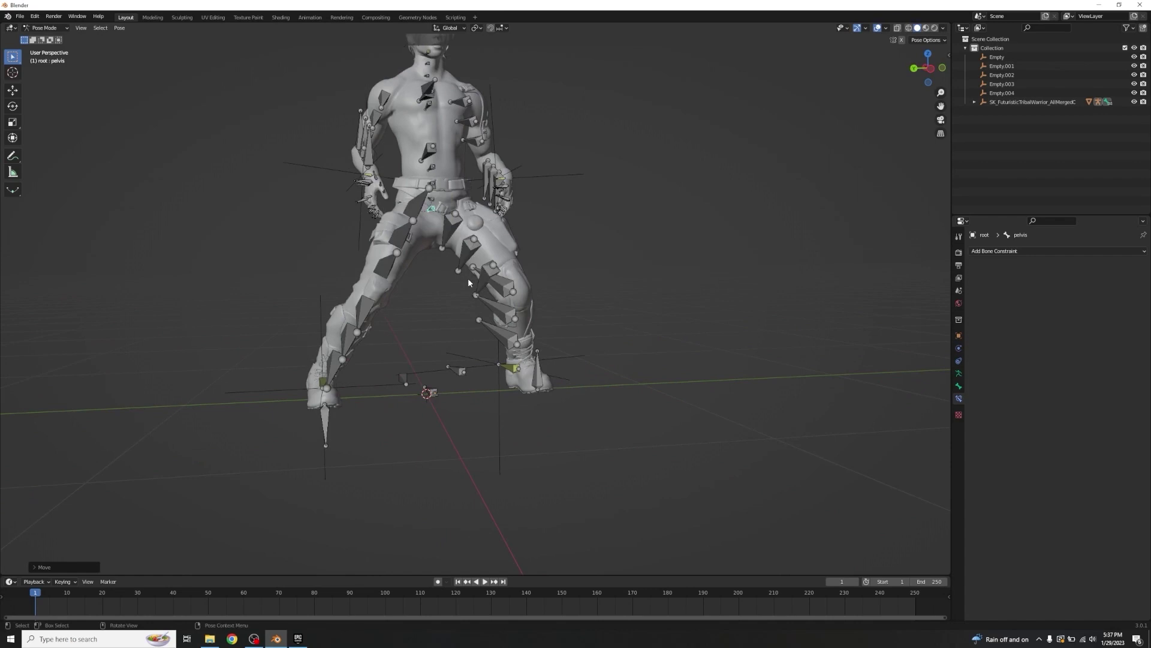
- Pull the foot empty 'Empty' slightly inward along Y to 0.339 m
key(ctrl+Tab)
click(362, 383)
key(g)
key(y)
click(386, 382)
middle_drag(387, 381, 387, 350)
- Fine-tune the pelvis bone's height along Z once more in Pose Mode
click(438, 216)
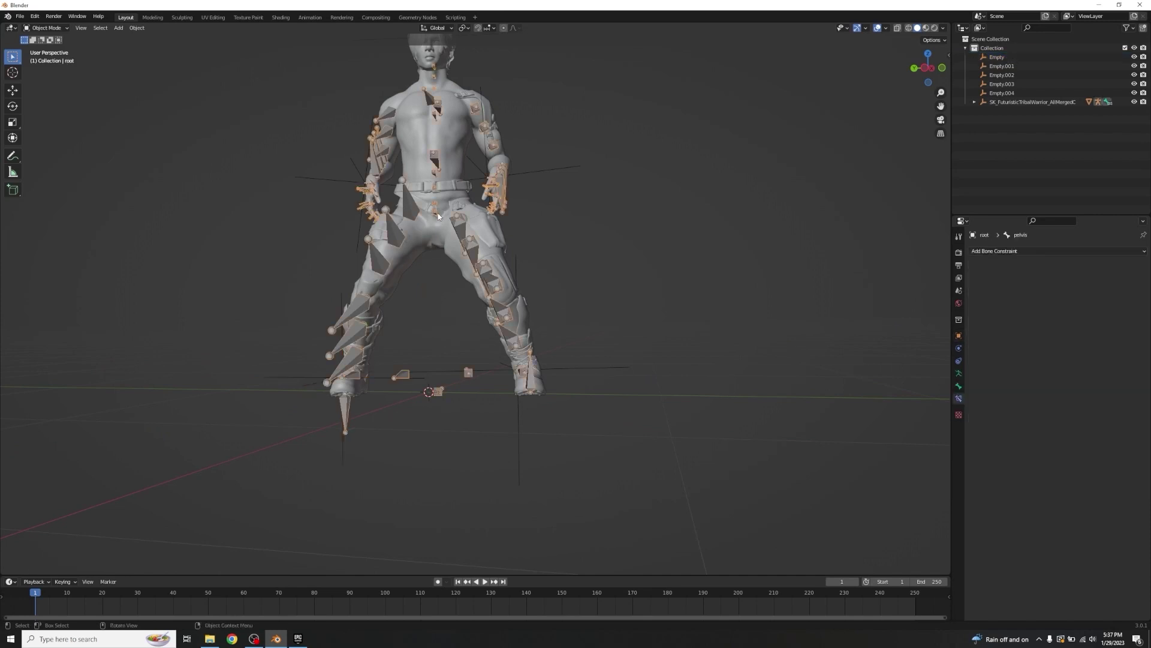
key(ctrl+Tab)
key(g)
key(z)
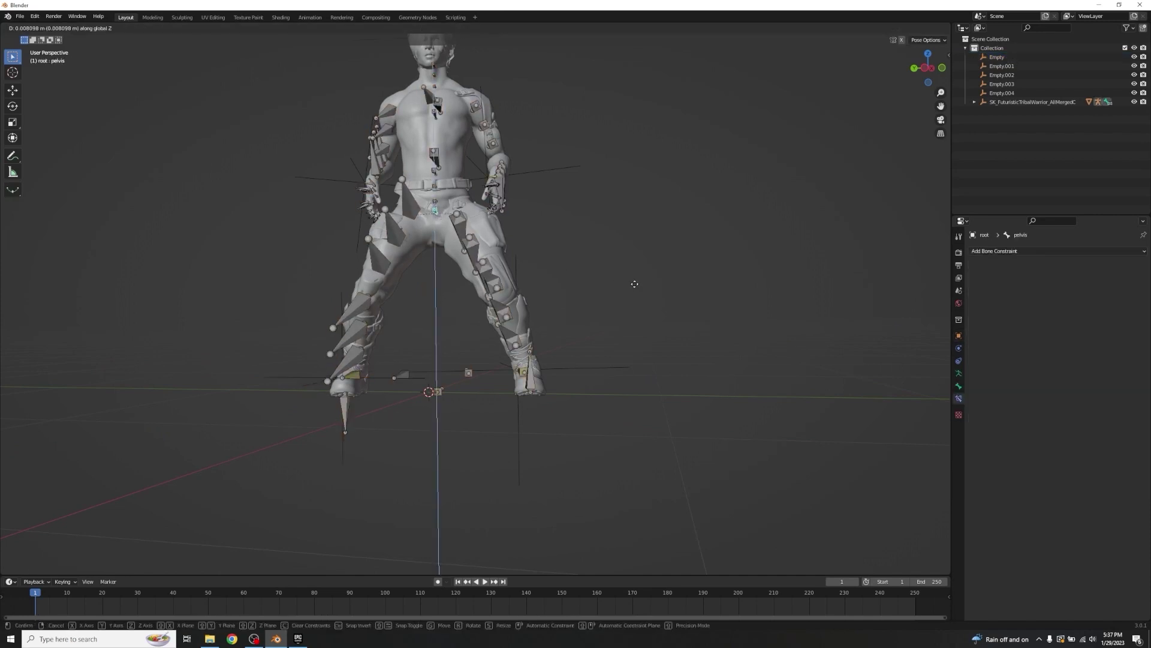
click(634, 283)
middle_drag(633, 284, 733, 285)
key(z)
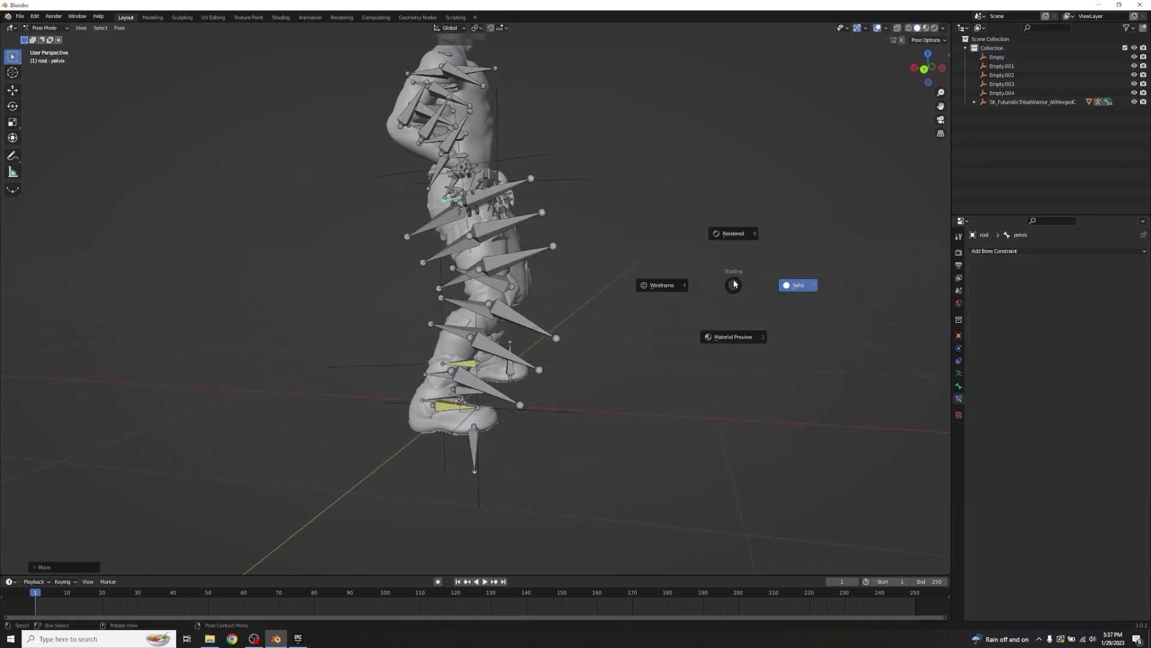
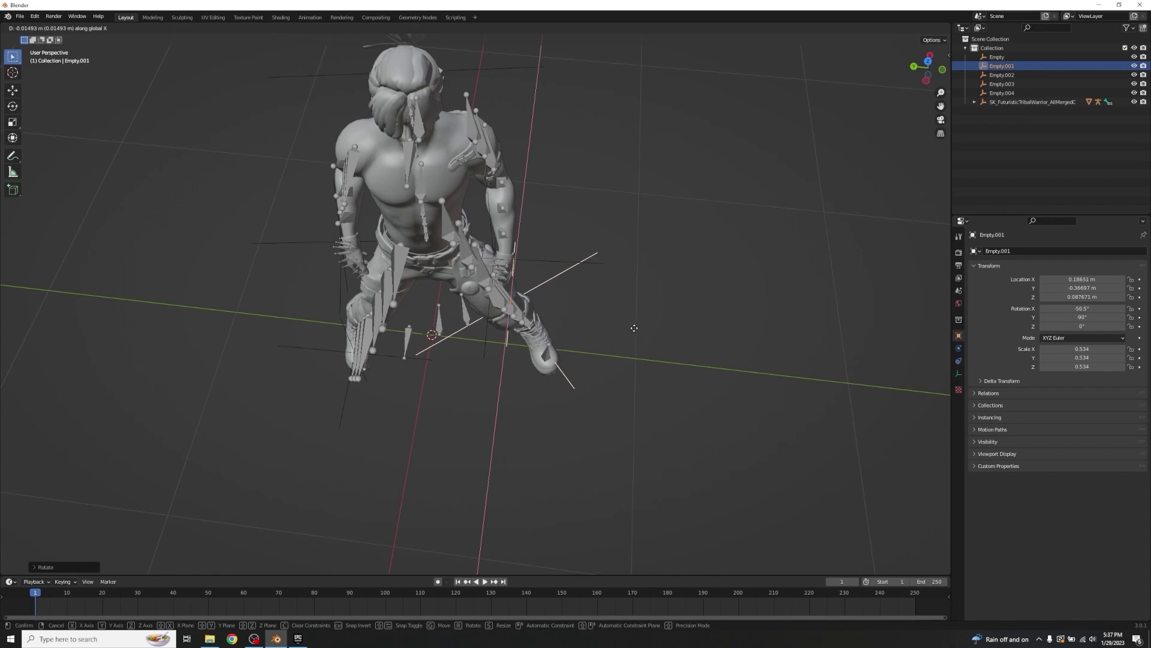
- Shift the foot empty Empty.001 along X and Y, then rotate it around Z
click(632, 330)
key(g)
key(y)
click(620, 331)
middle_drag(620, 331, 649, 234)
key(r)
key(z)
click(639, 260)
- Nudge Empty.001 along X and then twice along Y to settle it by the foot
key(g)
key(x)
click(631, 262)
key(g)
key(y)
click(553, 272)
key(g)
key(y)
click(621, 250)
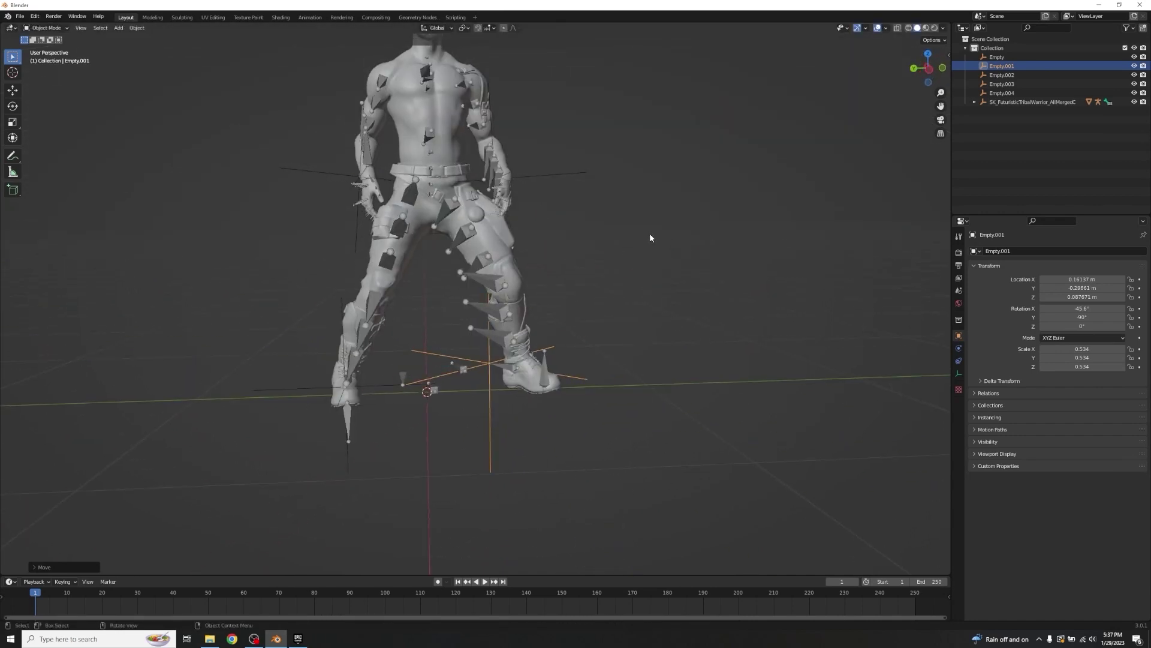
- Move the other foot empty 'Empty' along Y to 0.326 m, then select the hip-side hand empty
click(367, 394)
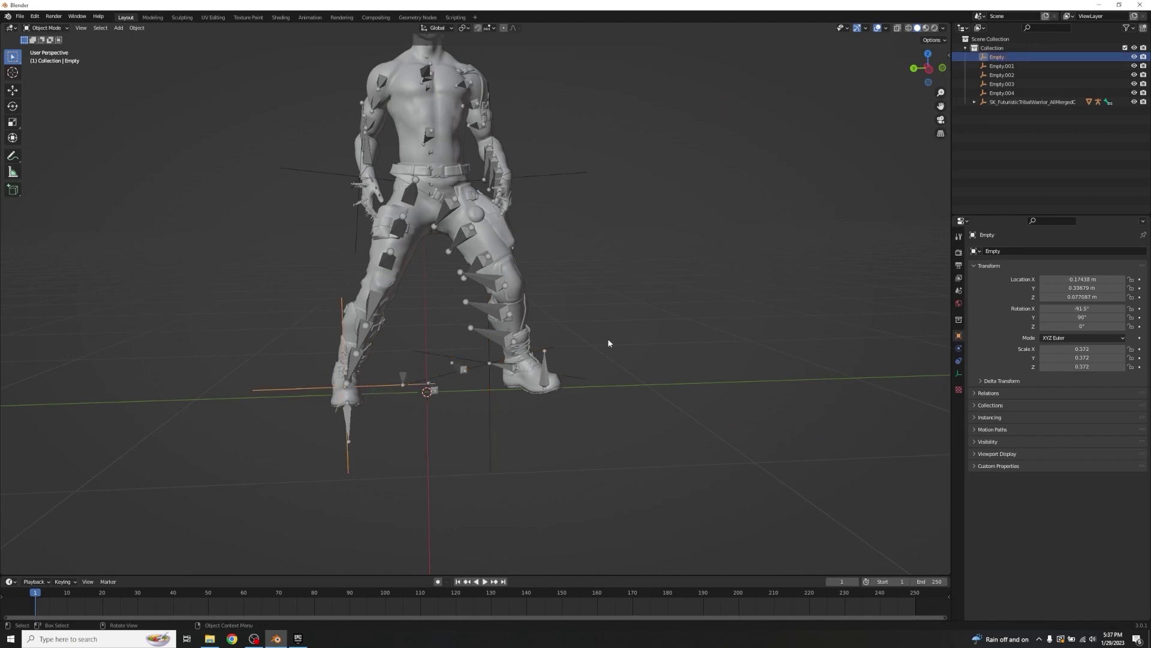
key(g)
key(x)
key(y)
click(669, 331)
key(g)
key(y)
click(673, 331)
key(g)
key(x)
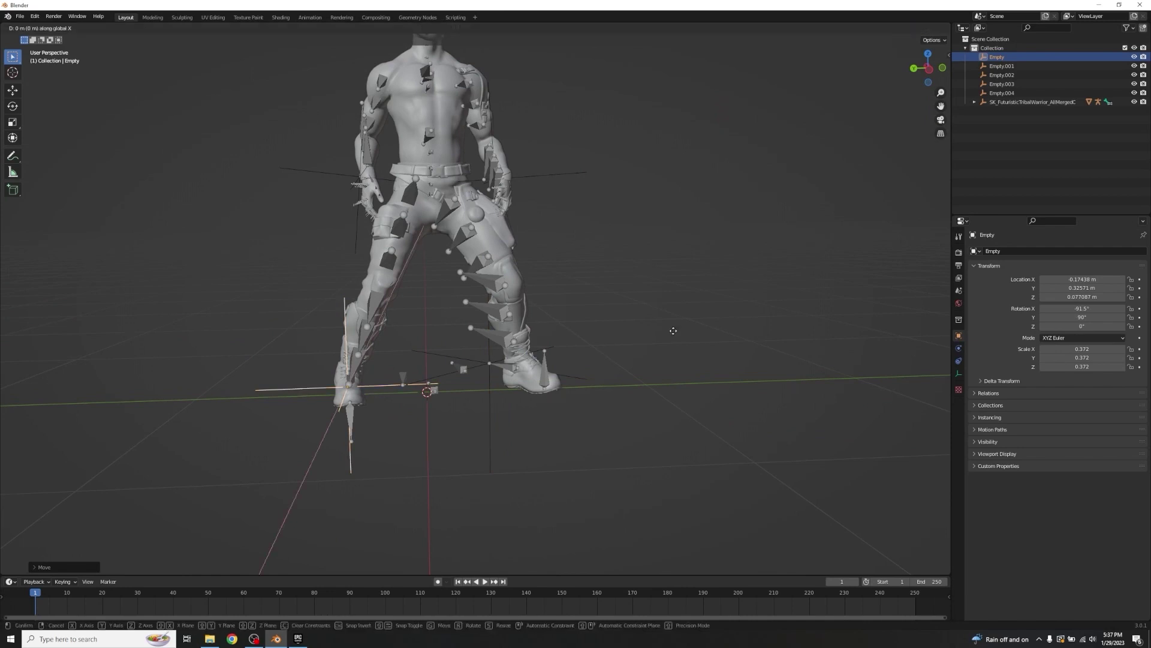
key(Escape)
middle_drag(675, 331, 581, 250)
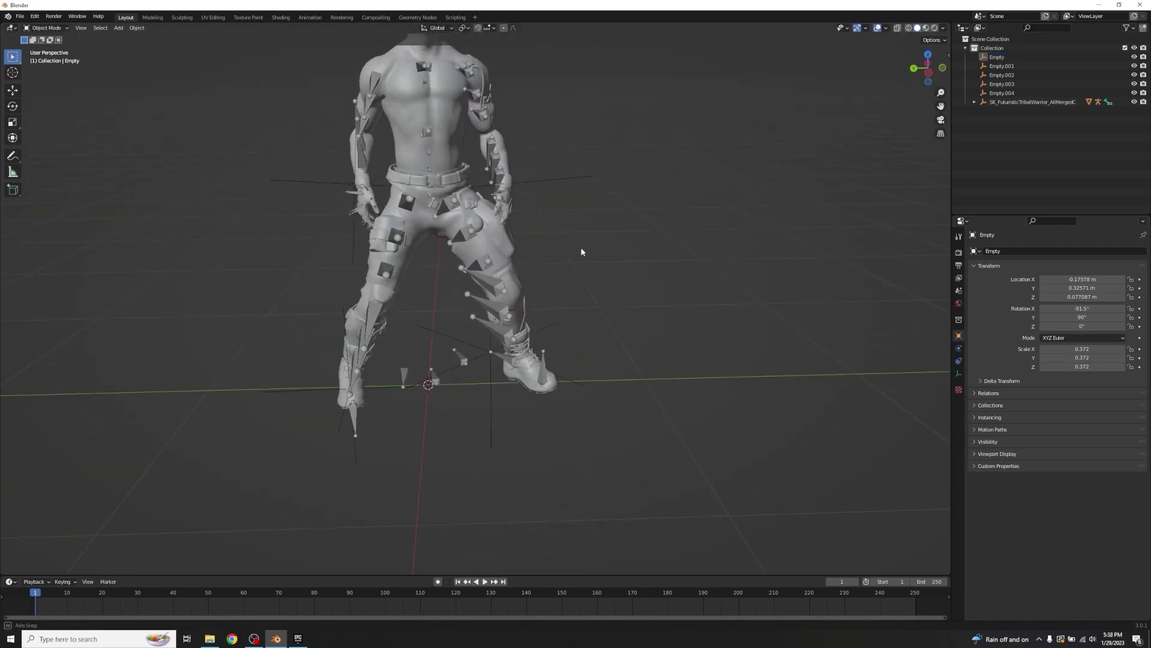
click(332, 176)
- Move the hand empty Empty.003 to Y 0.34998 m and rotate it
key(g)
click(615, 183)
key(g)
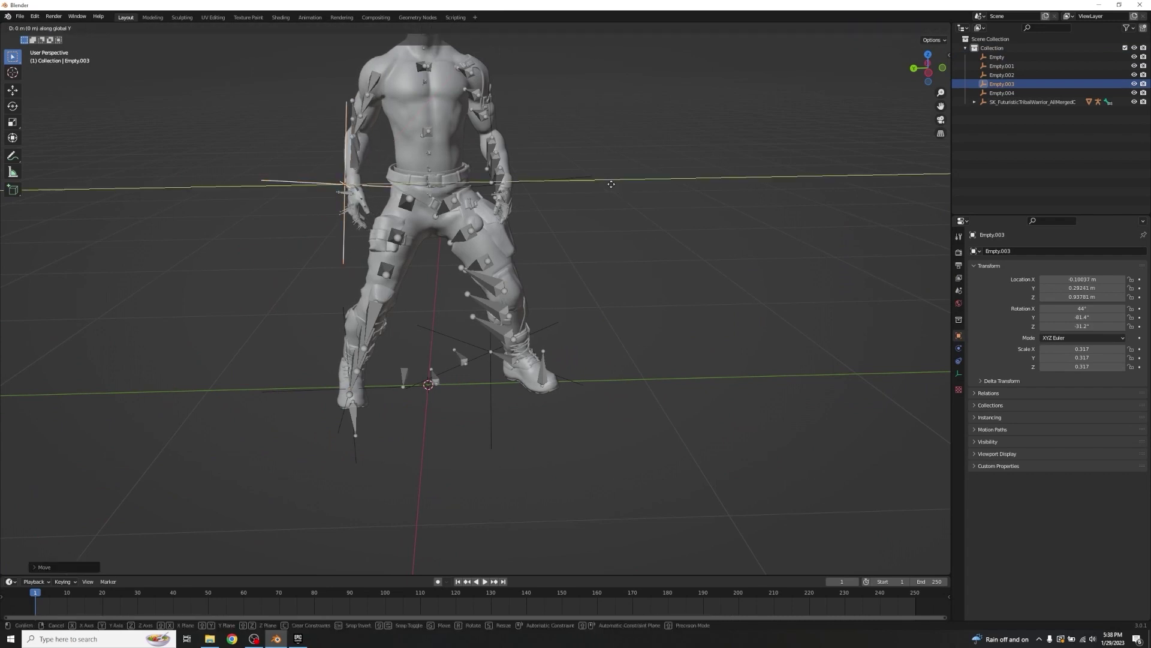
key(y)
click(606, 181)
key(r)
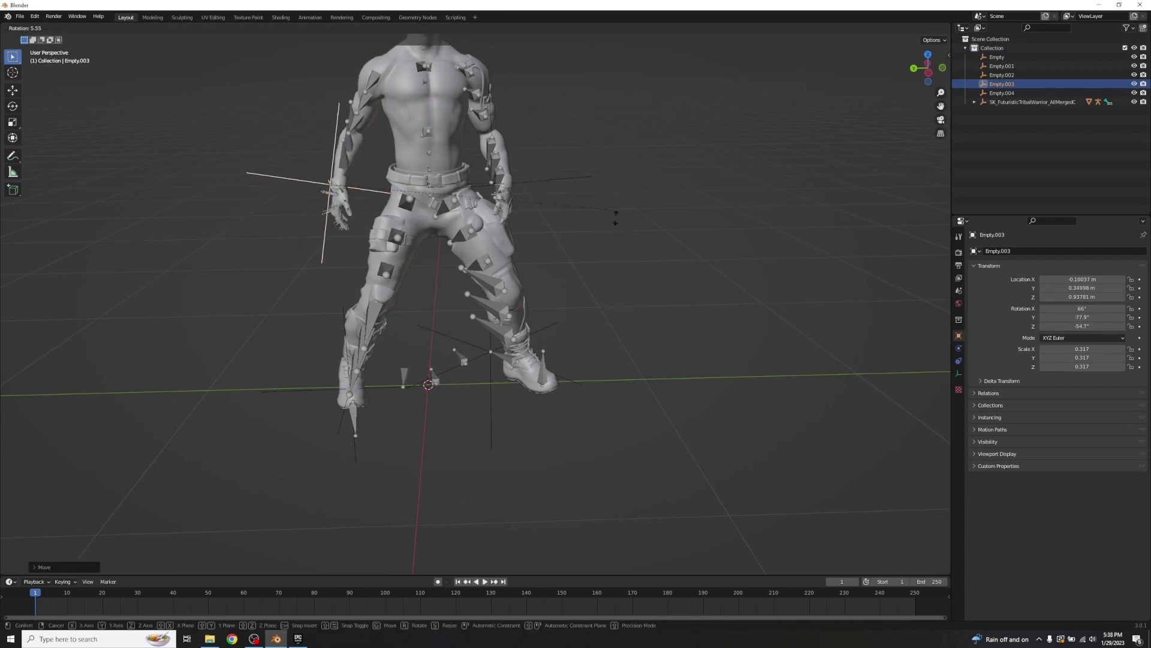
click(623, 253)
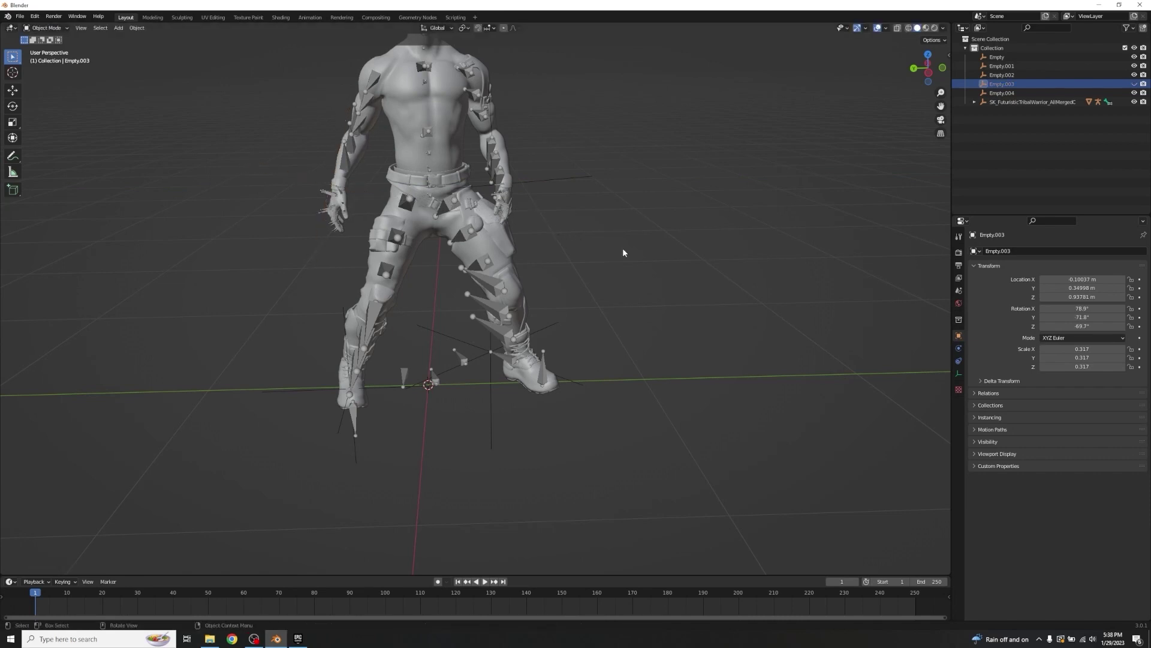
- Lower Empty.003 along Z, re-rotate it, and nudge it along X and Y
key(g)
key(x)
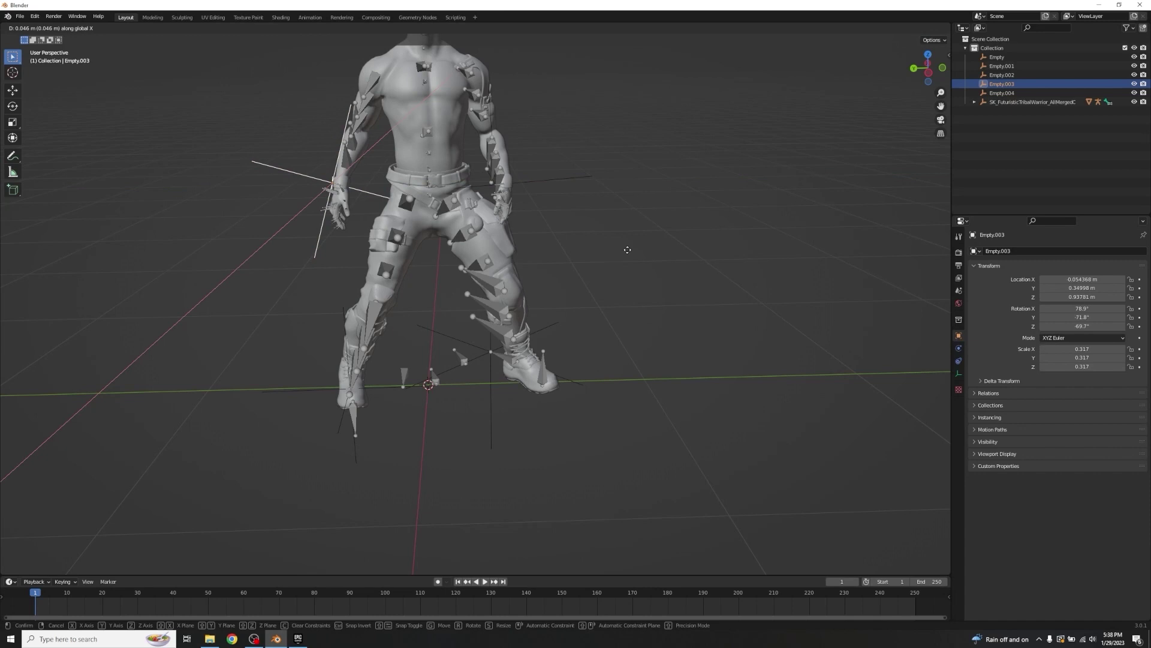
key(z)
click(638, 262)
middle_drag(637, 262, 555, 198)
key(r)
click(663, 252)
key(g)
key(x)
click(566, 197)
key(g)
key(y)
click(569, 195)
- Move the other hand empty Empty.002 along Y and rotate it
click(564, 177)
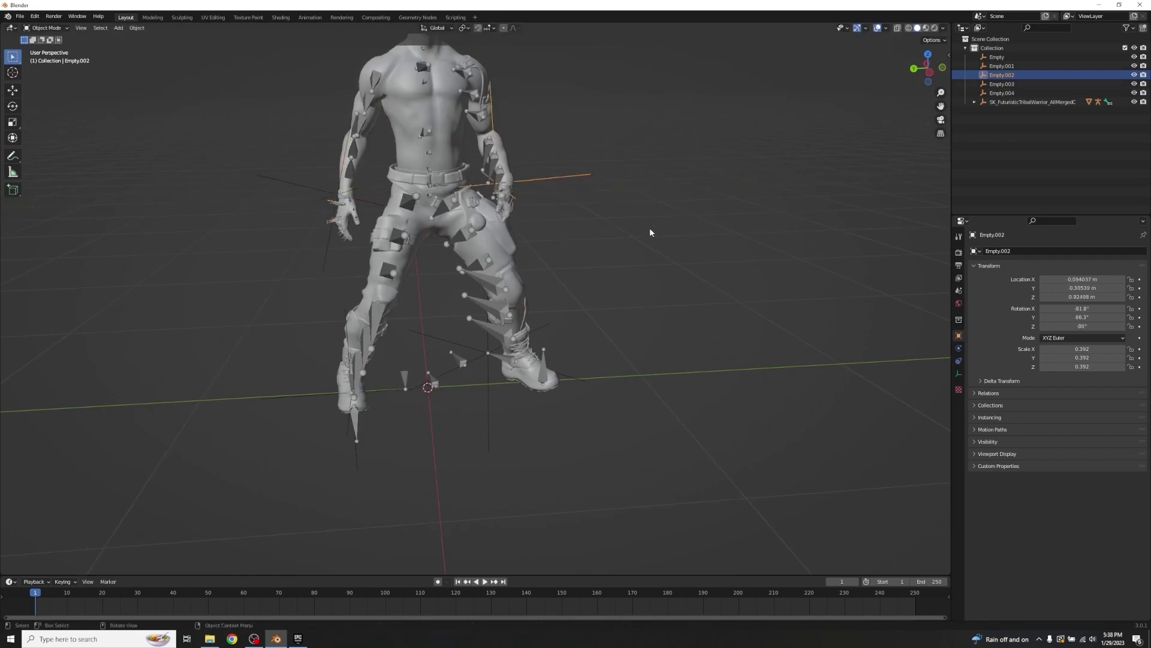
key(g)
key(x)
right_click(664, 229)
middle_drag(665, 229, 696, 210)
key(g)
key(y)
click(660, 225)
key(r)
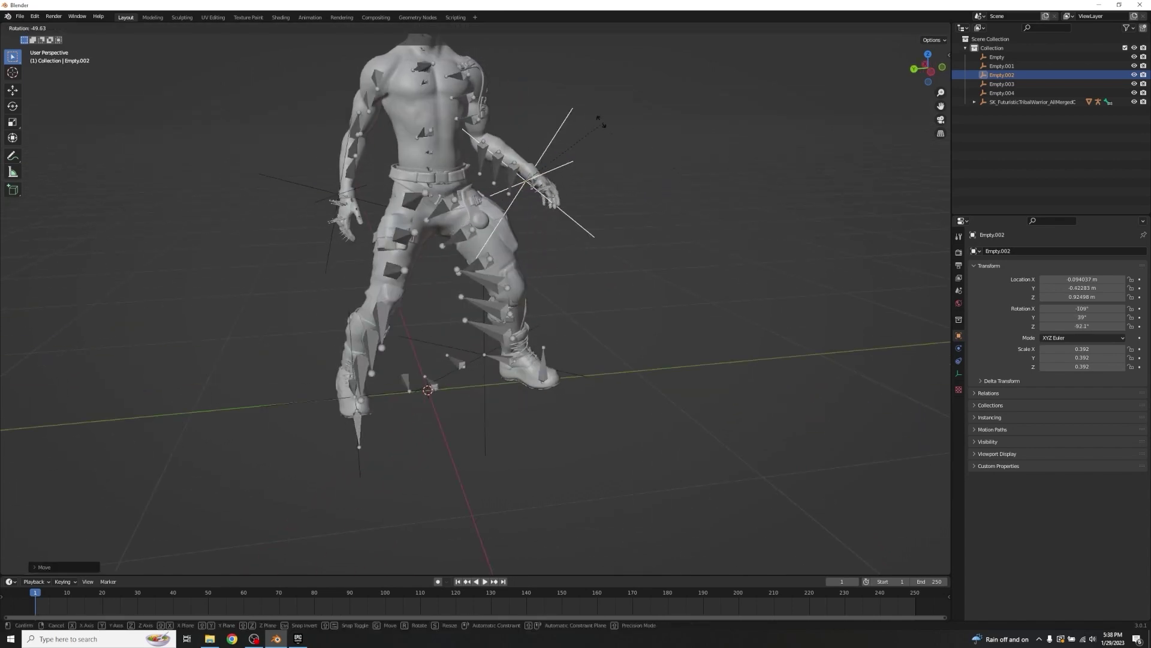
click(604, 125)
middle_drag(605, 125, 639, 142)
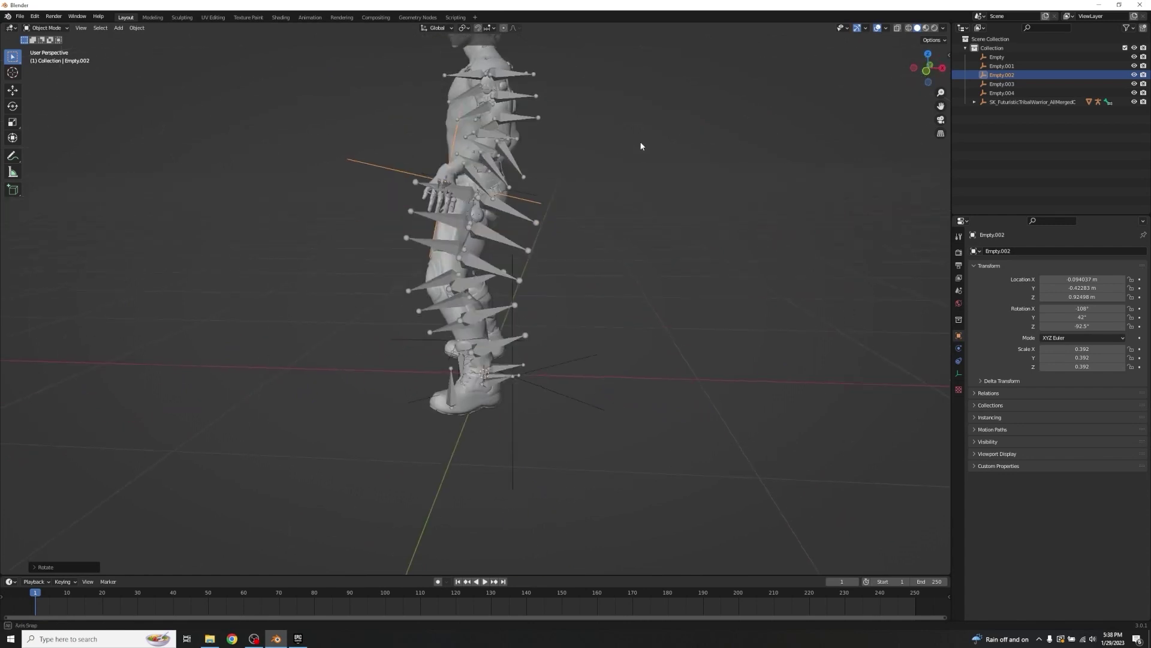
- Hide the armature's bones, then rotate Empty.002 around its Y axis
click(500, 235)
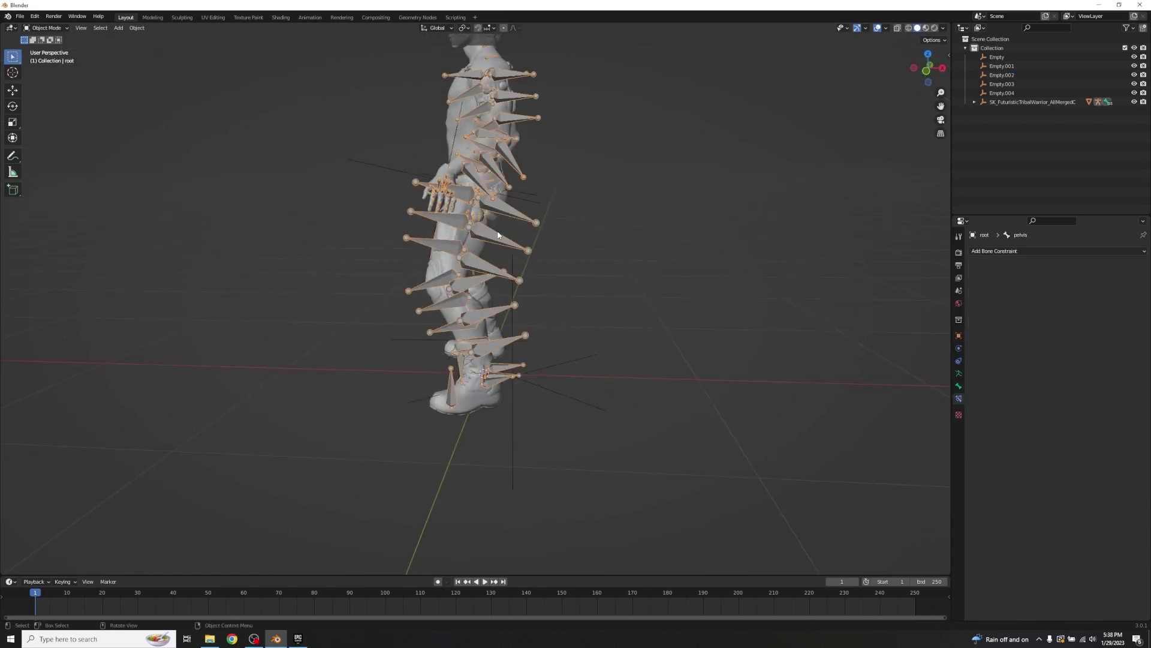
key(h)
middle_drag(498, 232, 631, 229)
click(544, 199)
key(r)
key(x)
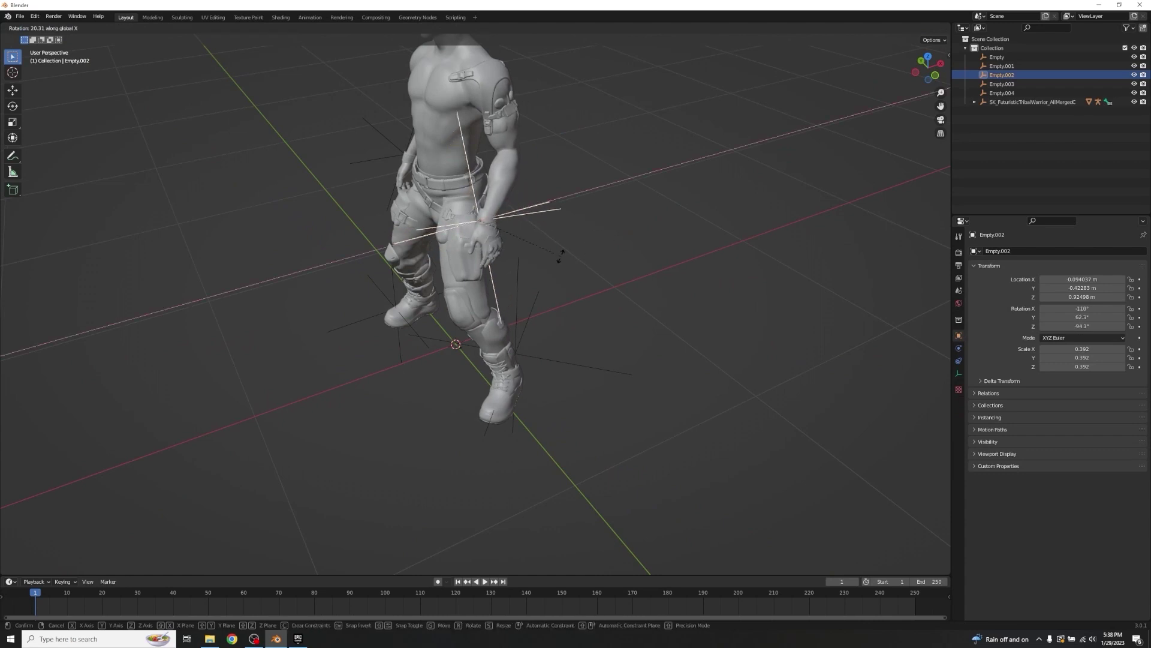
key(y)
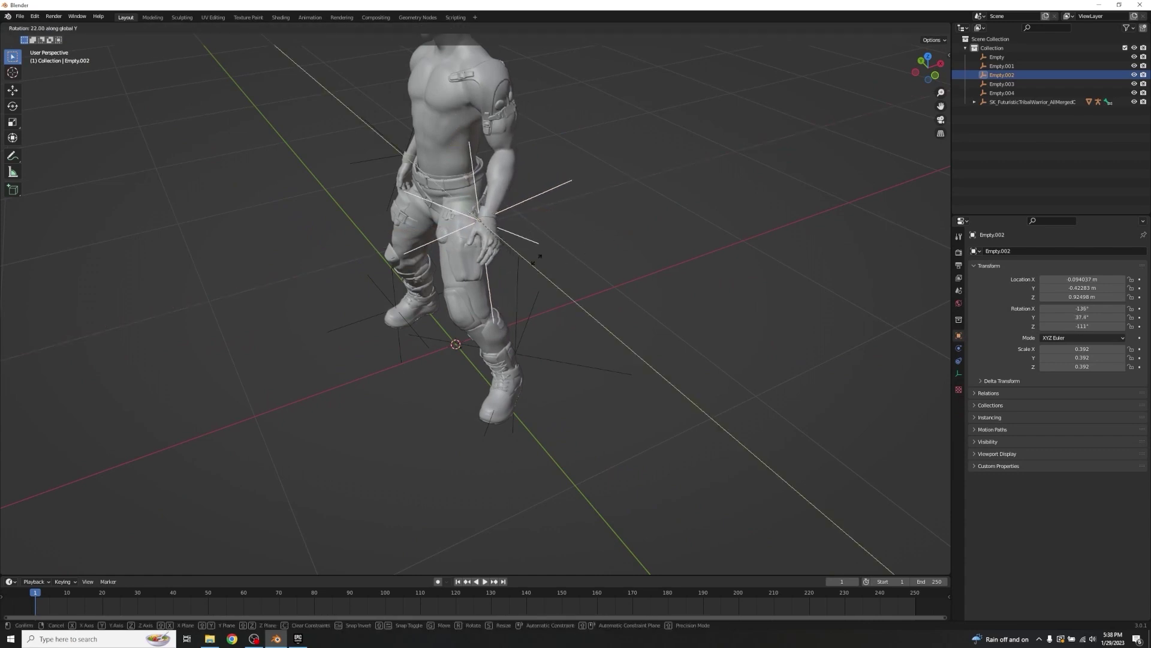
click(516, 262)
middle_drag(517, 262, 570, 237)
- Rotate Empty.002 to Z -140°, shift it along X, and tilt it around Y
key(r)
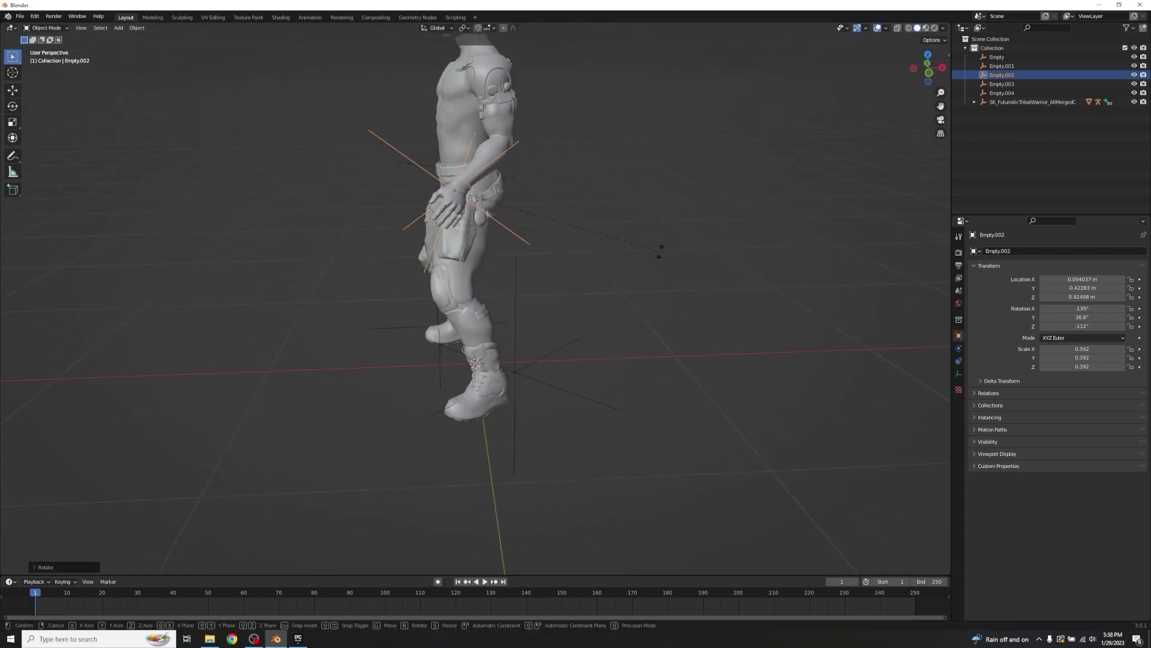
key(x)
key(z)
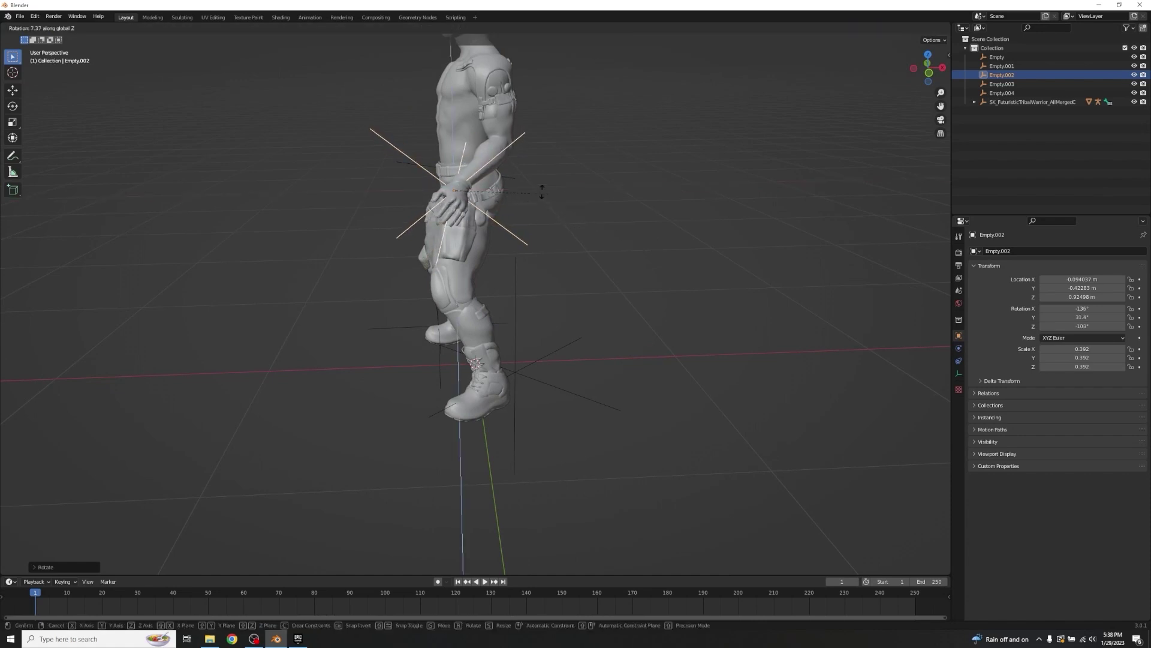
click(595, 306)
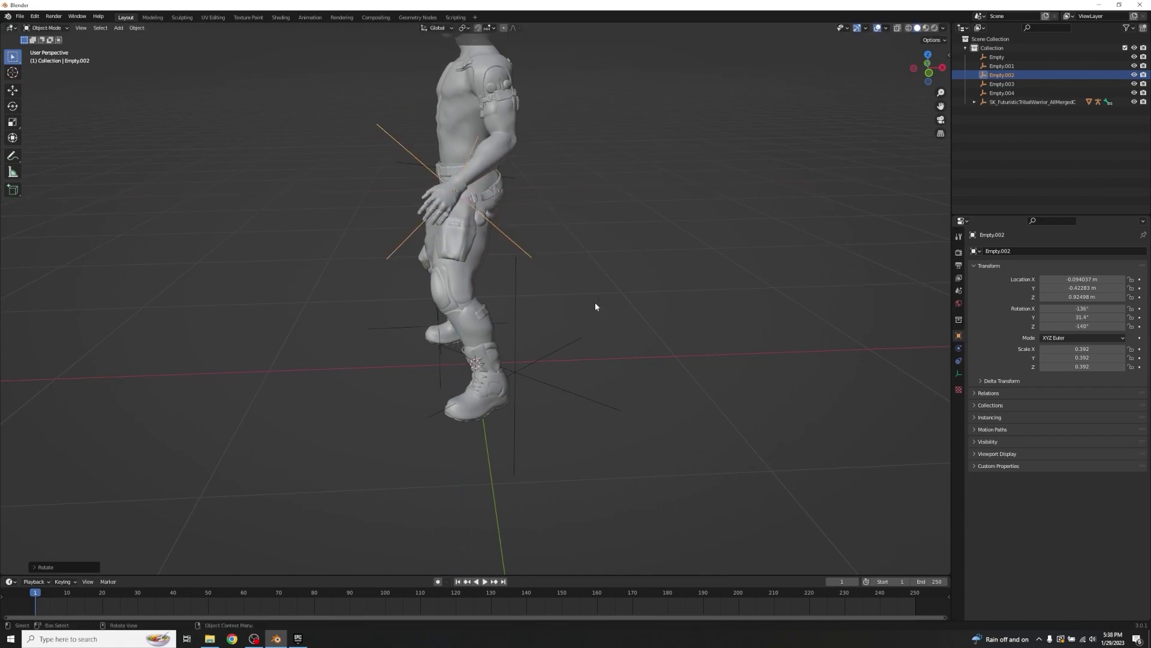
key(g)
key(x)
click(624, 306)
key(r)
key(y)
click(628, 205)
- Move Empty.002 along X to 0.0186 m, then to 0.05657 m
middle_drag(628, 206, 657, 252)
key(g)
key(x)
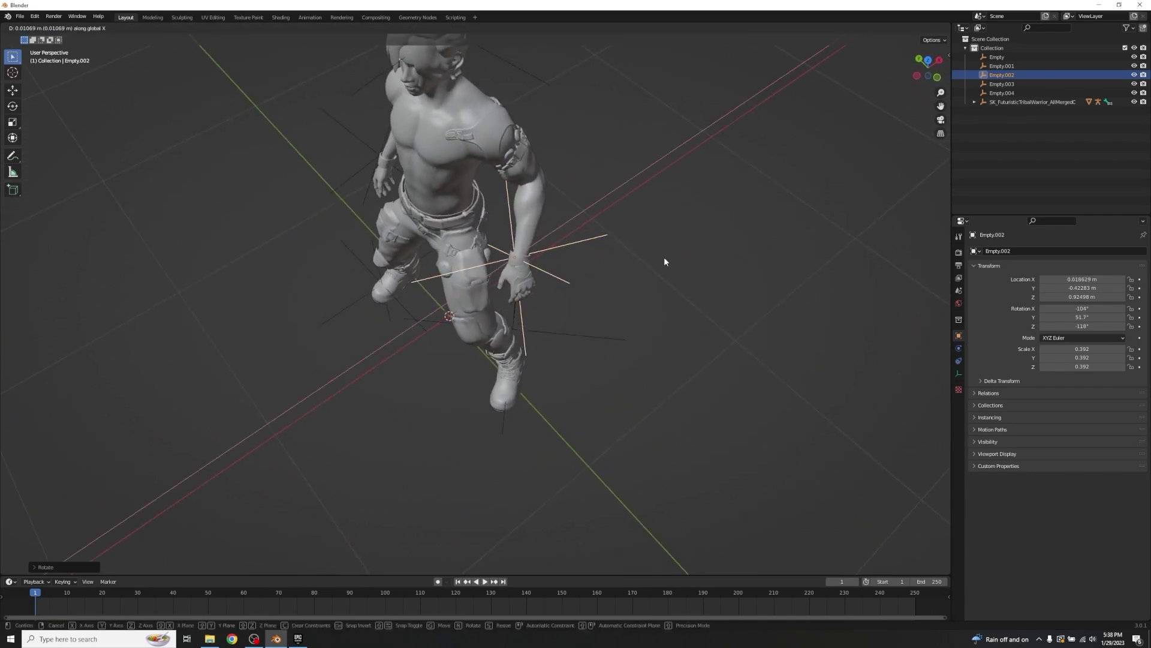
click(631, 208)
middle_drag(630, 206, 730, 201)
key(g)
key(x)
click(707, 206)
- Move Empty.002 along Y to -0.4611 m and rotate it around X
key(g)
key(y)
click(677, 221)
key(g)
key(y)
click(735, 200)
key(r)
key(x)
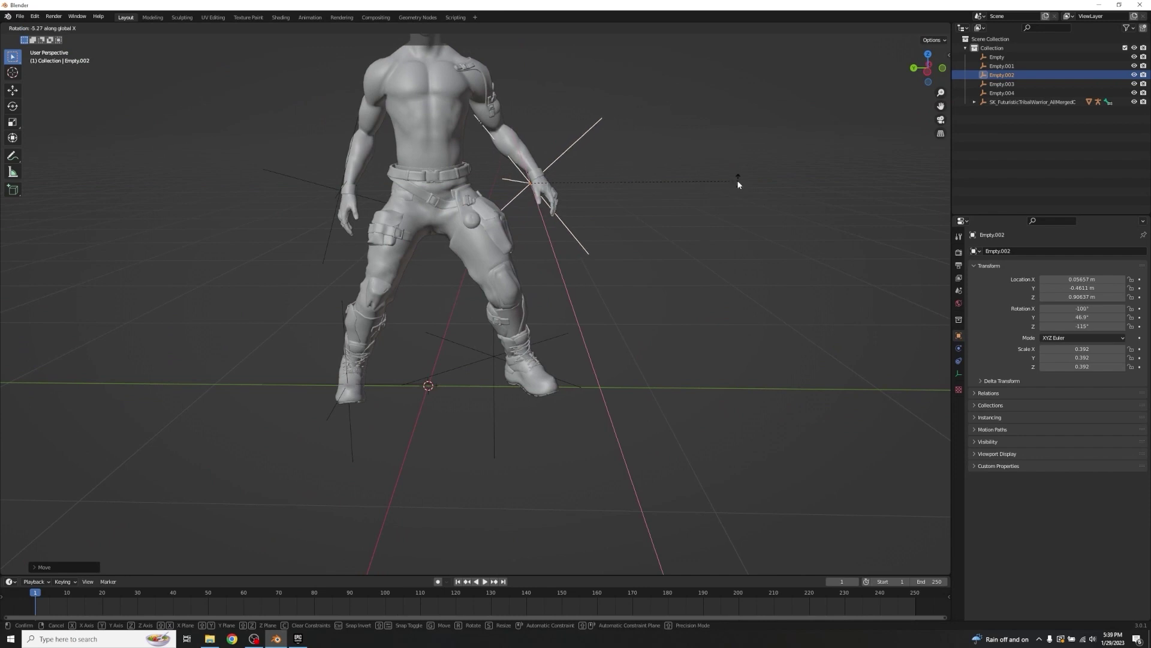
click(739, 181)
- Deselect the hand empty and select the empty above the head
click(683, 213)
middle_drag(635, 198, 585, 231)
middle_drag(527, 309, 575, 312)
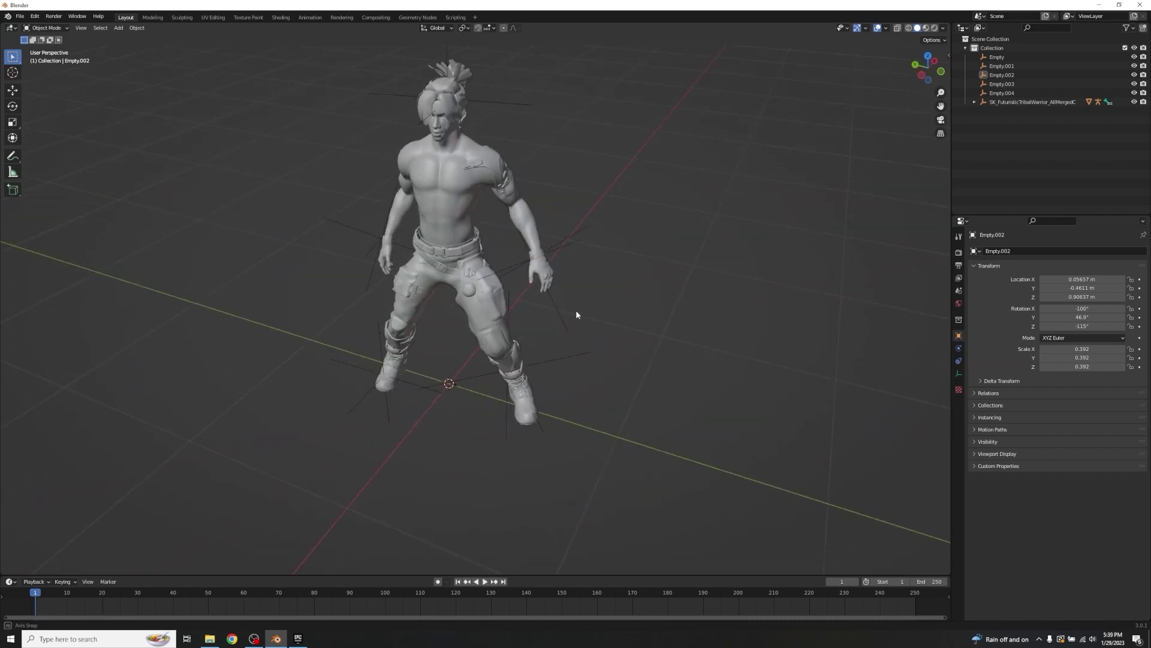
click(474, 116)
- Rotate the head empty Empty.004 until its X rotation reads -23.9°, then deselect it
middle_drag(514, 119, 514, 200)
key(r)
key(z)
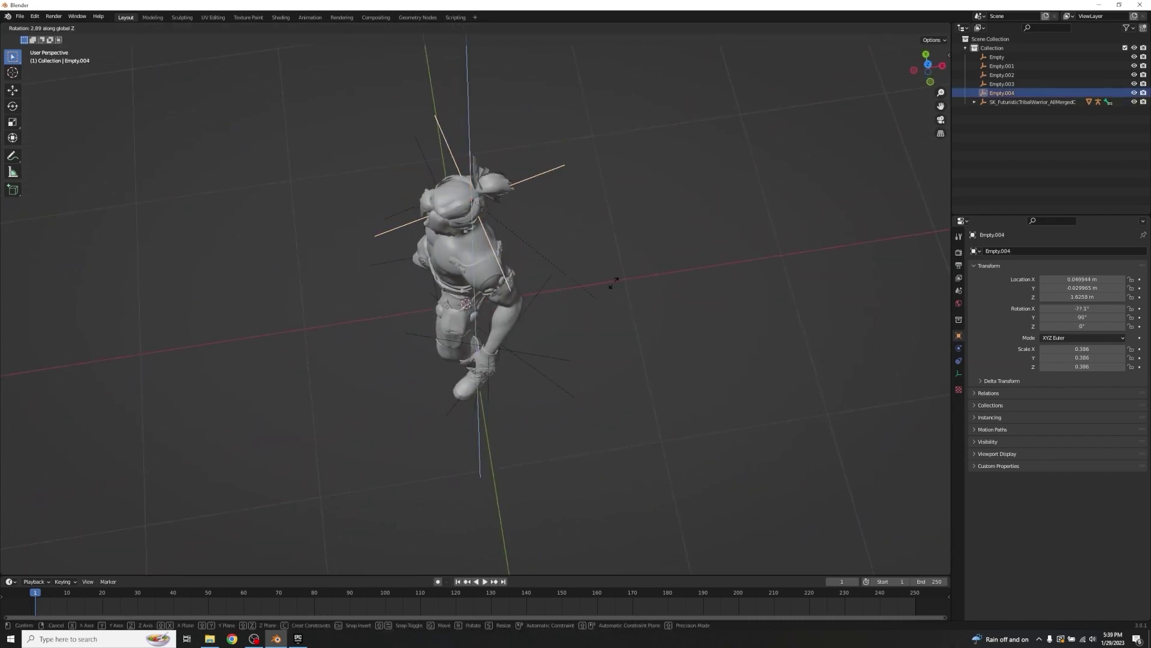
click(579, 176)
mouse_move(576, 174)
middle_down()
mouse_move(652, 121)
mouse_move(640, 106)
mouse_move(327, 118)
mouse_move(231, 105)
mouse_move(573, 188)
mouse_move(398, 172)
mouse_move(594, 188)
middle_up()
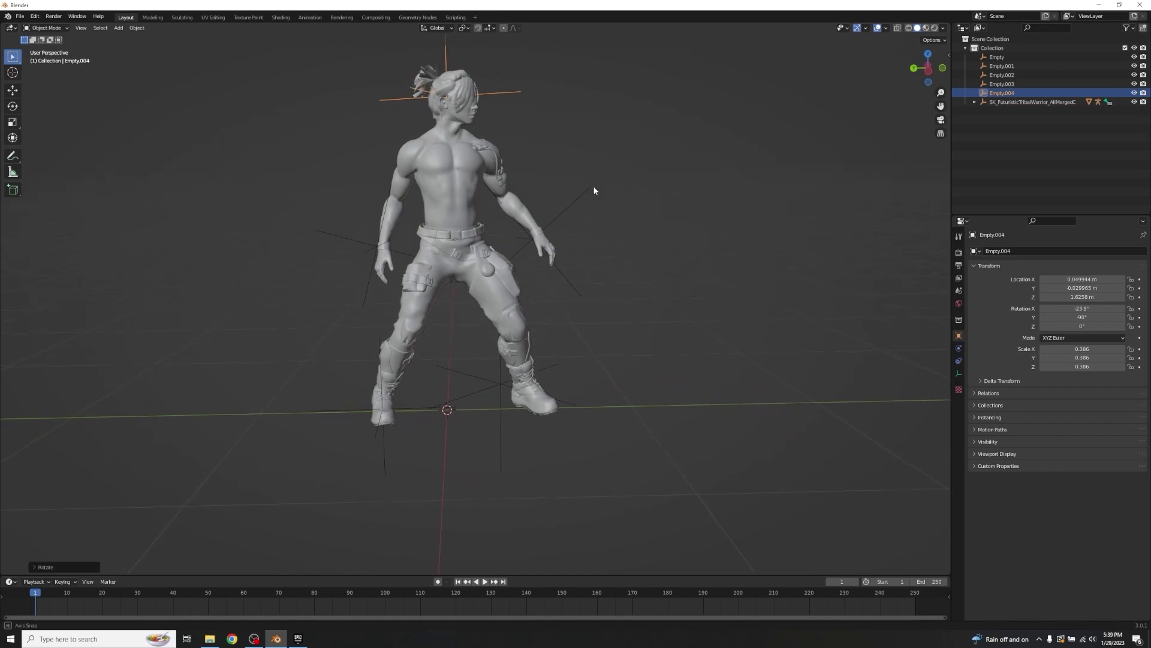
click(594, 191)
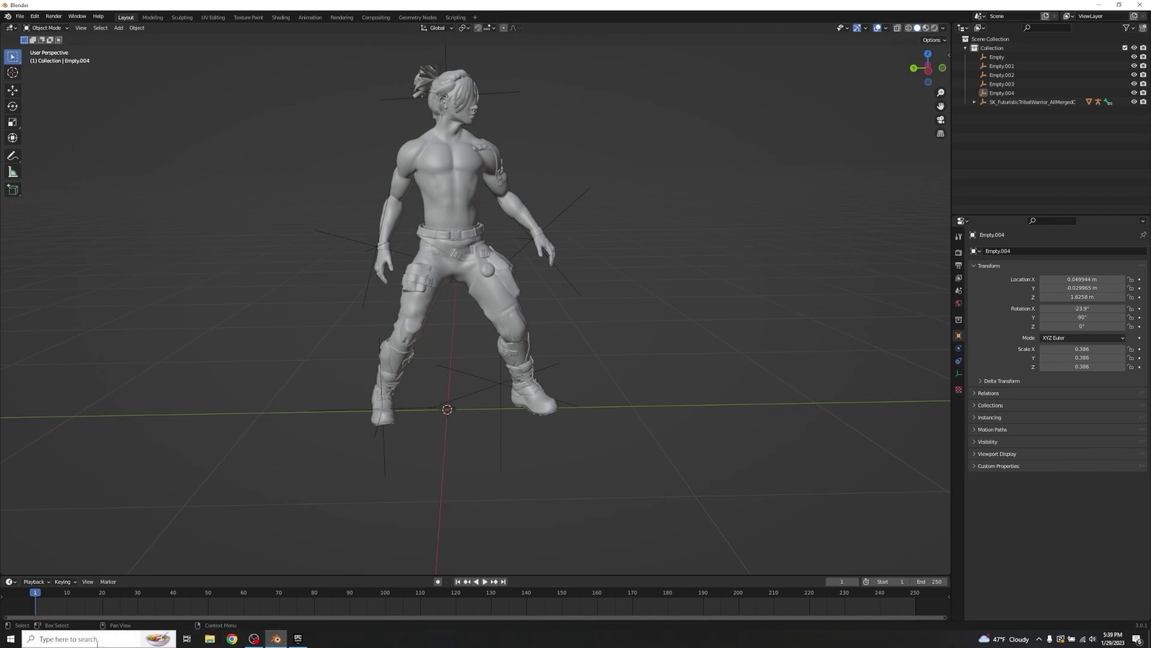
- Launch Blender, open WeaponAssets.blend, and switch from Pose Mode to Object Mode
click(108, 635)
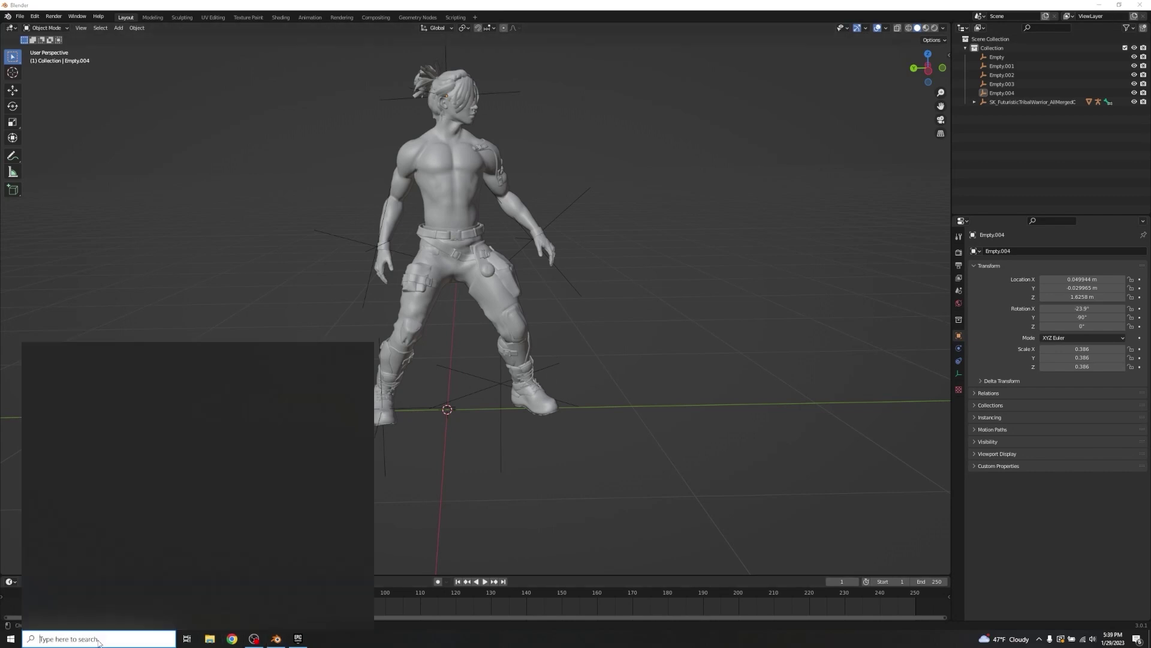
text(blende)
key(Escape)
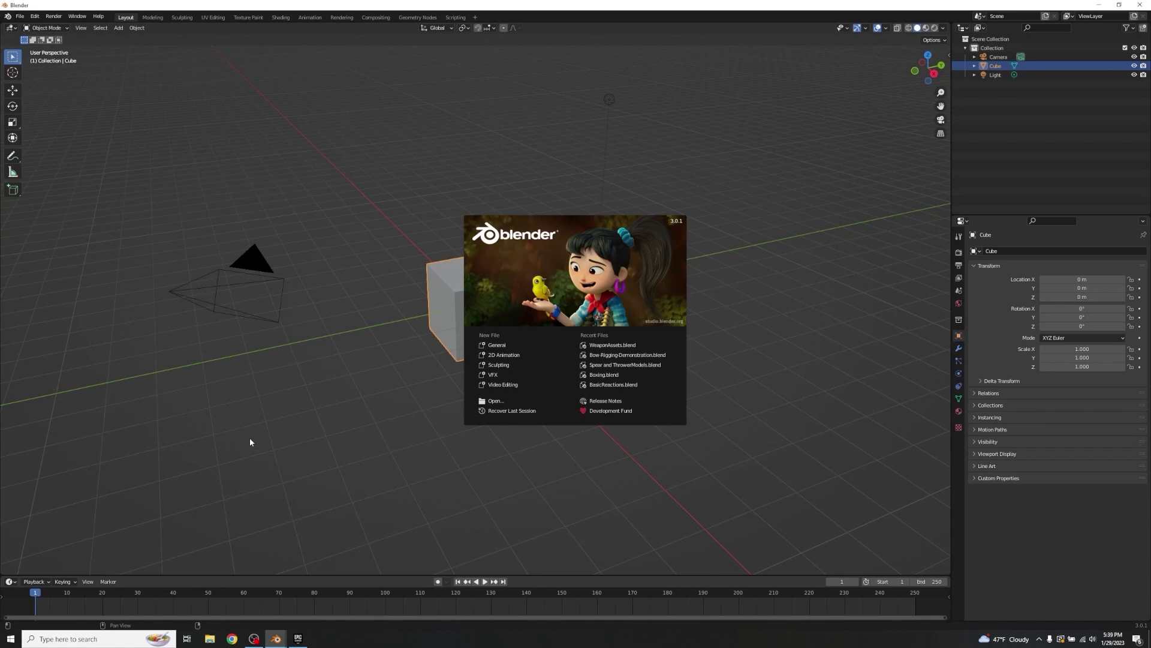
click(606, 346)
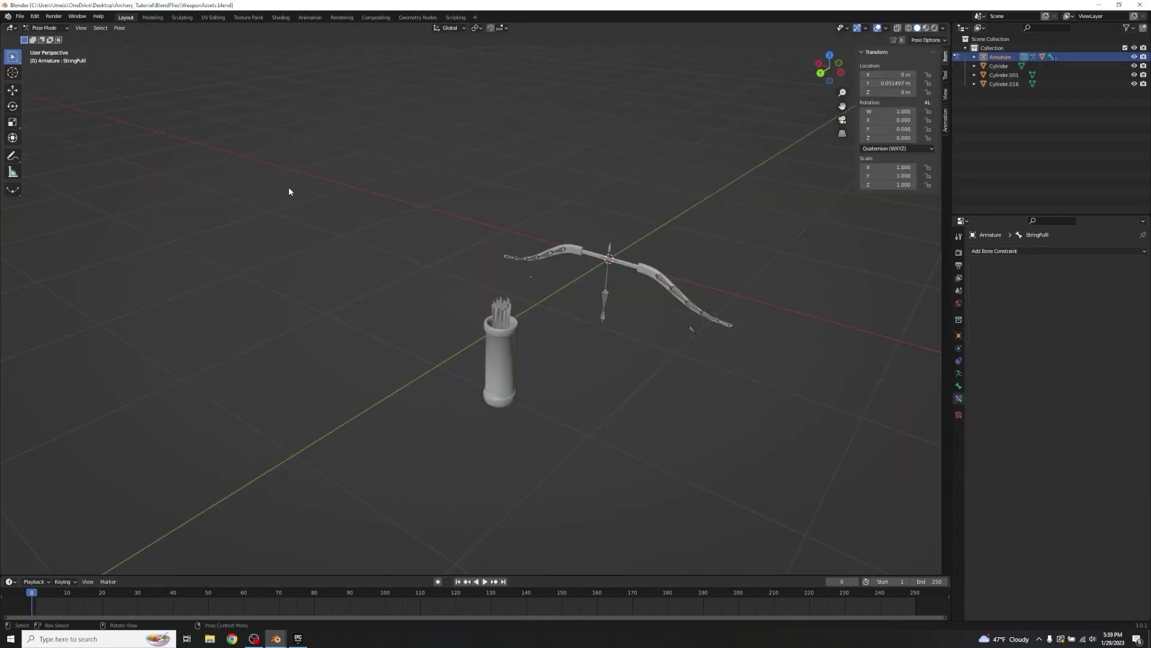
key(ctrl+Tab)
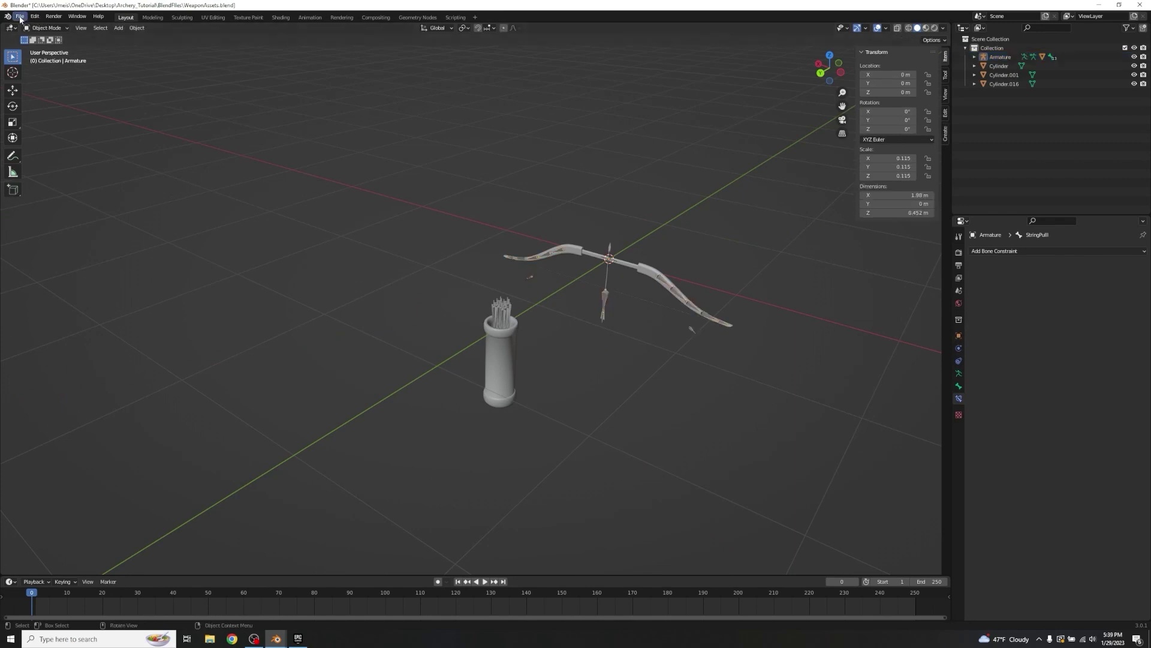
- Start an FBX export and set geometry Smoothing to Face
click(20, 17)
mouse_move(42, 147)
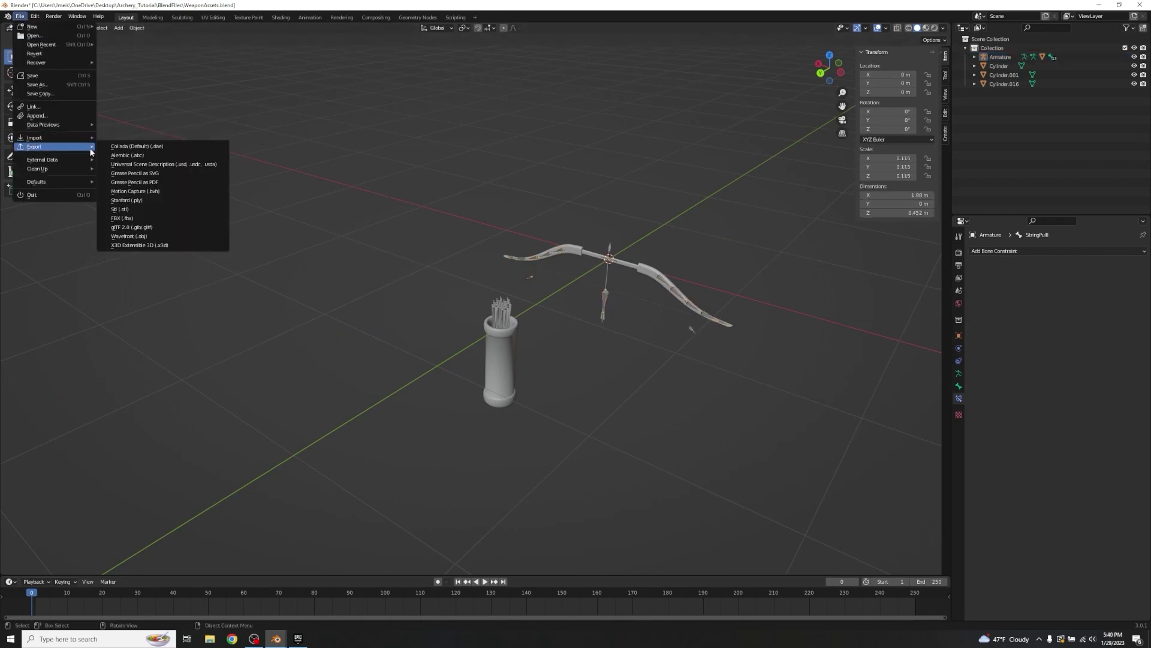
click(123, 219)
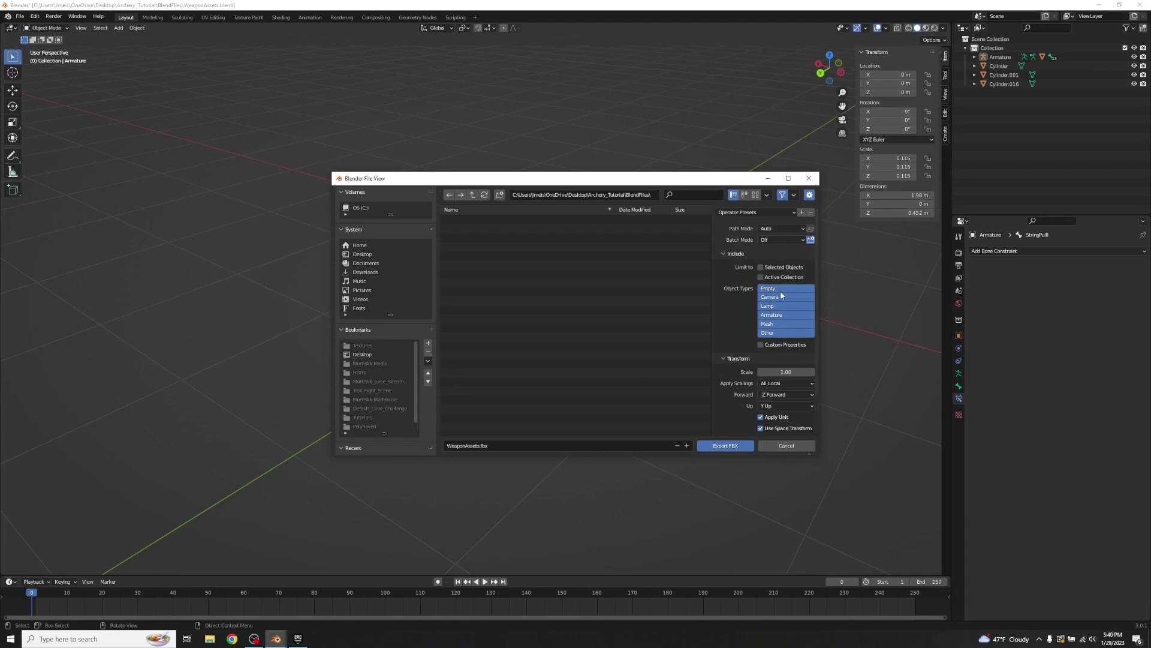
scroll(784, 288, down, 2)
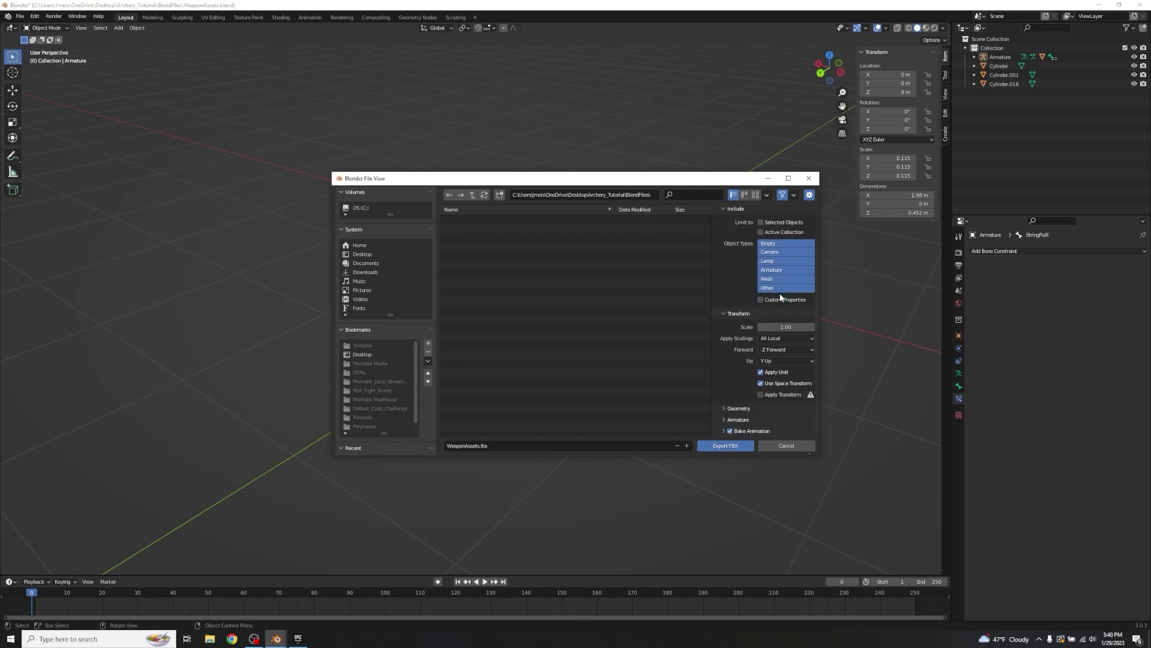
click(725, 409)
scroll(751, 385, down, 3)
click(776, 362)
click(763, 392)
- Disable Bake Animation and export as WeaponAssets.fbx into Desktop > Archery_Tutorial
click(724, 419)
scroll(758, 399, down, 3)
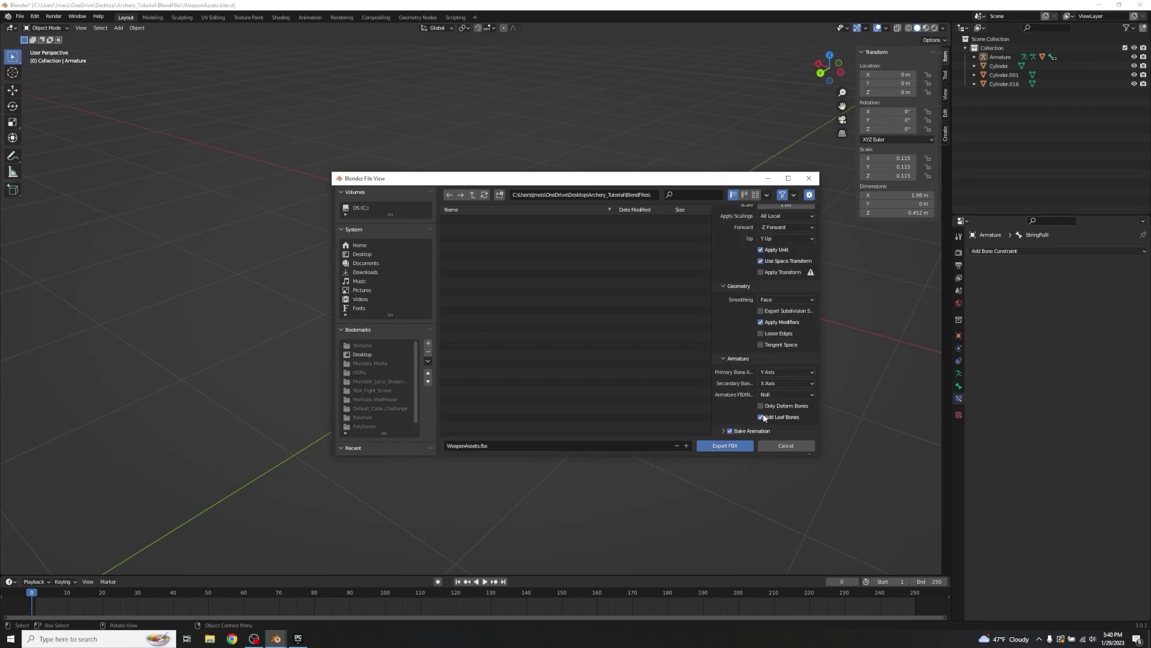
click(725, 359)
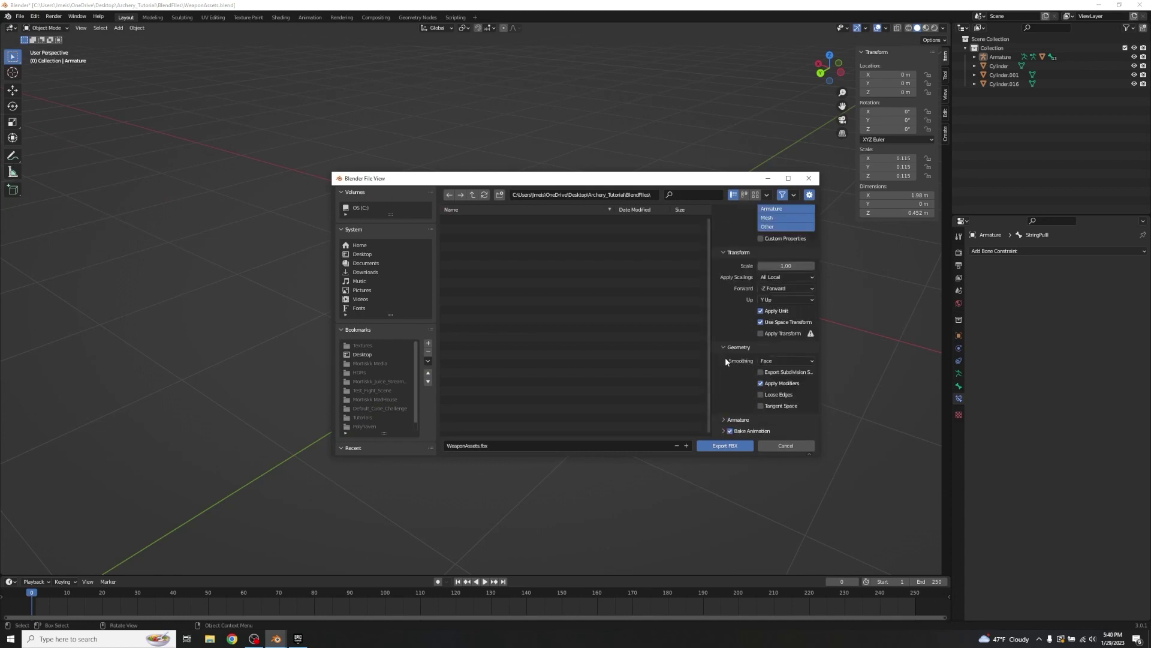
click(730, 431)
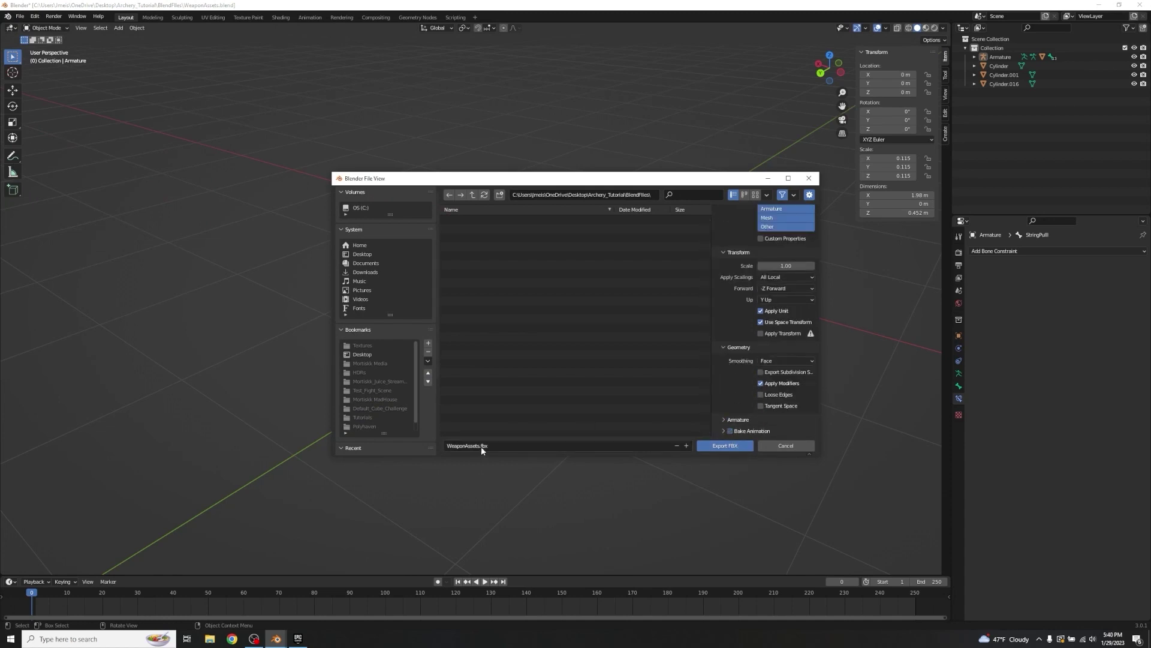
click(363, 254)
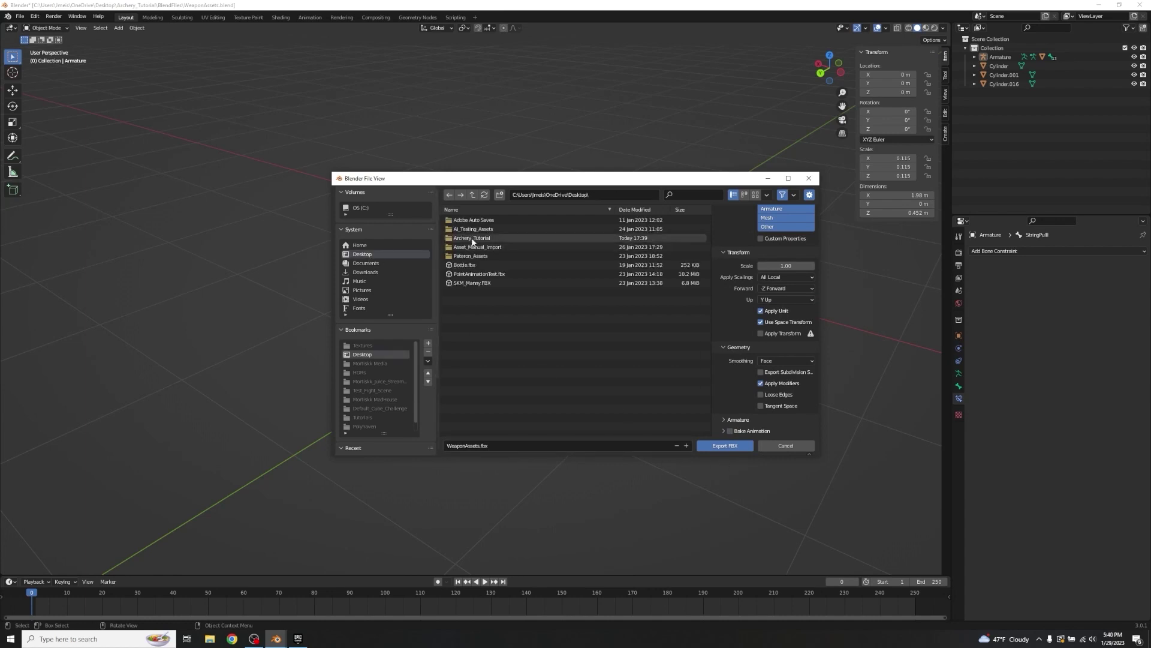
double_click(473, 238)
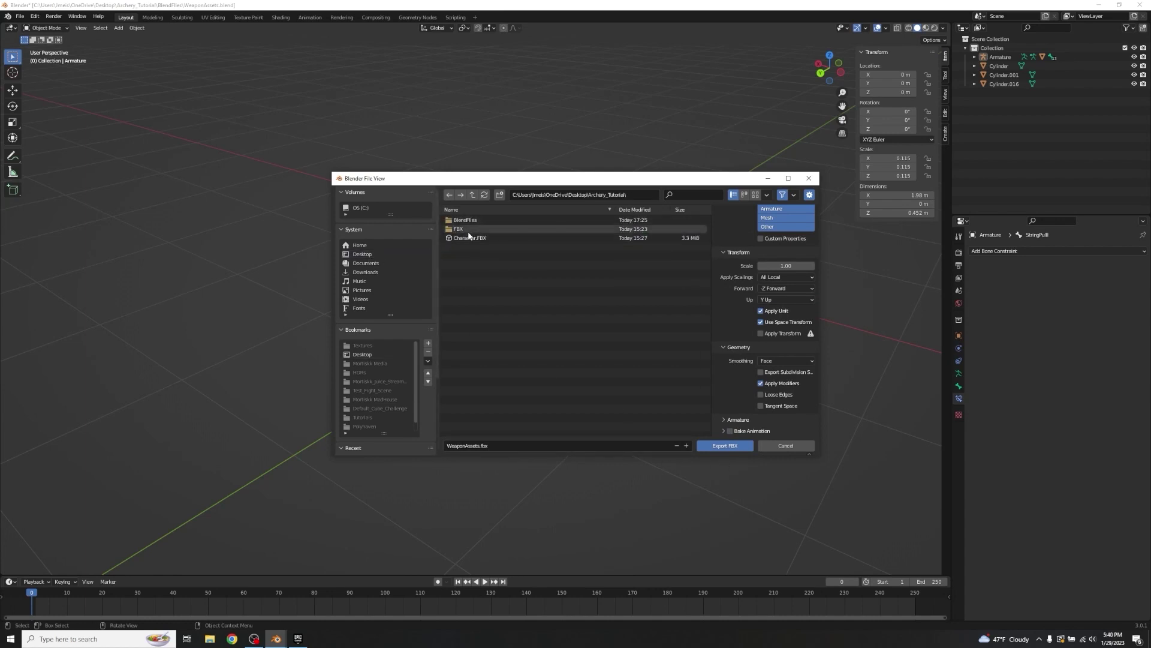
click(717, 447)
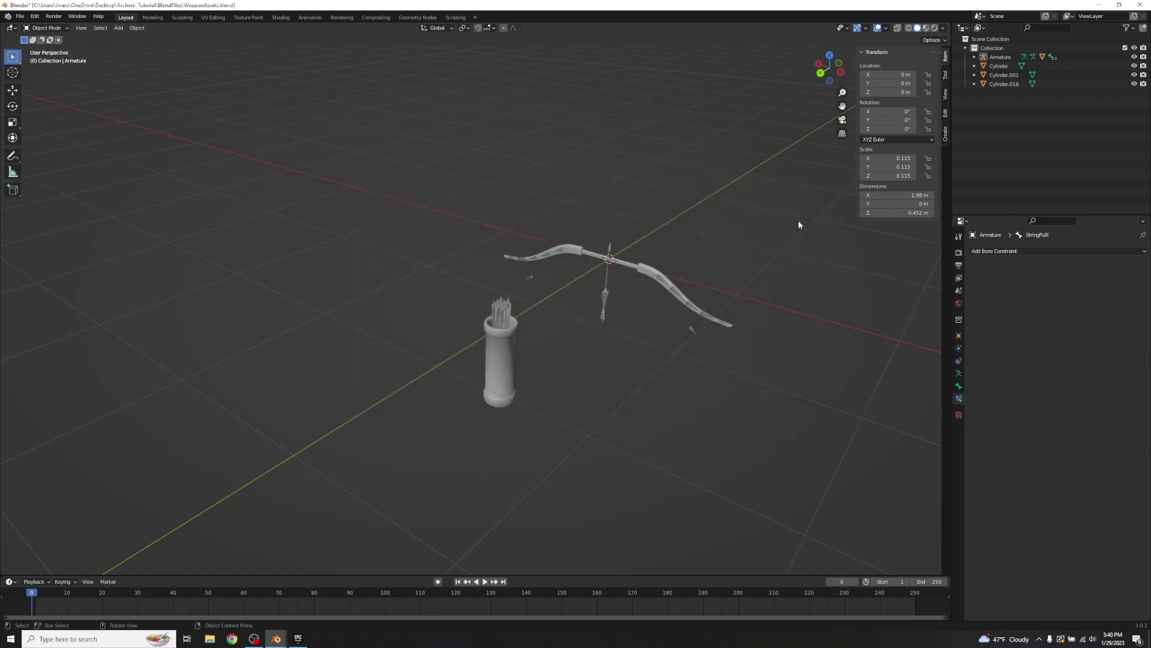
- Open the character scene without saving and import WeaponAssets.fbx into it
click(581, 335)
click(18, 16)
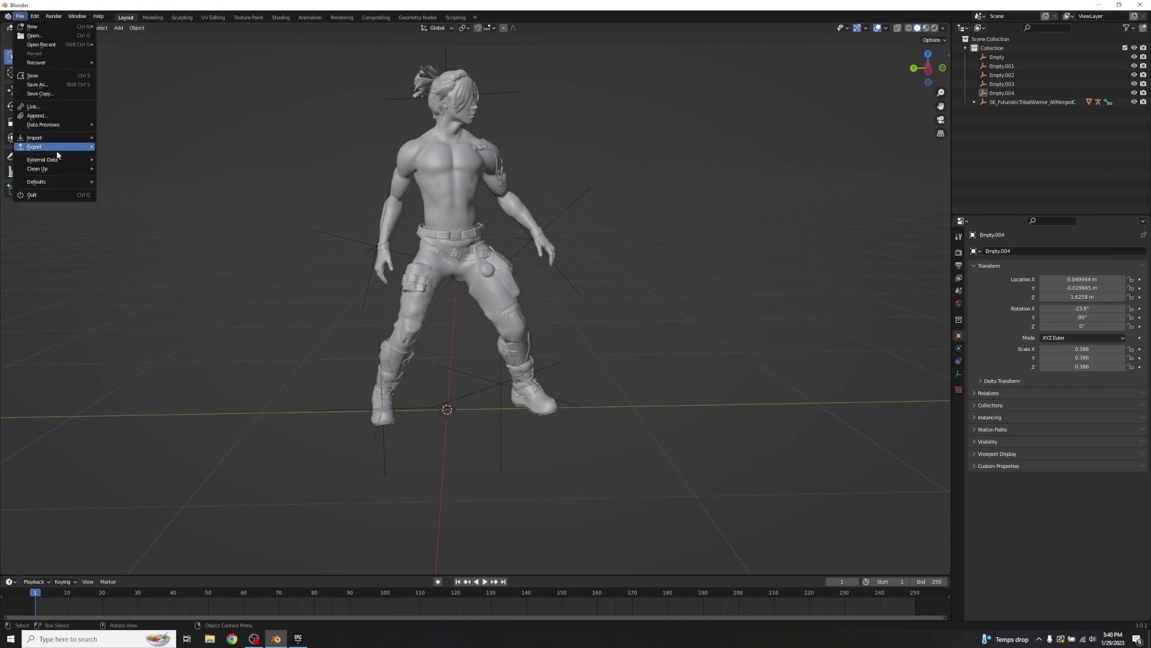
mouse_move(57, 137)
click(154, 205)
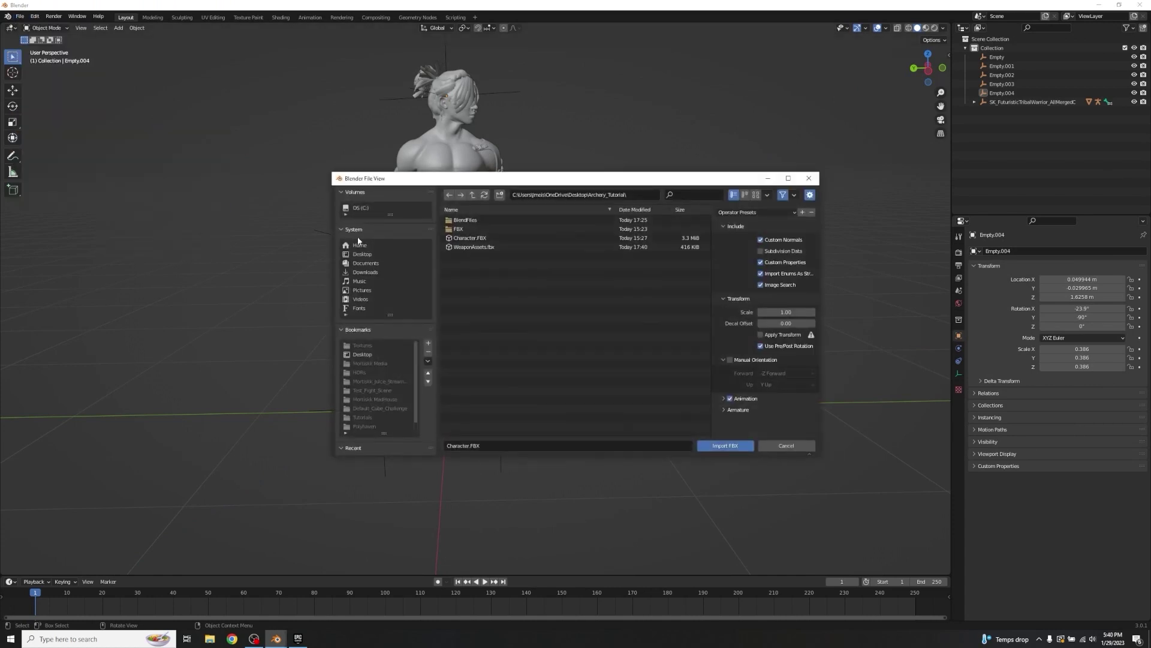
click(483, 247)
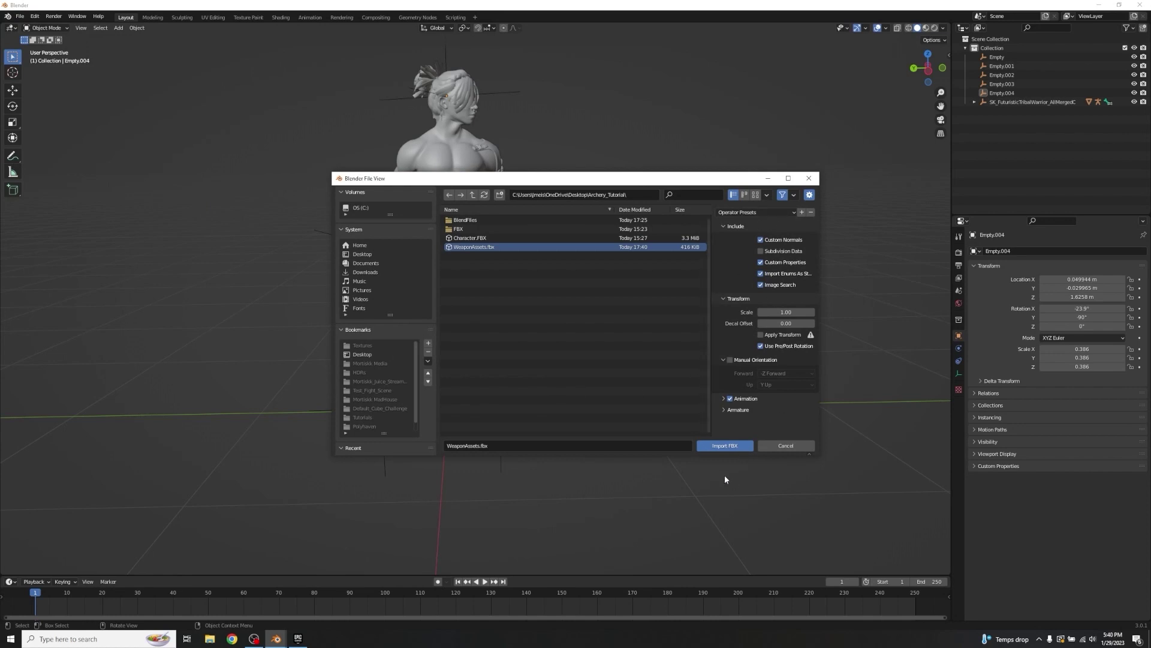
click(725, 445)
scroll(674, 417, down, 3)
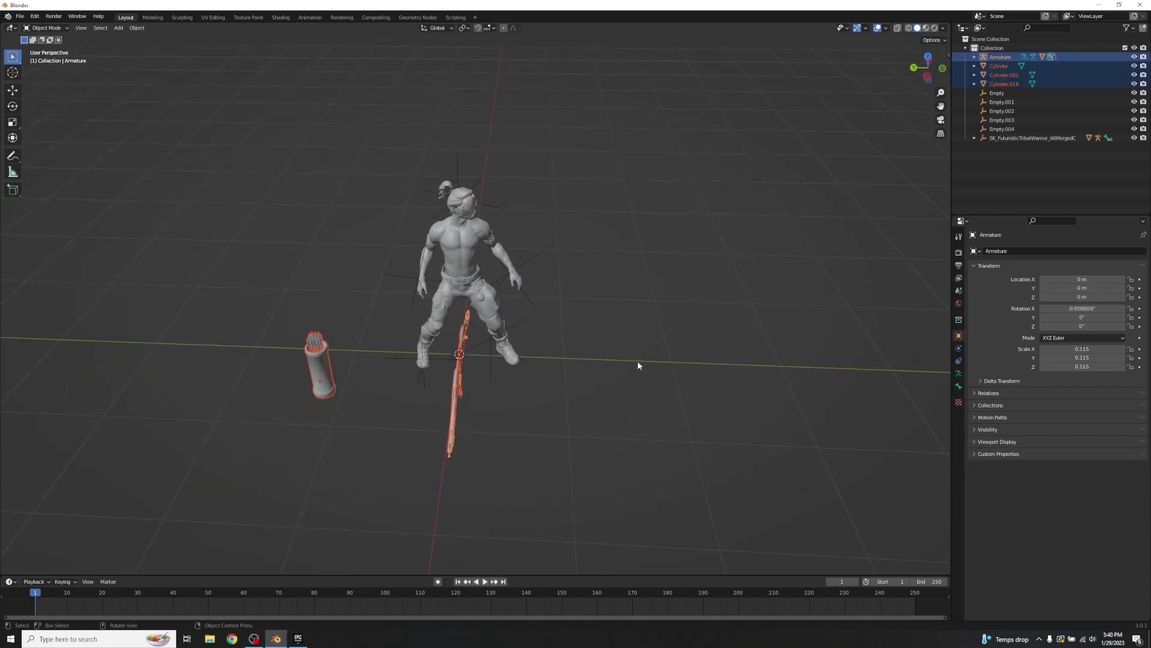
- Move the weapons aside along Y, then raise the bow armature beside the character
key(g)
key(y)
click(471, 323)
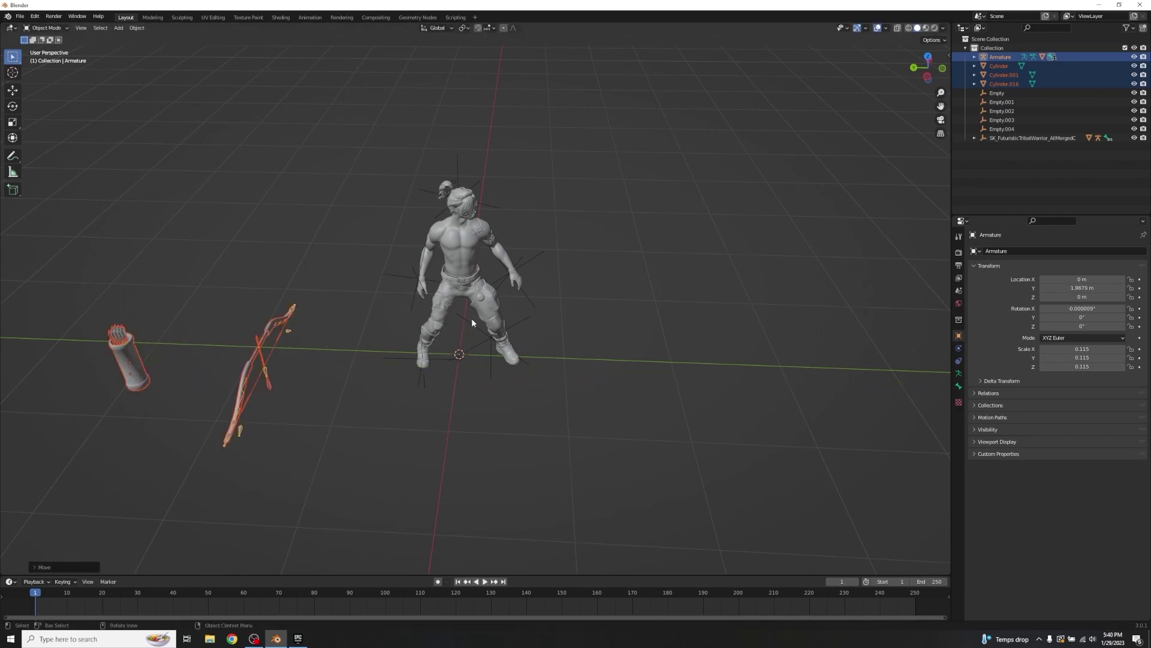
click(240, 430)
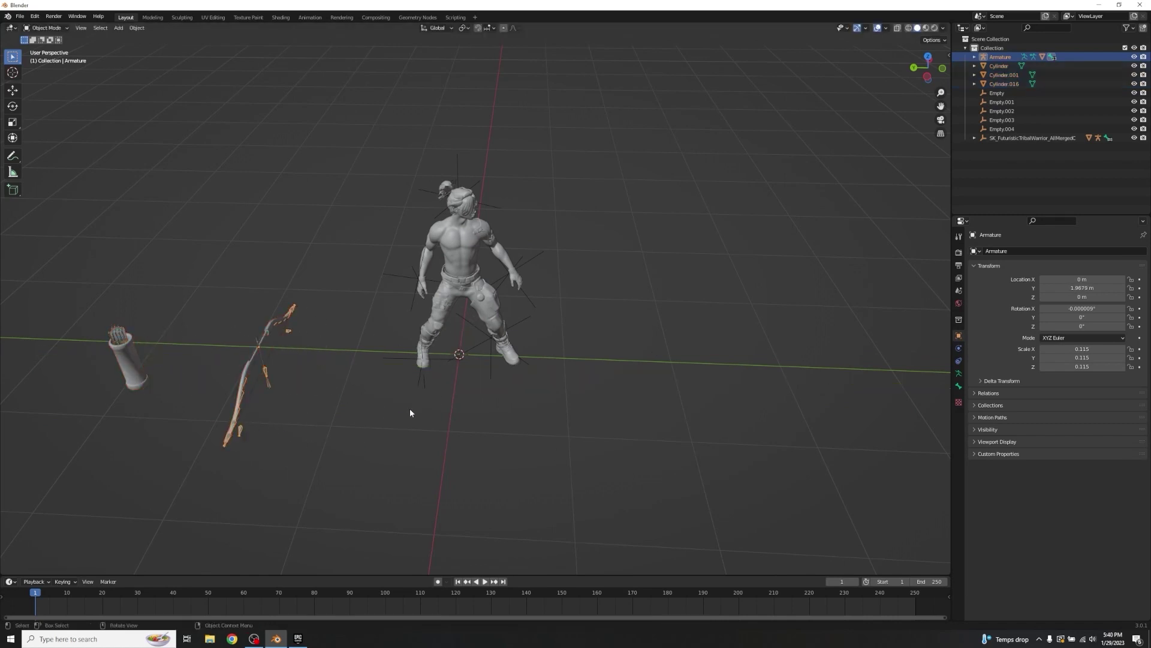
key(g)
key(z)
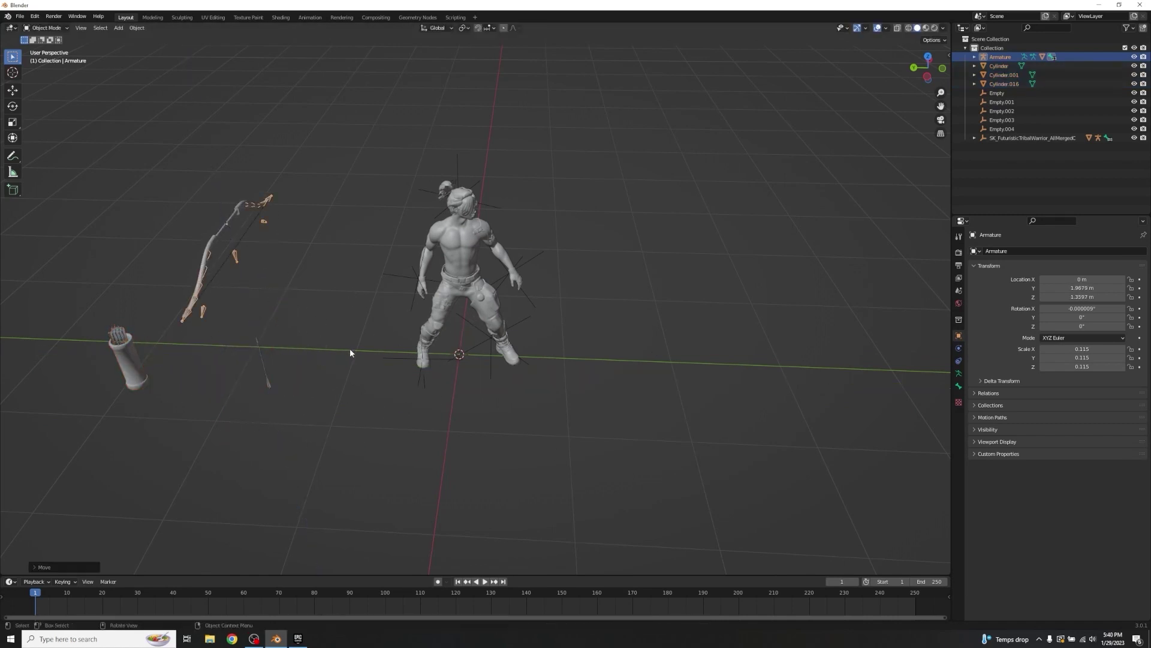
key(y)
click(664, 322)
- Rotate the bow 126° about the X axis to stand it upright
middle_drag(664, 323, 600, 258)
key(r)
key(x)
click(393, 284)
- Lower the bow slightly along the Z axis
scroll(626, 279, up, 4)
key(g)
key(z)
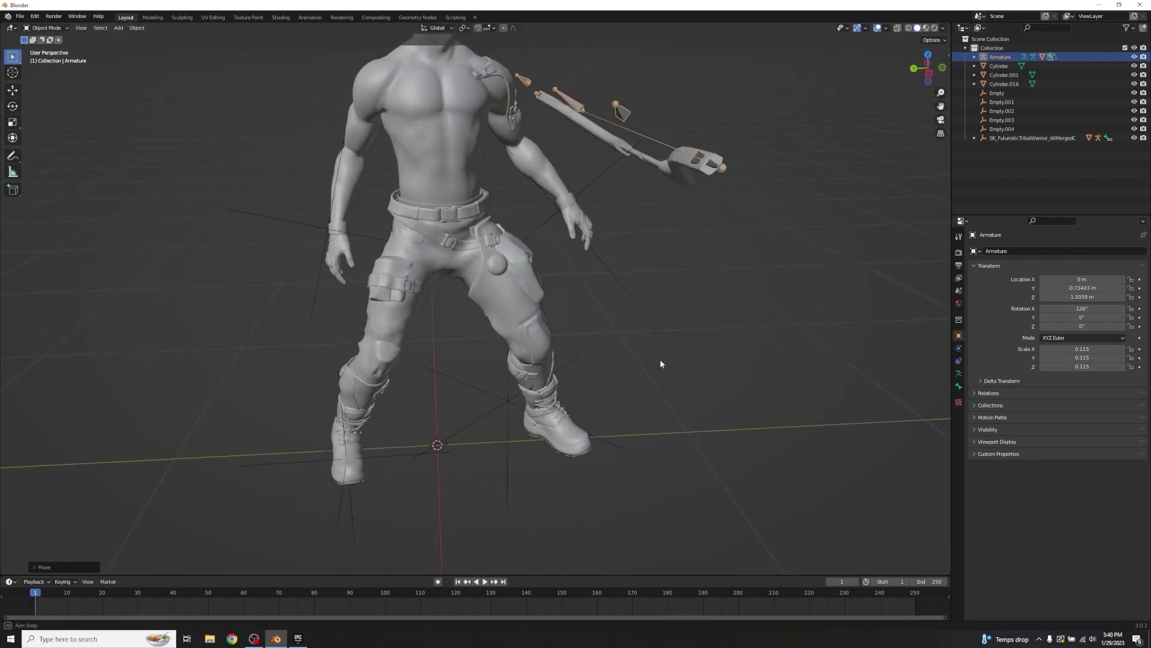
key(r)
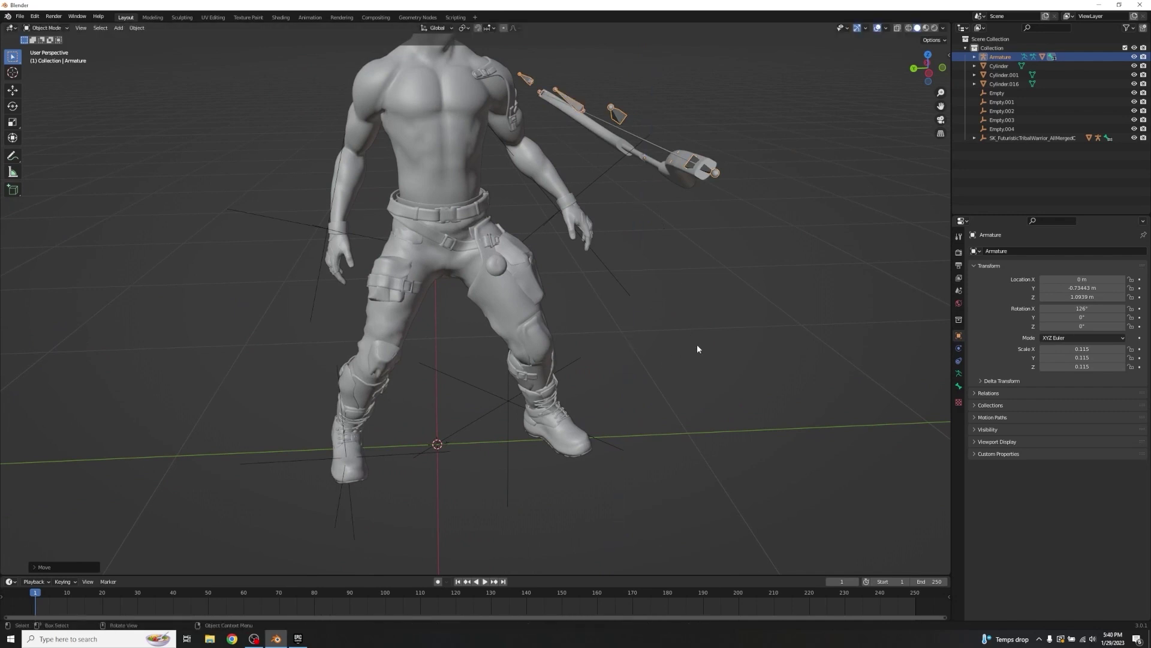
key(g)
key(z)
click(706, 400)
- Shift the bow along Y toward the character's hand
key(g)
key(x)
right_click(651, 398)
middle_drag(652, 400, 623, 403)
key(g)
key(y)
click(545, 385)
- Drop the bow a little lower and readjust its Y position near the hand
middle_drag(545, 383, 572, 273)
key(g)
key(z)
click(513, 332)
middle_drag(481, 183, 567, 224)
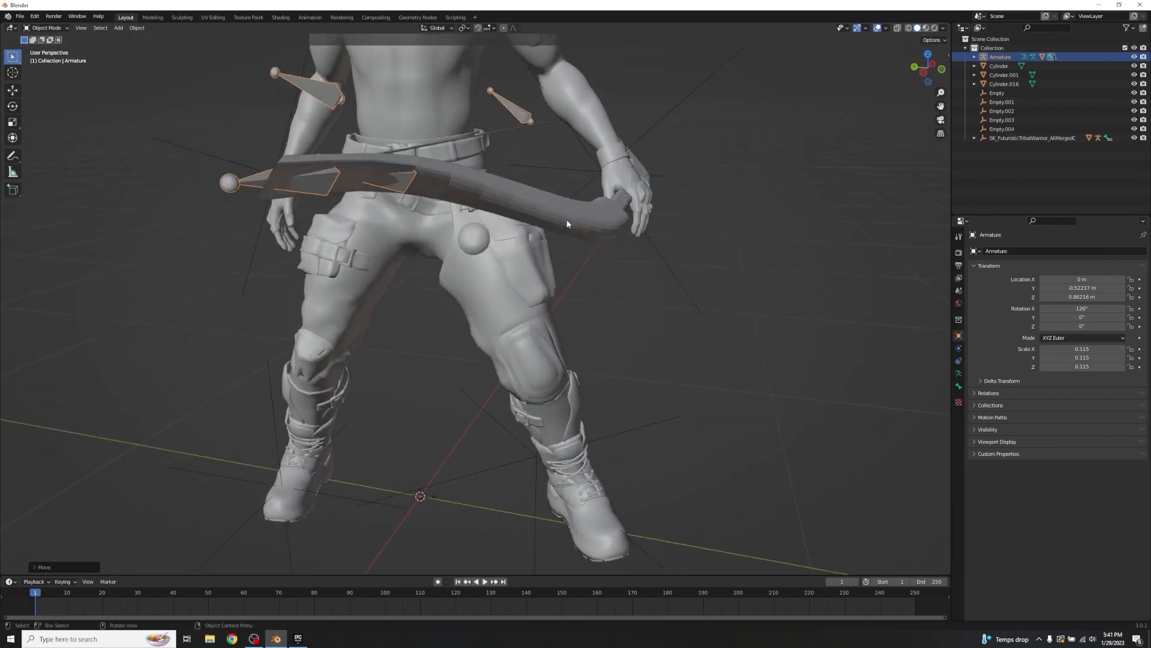
middle_drag(690, 235, 736, 214)
key(g)
key(z)
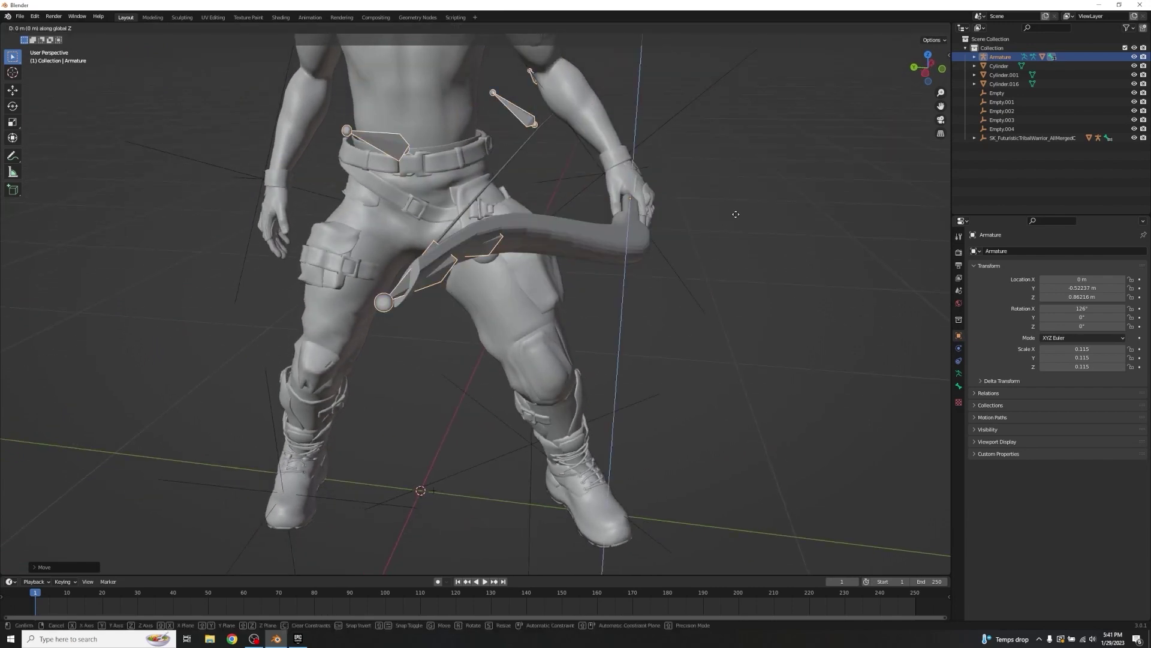
key(y)
click(729, 209)
- Tilt the bow further about X to 134°
key(c)
middle_drag(780, 198, 664, 279)
scroll(721, 220, down, 3)
key(r)
key(x)
click(745, 250)
- Temporarily hide the bow armature to inspect the hand, then unhide it
scroll(741, 218, up, 4)
middle_drag(672, 260, 686, 200)
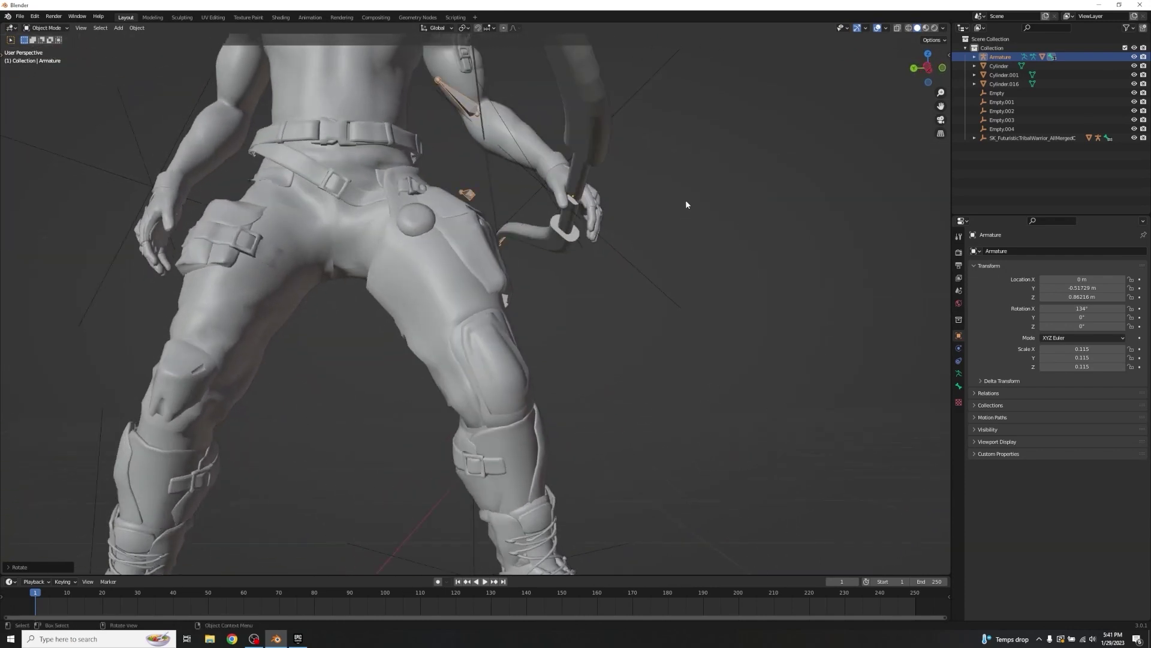
key(h)
key(x)
click(686, 200)
middle_drag(732, 136, 633, 167)
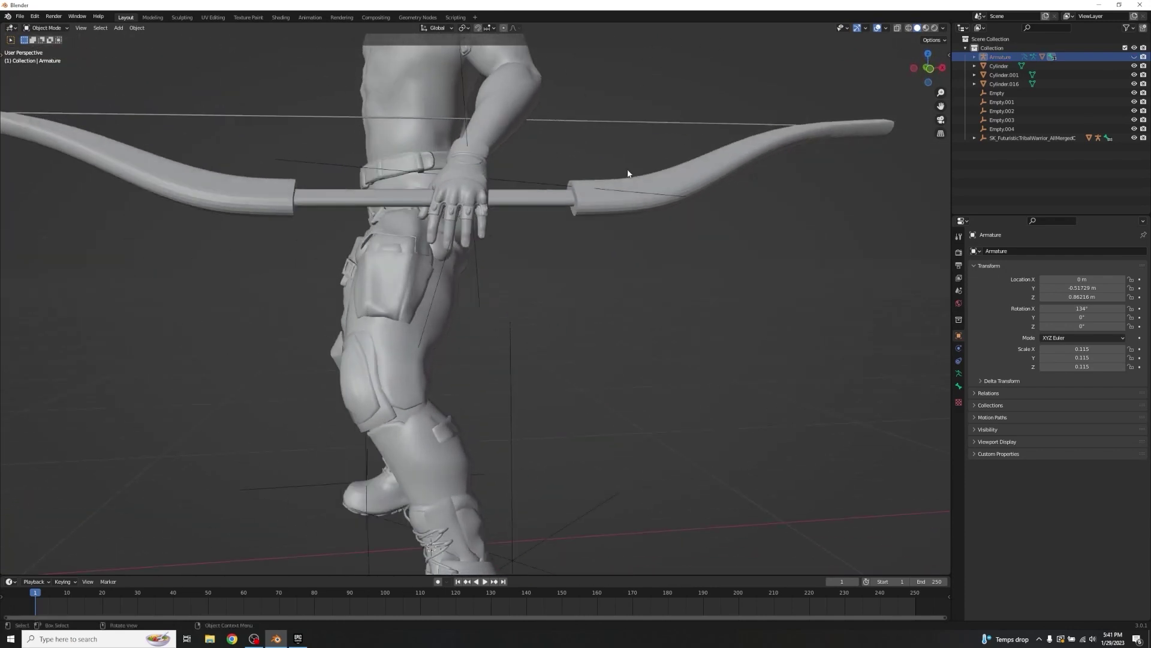
scroll(444, 279, down, 3)
key(alt+h)
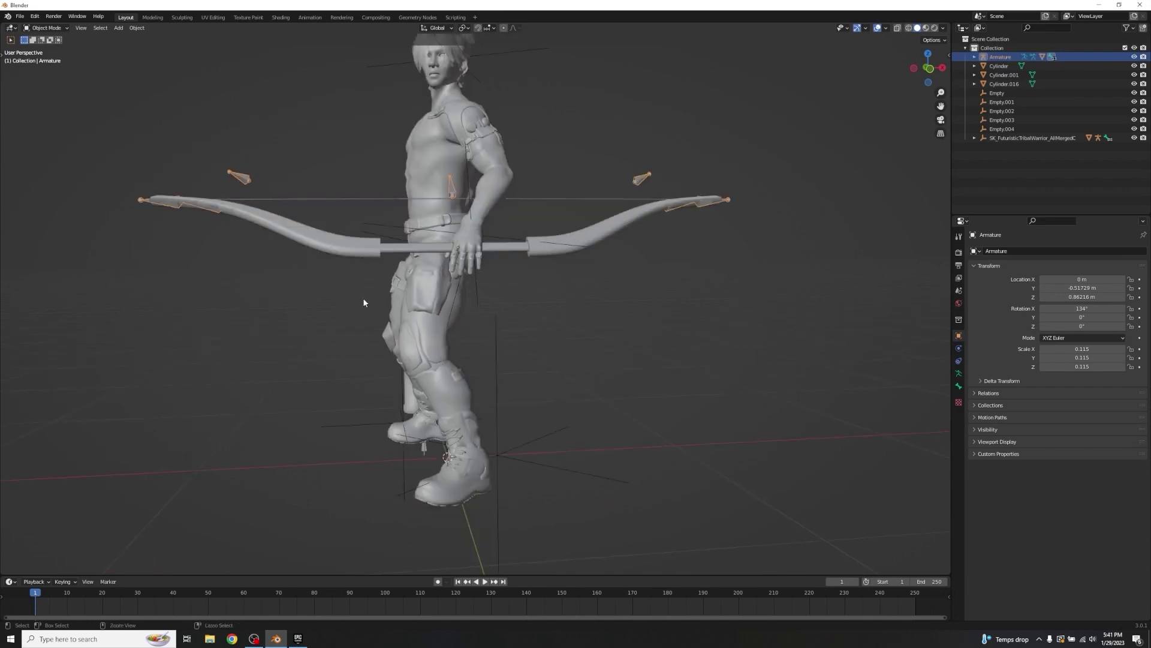
middle_drag(458, 282, 484, 279)
scroll(484, 278, up, 4)
middle_drag(407, 276, 720, 264)
- Nudge the bow along X to -0.0548 m so the grip sits in the palm
key(g)
key(x)
click(700, 260)
middle_drag(699, 260, 585, 255)
key(g)
key(x)
click(625, 227)
scroll(509, 201, up, 4)
scroll(583, 262, down, 2)
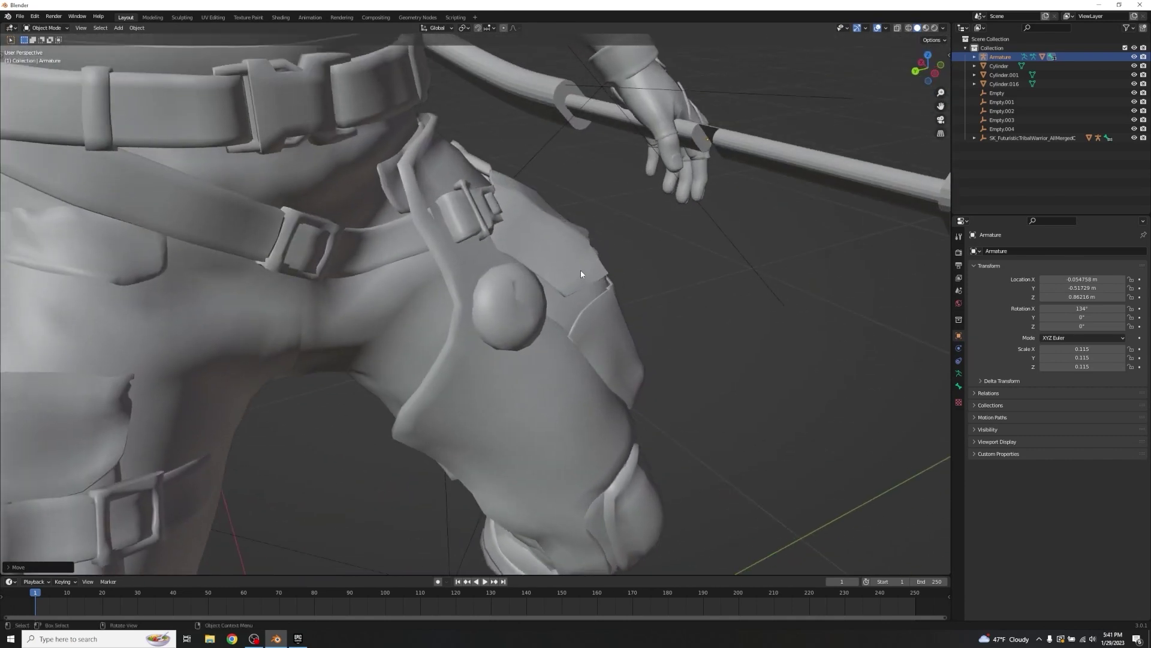
scroll(580, 269, down, 4)
middle_drag(664, 261, 617, 259)
scroll(564, 199, down, 5)
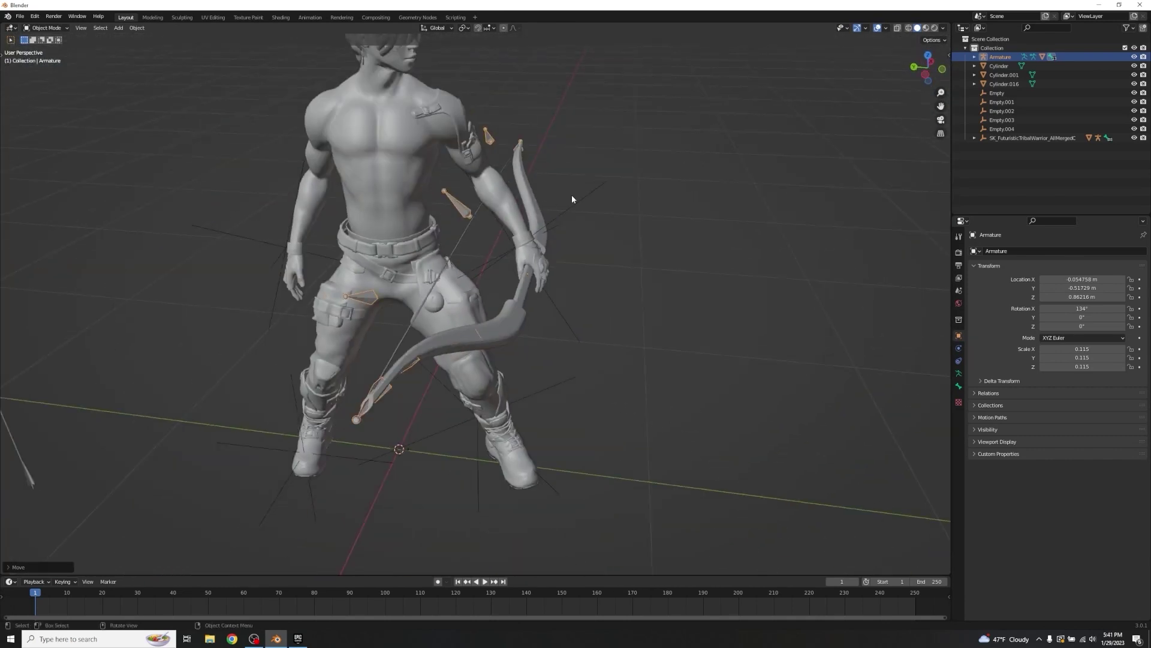
- Parent the bow armature to Empty.002 using Object parenting
click(578, 206)
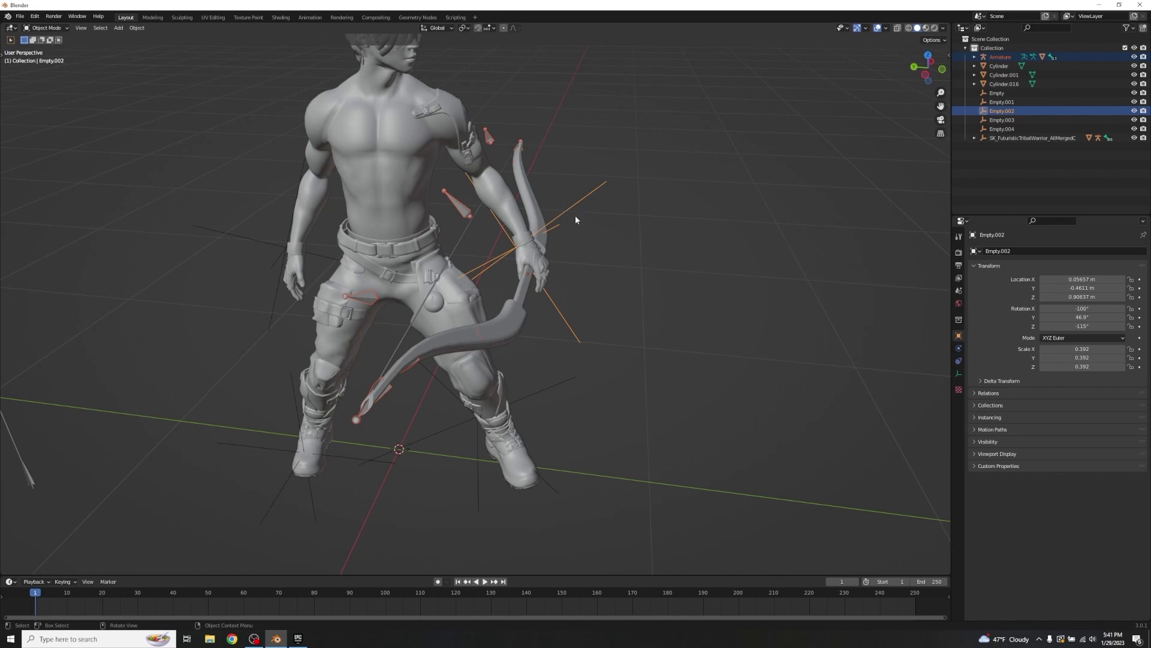
key(ctrl+p)
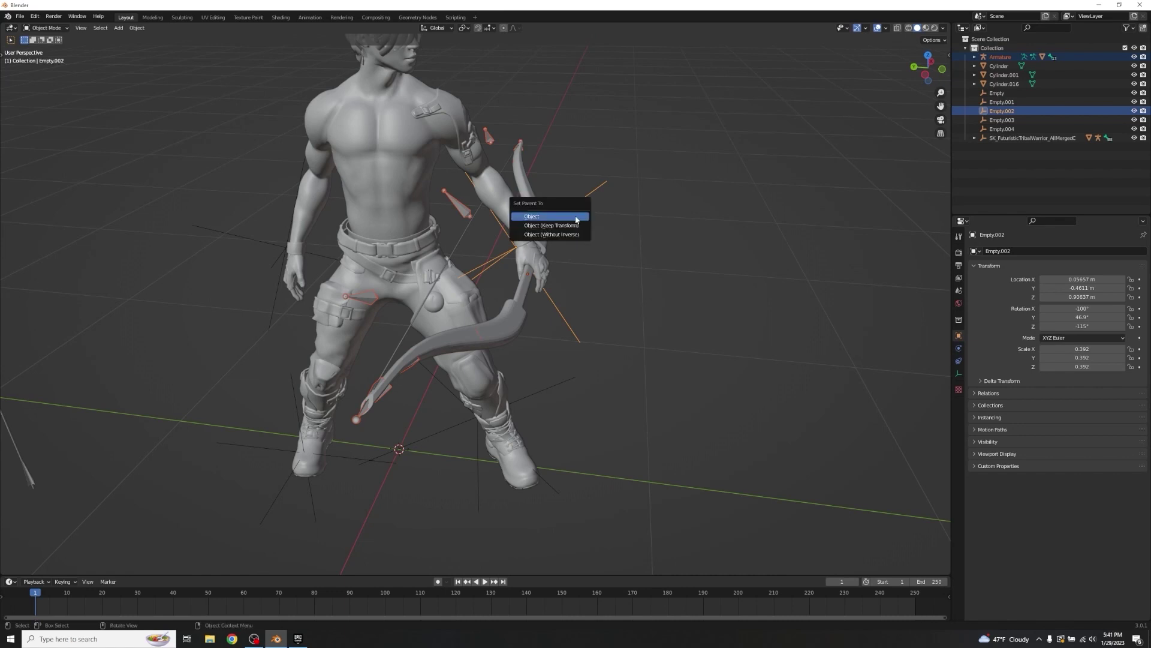
click(576, 217)
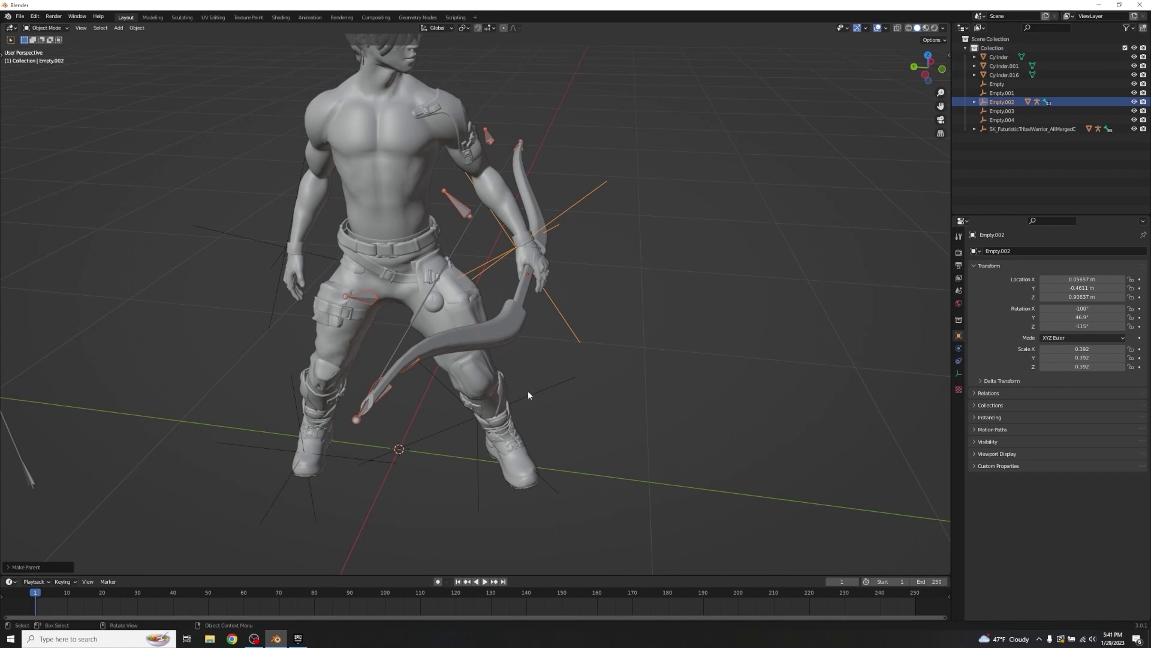
middle_drag(529, 395, 584, 351)
- Test-move Empty.002 vertically to confirm the bow follows, then cancel the move
key(g)
key(z)
right_click(603, 326)
click(692, 228)
click(577, 182)
key(g)
key(z)
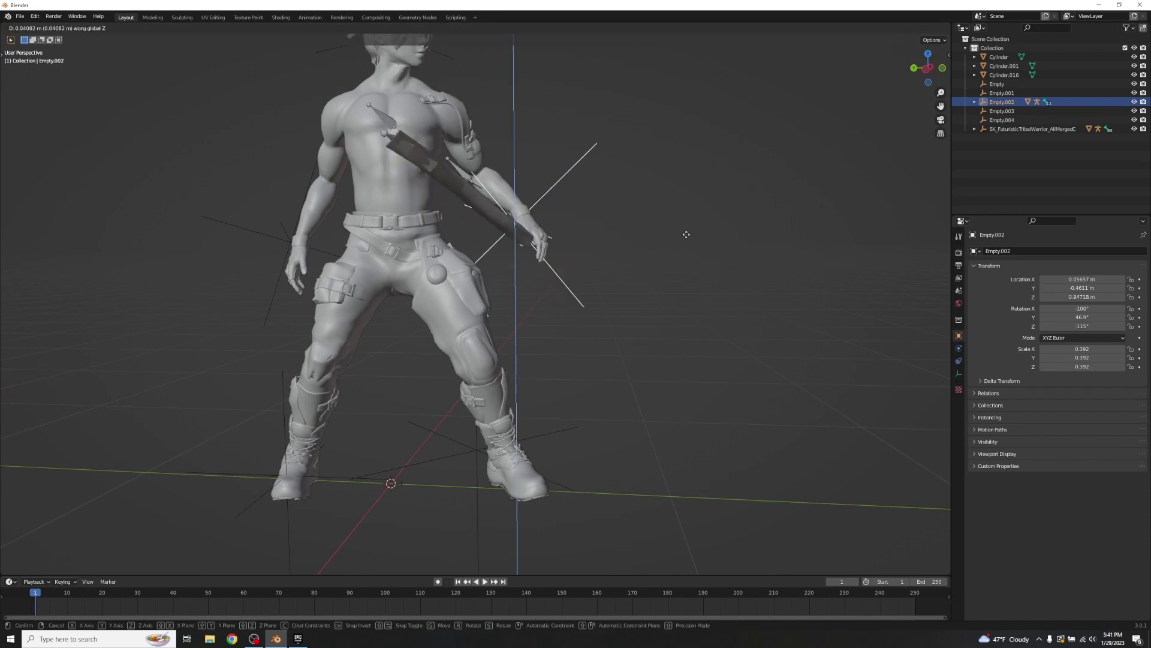
key(Escape)
- Select the Cylinder object from a wider front view
middle_drag(632, 393, 598, 391)
scroll(397, 347, down, 3)
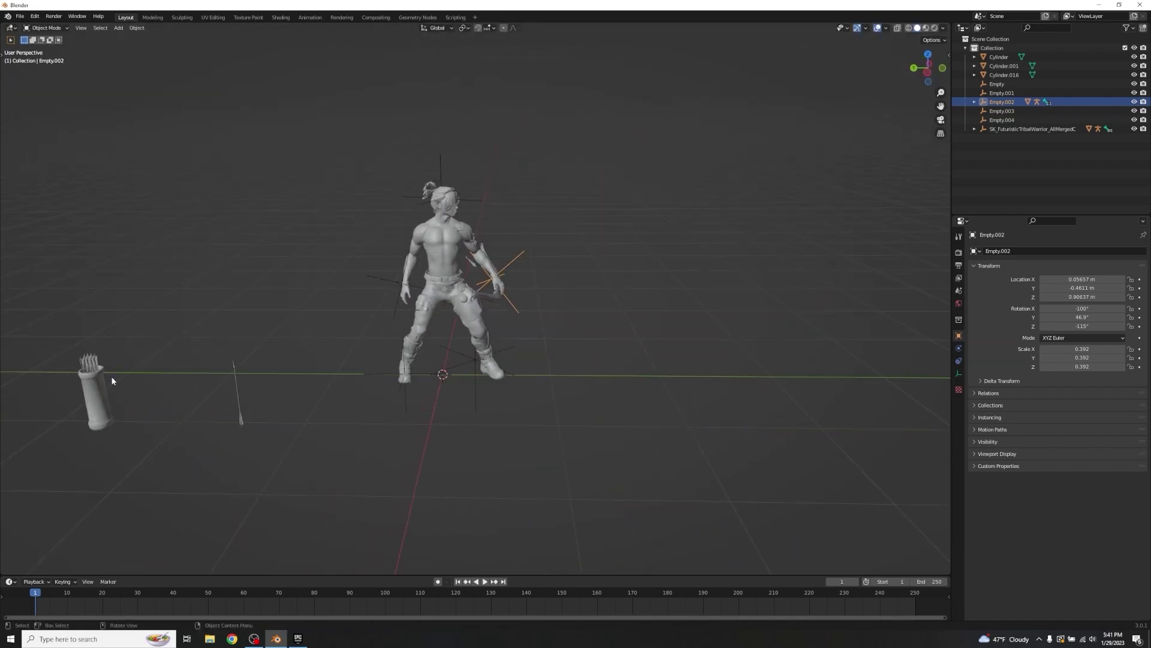
click(102, 390)
- Move the Cylinder along Y beside the character and raise it along Z
key(g)
key(x)
key(y)
click(466, 392)
key(g)
key(z)
click(573, 277)
middle_drag(580, 279, 501, 301)
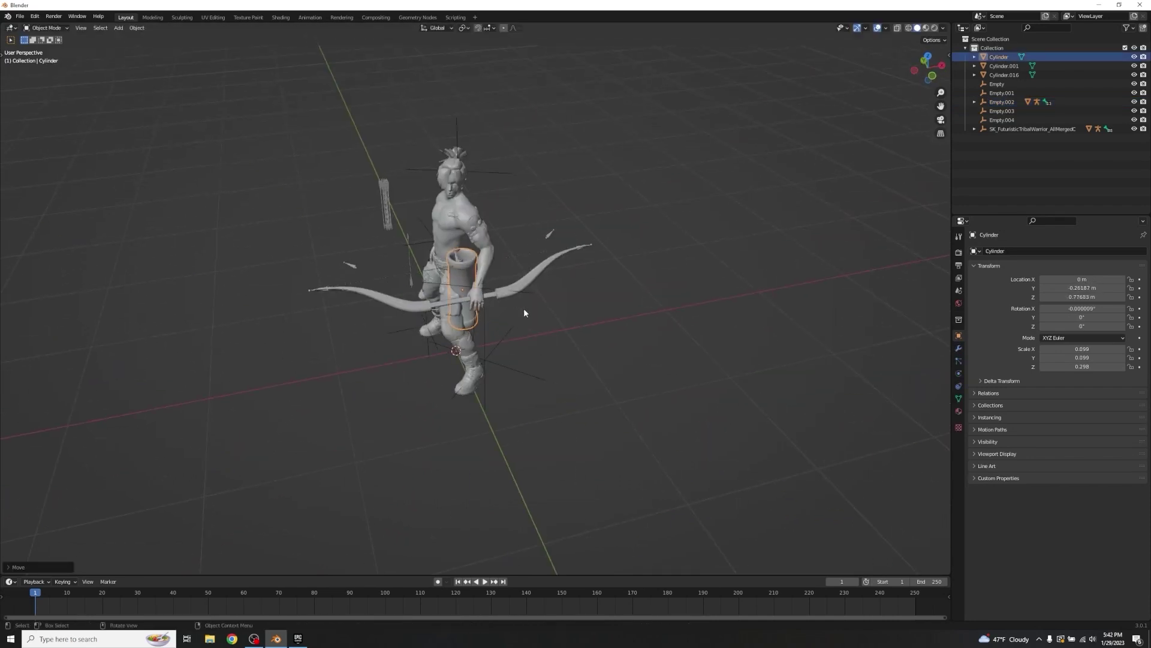
- Tilt the Cylinder -51° about Y and shift it along X
key(r)
key(y)
click(520, 247)
key(g)
key(x)
middle_drag(571, 294, 675, 295)
click(738, 253)
- Raise the Cylinder to about 0.881 m and nudge it along Y
key(g)
key(z)
click(663, 265)
scroll(659, 288, up, 8)
key(g)
key(z)
click(629, 257)
key(g)
key(y)
click(637, 255)
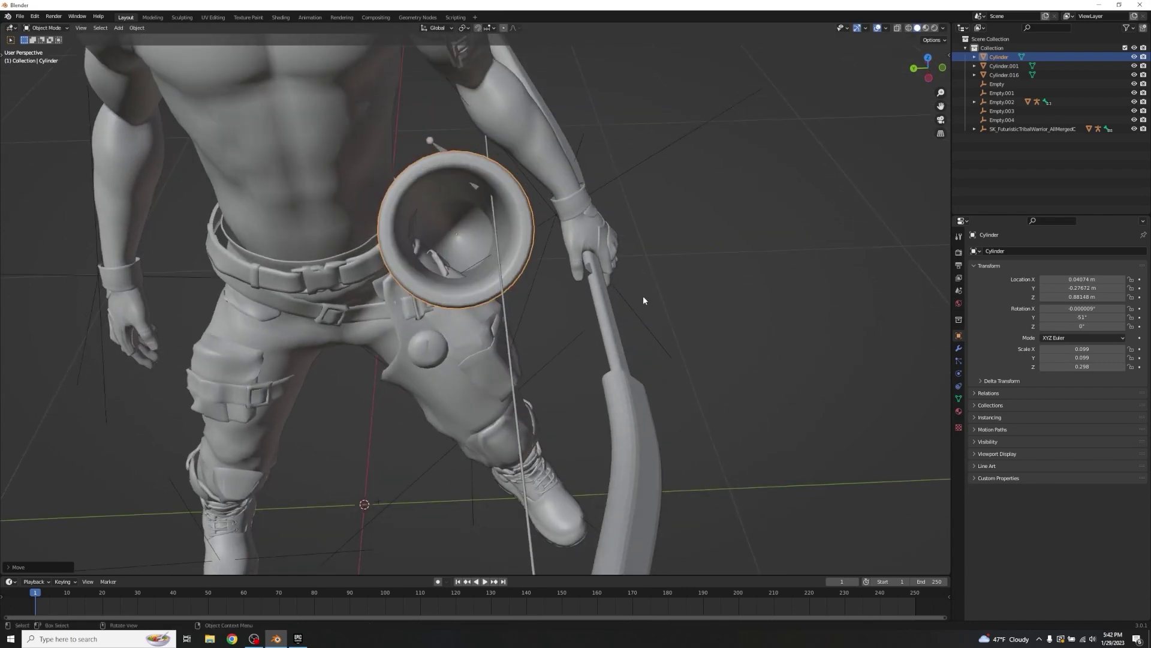
- Flatten the Cylinder into an oval ring by scaling it on Y to 0.063
key(s)
key(y)
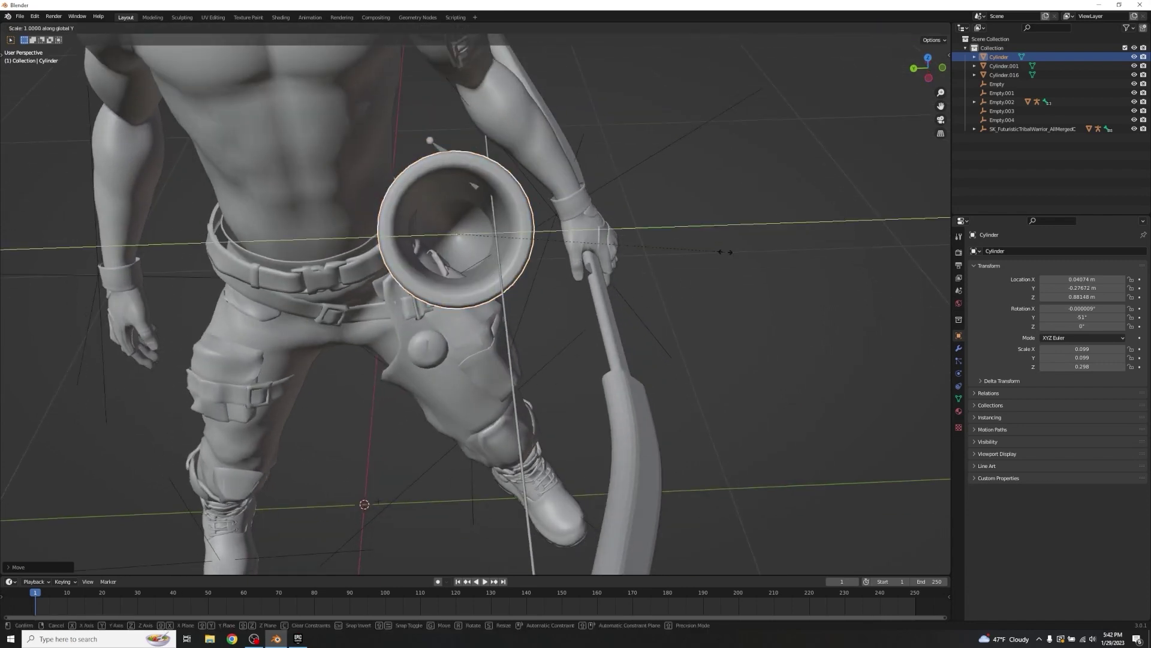
click(623, 248)
key(s)
key(y)
click(674, 232)
middle_drag(674, 232, 680, 235)
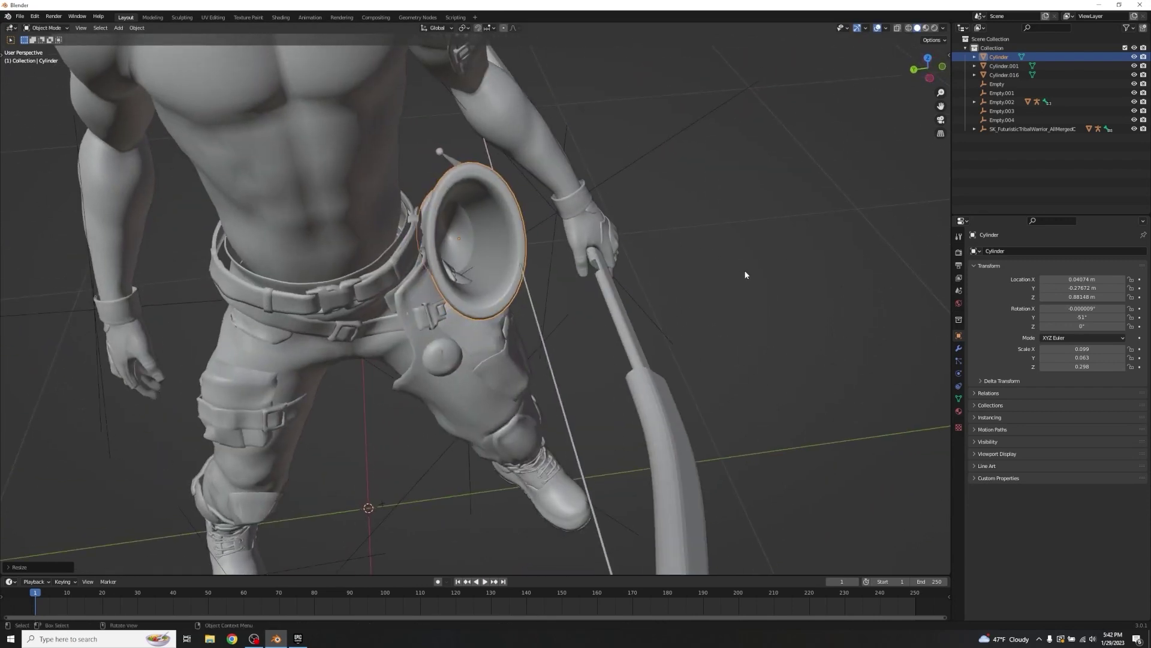
- Tilt the ring around its own Z axis to angle it against the hip
key(r)
key(y)
right_click(750, 237)
key(s)
key(y)
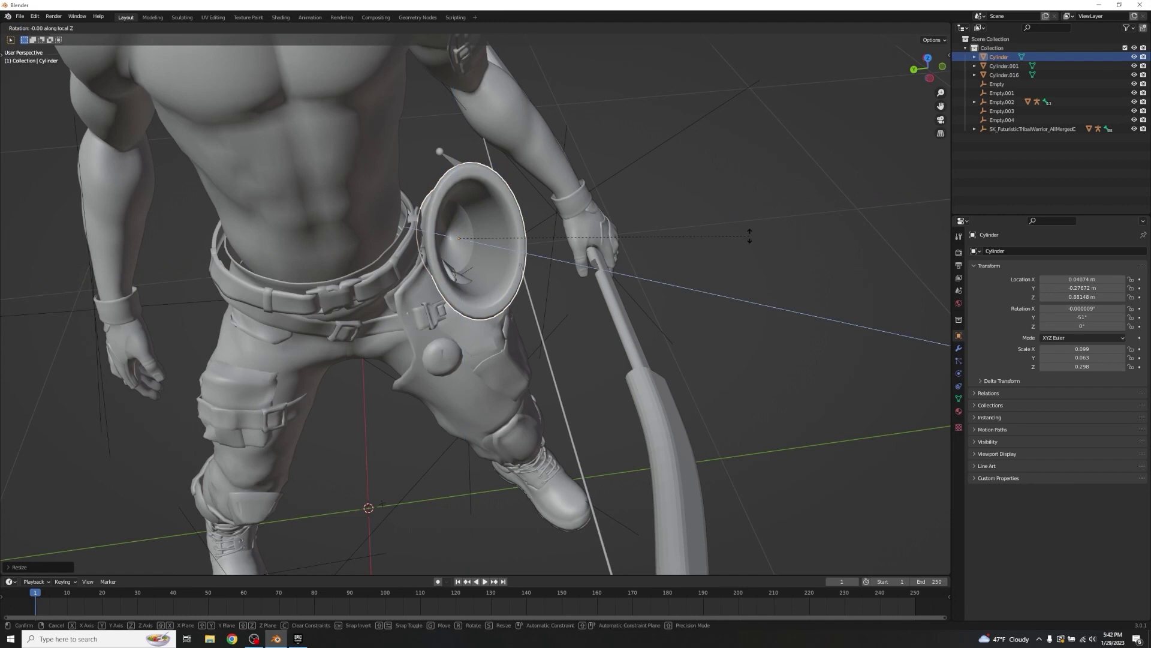
right_click(759, 222)
key(r)
key(z)
key(z)
click(591, 153)
middle_drag(591, 153, 646, 130)
- Nudge the ring along Y toward the hip, to about Y -0.28 m
key(g)
key(x)
right_click(646, 130)
key(g)
key(y)
click(649, 129)
middle_drag(649, 128, 652, 142)
- Raise the ring slightly to Z 0.88377 m, then deselect and reselect it
key(g)
key(x)
right_click(790, 167)
key(g)
key(z)
click(789, 165)
click(789, 164)
middle_drag(789, 163, 758, 190)
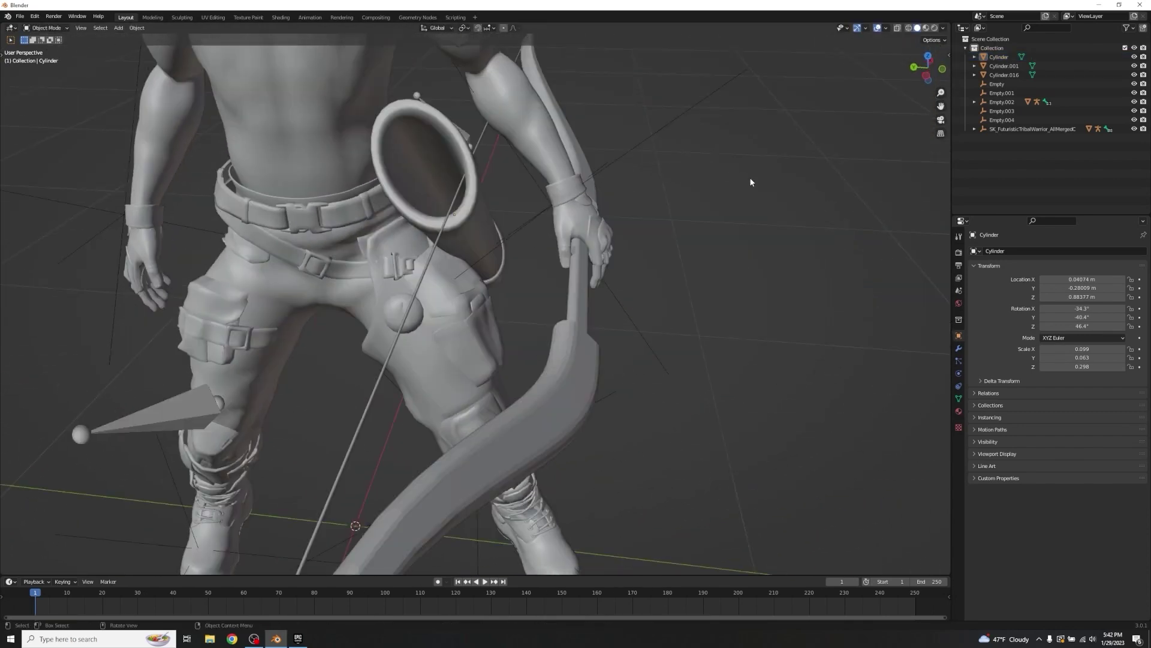
click(435, 188)
mouse_move(548, 201)
middle_down()
mouse_move(583, 206)
mouse_move(566, 214)
middle_up()
- Select the hand empty Empty.002, move it along Y and raise it
click(588, 200)
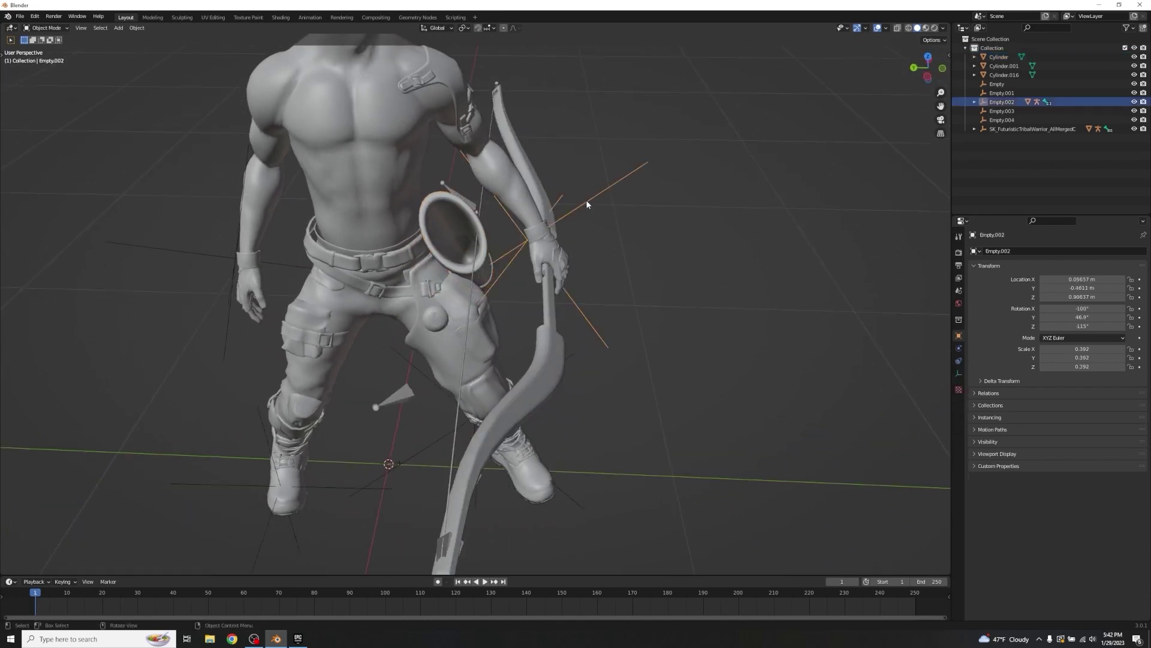
key(g)
key(x)
key(y)
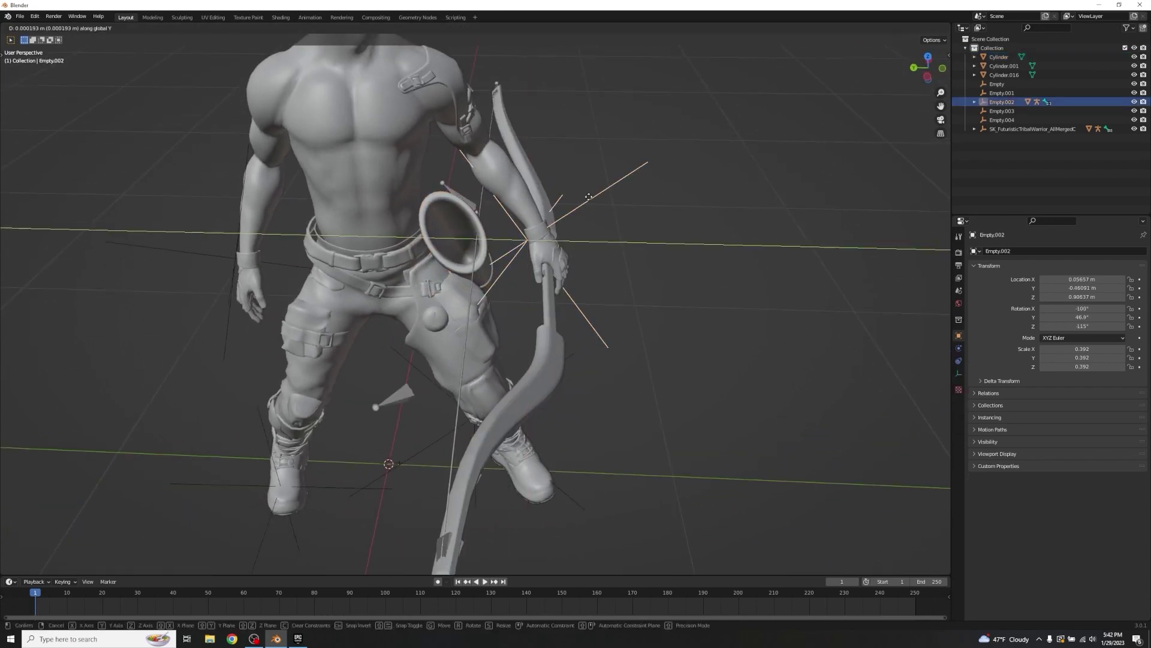
click(591, 197)
key(g)
key(z)
click(598, 187)
- Shift Empty.002 further along Y to -0.506 m
key(g)
key(y)
click(629, 163)
middle_drag(630, 163, 620, 150)
mouse_move(673, 181)
middle_down()
mouse_move(694, 185)
mouse_move(688, 193)
middle_up()
key(g)
key(y)
click(699, 187)
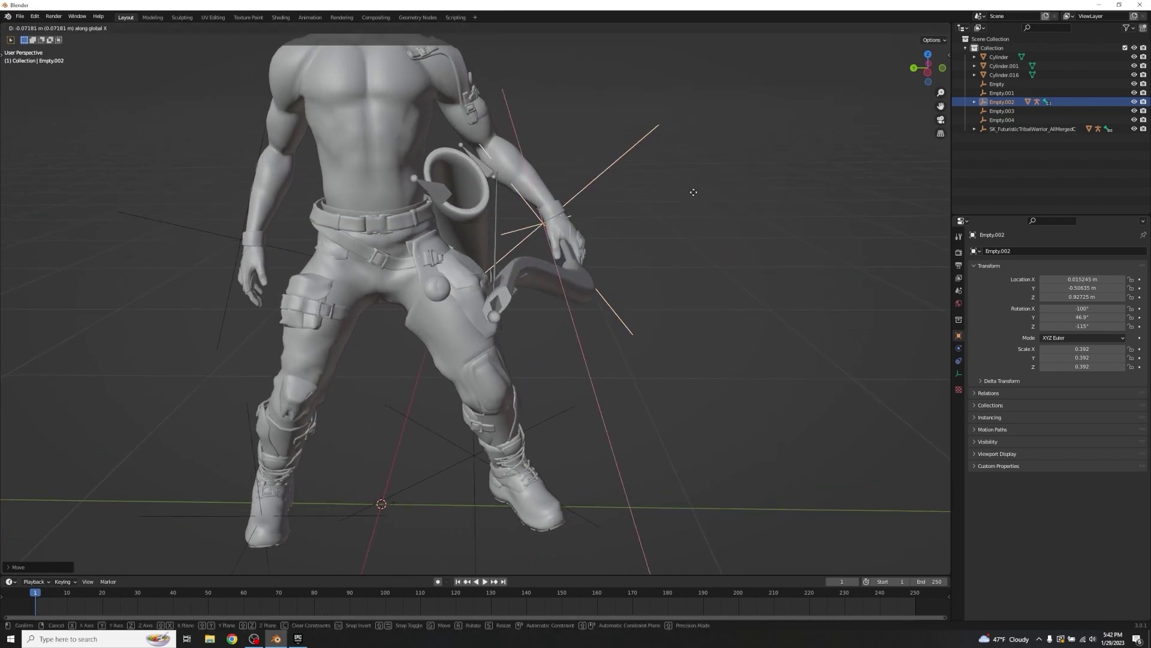
- Rotate Empty.002 about its X axis, then deselect it to inspect the bow
key(r)
key(x)
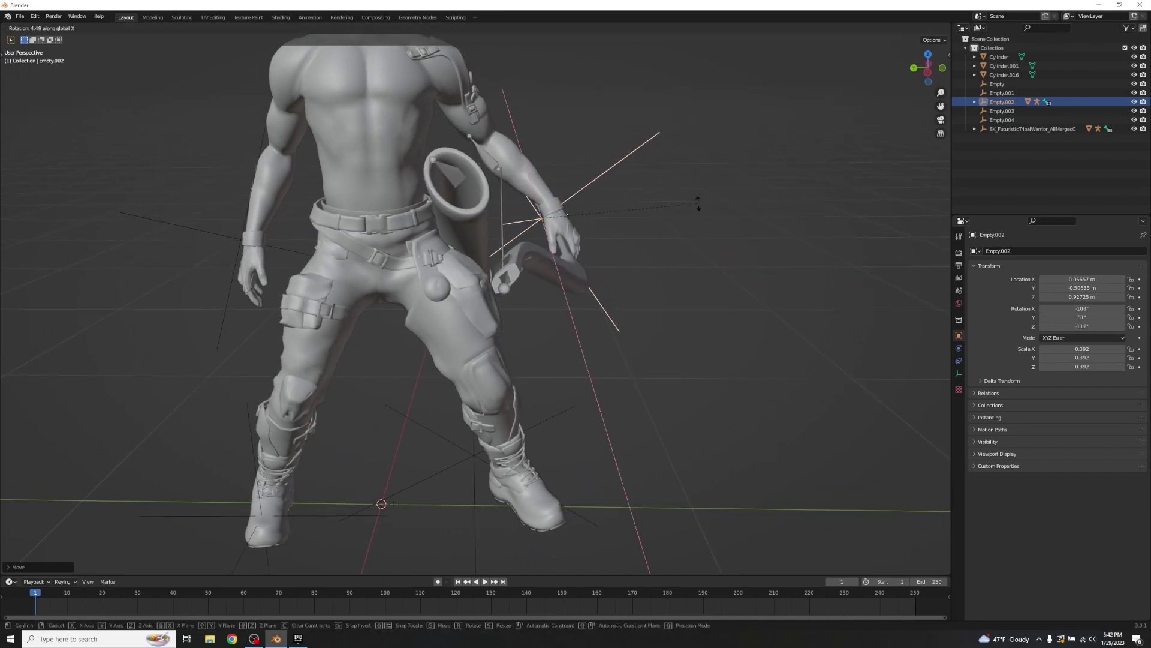
click(676, 173)
mouse_move(676, 178)
middle_down()
mouse_move(633, 168)
mouse_move(680, 182)
mouse_move(694, 206)
mouse_move(673, 177)
mouse_move(612, 188)
mouse_move(662, 190)
middle_up()
click(692, 202)
scroll(660, 191, down, 5)
middle_drag(631, 265, 603, 229)
scroll(632, 250, up, 2)
scroll(666, 276, up, 2)
scroll(676, 268, down, 2)
- Reselect Empty.002 and reposition it along Y and Z
click(520, 250)
click(555, 211)
scroll(600, 226, down, 2)
key(g)
key(x)
key(y)
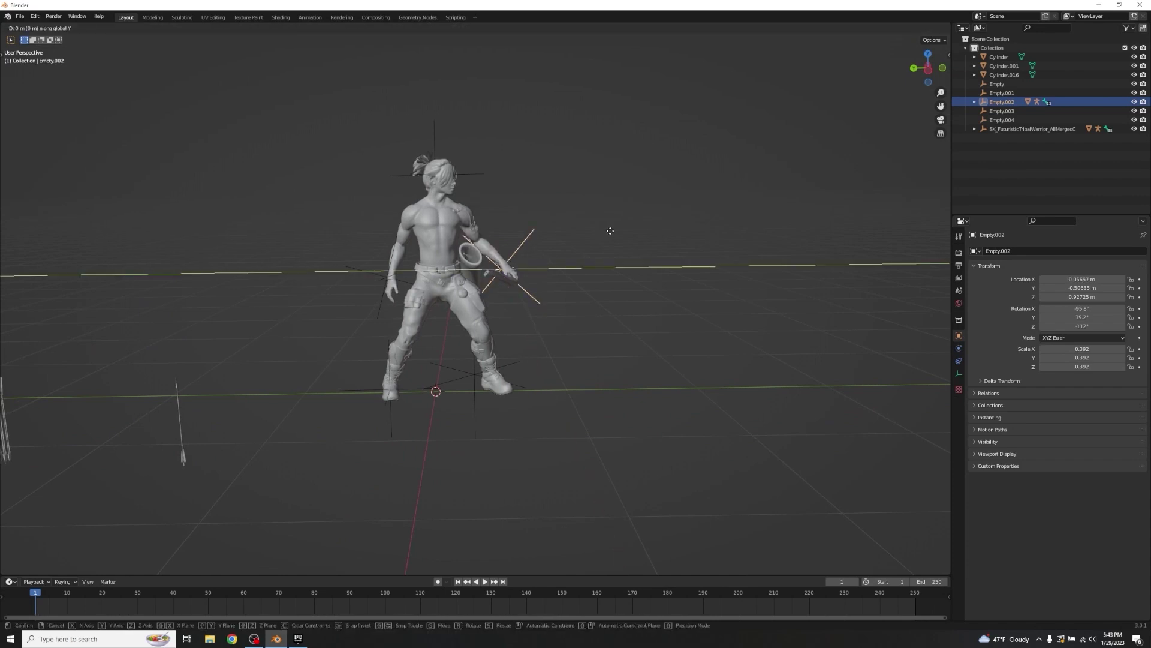
click(612, 235)
key(g)
key(z)
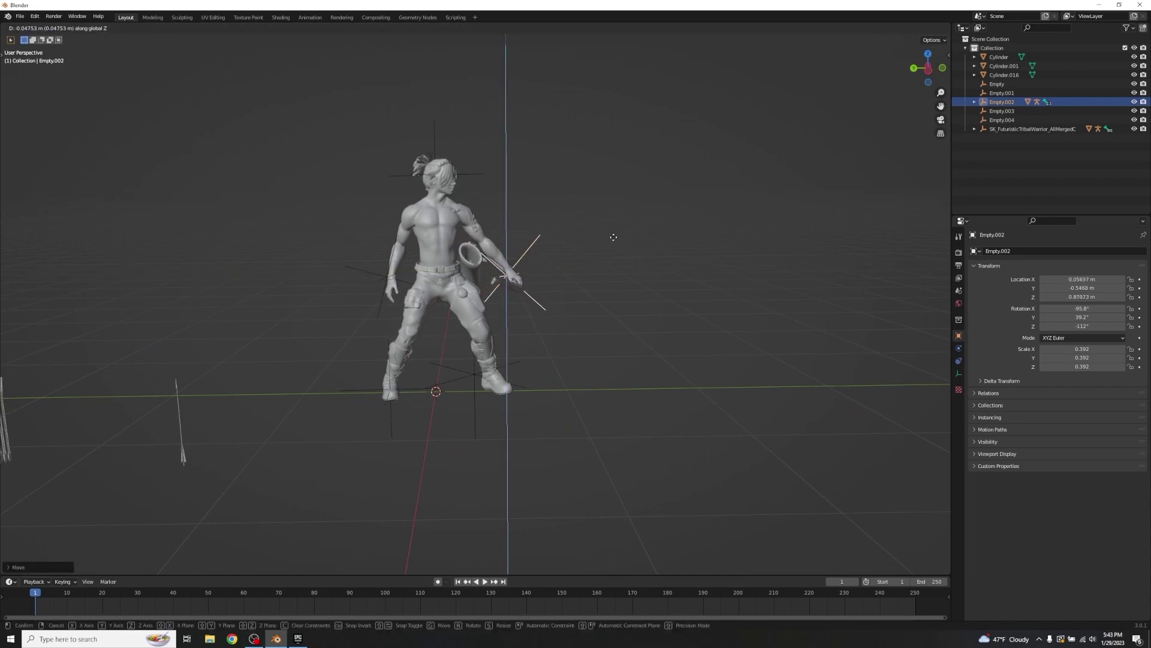
click(609, 232)
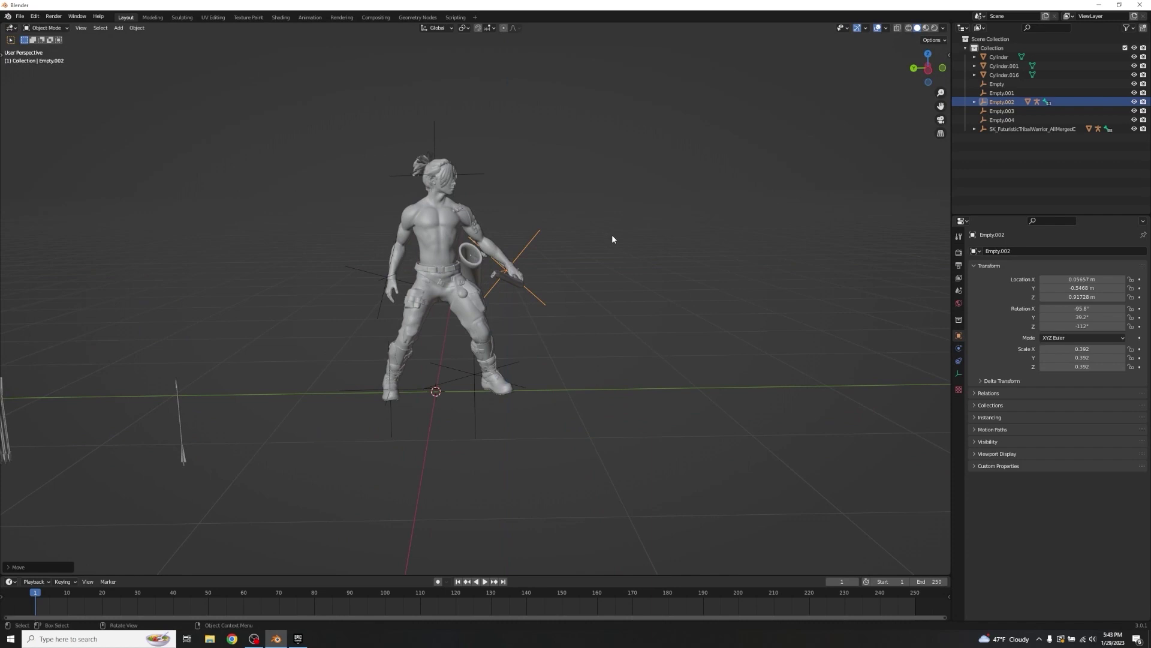
- Freely rotate Empty.002 twice to angle the bow in the hand
key(r)
click(618, 247)
mouse_move(618, 247)
middle_down()
mouse_move(575, 254)
mouse_move(638, 246)
middle_up()
scroll(575, 254, up, 4)
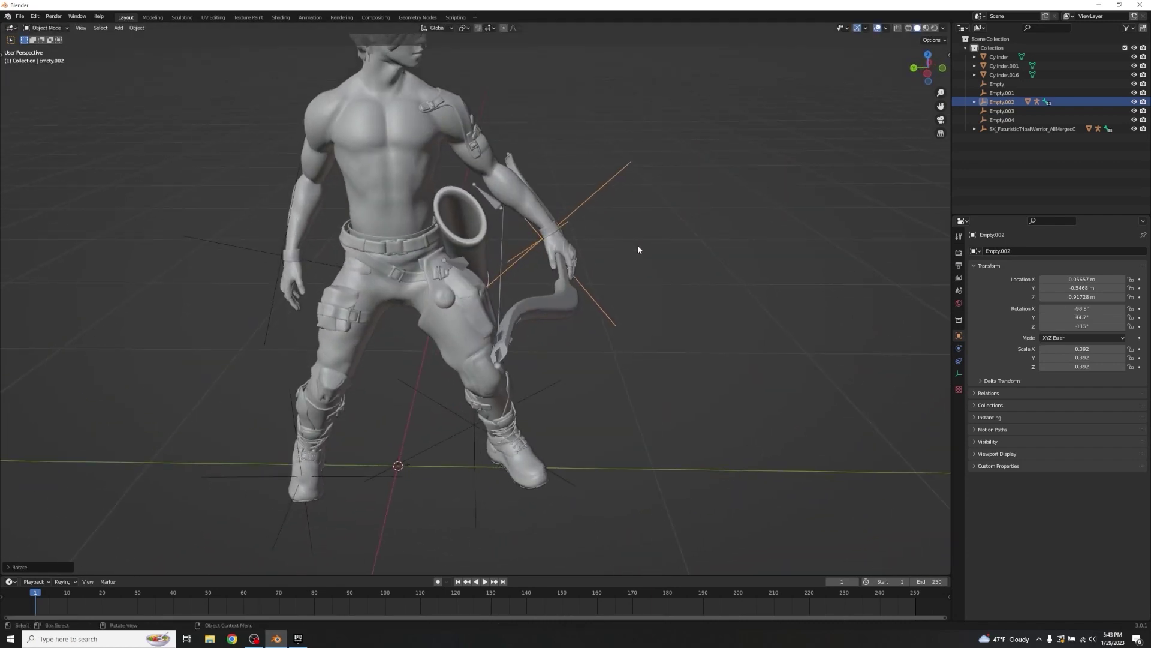
key(r)
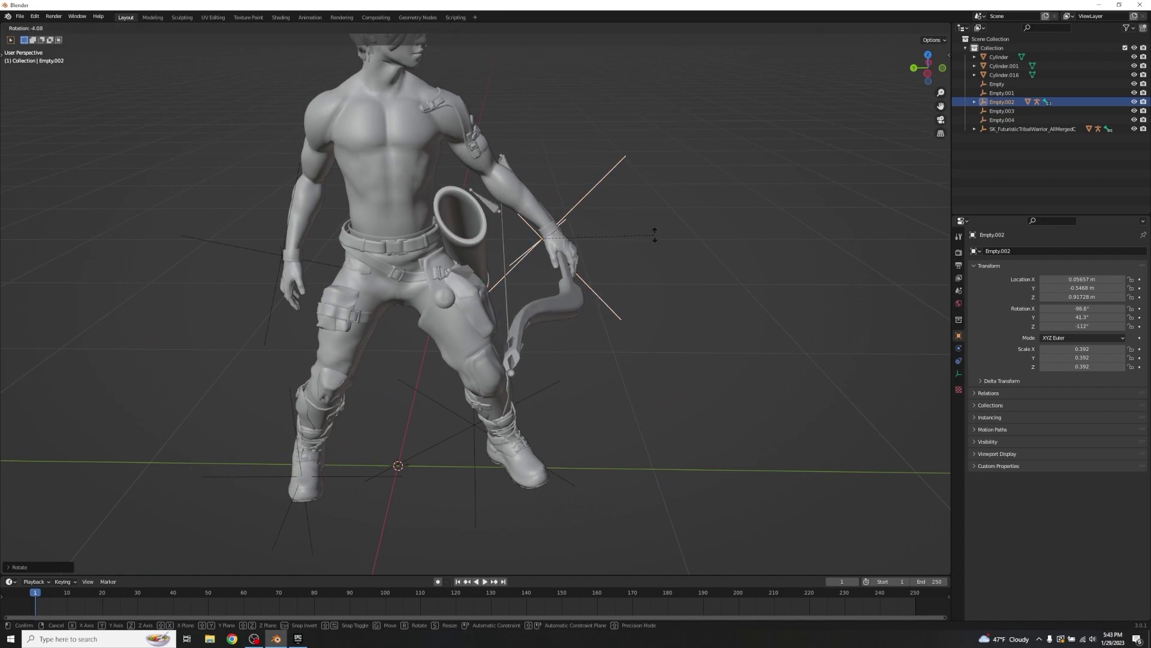
click(651, 233)
mouse_move(648, 223)
middle_down()
mouse_move(645, 205)
mouse_move(650, 226)
middle_up()
- Refine Empty.002's rotation to about -96.2°, 40.4°, -113°
key(r)
key(x)
key(x)
click(653, 215)
key(r)
click(648, 218)
click(710, 231)
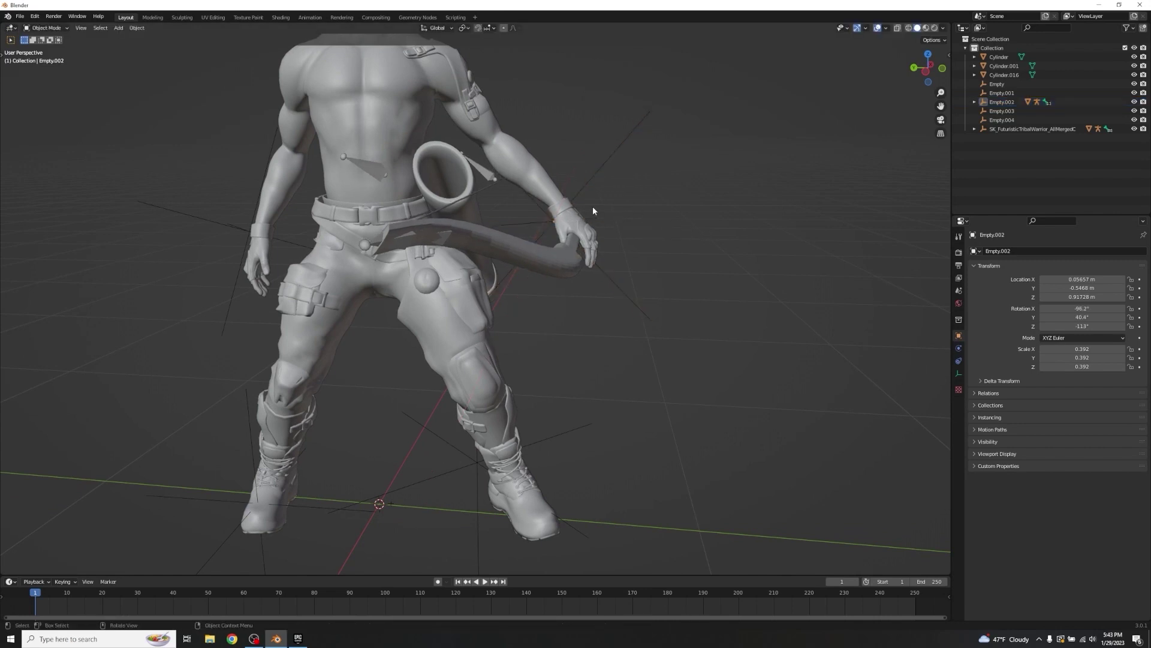
middle_drag(613, 226, 570, 201)
- Try a free move of Empty.002 with the bow, then review the whole character
click(516, 163)
middle_drag(535, 160, 592, 149)
click(593, 148)
middle_drag(631, 188, 711, 243)
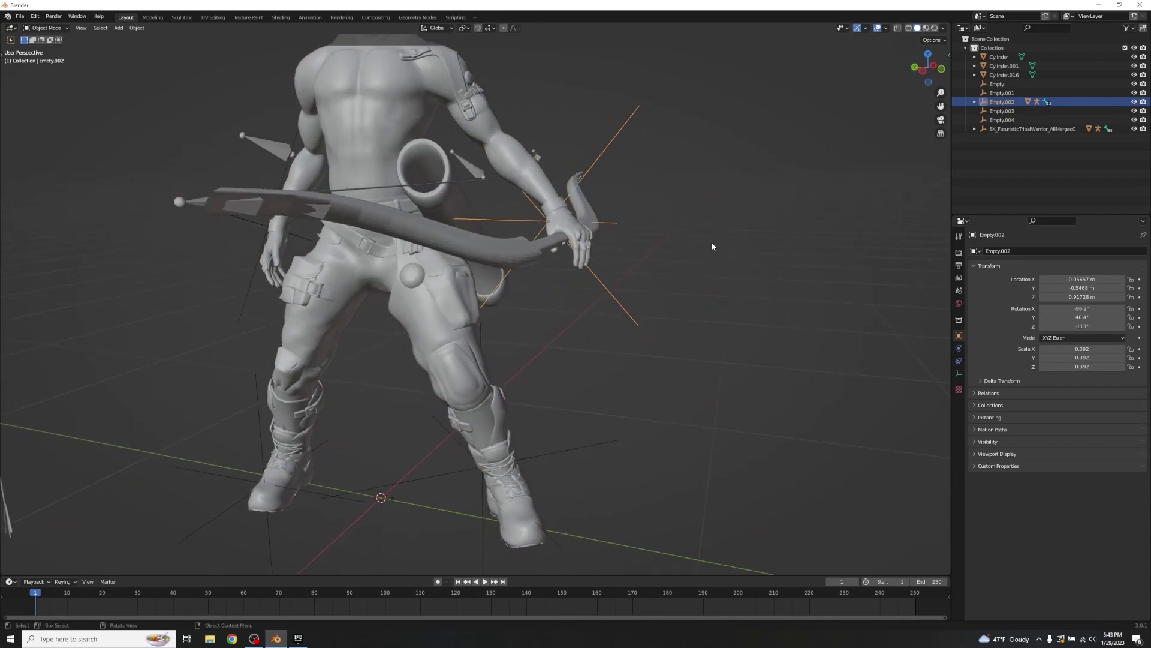
key(g)
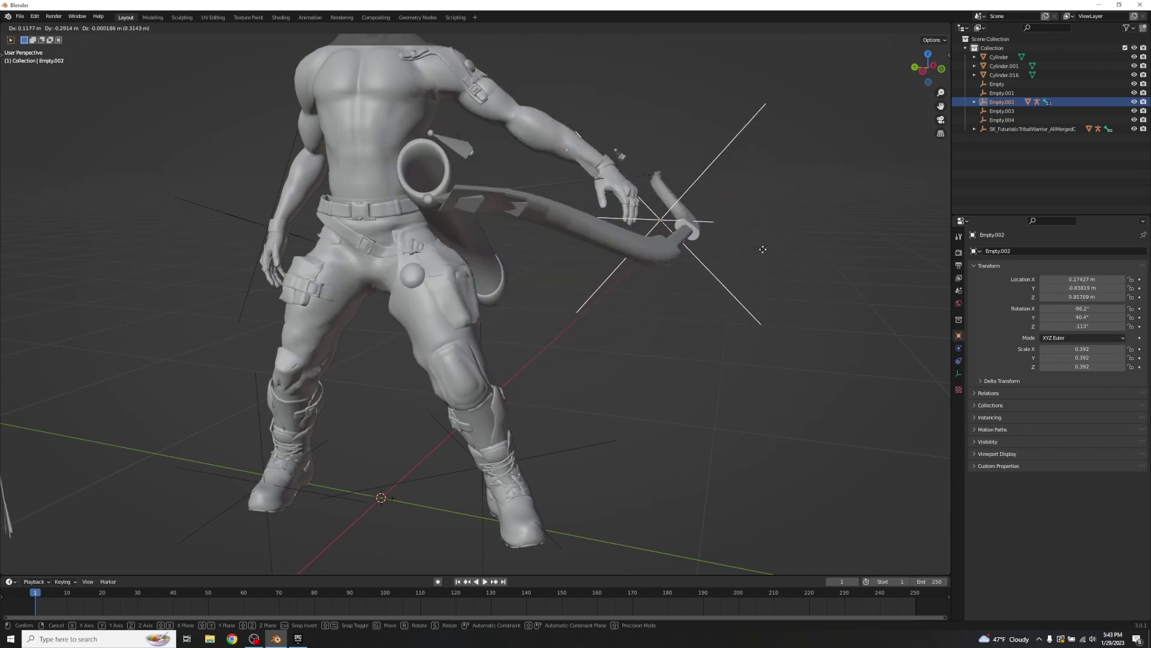
click(660, 217)
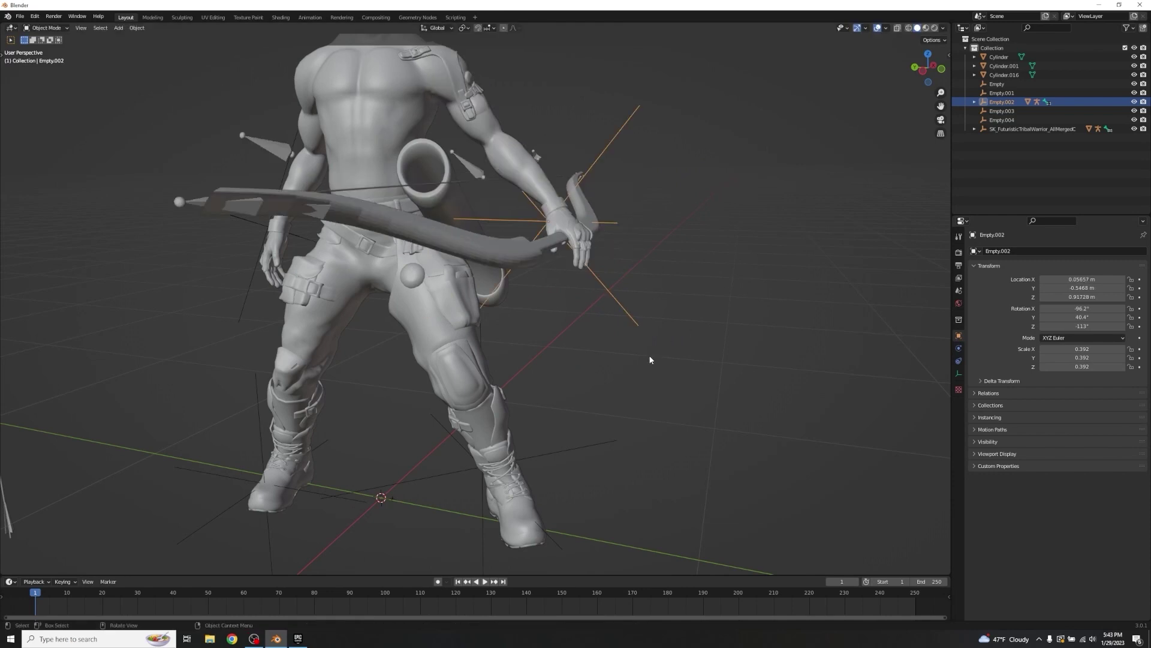
scroll(650, 359, down, 5)
middle_drag(624, 298, 603, 237)
- Reveal the armature in Pose Mode and hide every bone except the bow hand's fingers
key(alt+h)
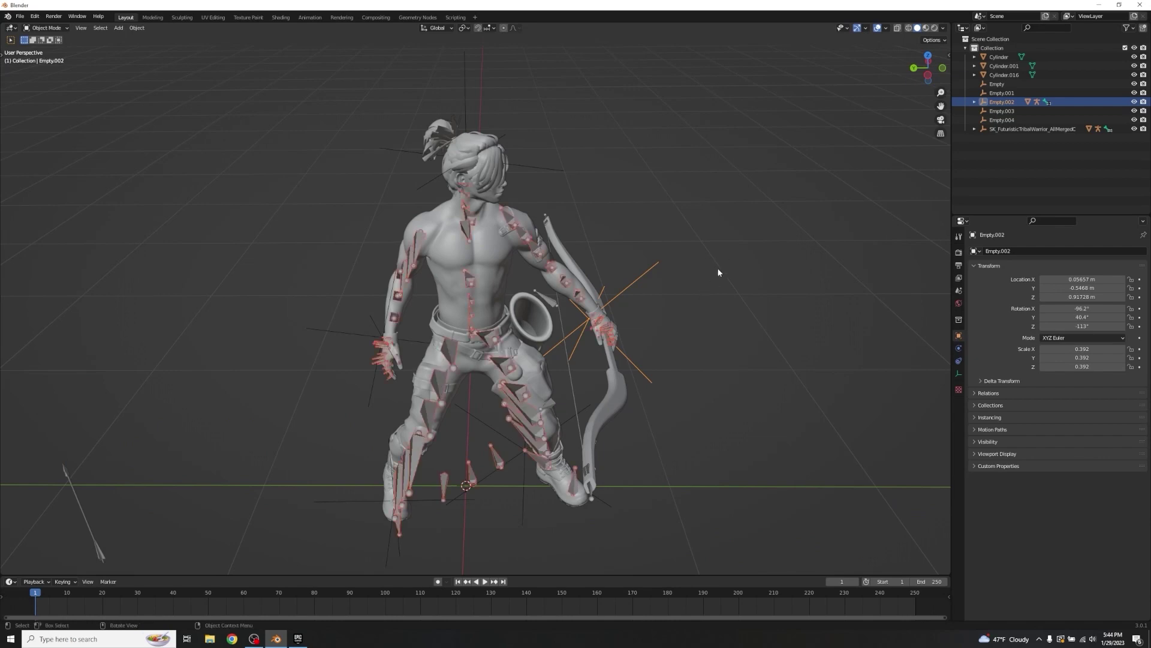
click(710, 281)
click(510, 222)
key(ctrl+Tab)
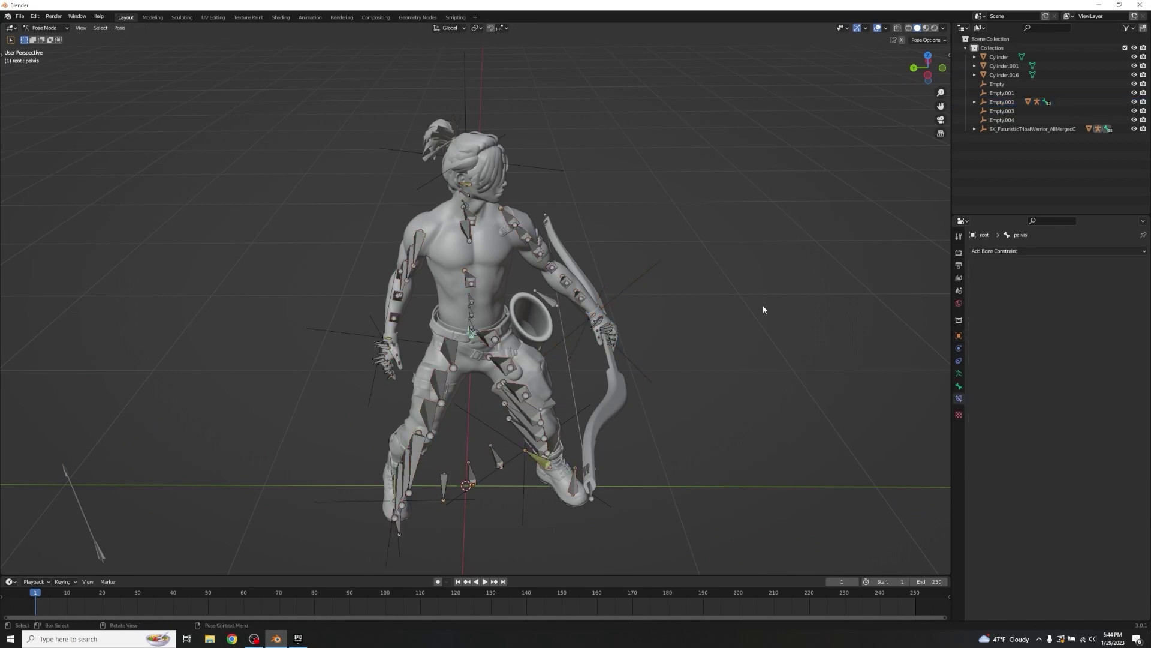
middle_drag(776, 300, 812, 344)
drag(733, 331, 637, 413)
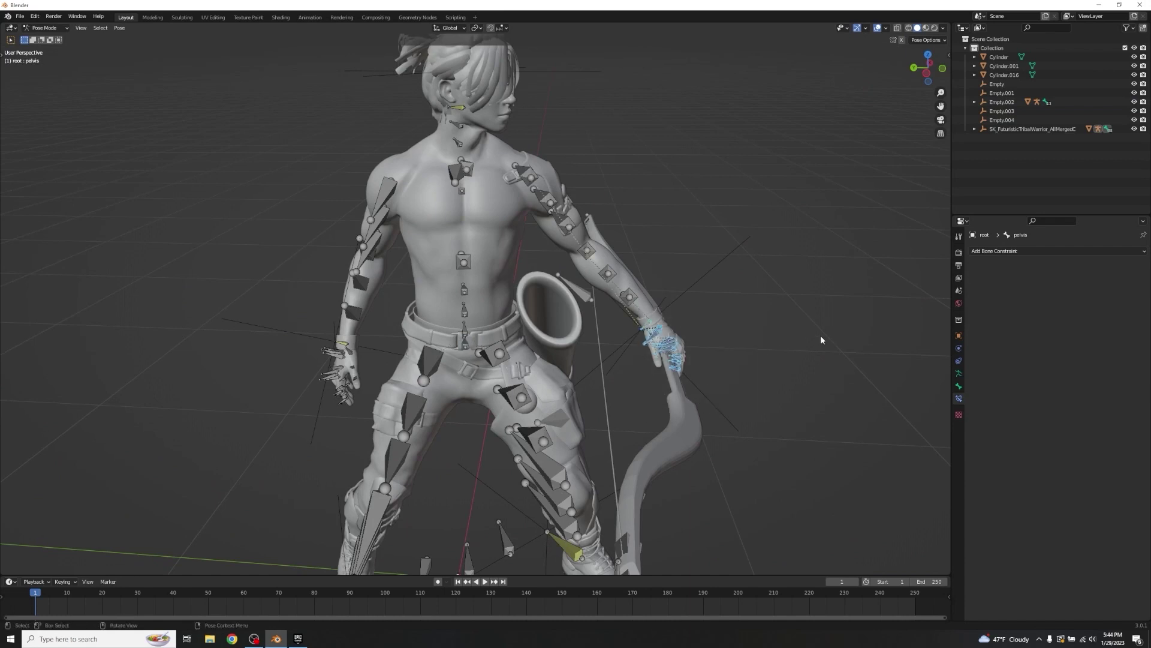
key(ctrl+i)
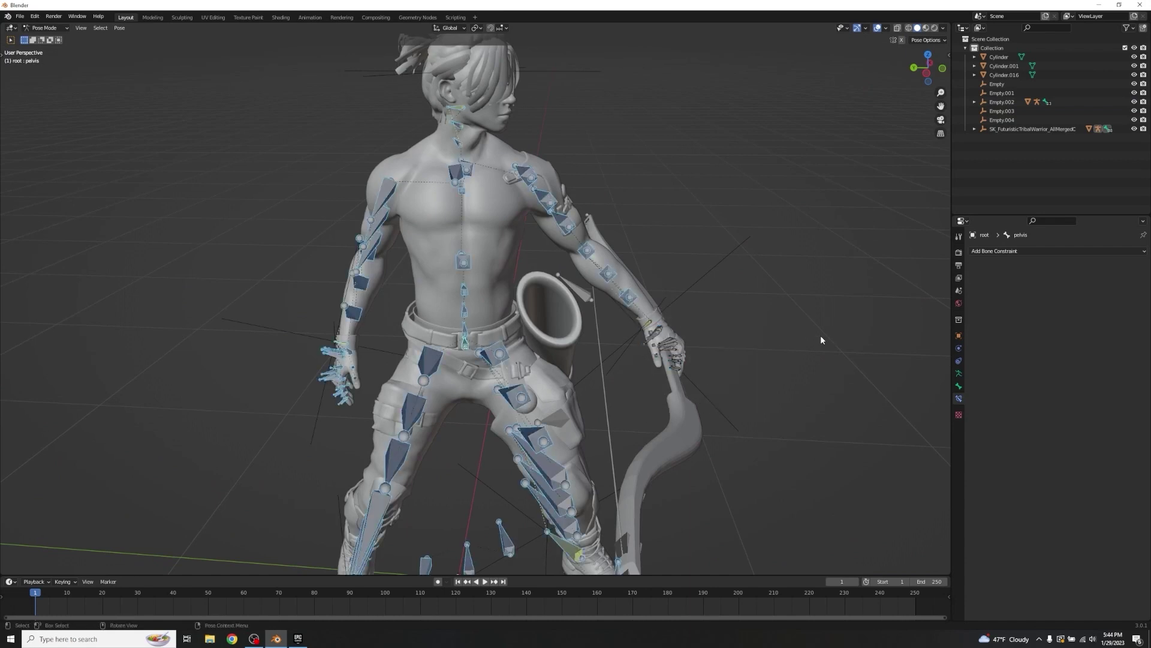
key(h)
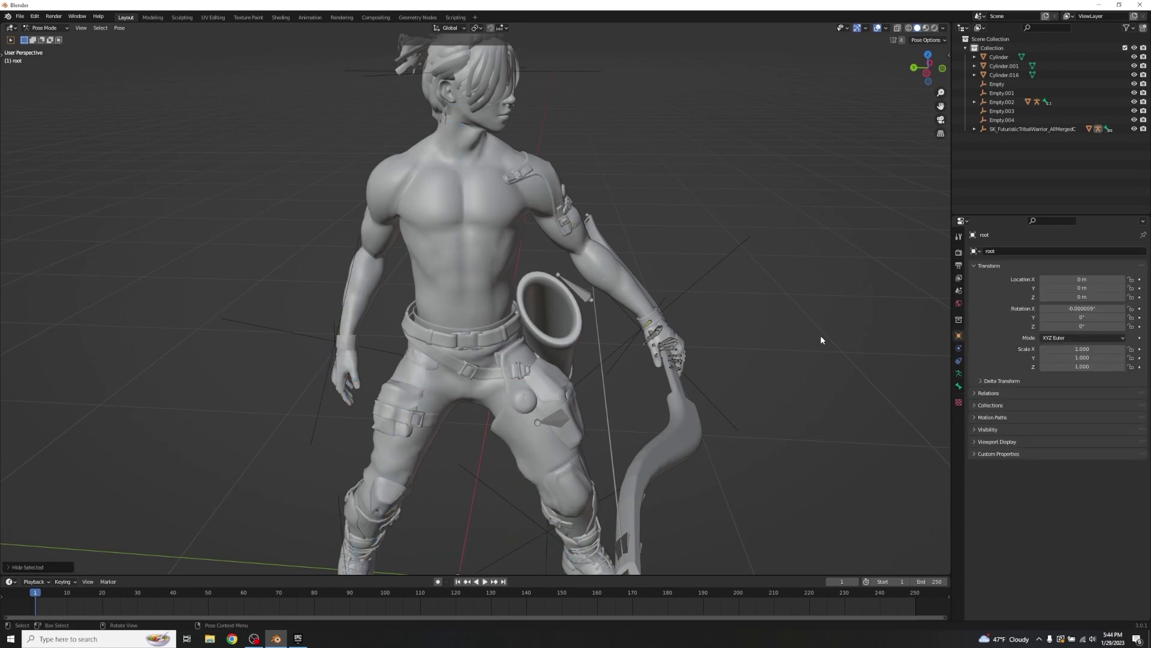
middle_drag(821, 337, 620, 202)
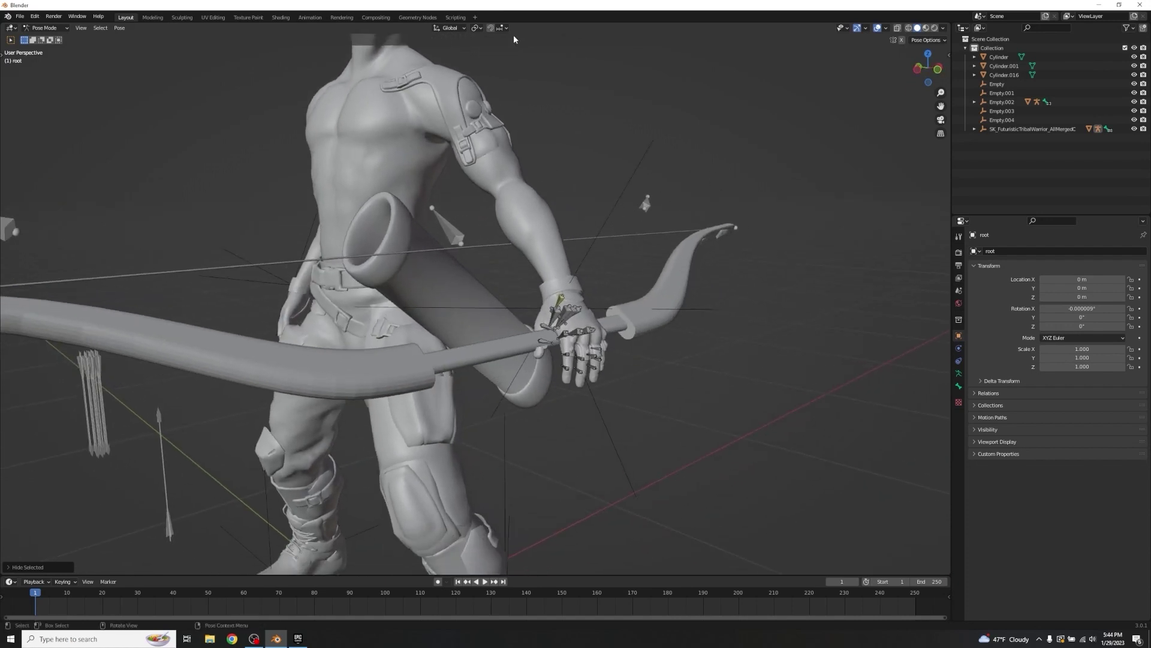
- Switch the transform orientation to Local and bend the first selected finger bones
click(454, 29)
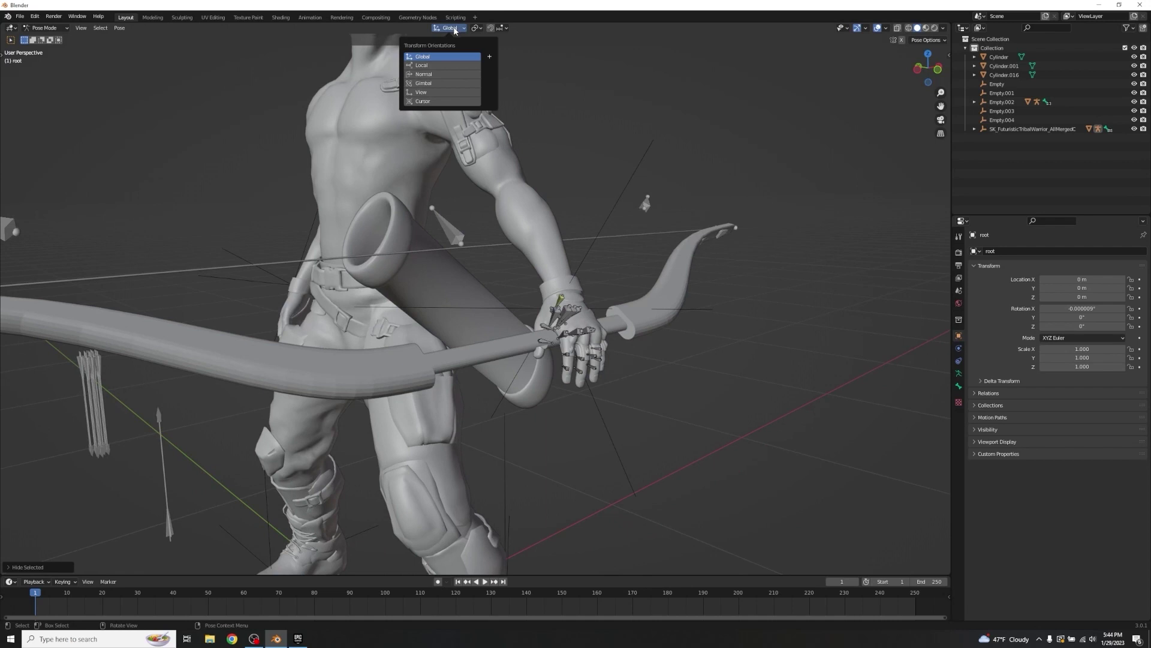
click(419, 66)
scroll(730, 264, up, 5)
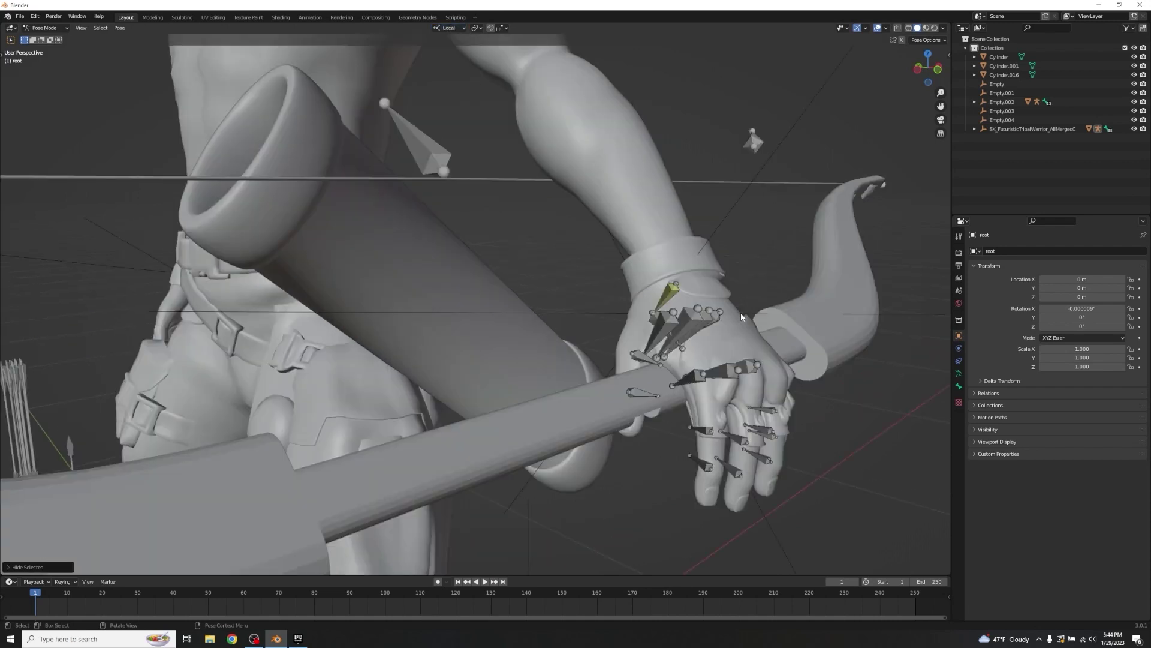
click(518, 346)
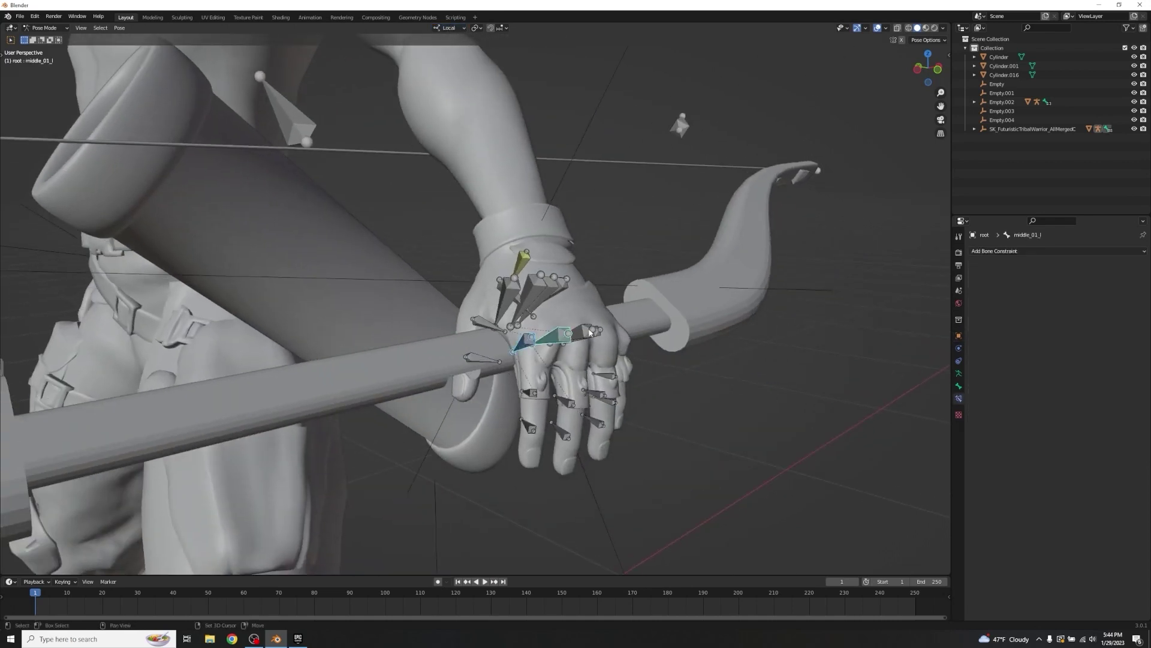
middle_drag(650, 284, 669, 267)
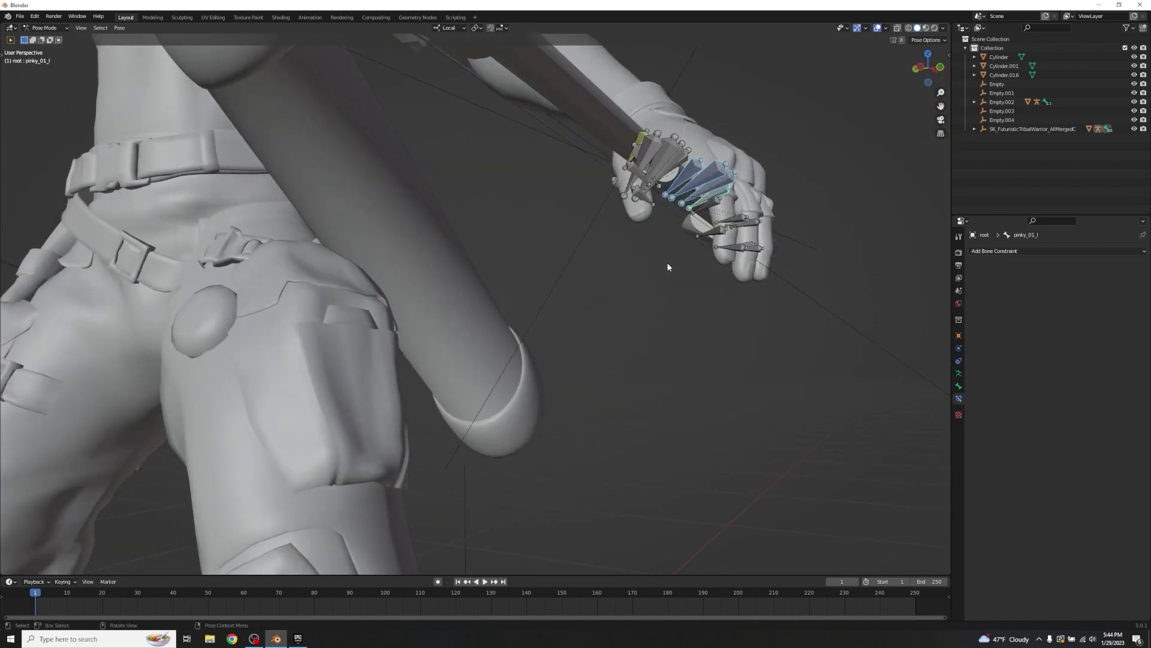
middle_drag(796, 289, 796, 310)
key(r)
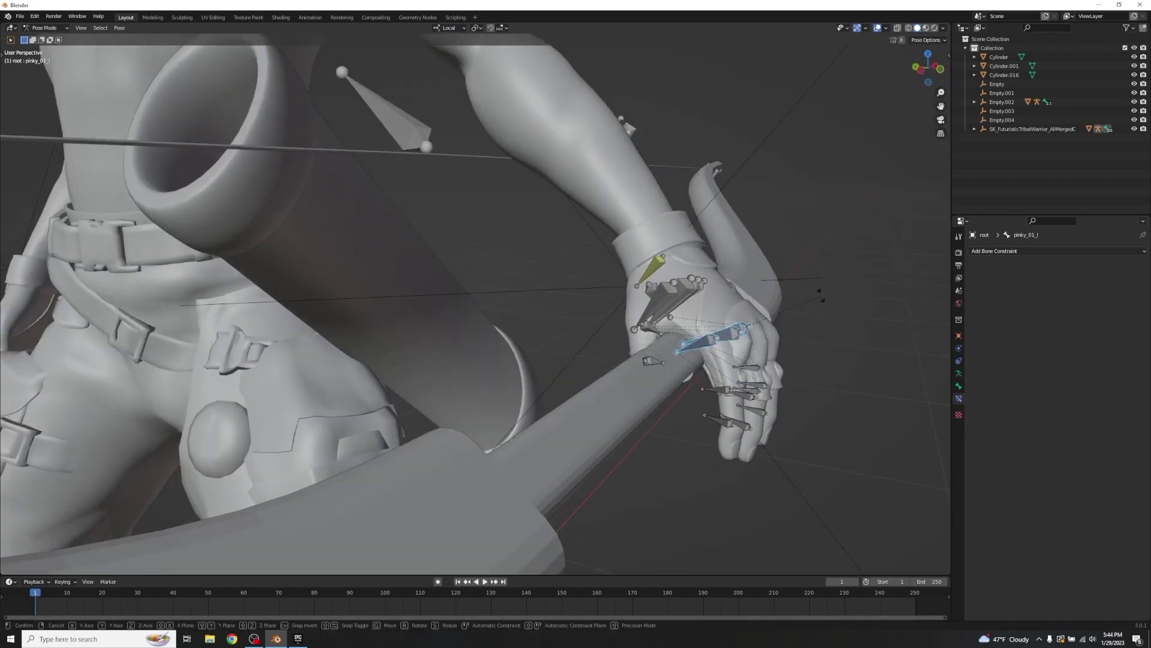
click(829, 326)
- Curl the middle pinky bone on its local Z axis
middle_drag(830, 331, 783, 299)
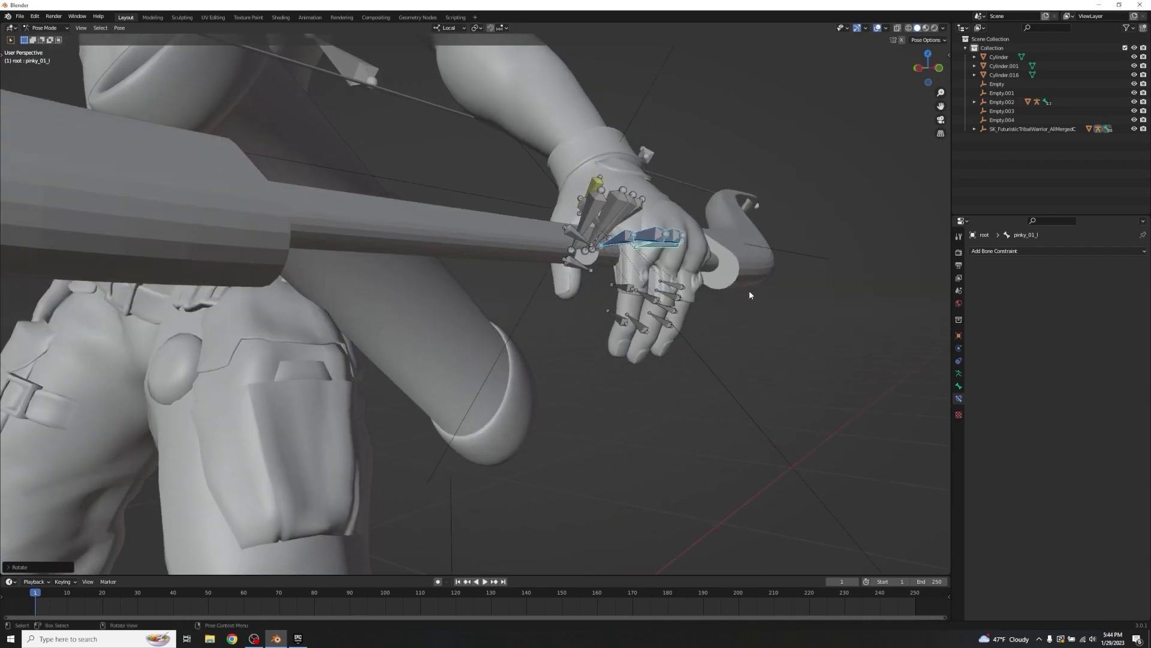
click(633, 293)
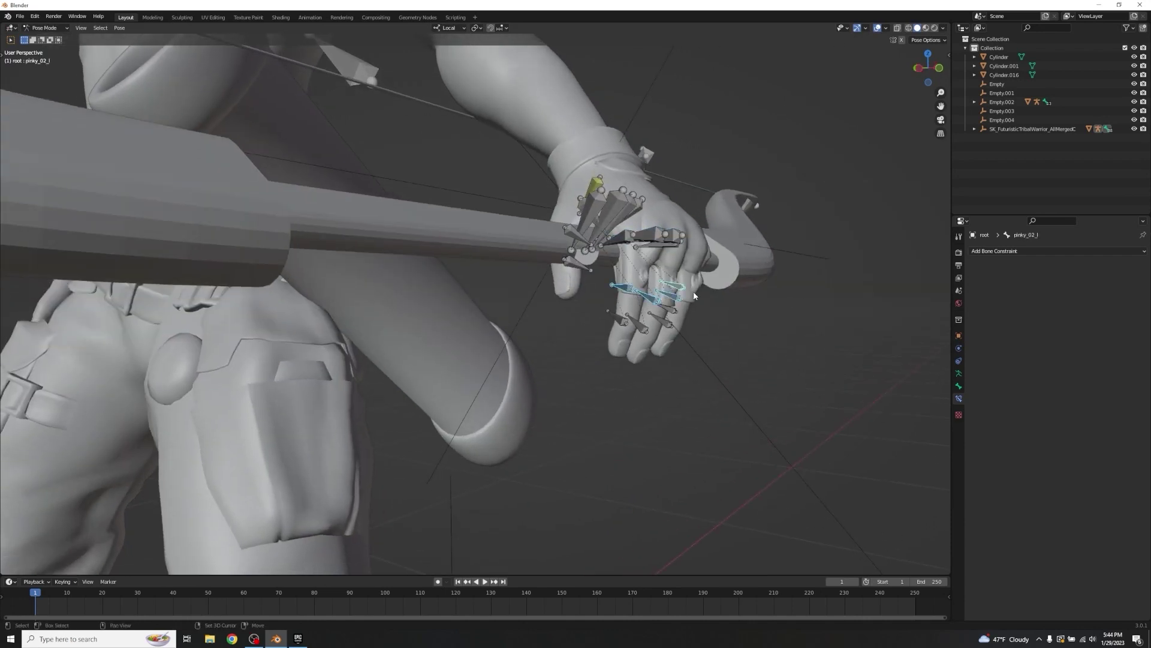
key(r)
key(z)
click(706, 345)
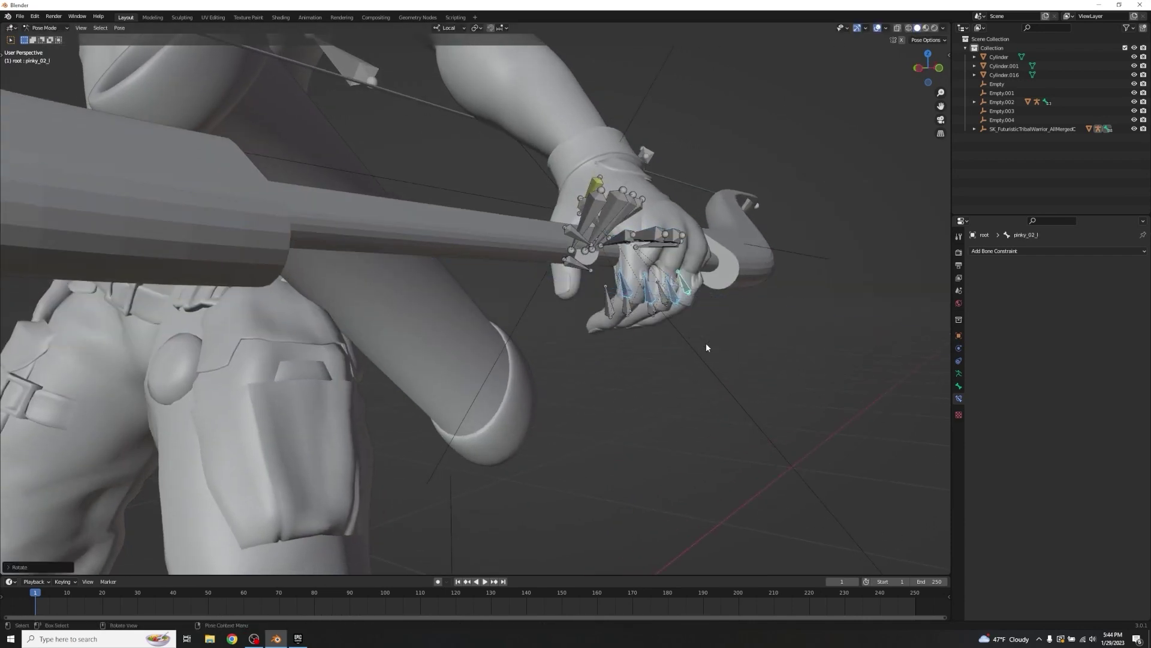
- Rotate the hand's base and middle and pinky metacarpal bones on local Z
click(628, 241)
shift+click(635, 207)
shift+click(642, 208)
key(r)
key(z)
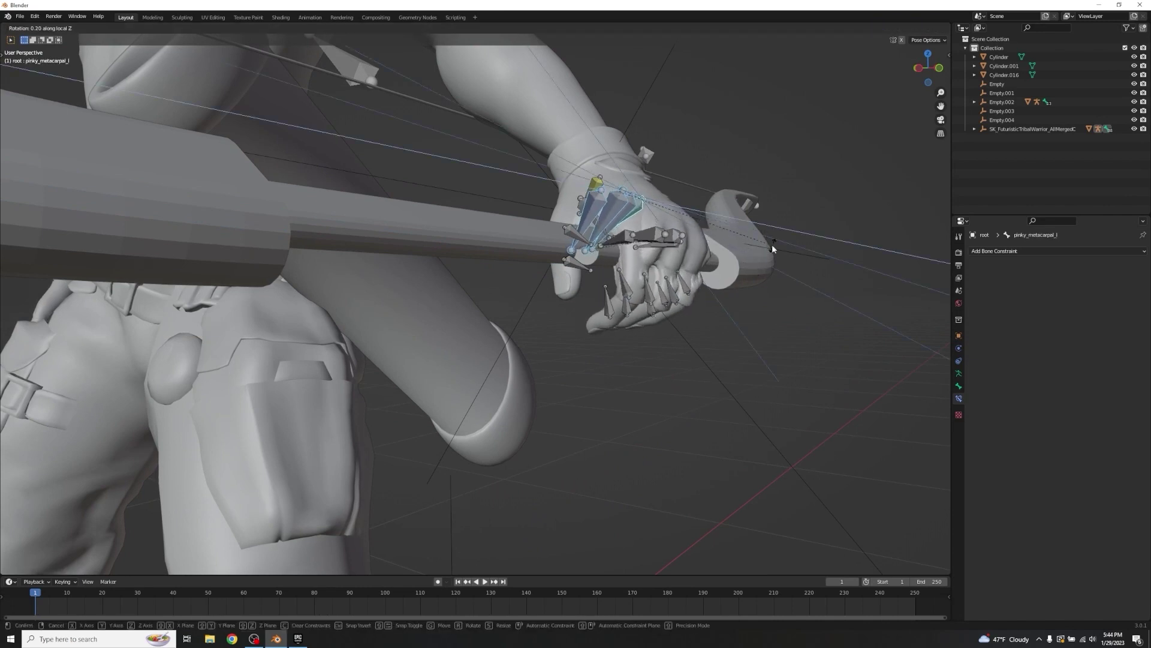
click(766, 256)
- Curl the pinky's base bone around the bow grip on local Z
click(655, 238)
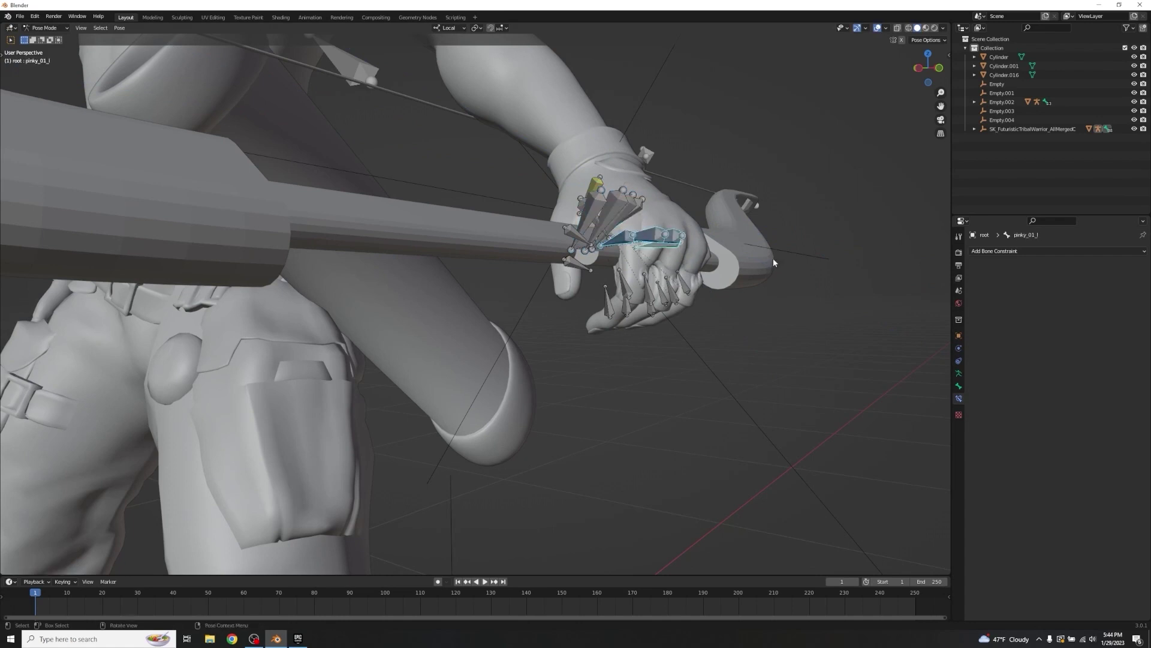
key(r)
key(z)
click(748, 319)
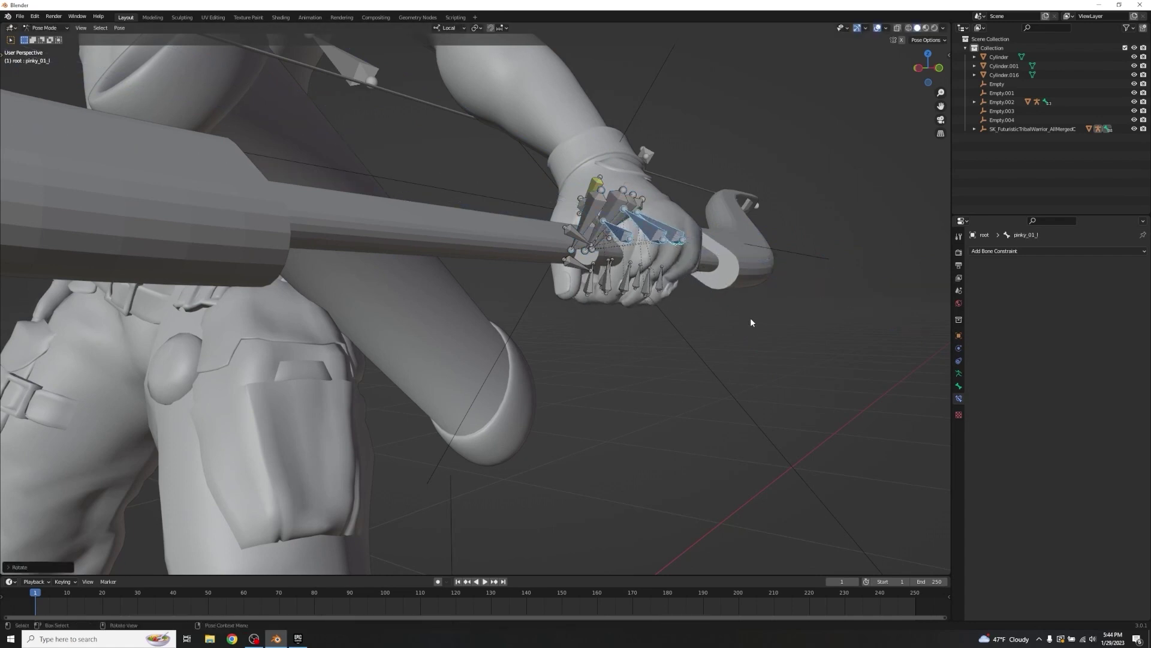
- Rotate the index and middle metacarpals around the bow, then undo the last change
click(591, 211)
shift+click(626, 203)
key(r)
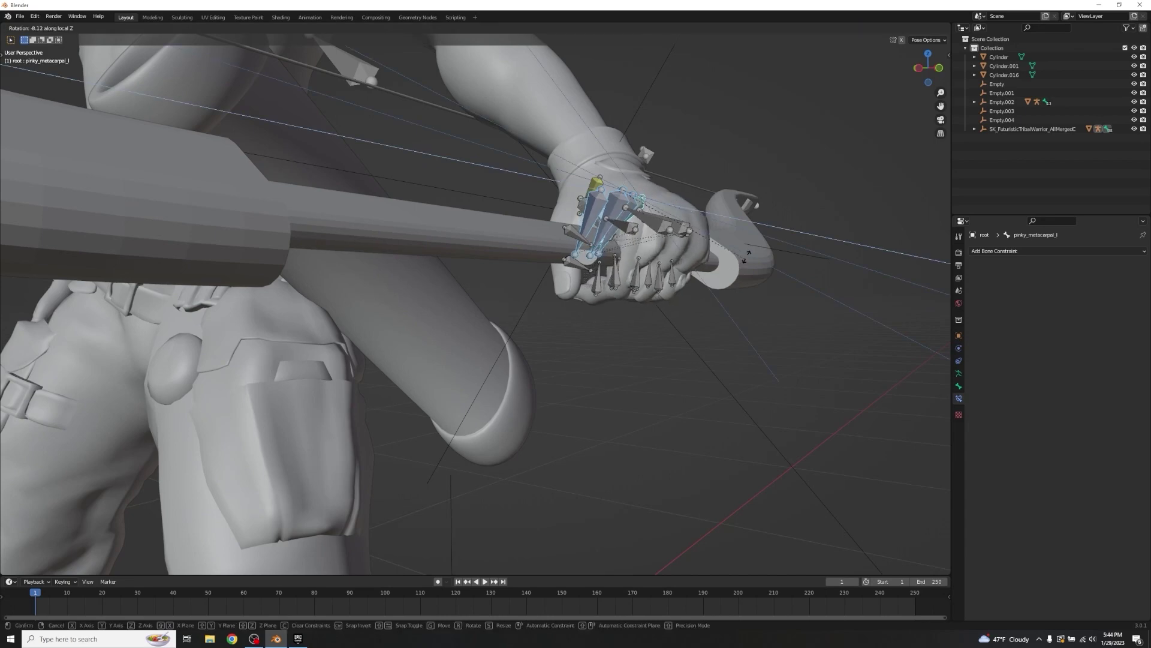
click(753, 242)
middle_drag(753, 242, 298, 454)
scroll(533, 261, down, 7)
key(ctrl+z)
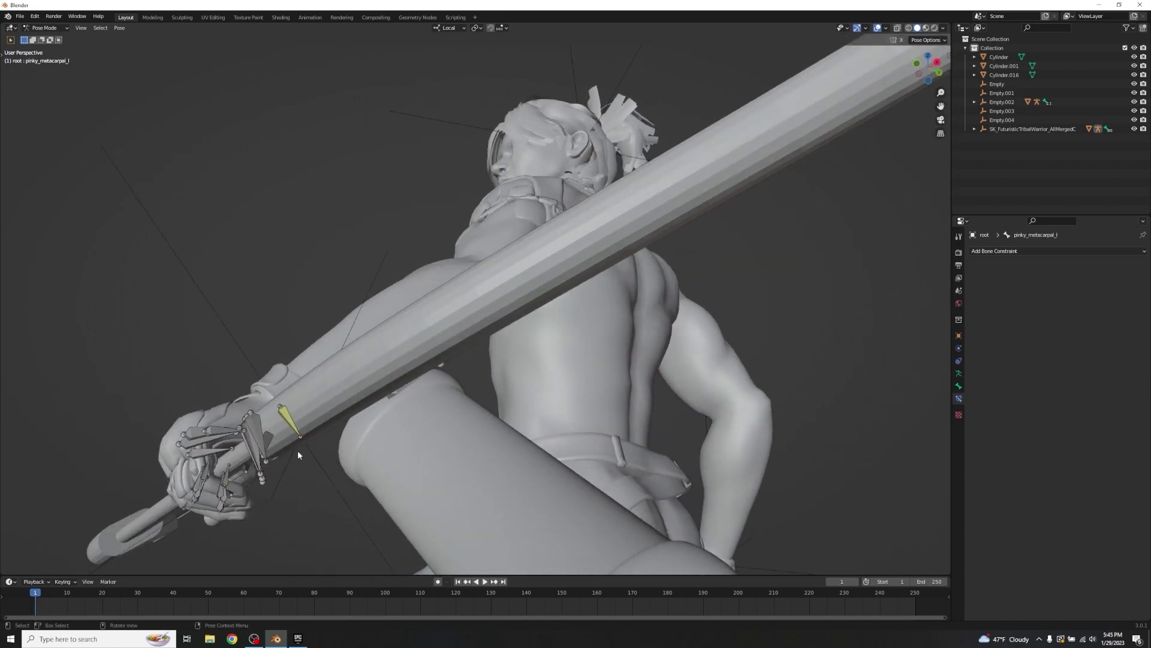
- Bend the middle finger's tip bone toward the bow grip
click(225, 483)
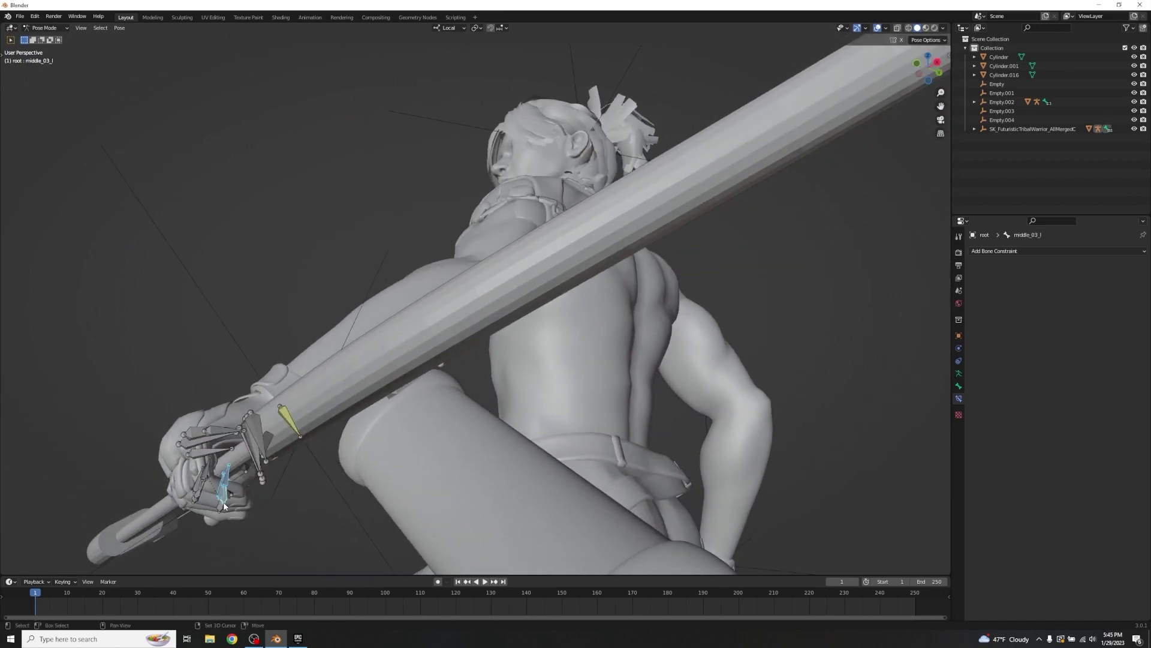
mouse_move(307, 487)
middle_down()
mouse_move(355, 479)
mouse_move(301, 480)
middle_up()
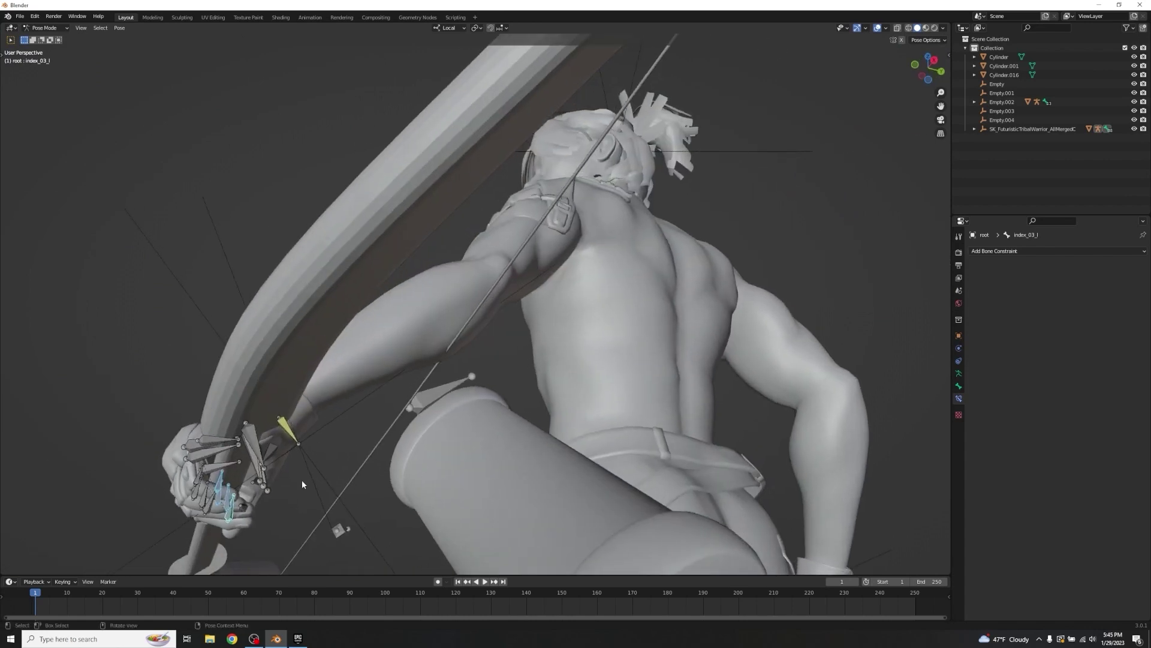
key(r)
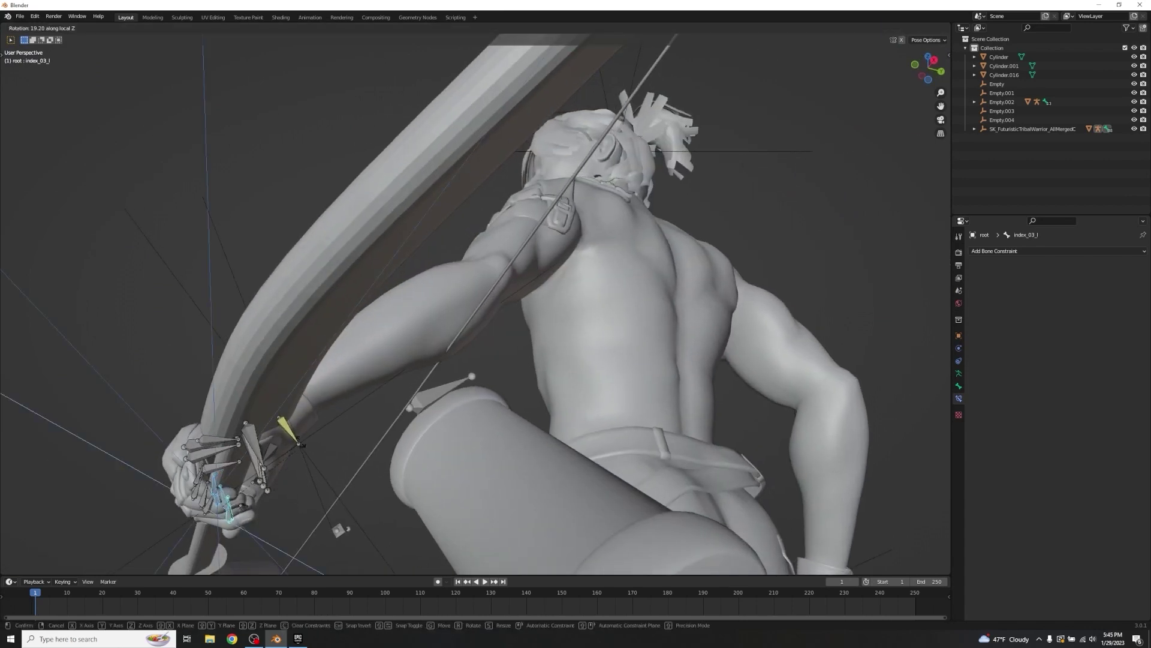
click(300, 480)
middle_drag(299, 479, 276, 304)
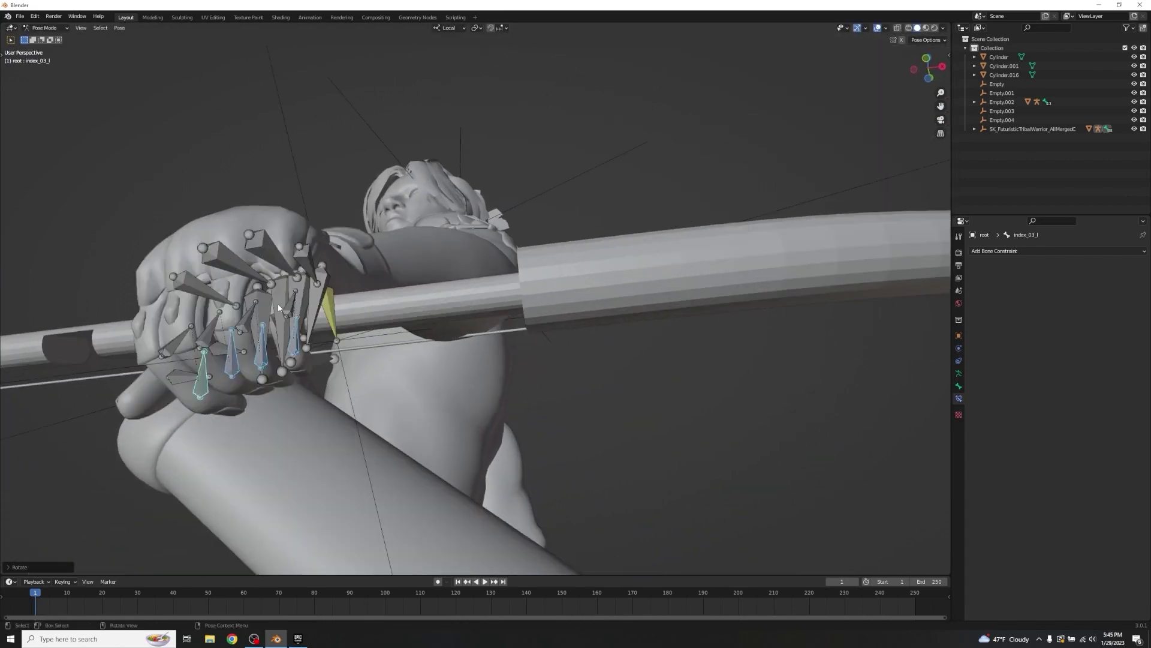
- Curl the index finger's middle bone on its local Z axis
click(216, 337)
shift+click(170, 346)
middle_drag(170, 346, 342, 391)
key(r)
key(z)
click(314, 431)
middle_drag(314, 431, 433, 327)
- Bend the middle finger's middle bone, then rotate it further on local Z
click(393, 208)
key(r)
click(452, 275)
key(r)
key(z)
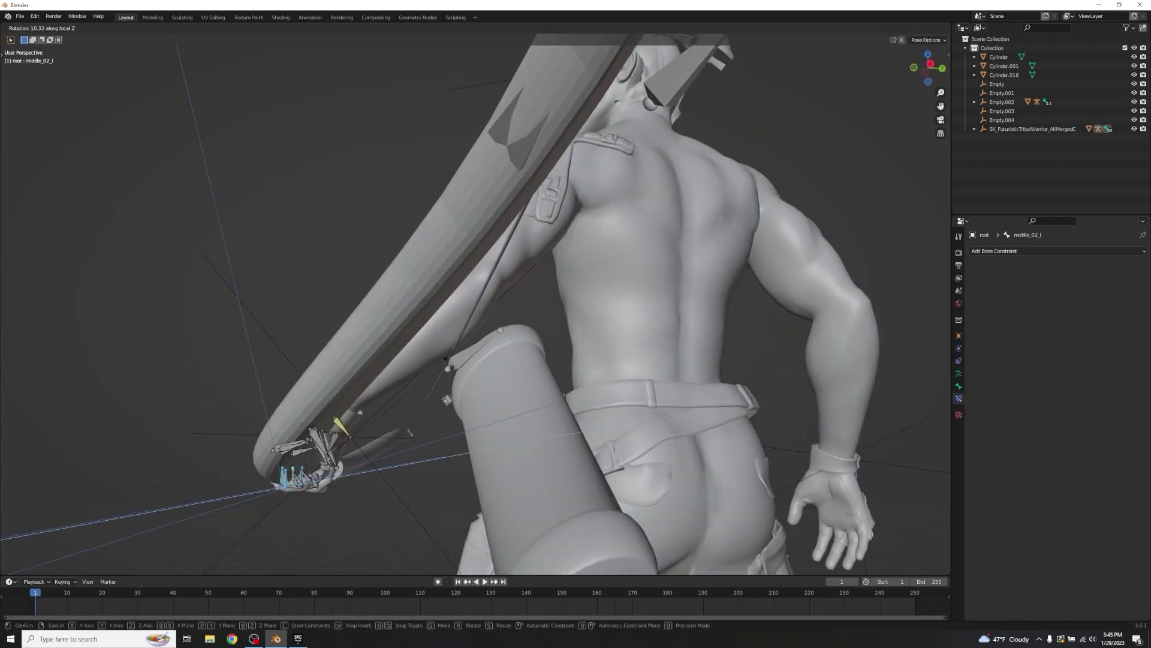
click(449, 366)
middle_drag(449, 366, 680, 399)
- Rotate the thumb's middle bone on local Z and then local Y to close over the grip
click(382, 405)
key(r)
key(x)
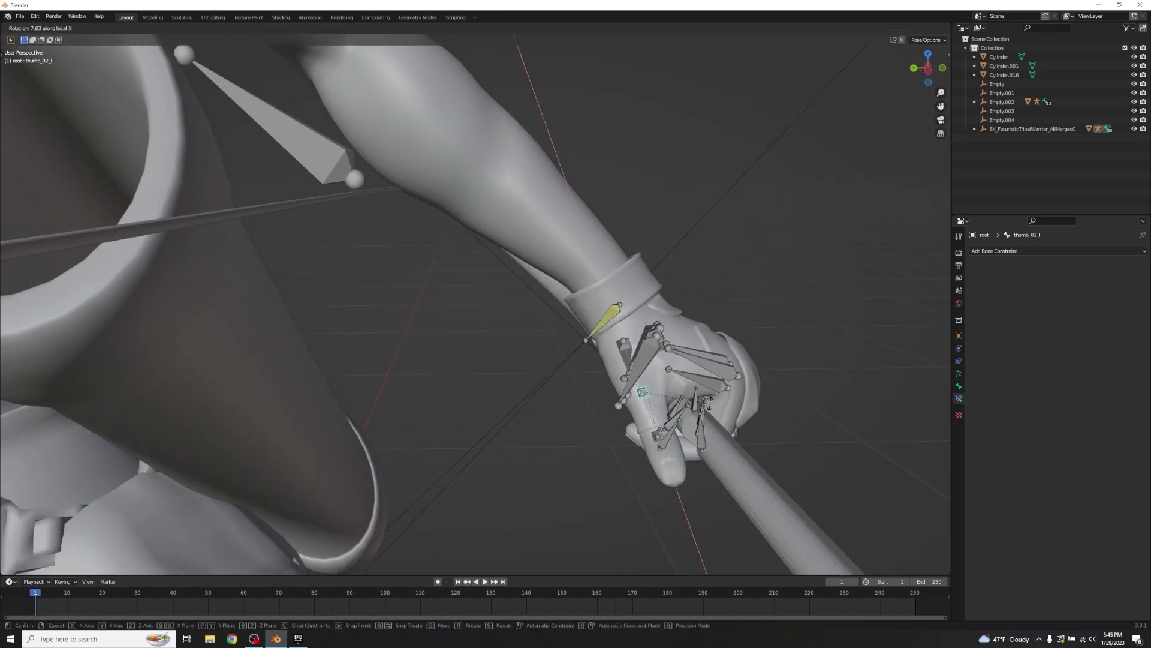
key(z)
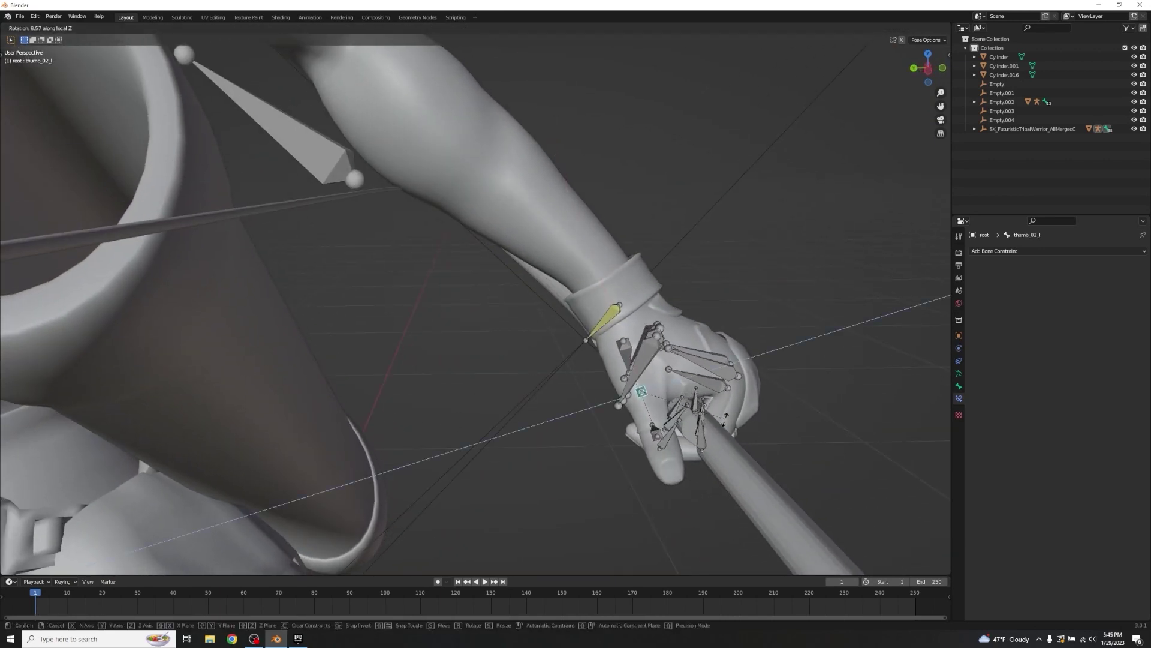
click(727, 422)
key(r)
key(y)
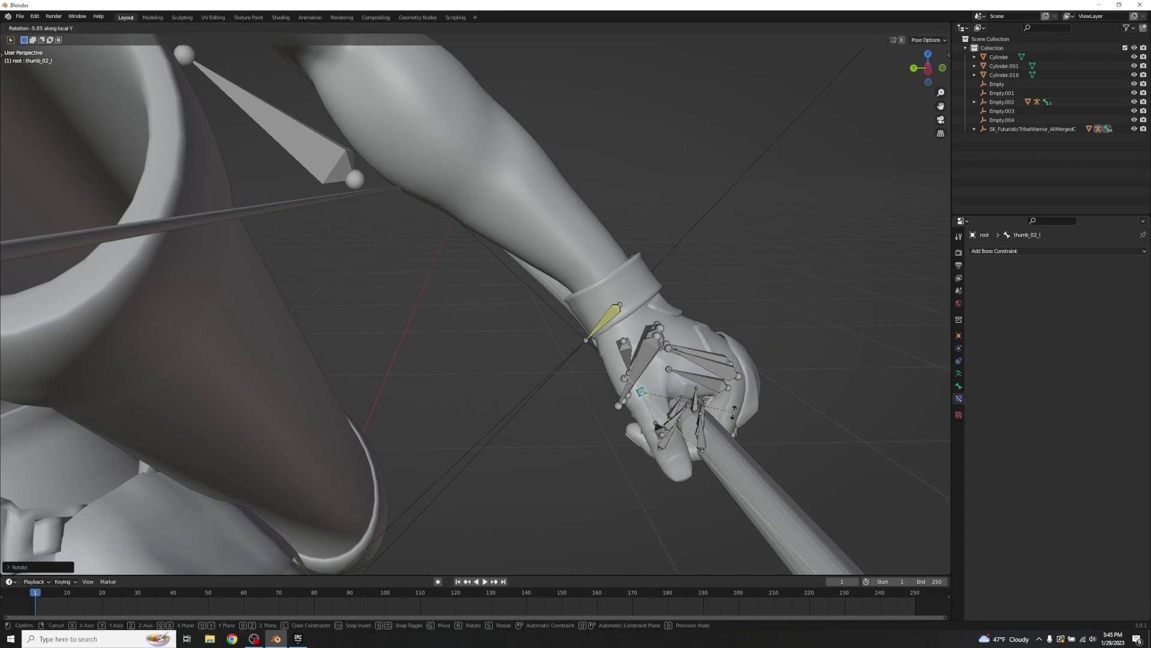
click(750, 389)
middle_drag(753, 387, 681, 333)
- Fine-tune the thumb bone with a final rotation on local Z
key(r)
key(x)
key(y)
key(x)
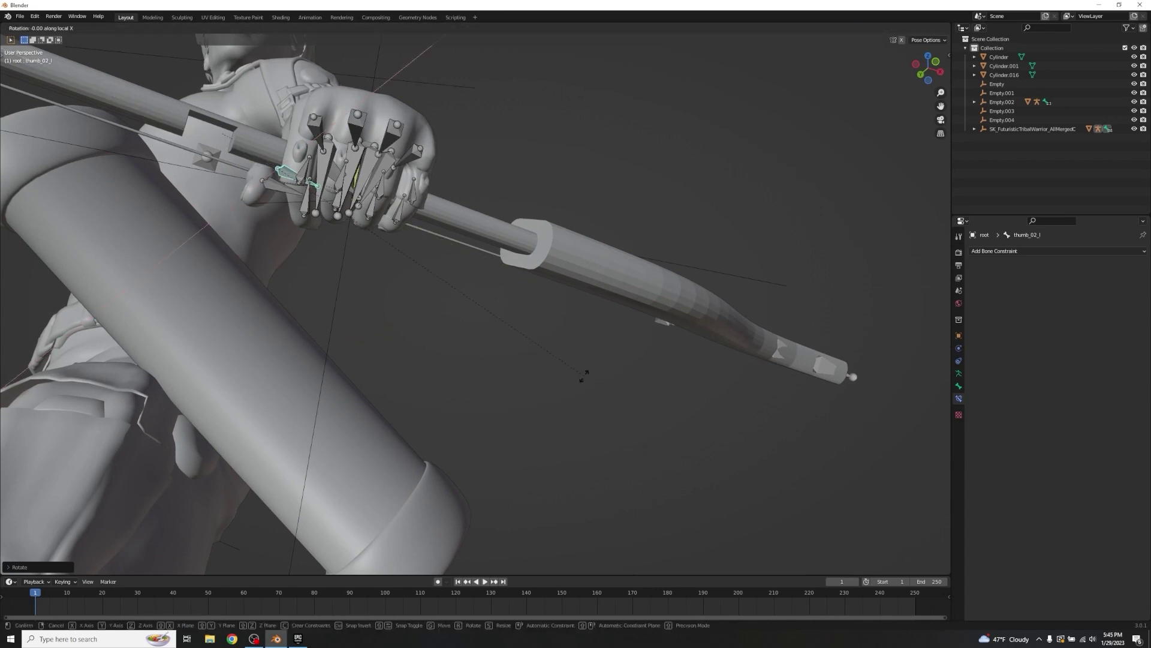
key(z)
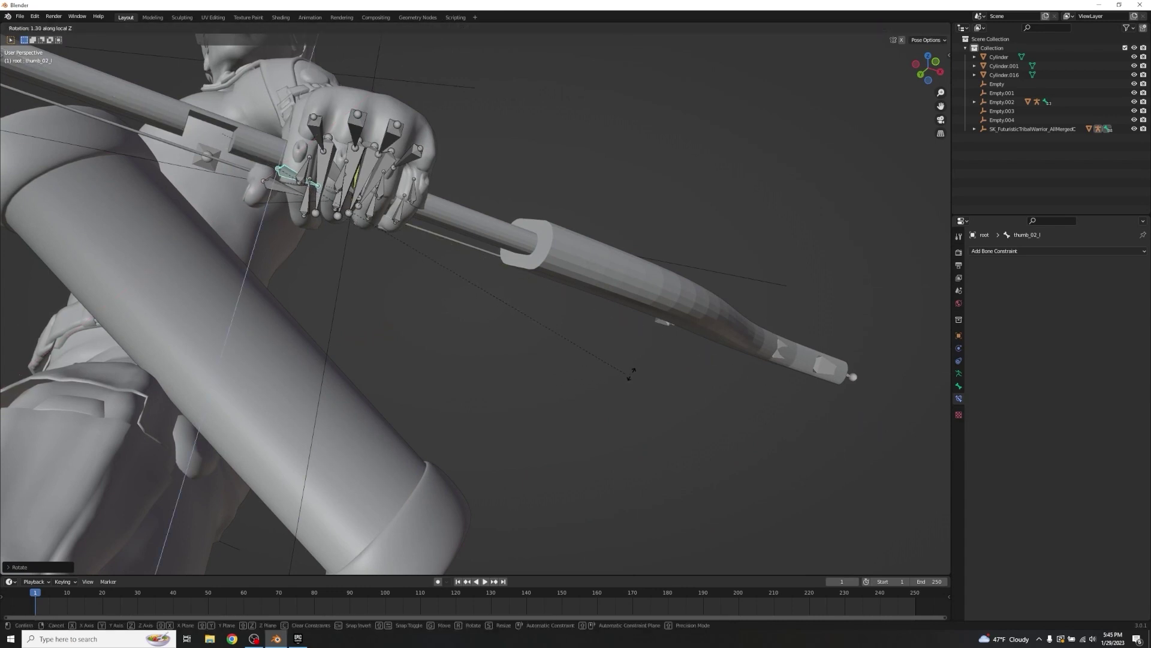
click(613, 360)
- Box-select all of the left hand's finger bones
middle_drag(510, 349, 588, 396)
scroll(619, 378, down, 4)
drag(689, 244, 499, 427)
scroll(501, 423, down, 5)
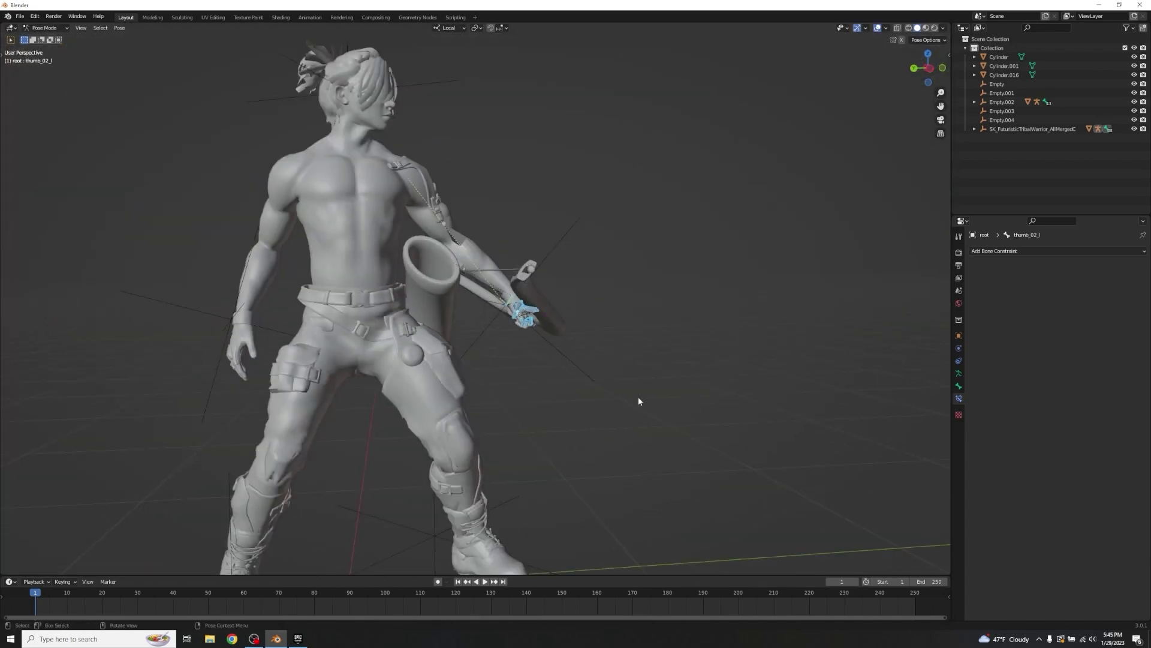
- Reveal all bones and create a new pose library named 'BasePosesInfo'
key(alt+h)
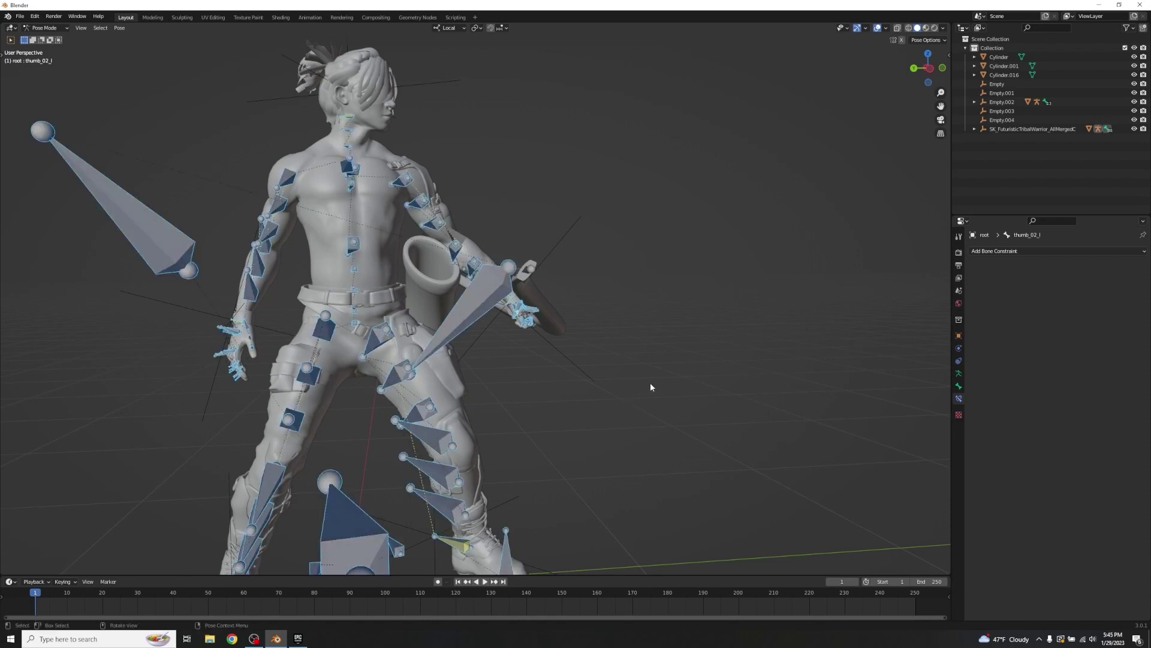
click(958, 376)
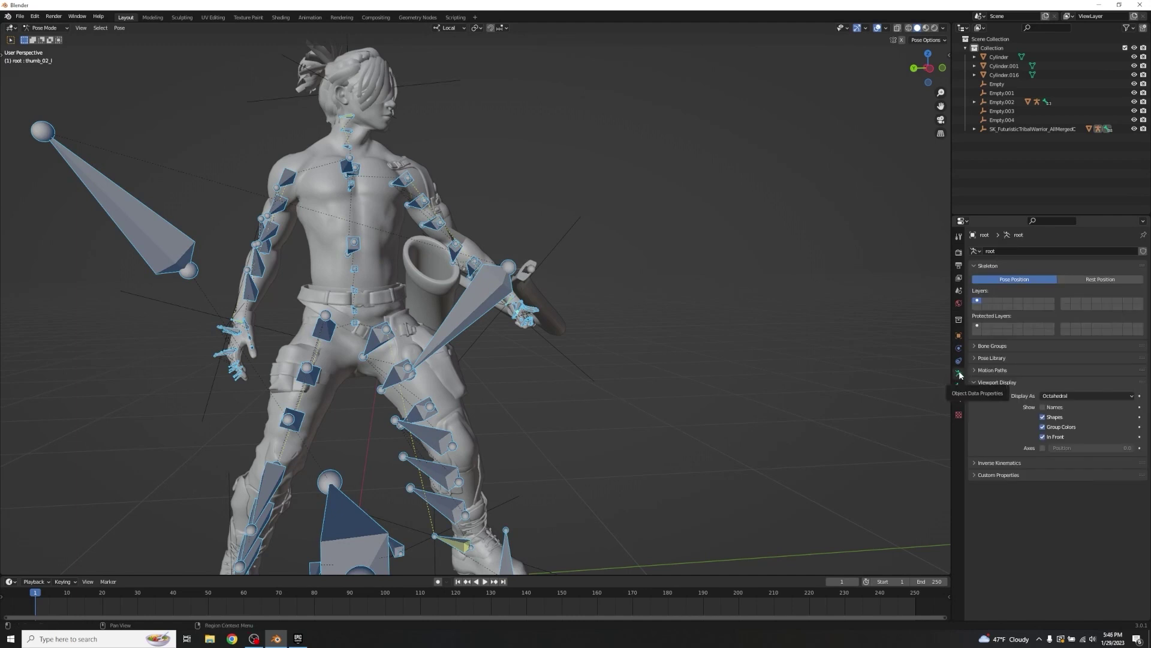
click(975, 358)
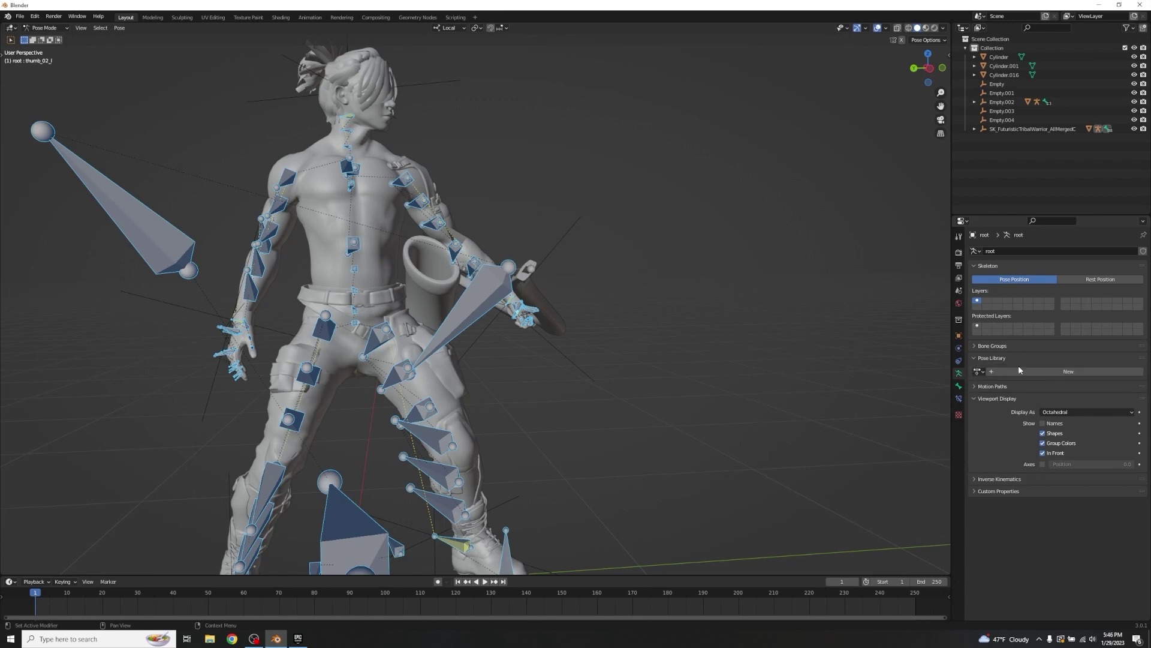
click(1051, 369)
double_click(1018, 371)
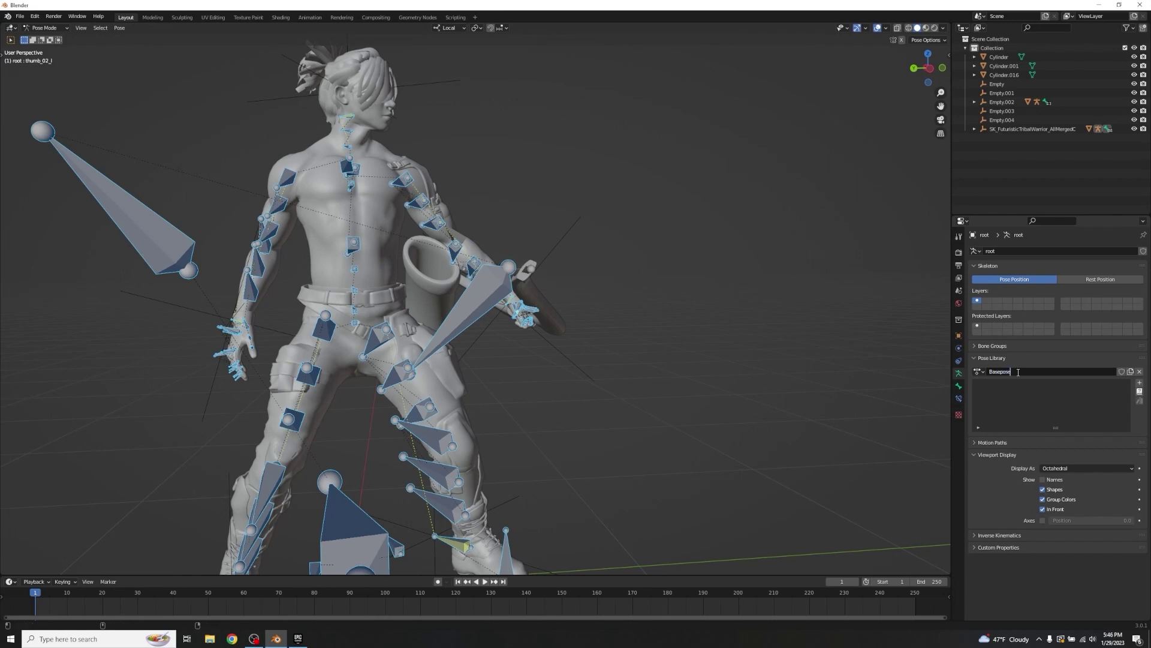
text(BasePosesInfo)
key(Return)
- Store the current bow-holding pose as DefaultCombatIdle, then deselect all bones
click(1139, 384)
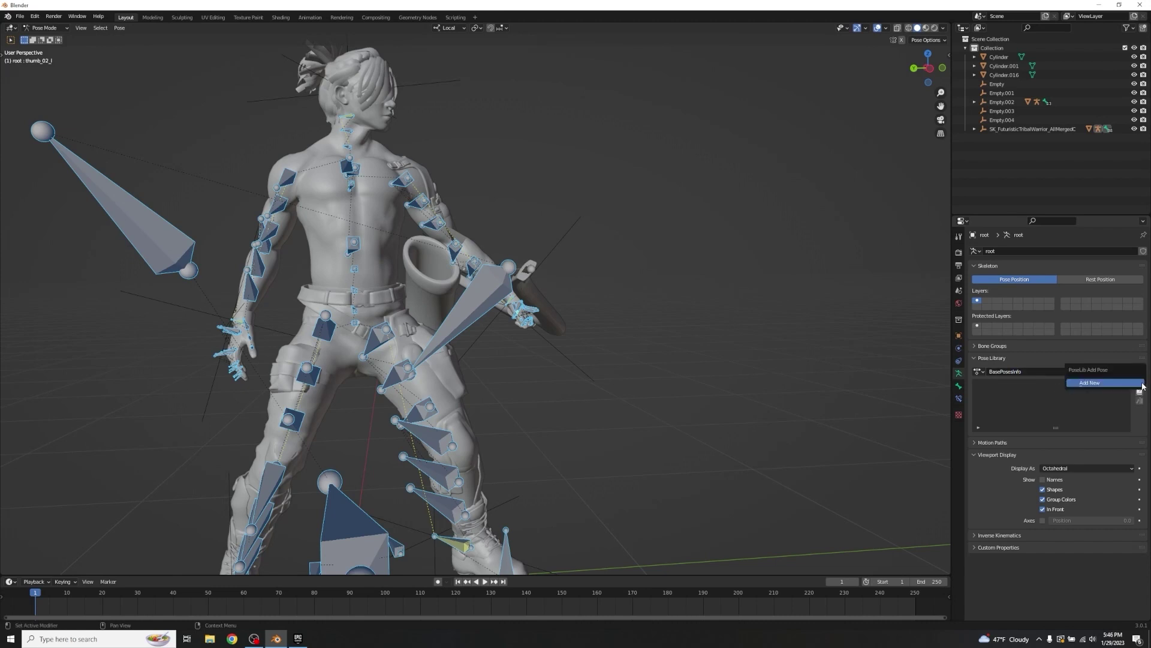
click(1113, 383)
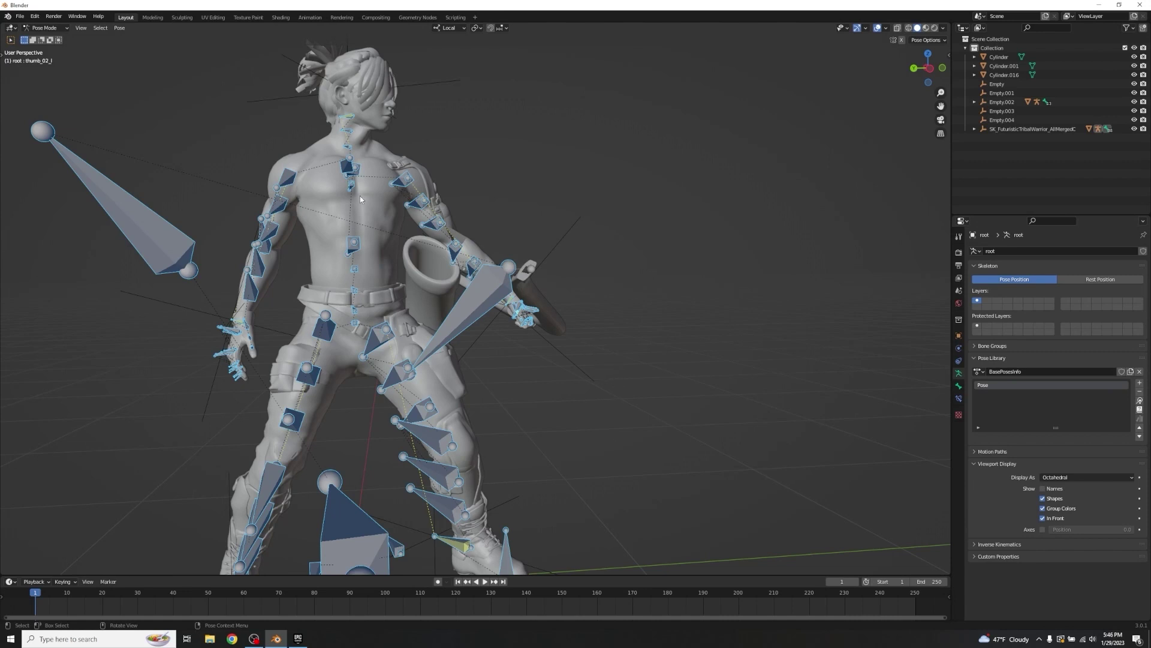
middle_drag(625, 340, 576, 334)
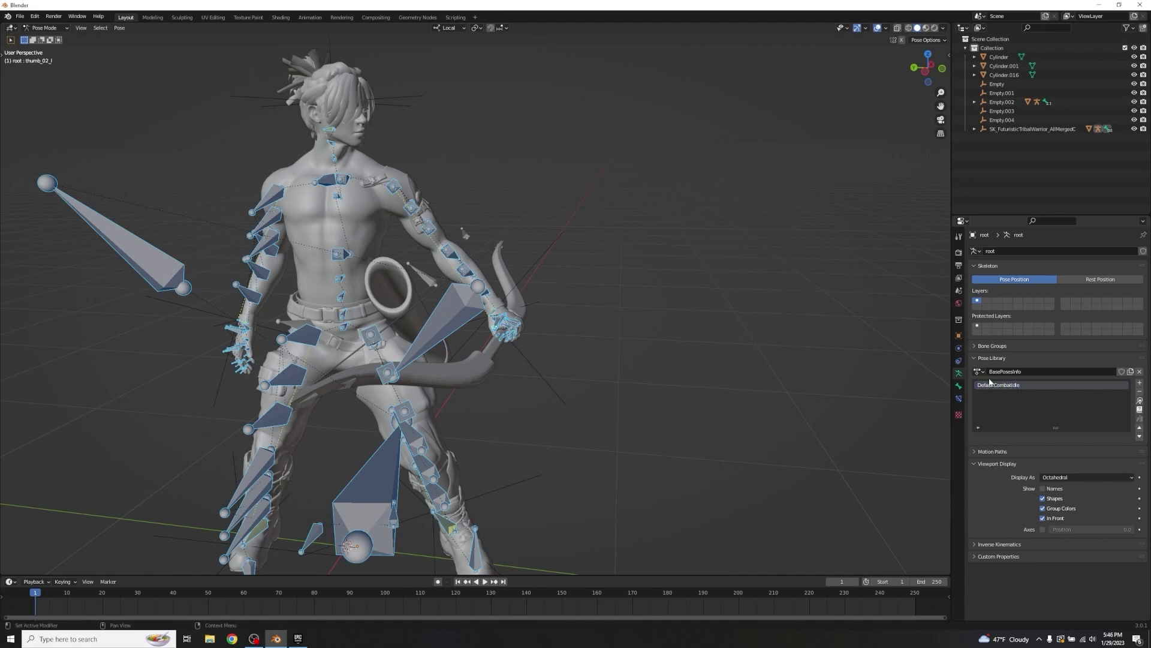
shift+middle_drag(631, 292, 728, 251)
click(719, 274)
scroll(719, 275, up, 1)
- Return to Object Mode and hide the armature
key(ctrl+Tab)
click(628, 208)
click(527, 187)
key(h)
middle_drag(771, 250, 747, 232)
scroll(267, 348, down, 4)
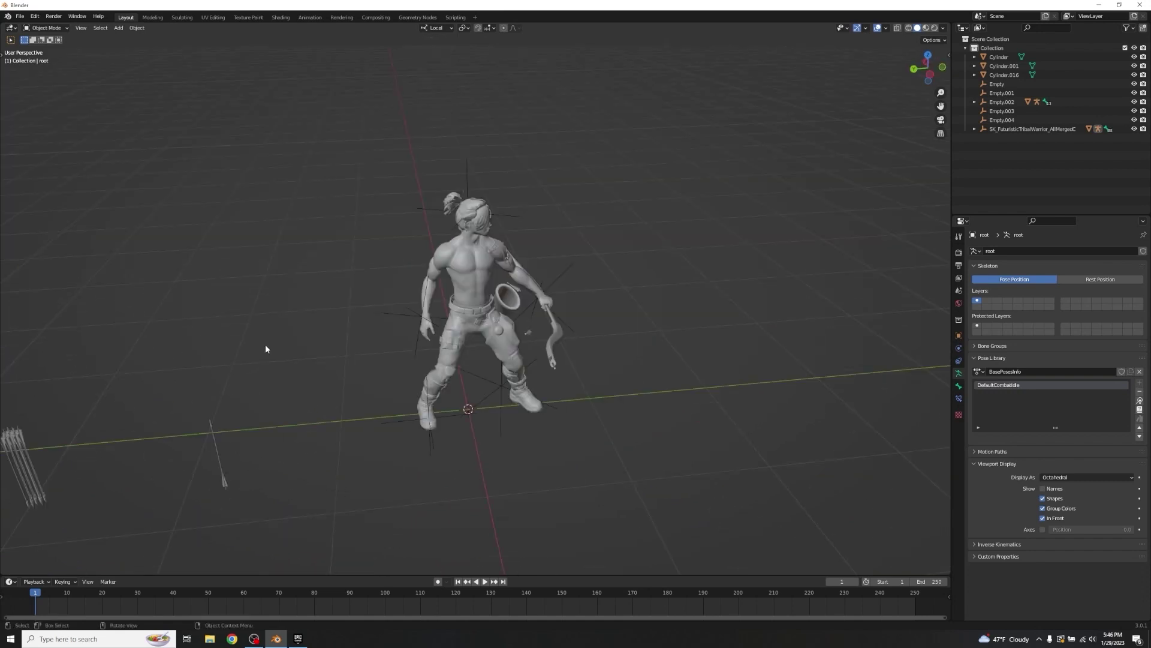
- Select Empty.003 and key its Location, Rotation & Scale at frame 1
click(407, 316)
middle_drag(430, 327, 397, 323)
scroll(408, 336, up, 4)
scroll(427, 374, down, 1)
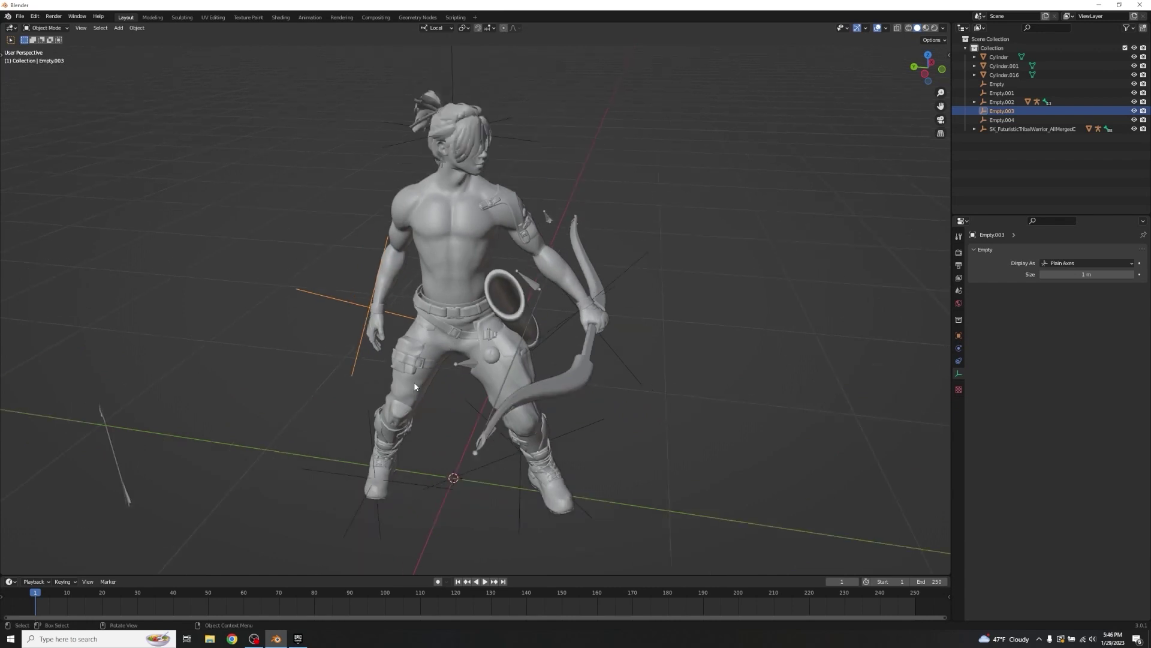
key(i)
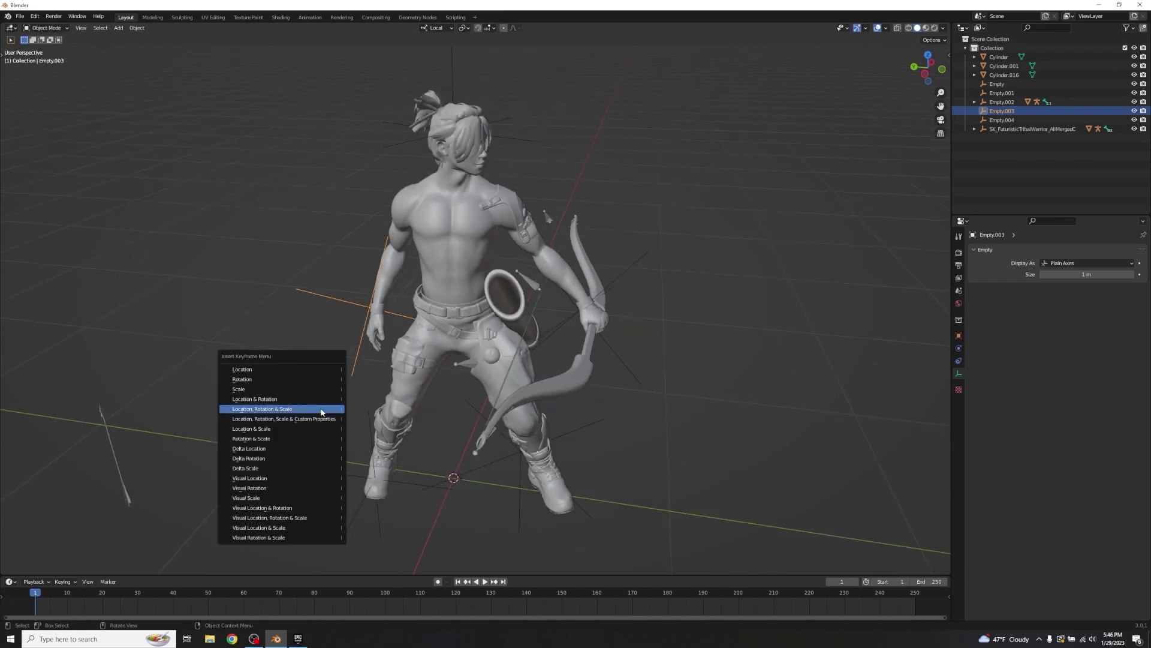
click(322, 409)
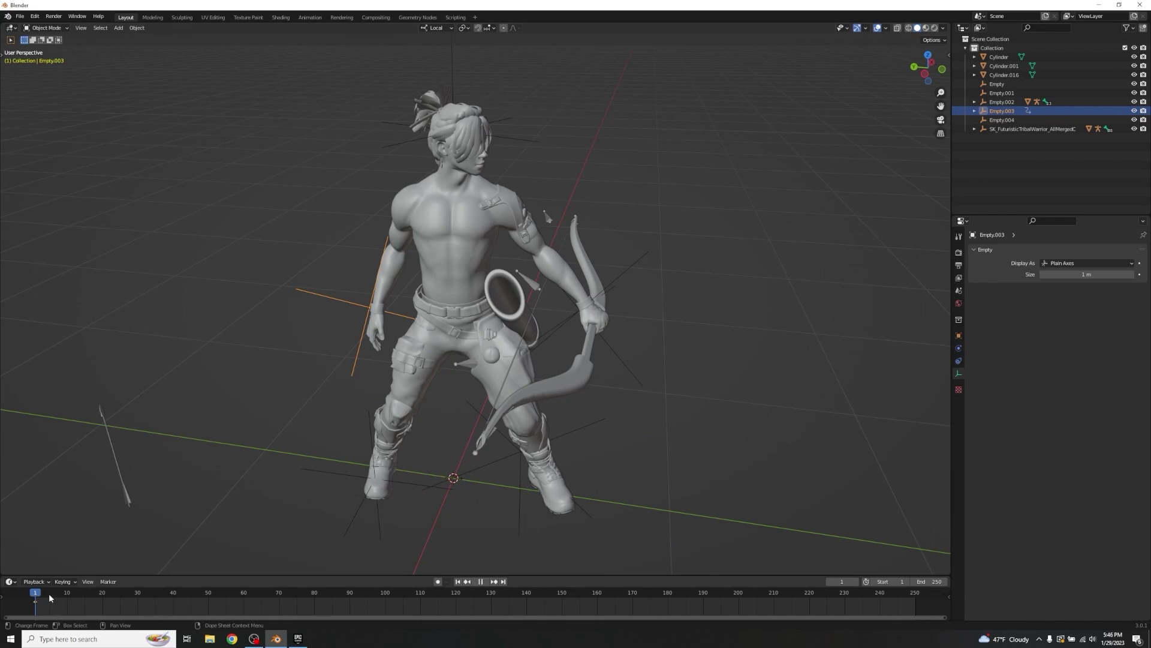
- Cancel a local Z move and switch the transform orientation to Global
middle_drag(287, 478, 393, 483)
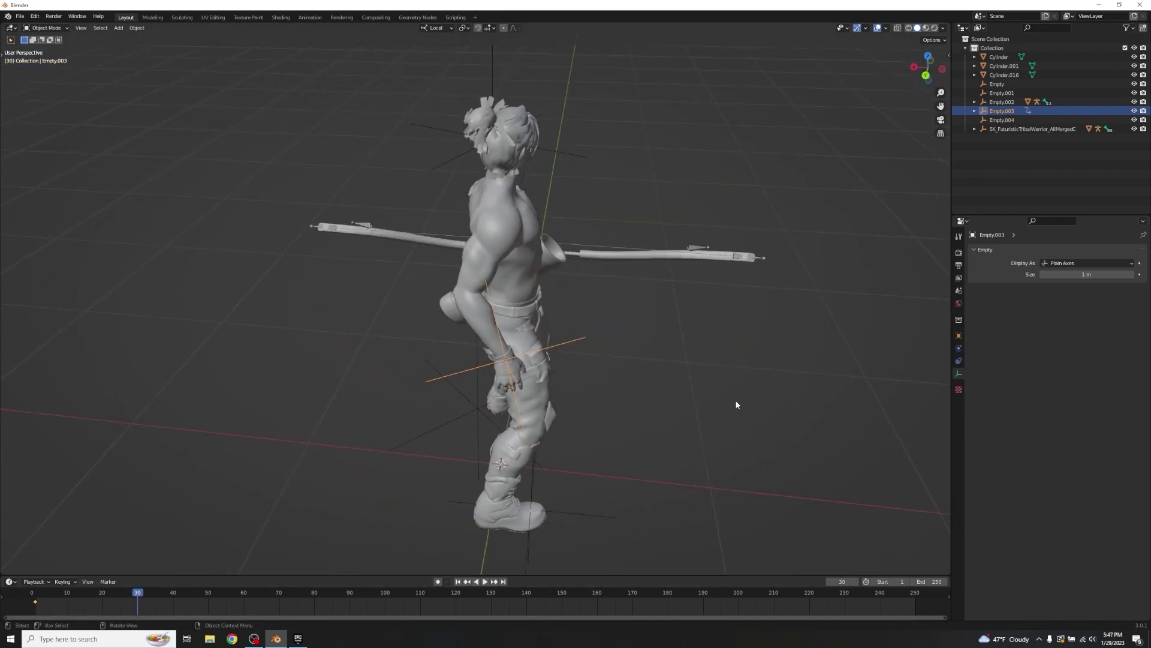
key(g)
key(z)
key(z)
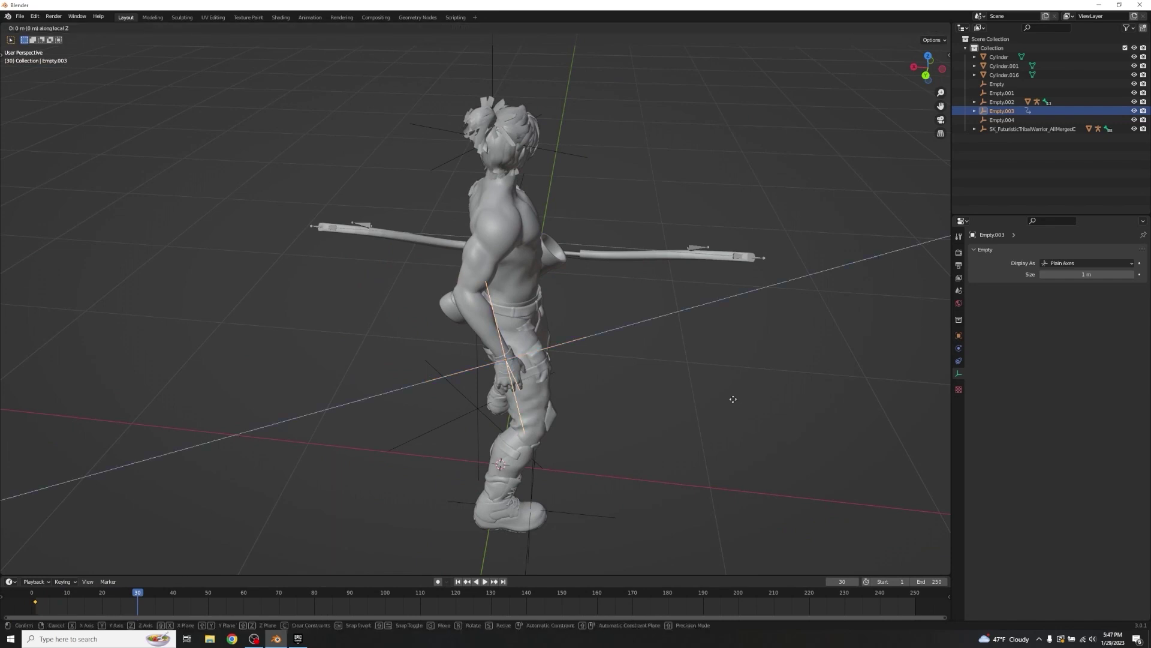
right_click(736, 360)
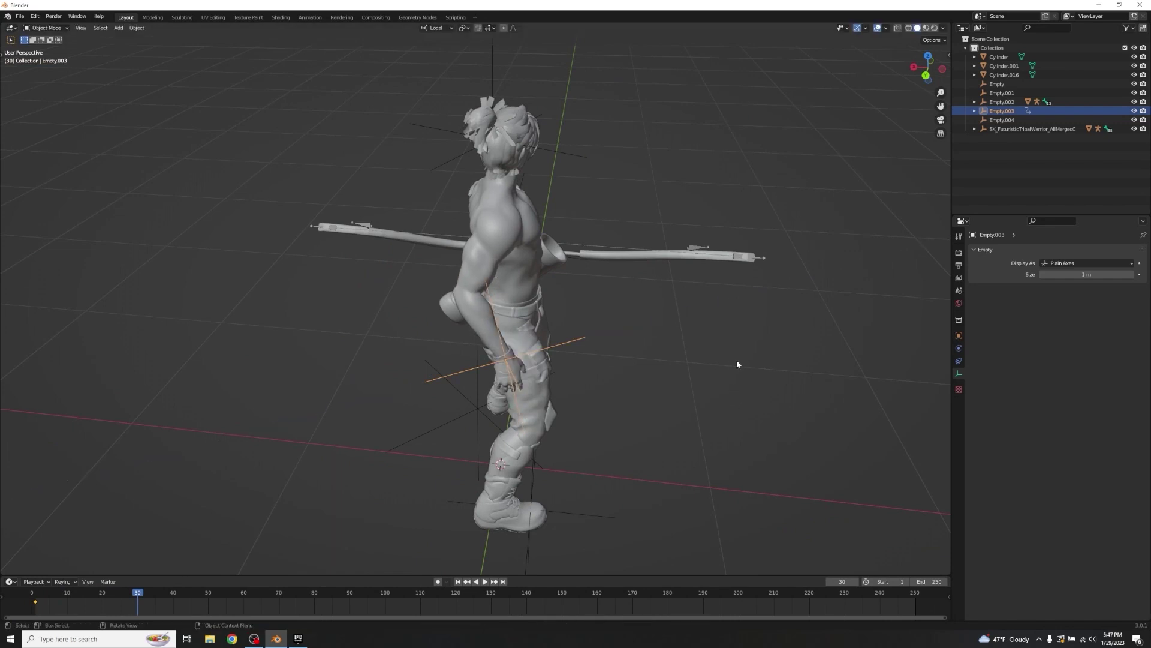
click(435, 28)
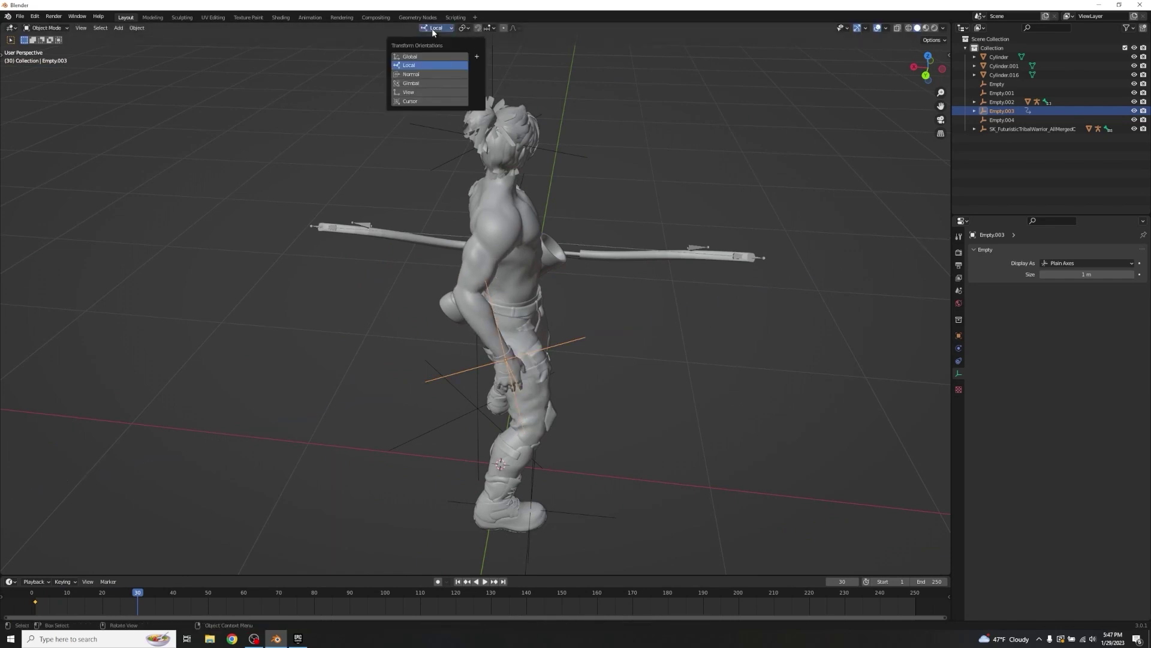
click(419, 57)
- Move Empty.003 along global Z, then X, then Y toward the quiver
key(g)
key(z)
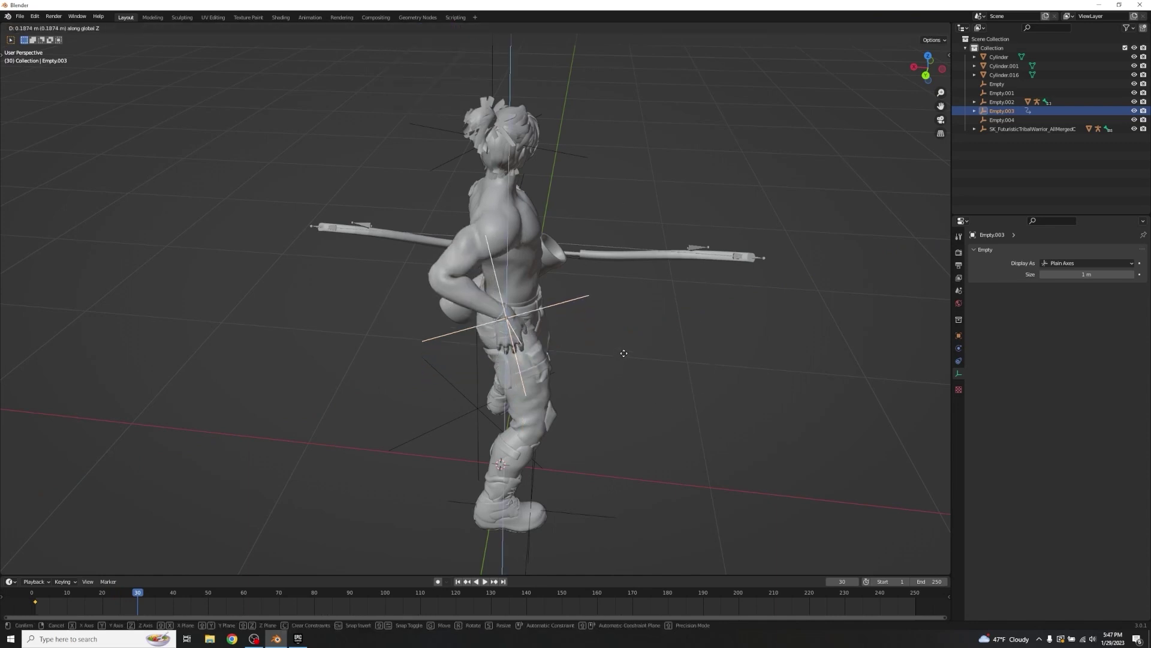
click(627, 352)
middle_drag(639, 352, 581, 360)
key(g)
key(x)
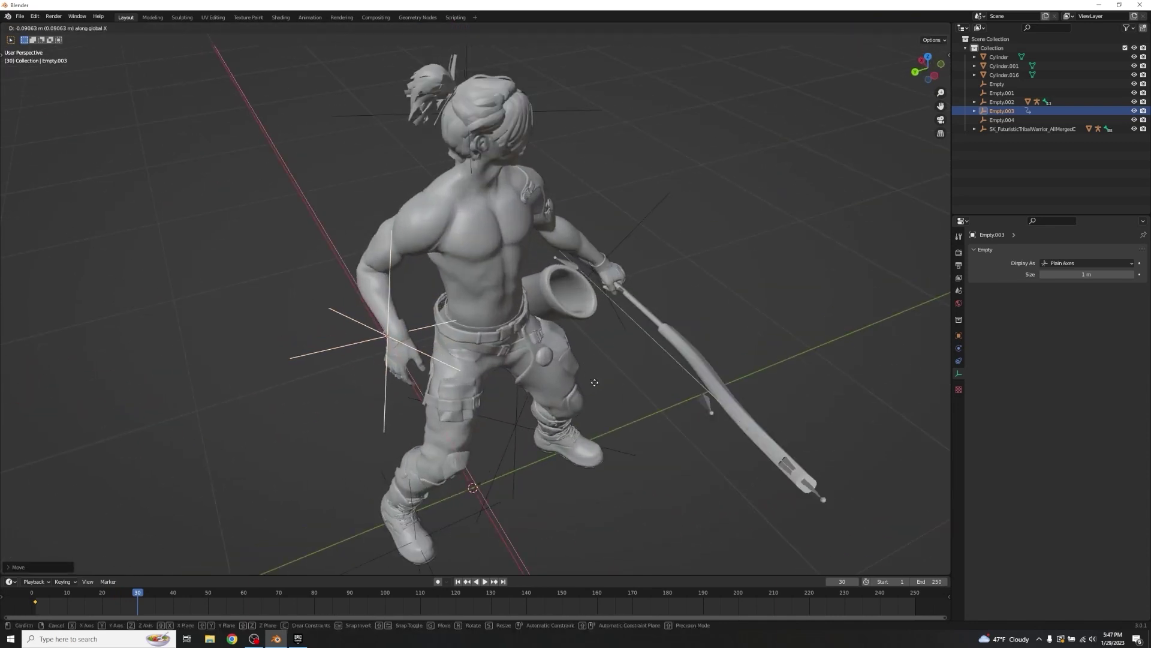
click(607, 400)
key(g)
key(y)
click(651, 389)
middle_drag(651, 390, 596, 377)
- Rotate the hand empty about Z and X, then shift it along global X
key(r)
key(z)
click(616, 247)
key(r)
key(x)
click(418, 291)
middle_drag(419, 292, 484, 301)
key(g)
key(x)
click(462, 255)
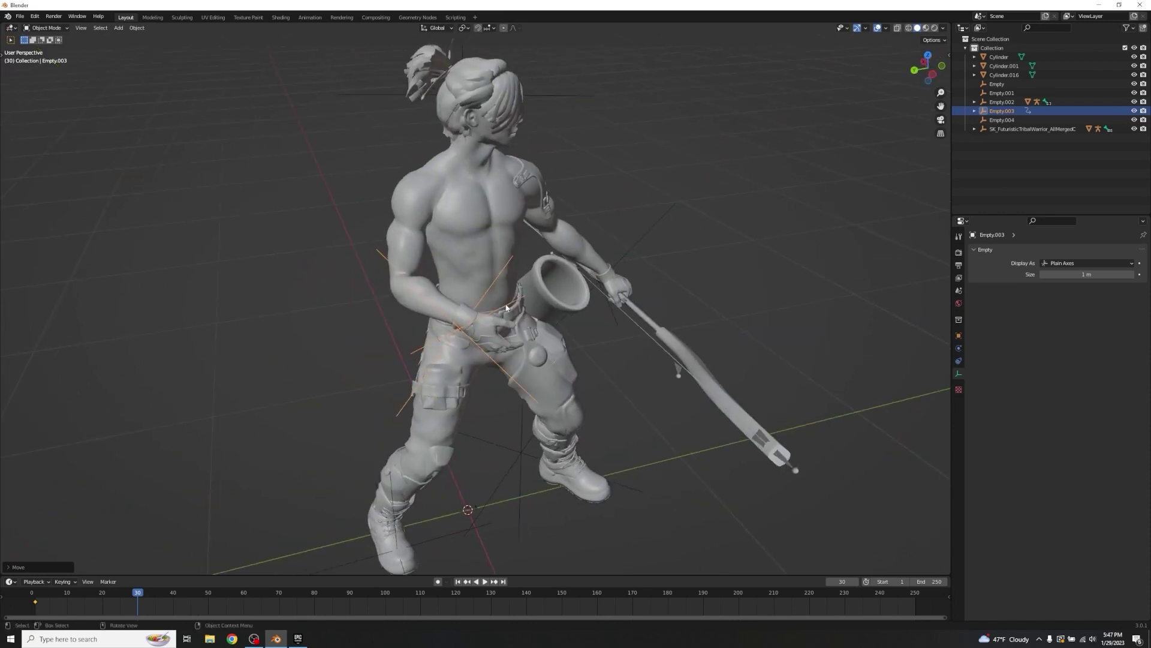
- Refine the hand empty's rotation about global Y and X
key(r)
key(y)
click(617, 245)
middle_drag(617, 247, 660, 241)
key(r)
key(x)
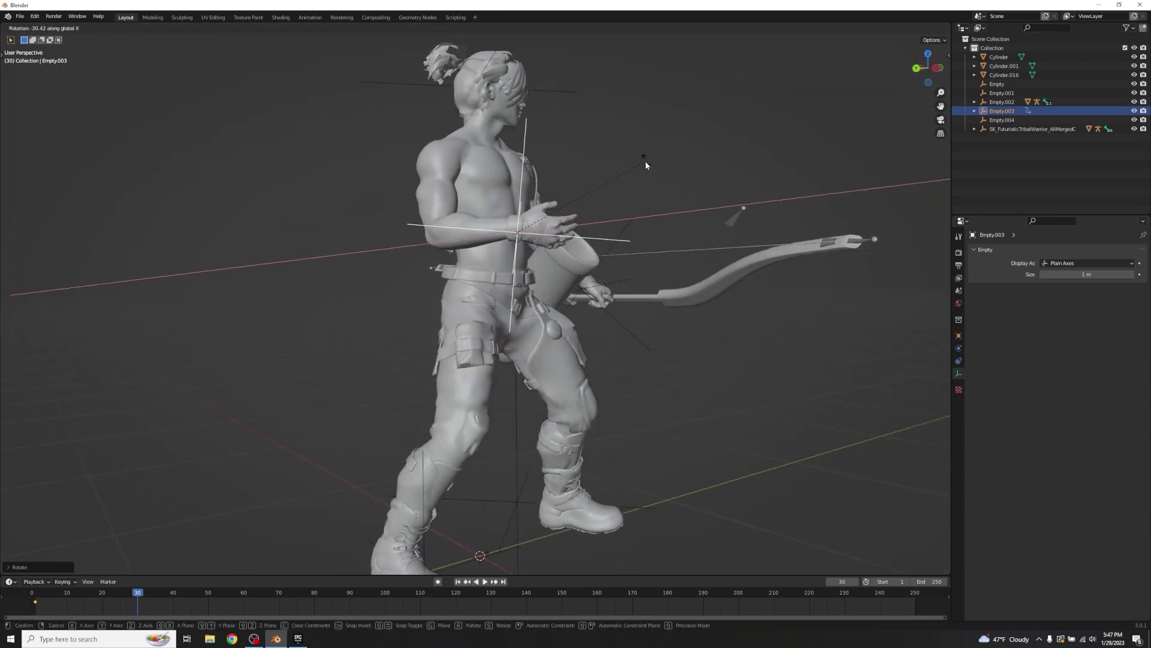
click(646, 161)
middle_drag(645, 162, 638, 234)
key(r)
key(y)
click(651, 280)
key(r)
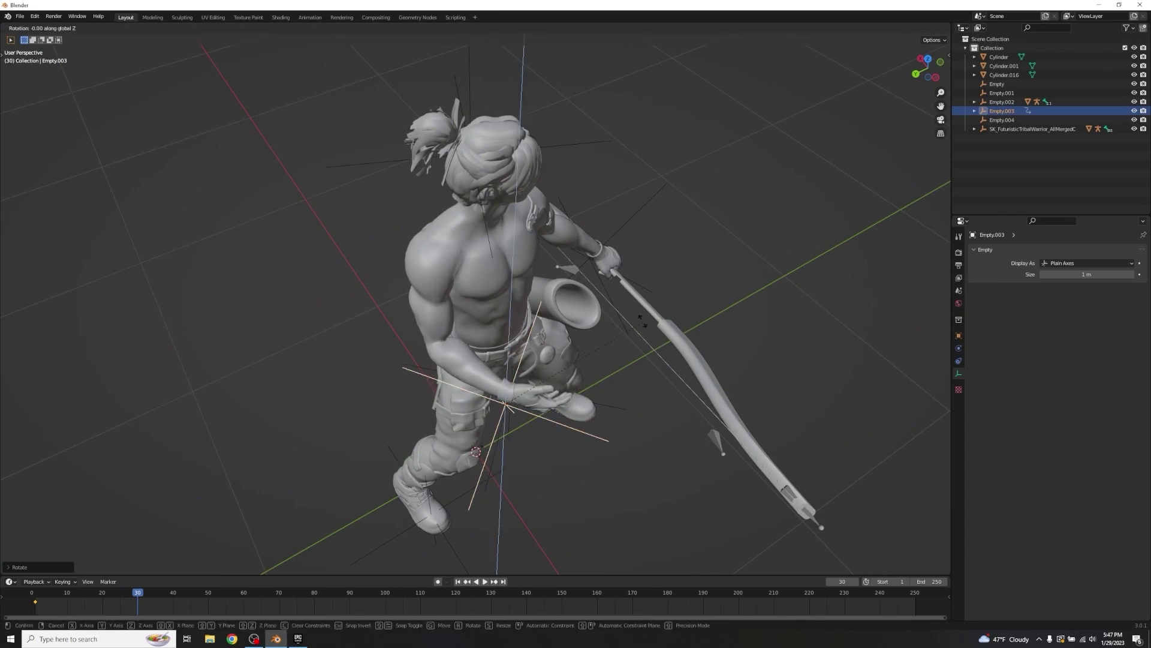
click(624, 251)
- Nudge the empty into the reaching pose and key Location, Rotation & Scale at frame 30
middle_drag(624, 250, 534, 267)
key(g)
click(578, 235)
key(x)
key(g)
key(y)
right_click(623, 203)
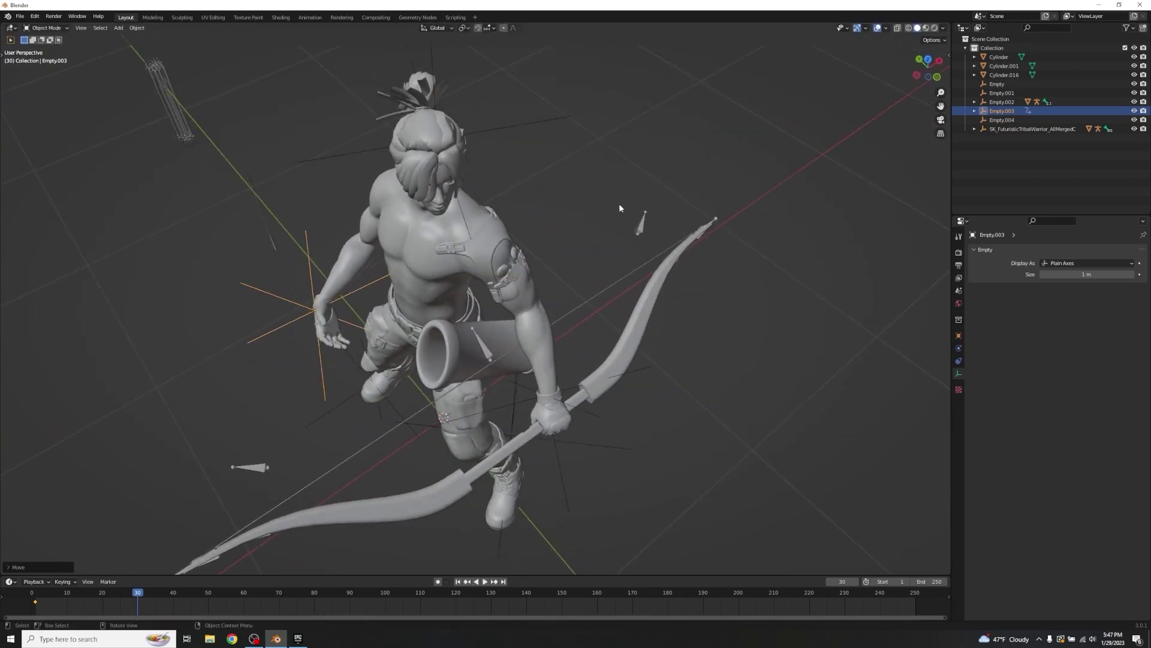
middle_drag(614, 203, 690, 176)
key(g)
key(x)
key(Escape)
key(i)
click(635, 272)
- Slide the frame 30 keyframe earlier to frame 10
middle_drag(656, 443, 392, 532)
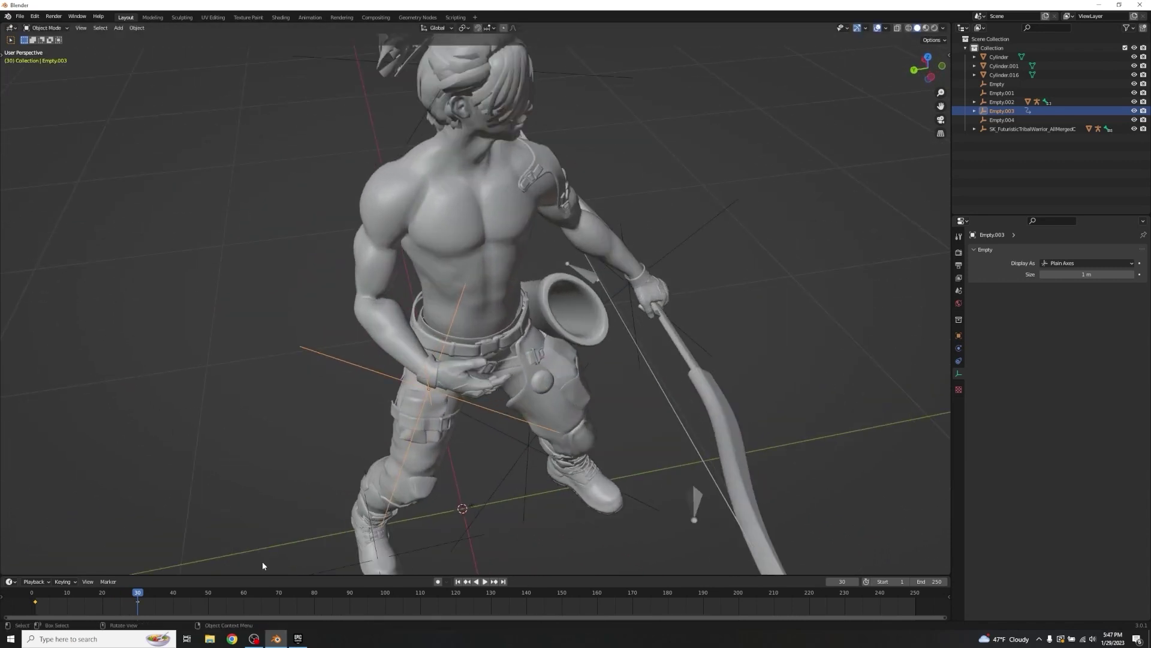
key(g)
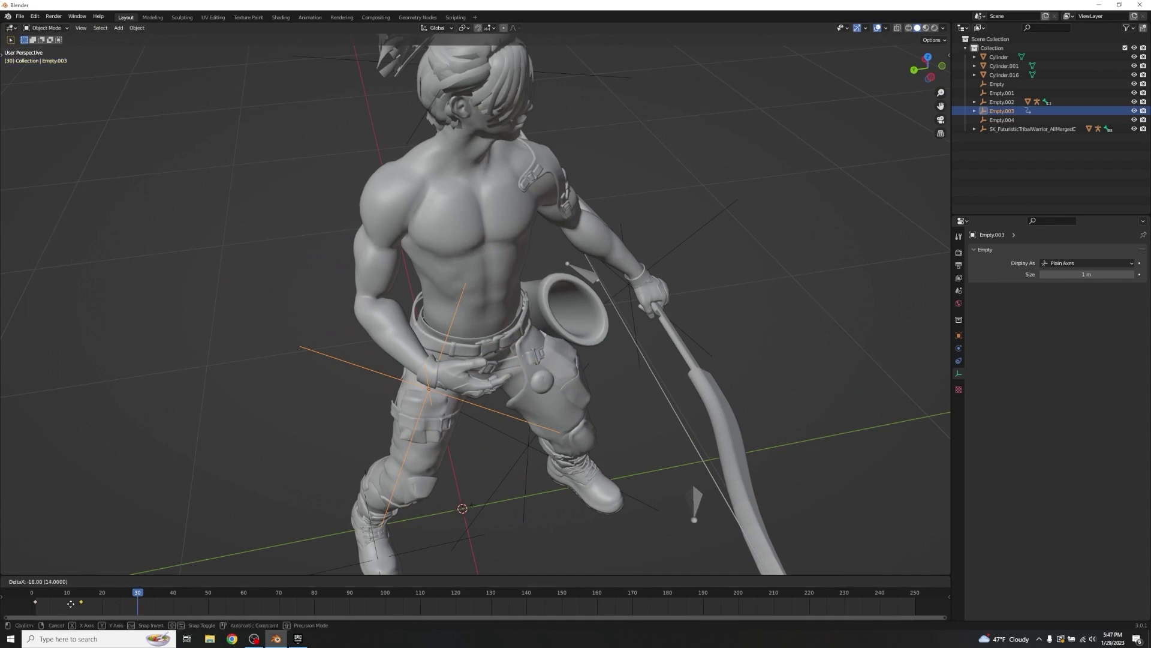
click(68, 603)
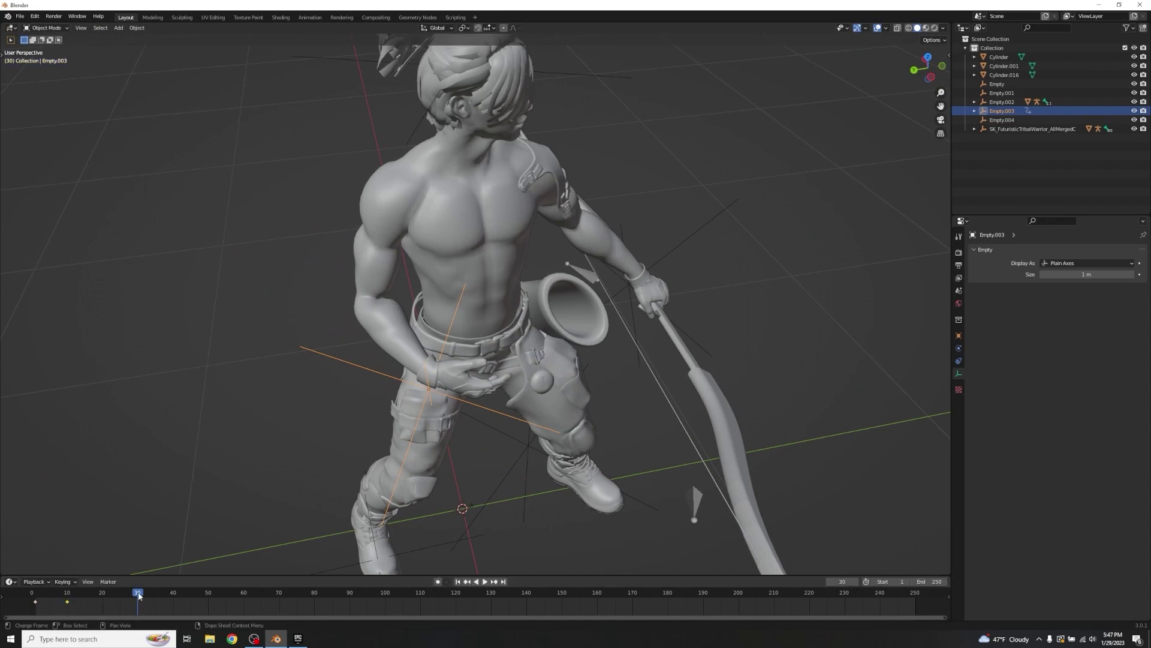
- Move the empty along global Y and rotate it about global Z and Y
middle_drag(451, 485, 457, 487)
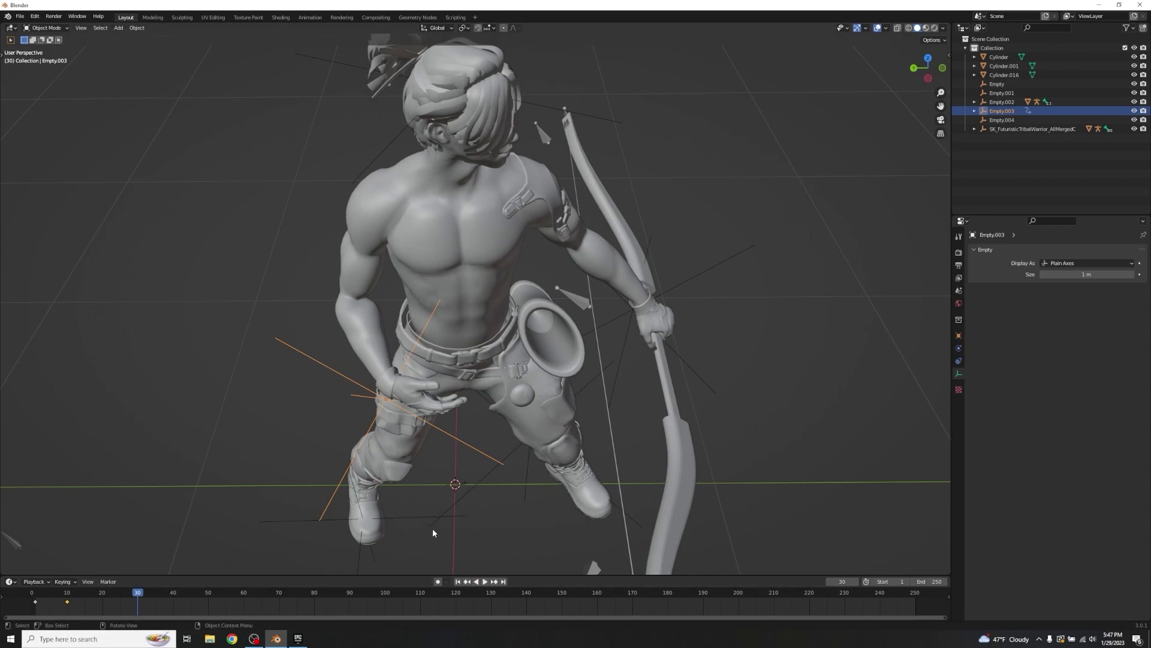
key(g)
key(y)
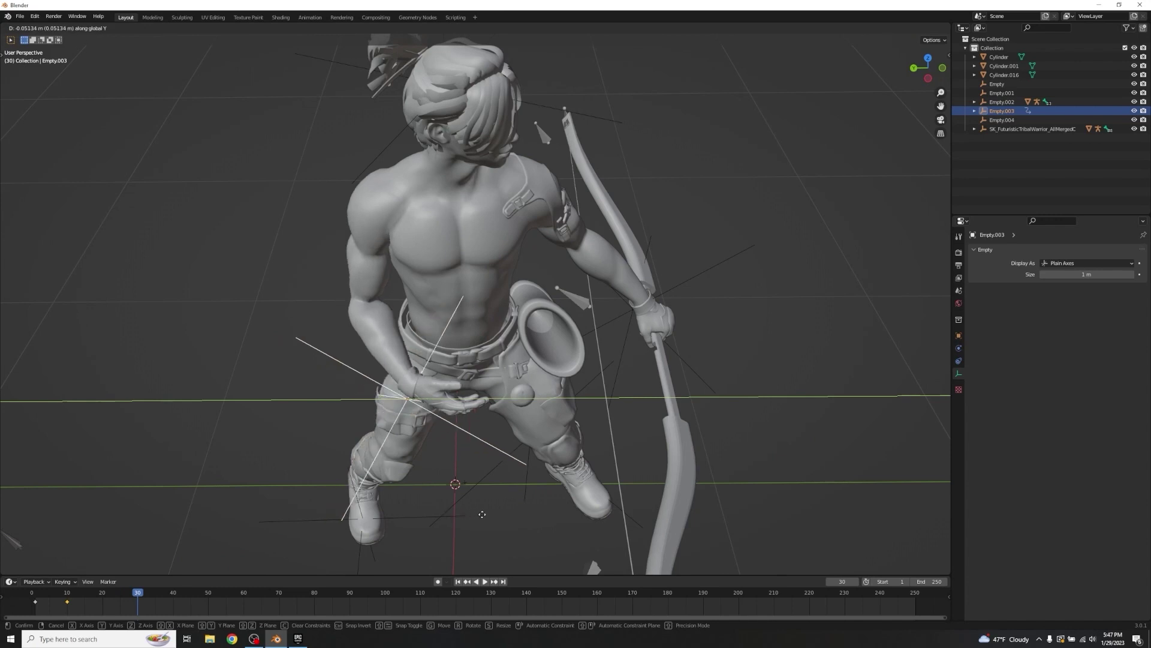
click(549, 495)
middle_drag(550, 496, 486, 490)
middle_drag(467, 324, 699, 305)
key(r)
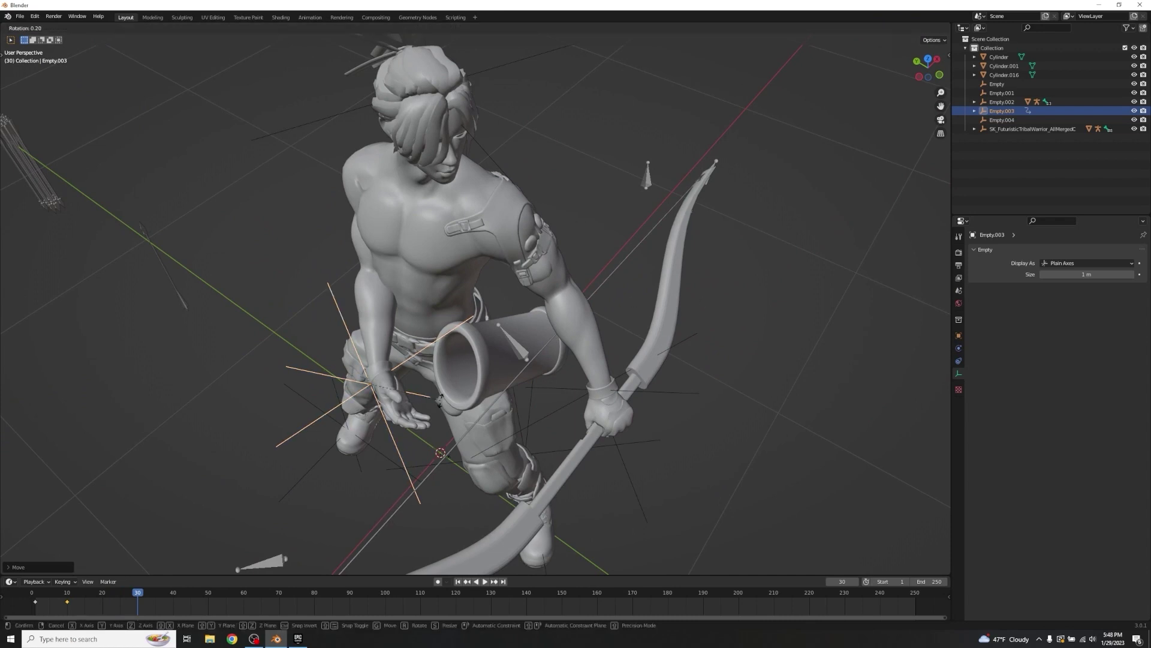
key(z)
click(591, 393)
key(r)
key(y)
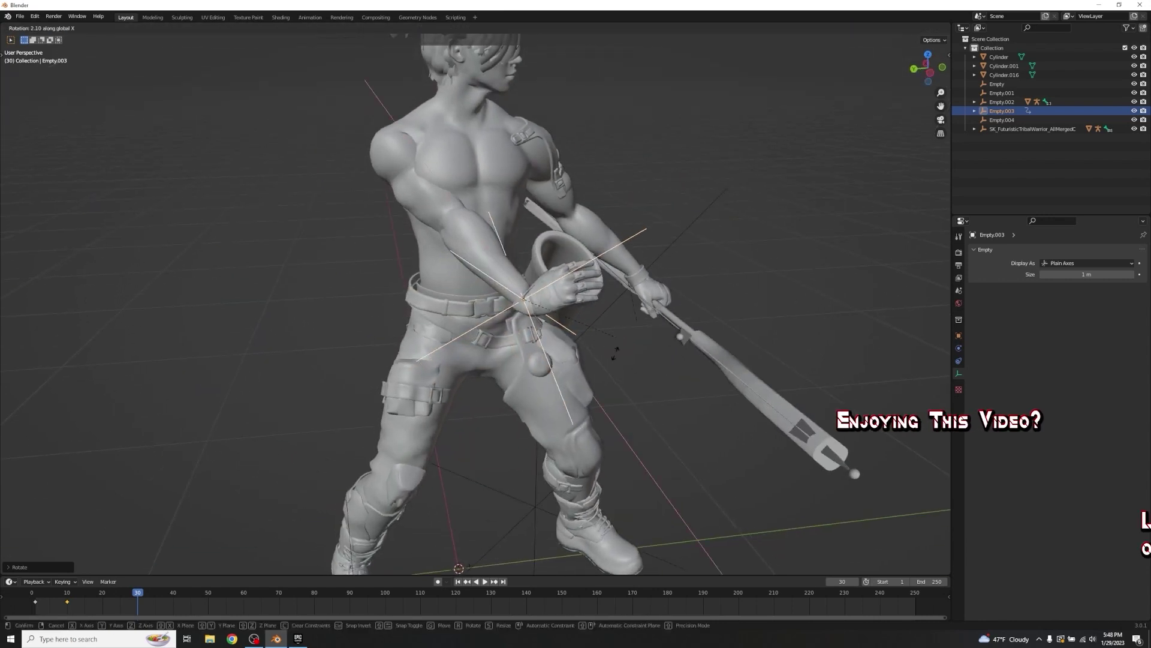
click(564, 438)
- Adjust the empty's position and key the final reach pose at frame 30
key(g)
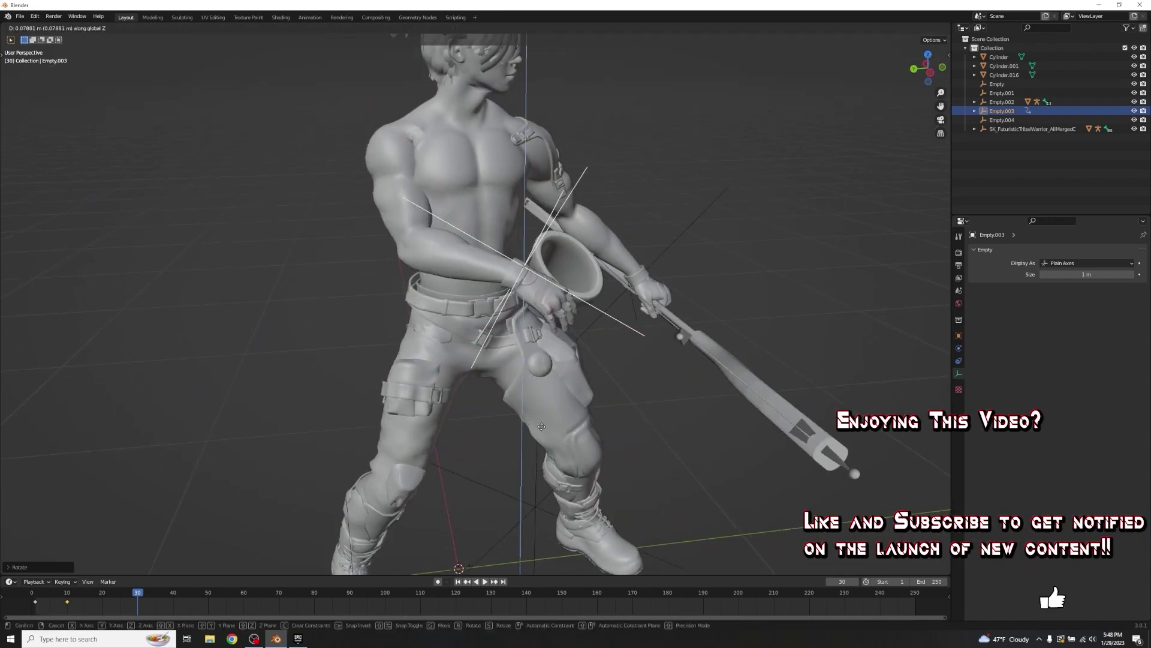
key(z)
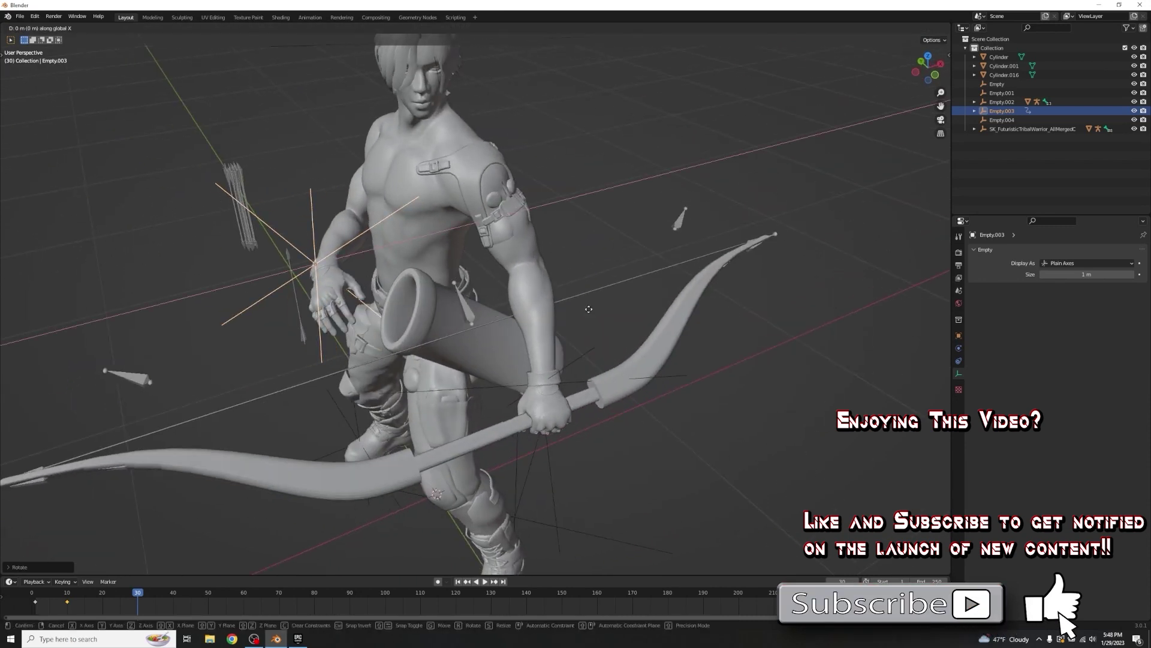
key(g)
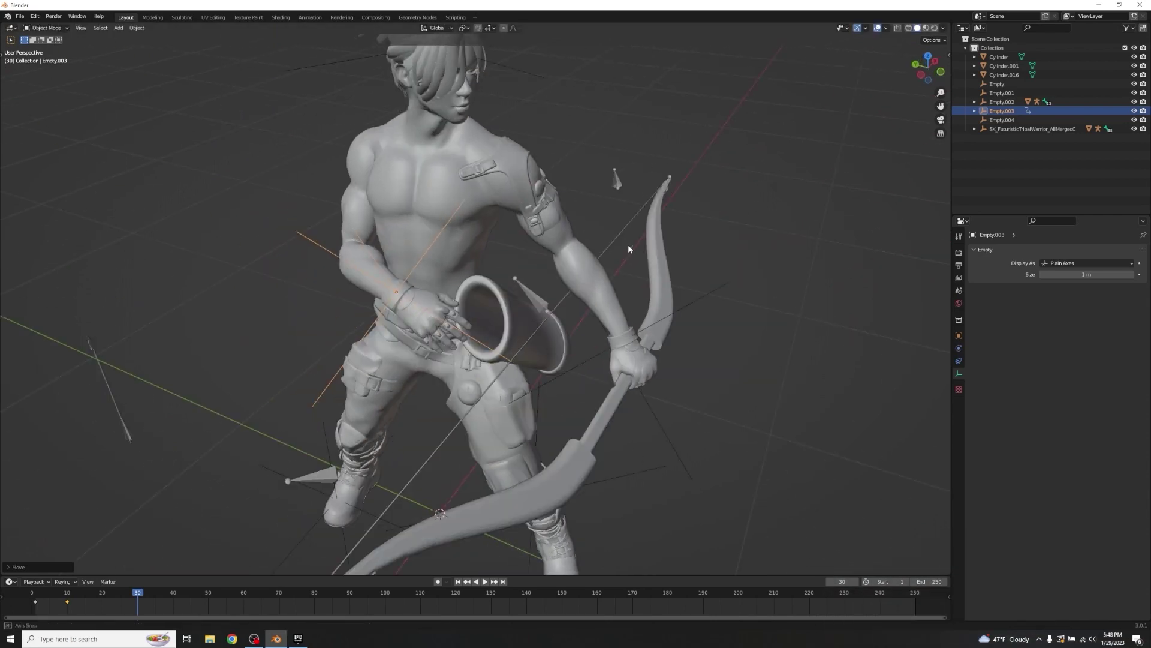
middle_drag(628, 244, 657, 236)
key(g)
click(661, 225)
middle_drag(661, 225, 644, 261)
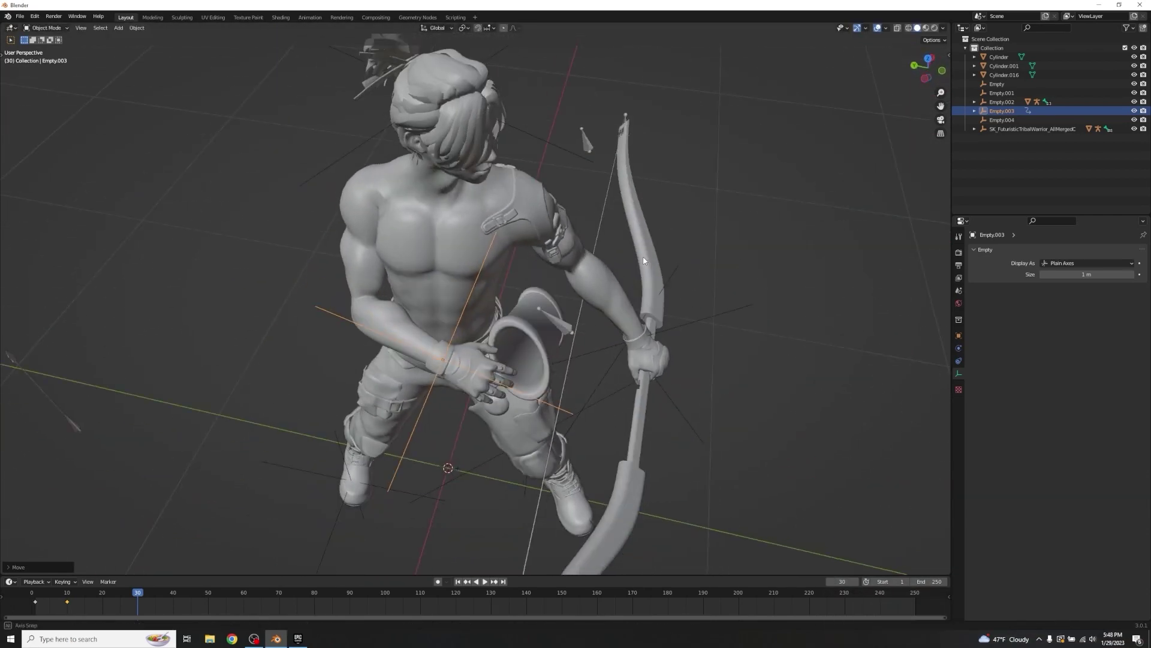
key(i)
click(613, 381)
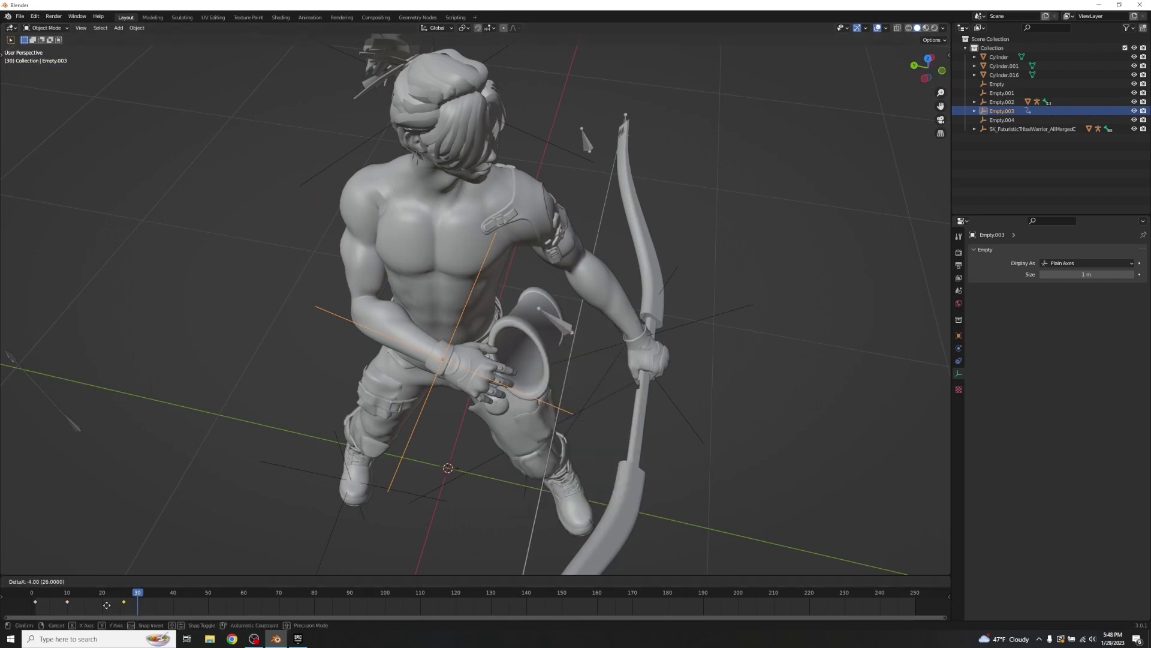
- Return to the start and play back the hand animation to check the reach
drag(101, 606, 31, 593)
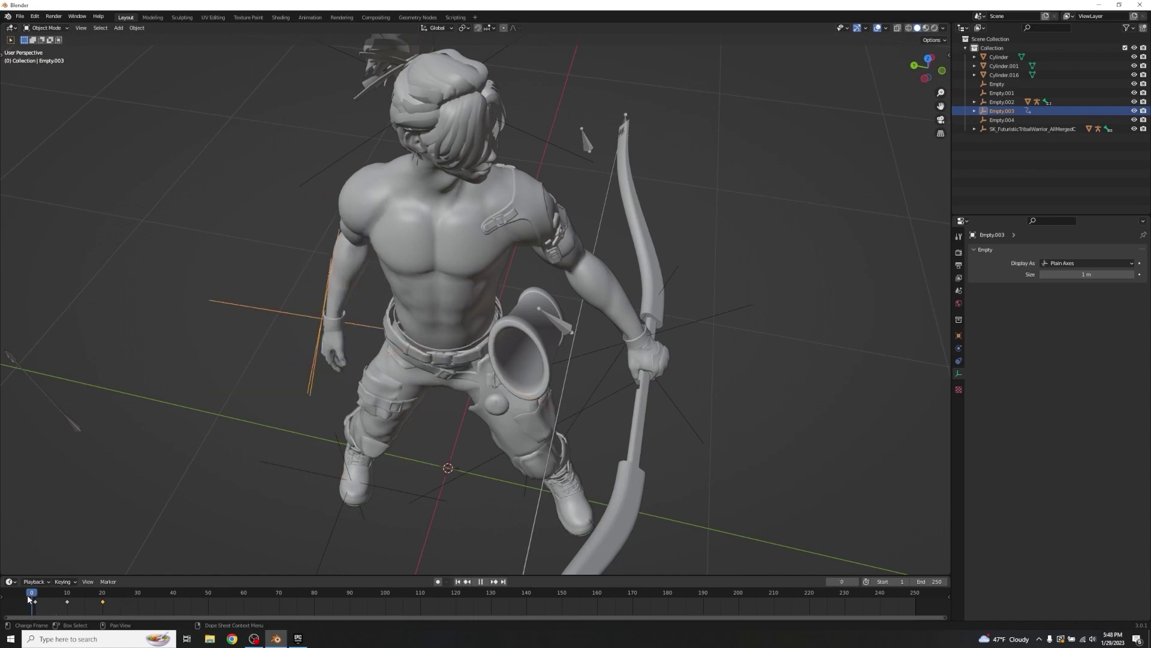
scroll(414, 410, down, 3)
middle_drag(413, 410, 462, 389)
key(space)
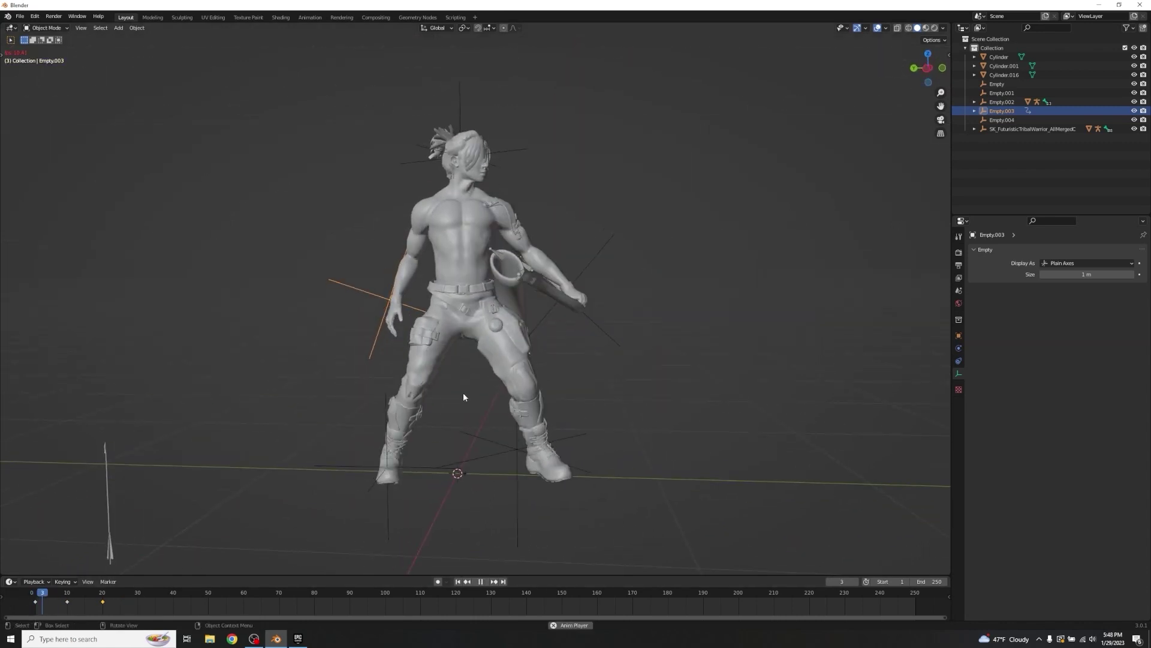
key(space)
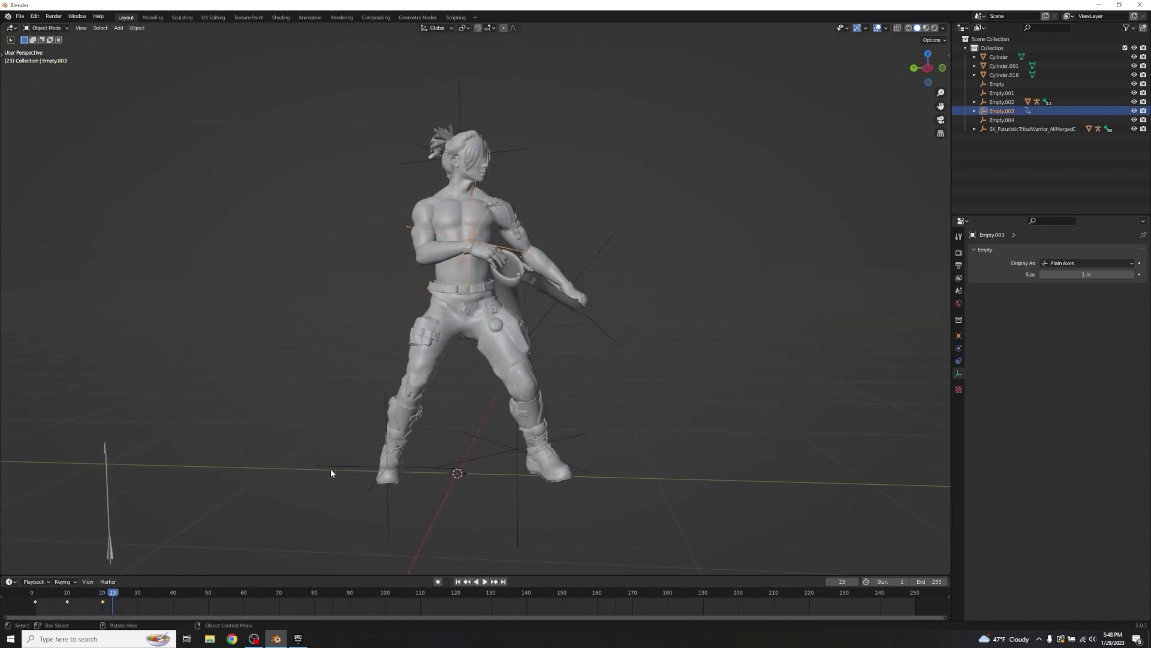
middle_drag(460, 399, 323, 482)
drag(110, 592, 71, 601)
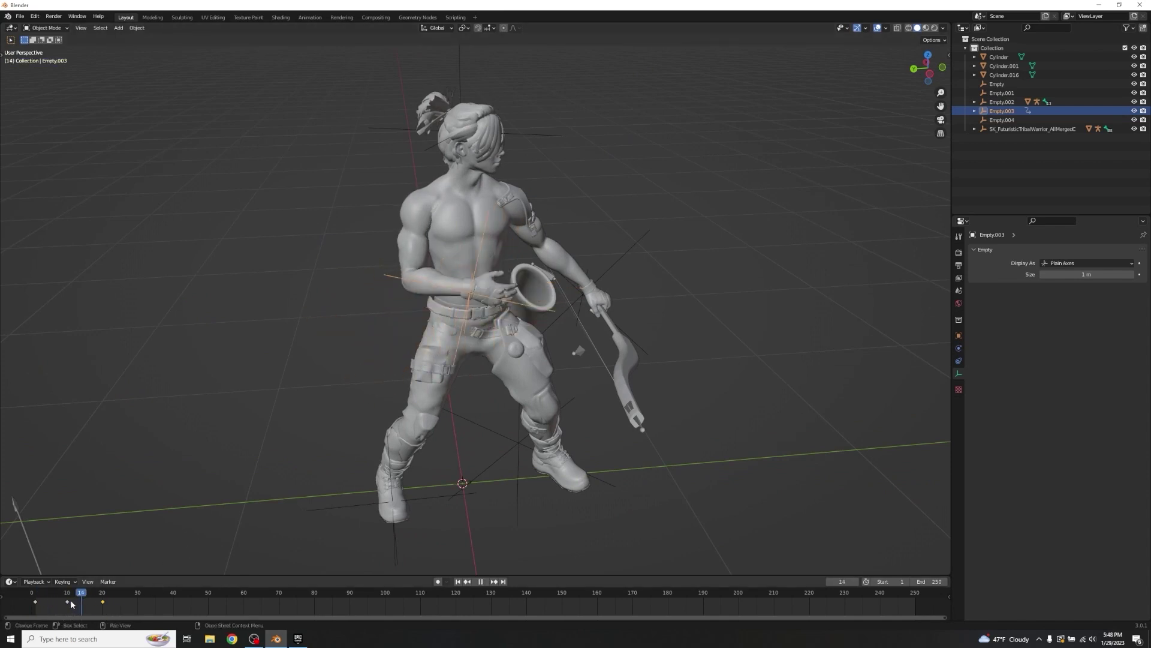
- Scrub from frame 5 to frame 20 and select the bow-hand empty Empty.002
click(41, 601)
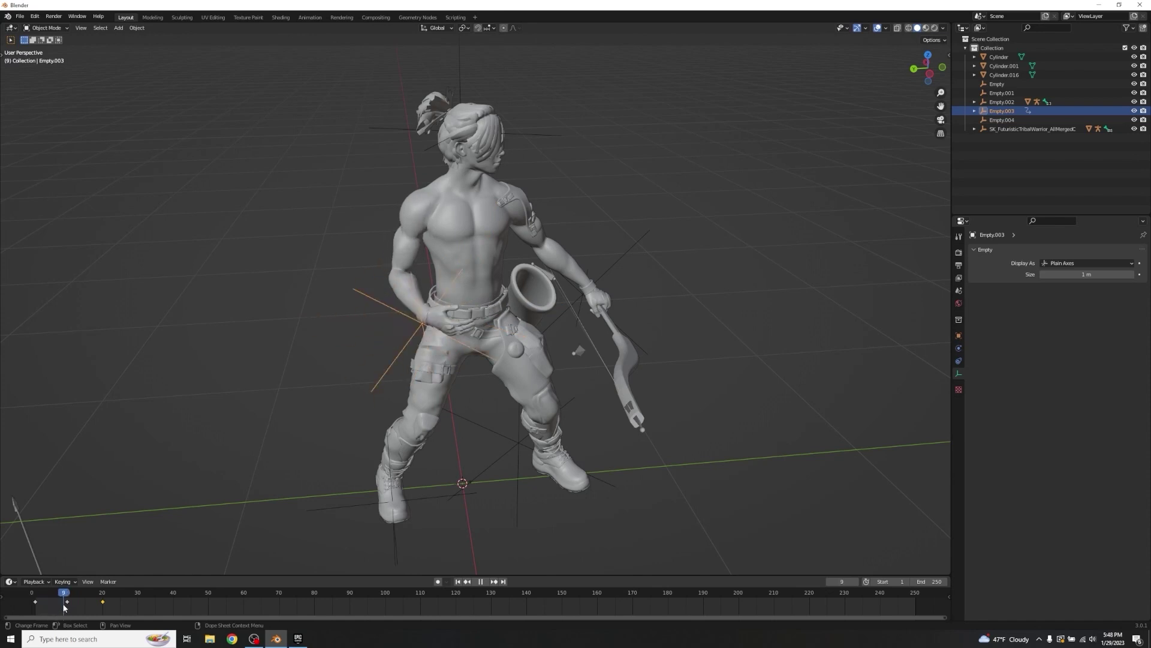
click(51, 605)
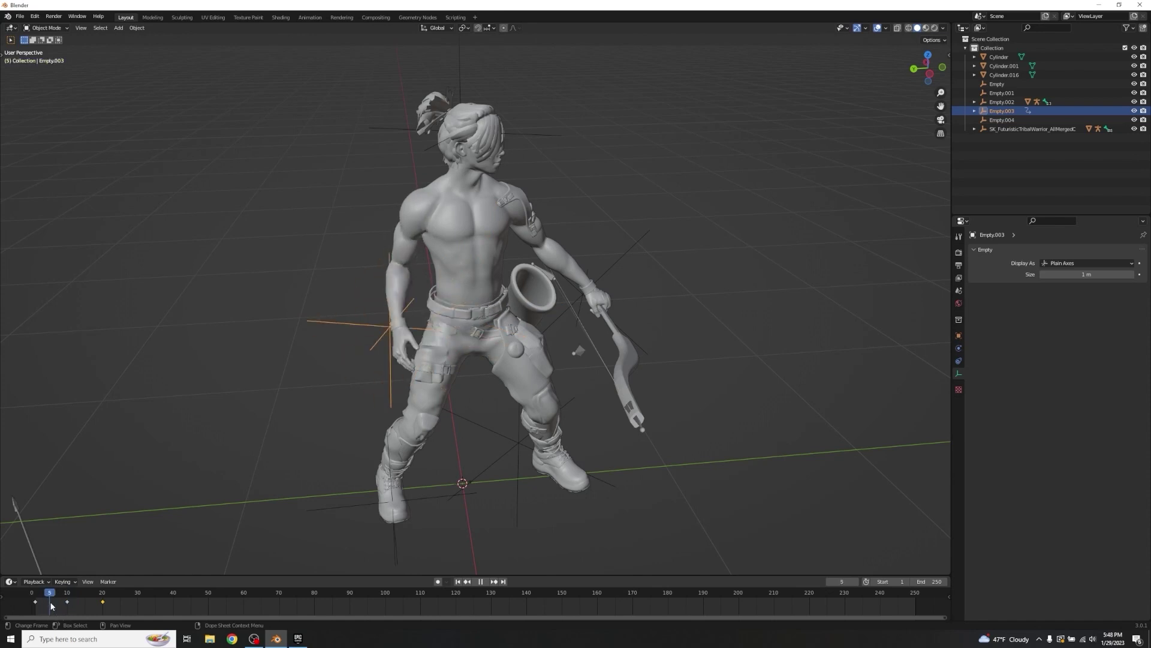
drag(68, 607, 103, 607)
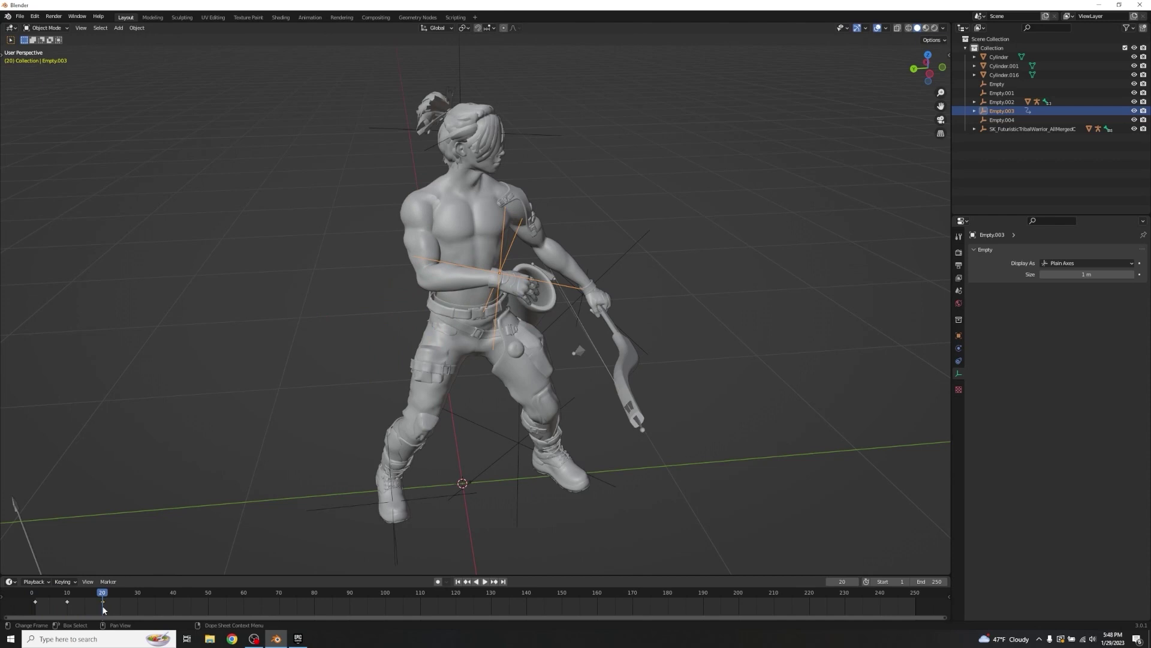
middle_drag(390, 421, 554, 362)
click(617, 369)
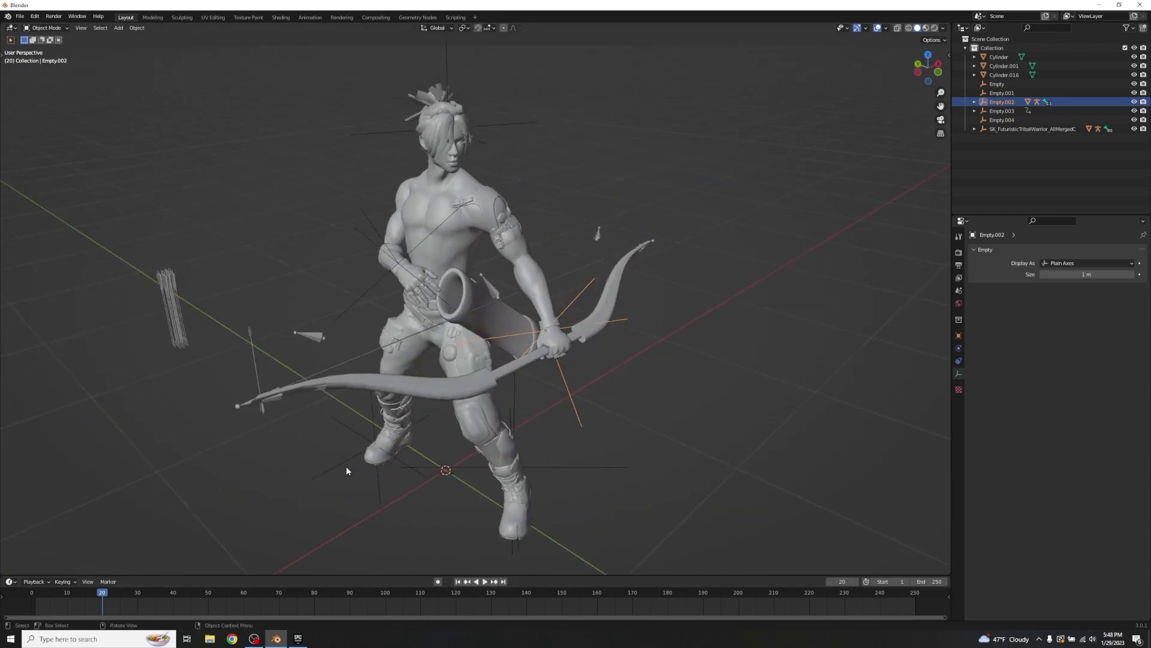
- Key Location, Rotation & Scale on Empty.002 at frame 20
key(i)
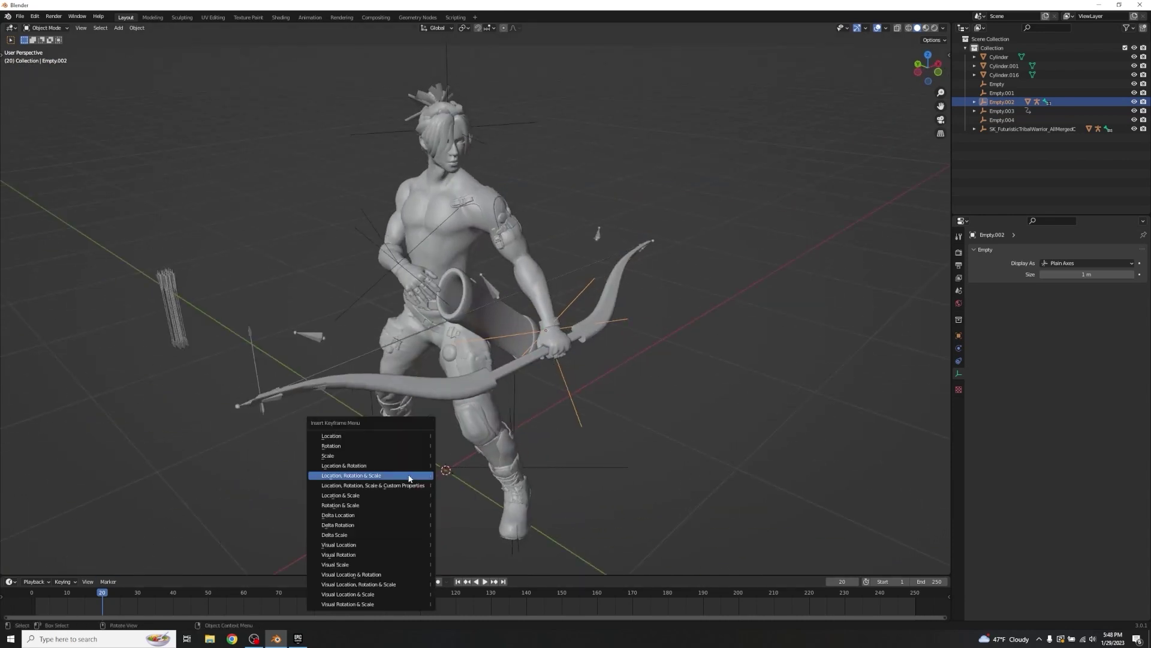
click(410, 478)
middle_drag(390, 480, 540, 439)
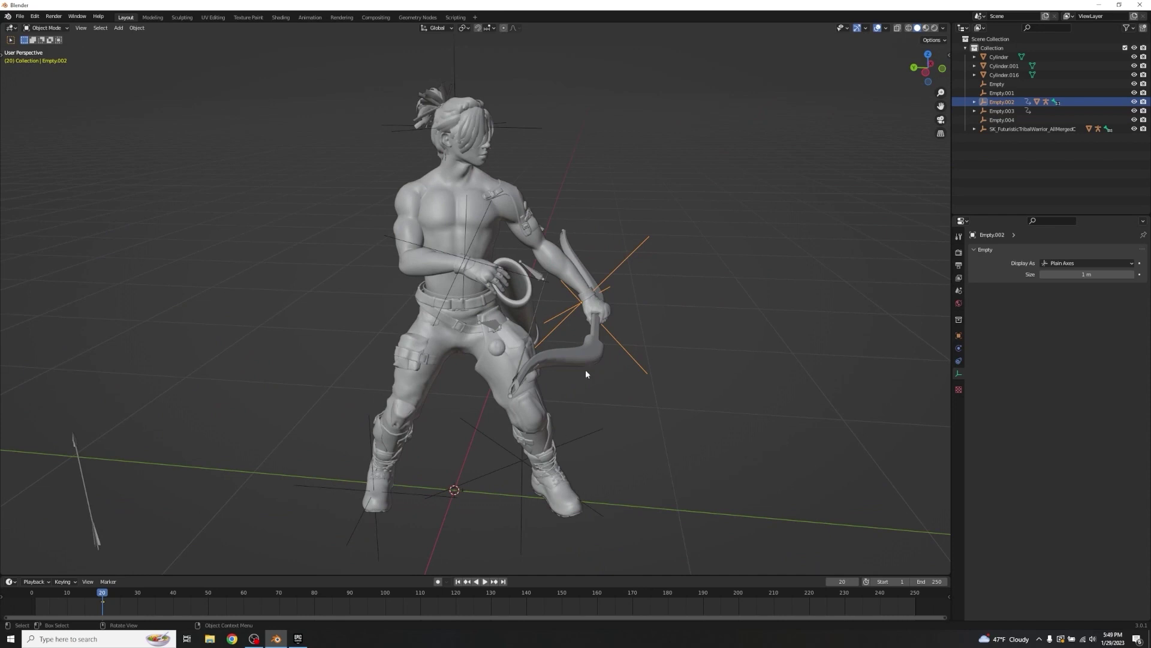
- Switch selection between the mesh, Empty.002 and Empty.003, ending on Empty.003
click(476, 248)
click(476, 247)
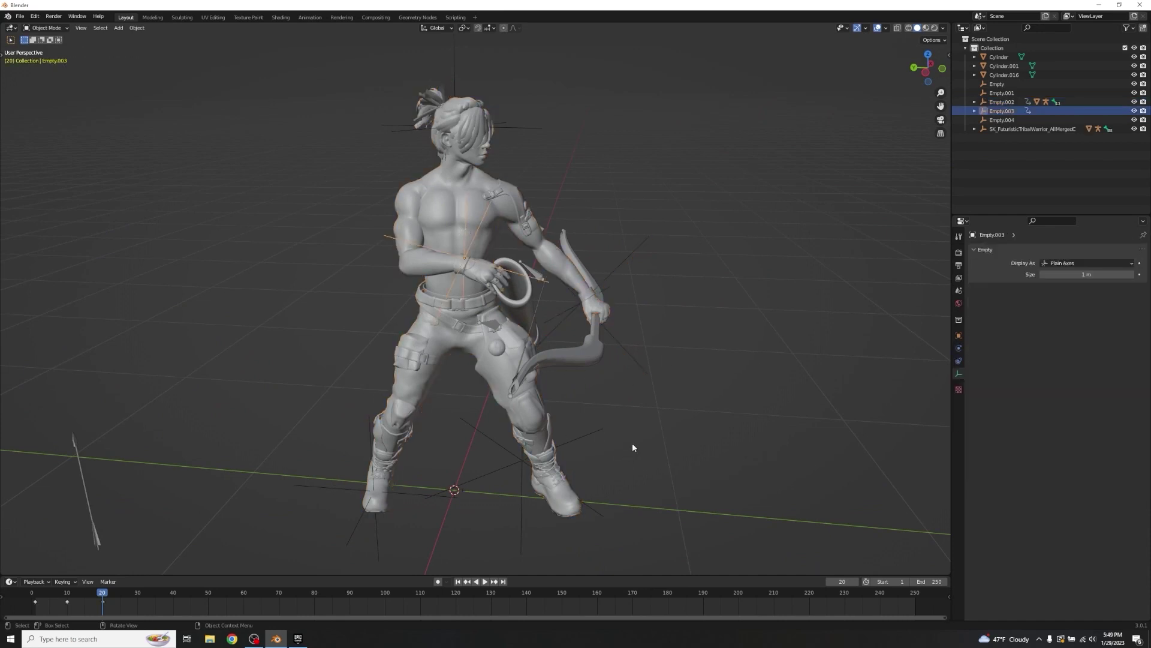
click(617, 344)
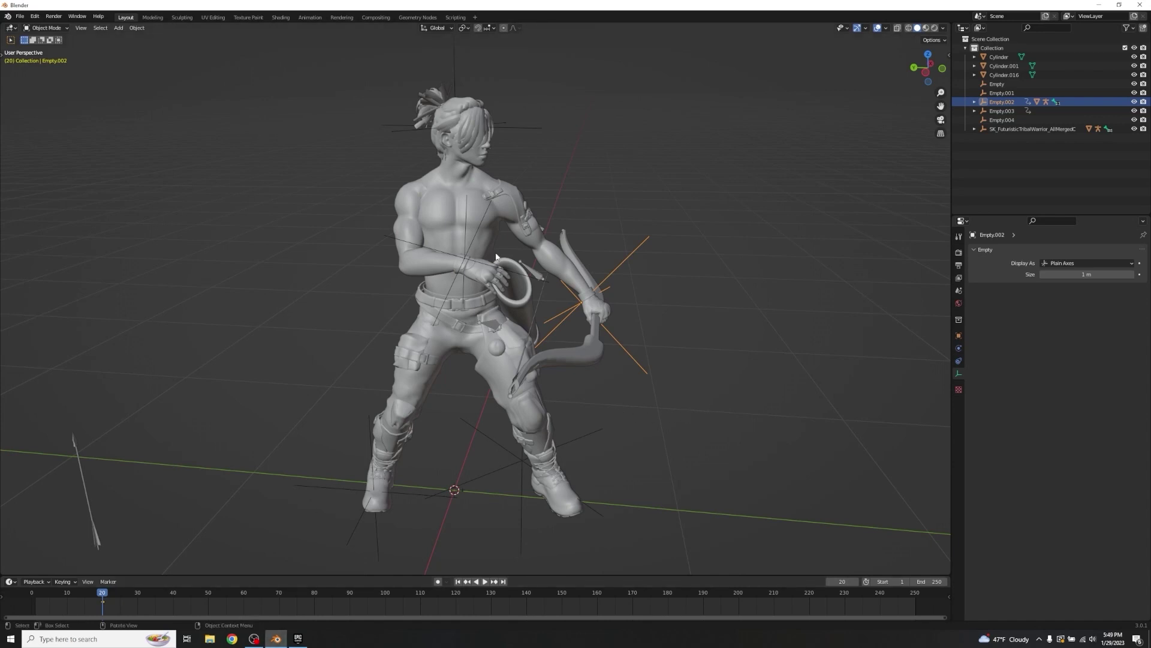
click(466, 247)
middle_drag(466, 243, 280, 528)
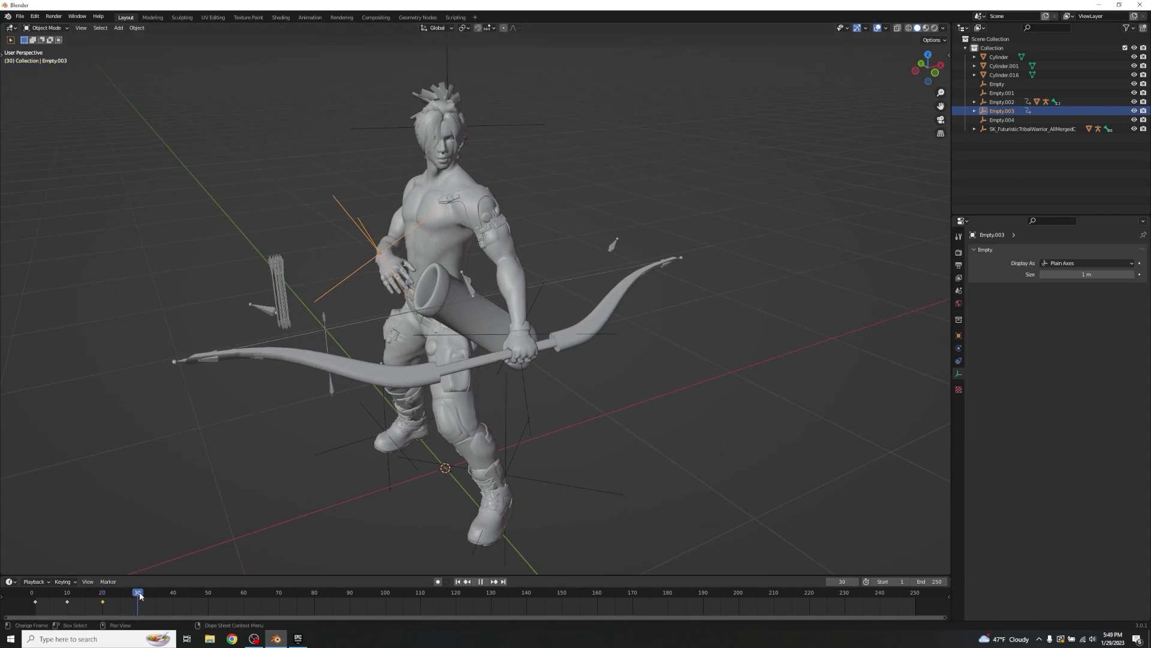
- Shift the selected keyframes along the timeline, leaving the empty in place
middle_drag(512, 456, 563, 443)
key(g)
key(x)
right_click(562, 444)
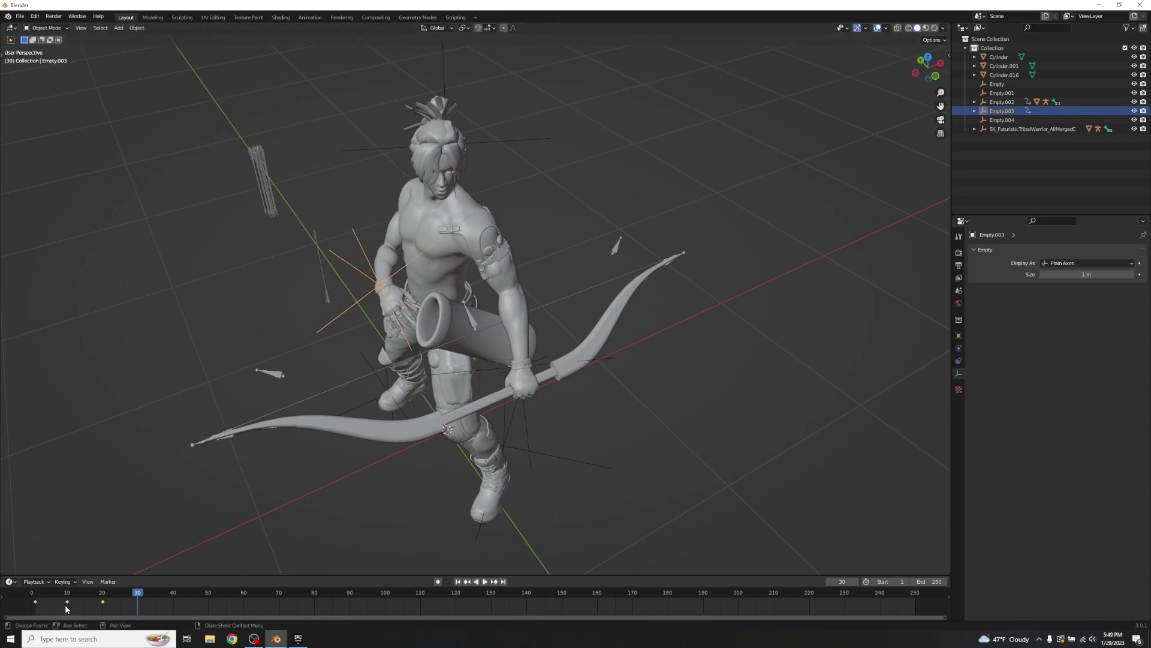
key(g)
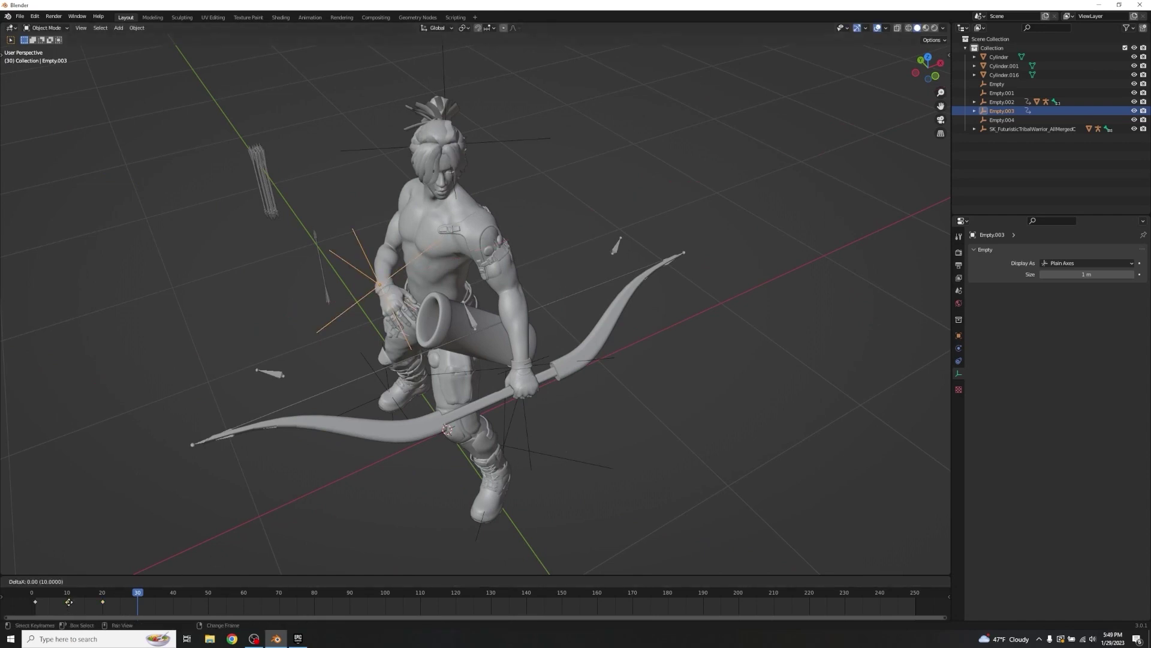
click(140, 601)
- Move the drawing-hand empty along Y and rotate it around Y
mouse_move(383, 465)
middle_down()
mouse_move(445, 437)
mouse_move(406, 465)
middle_up()
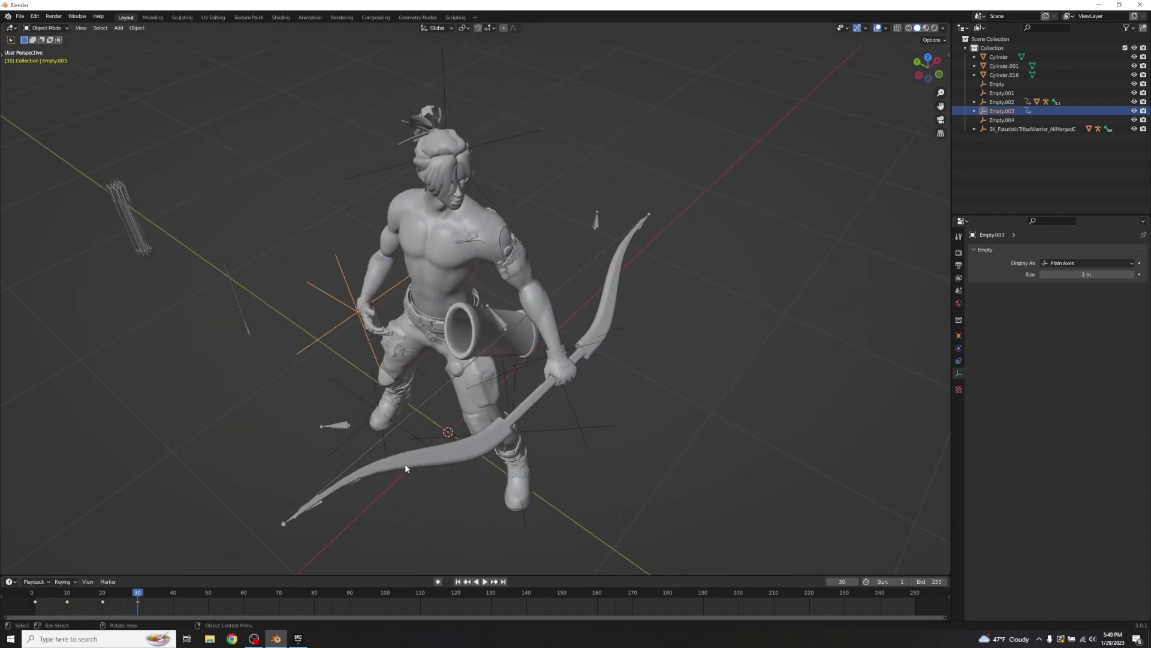
key(g)
key(y)
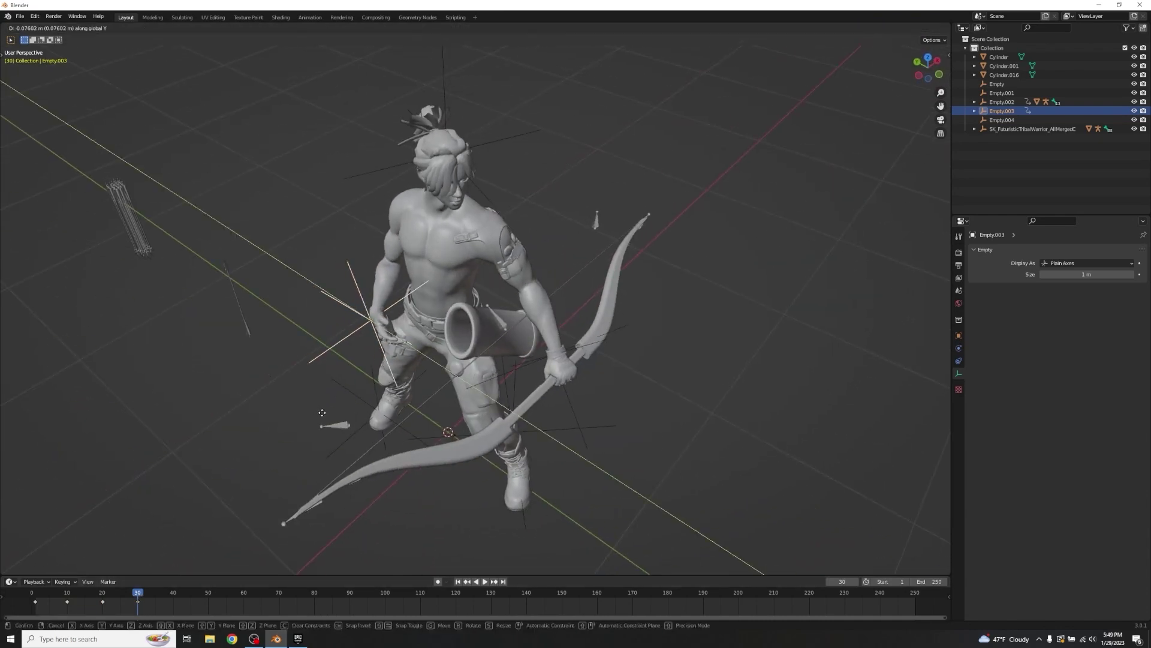
click(328, 408)
middle_drag(329, 409, 365, 396)
key(r)
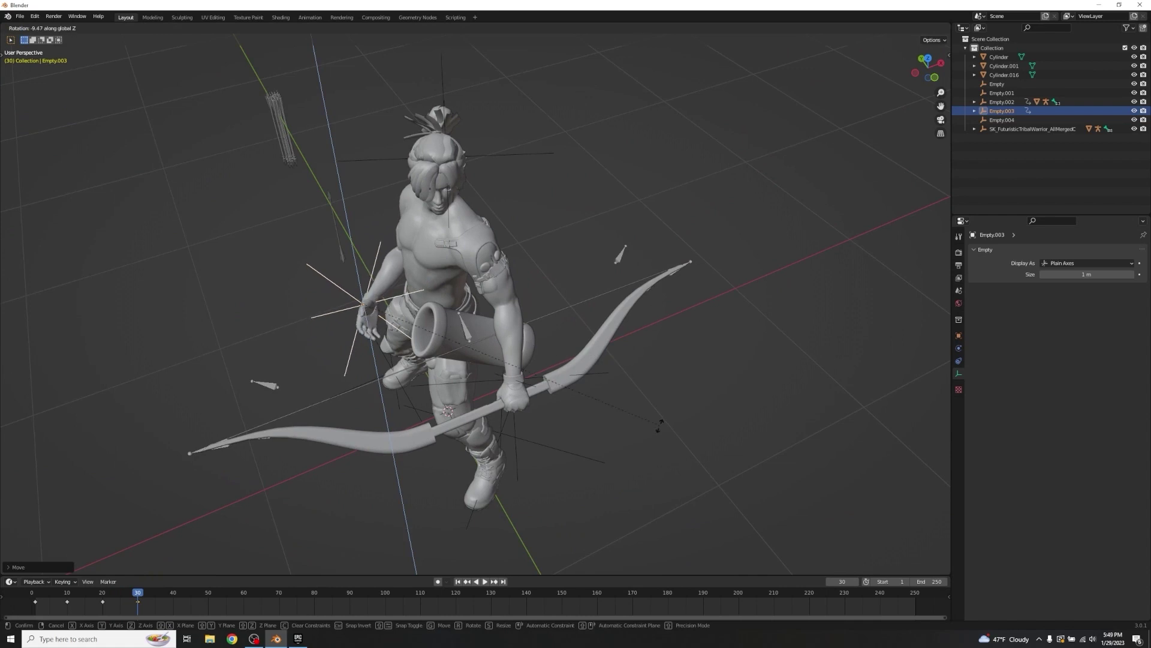
key(y)
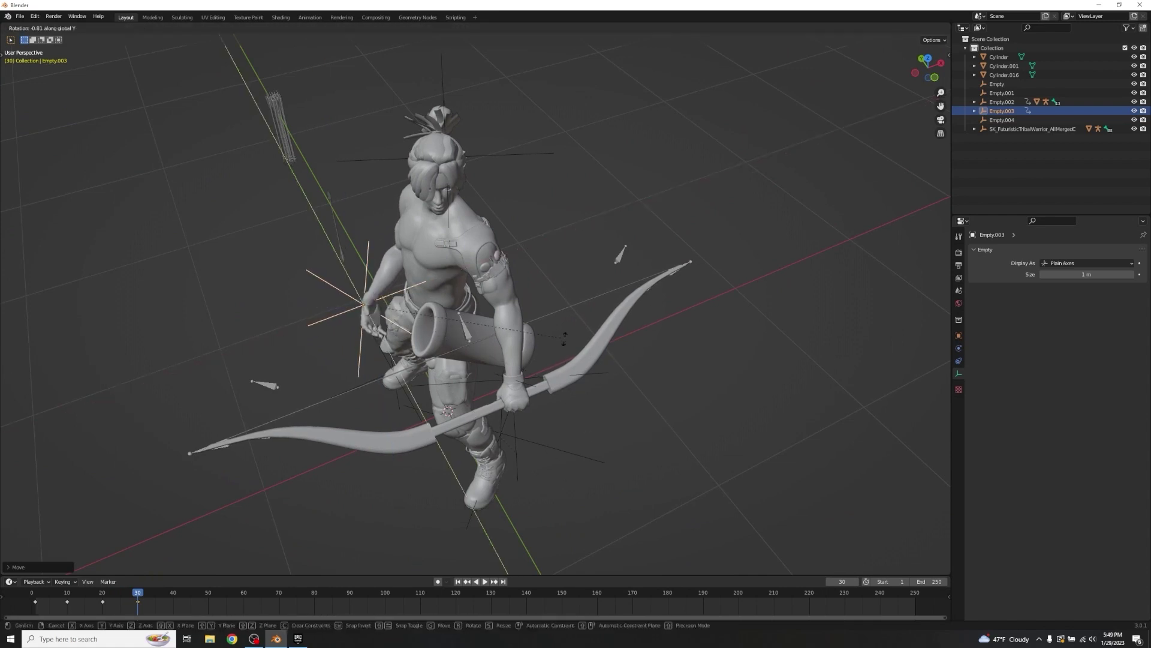
click(524, 463)
- Rotate the drawing-hand empty around the X axis, then around global Z
middle_drag(523, 463, 606, 374)
key(r)
key(x)
click(638, 323)
key(r)
key(y)
key(z)
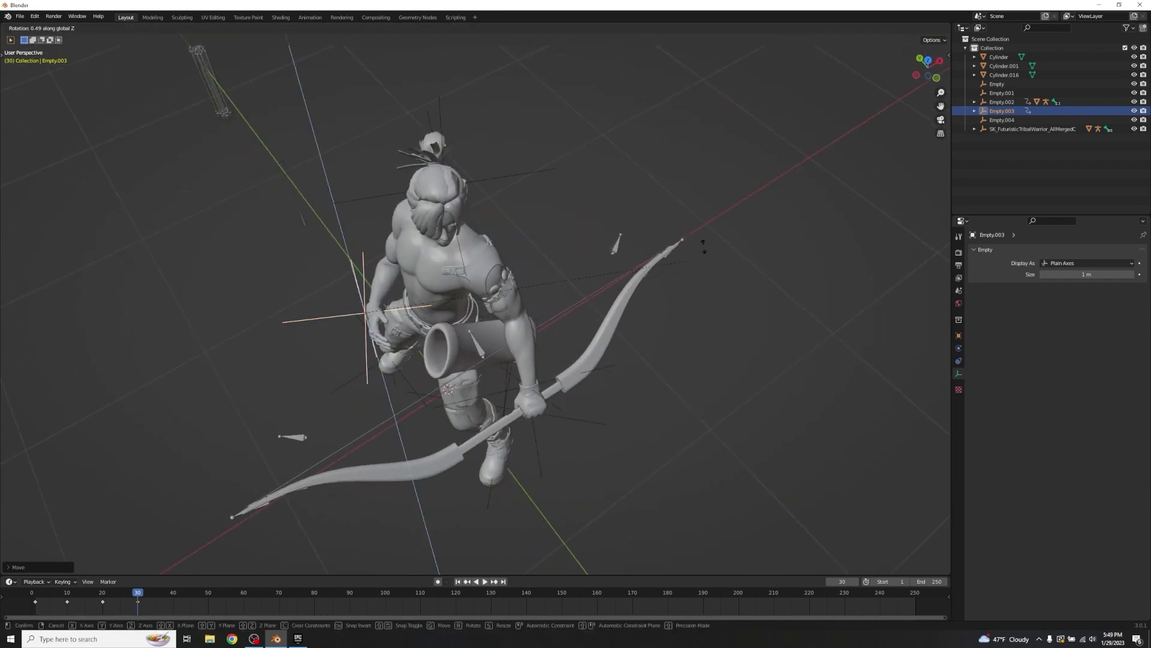
click(731, 191)
- Reposition the drawing-hand empty along X and raise it on Z toward the chest
key(g)
key(x)
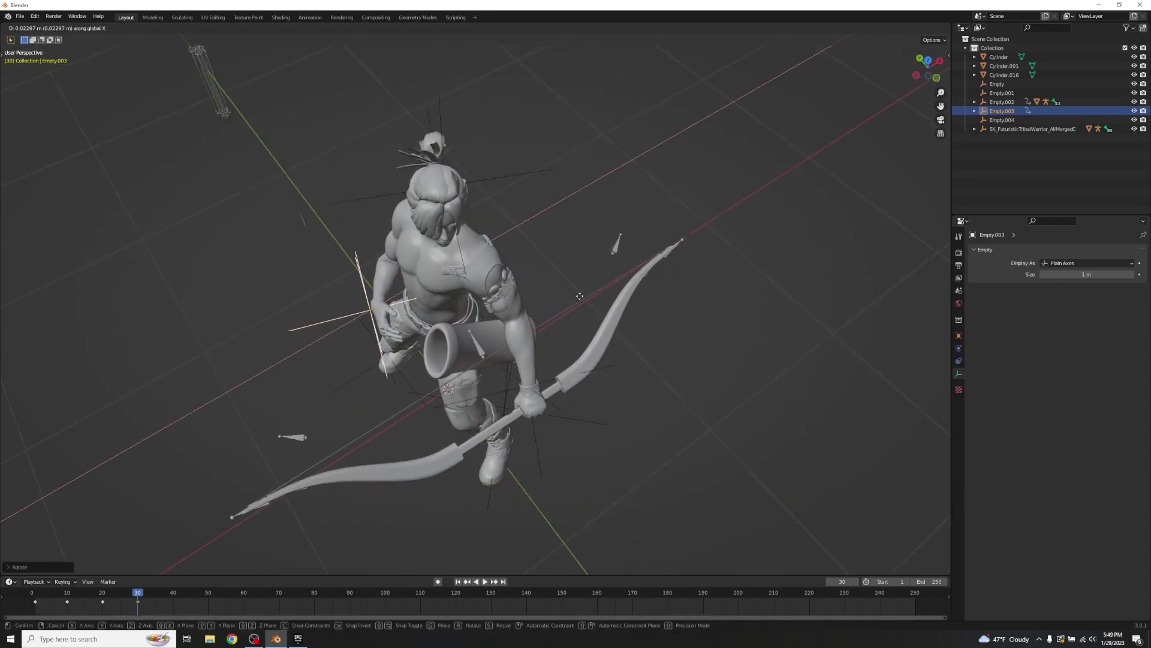
click(576, 294)
middle_drag(576, 294, 551, 280)
key(x)
click(532, 267)
key(g)
key(z)
click(514, 255)
key(g)
key(x)
click(498, 251)
- Rotate the drawing-hand empty around the X axis
middle_drag(497, 251, 527, 260)
key(r)
key(x)
click(615, 325)
- Key location, rotation and scale at frame 30, then play the animation from the start
middle_drag(615, 324, 687, 267)
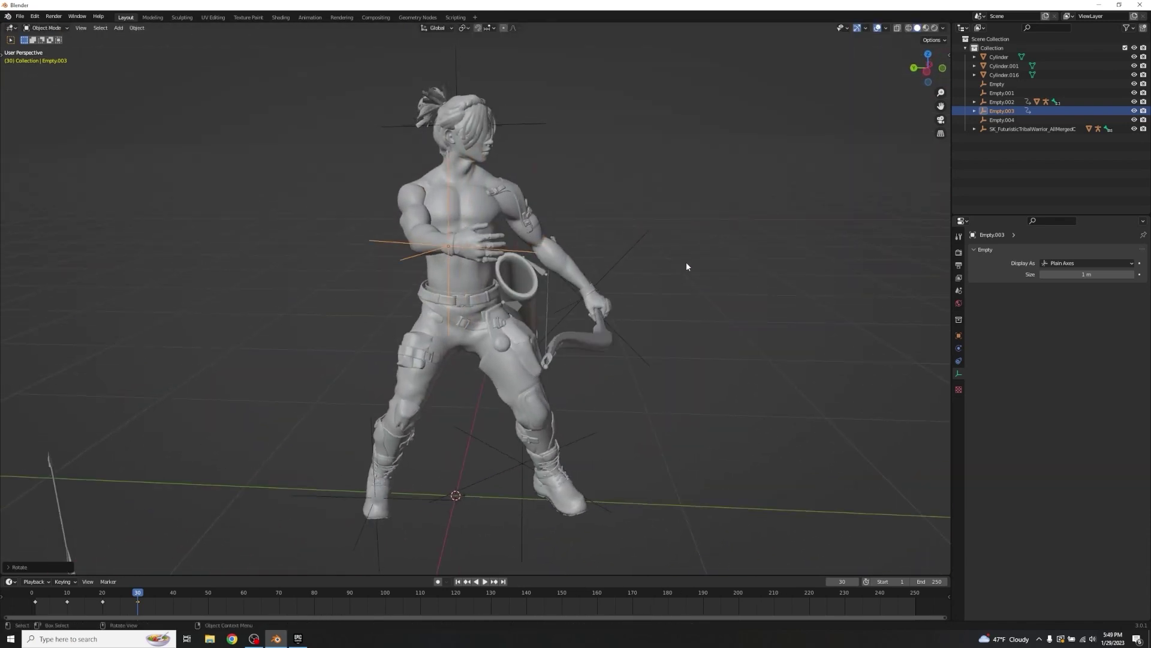
key(i)
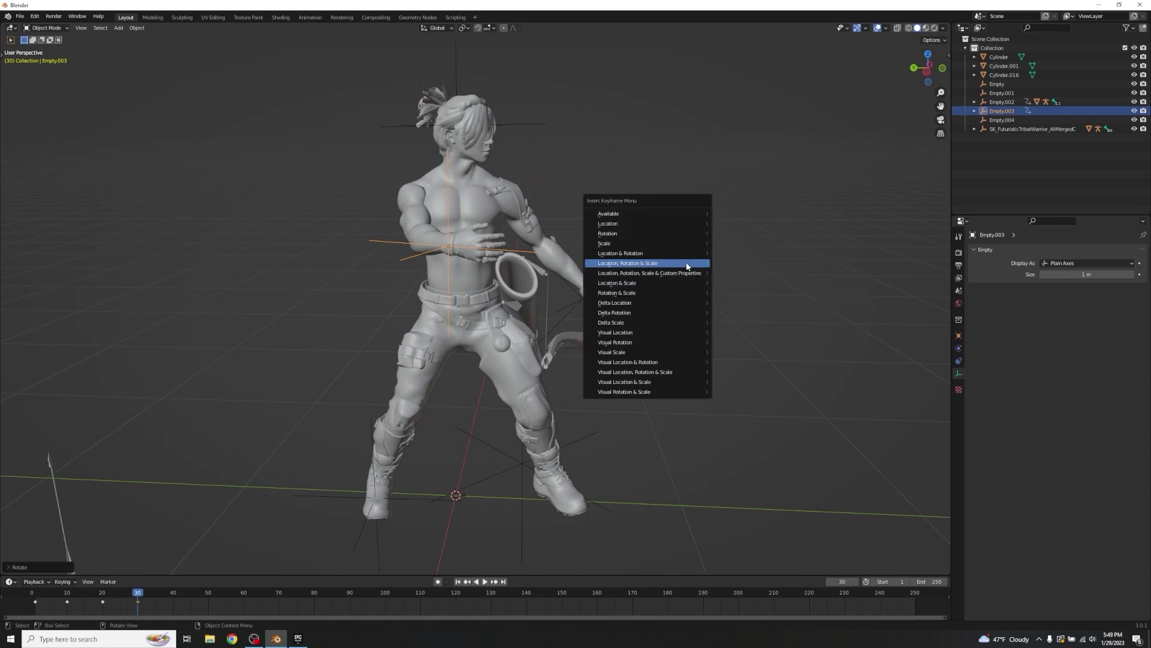
click(687, 263)
click(27, 592)
key(space)
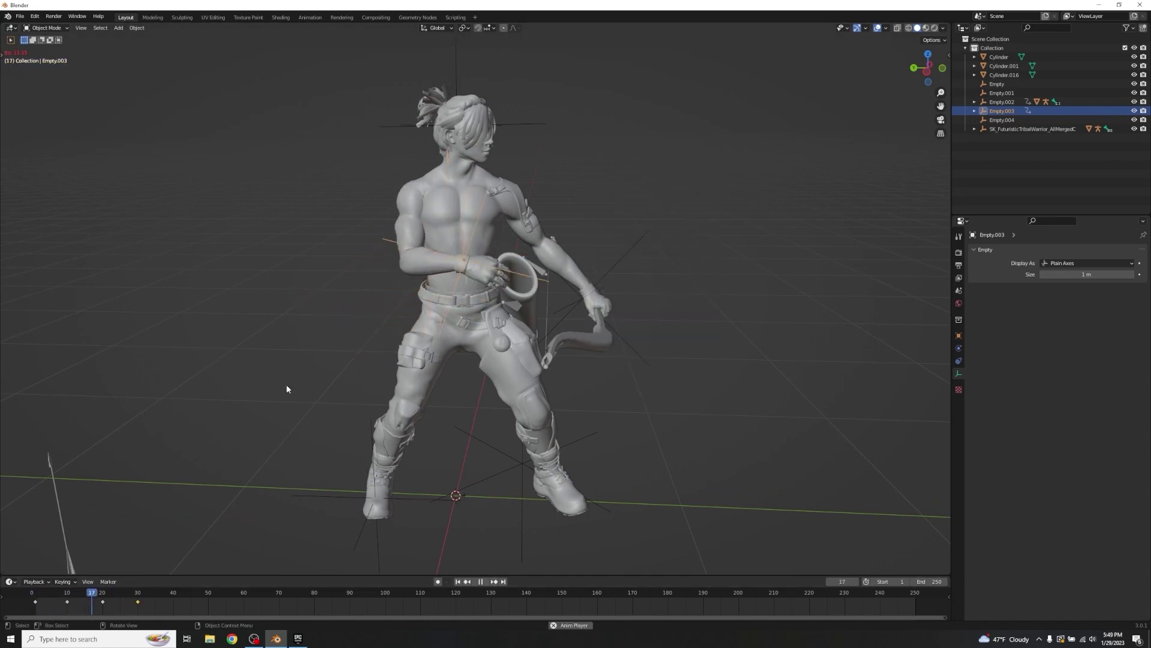
- Stop playback, select the bow-hand empty Empty.002 and go to frame 30
key(space)
middle_drag(328, 393, 265, 403)
middle_drag(539, 370, 623, 323)
click(607, 389)
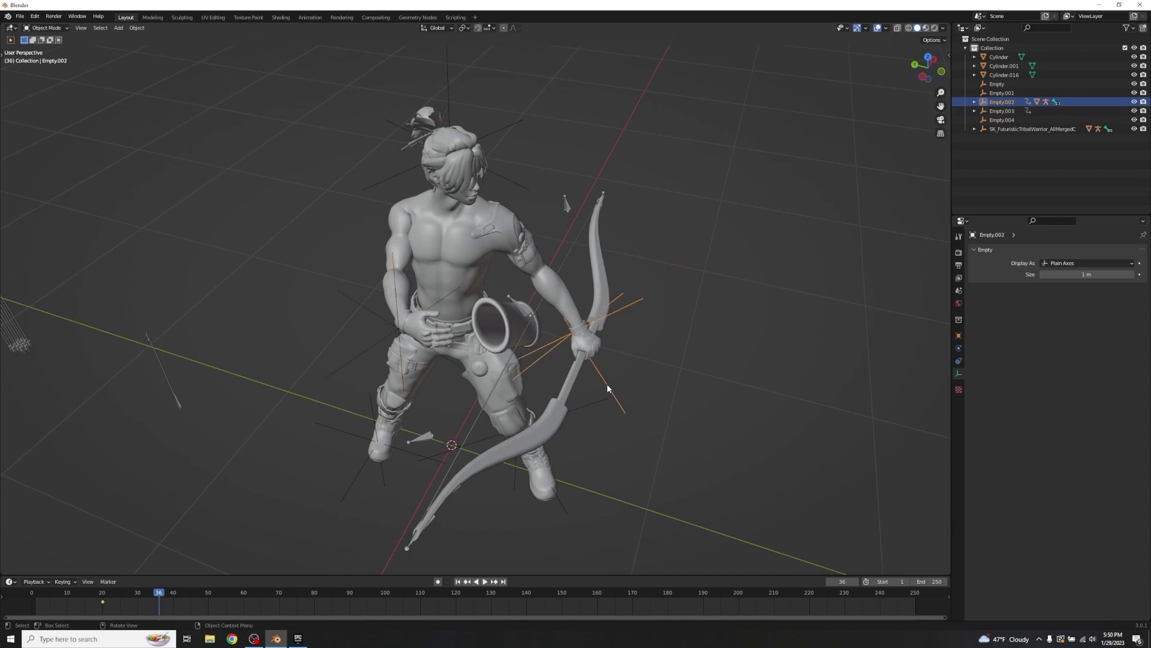
mouse_move(124, 592)
mouse_down()
mouse_move(113, 592)
mouse_move(139, 594)
mouse_up()
- Transform the bow-hand empty along Y and raise it on the Z axis
middle_drag(659, 527, 624, 480)
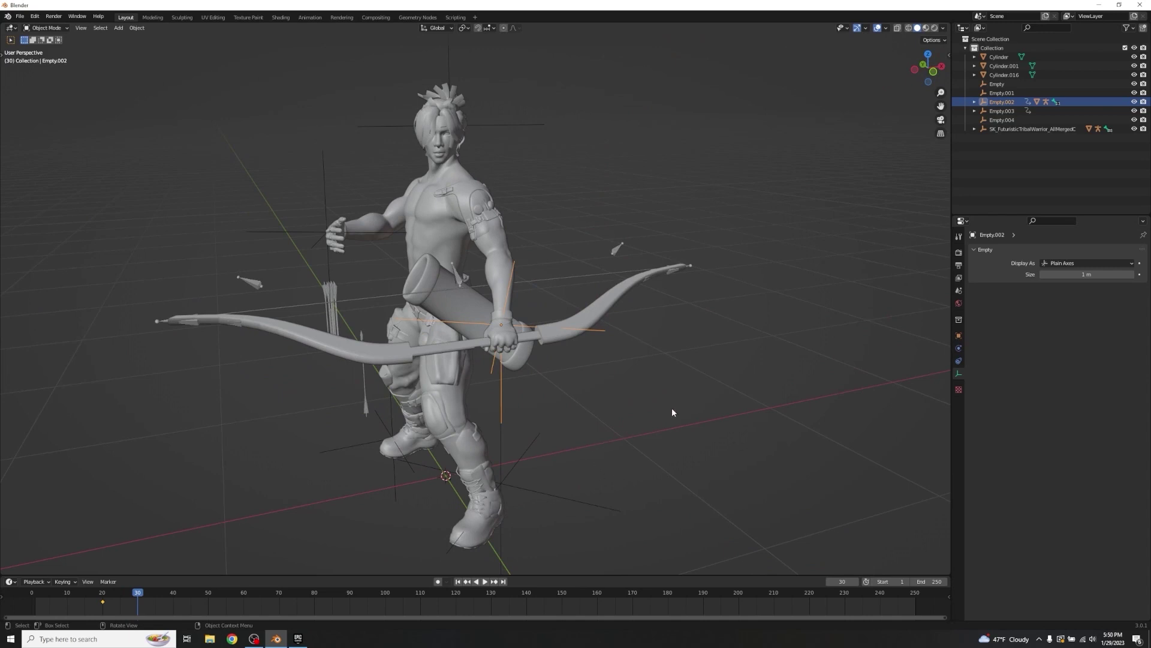
key(s)
key(y)
click(562, 497)
middle_drag(562, 497, 678, 425)
key(g)
key(z)
click(615, 376)
- Rotate the bow-hand empty around the X axis to bring the bow up
key(r)
key(y)
right_click(728, 389)
key(r)
key(z)
right_click(750, 370)
key(r)
key(x)
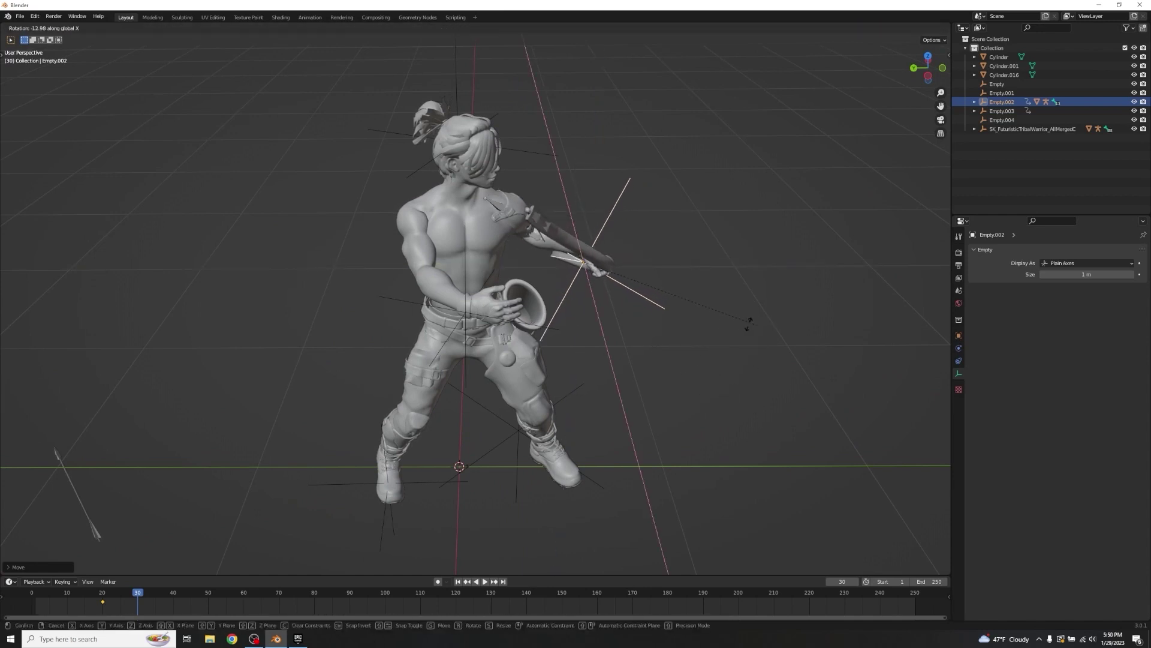
click(757, 290)
- Shift the bow-hand empty along X and rotate it further around X
middle_drag(757, 290, 682, 295)
key(g)
key(x)
click(642, 294)
key(r)
key(x)
click(783, 279)
- Key location, rotation and scale for Empty.002 at frame 30
mouse_move(783, 279)
middle_down()
mouse_move(782, 315)
mouse_move(789, 286)
mouse_move(779, 270)
mouse_move(761, 279)
middle_up()
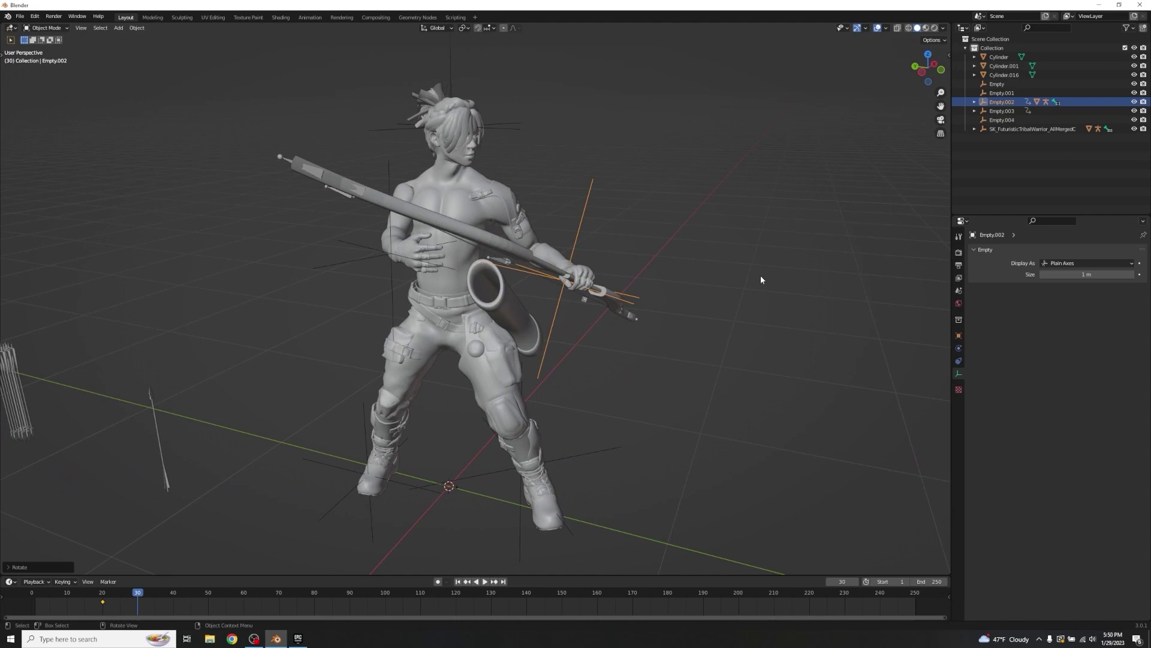
key(i)
click(760, 277)
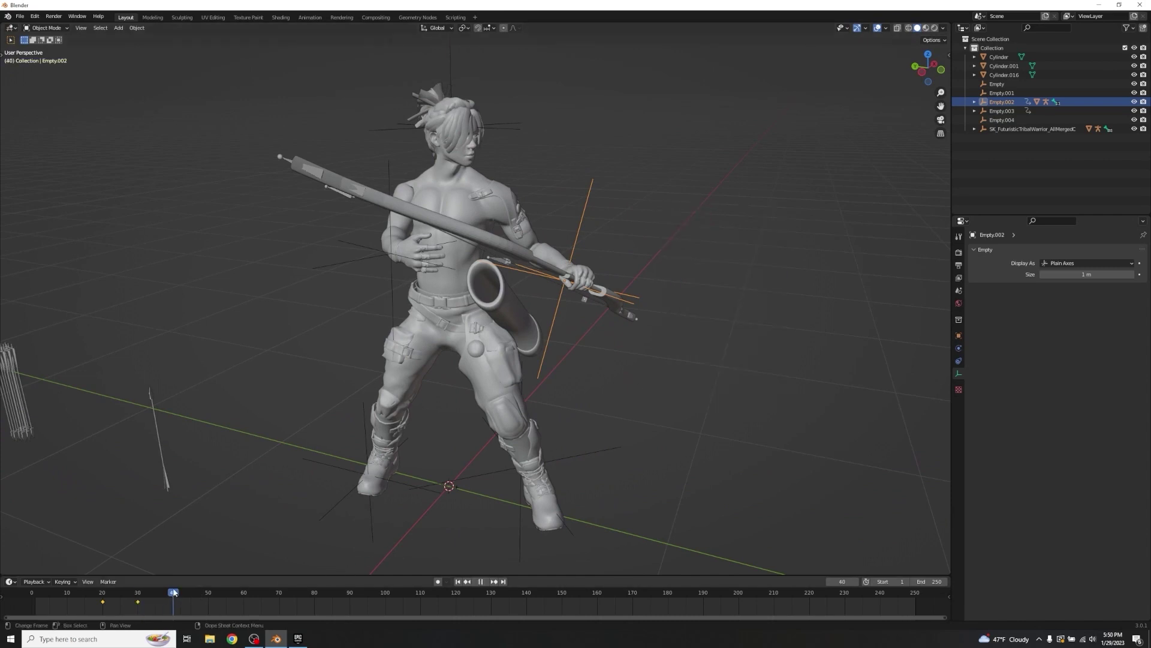
- Rotate Empty.002 about X and Y so the bow swings upright in the hand
middle_drag(632, 400, 673, 355)
key(r)
key(x)
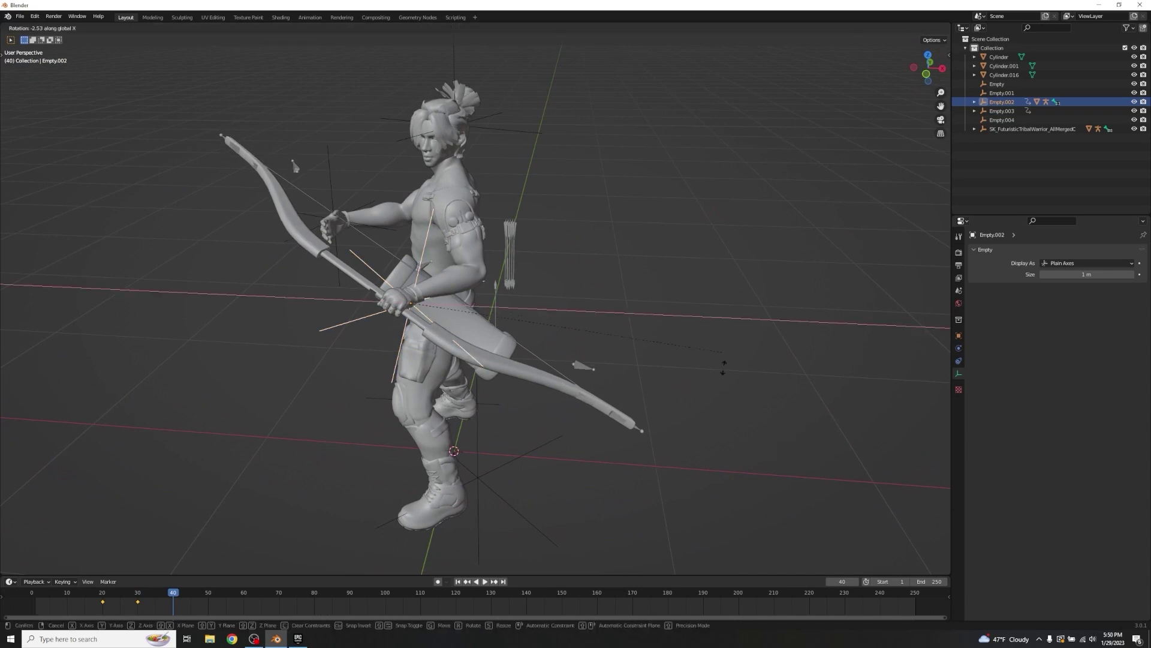
click(675, 414)
middle_drag(668, 415, 701, 431)
key(r)
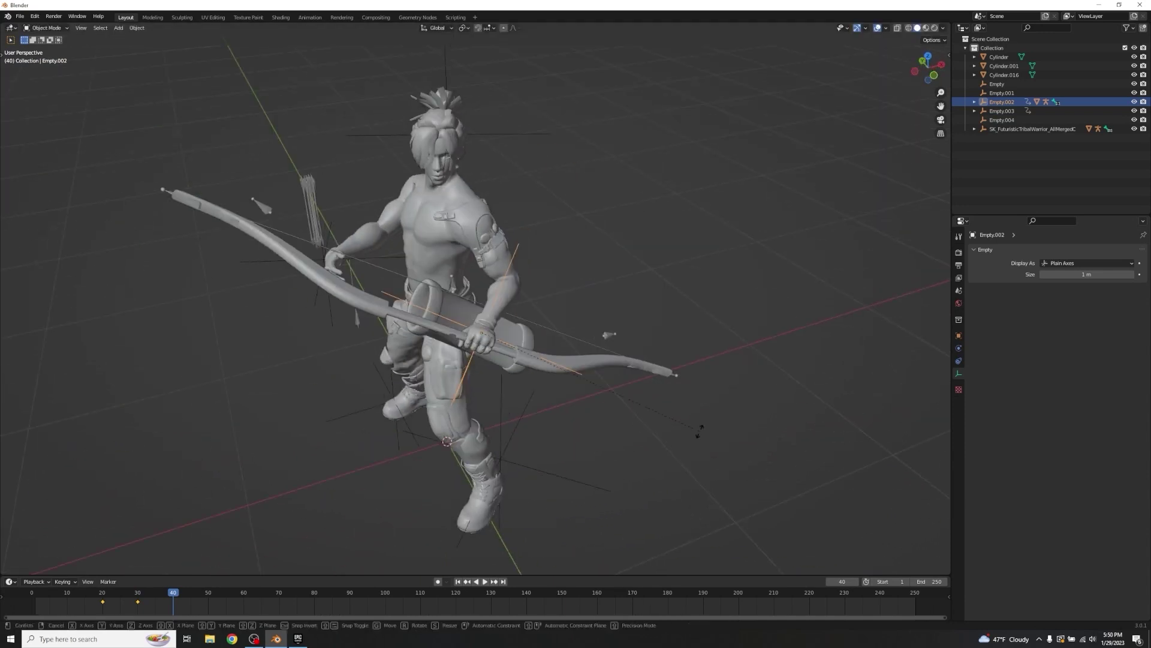
key(y)
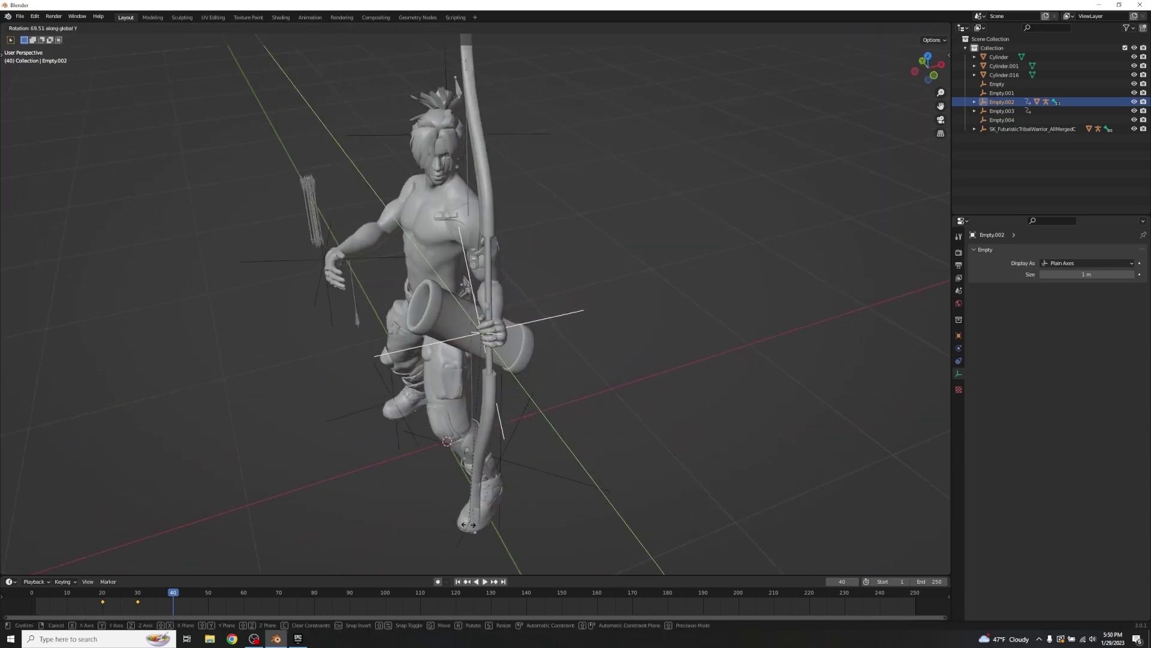
click(468, 525)
middle_drag(468, 524, 644, 466)
key(r)
key(x)
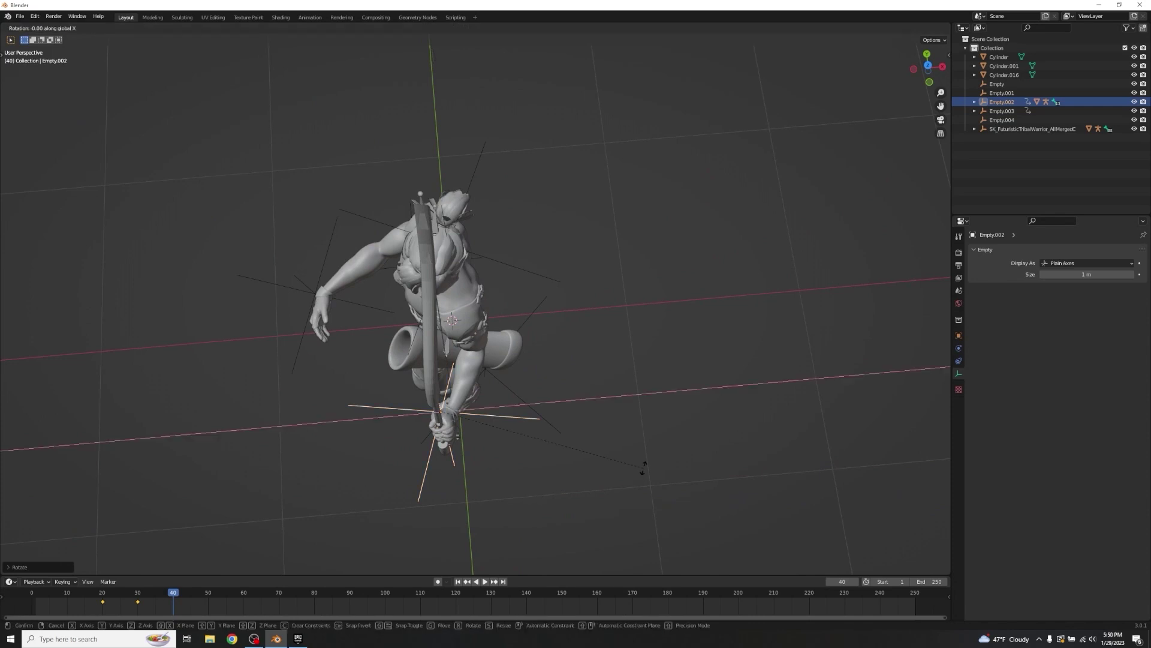
click(691, 405)
middle_drag(692, 402, 786, 334)
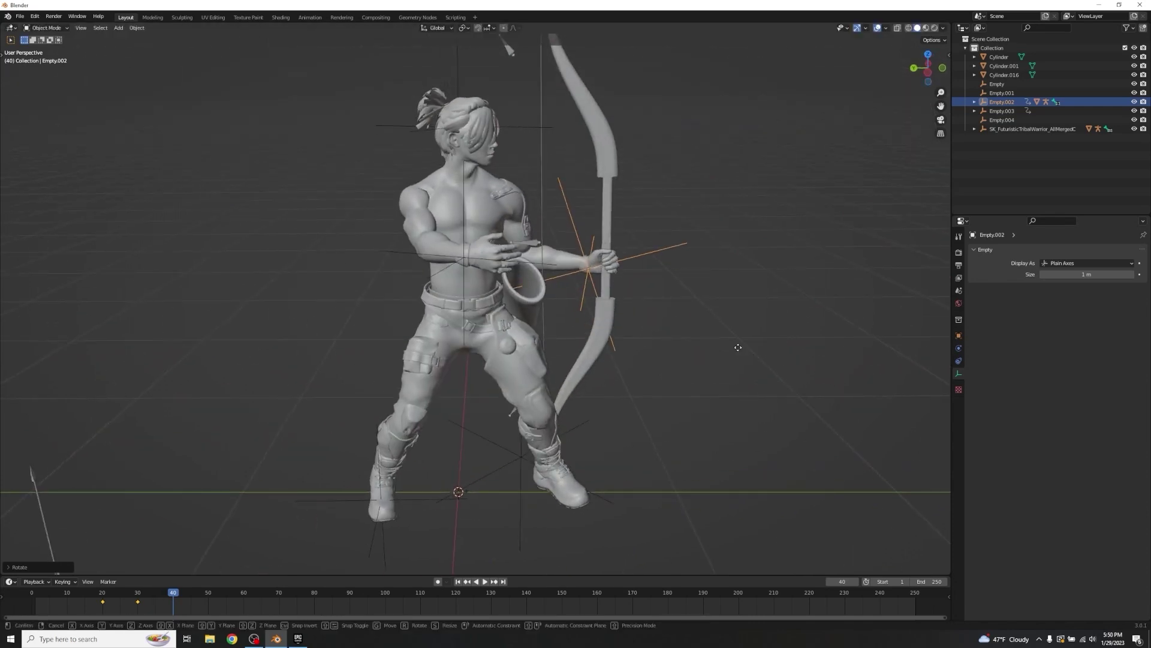
- Raise the bow-hand empty and shift it along Y and X toward the outstretched arm
key(g)
click(765, 270)
key(g)
key(y)
click(813, 268)
middle_drag(812, 269, 718, 352)
key(g)
key(x)
click(778, 277)
- Fine-tune Empty.002 with small Y and X nudges and a Z rotation
key(g)
key(y)
click(725, 274)
key(g)
key(x)
click(781, 278)
key(r)
key(z)
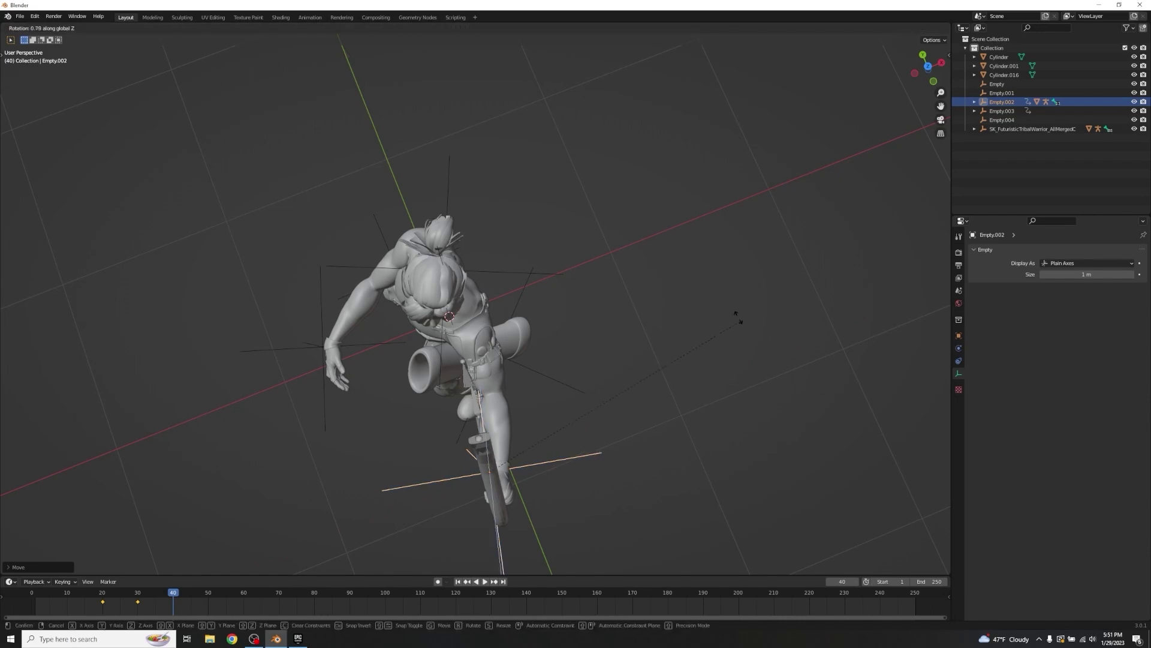
click(714, 264)
- Reposition the bow-hand empty along global Y, checking from two viewing angles
middle_drag(714, 264, 844, 283)
key(g)
key(y)
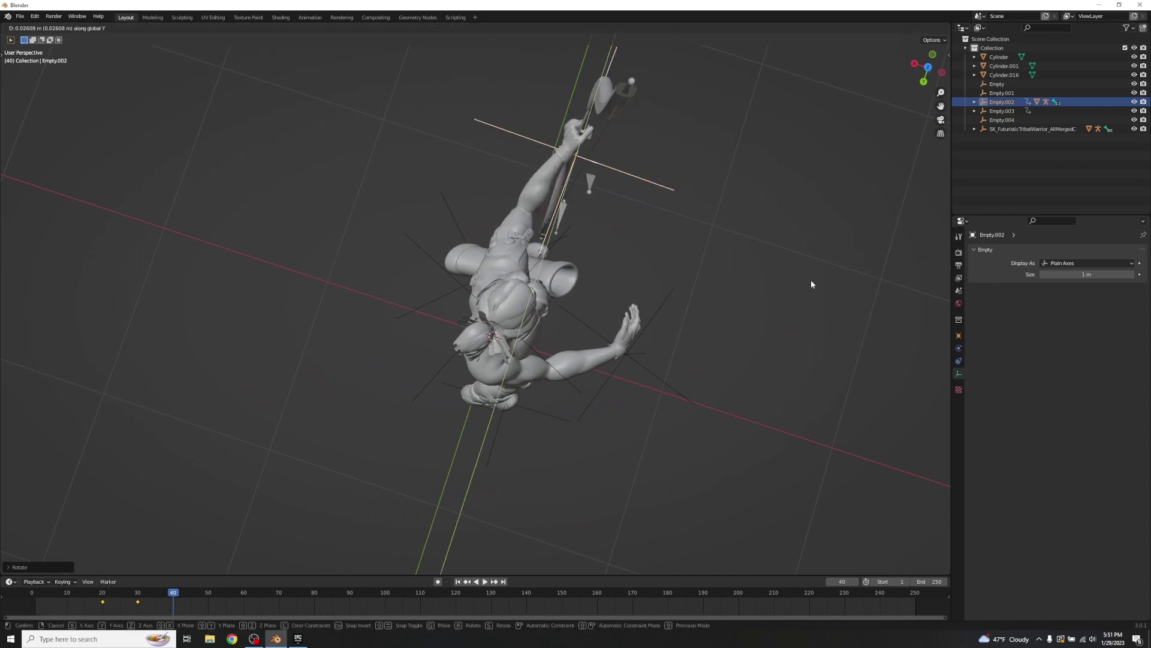
click(786, 267)
middle_drag(790, 271, 703, 206)
key(g)
key(x)
key(y)
click(722, 209)
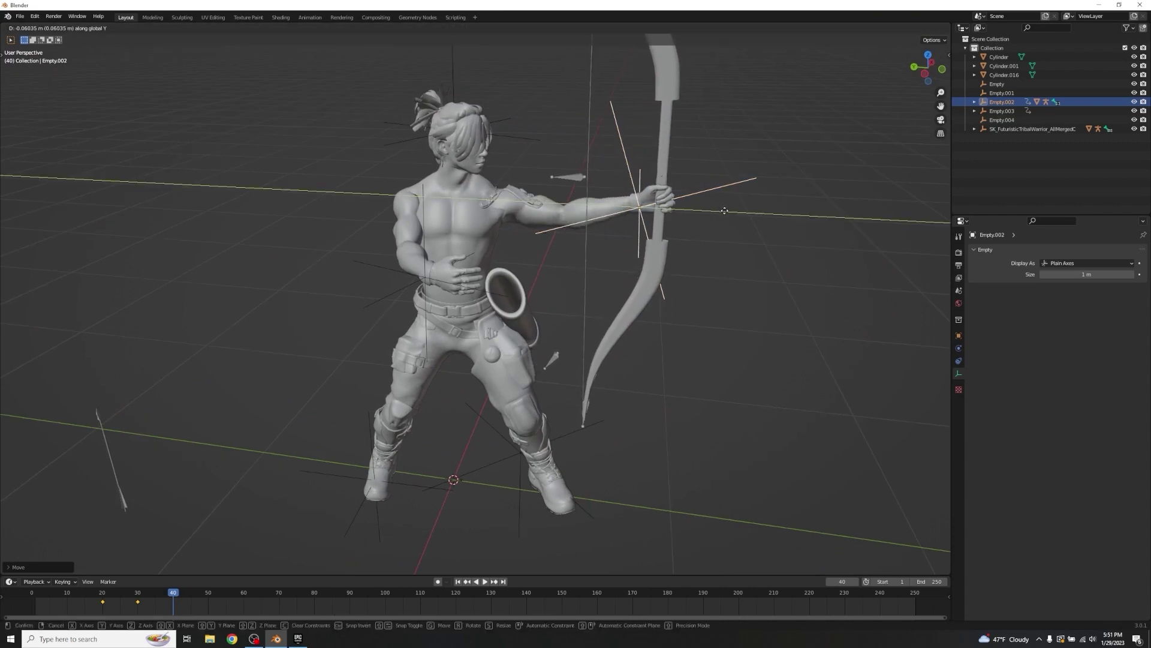
middle_drag(771, 249, 773, 233)
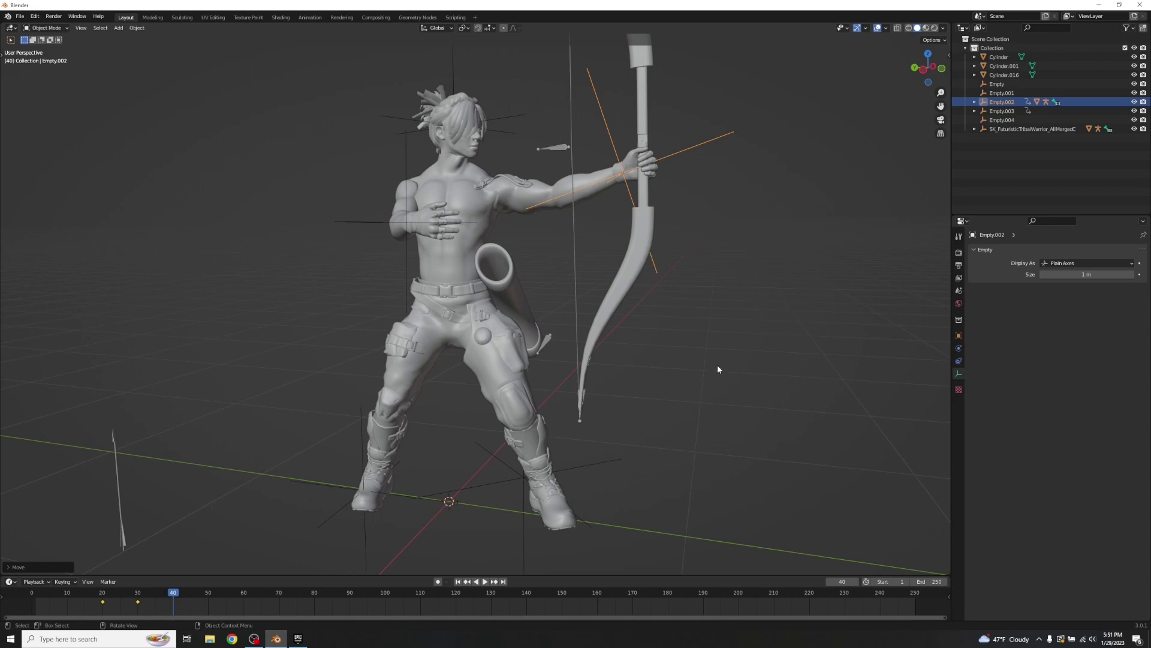
scroll(590, 255, up, 4)
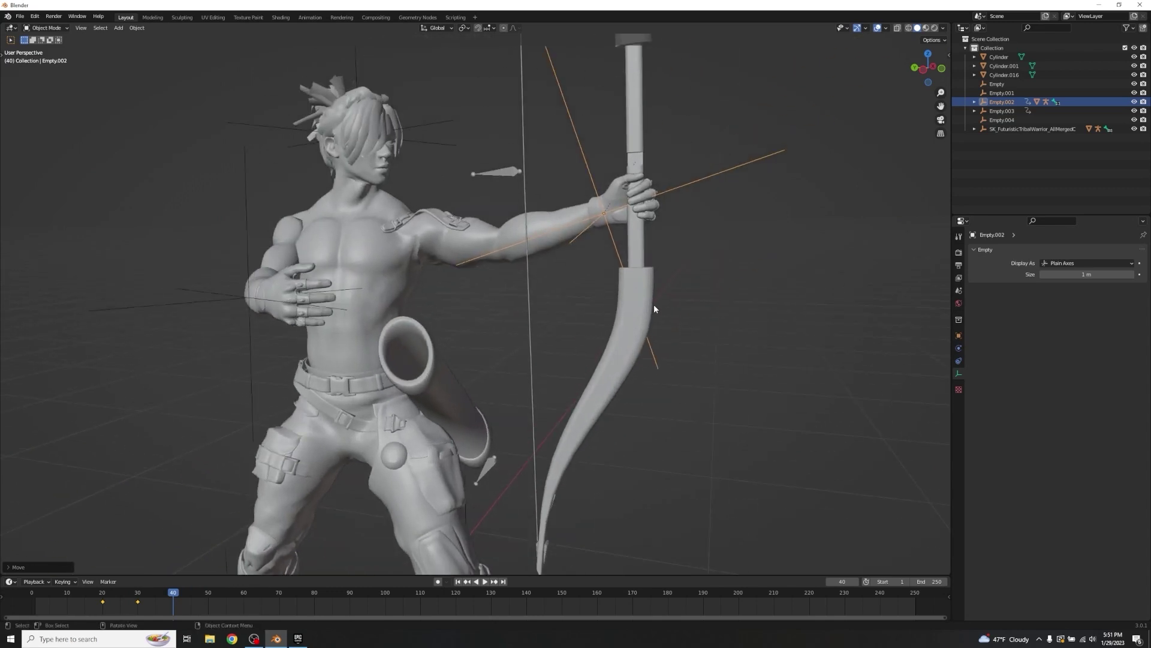
scroll(653, 308, down, 4)
- Rotate the bow armature about global X and Z, then enter pose mode
click(469, 72)
middle_drag(473, 93, 647, 259)
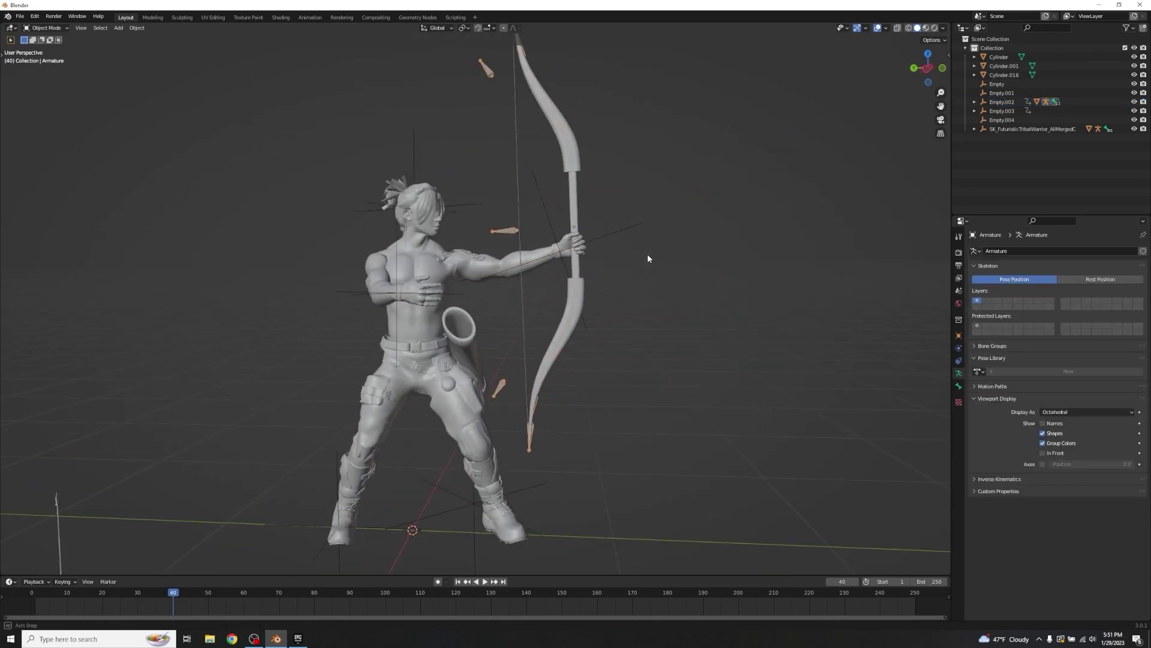
key(r)
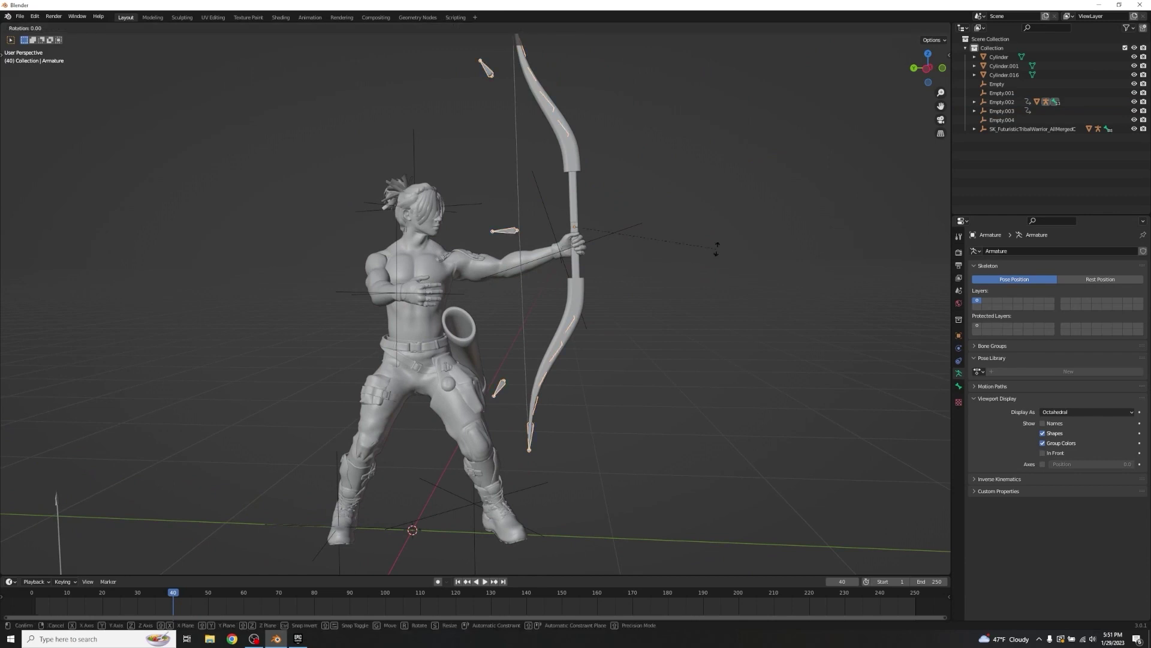
key(x)
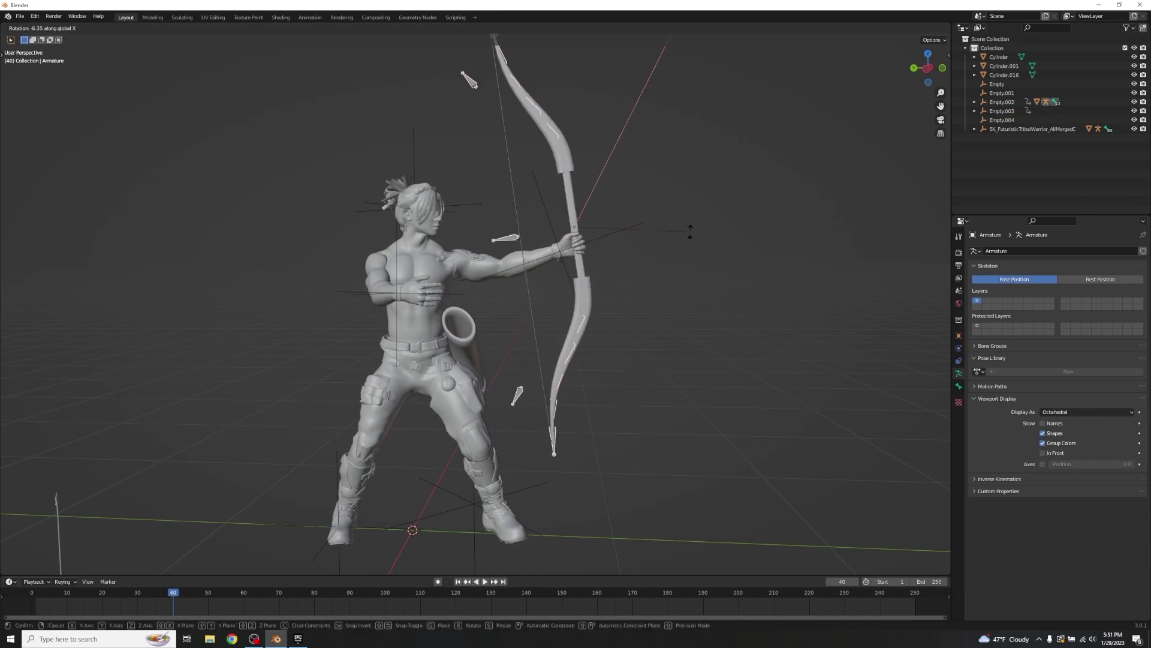
click(683, 227)
scroll(682, 229, up, 6)
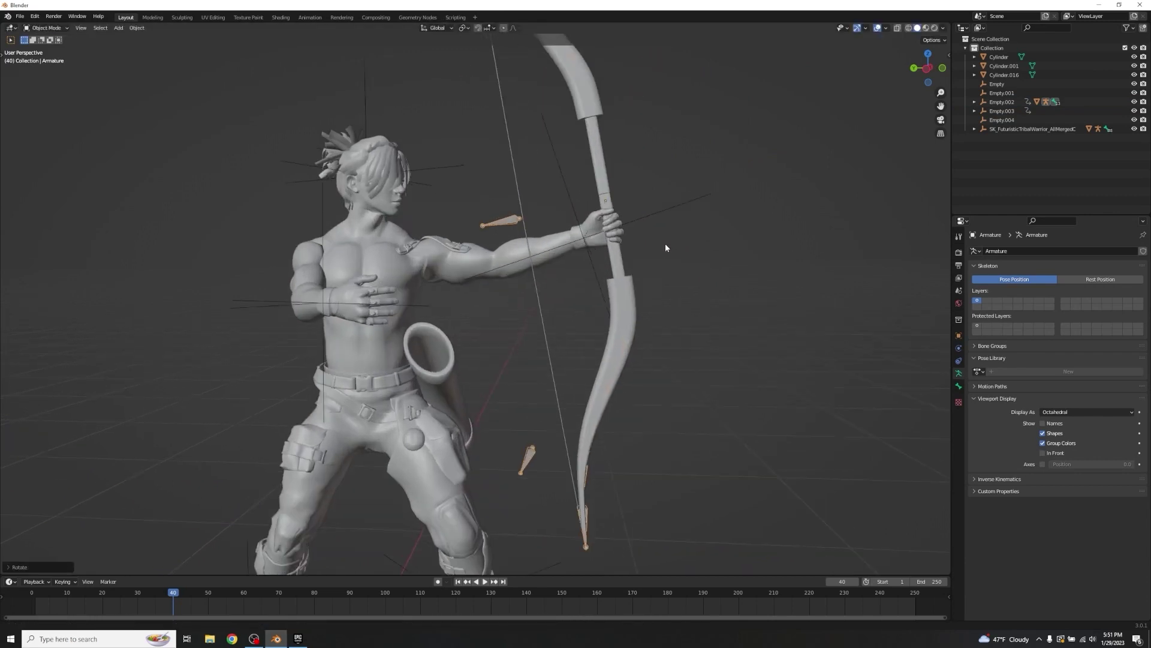
scroll(788, 250, down, 3)
key(r)
key(z)
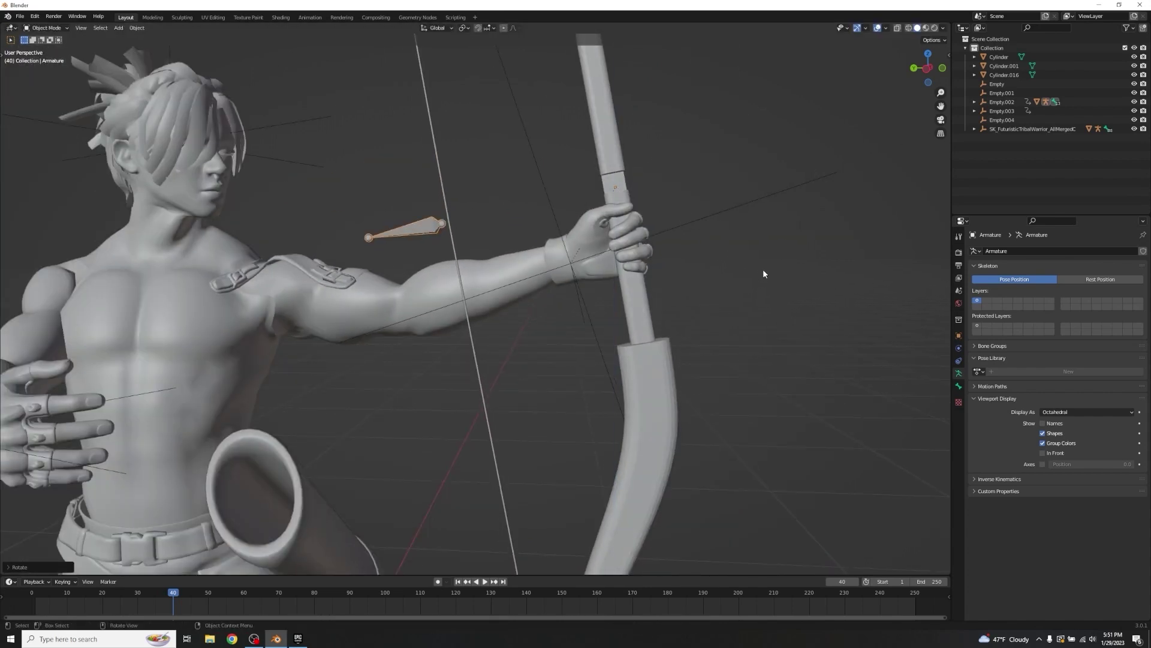
key(x)
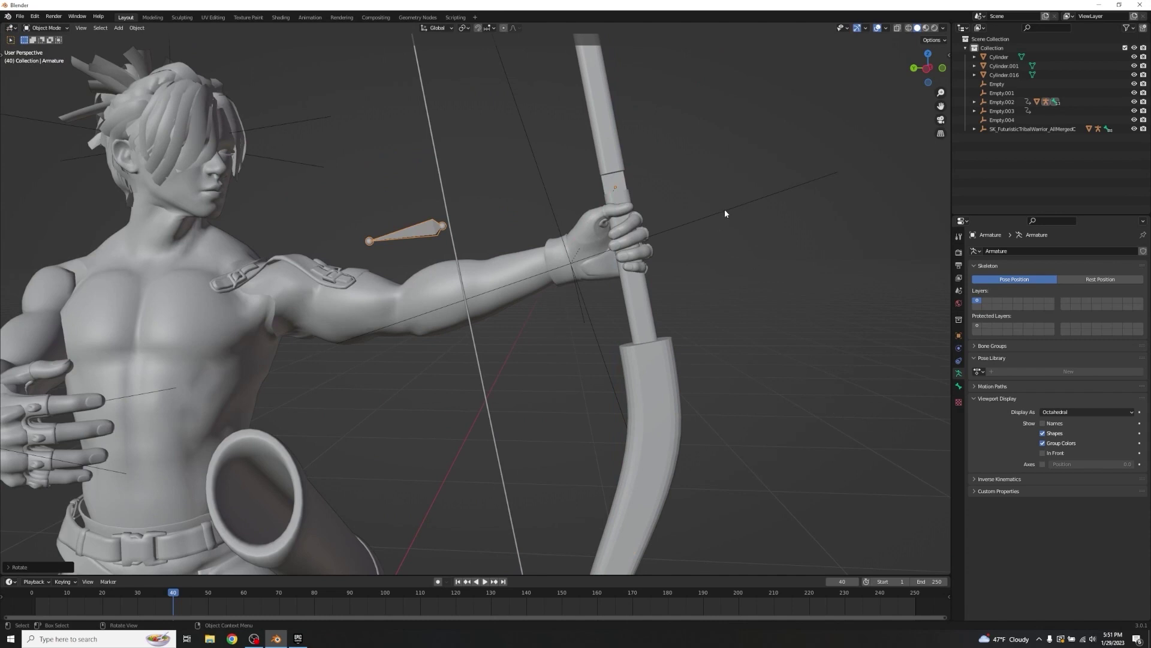
key(ctrl+Tab)
- Select Empty.002 and rotate it about global X so the bow stands more upright
click(721, 213)
scroll(782, 278, down, 4)
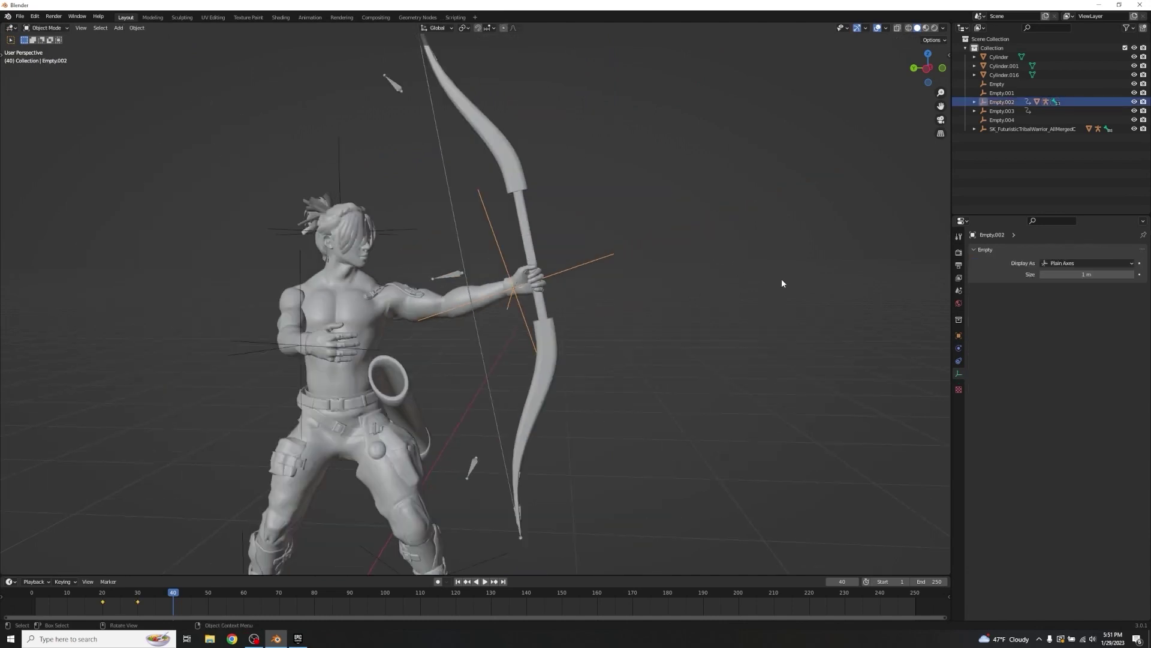
key(r)
key(x)
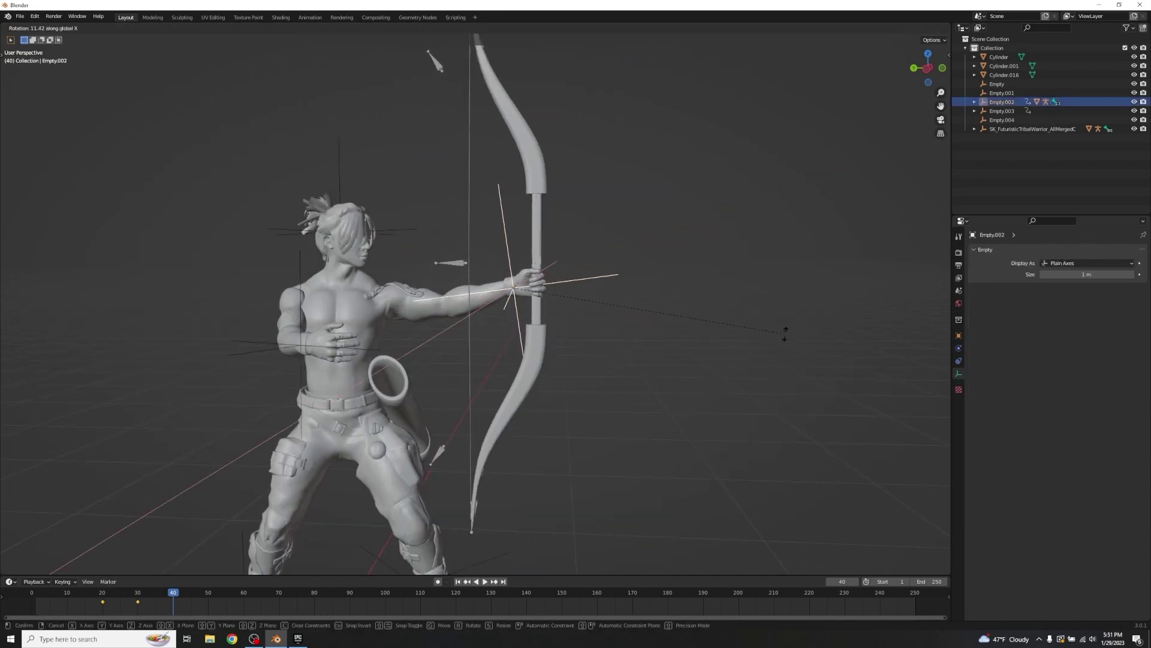
click(781, 326)
- Shift Empty.002 along global Y into its final spot at the end of the arm
middle_drag(609, 328, 542, 358)
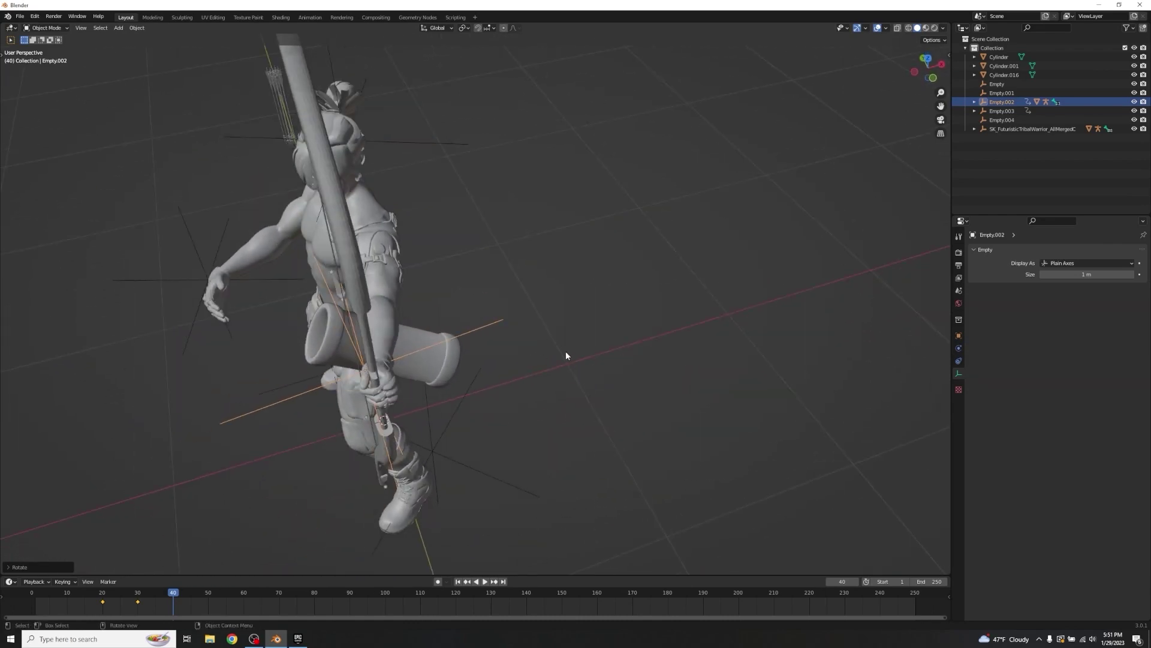
middle_drag(633, 347, 635, 365)
key(g)
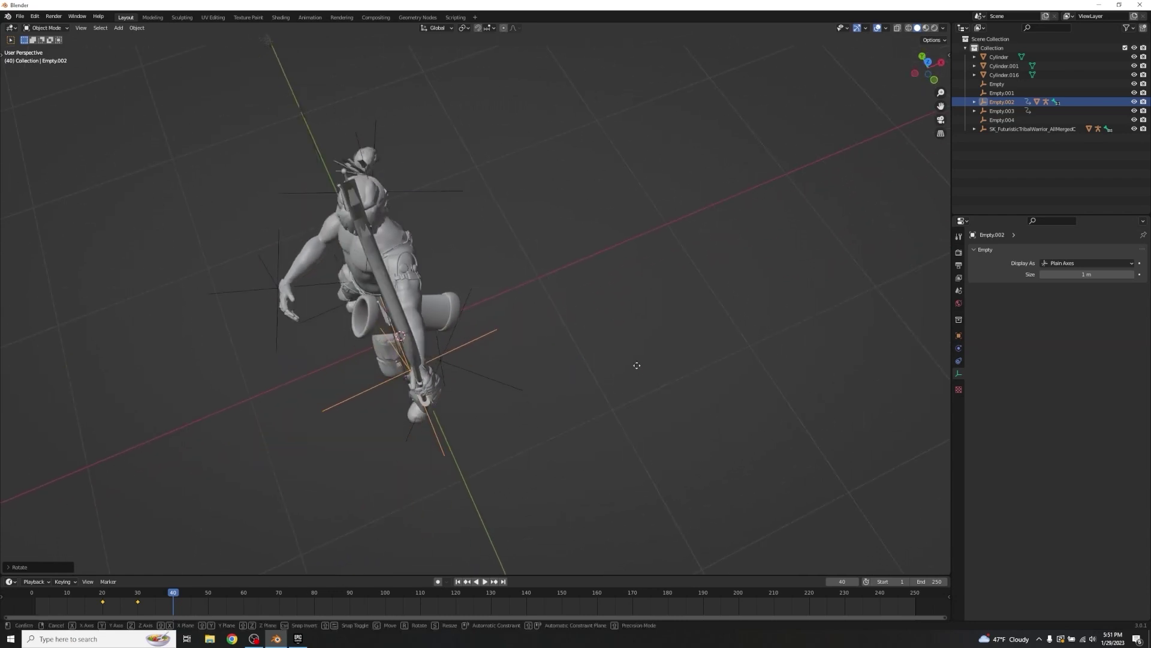
key(x)
key(y)
click(627, 359)
middle_drag(627, 359, 777, 356)
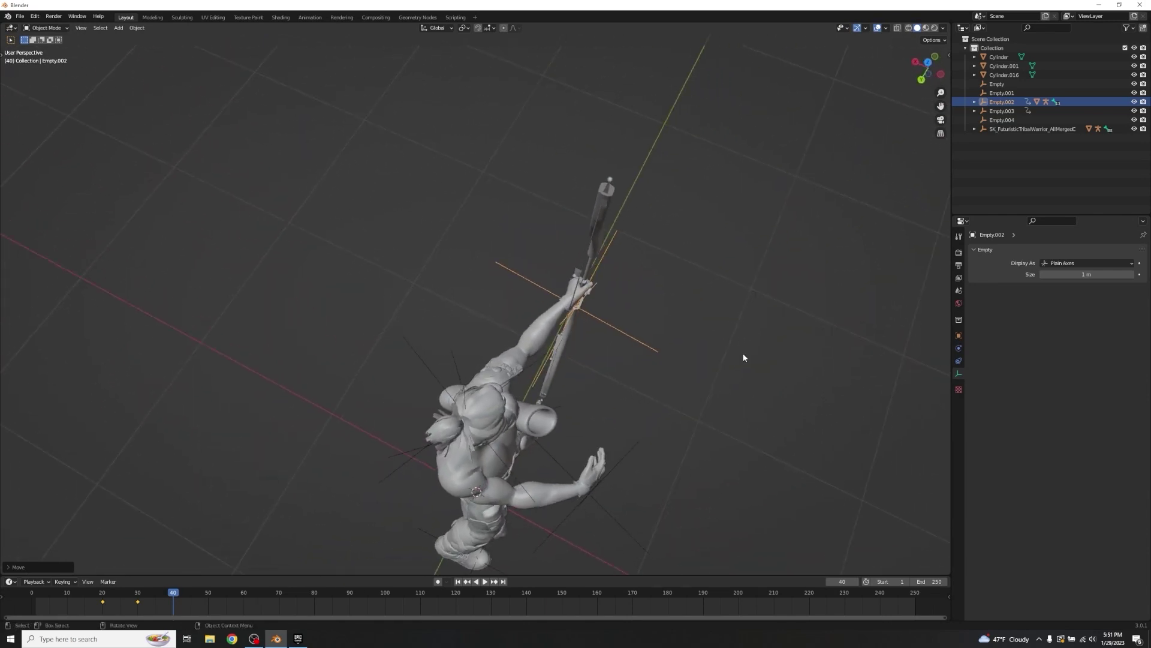
middle_drag(591, 373, 437, 377)
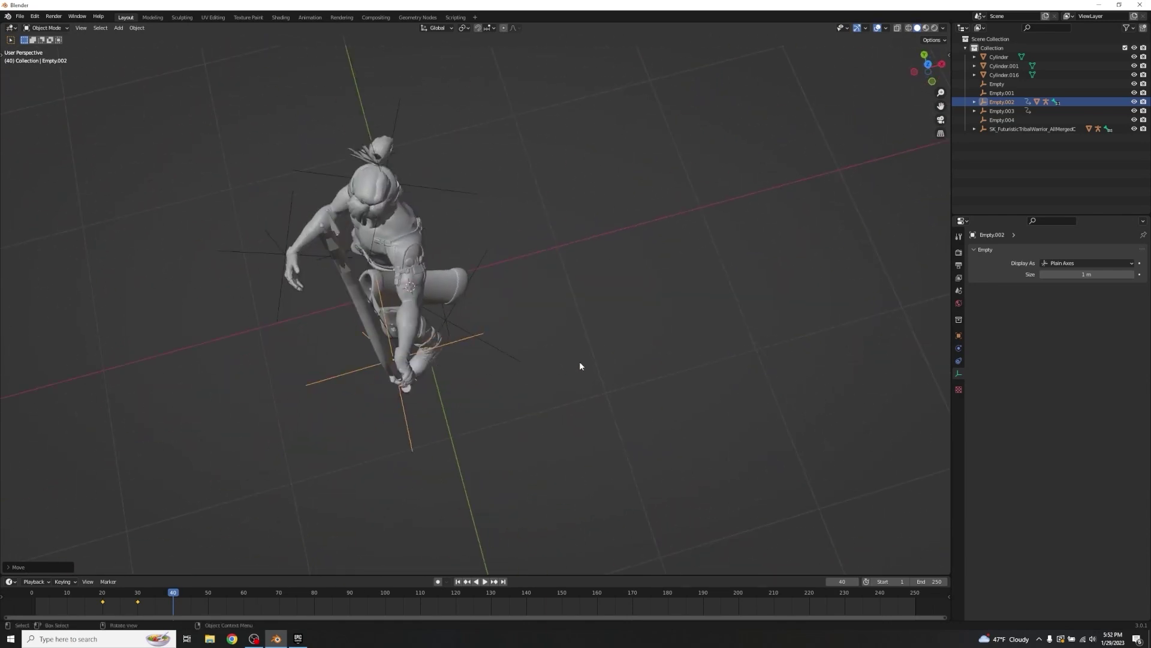
key(g)
key(x)
key(Escape)
middle_drag(580, 363, 698, 279)
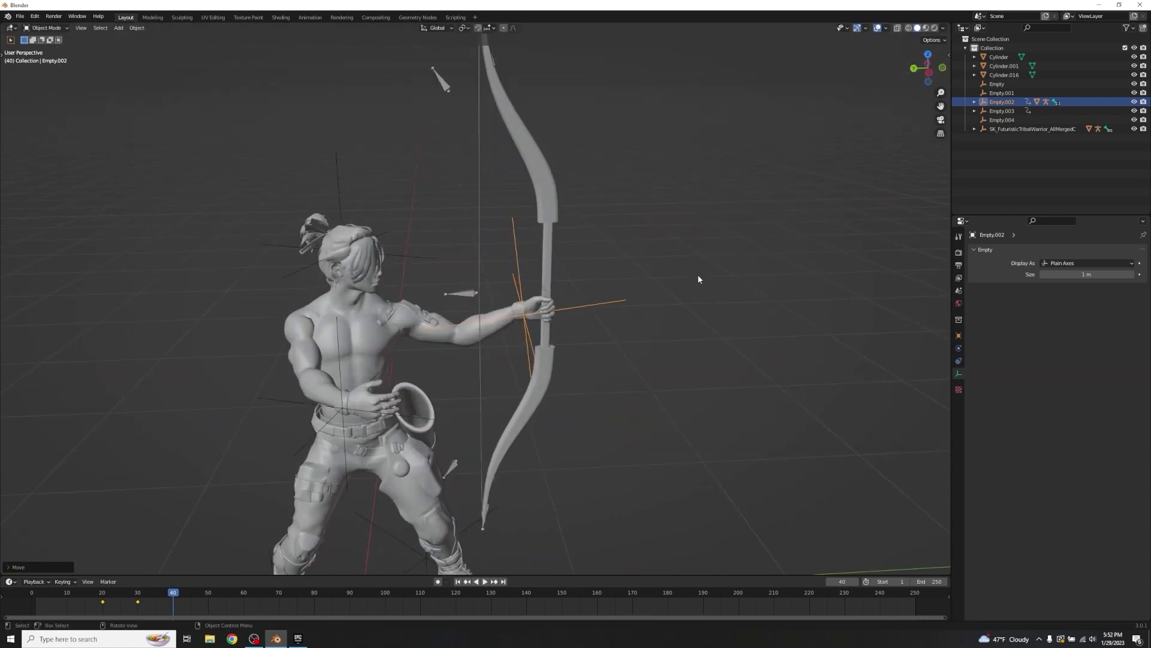
- Keyframe Empty.002 at frame 40 and scrub the timeline to preview the pose
key(i)
click(678, 304)
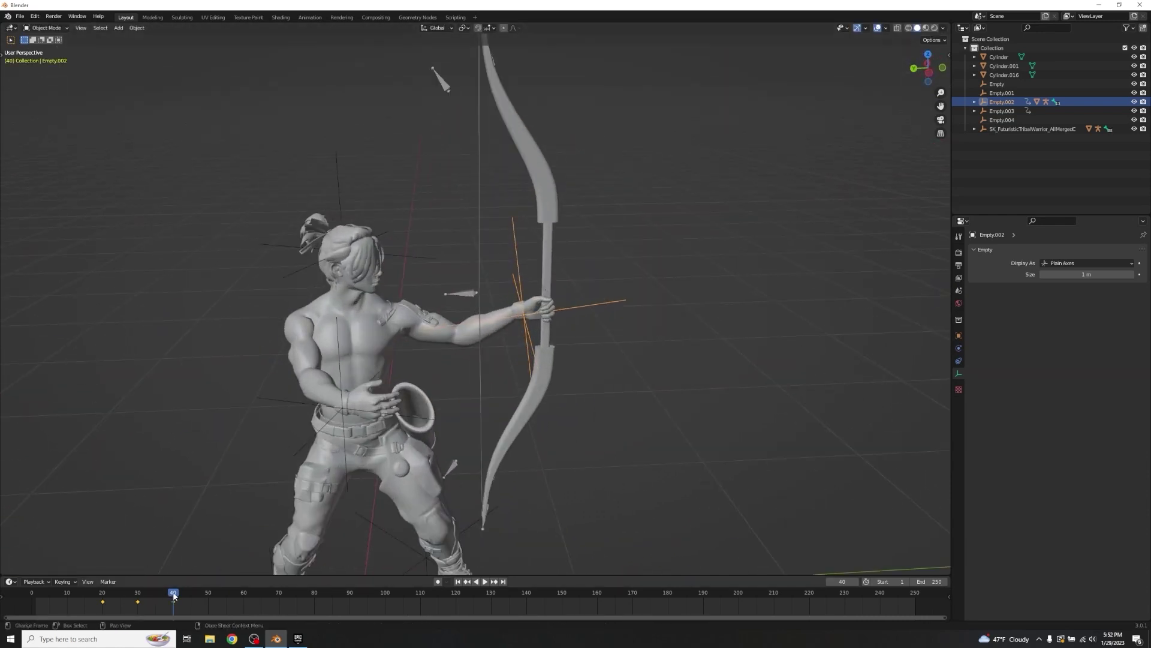
mouse_move(171, 596)
mouse_down()
mouse_move(116, 596)
mouse_move(174, 595)
mouse_up()
- Select Empty.003, raise it along Z, then pull it back along Y and X
click(338, 382)
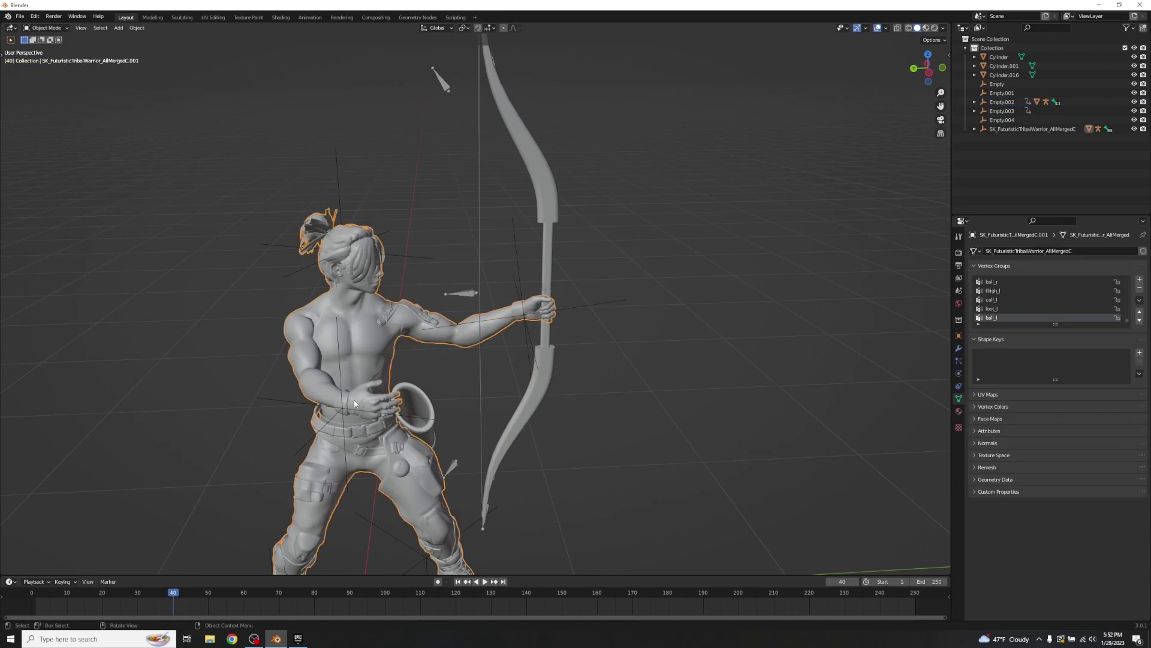
click(336, 339)
middle_drag(678, 471, 627, 469)
key(g)
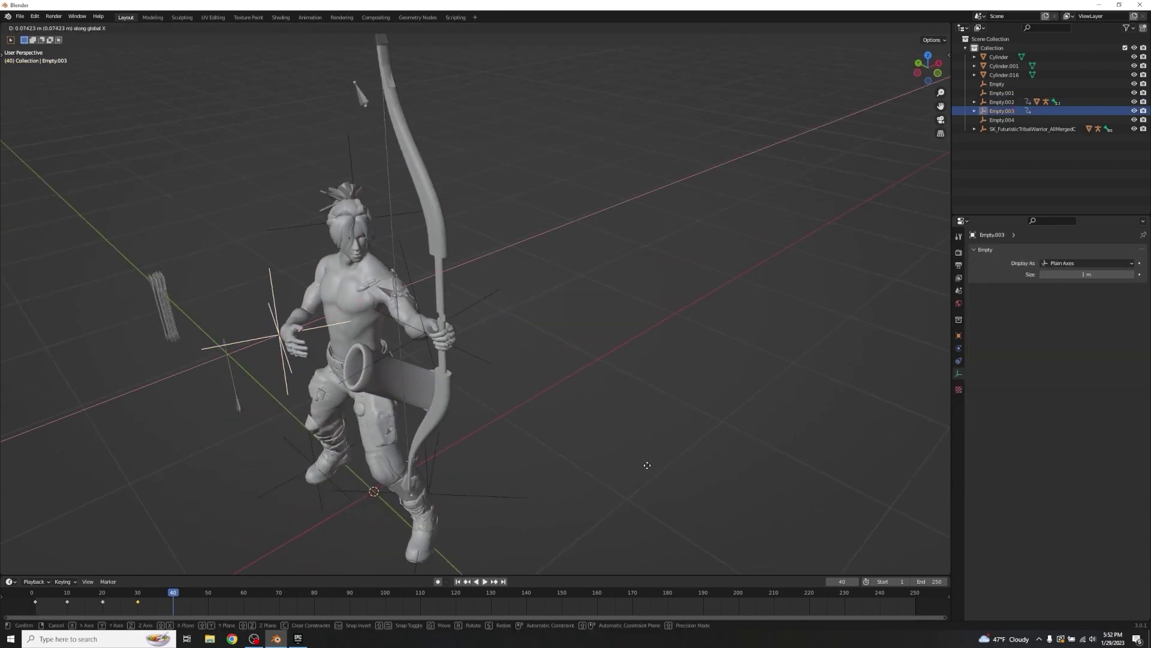
key(z)
click(663, 412)
middle_drag(663, 413, 776, 388)
key(g)
key(y)
click(769, 392)
key(g)
key(x)
click(696, 412)
- Refine the drawing hand's X and Y position so it sits at chest height
middle_drag(390, 317, 648, 294)
key(g)
key(x)
click(601, 327)
key(g)
key(y)
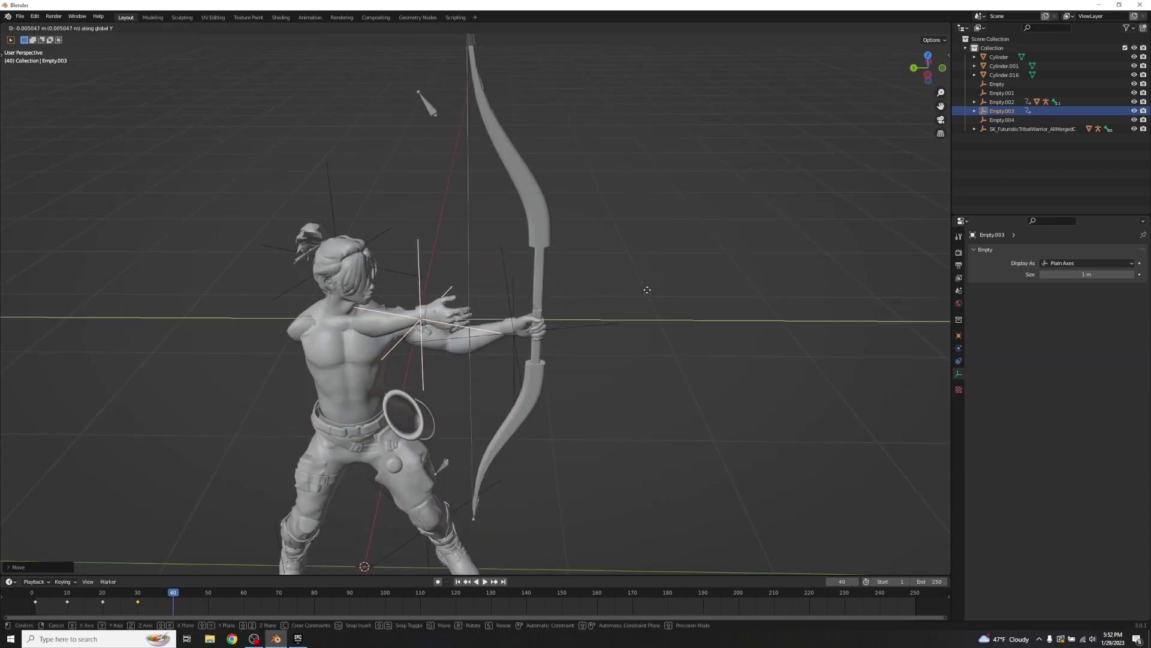
click(617, 286)
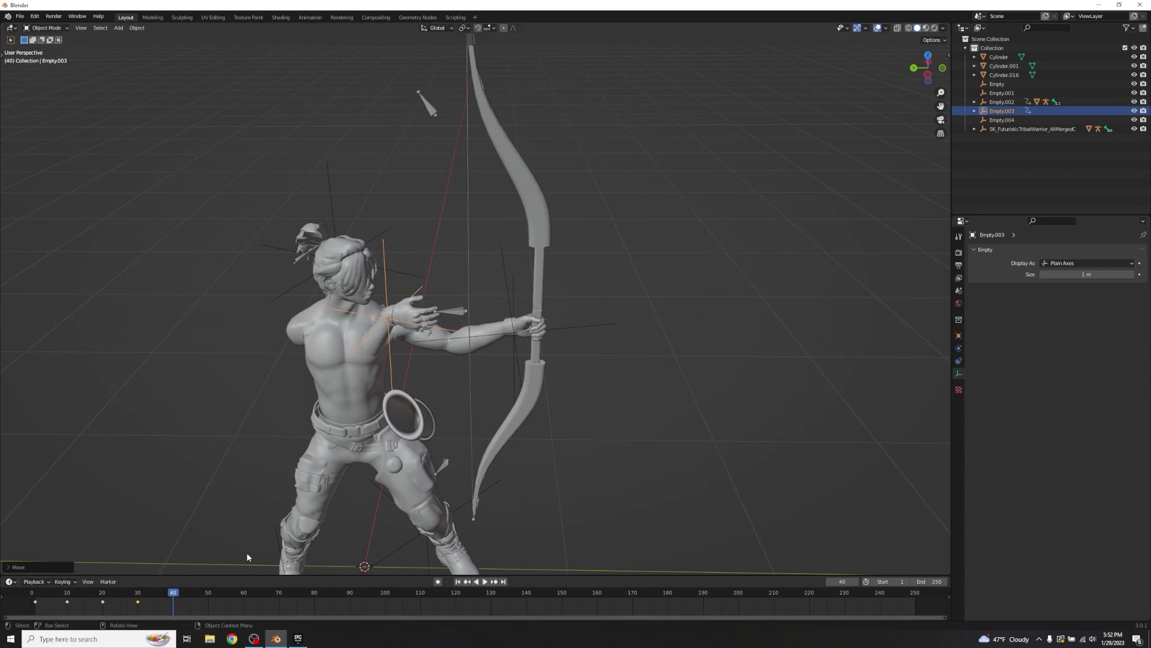
- Keyframe Empty.003's location, rotation and scale, then unhide the armature bones
key(i)
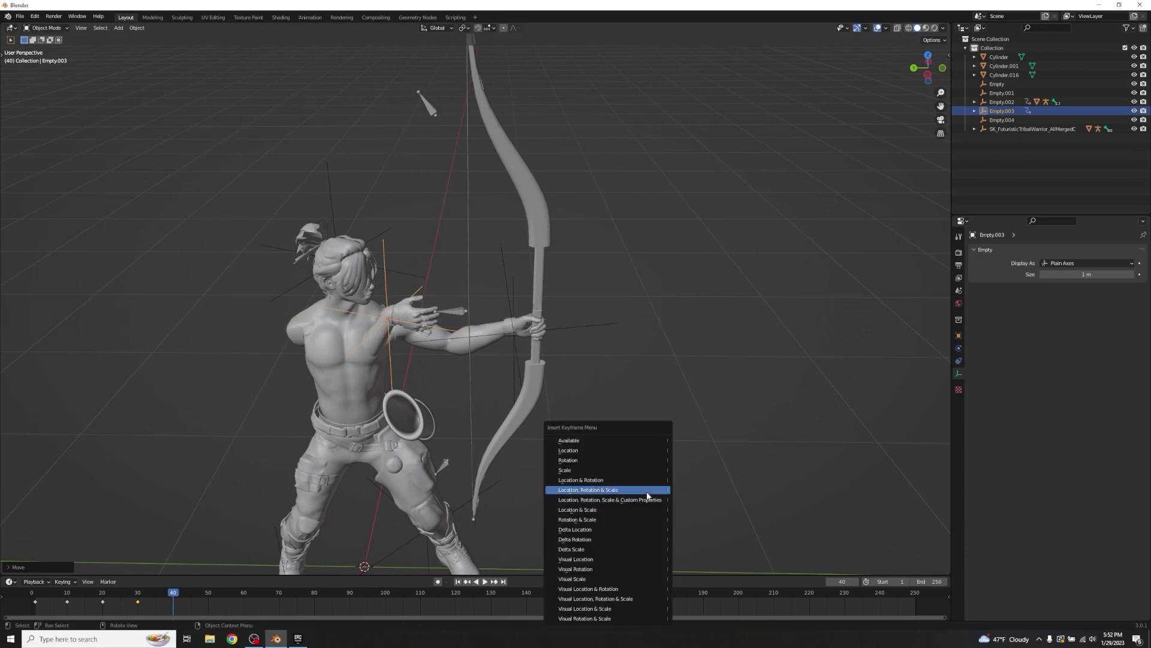
click(647, 492)
key(alt+h)
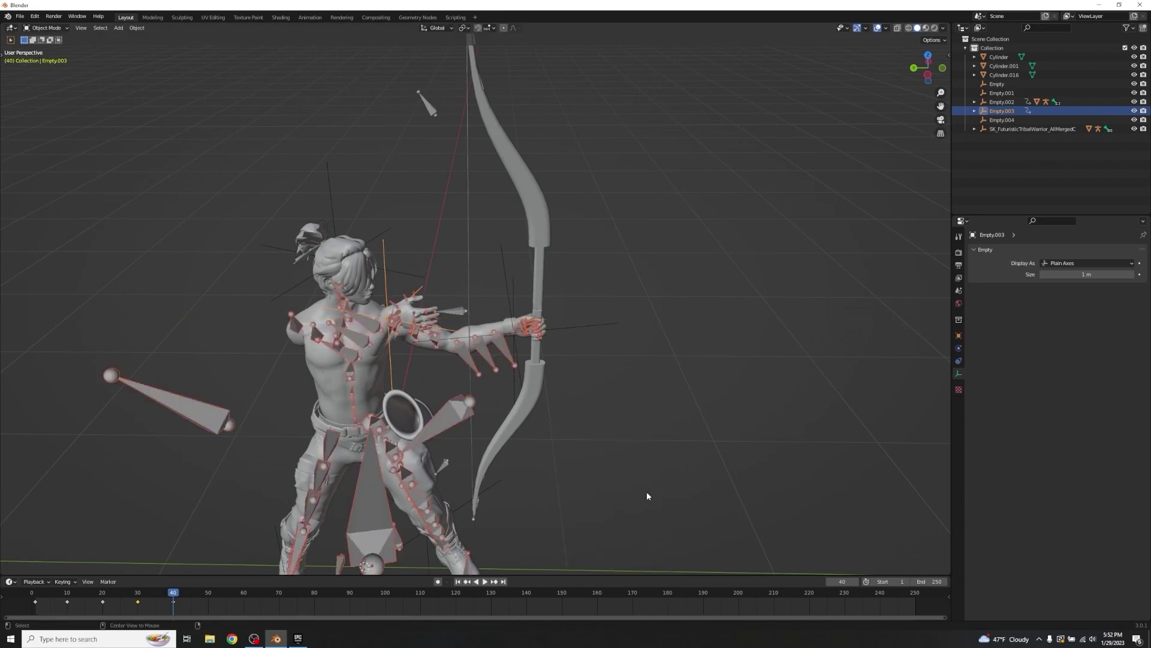
click(647, 491)
- In pose mode, keyframe the upperarm_r bone and move that key from frame 40 to 39
click(452, 417)
key(ctrl+Tab)
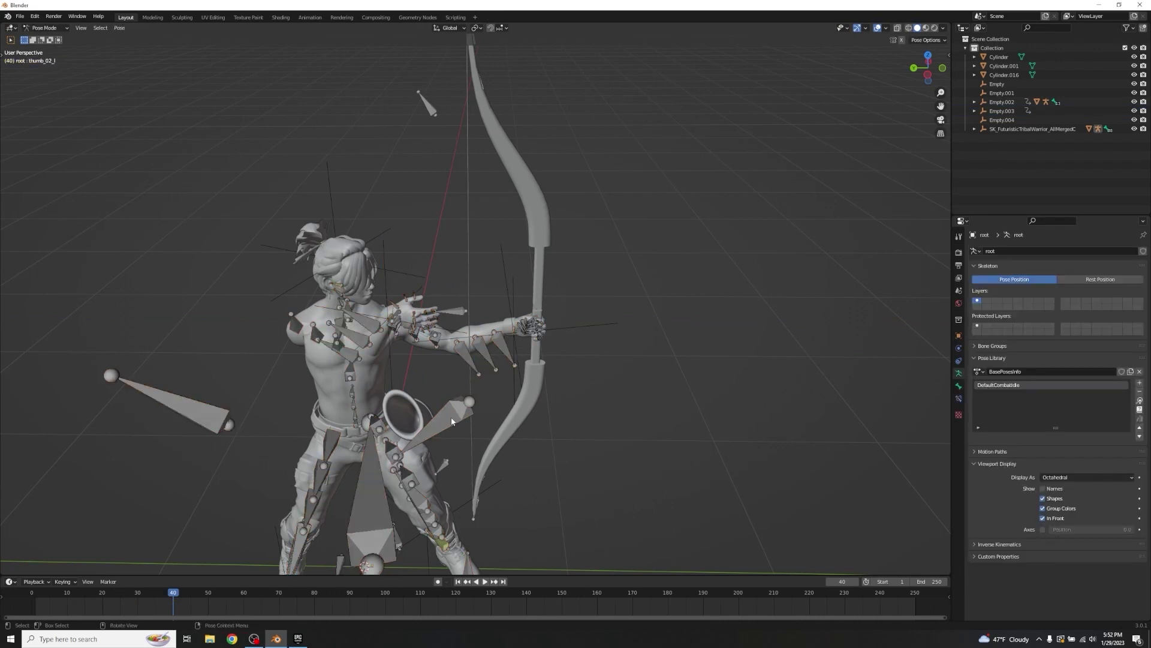
click(451, 421)
middle_drag(741, 440, 563, 320)
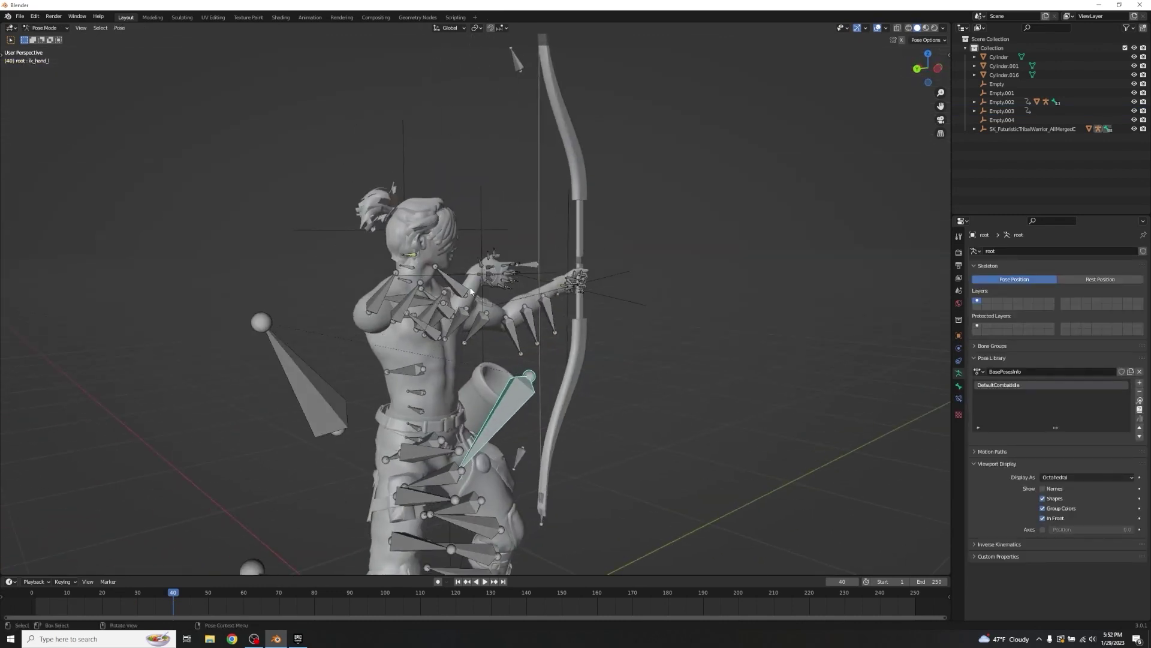
click(378, 301)
middle_drag(378, 302, 277, 493)
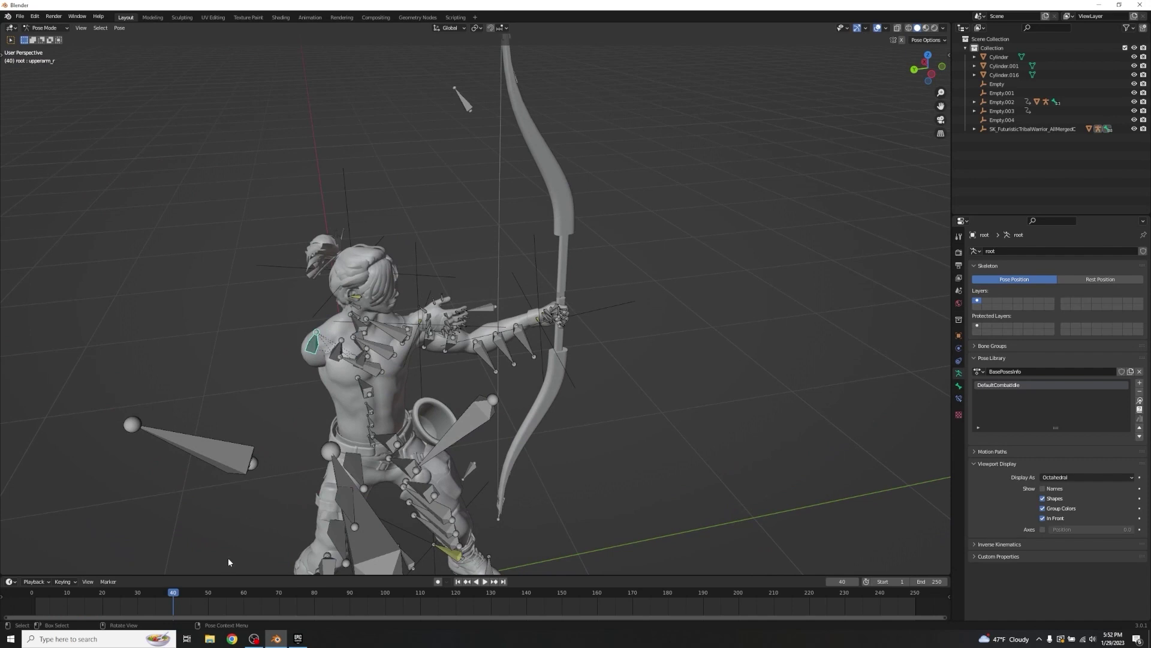
right_click(567, 409)
click(571, 405)
mouse_move(172, 604)
mouse_down()
mouse_move(109, 595)
mouse_move(174, 603)
mouse_up()
- Rotate upperarm_r about global Y to lift the drawing elbow to shoulder height
middle_drag(536, 447, 568, 415)
key(r)
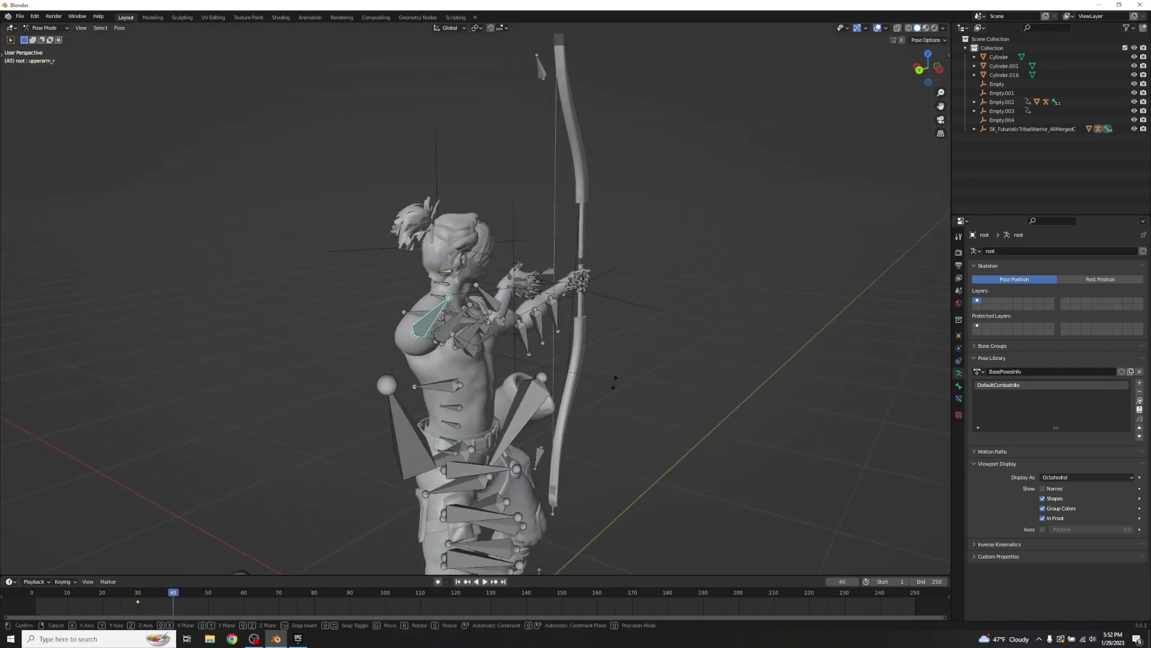
key(y)
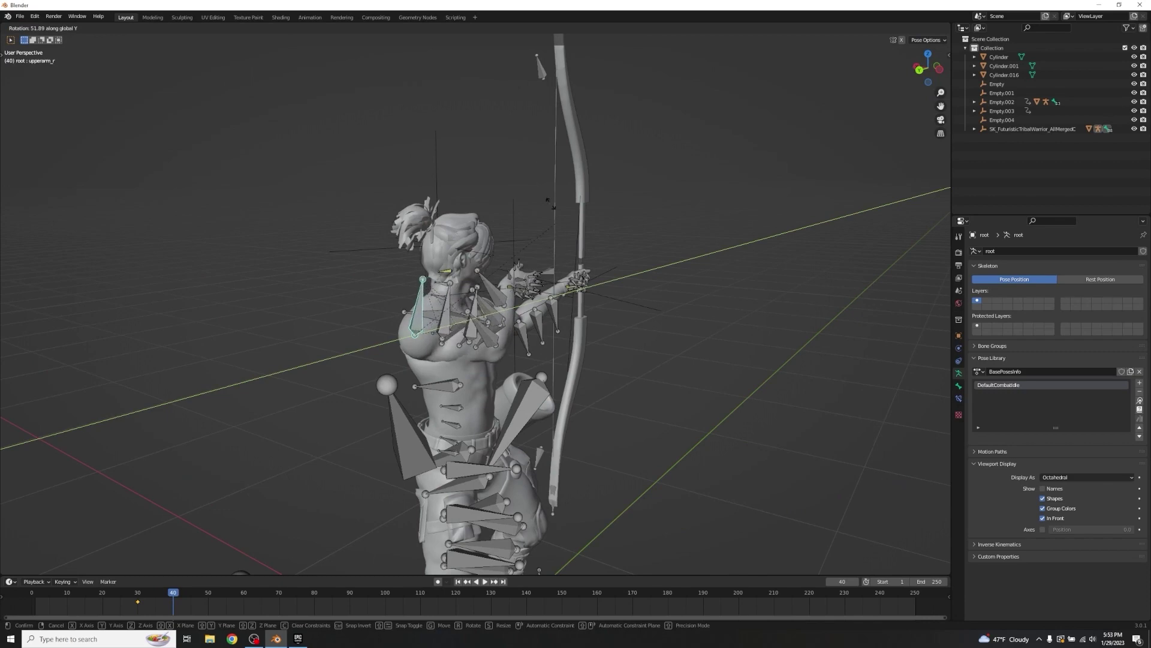
click(429, 121)
middle_drag(430, 122, 500, 334)
middle_drag(483, 376, 449, 366)
- Box-select the bow-arm, hand, finger and left-leg spike bones and hide them
shift+drag(347, 287, 591, 337)
shift+drag(473, 223, 537, 306)
scroll(496, 432, down, 1)
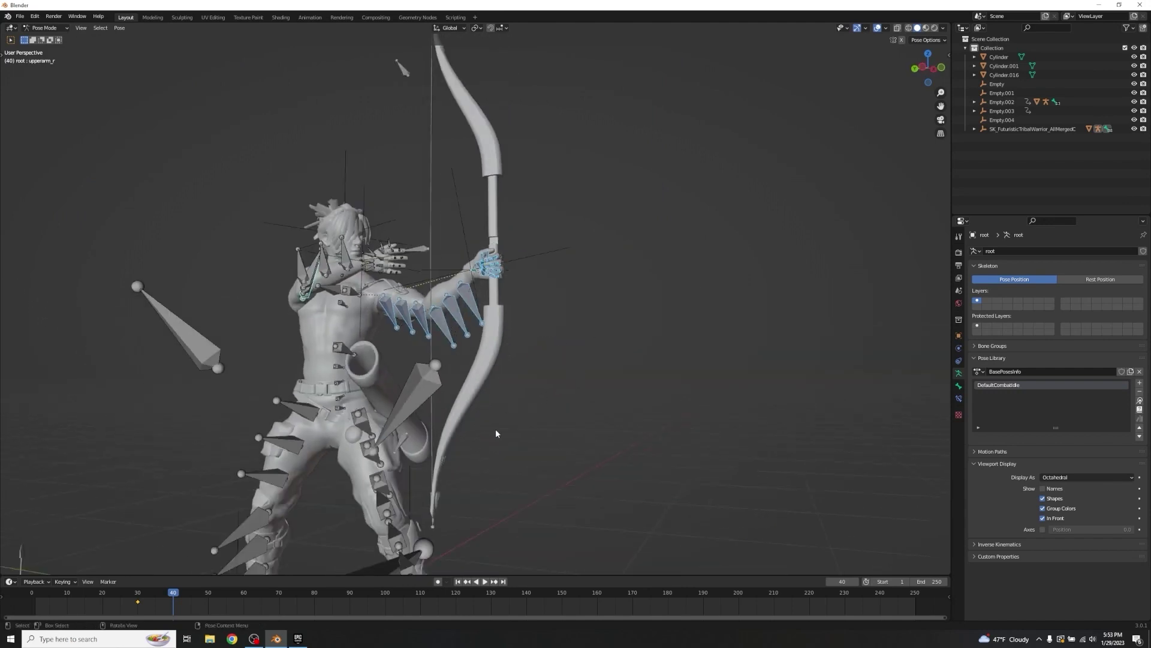
middle_drag(495, 430, 249, 395)
shift+drag(206, 368, 558, 569)
scroll(546, 475, down, 2)
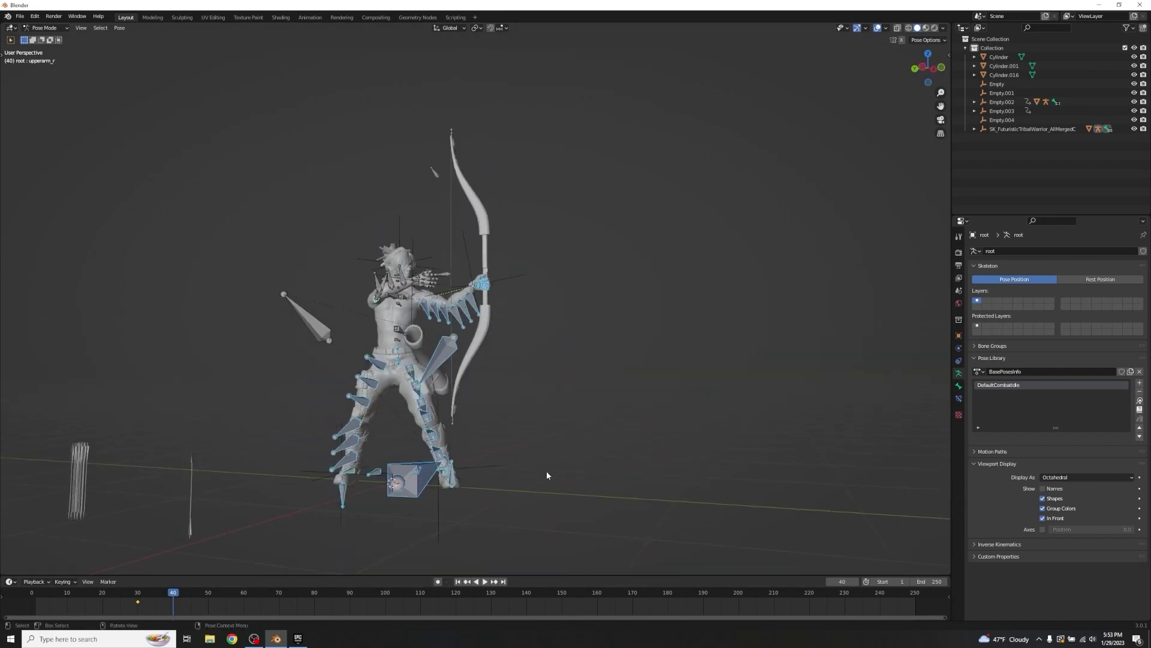
key(h)
scroll(384, 360, up, 8)
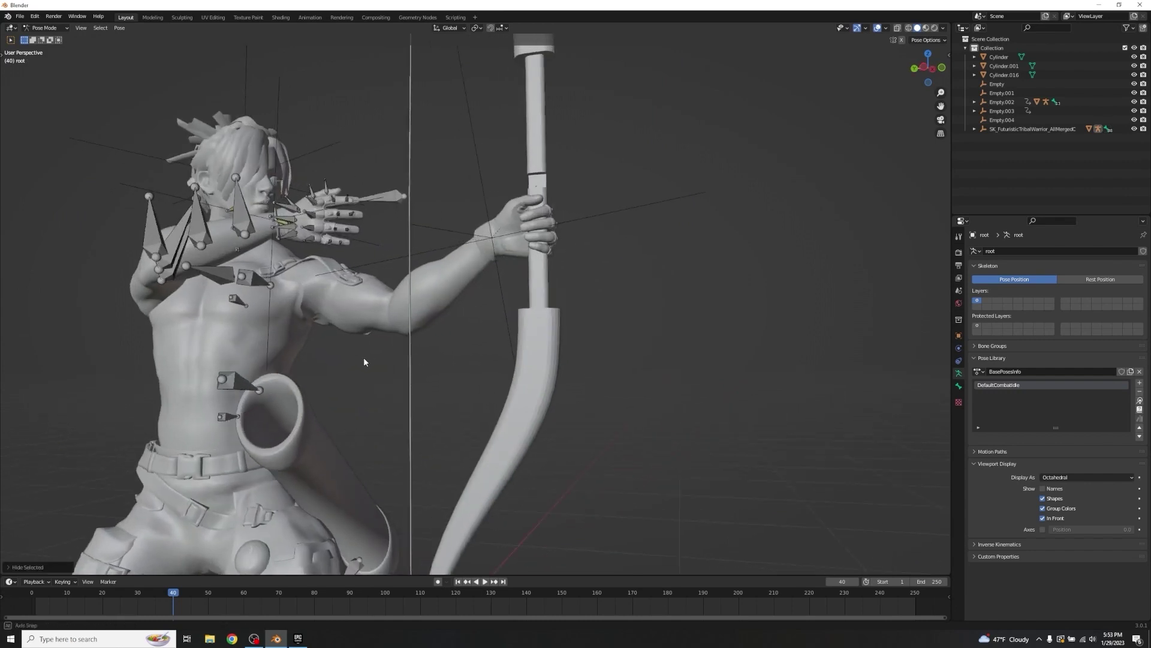
- Rotate the upper-arm twist bone around global Y
middle_drag(383, 369, 413, 373)
click(356, 365)
key(r)
key(y)
click(411, 379)
- Rotate the right clavicle twice around global Y to lower the drawing arm
middle_drag(347, 385, 422, 378)
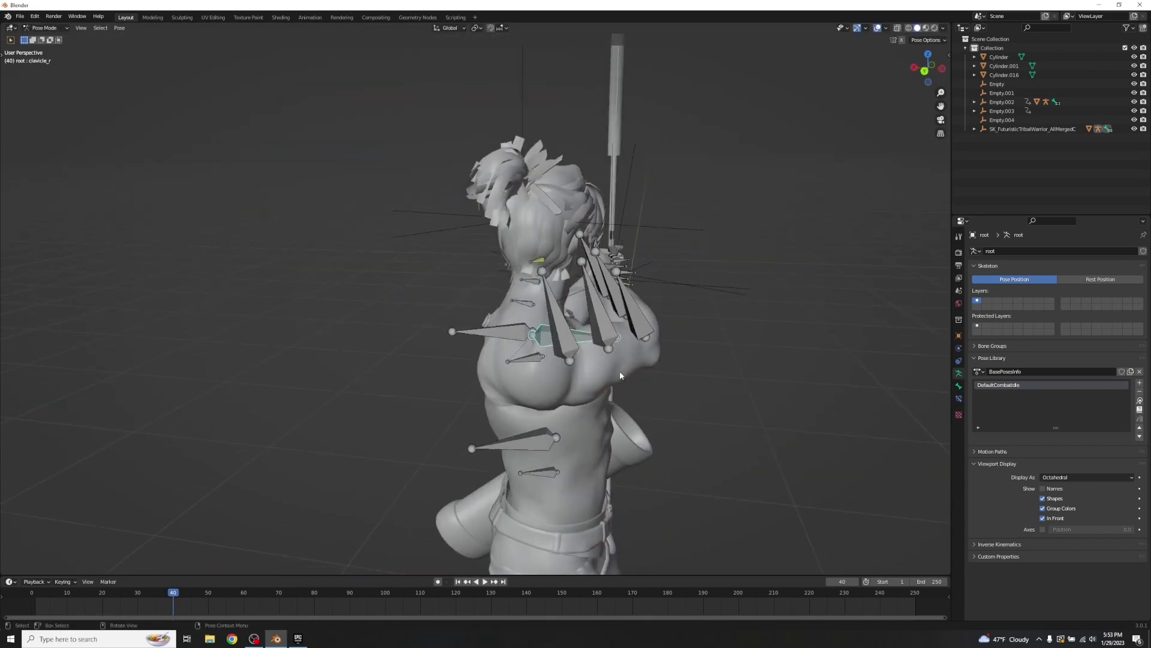
middle_drag(603, 371, 548, 378)
key(r)
key(y)
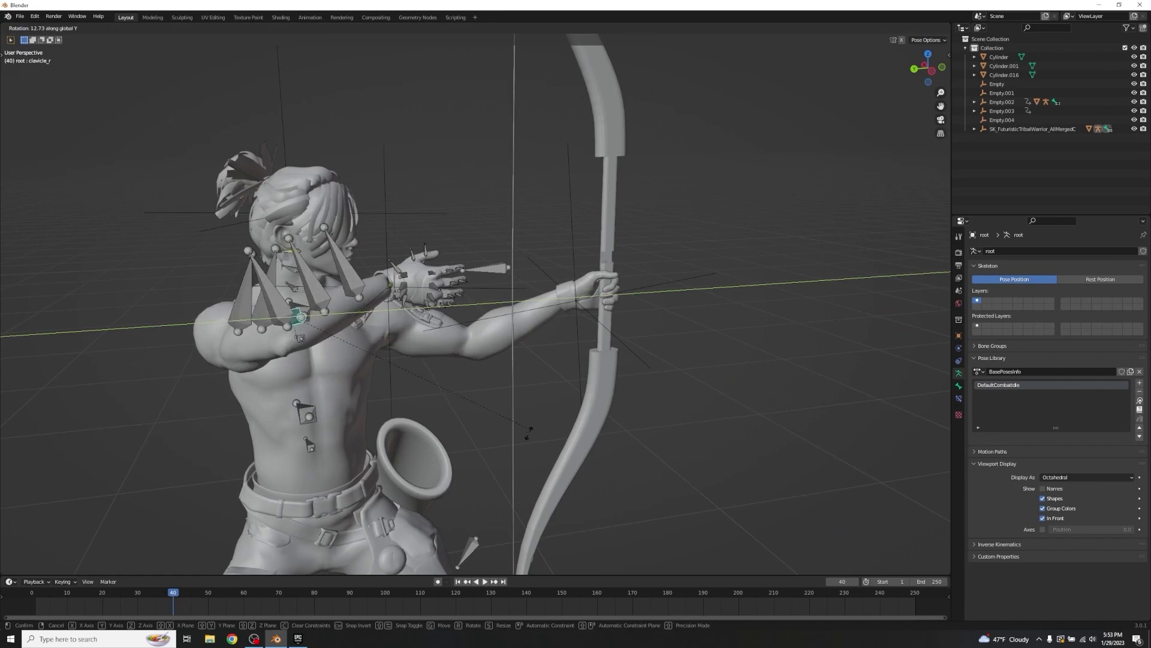
click(470, 488)
middle_drag(471, 488, 367, 400)
key(r)
key(y)
click(291, 341)
- Rotate upperarm_twist_01_r around global X, then reselect it after an abandoned clavicle rotation
key(r)
key(x)
click(429, 366)
click(514, 383)
key(y)
right_click(436, 386)
middle_drag(465, 385, 498, 354)
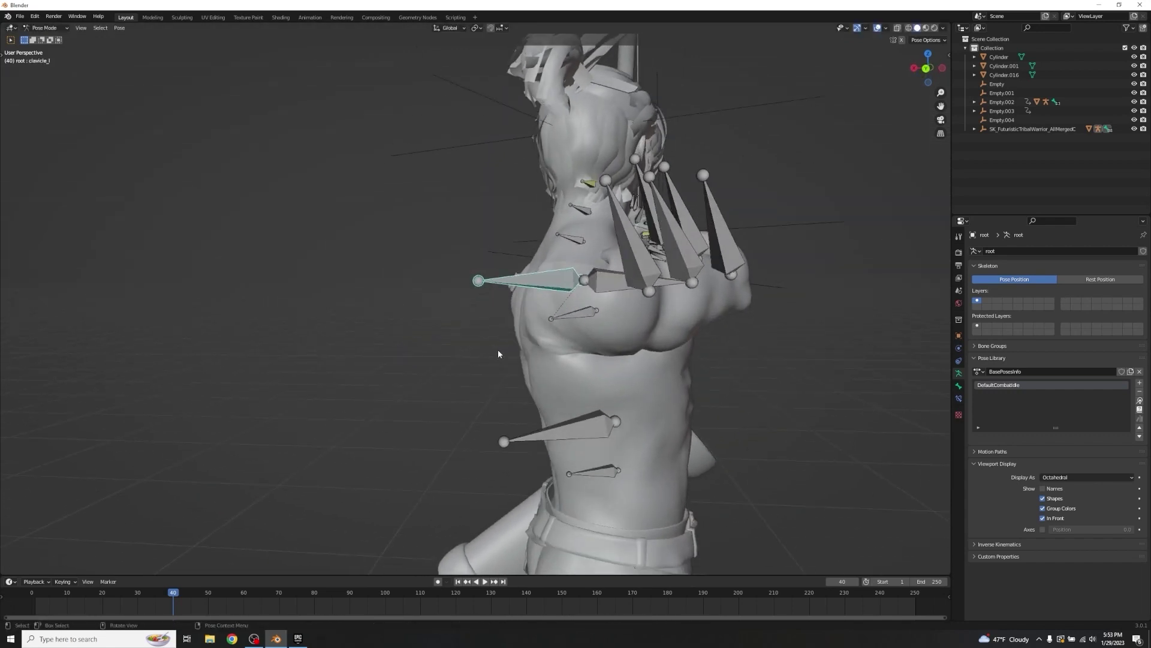
middle_drag(647, 265, 597, 275)
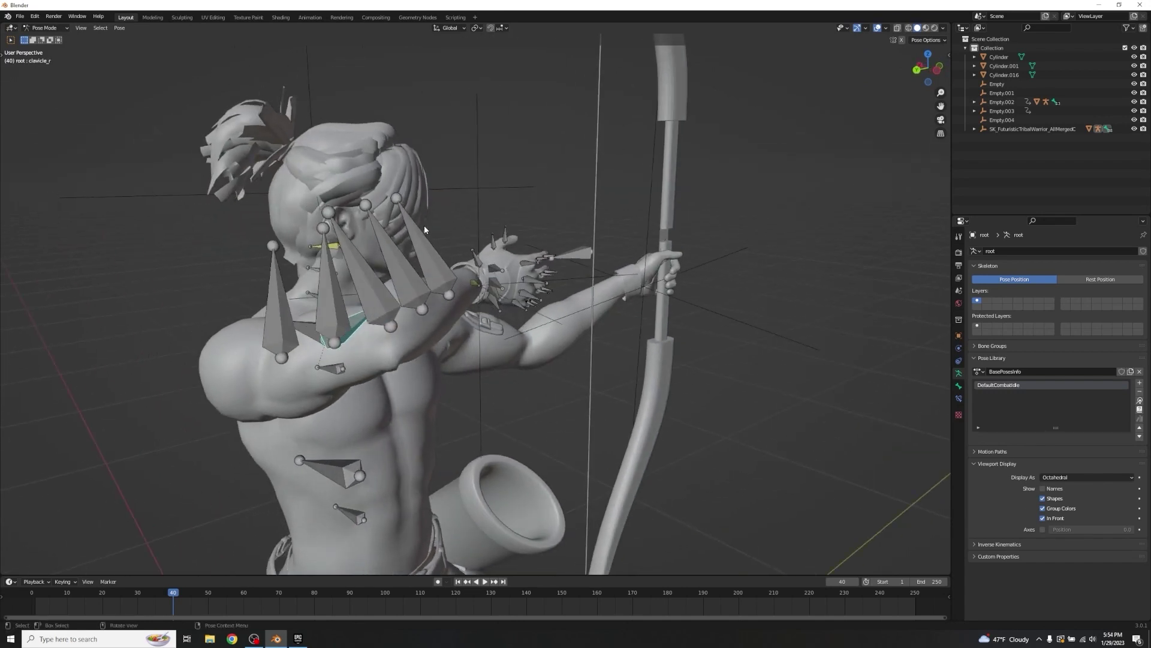
click(328, 311)
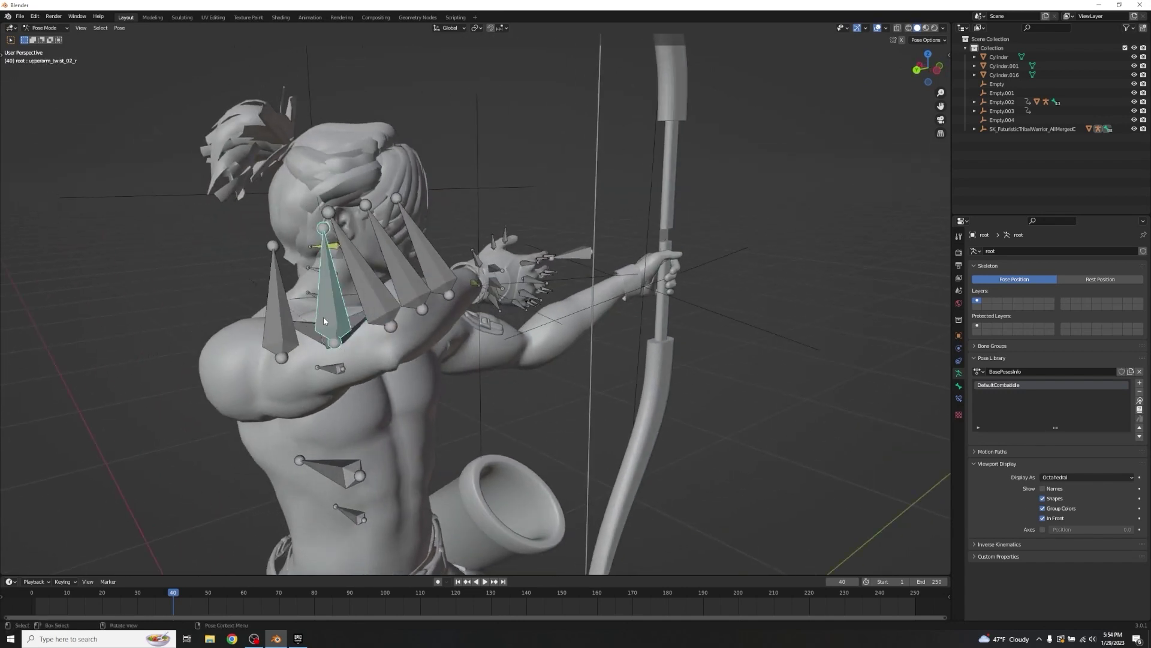
click(305, 328)
click(278, 321)
middle_drag(278, 322, 829, 376)
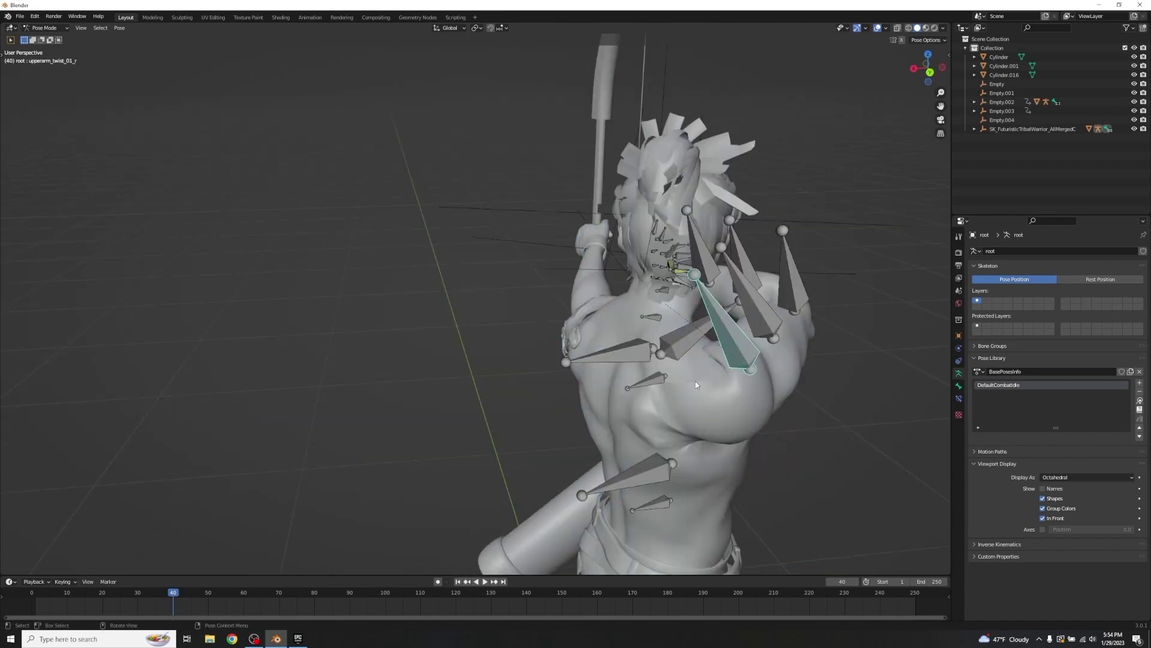
- Unhide all bones and insert a LocRotScale keyframe on upperarm_r
key(alt+h)
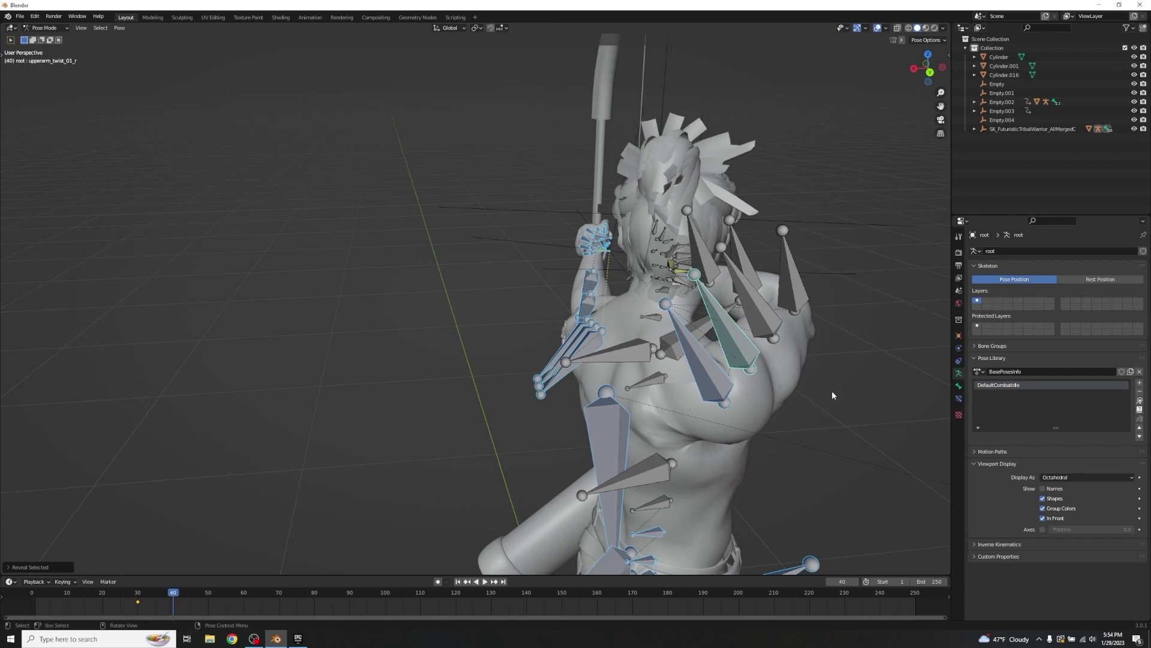
key(alt+a)
click(702, 384)
middle_drag(557, 506, 590, 450)
key(i)
click(591, 454)
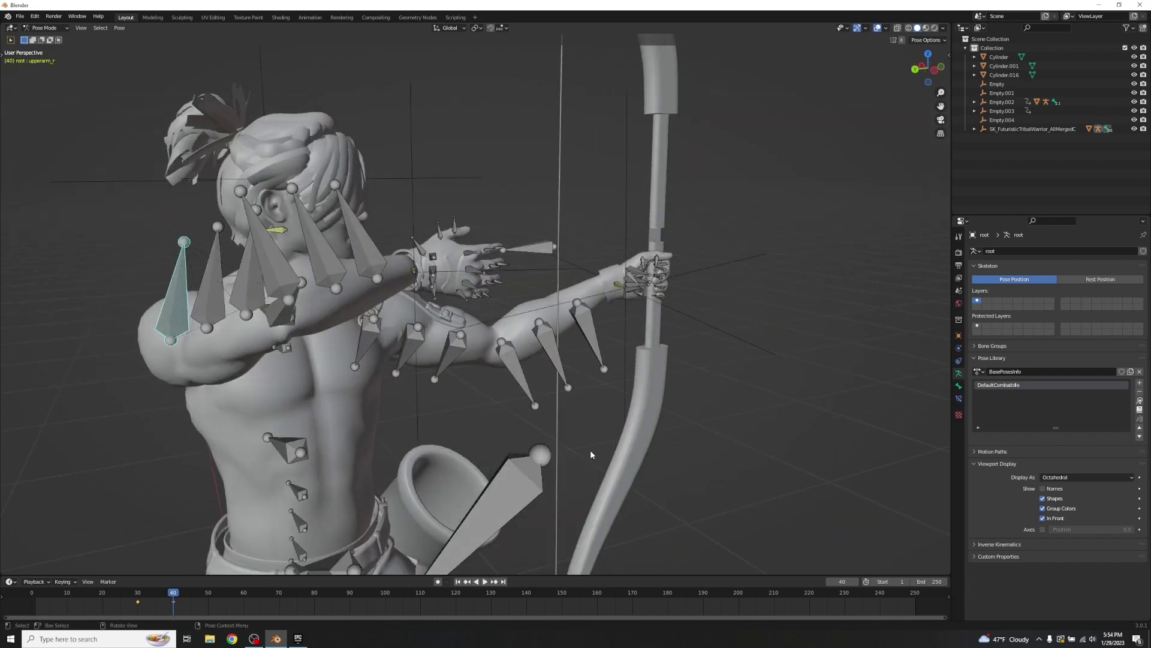
- Play the animation from around frame 30 to check the raised elbow pose
mouse_move(173, 593)
mouse_down()
mouse_move(136, 594)
mouse_move(179, 598)
mouse_up()
key(space)
key(ctrl+shift+space)
middle_drag(248, 541, 171, 374)
middle_drag(252, 350, 410, 206)
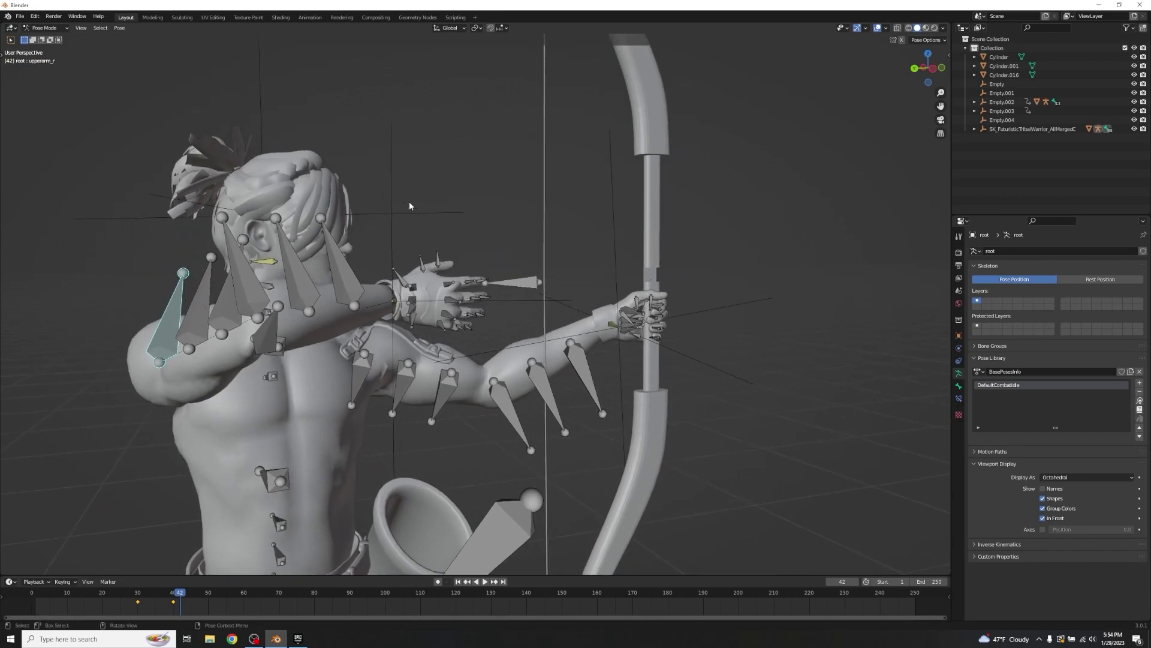
- In Object Mode, move the drawing-hand empty Empty.003 along global Y and then X
key(ctrl+Tab)
click(386, 232)
middle_drag(389, 232, 496, 236)
key(g)
key(y)
click(480, 244)
middle_drag(480, 244, 490, 306)
key(g)
key(x)
click(437, 294)
- Rotate Empty.003 around global Z and shift it along Y
key(r)
key(z)
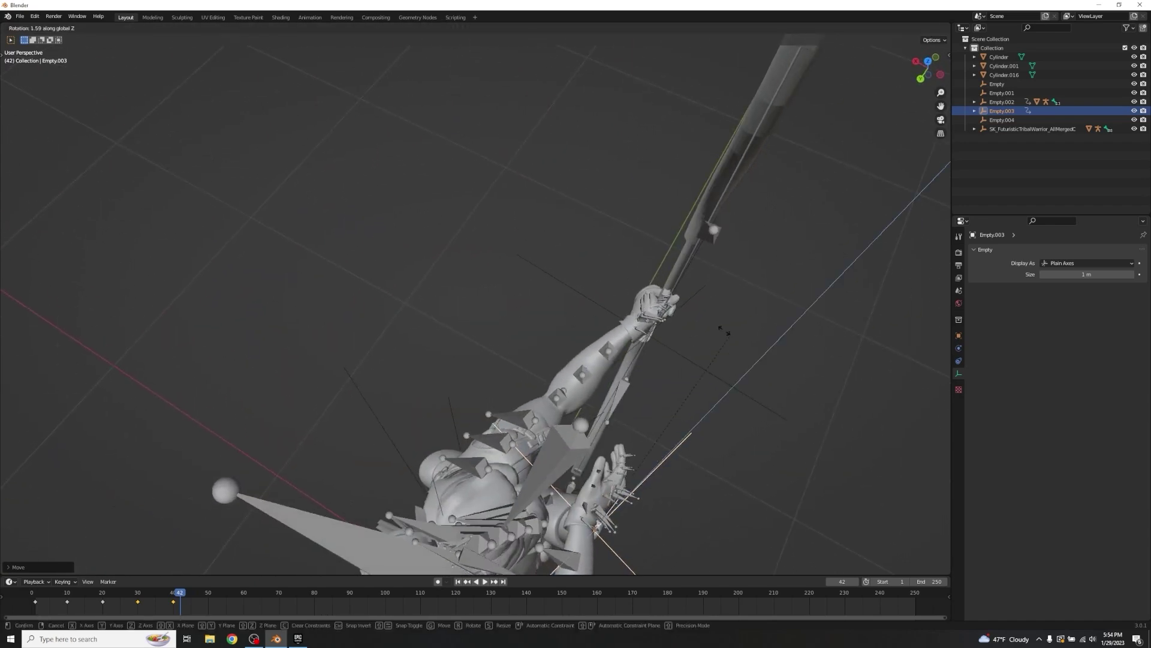
click(690, 305)
middle_drag(690, 306, 635, 257)
key(y)
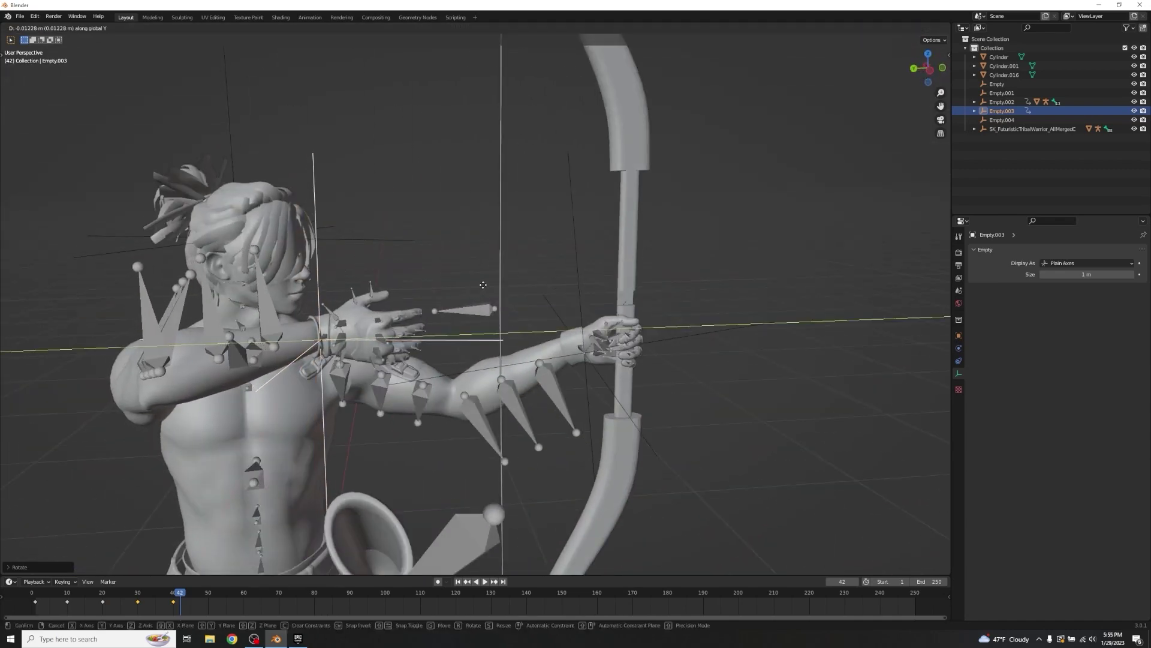
click(508, 282)
- Rotate the bow-hand empty Empty.002 around global X
click(675, 334)
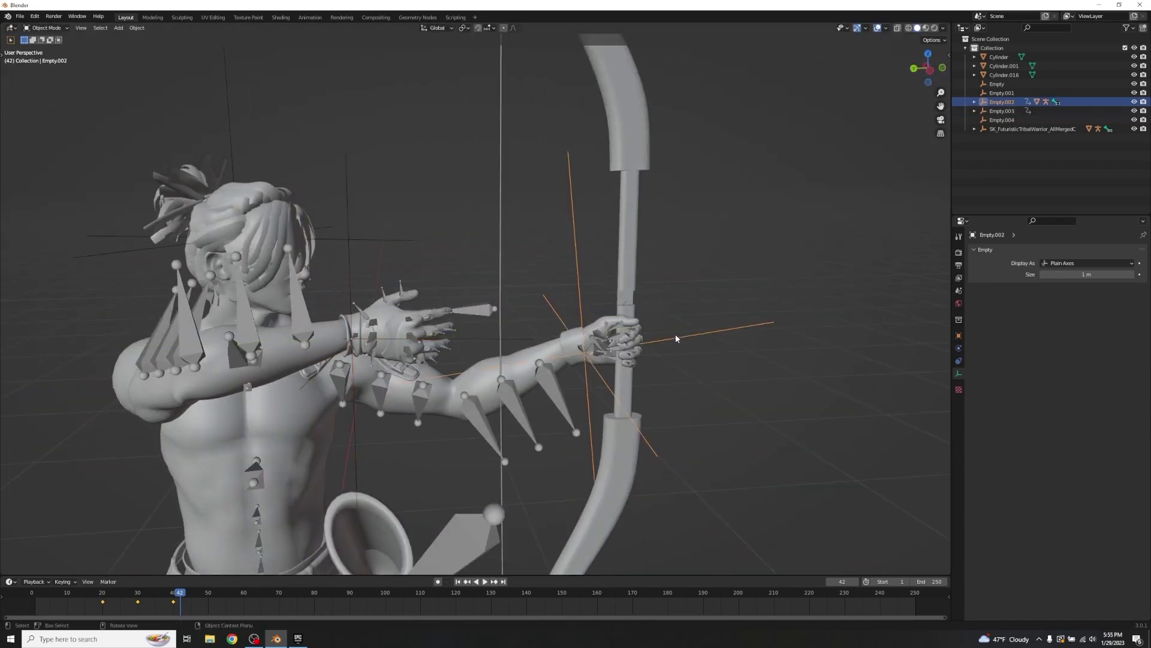
key(g)
key(y)
right_click(653, 340)
middle_drag(787, 375, 780, 364)
key(r)
key(x)
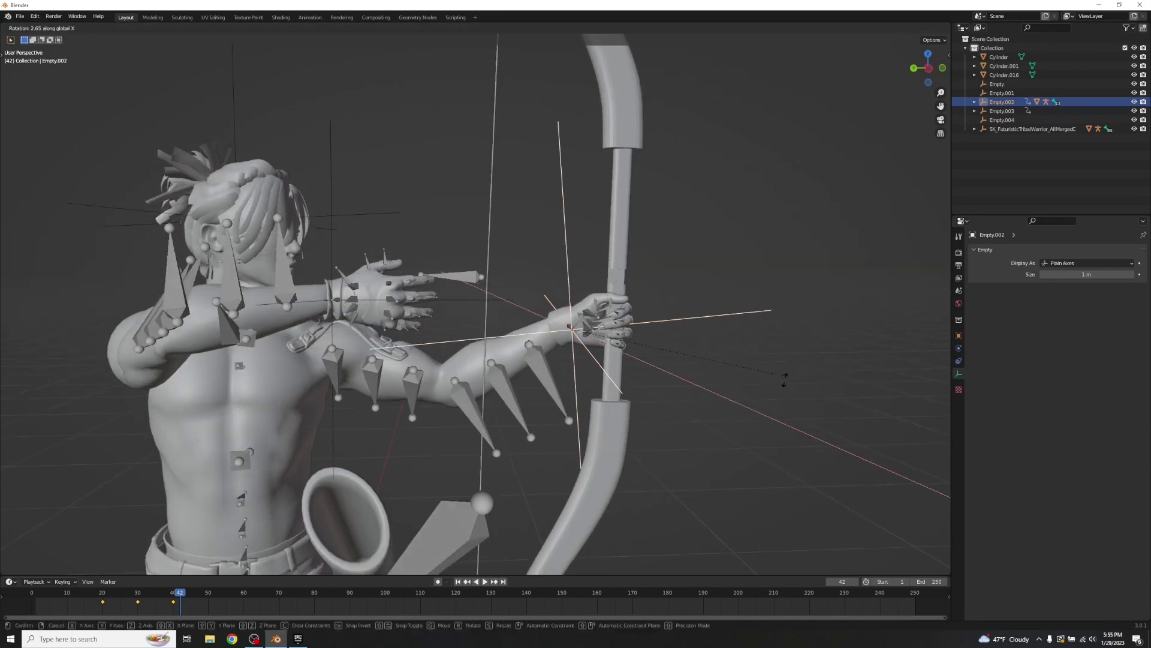
click(793, 396)
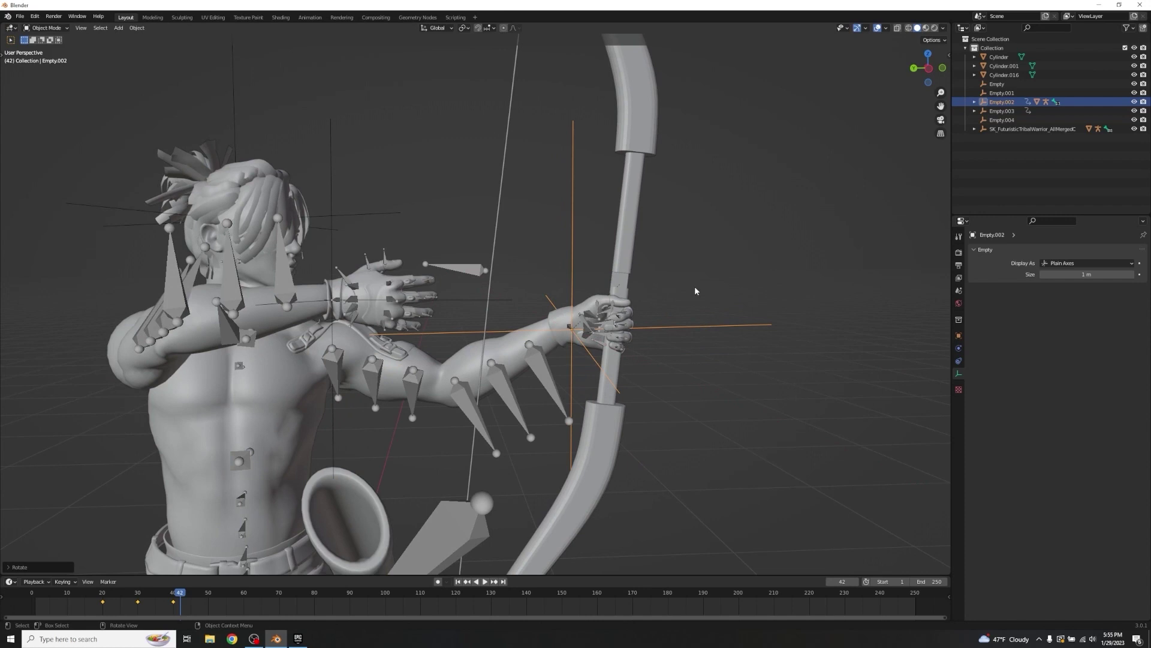
- Rotate the armature so the bow stands upright and shift it along Y
scroll(640, 163, down, 6)
click(475, 154)
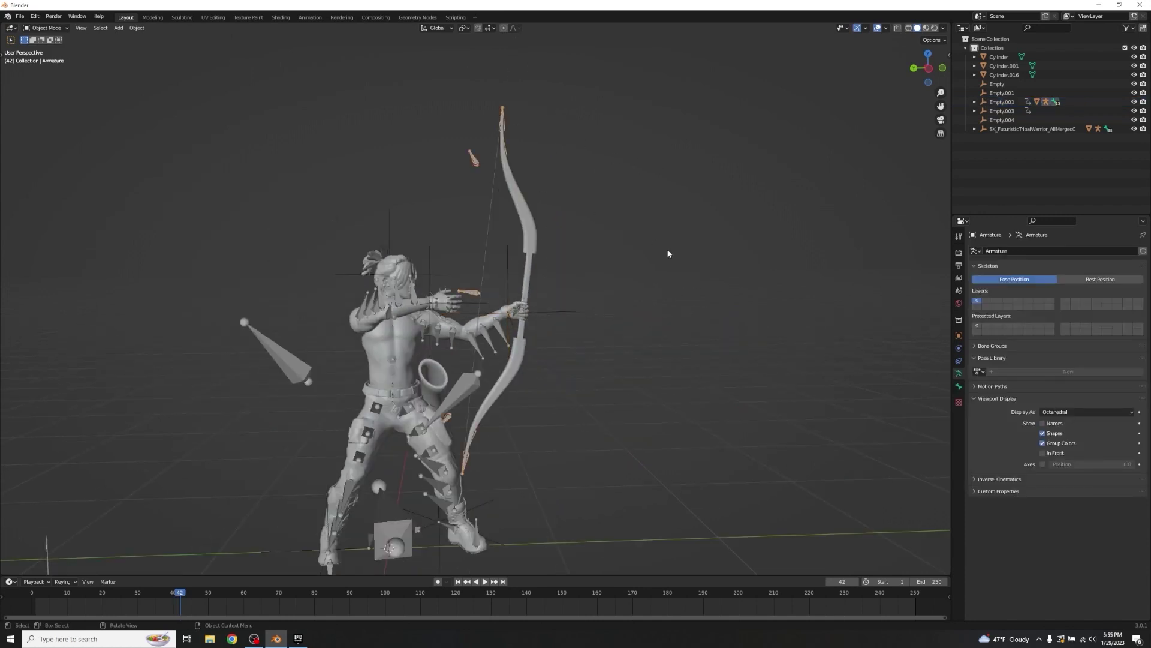
scroll(695, 269, up, 3)
key(r)
click(715, 270)
key(g)
key(y)
click(710, 268)
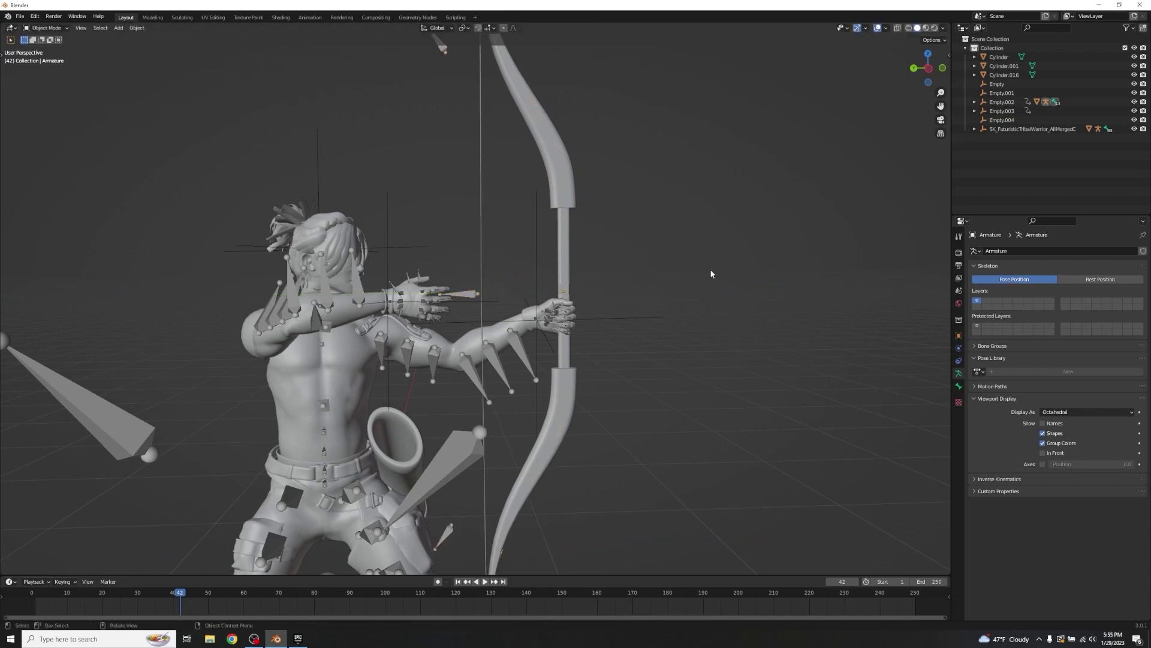
- Reselect Empty.002, then the armature root from a top-down view
scroll(652, 279, up, 3)
click(784, 344)
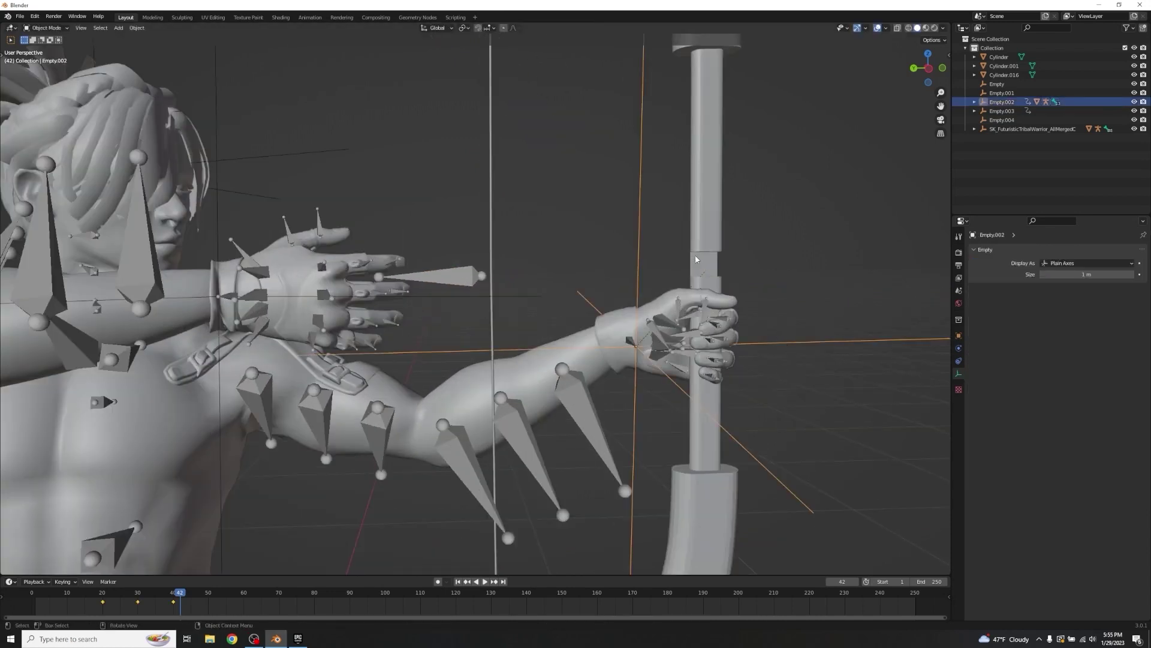
middle_drag(675, 162, 484, 233)
scroll(336, 290, up, 5)
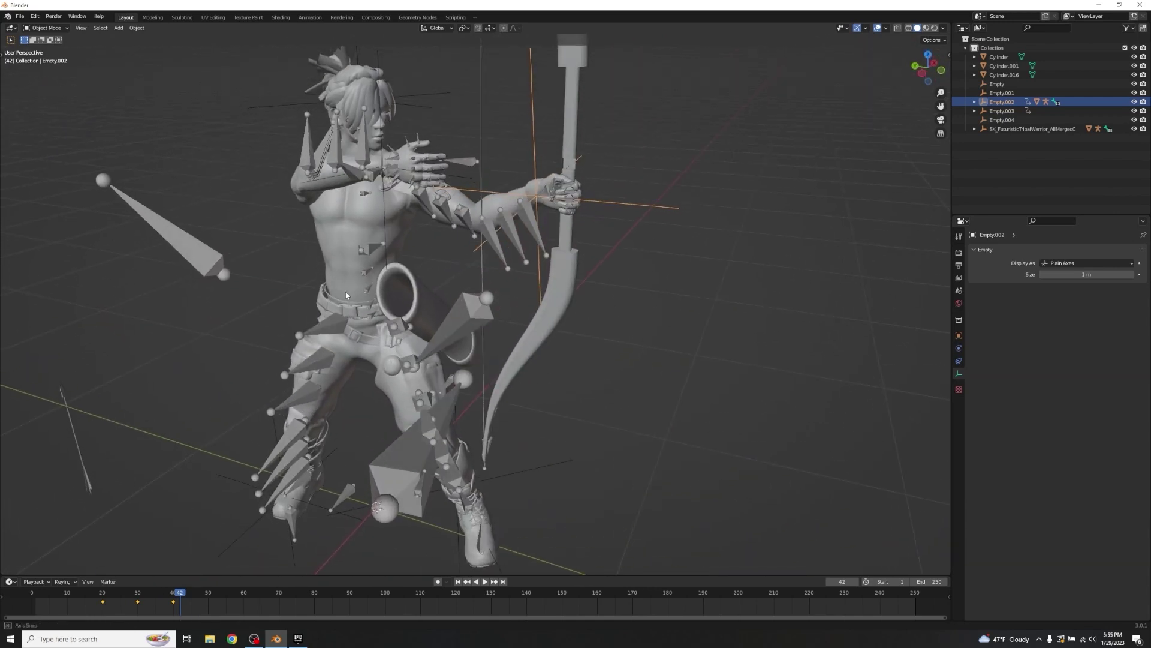
click(334, 329)
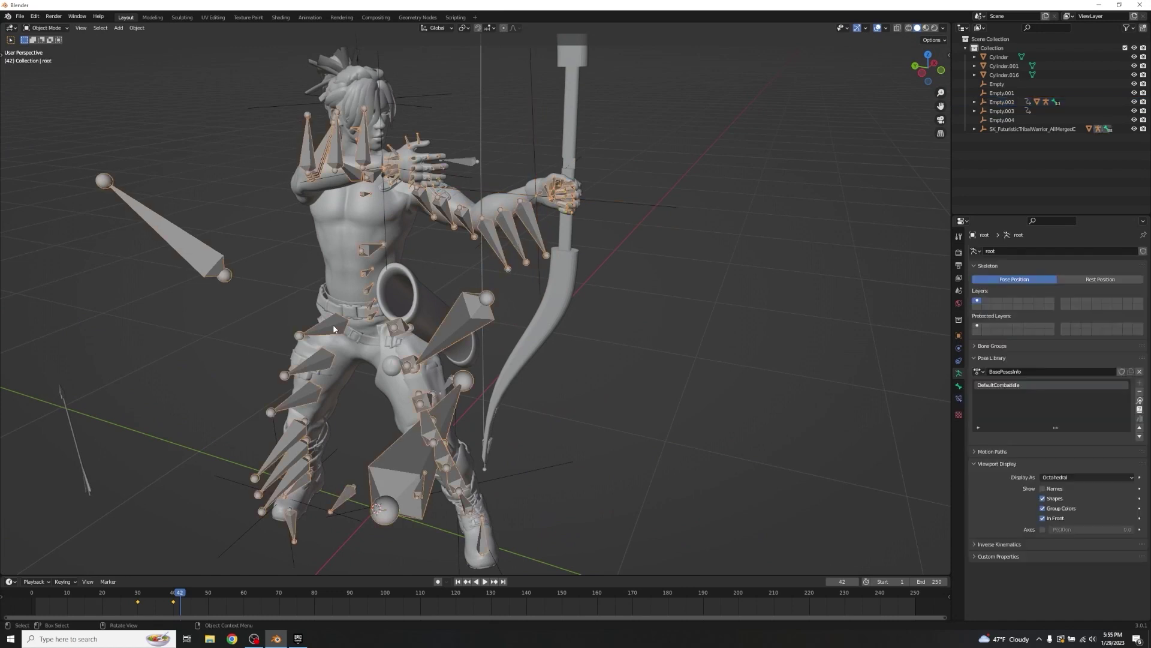
- Duplicate the arrow and place the copy beside the left leg
click(69, 422)
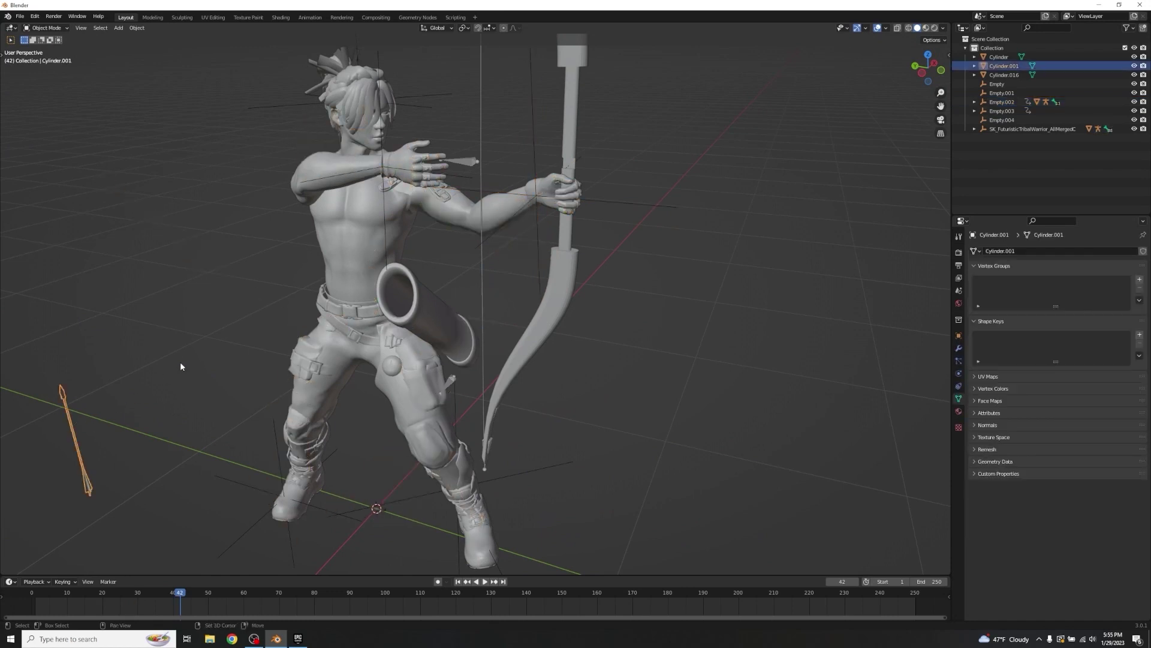
key(g)
click(143, 173)
key(g)
key(x)
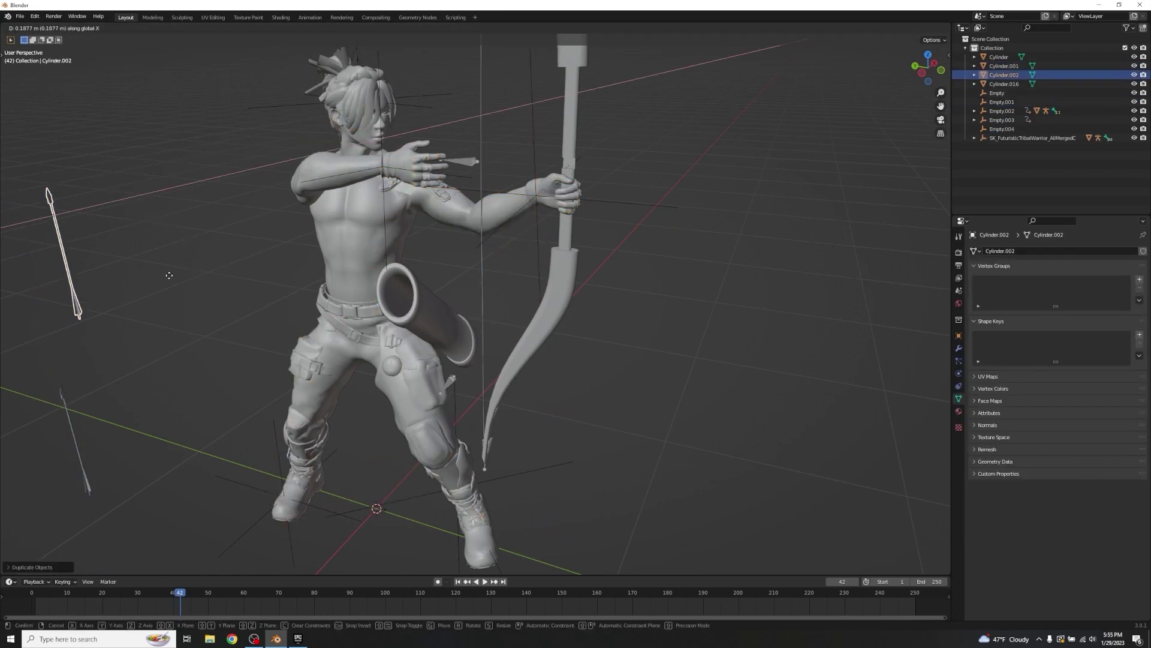
click(602, 346)
key(g)
click(476, 490)
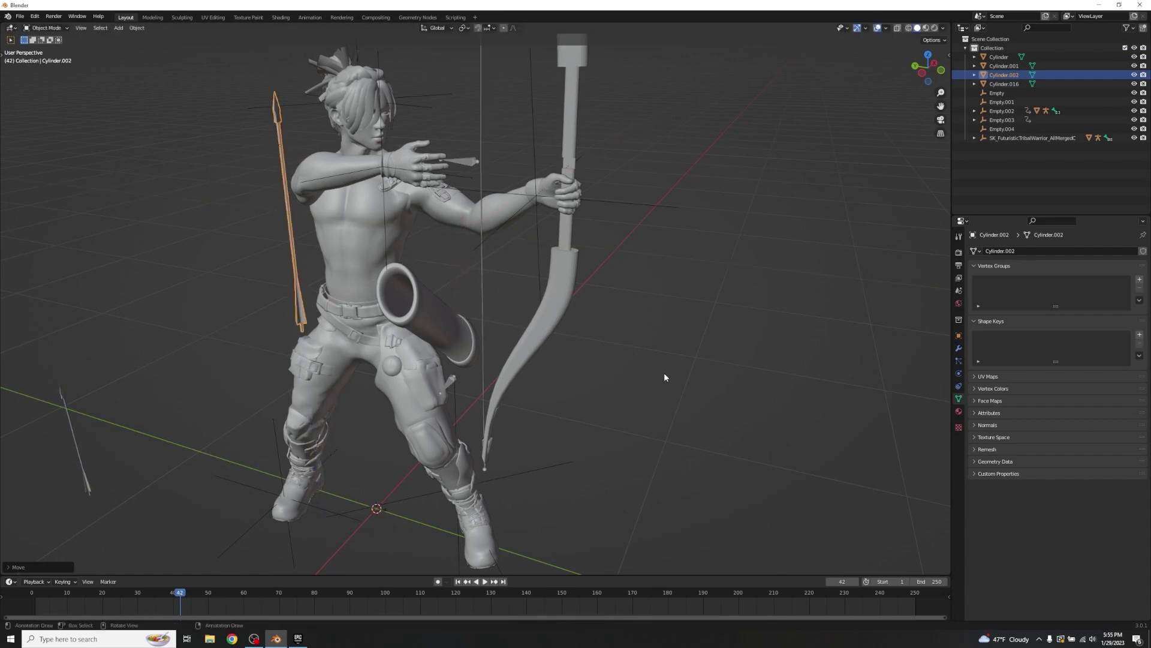
- Rotate the duplicate arrow 90 degrees around global Y
key(r)
key(y)
key(9)
key(0)
key(Return)
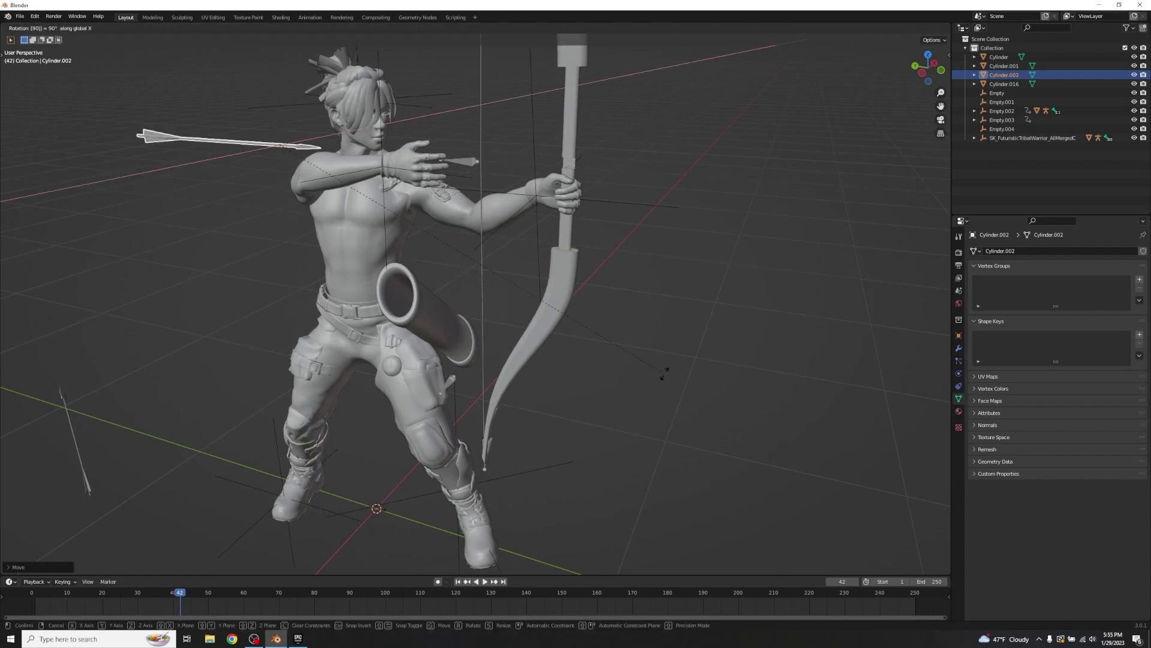
- Move the arrow along global Y onto the bow
key(g)
key(x)
right_click(669, 343)
key(g)
key(y)
click(142, 390)
- Nudge the arrow along global X in several small moves to line it up
middle_drag(514, 153, 594, 162)
key(g)
key(x)
click(630, 167)
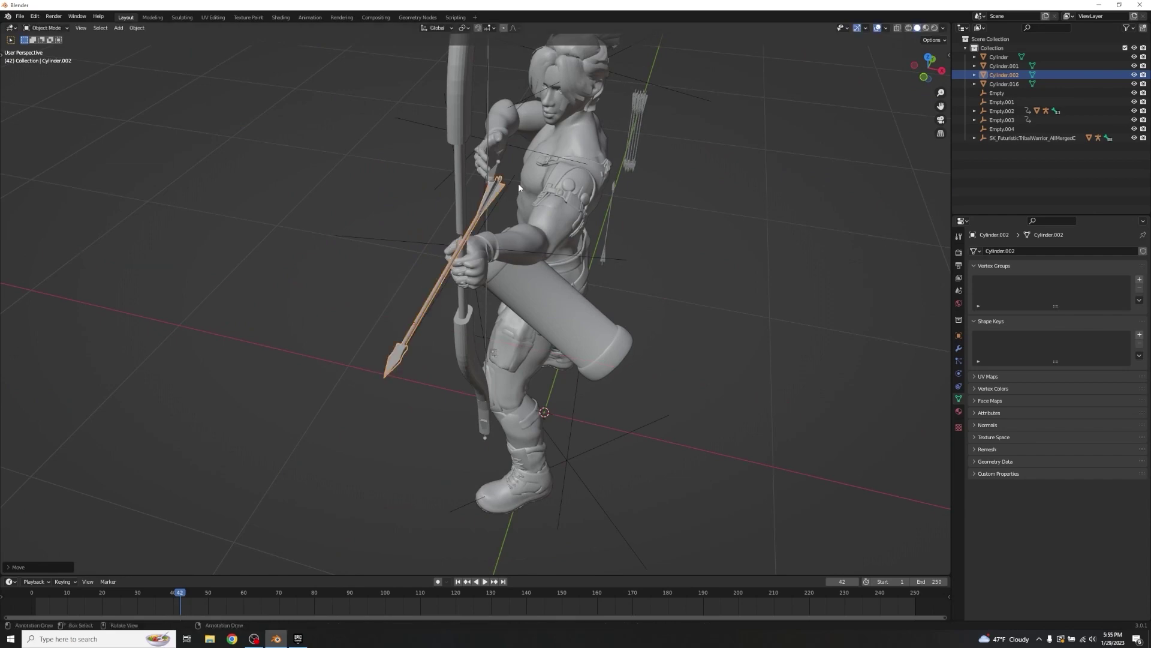
scroll(631, 168, up, 2)
key(g)
key(x)
click(621, 169)
middle_drag(492, 169, 544, 199)
key(g)
key(x)
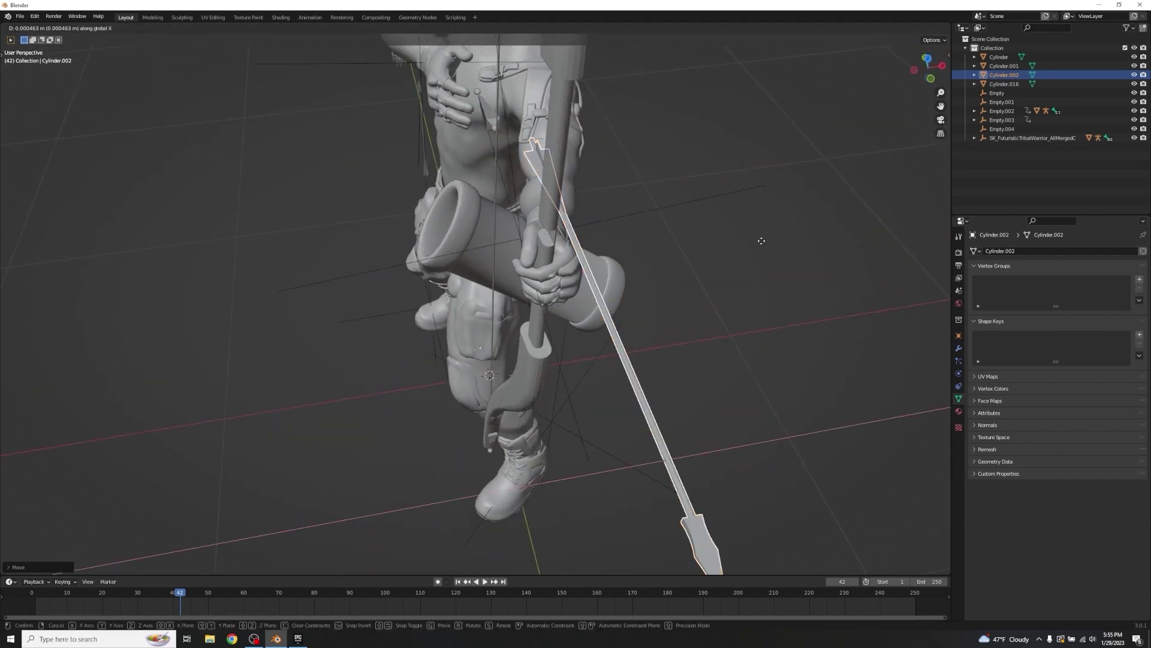
click(723, 239)
- Shift the arrow along X and lower it along Z onto the bow grip
middle_drag(703, 228, 623, 274)
key(g)
key(x)
click(692, 201)
scroll(627, 252, up, 4)
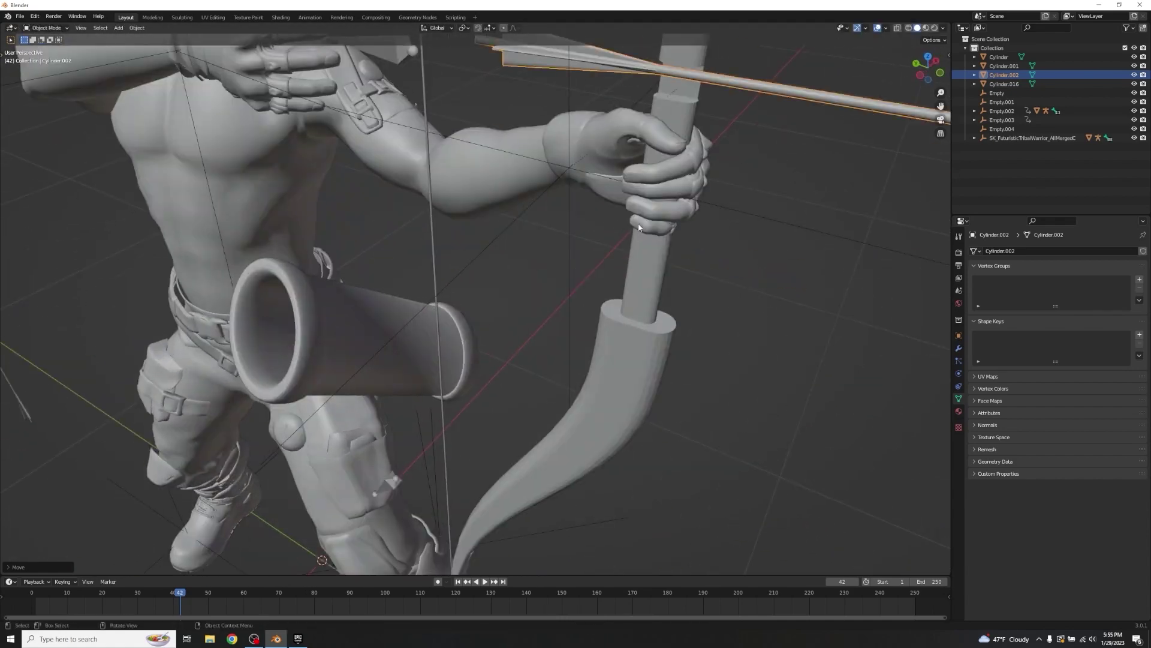
key(z)
click(722, 215)
- Fine-tune the arrow's X position from a lower angle
middle_drag(722, 215, 801, 254)
key(g)
key(x)
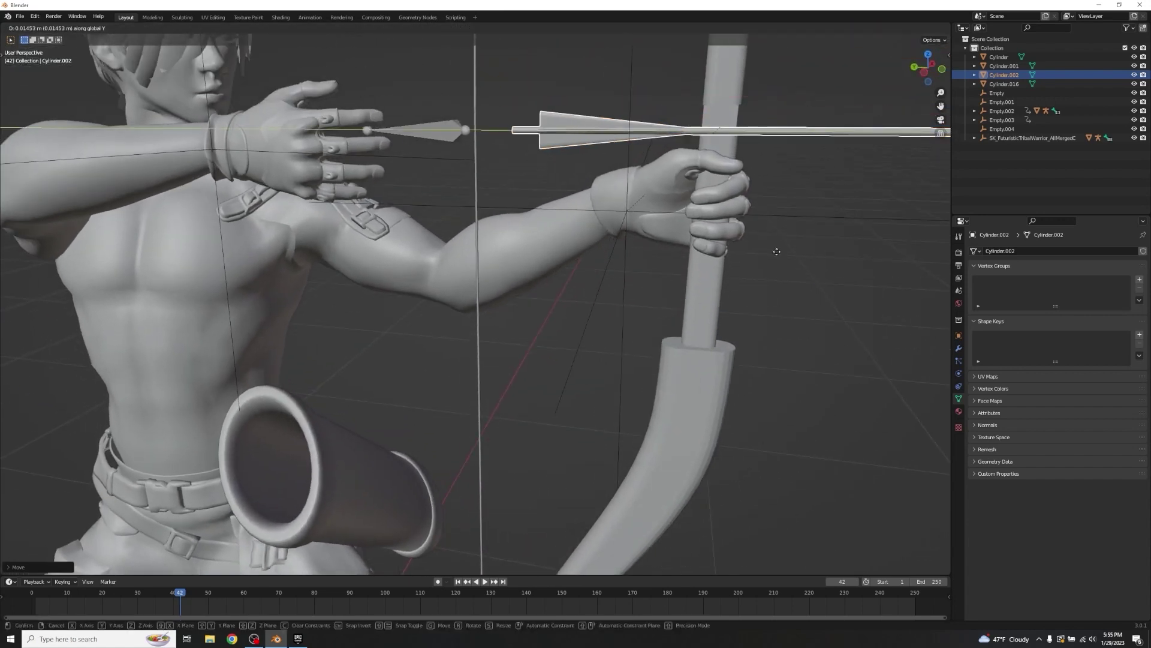
click(727, 249)
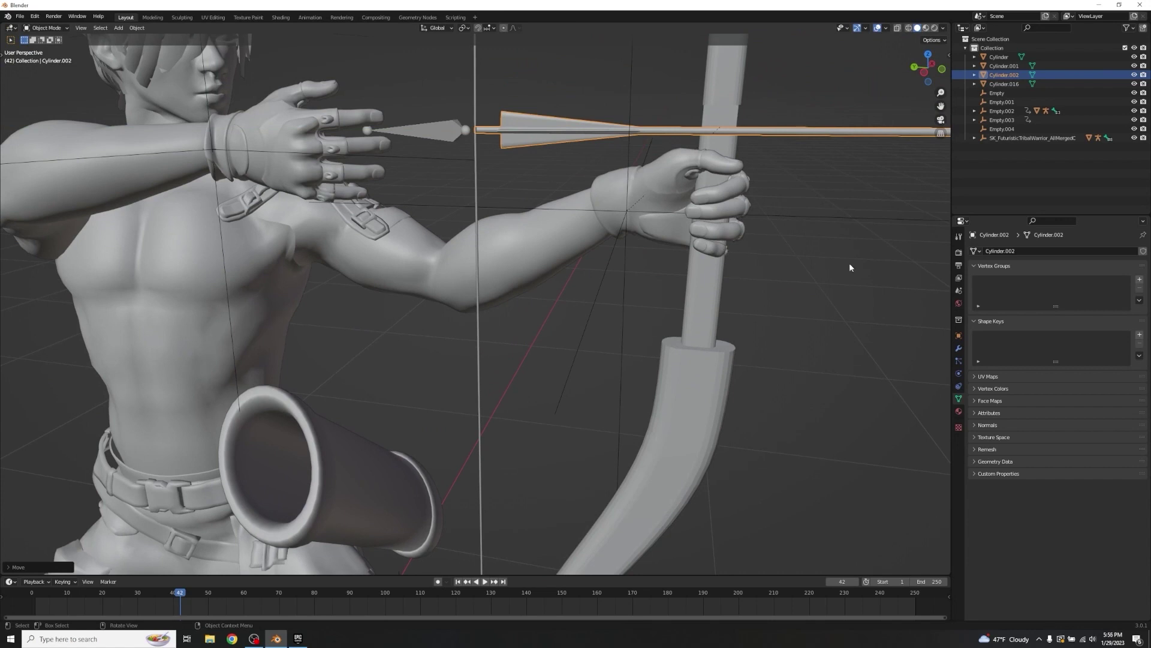
scroll(844, 267, down, 5)
middle_drag(809, 288, 752, 304)
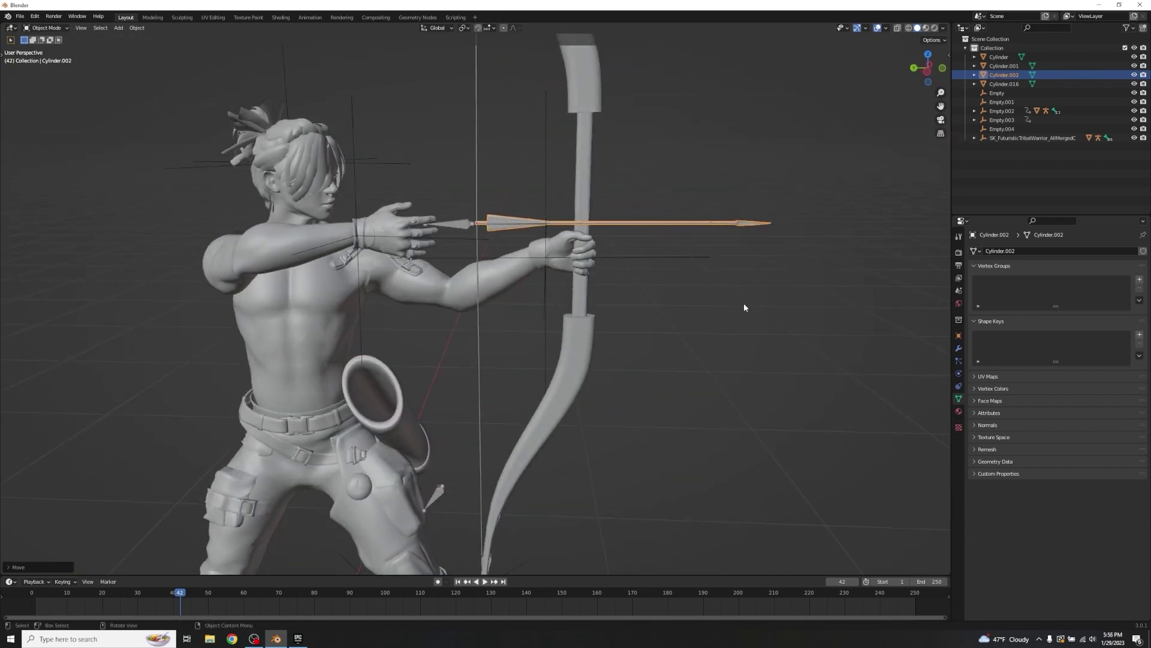
- Scale Cylinder.002 to 1.3836 along Y and slide it forward past the bow
key(s)
key(y)
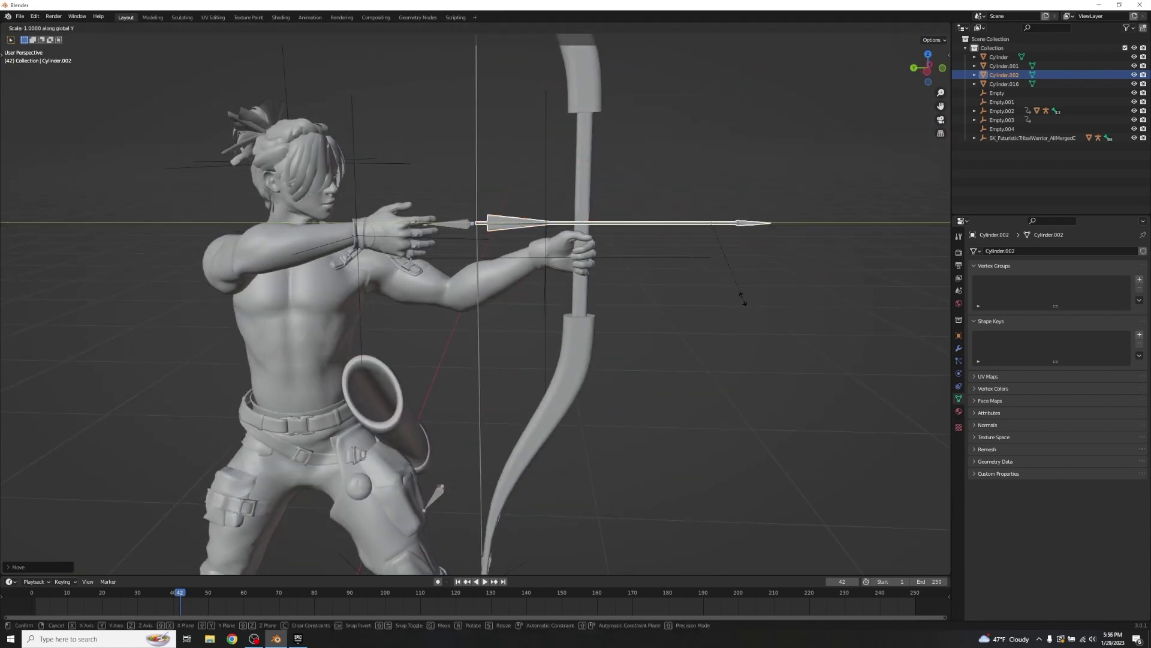
click(801, 294)
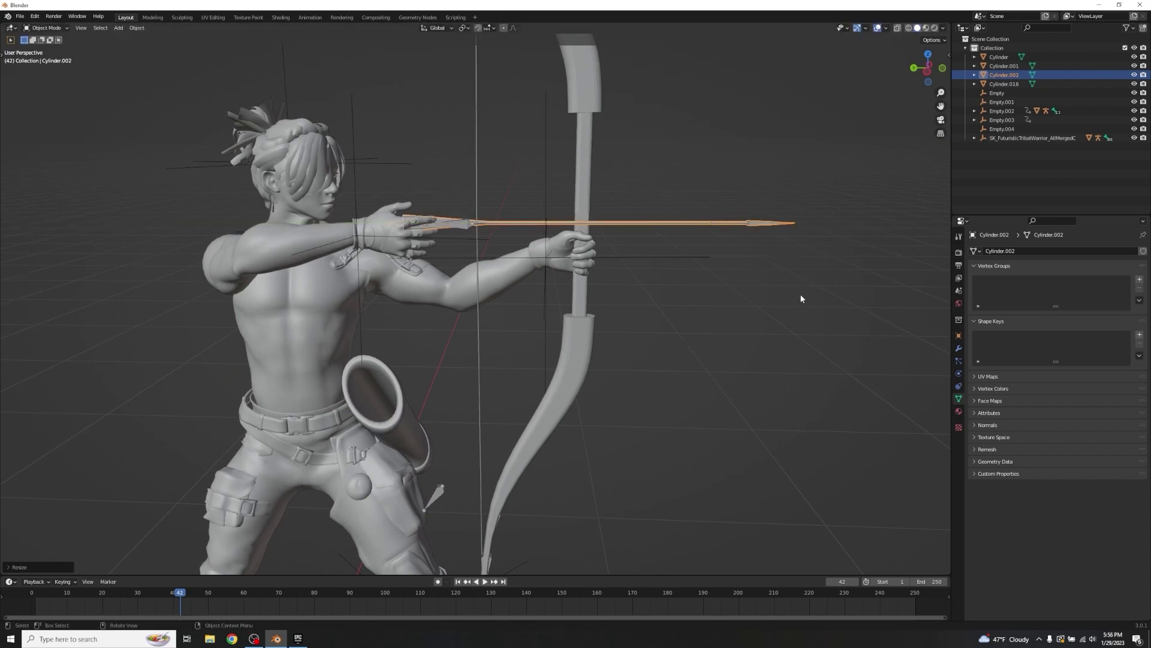
key(g)
key(x)
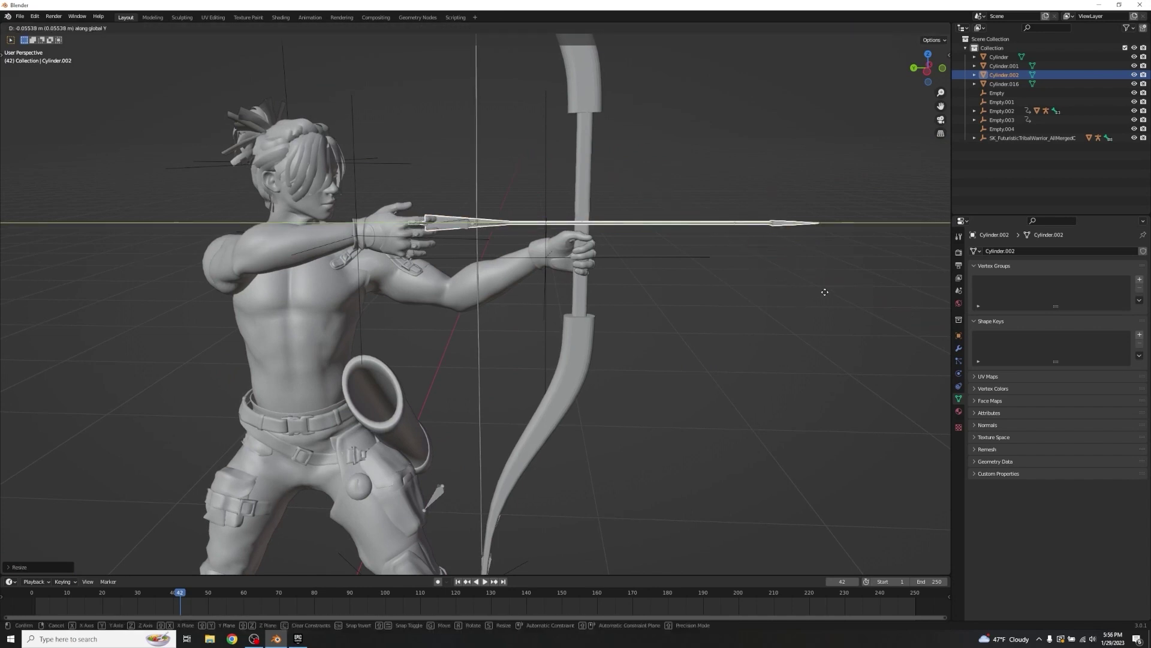
click(843, 293)
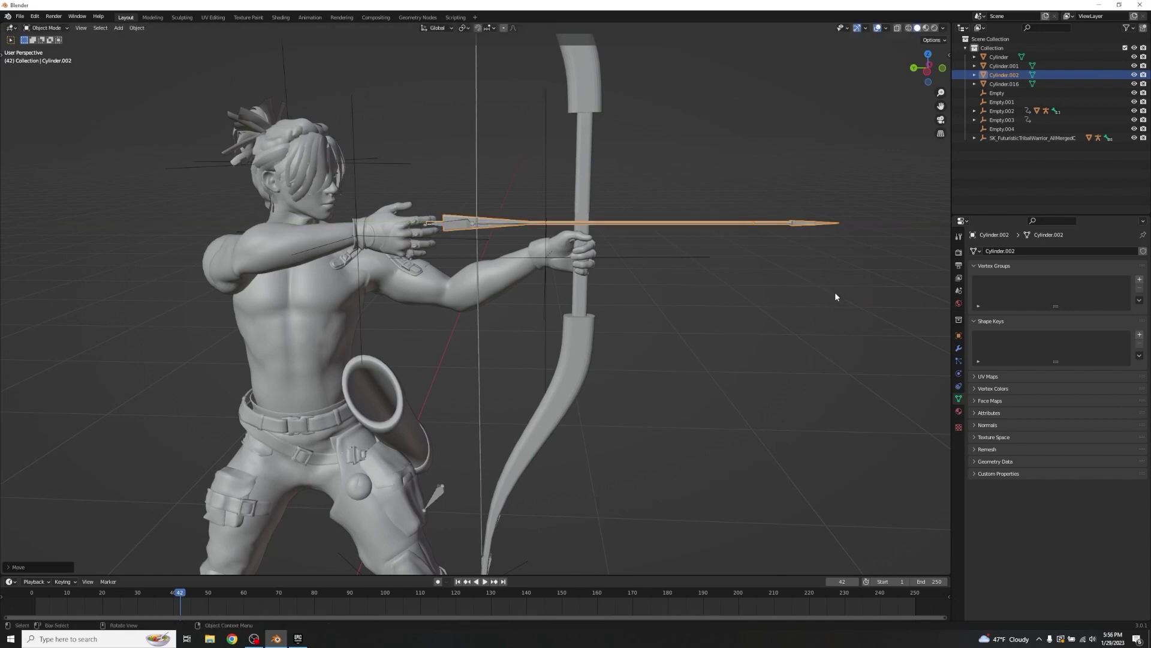
middle_drag(841, 292, 747, 278)
middle_drag(669, 293, 787, 346)
- Step the timeline back to frame 40 and select the arrow Cylinder.002
click(545, 285)
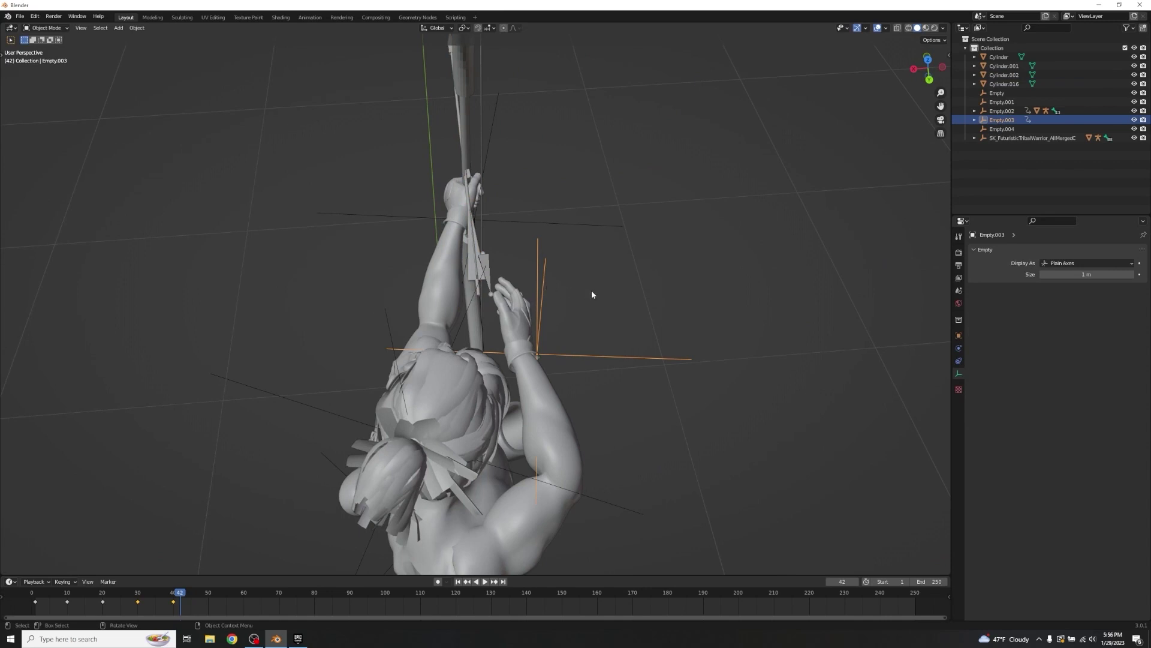
drag(182, 595, 175, 596)
middle_drag(581, 442, 428, 351)
click(636, 290)
middle_drag(679, 273, 665, 308)
click(473, 300)
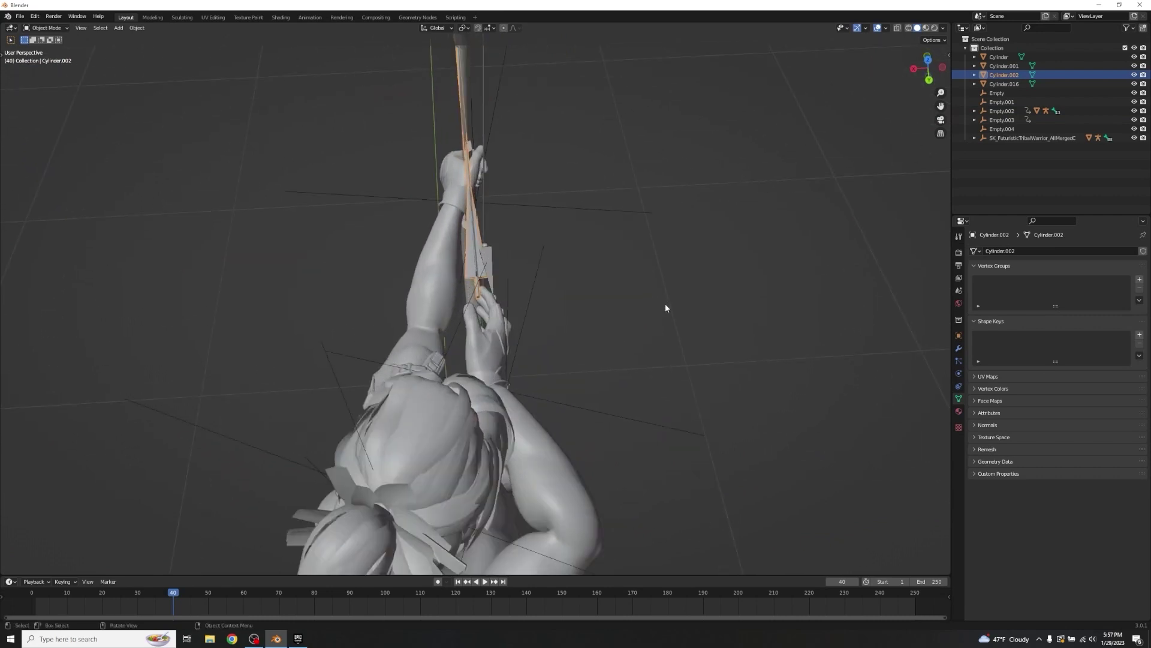
- Shift the arrow along X and raise it along Z to pass through the bow grip
key(g)
key(x)
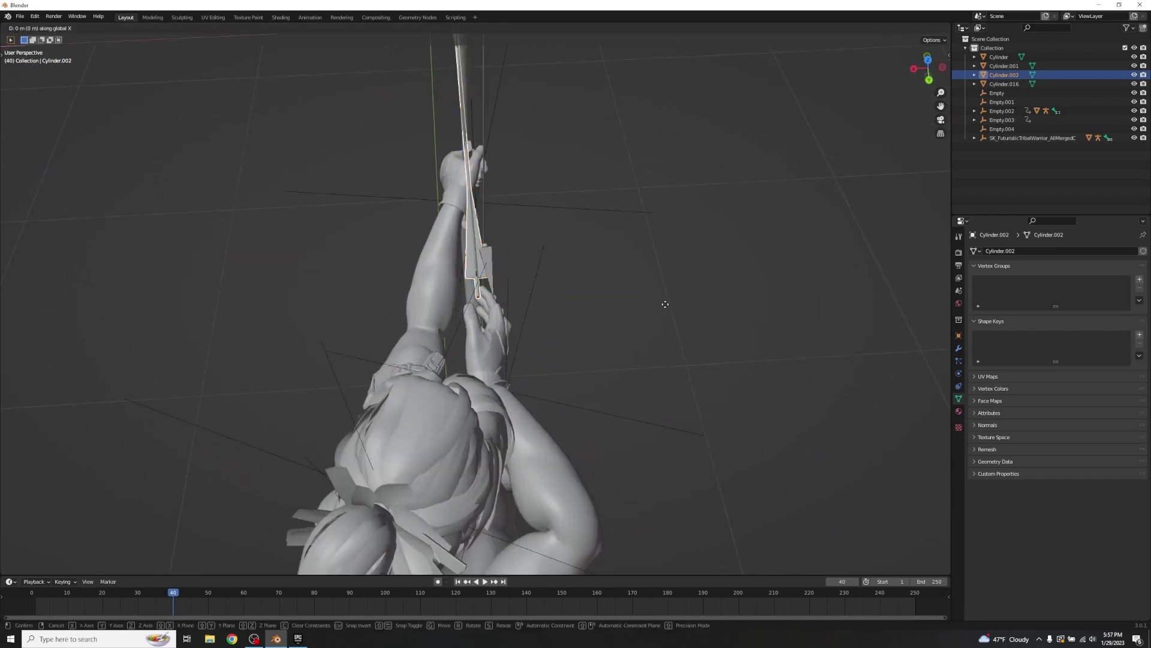
click(667, 304)
scroll(693, 300, down, 1)
middle_drag(694, 300, 586, 241)
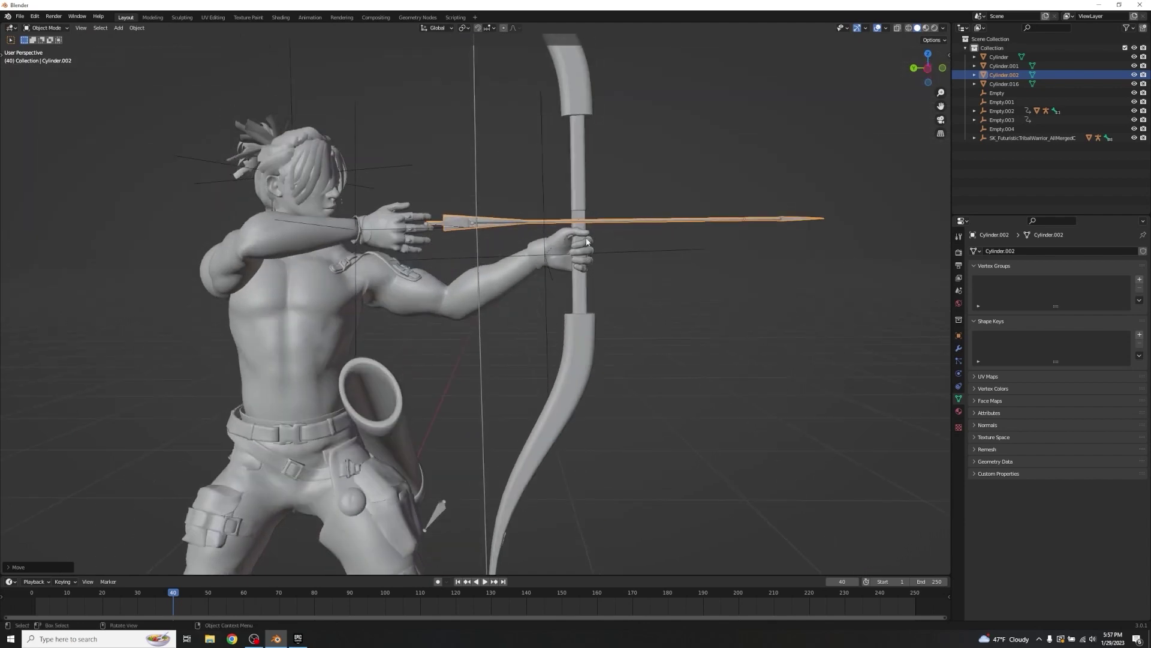
scroll(623, 234, up, 4)
mouse_move(700, 233)
middle_down()
mouse_move(535, 257)
mouse_move(591, 249)
mouse_move(645, 262)
mouse_move(421, 265)
middle_up()
key(g)
key(z)
click(548, 245)
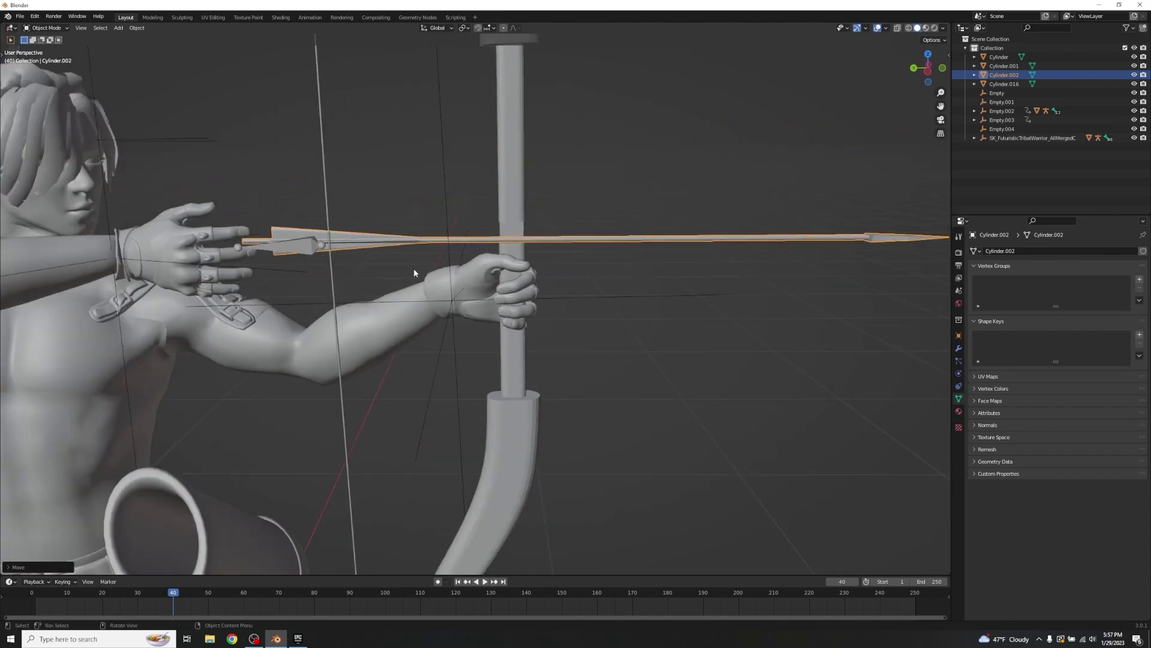
- Tilt the arrow about the X axis so it lies level across the bow
key(r)
key(x)
right_click(660, 314)
scroll(661, 315, down, 4)
key(r)
key(x)
right_click(660, 311)
key(r)
key(x)
click(725, 385)
- Fine-tune the arrow's placement with small Z and X nudges
key(g)
click(727, 385)
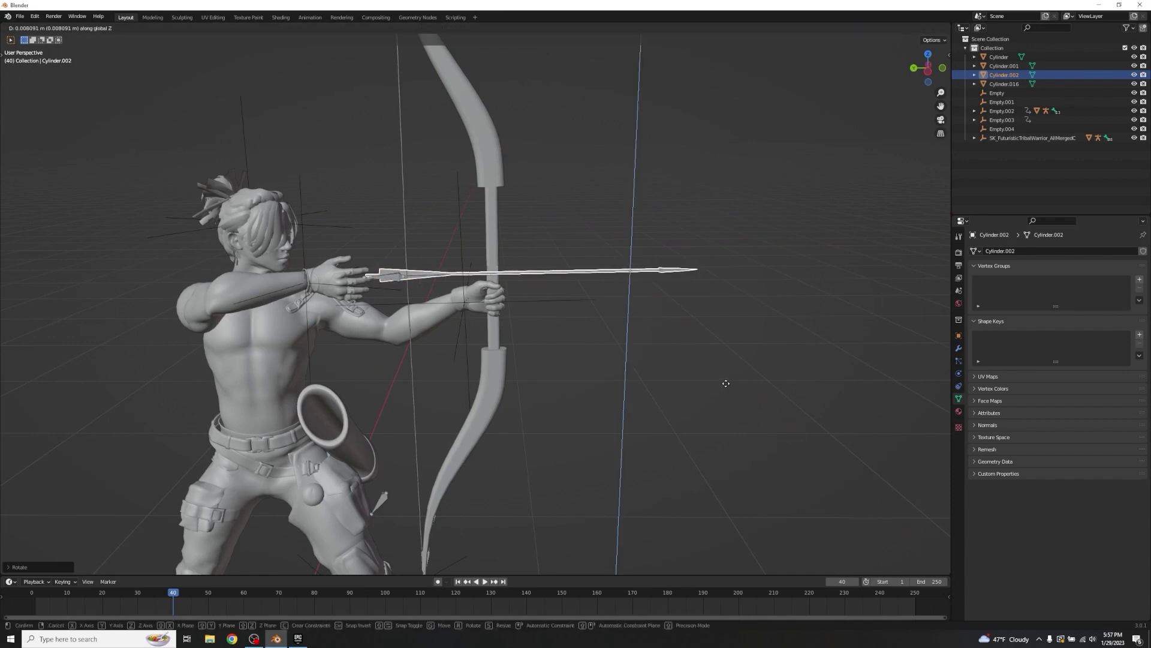
scroll(617, 316, up, 8)
key(z)
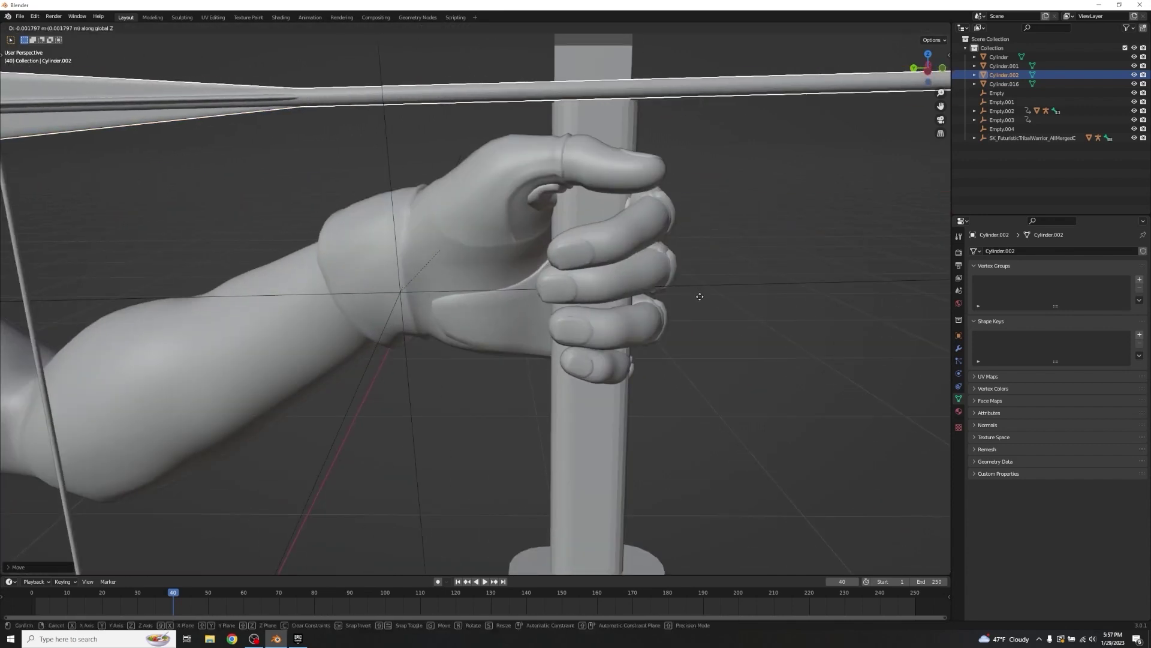
click(702, 298)
scroll(720, 305, down, 4)
key(g)
key(x)
click(735, 306)
- Slide the arrow along its length on the Y axis across the bow
key(g)
key(y)
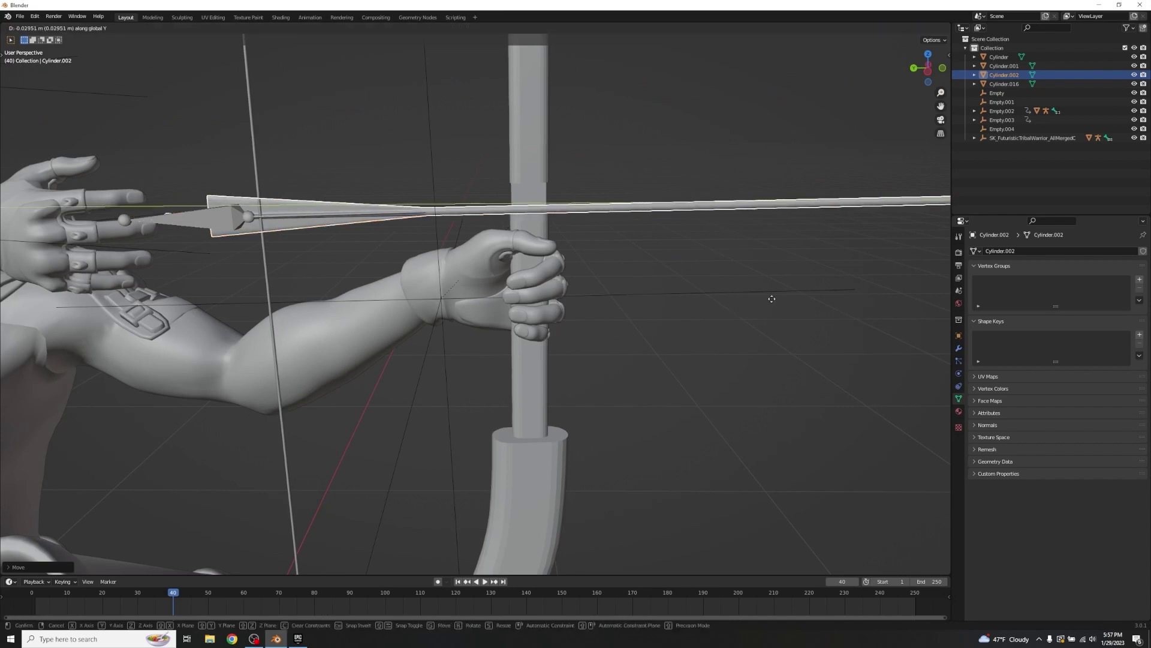
click(868, 278)
scroll(603, 350, down, 7)
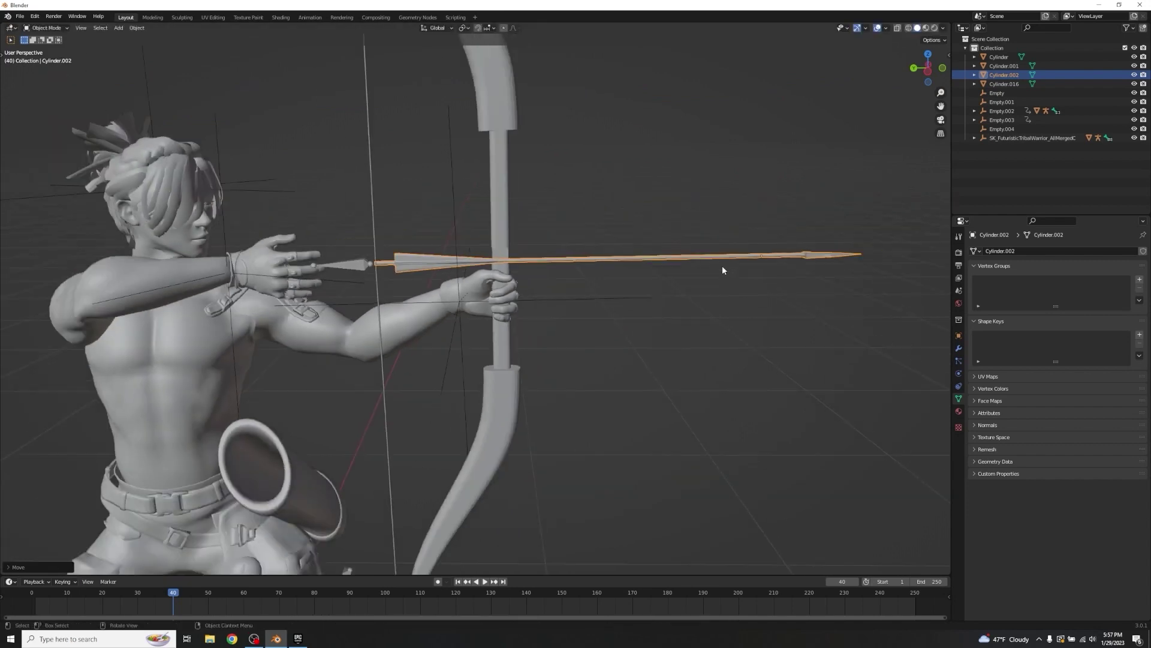
key(y)
click(605, 345)
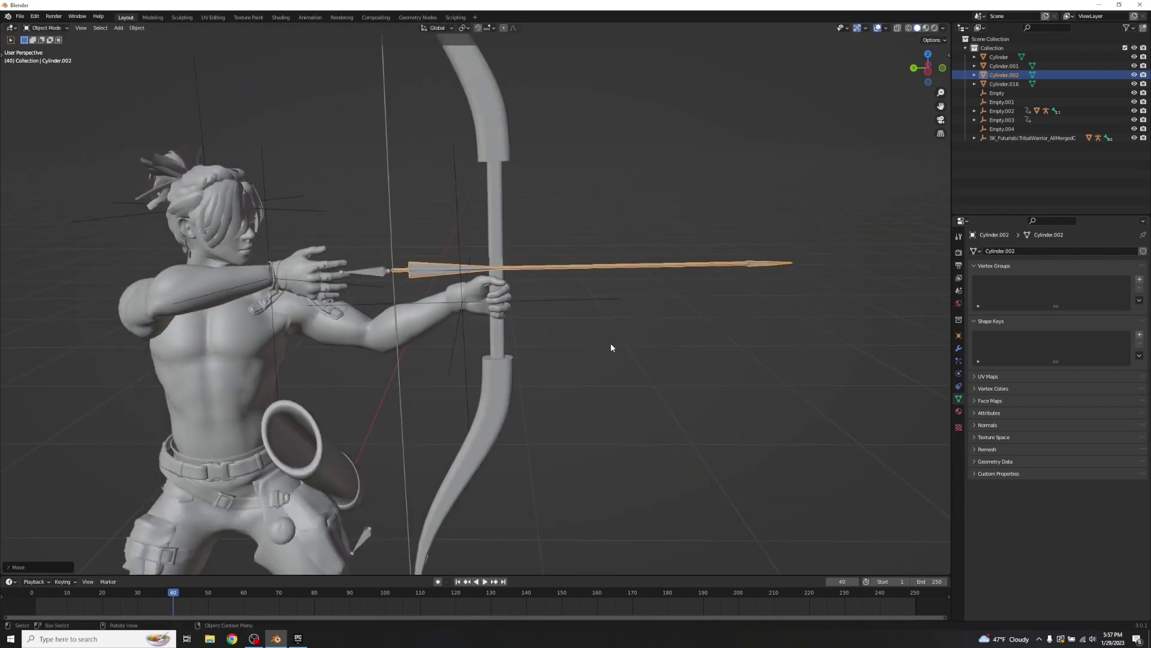
click(617, 342)
scroll(623, 341, up, 5)
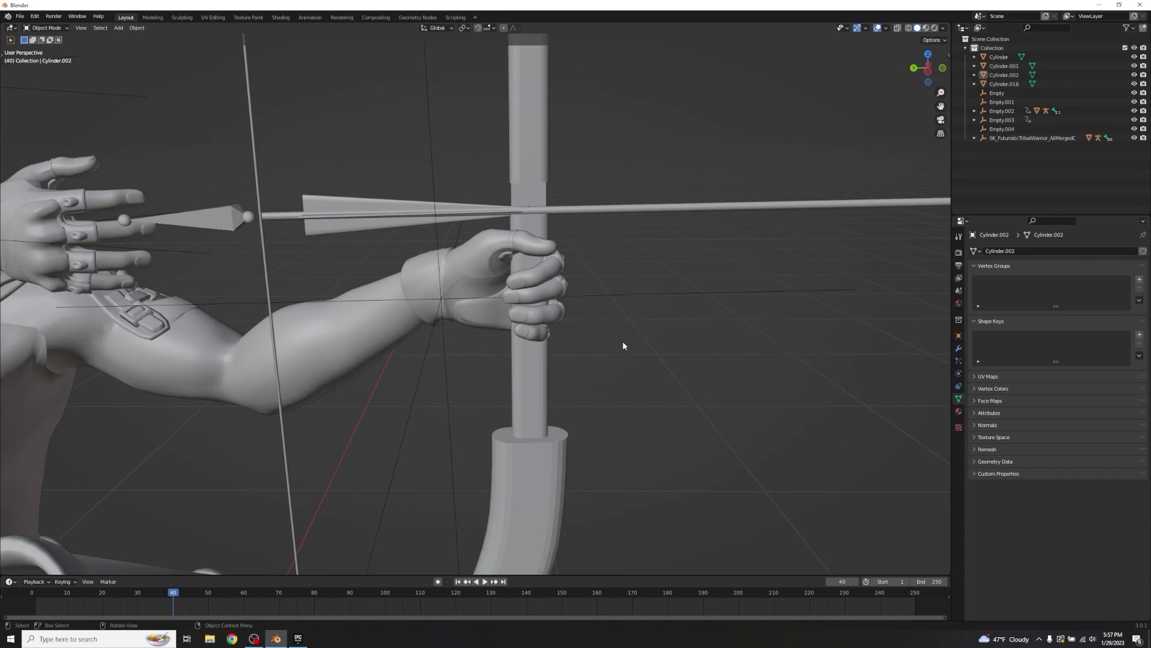
- Rescale the arrow Cylinder.002 to adjust its length
click(487, 220)
scroll(487, 220, down, 5)
key(s)
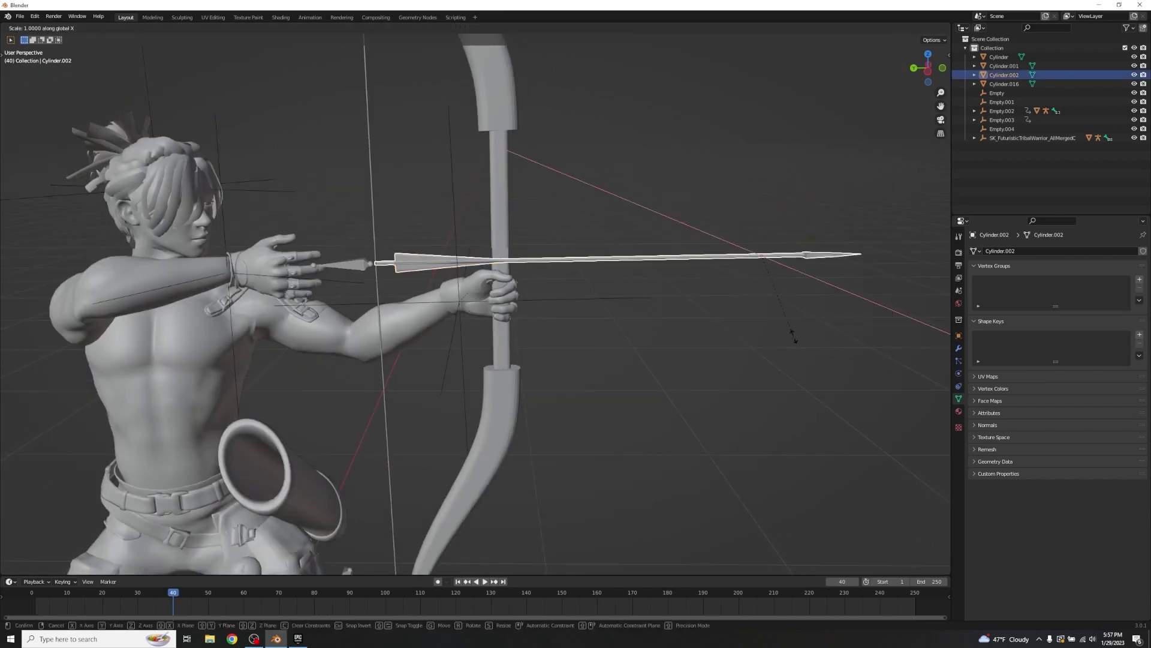
click(782, 335)
key(g)
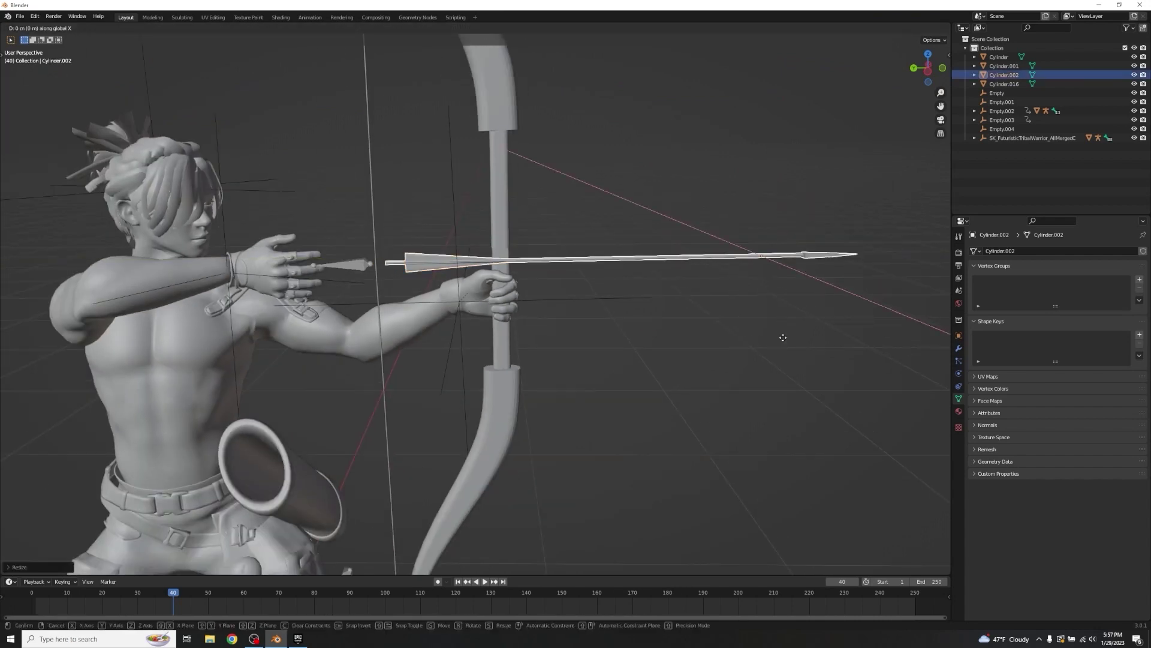
key(Escape)
- Pull the arrow back along Y, closer to the drawing hand
key(g)
key(y)
click(722, 306)
key(g)
key(y)
click(718, 304)
click(621, 293)
scroll(624, 294, up, 5)
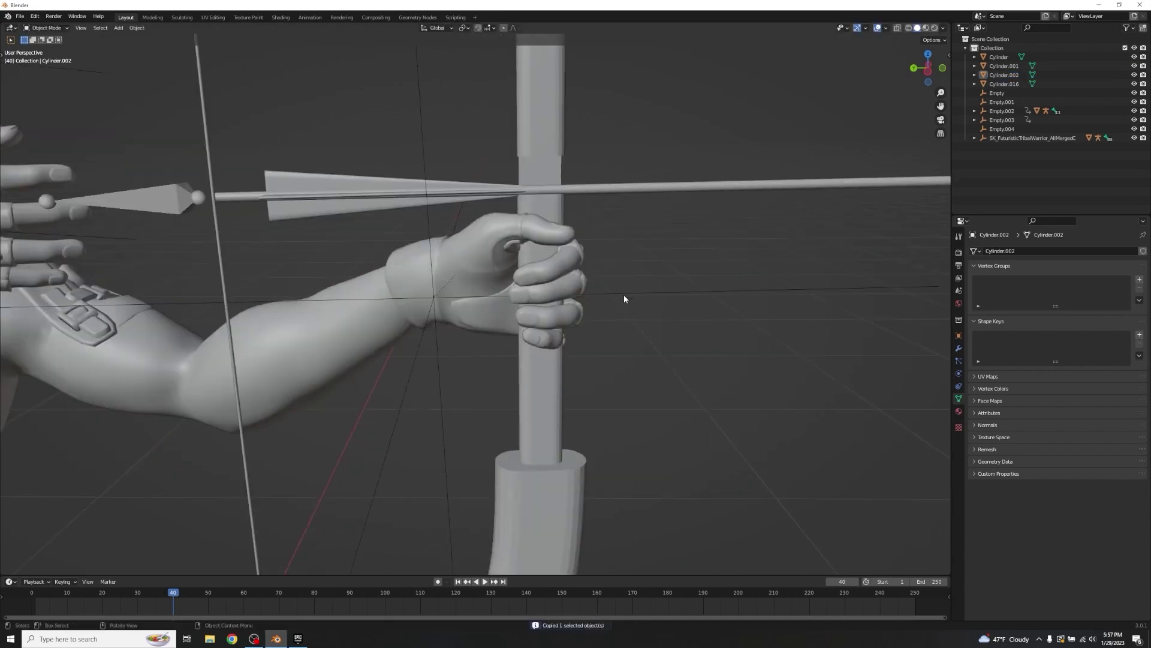
scroll(599, 268, down, 7)
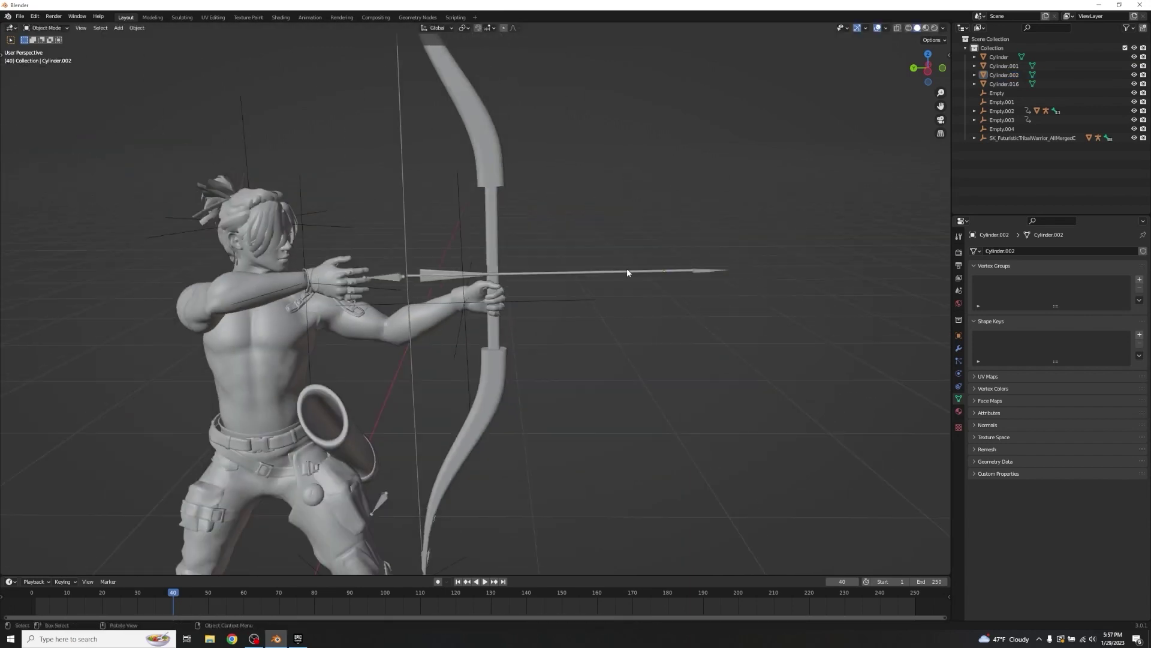
- Seat the arrow's nock against the drawing hand's fingers with a final Y move
click(566, 273)
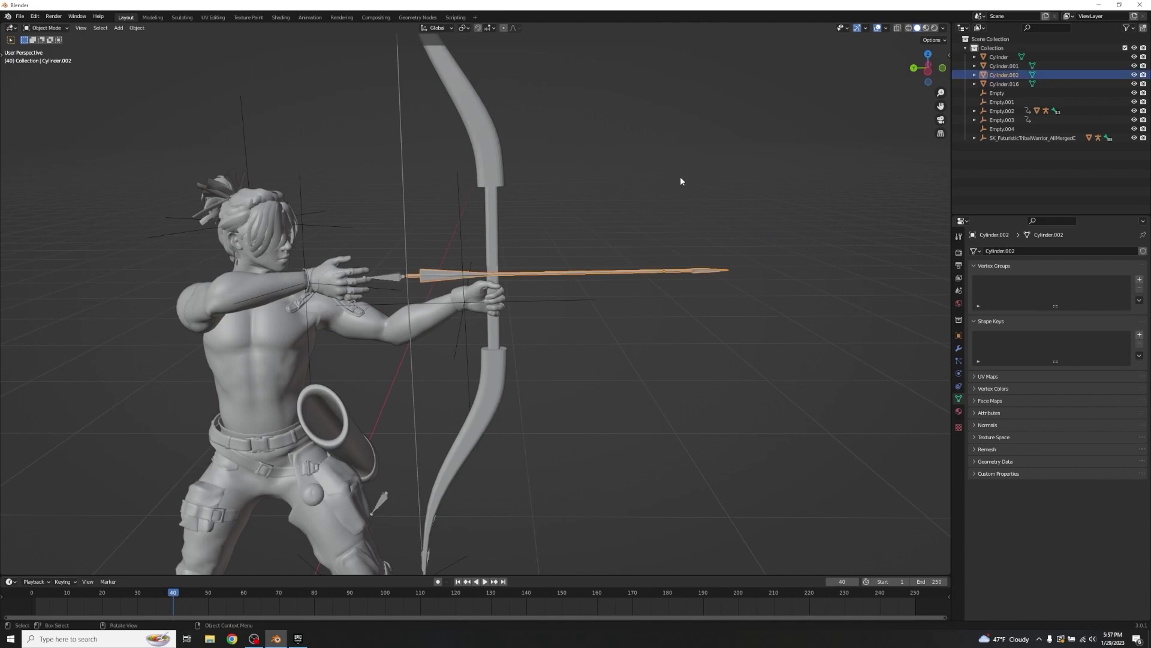
key(g)
key(y)
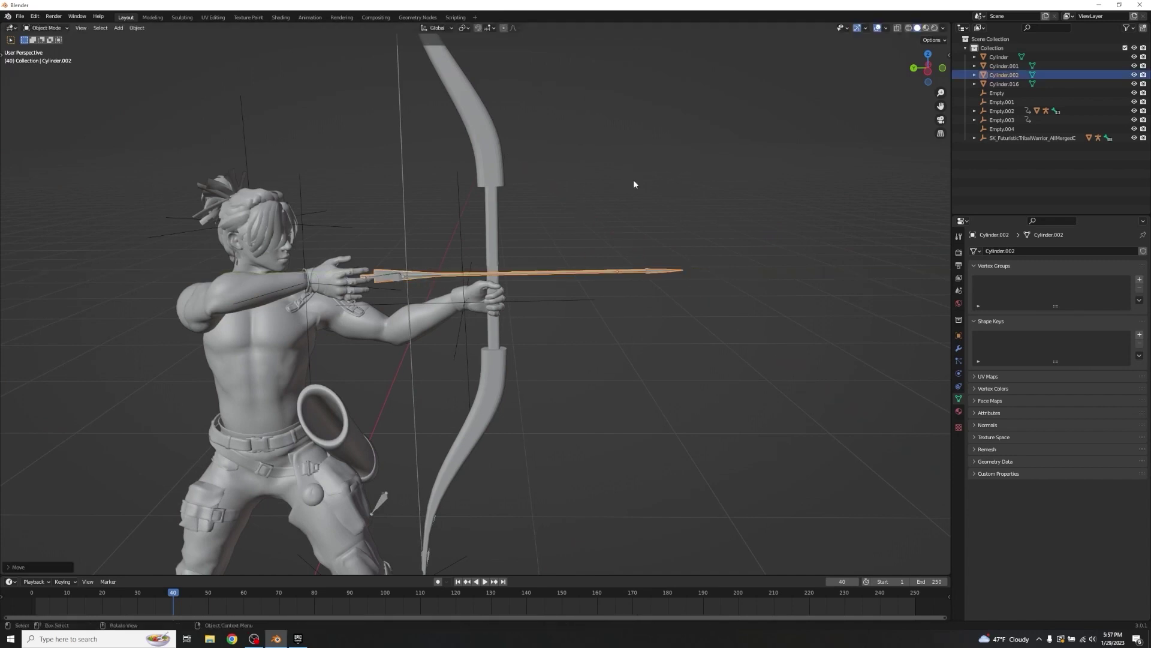
click(633, 178)
scroll(492, 207, up, 4)
- From a top-down view, turn Cylinder.002 slightly about global Z into line with the bow
middle_drag(492, 206, 476, 235)
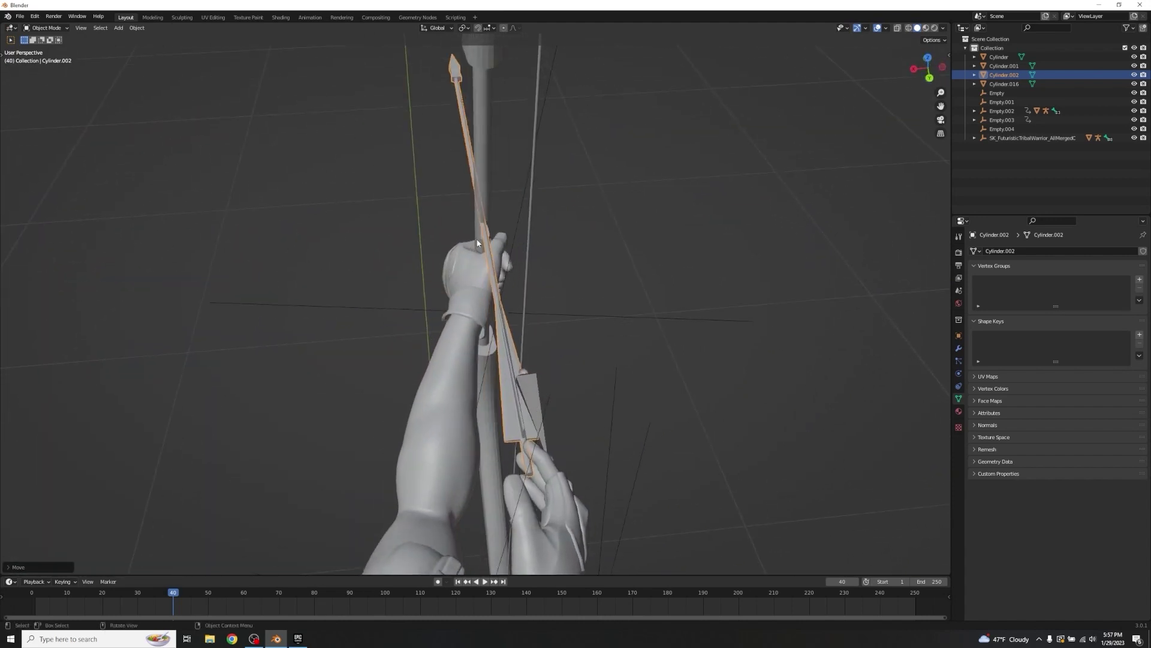
click(639, 477)
middle_drag(634, 477, 645, 380)
click(480, 400)
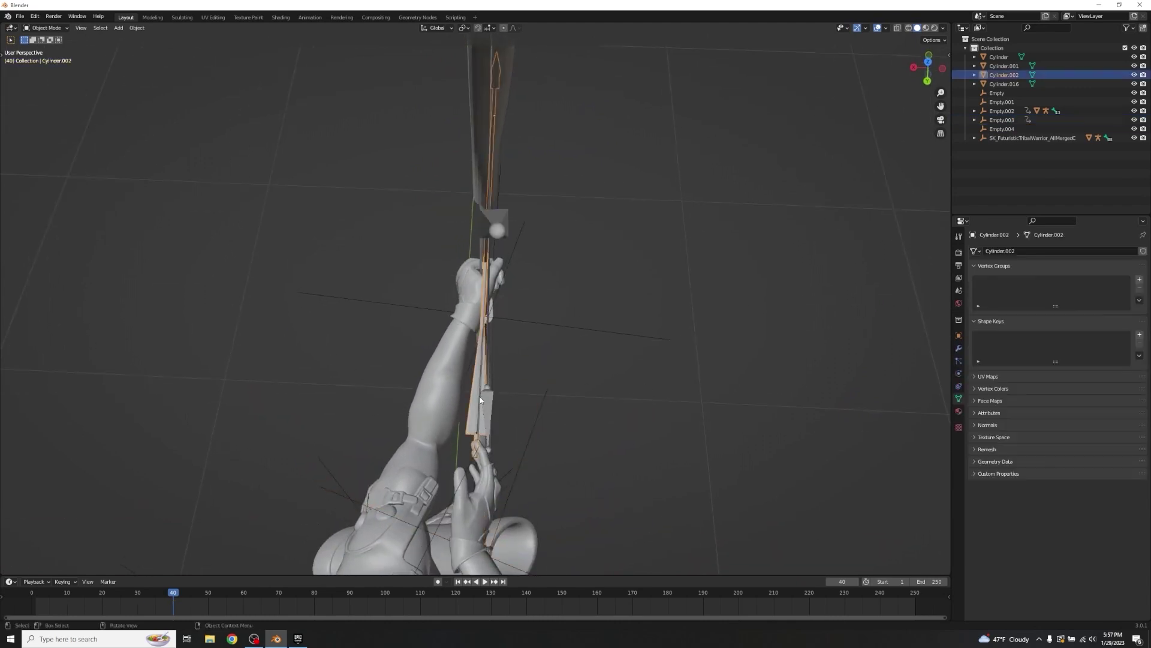
key(x)
key(z)
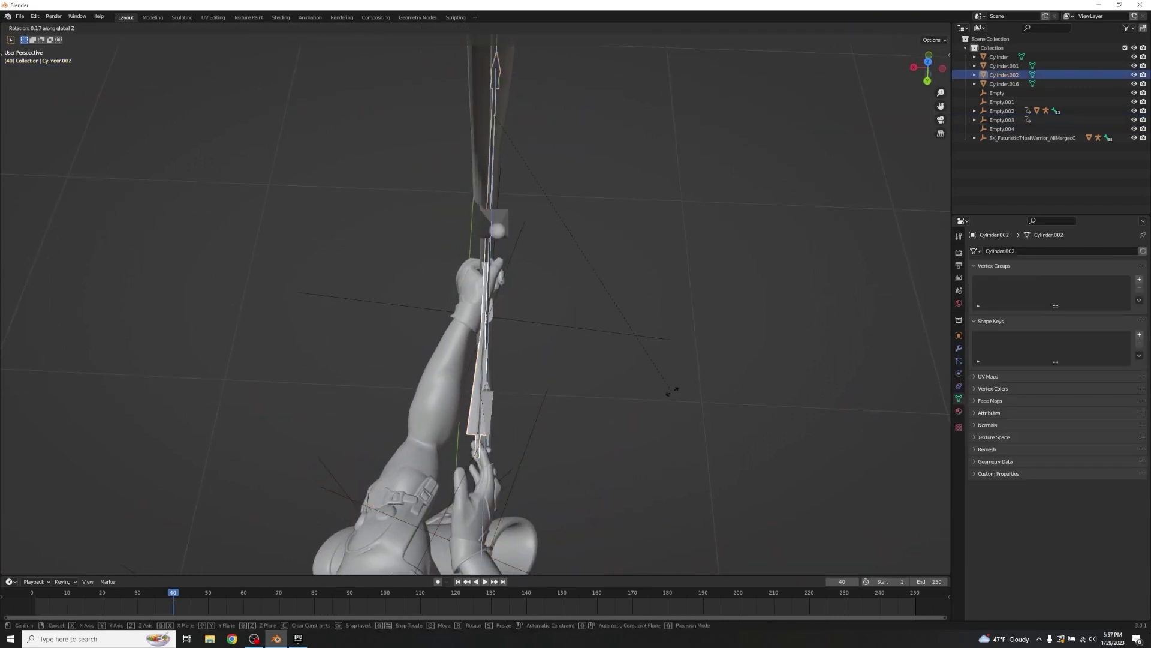
click(677, 390)
key(g)
key(x)
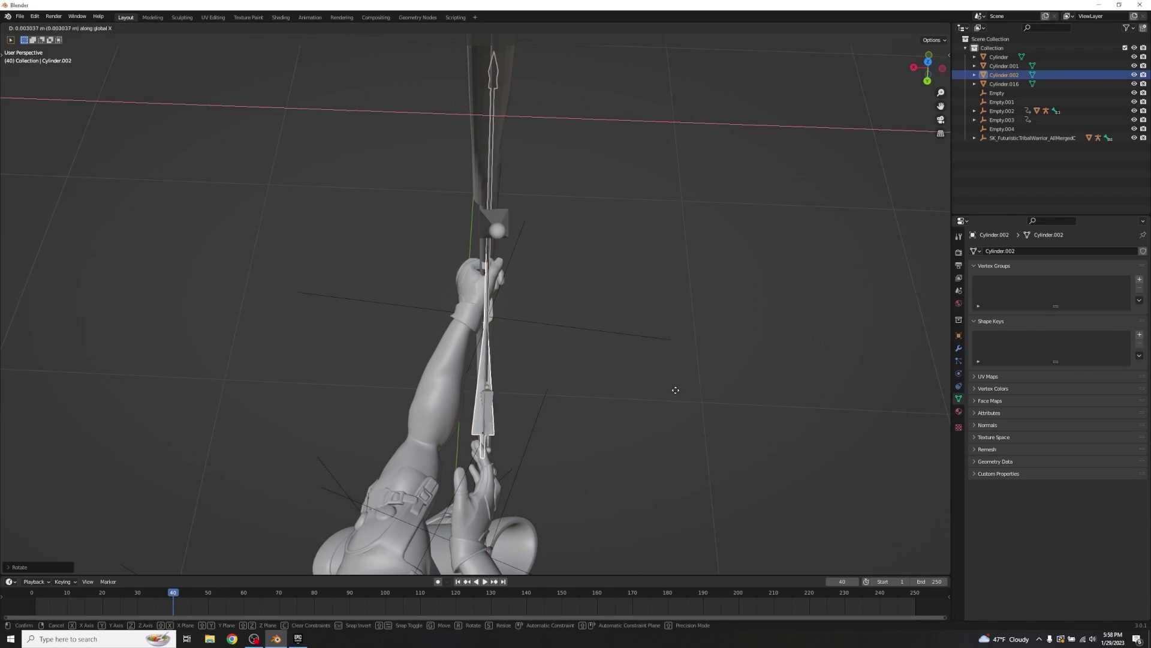
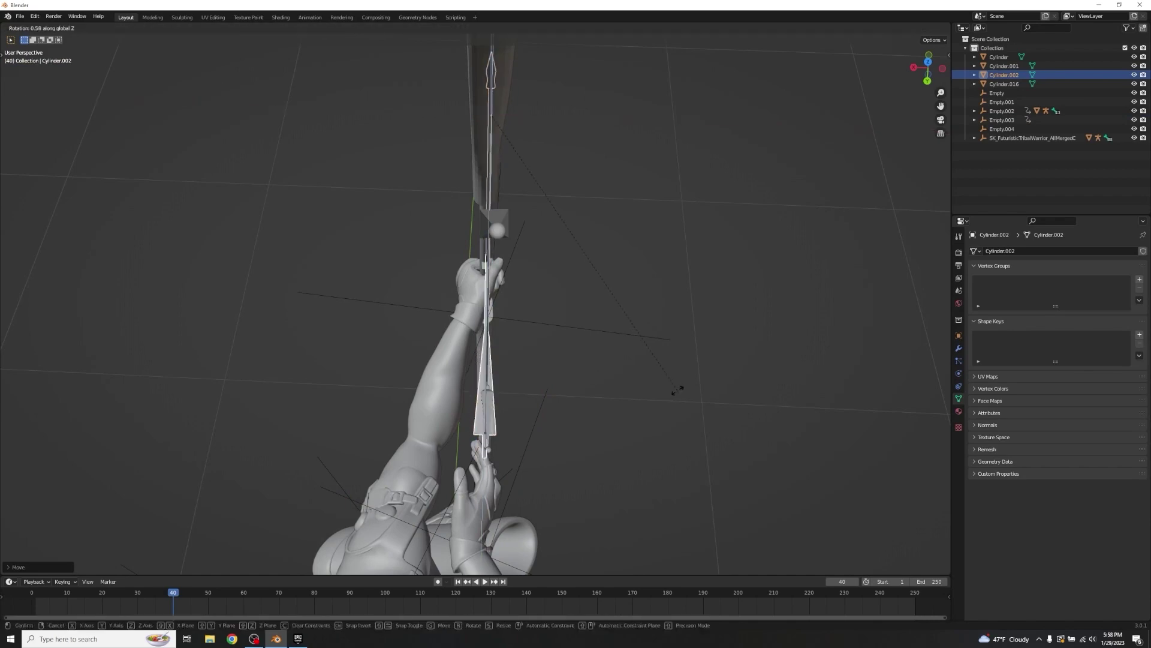
- Cancel the bow move and rotate the hand control Empty.002 slightly about Z
right_click(677, 391)
mouse_move(679, 393)
middle_down()
mouse_move(568, 318)
mouse_move(650, 342)
mouse_move(676, 364)
mouse_move(663, 394)
middle_up()
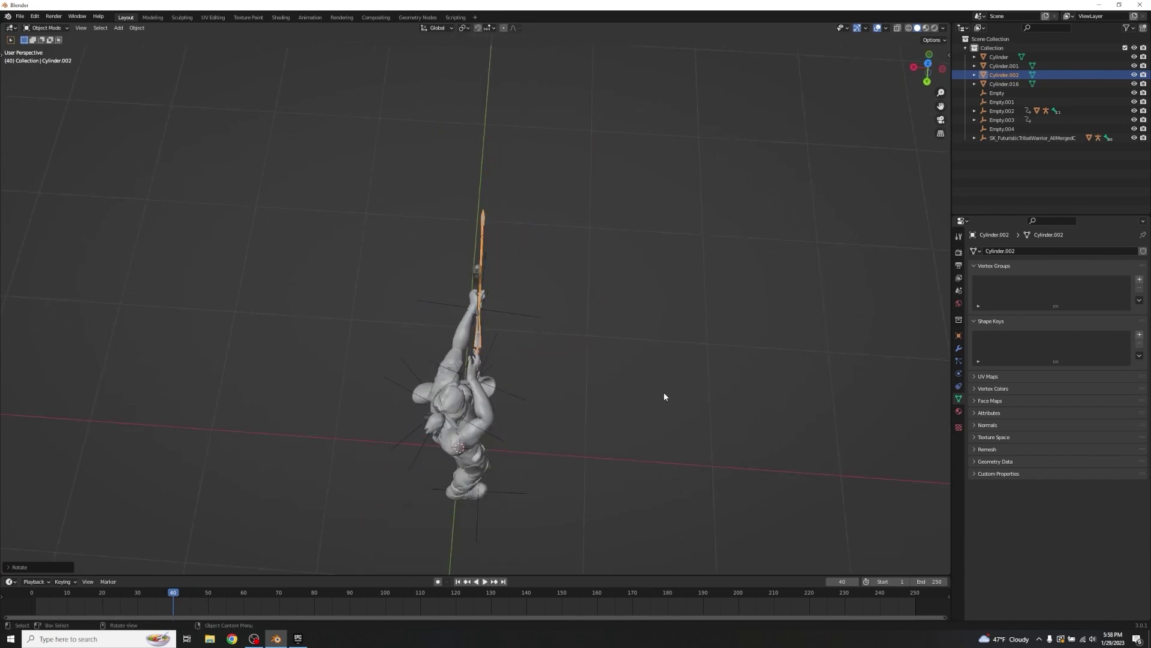
scroll(664, 397, up, 5)
click(563, 326)
key(z)
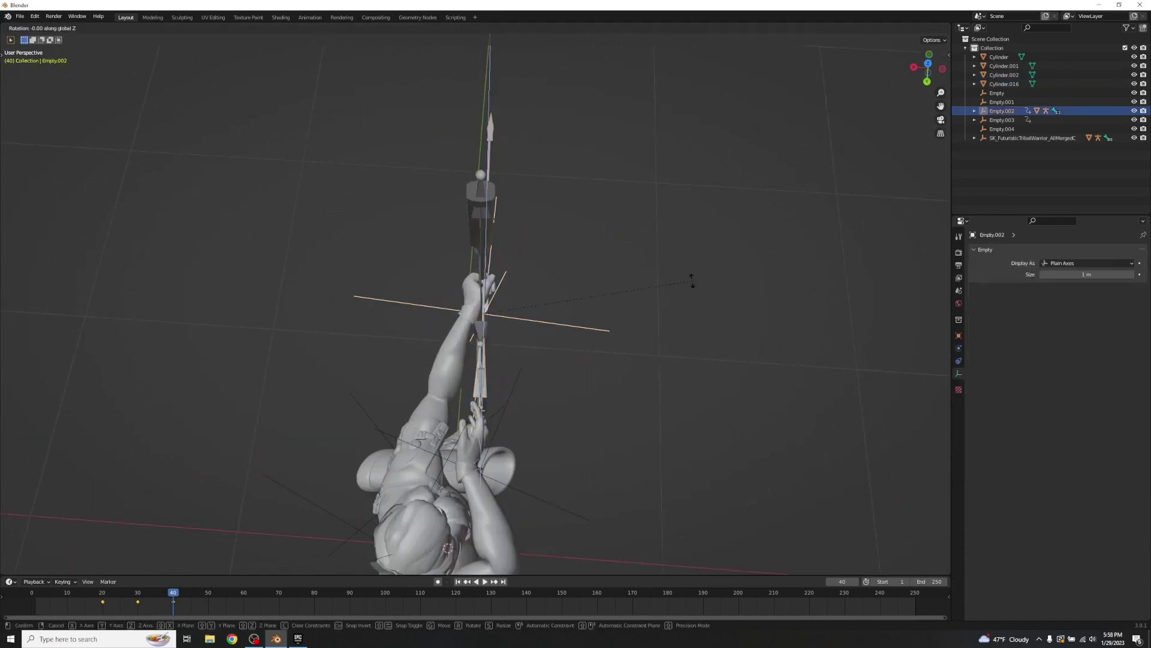
click(691, 285)
- Set the arrow's Rotation Z to 0° in its Object properties
middle_drag(678, 308, 620, 327)
middle_drag(461, 213, 474, 181)
scroll(480, 182, up, 5)
click(617, 226)
middle_drag(616, 228, 585, 217)
click(959, 335)
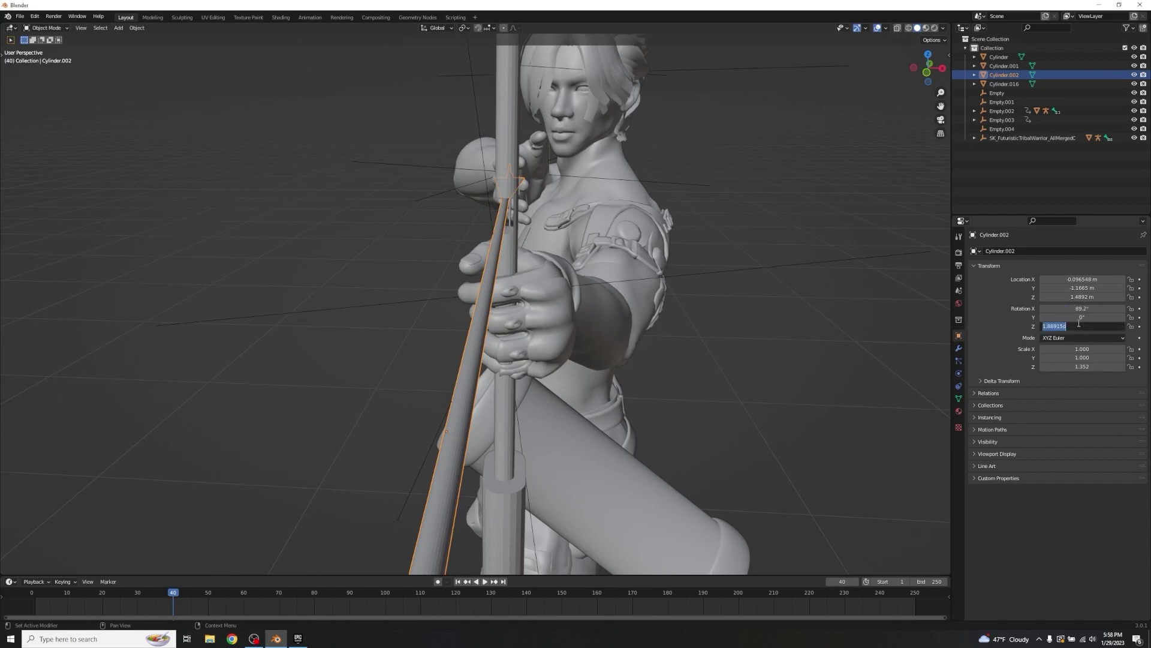
key(Return)
- Nudge the arrow along X to -0.10239 m so it lines up with the drawing hand
mouse_move(604, 212)
middle_down()
mouse_move(693, 235)
mouse_move(785, 219)
mouse_move(688, 221)
mouse_move(617, 193)
mouse_move(484, 230)
mouse_move(588, 214)
mouse_move(789, 252)
mouse_move(614, 209)
mouse_move(615, 261)
middle_up()
key(g)
key(x)
click(667, 216)
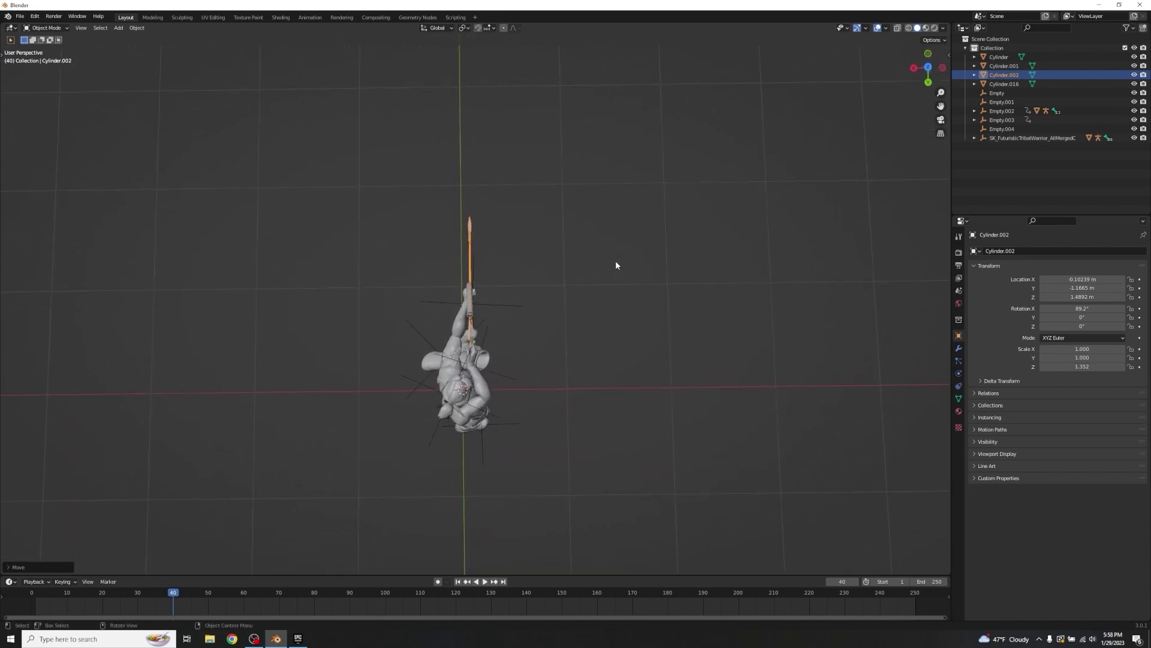
- Parent the arrow Cylinder.002 to Empty.003 with Object parenting, then scrub to frame 26
mouse_move(625, 264)
middle_down()
mouse_move(506, 182)
mouse_move(596, 241)
middle_up()
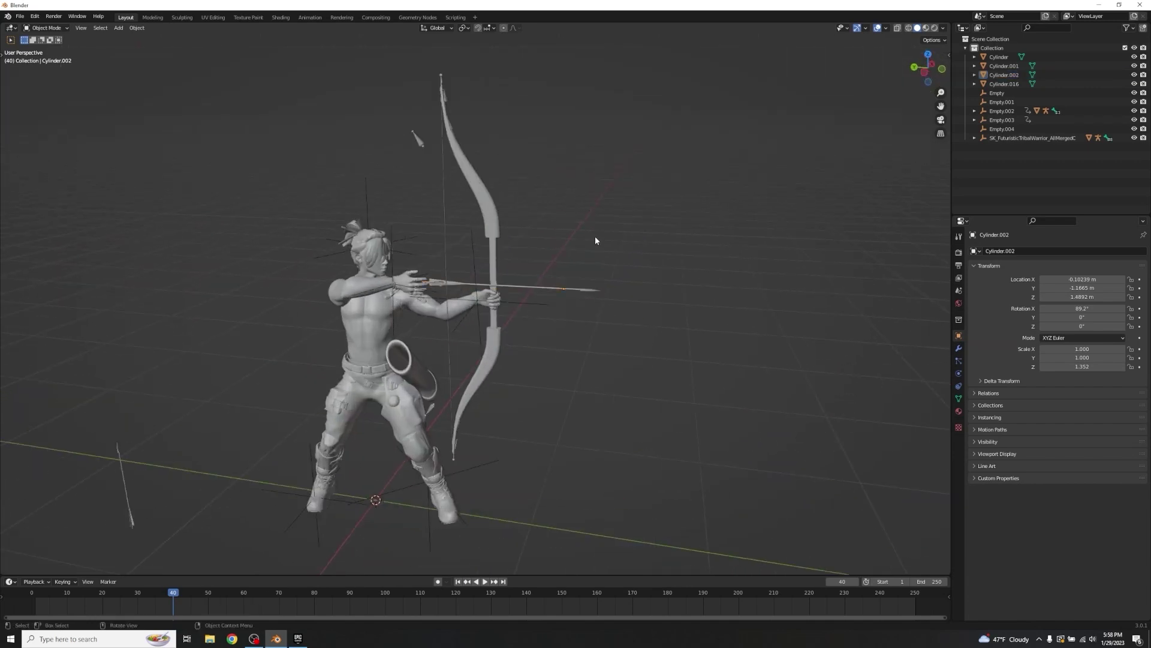
click(595, 240)
scroll(591, 242, up, 6)
middle_drag(437, 185, 463, 172)
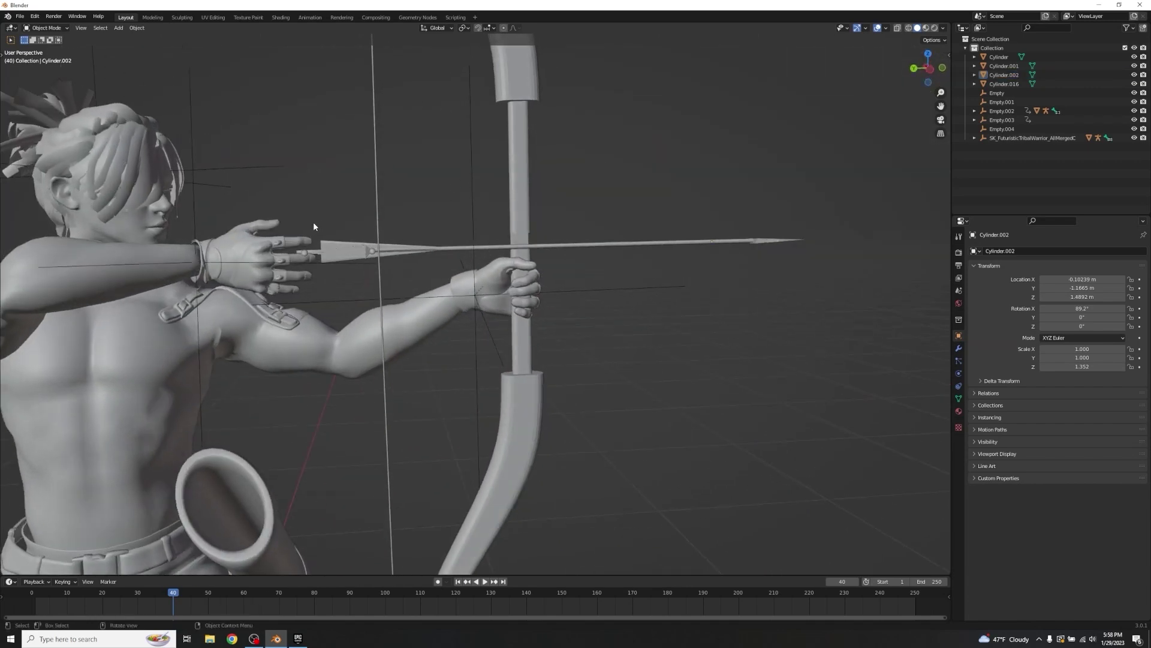
click(400, 248)
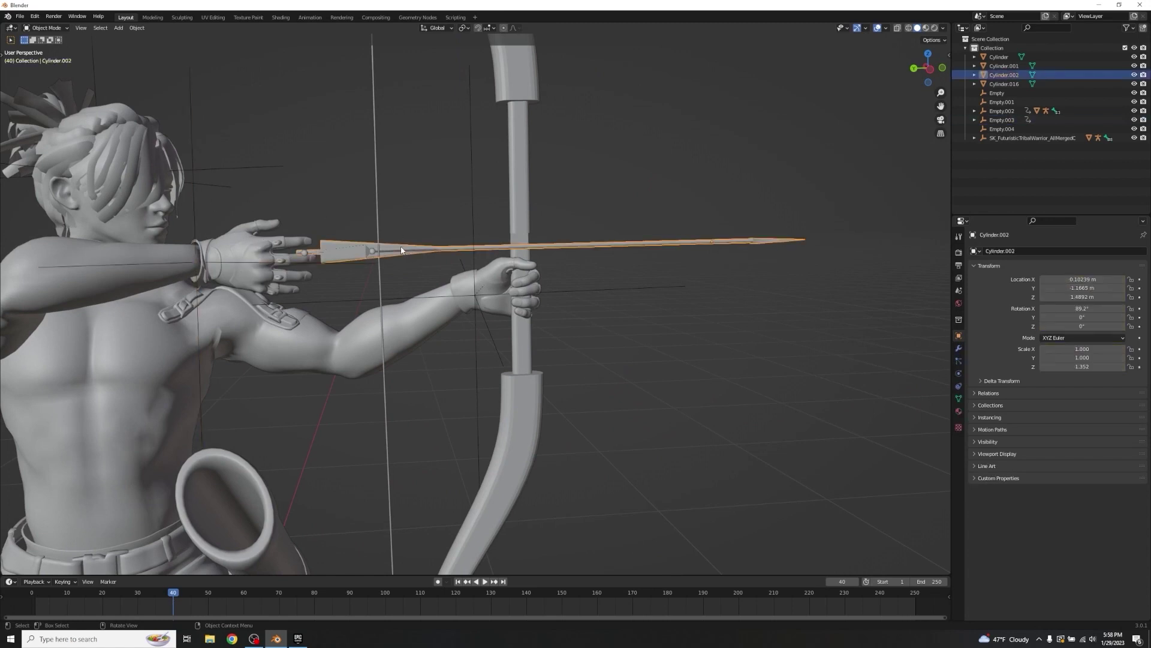
shift+click(201, 211)
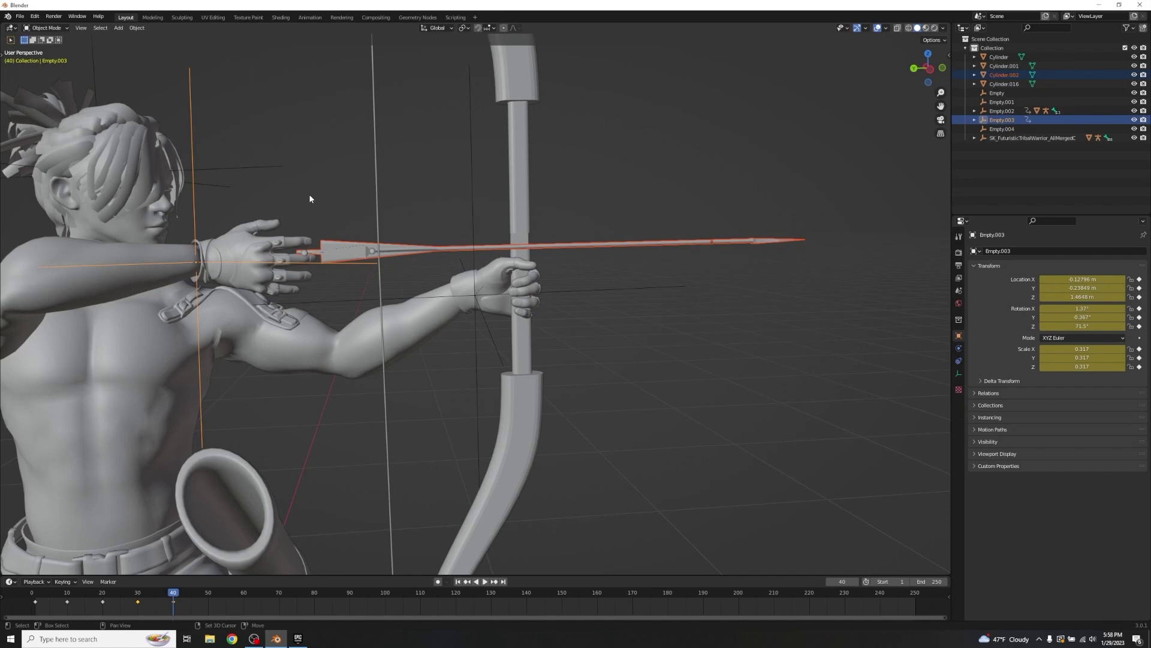
key(ctrl+p)
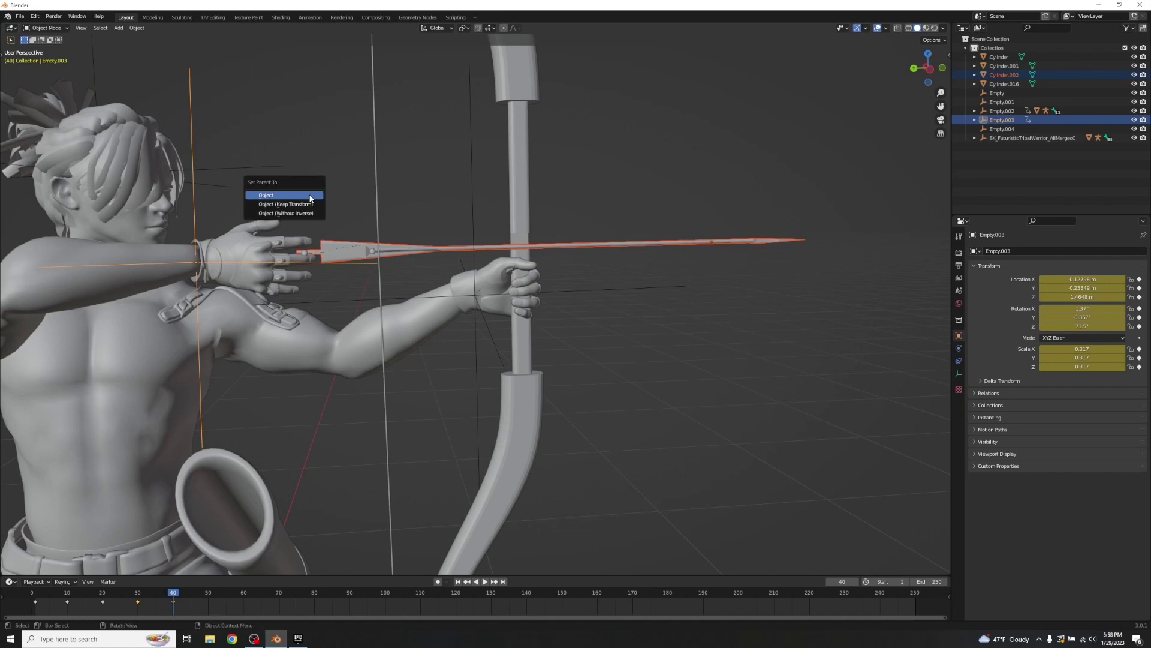
click(310, 197)
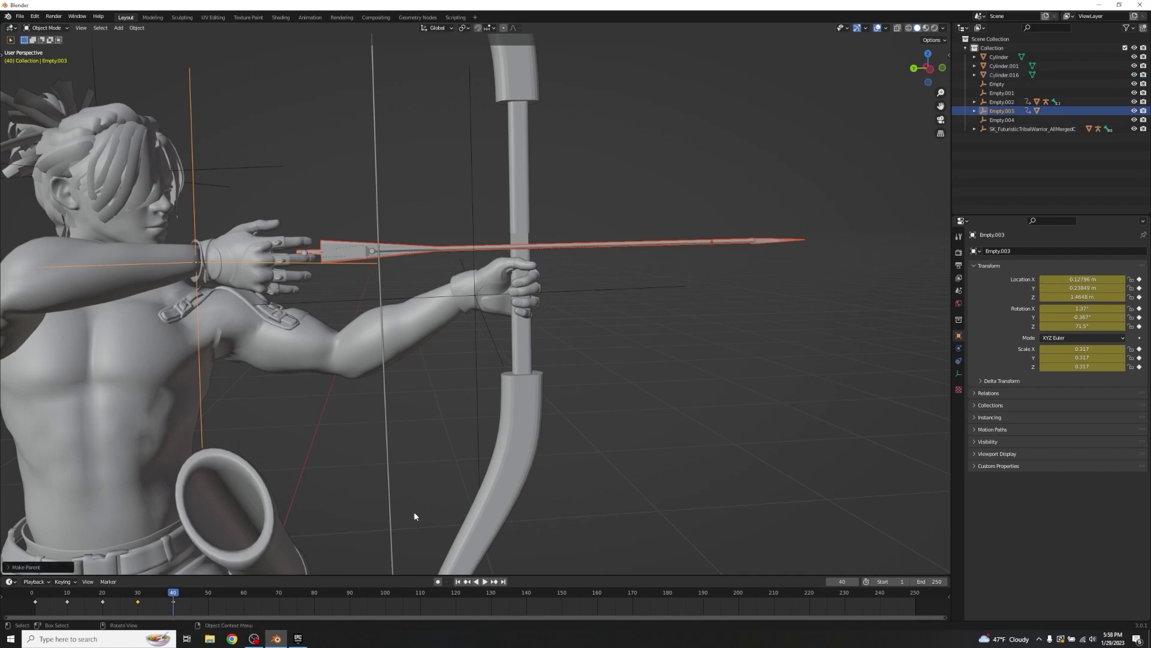
drag(174, 595, 124, 595)
- Scrub to frame 0, play the animation, and scrub back to check the arrow follows the hand
scroll(347, 446, down, 3)
scroll(347, 444, down, 4)
middle_drag(464, 375, 419, 444)
scroll(419, 444, up, 4)
drag(120, 596, 32, 595)
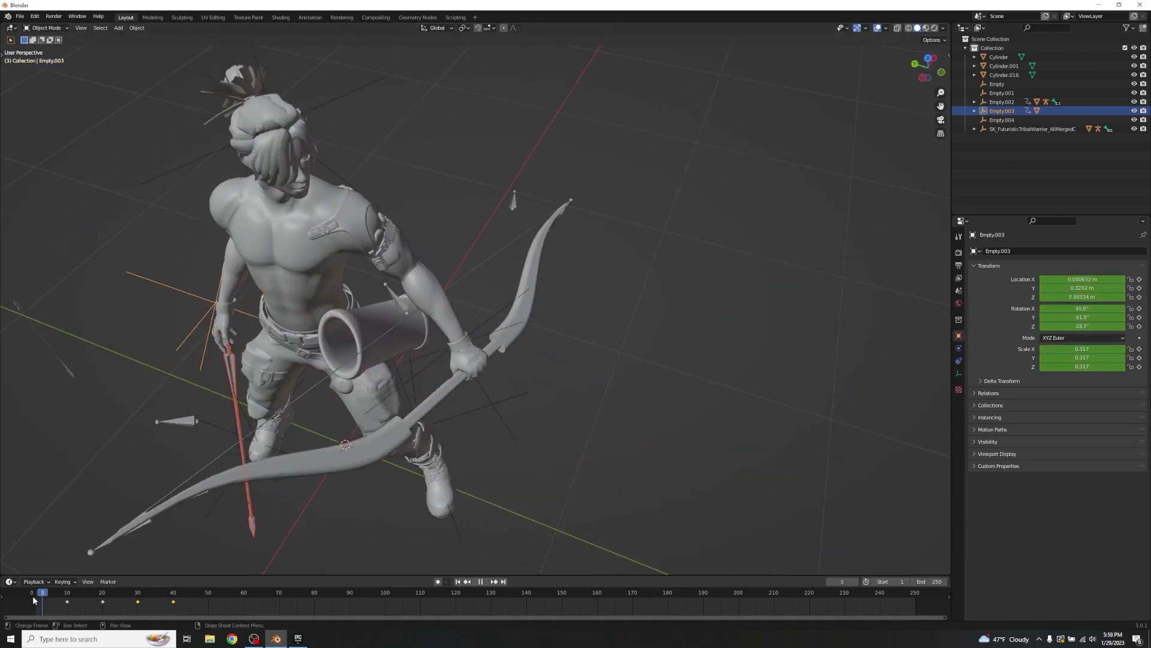
scroll(391, 430, down, 3)
scroll(511, 420, up, 4)
middle_drag(391, 431, 512, 440)
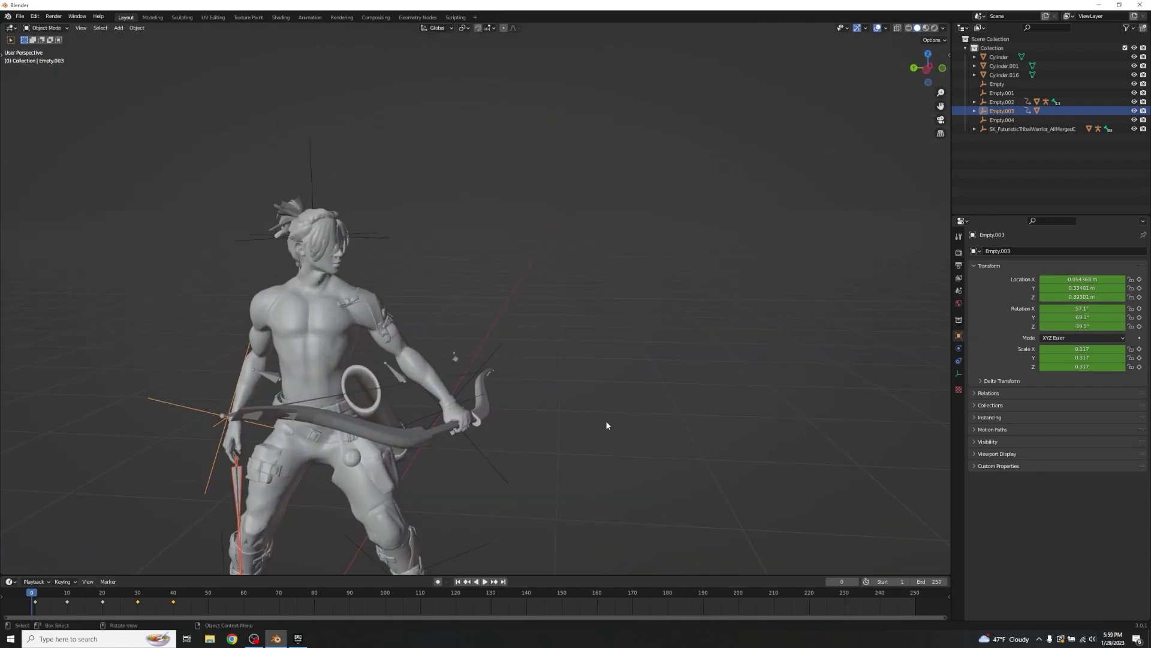
key(space)
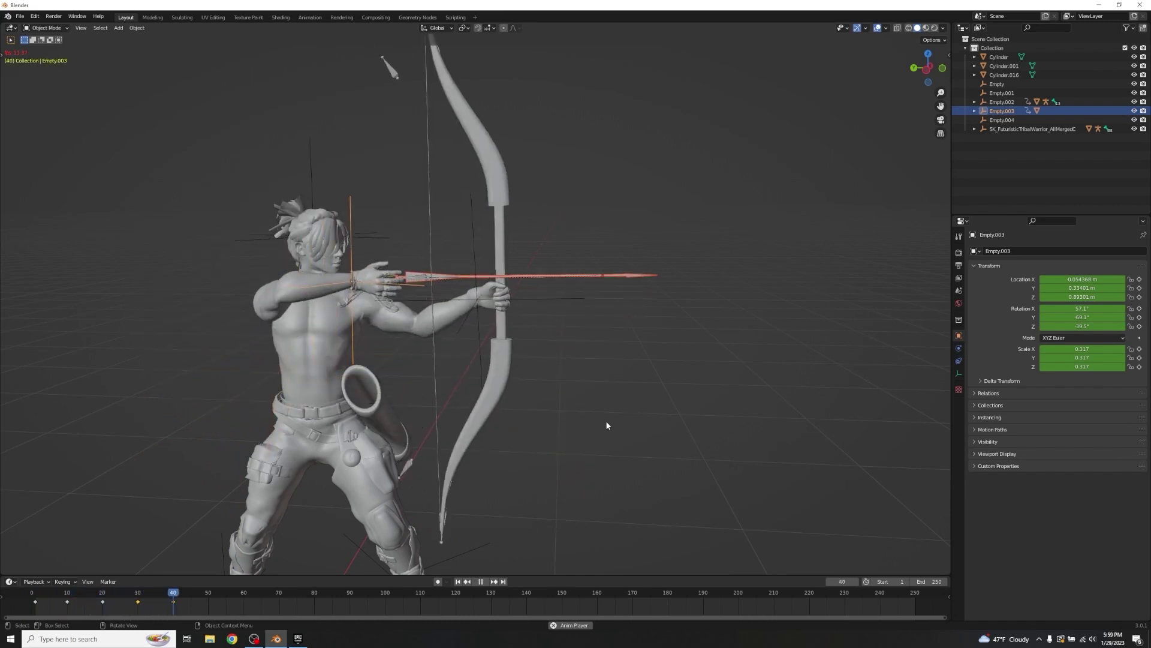
scroll(513, 362, up, 2)
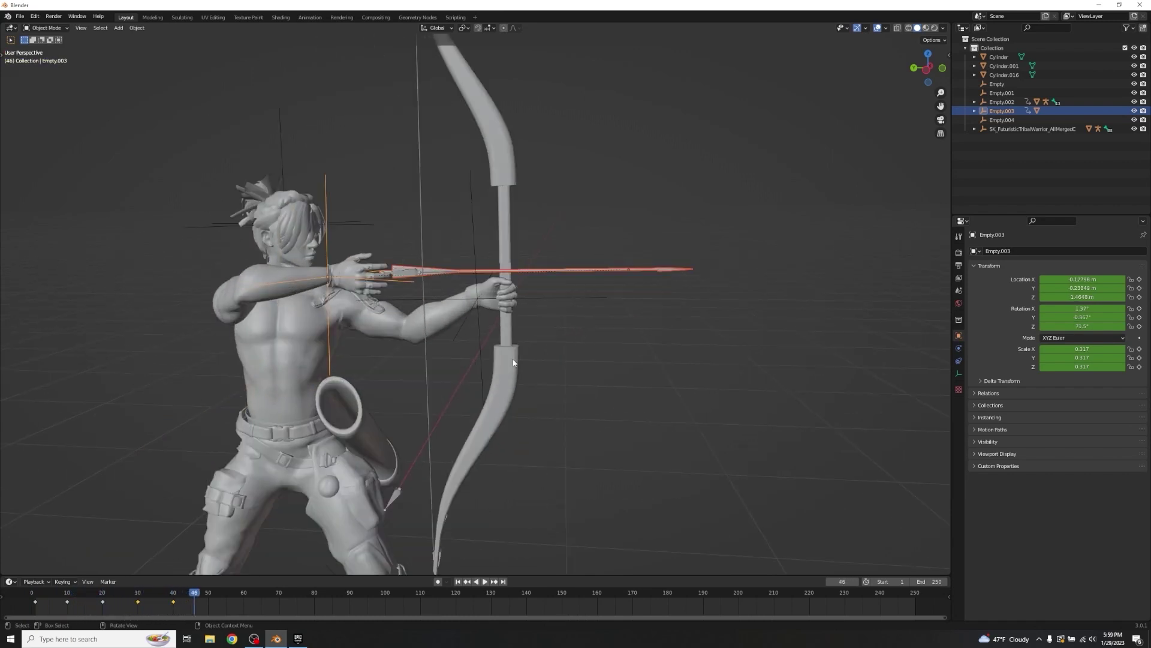
mouse_move(177, 592)
mouse_down()
mouse_move(95, 603)
mouse_move(190, 593)
mouse_up()
scroll(514, 317, up, 3)
middle_drag(374, 328, 433, 385)
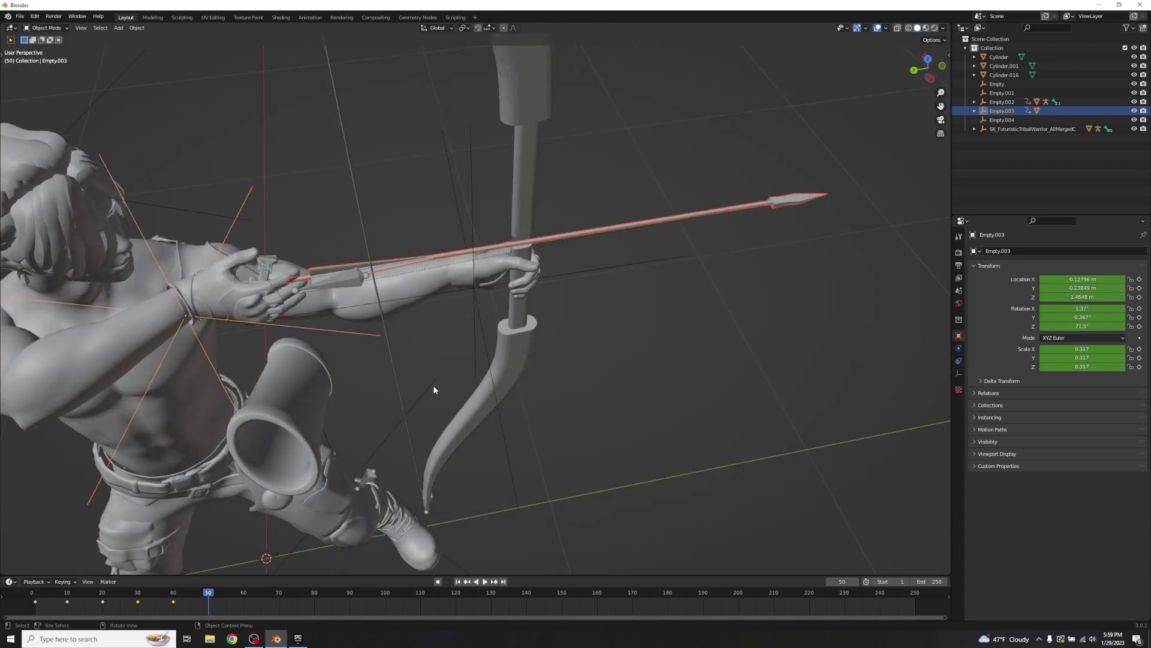
- Move Empty.003 along Y to Location Y 0.094108 m
key(g)
right_click(434, 390)
key(g)
key(y)
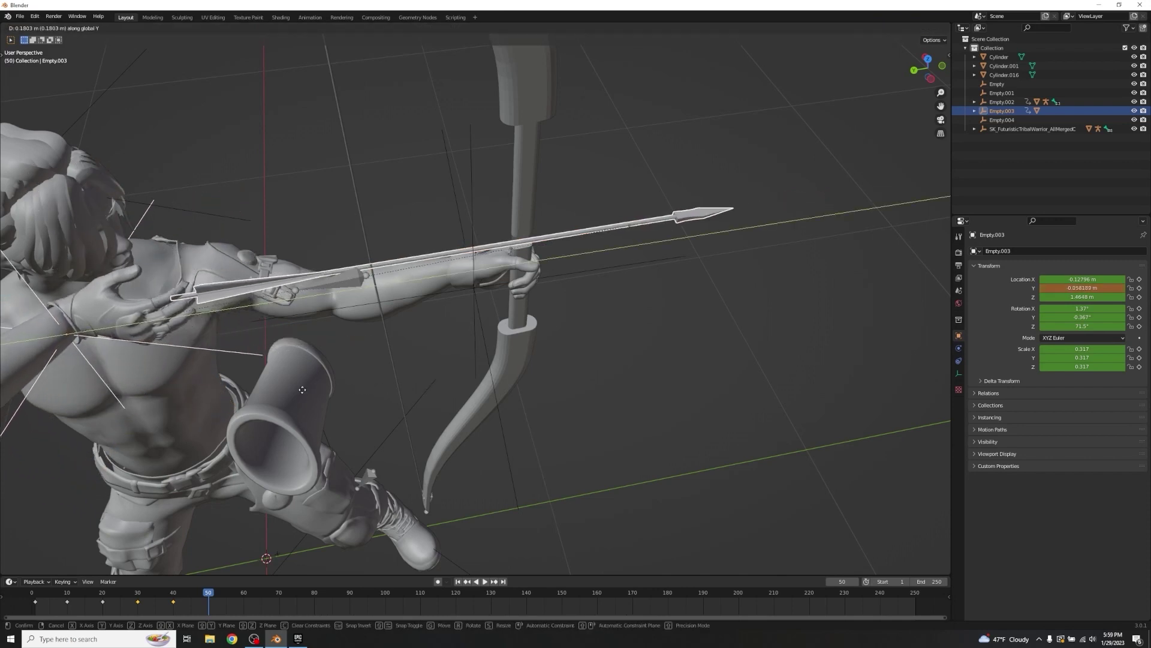
click(167, 393)
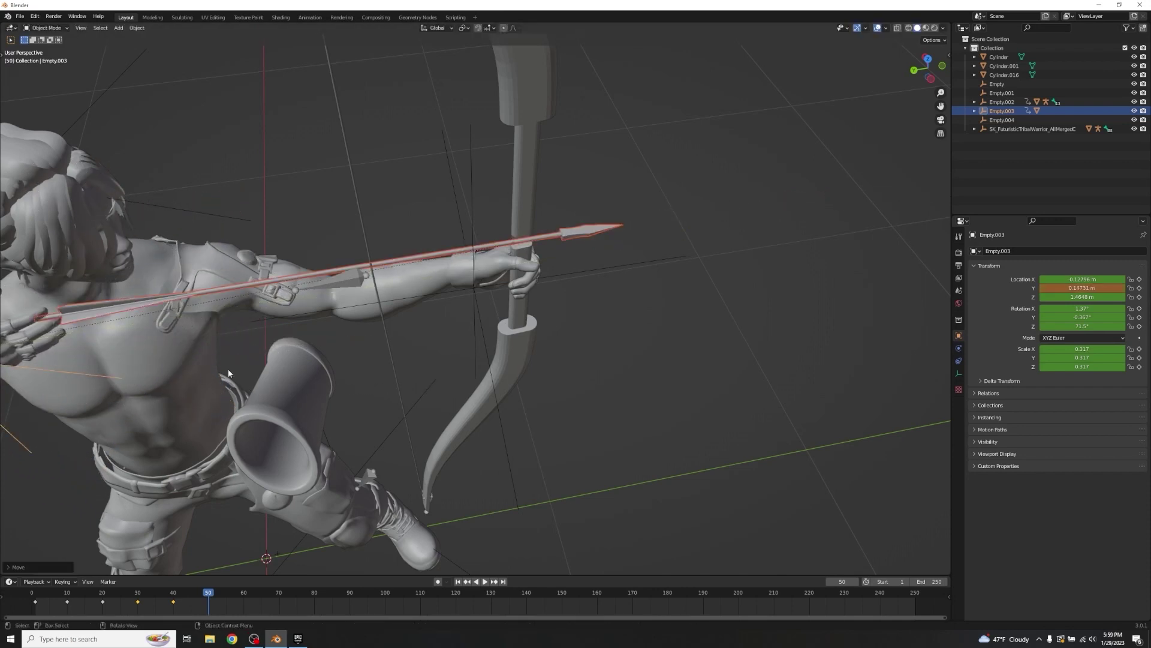
scroll(239, 351, up, 3)
scroll(249, 344, down, 3)
middle_drag(250, 344, 292, 208)
scroll(241, 339, down, 1)
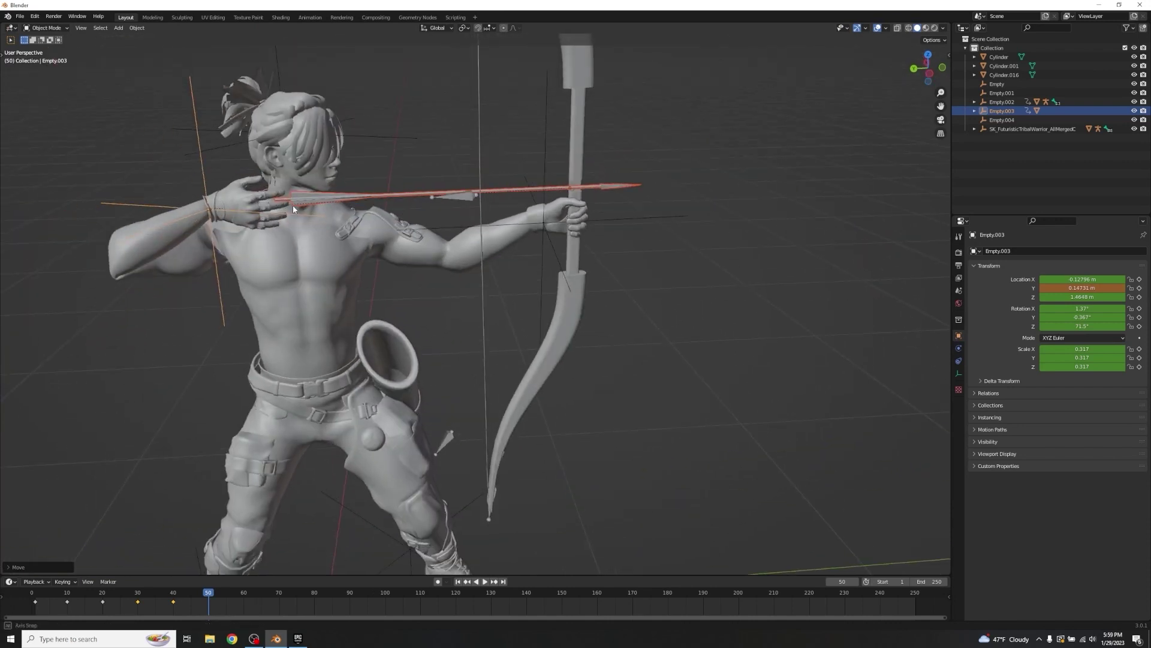
scroll(292, 208, up, 3)
key(g)
key(y)
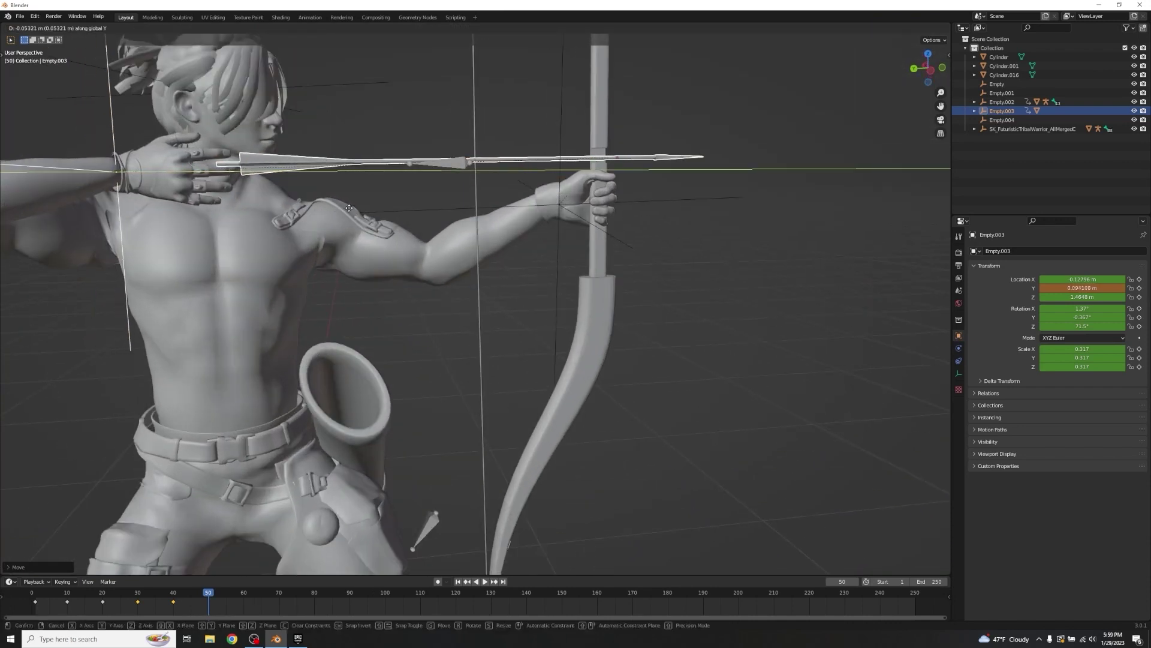
click(350, 211)
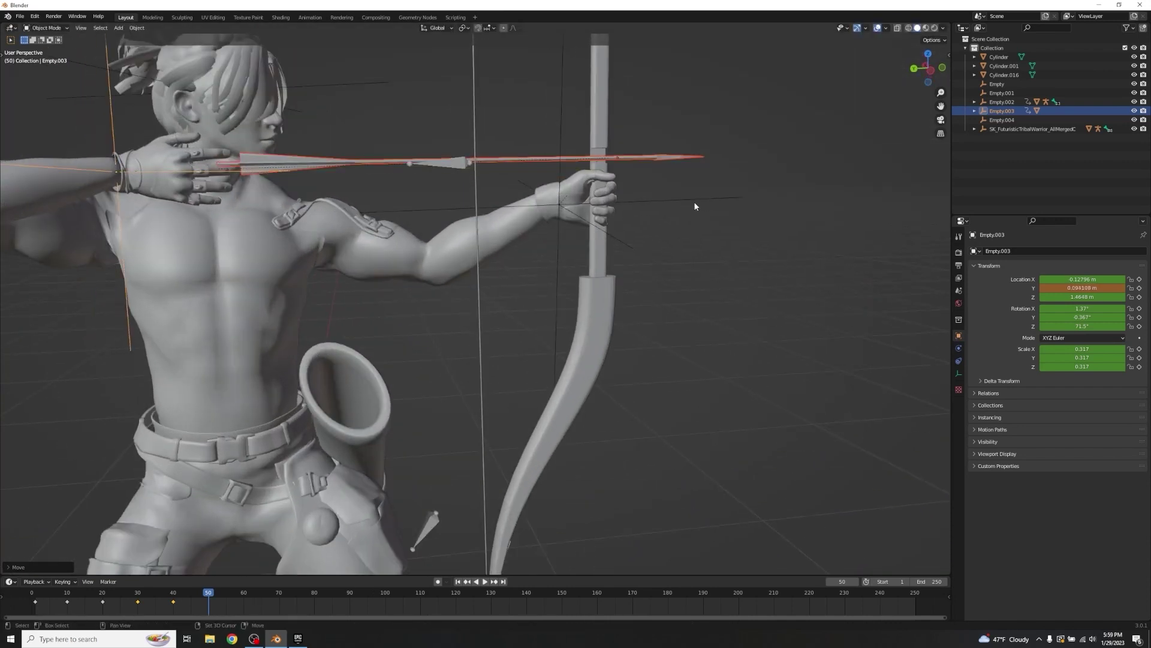
- Move Empty.003 along X to Location X 0.15055 m
shift+middle_drag(255, 149, 392, 231)
middle_drag(392, 231, 589, 356)
key(r)
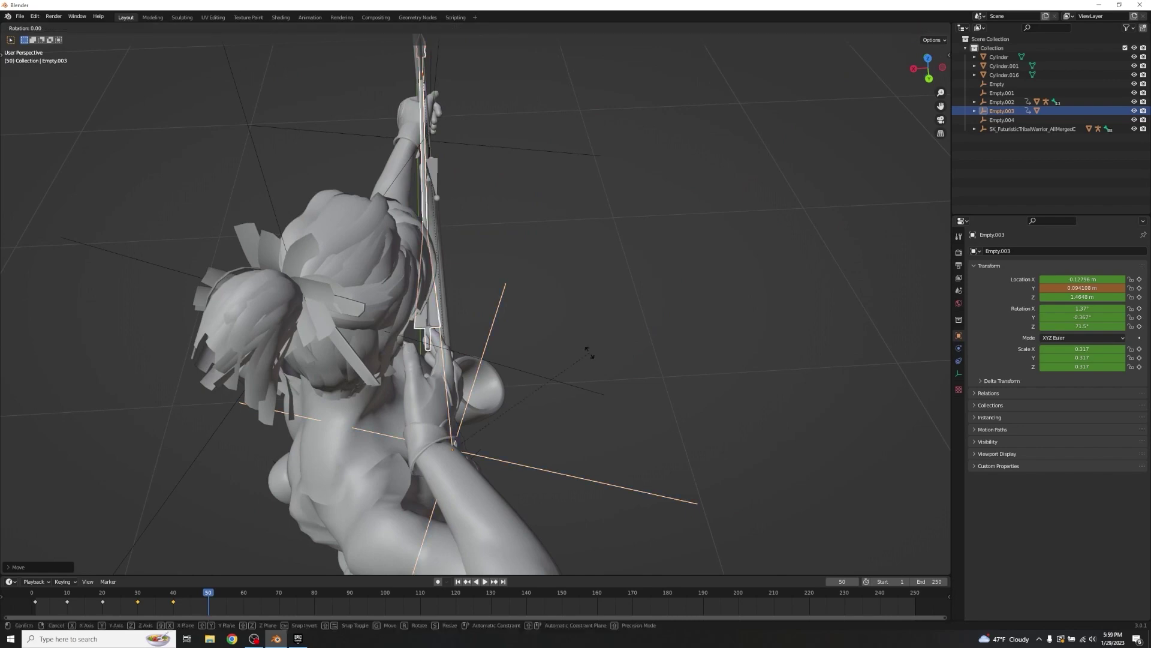
key(Escape)
middle_drag(595, 339, 474, 286)
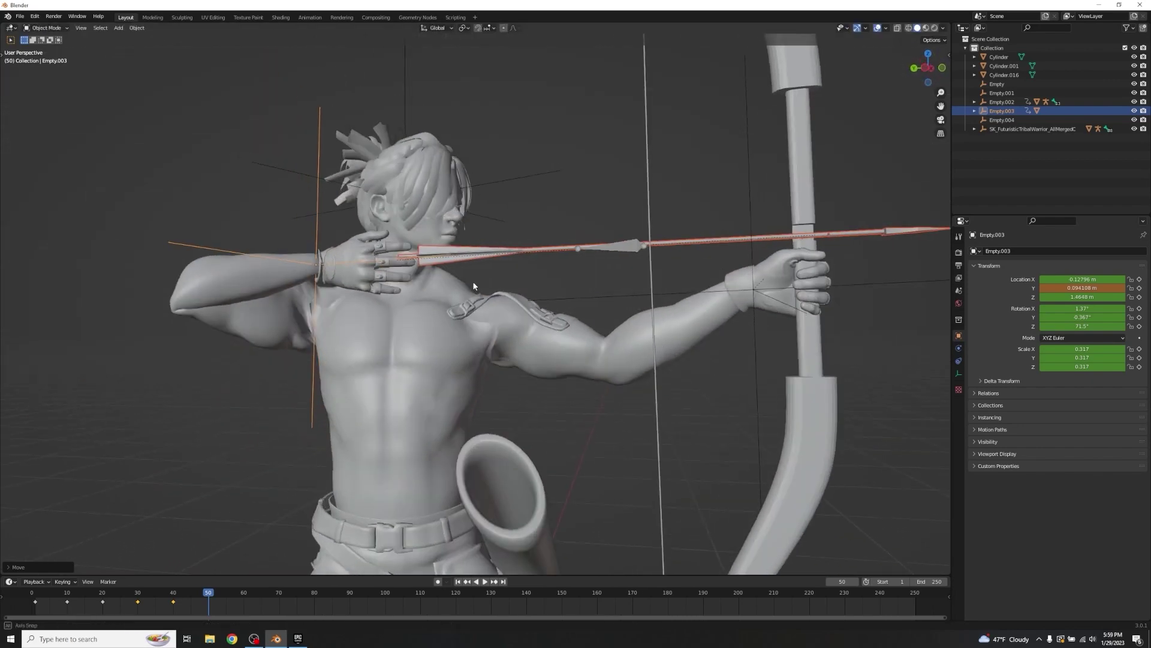
middle_drag(509, 320, 599, 373)
key(g)
key(y)
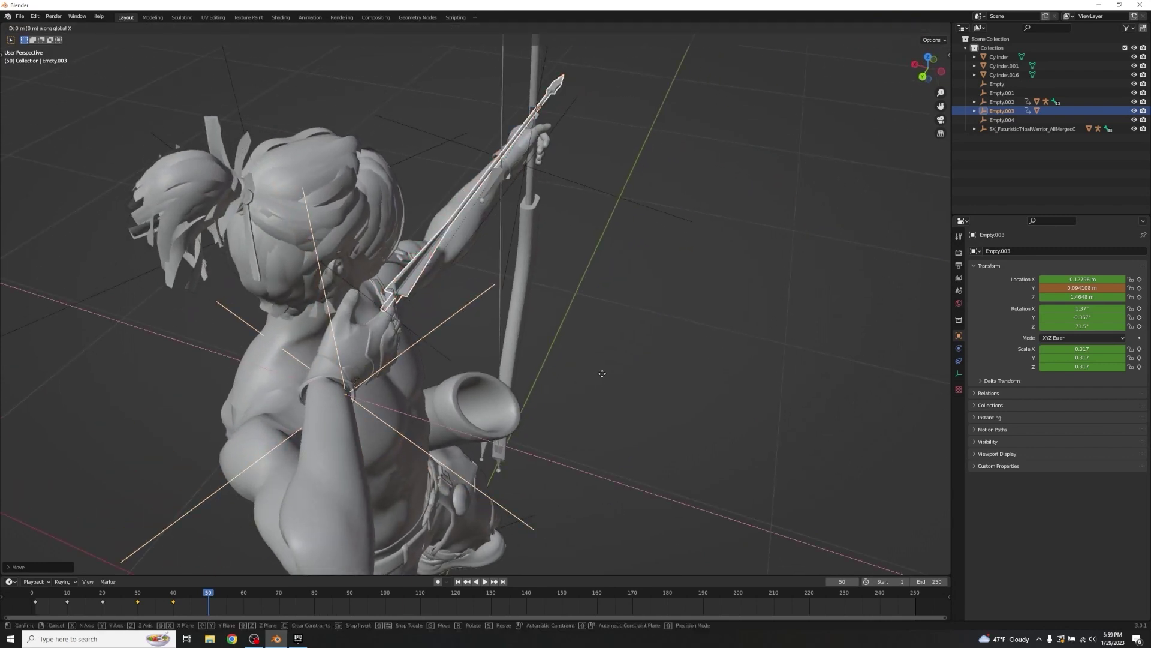
key(x)
click(624, 375)
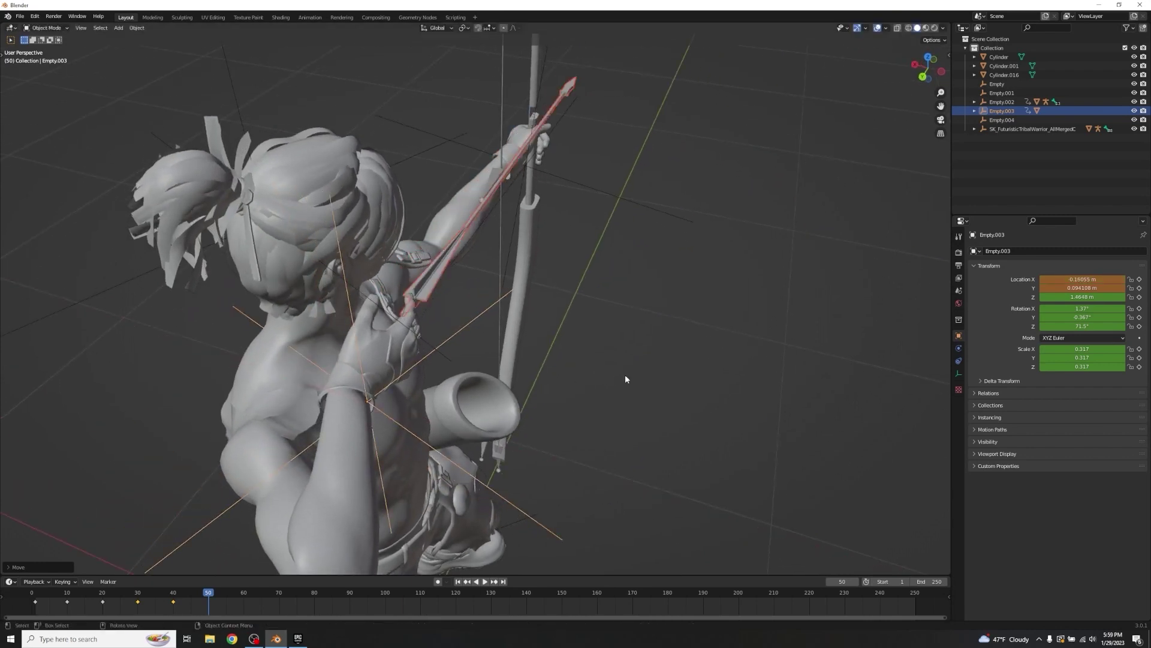
- Rotate Empty.003 to 73.6° about Z
key(r)
key(x)
right_click(620, 358)
key(r)
click(617, 342)
mouse_move(617, 342)
middle_down()
mouse_move(527, 316)
mouse_move(629, 341)
middle_up()
- Refine Empty.003 to X 0.17397 m with a 74.5° Z rotation, checking from several angles
key(g)
key(x)
click(641, 340)
key(r)
key(z)
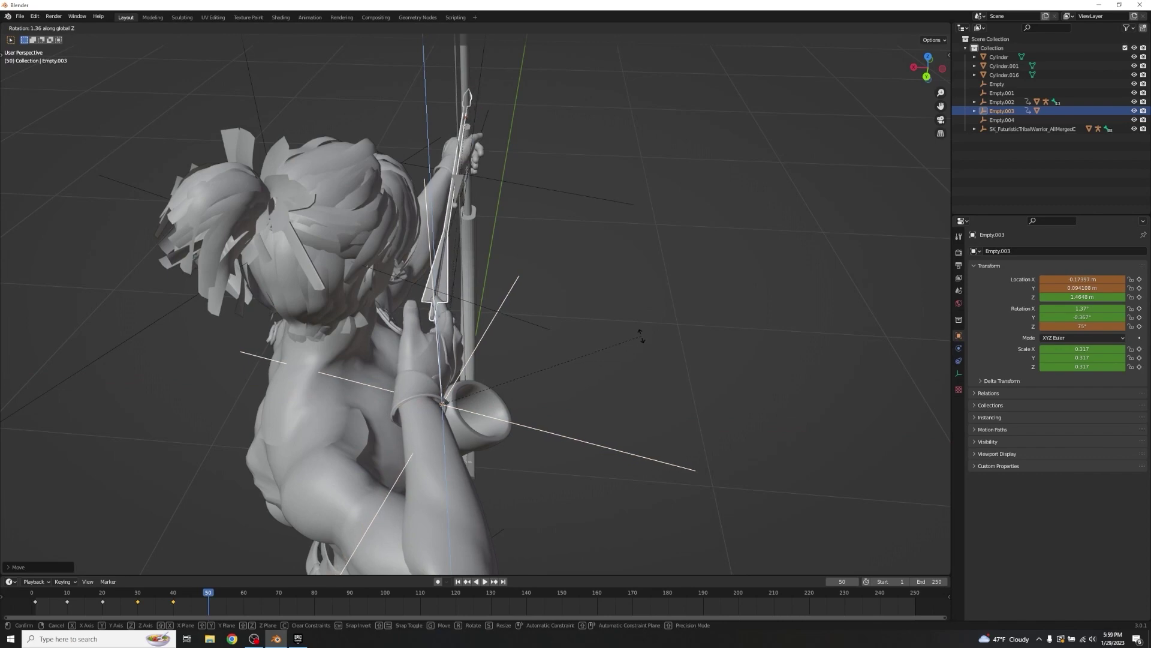
click(641, 336)
middle_drag(641, 336, 540, 306)
middle_drag(444, 354, 558, 339)
middle_drag(539, 261, 466, 325)
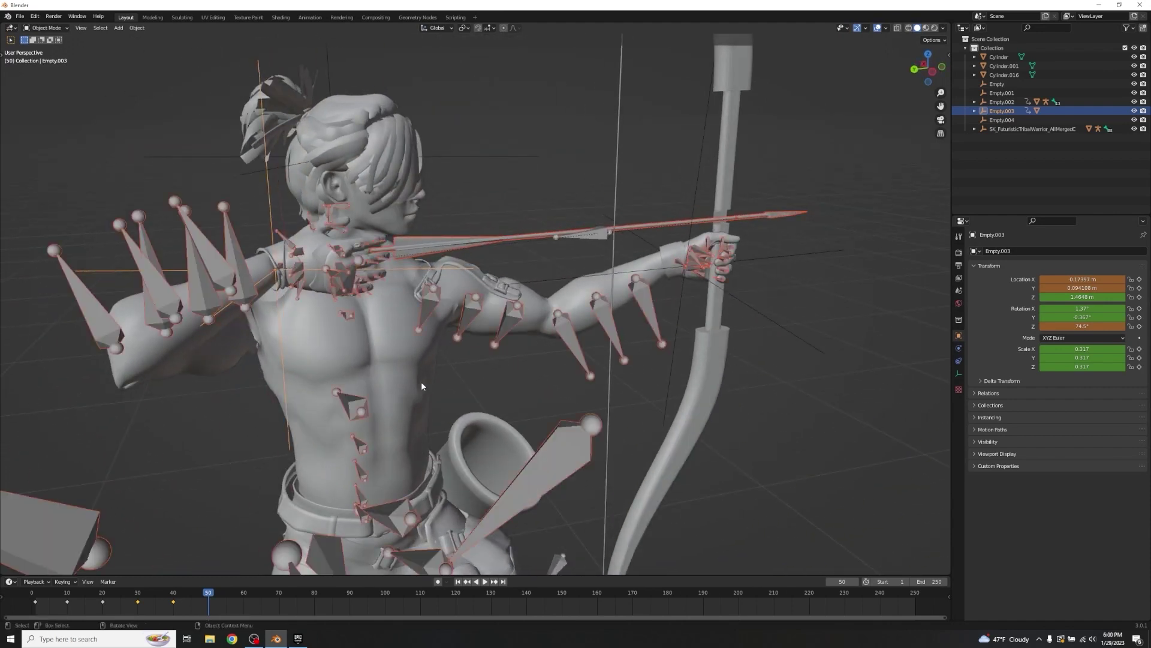
- Put the character's armature into Pose Mode and pick out the right clavicle bone
click(472, 311)
key(ctrl+Tab)
scroll(472, 312, down, 1)
click(374, 282)
middle_drag(361, 358, 394, 267)
click(552, 361)
middle_drag(552, 361, 458, 275)
middle_drag(393, 292, 397, 296)
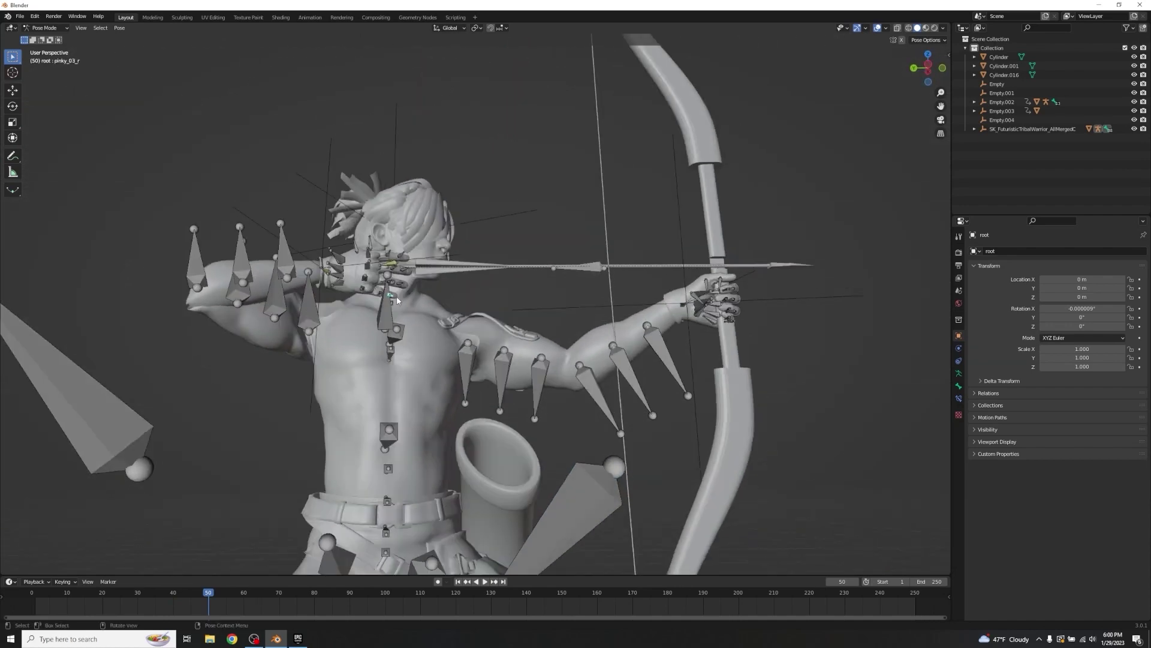
- Rotate the right clavicle about X in two passes to raise the drawing arm
click(382, 318)
key(r)
key(x)
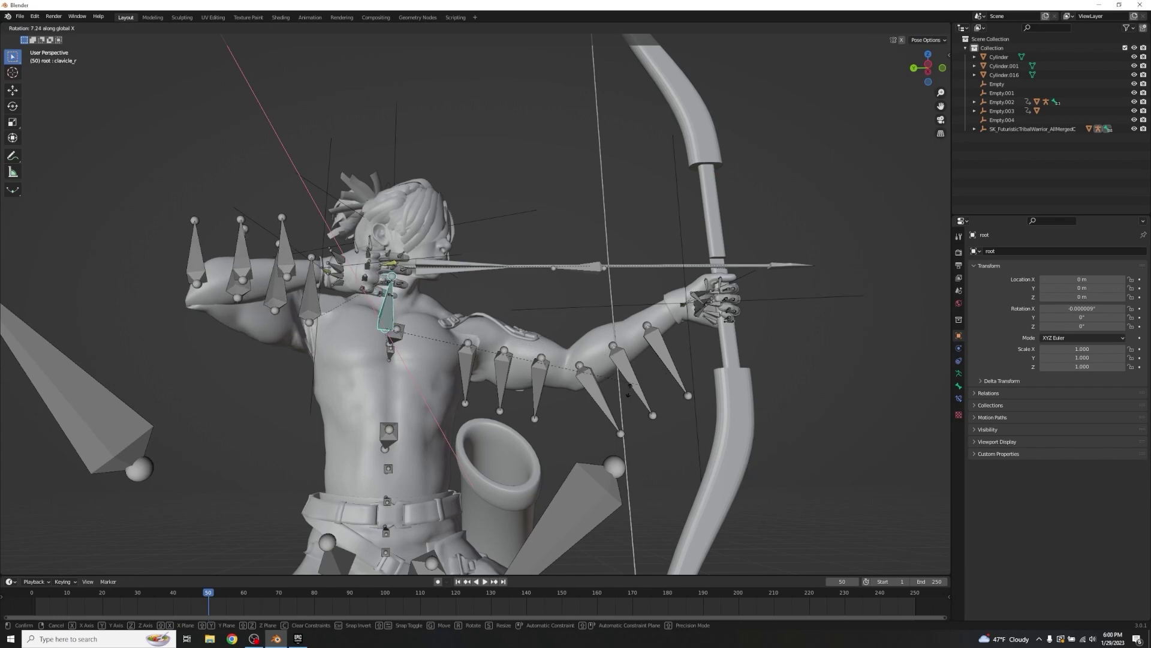
click(507, 372)
middle_drag(507, 372, 594, 273)
key(r)
key(x)
click(635, 385)
- Return the rig to Object Mode and hide the armature bones
middle_drag(585, 232, 457, 302)
key(ctrl+Tab)
scroll(429, 229, up, 2)
scroll(329, 168, down, 4)
key(h)
- Move Empty.003 along X to Location X 0.14079 m
click(426, 246)
key(g)
key(x)
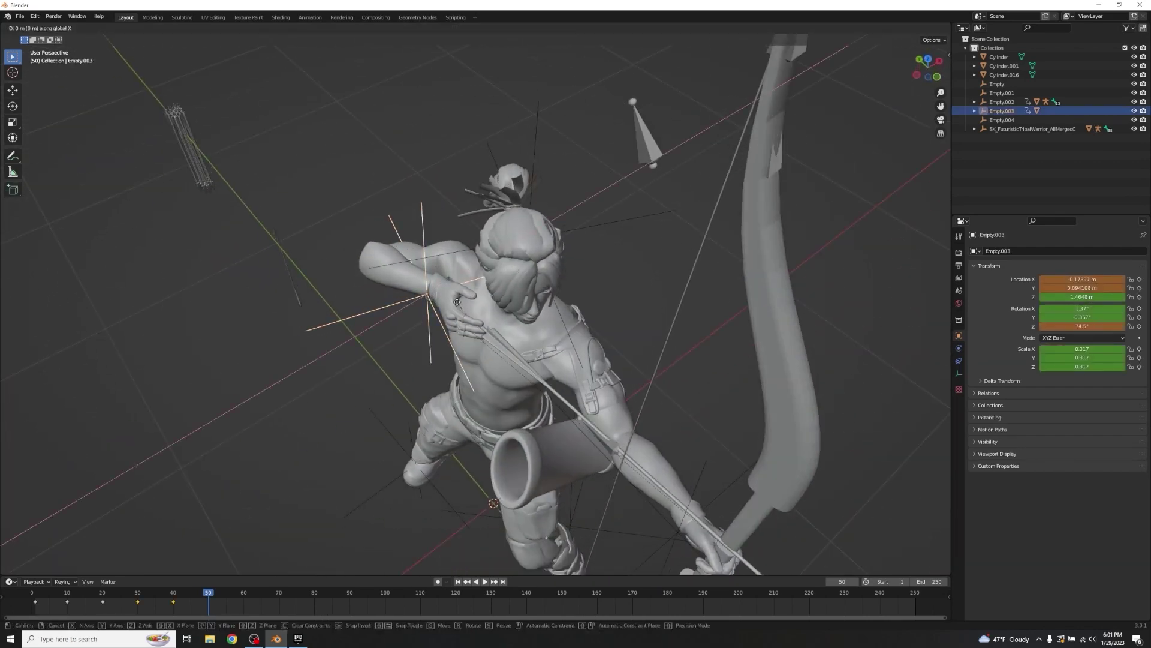
click(445, 308)
scroll(549, 327, down, 2)
middle_drag(555, 322, 523, 290)
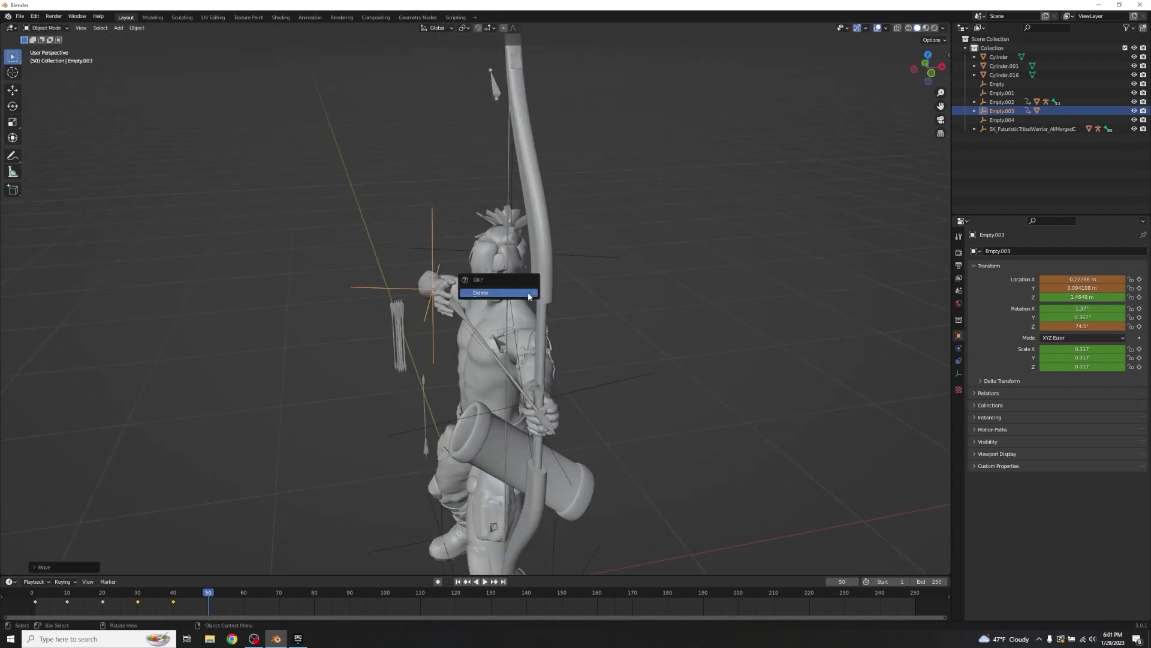
key(g)
key(x)
click(635, 318)
- Raise Empty.003 along Z to 1.5203 m
middle_drag(635, 318, 700, 298)
key(g)
key(z)
click(583, 281)
- Raise Empty.002 along Z and shift it sideways along X
mouse_move(583, 281)
middle_down()
mouse_move(612, 280)
mouse_move(593, 281)
middle_up()
click(751, 301)
scroll(751, 309, up, 1)
shift+middle_drag(751, 333, 557, 368)
key(g)
key(z)
click(649, 360)
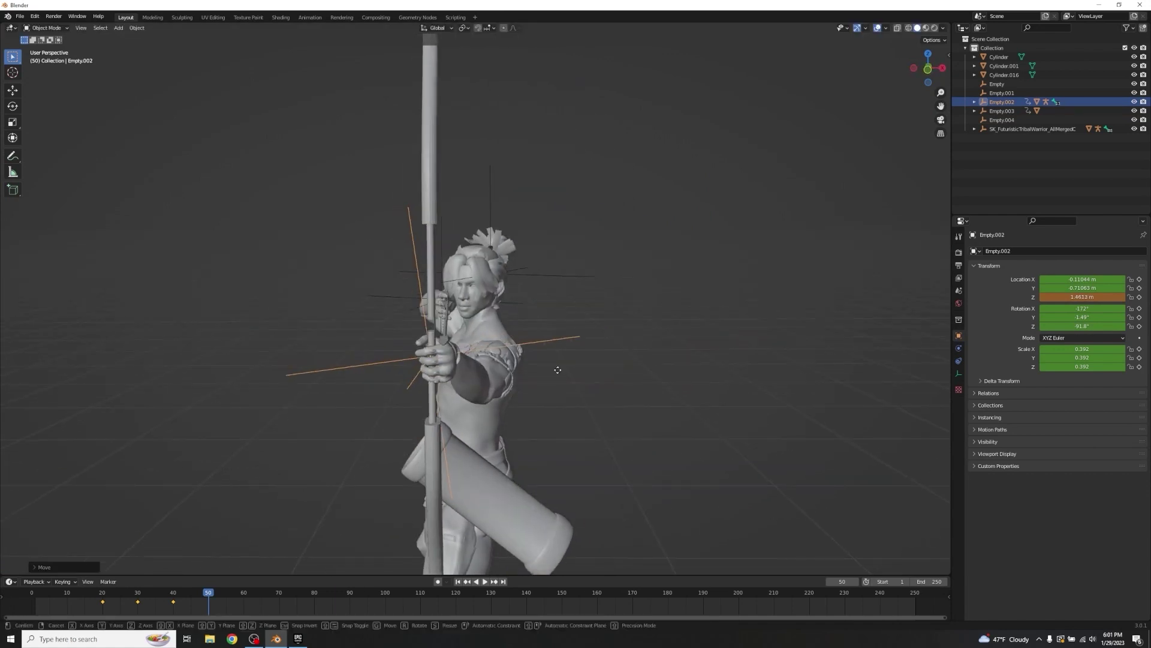
key(g)
key(x)
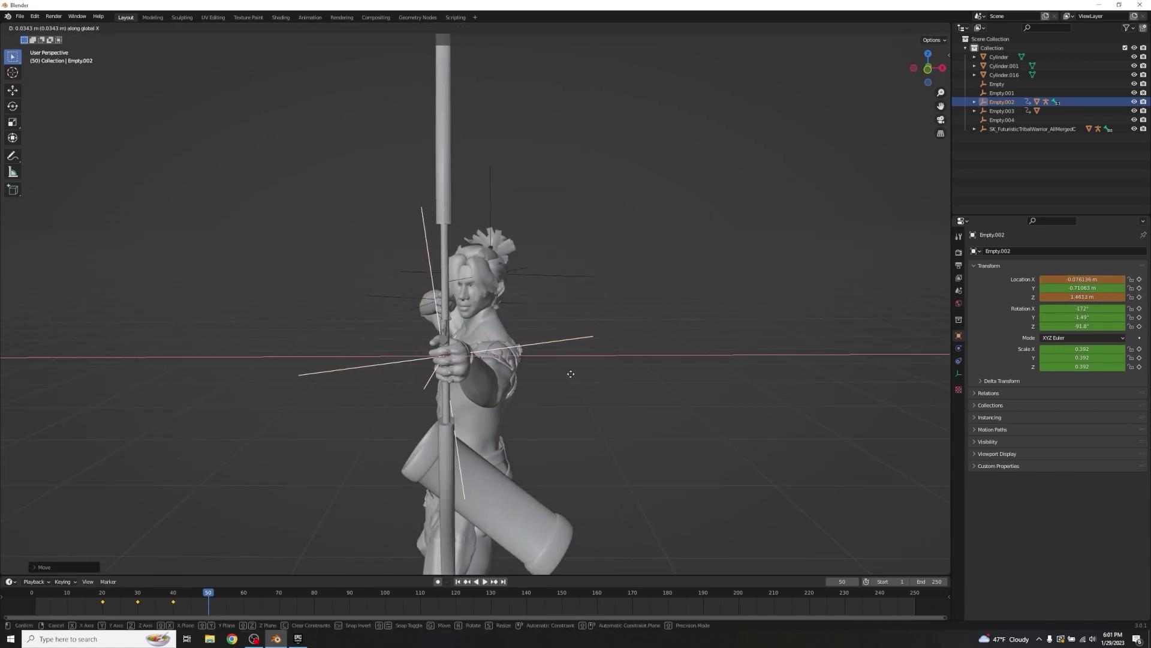
click(560, 376)
- Fine-tune Empty.002 with small X and Z nudges, ending at X 0.077425 m
scroll(560, 377, up, 4)
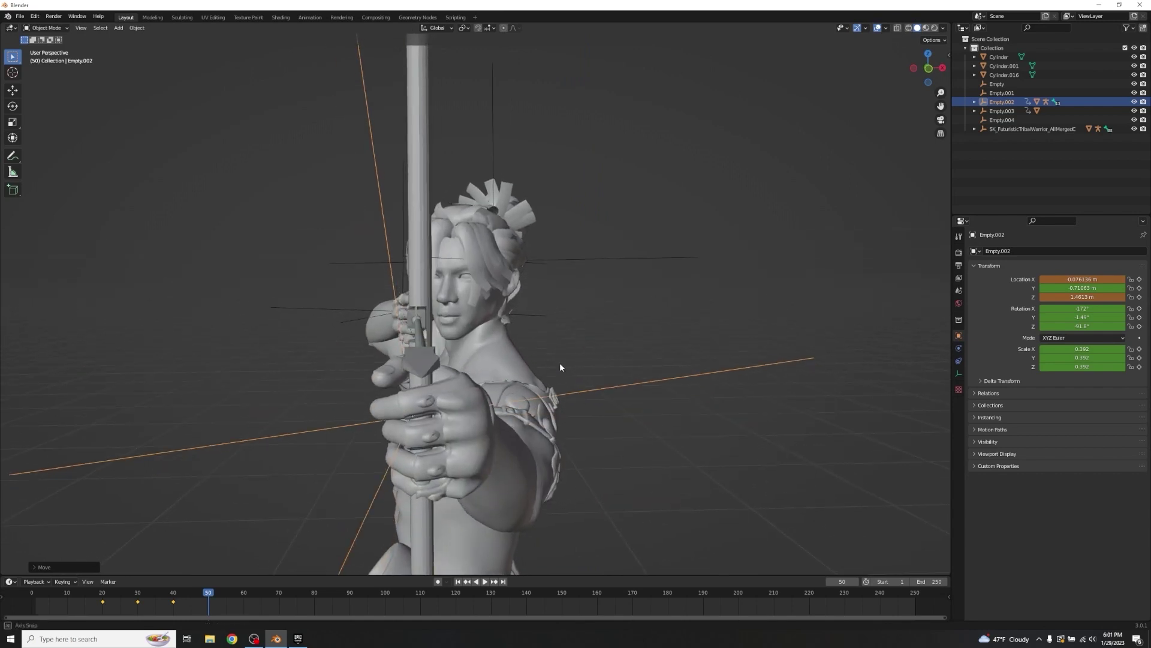
key(g)
key(x)
click(560, 364)
mouse_move(560, 364)
middle_down()
mouse_move(624, 361)
mouse_move(567, 362)
middle_up()
key(z)
click(624, 364)
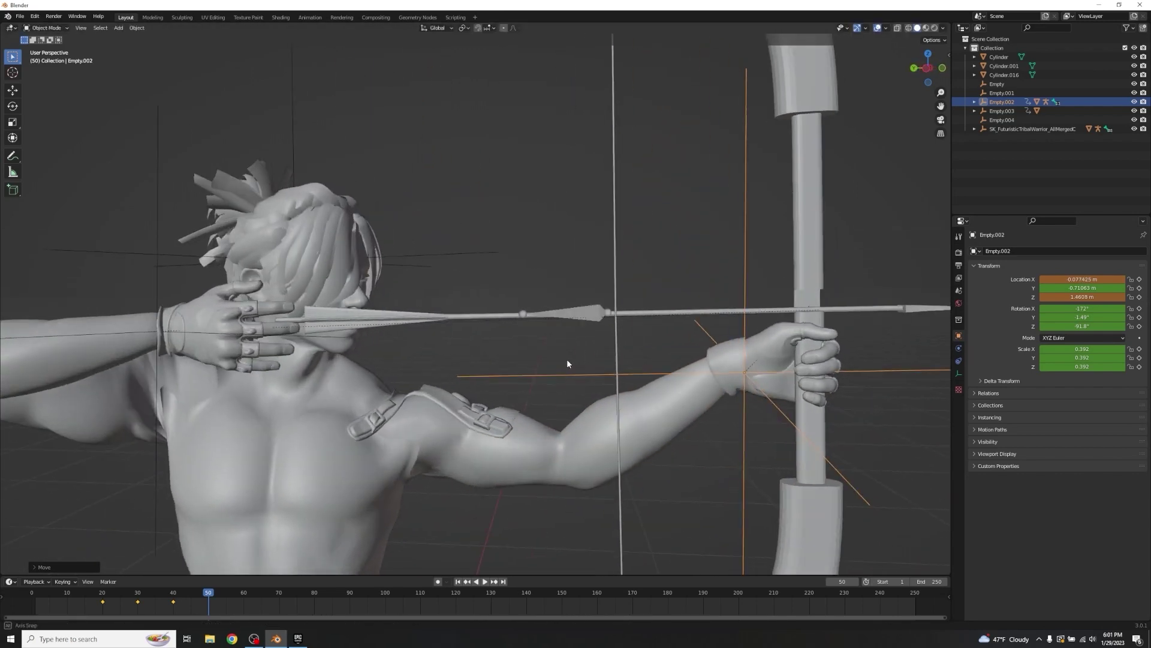
scroll(567, 363, down, 1)
scroll(566, 363, down, 2)
- Keyframe Location, Rotation & Scale for Empty.002 and Empty.003 at frame 50, then play backwards
key(i)
click(747, 440)
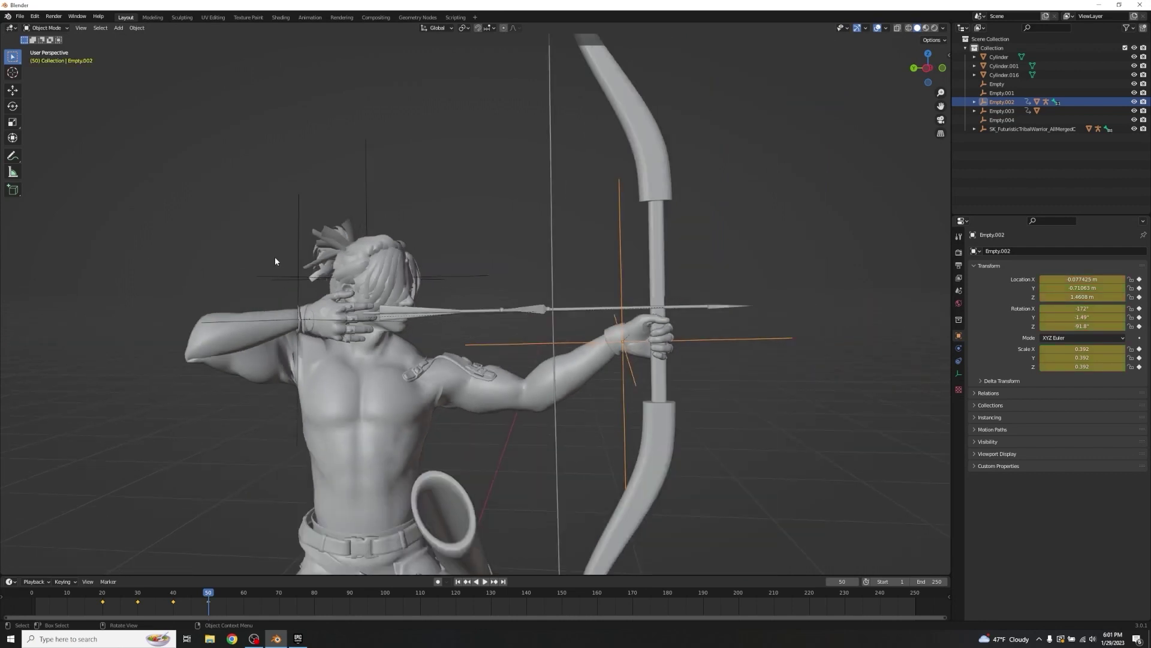
click(298, 250)
key(i)
click(666, 417)
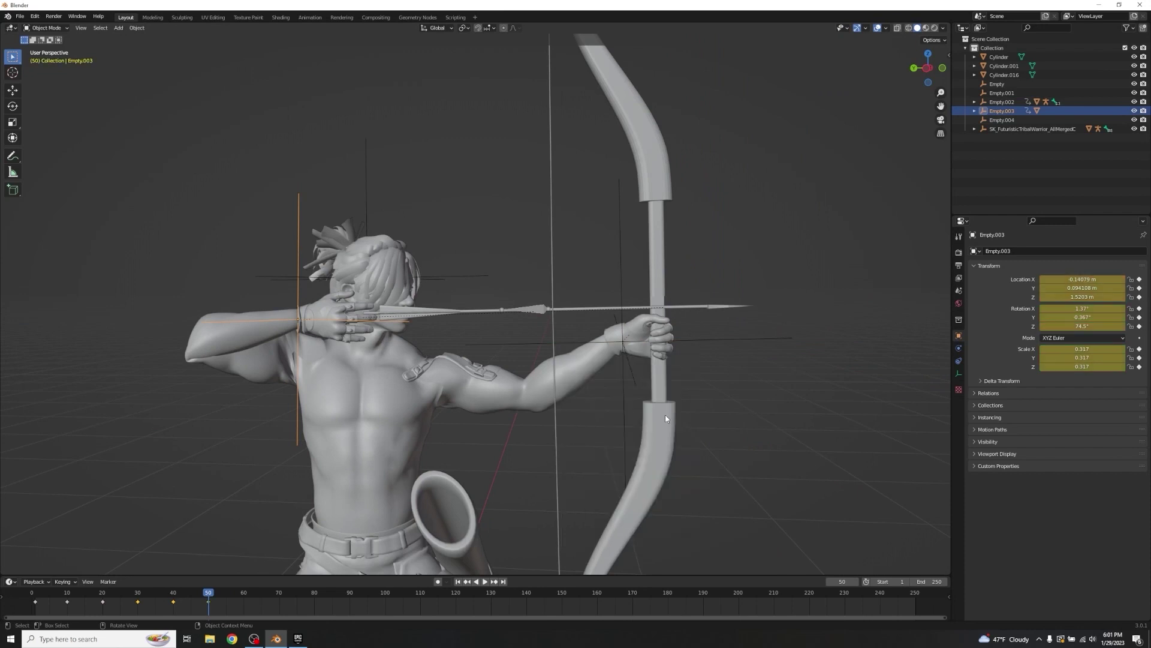
key(ctrl+shift+space)
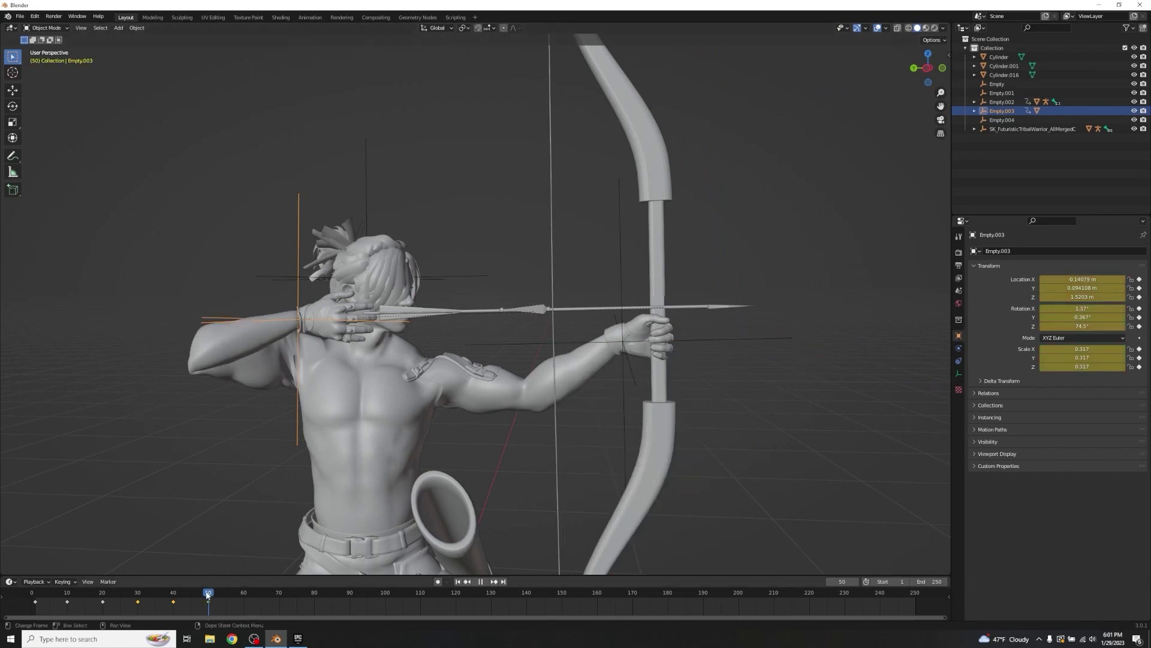
- Rewind to frame 0, deselect Empty.003 and play the bow-draw animation
drag(141, 596, 30, 597)
scroll(743, 373, down, 3)
click(738, 391)
key(space)
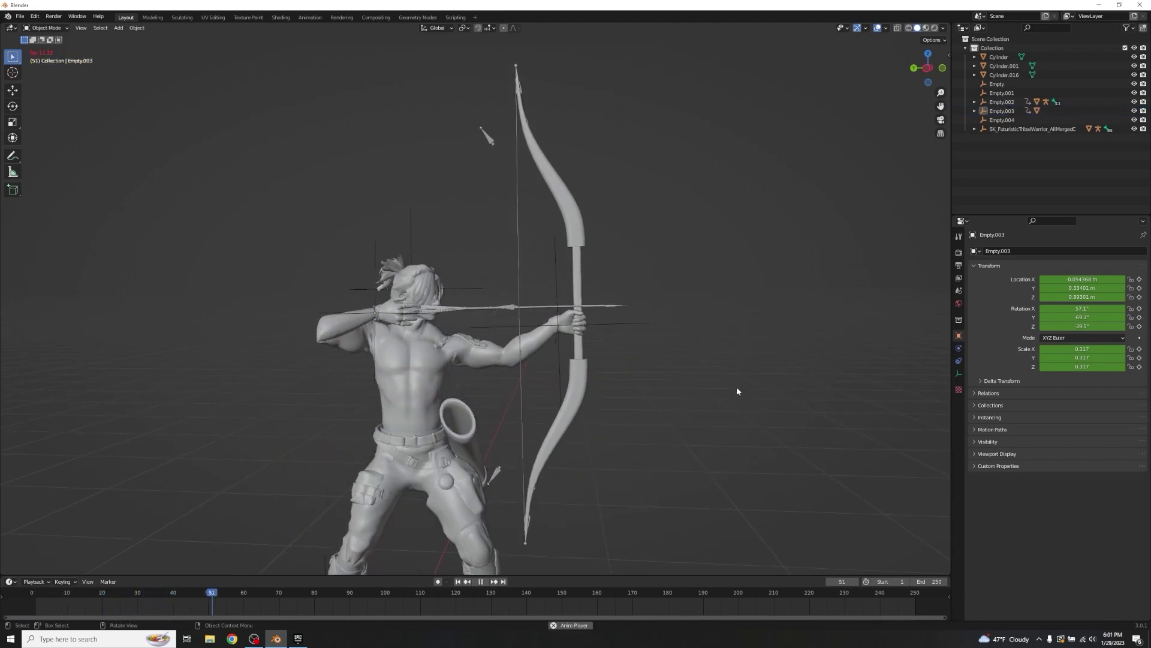
scroll(504, 394, up, 3)
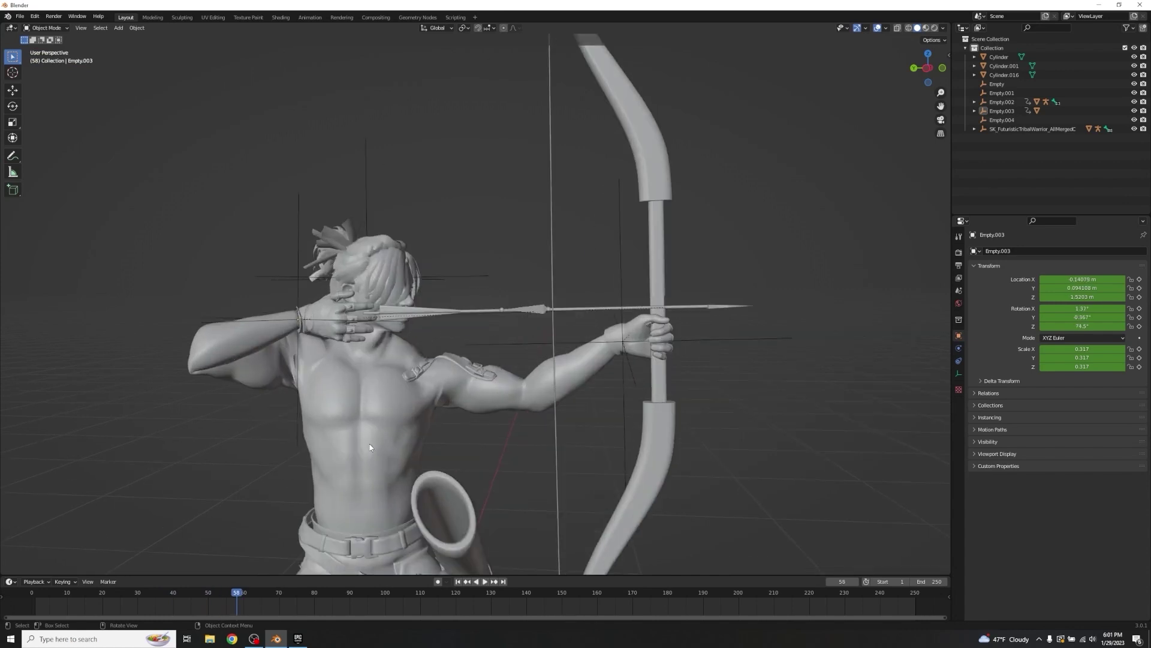
scroll(557, 364, up, 2)
scroll(440, 475, down, 6)
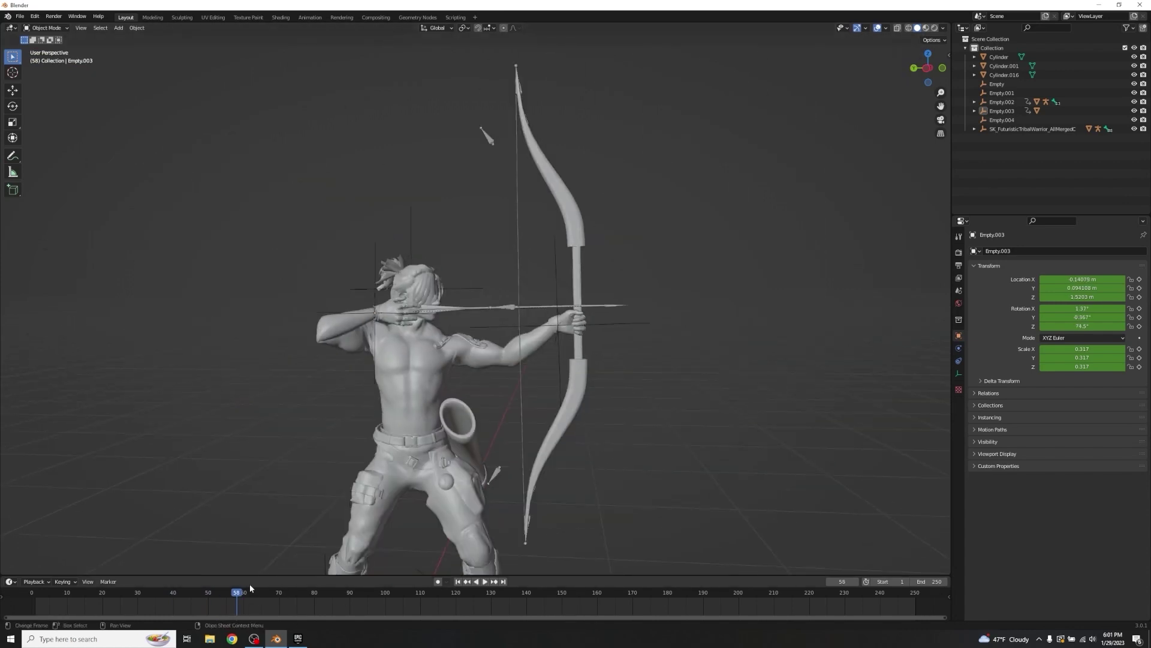
- Scrub through the draw to check the arrow, then unhide the armature bones with Alt+H
mouse_move(182, 591)
mouse_down()
mouse_move(51, 596)
mouse_move(252, 595)
mouse_up()
scroll(524, 340, up, 4)
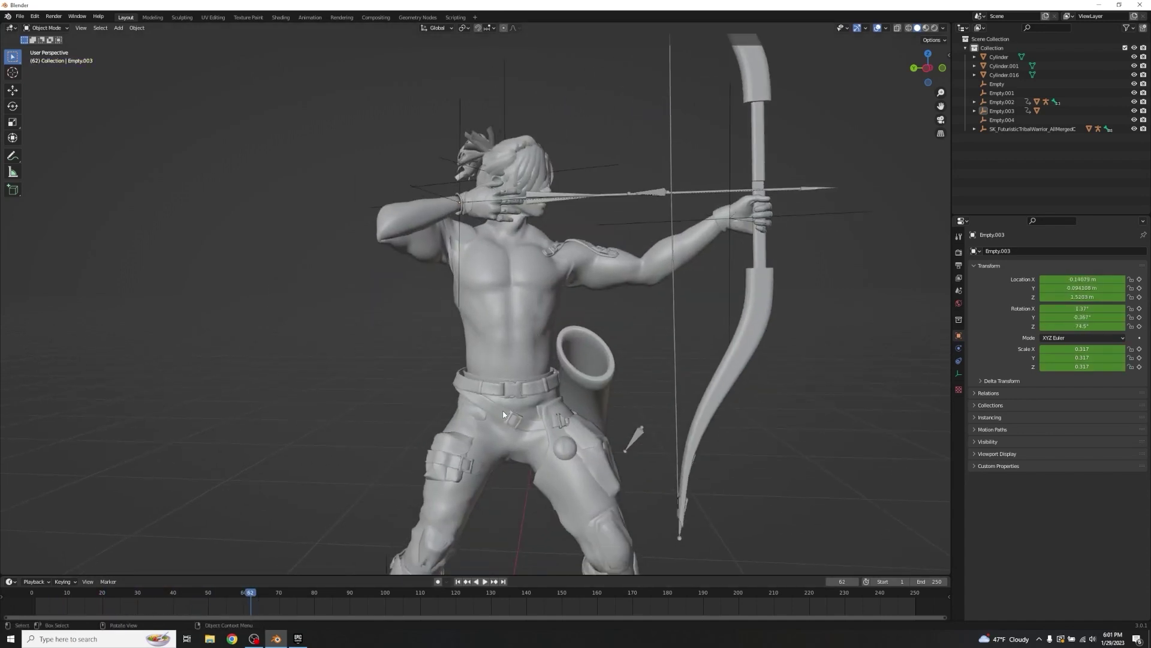
key(alt+h)
- Put the archer's armature in Pose Mode and key its relaxed pose at frame 0
click(510, 413)
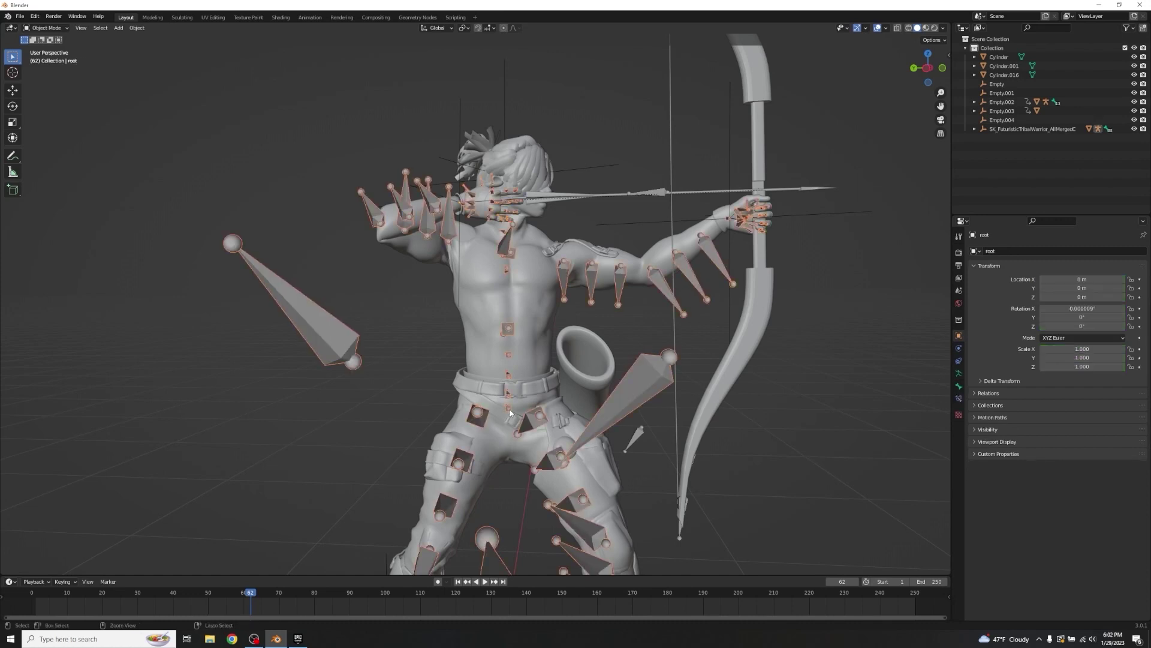
key(ctrl+Tab)
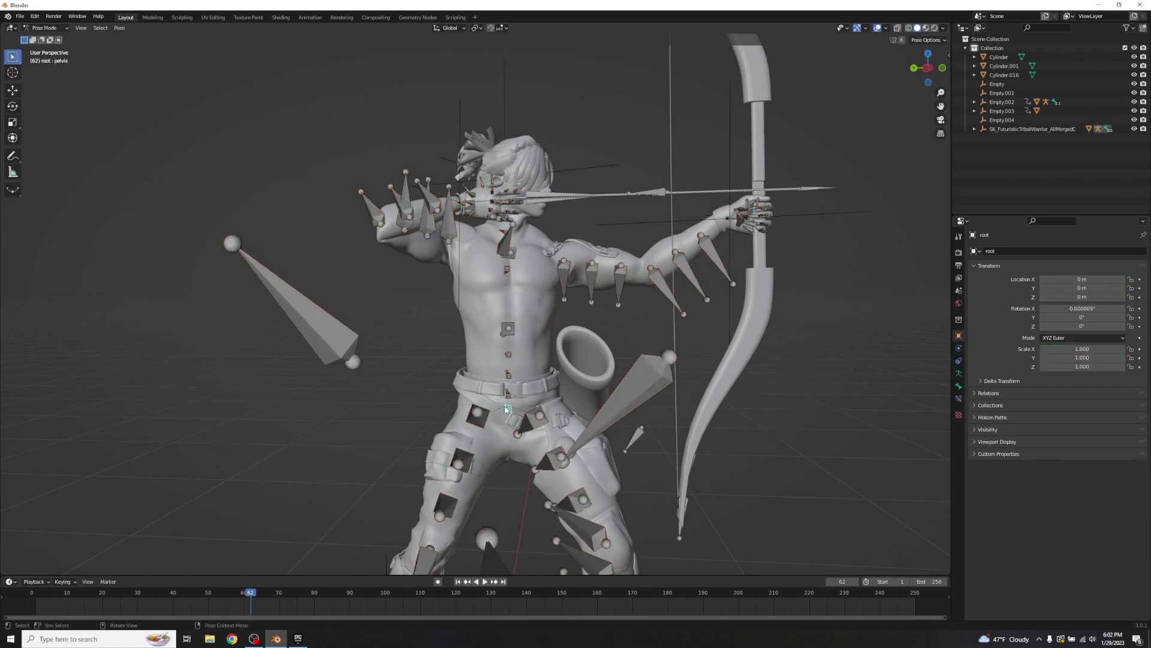
middle_drag(507, 411, 225, 546)
drag(129, 600, 24, 601)
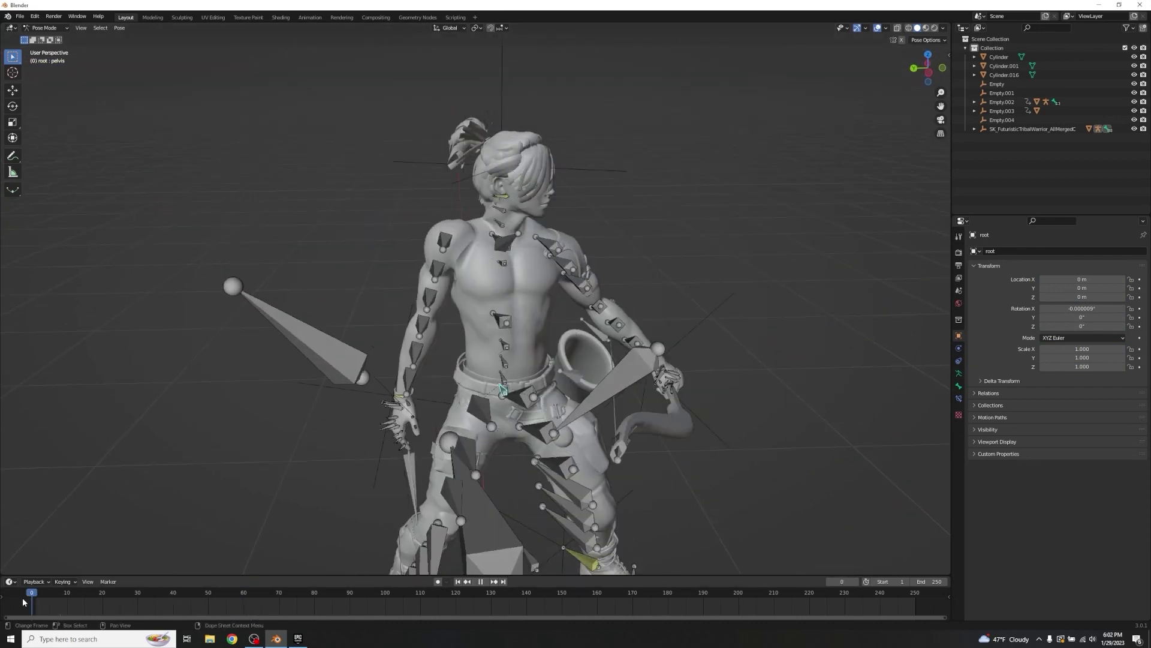
key(i)
click(154, 436)
- At frame 20, rotate the pelvis bone around Z and key the rotated pose
drag(30, 596, 103, 607)
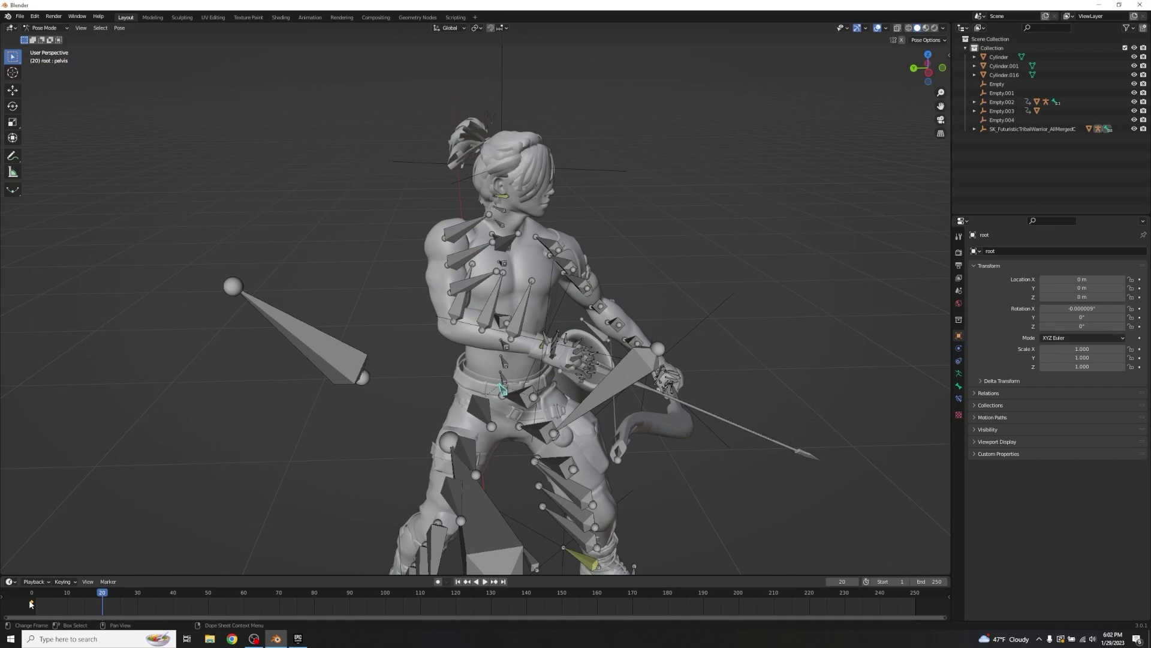
mouse_move(99, 593)
mouse_down()
mouse_move(49, 597)
mouse_move(103, 605)
mouse_up()
key(r)
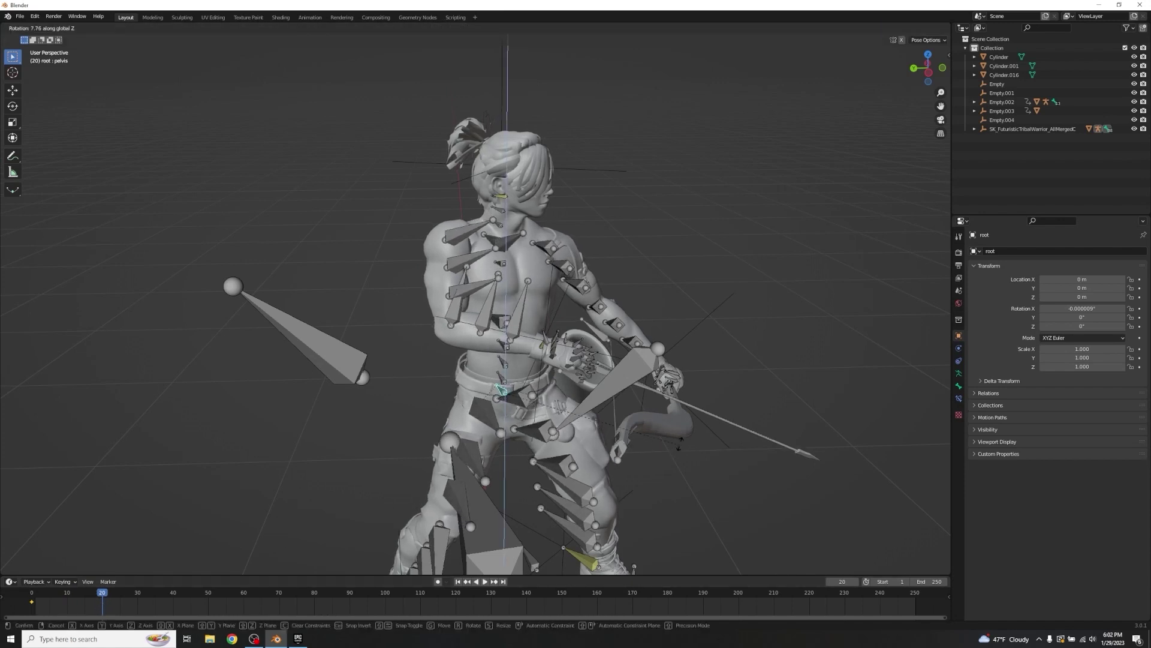
click(688, 439)
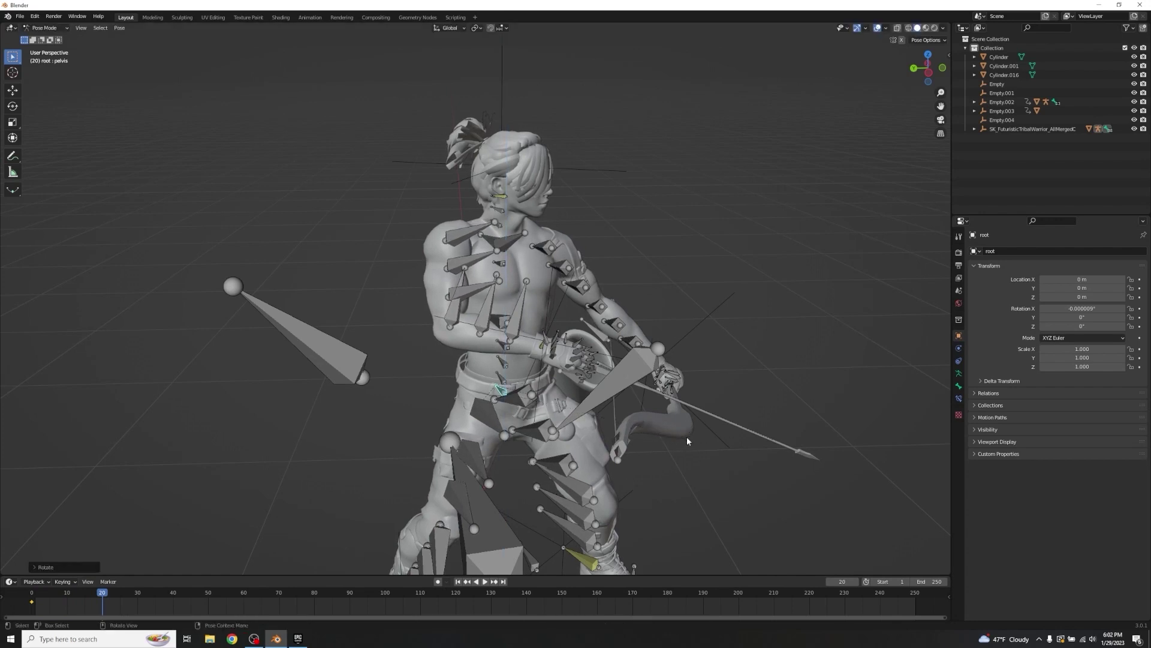
key(i)
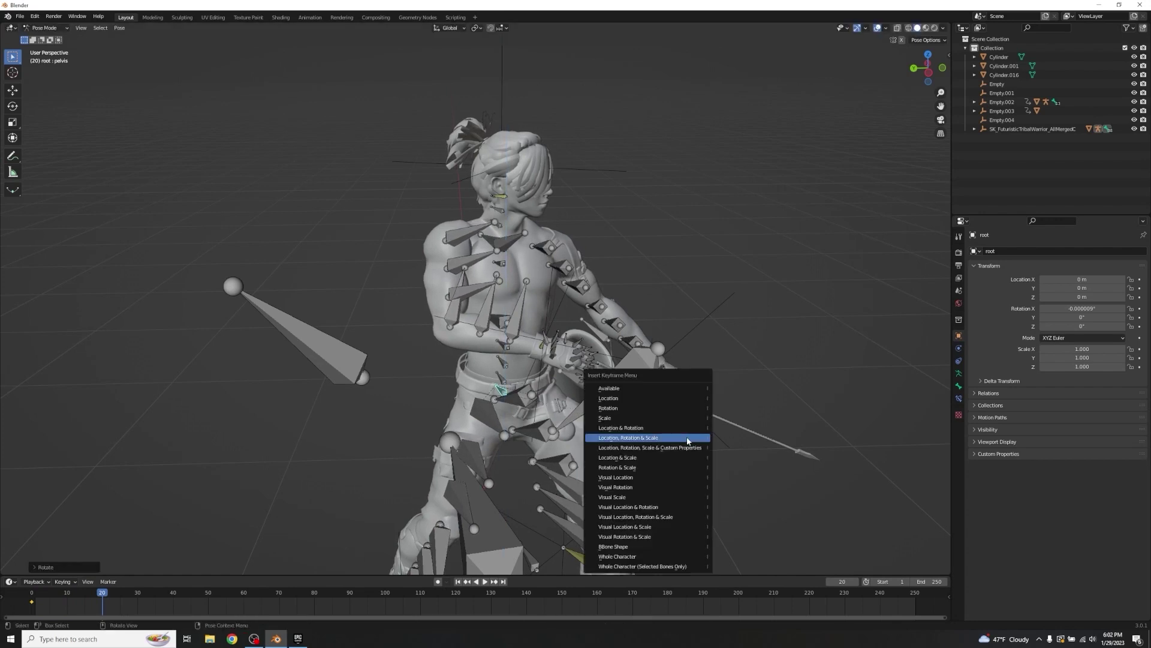
click(687, 439)
drag(102, 595, 34, 598)
- Preview the animation and move the frame-20 pose key to frame 17
key(space)
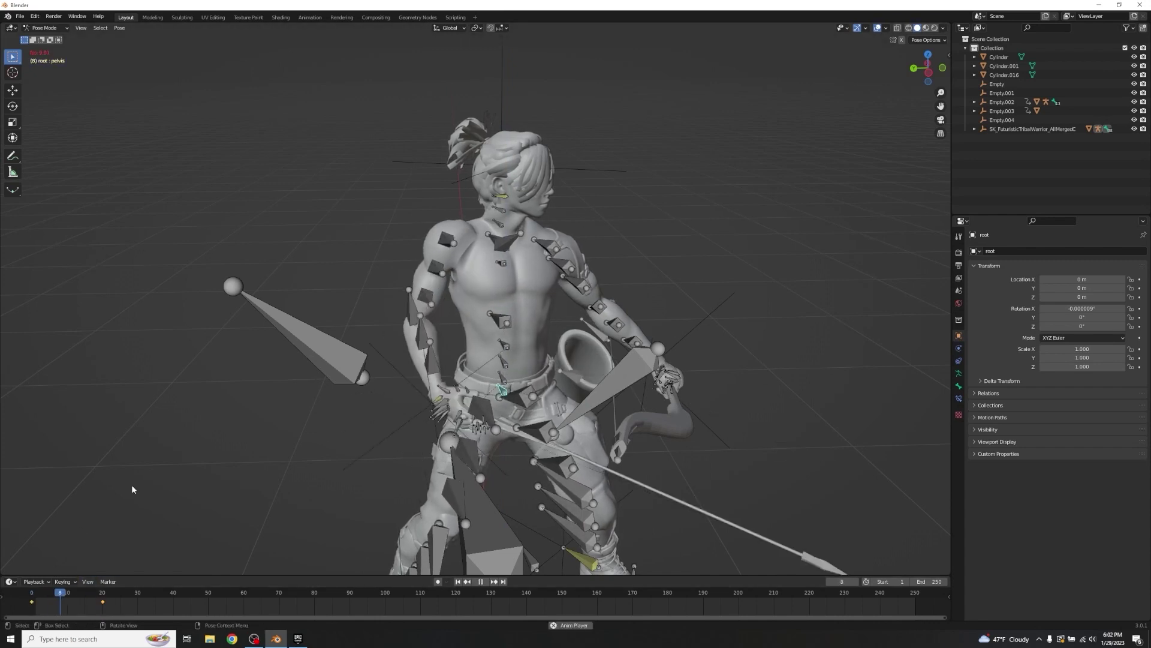
key(space)
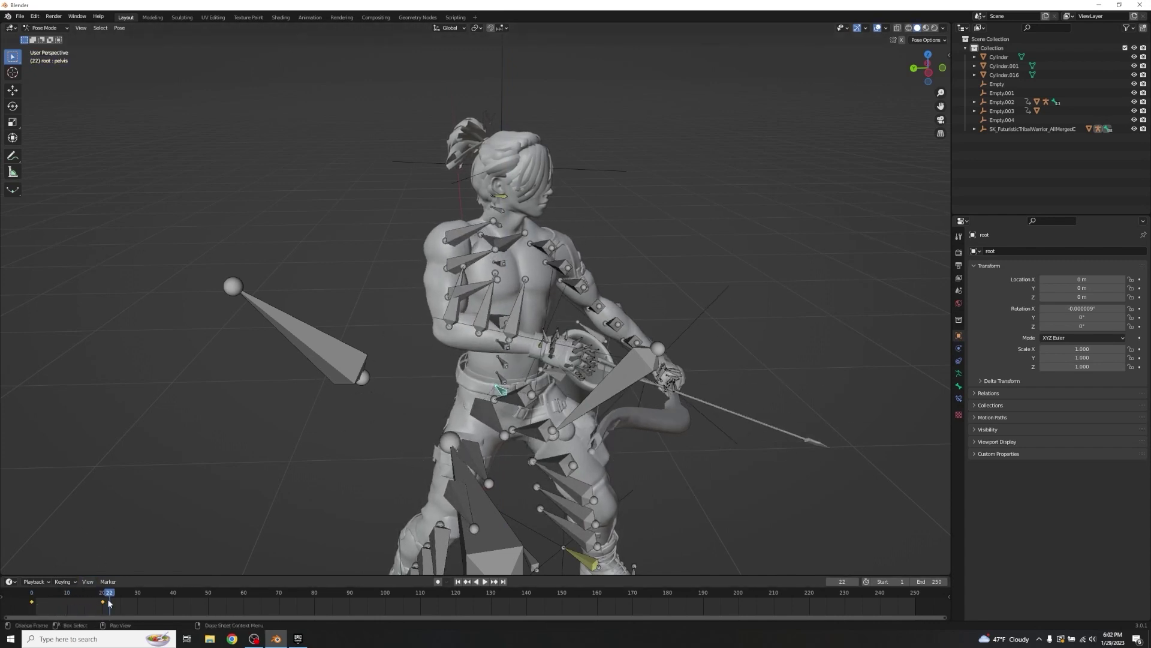
key(space)
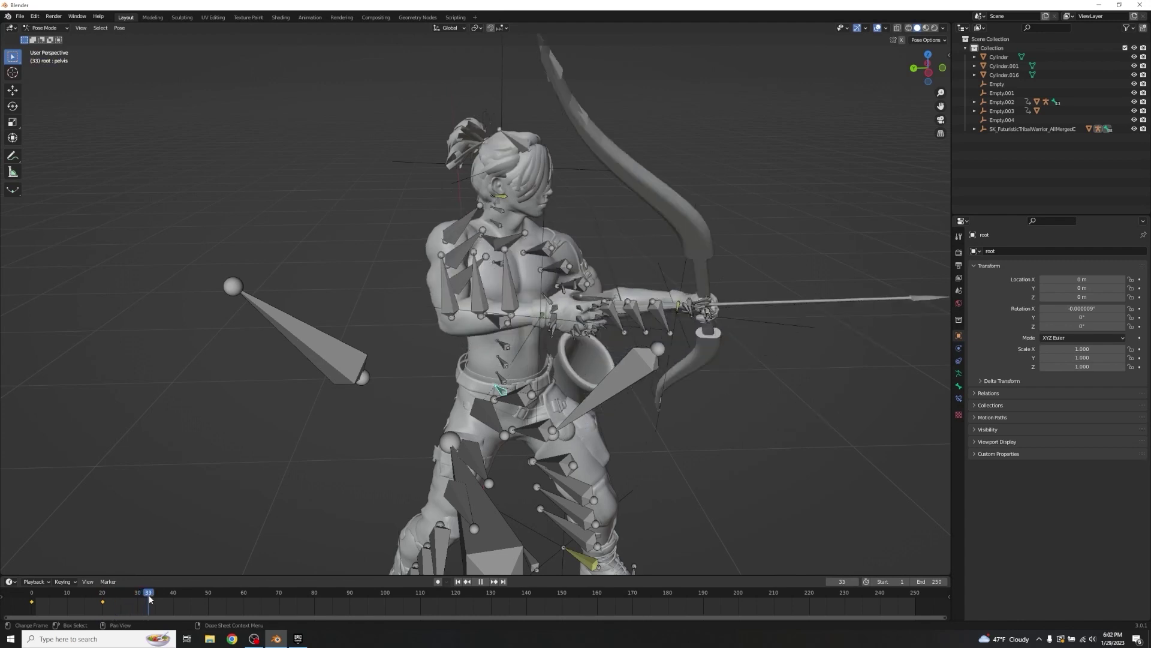
key(space)
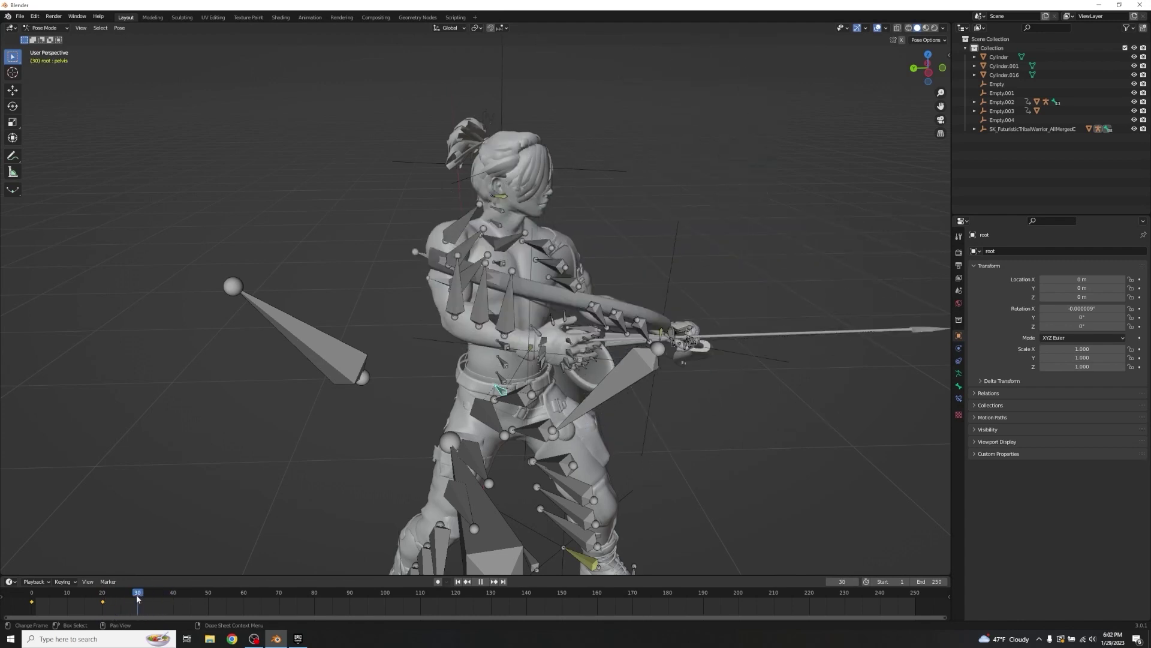
click(93, 601)
- Duplicate the frame-0 key to frame 30 and play back from the first frame
click(33, 603)
key(shift+d)
click(136, 604)
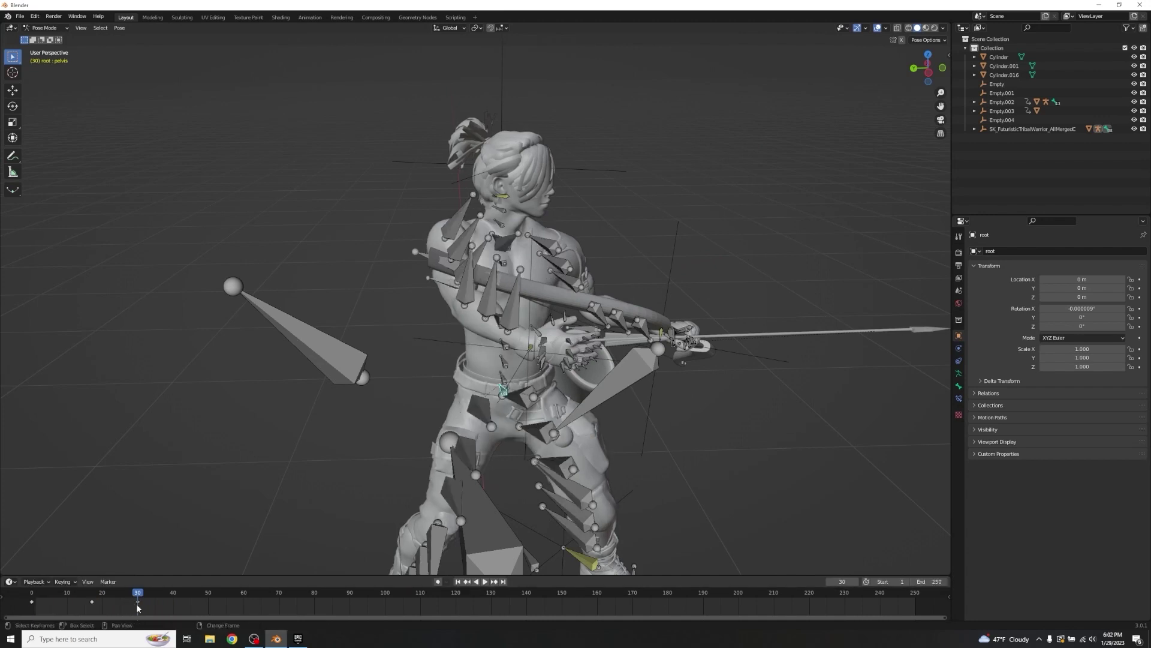
key(shift+Left)
key(space)
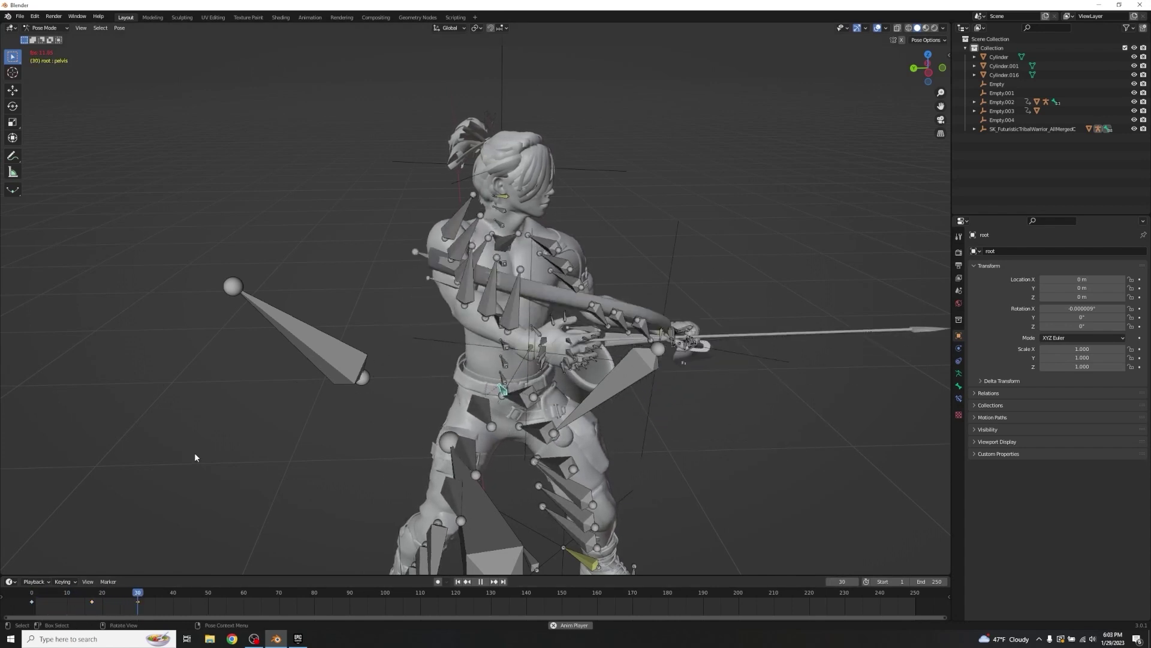
key(space)
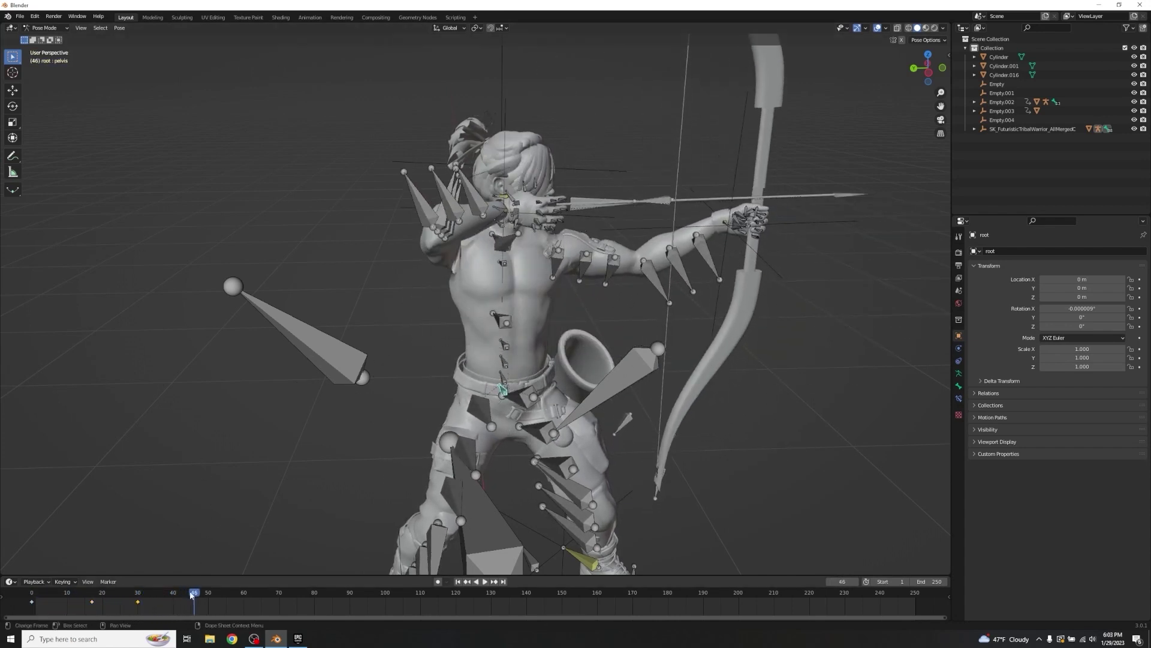
- Shift the hold keys to frame 40, then key the pelvis turned about -21° around Z at frame 50
drag(151, 594, 174, 595)
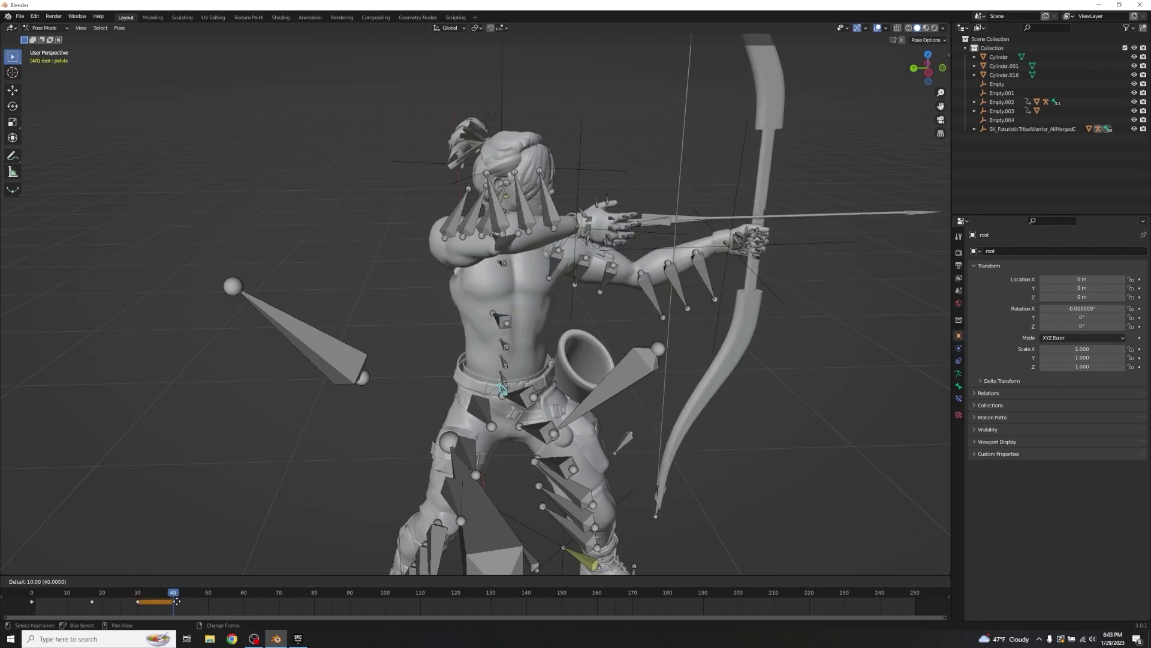
click(173, 602)
drag(174, 593, 209, 598)
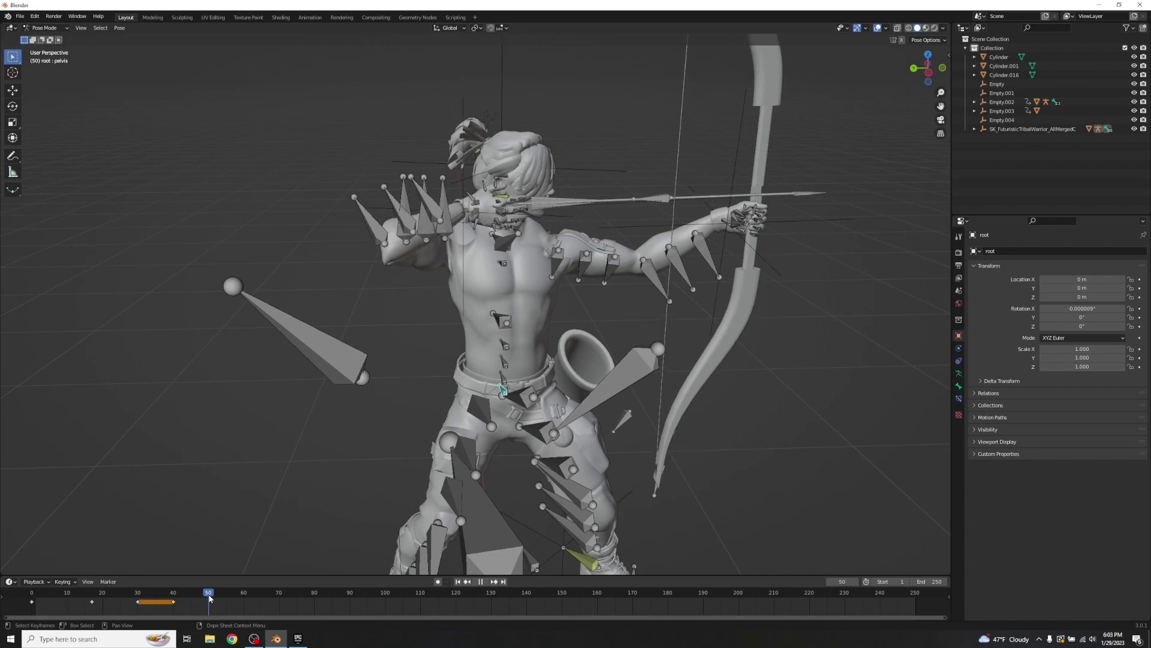
key(r)
key(z)
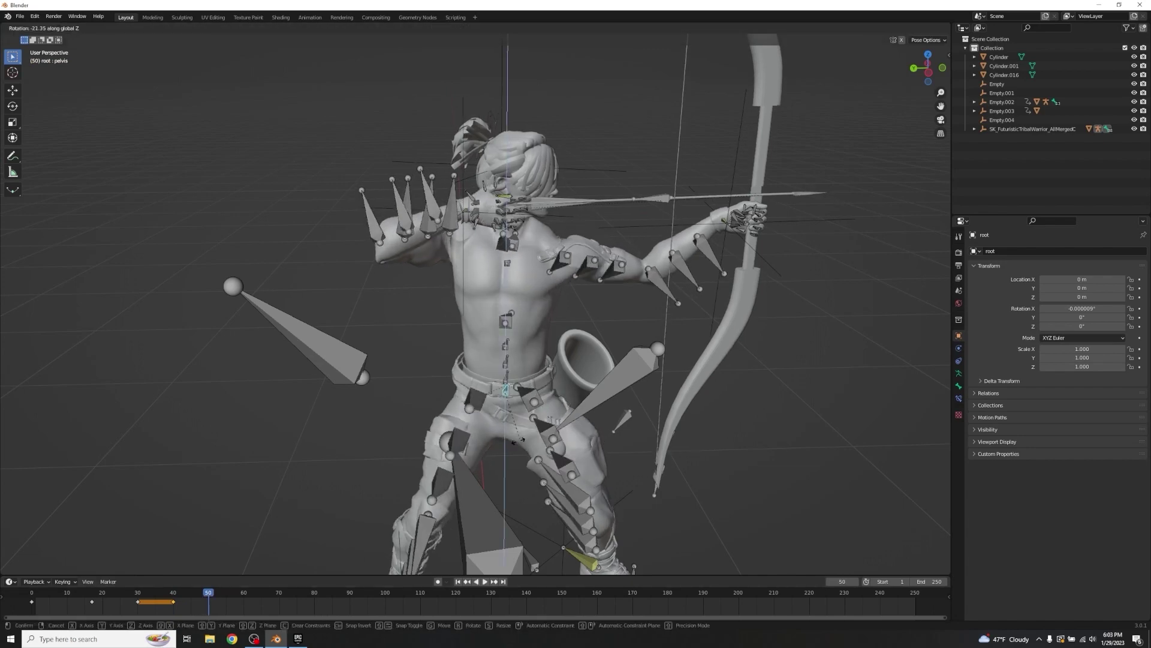
click(530, 438)
middle_drag(530, 438, 322, 461)
key(i)
click(262, 458)
drag(206, 598, 31, 597)
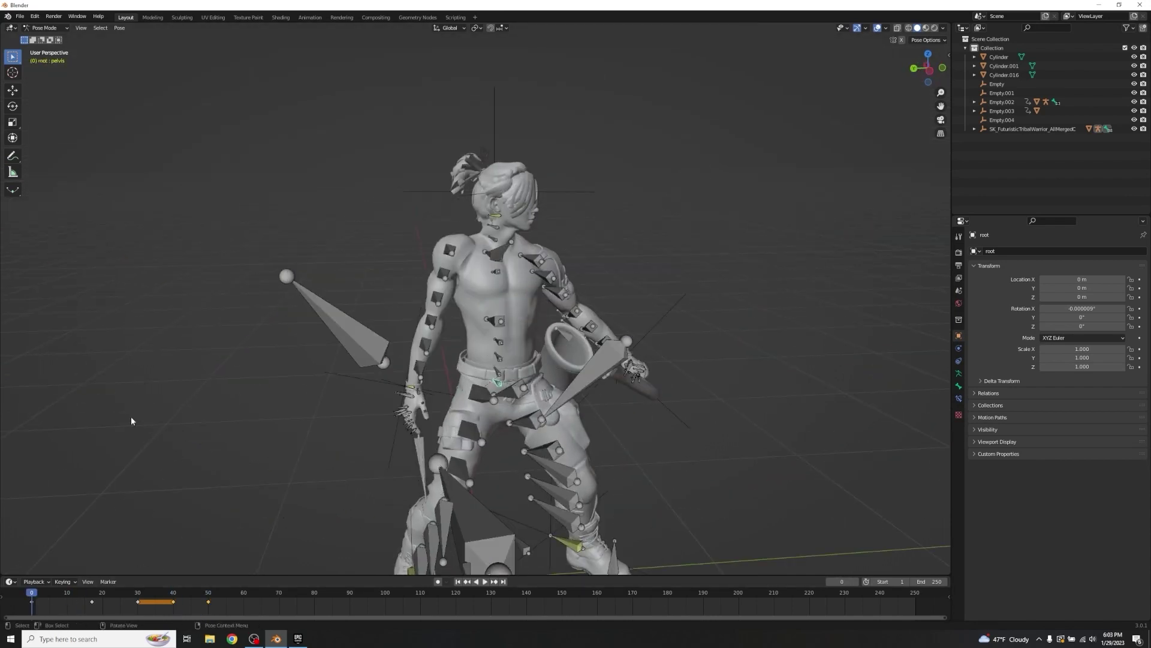
- Return the armature to Pose Mode and rotate the right clavicle bone
scroll(599, 390, down, 6)
key(ctrl+Tab)
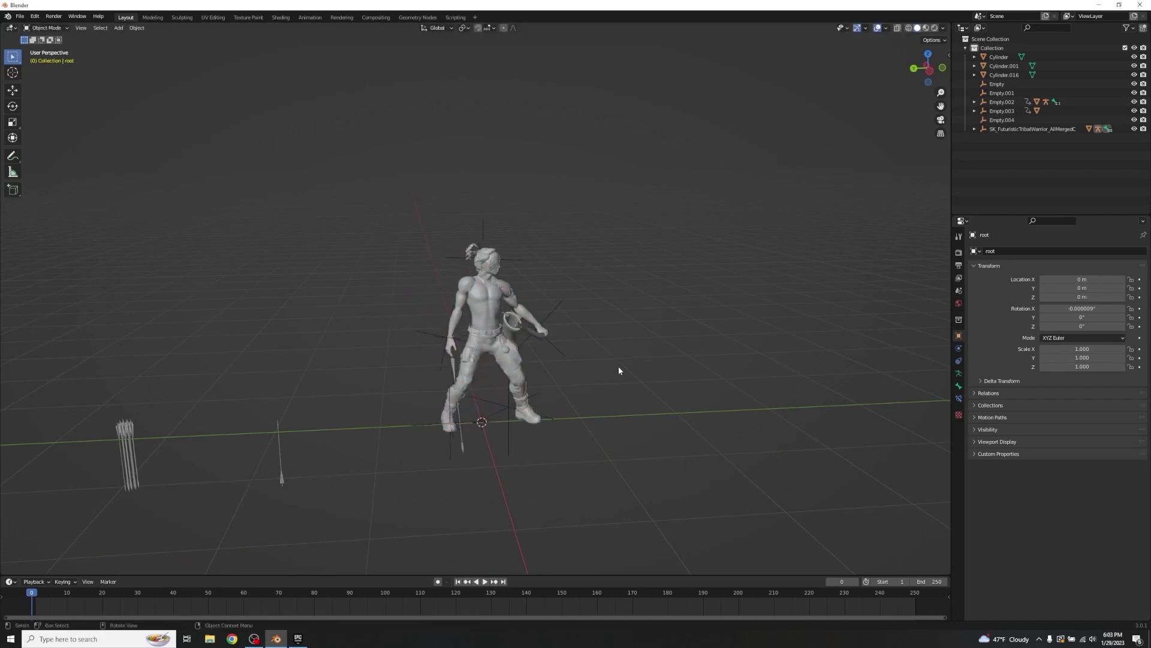
scroll(613, 357, up, 6)
key(ctrl+Tab)
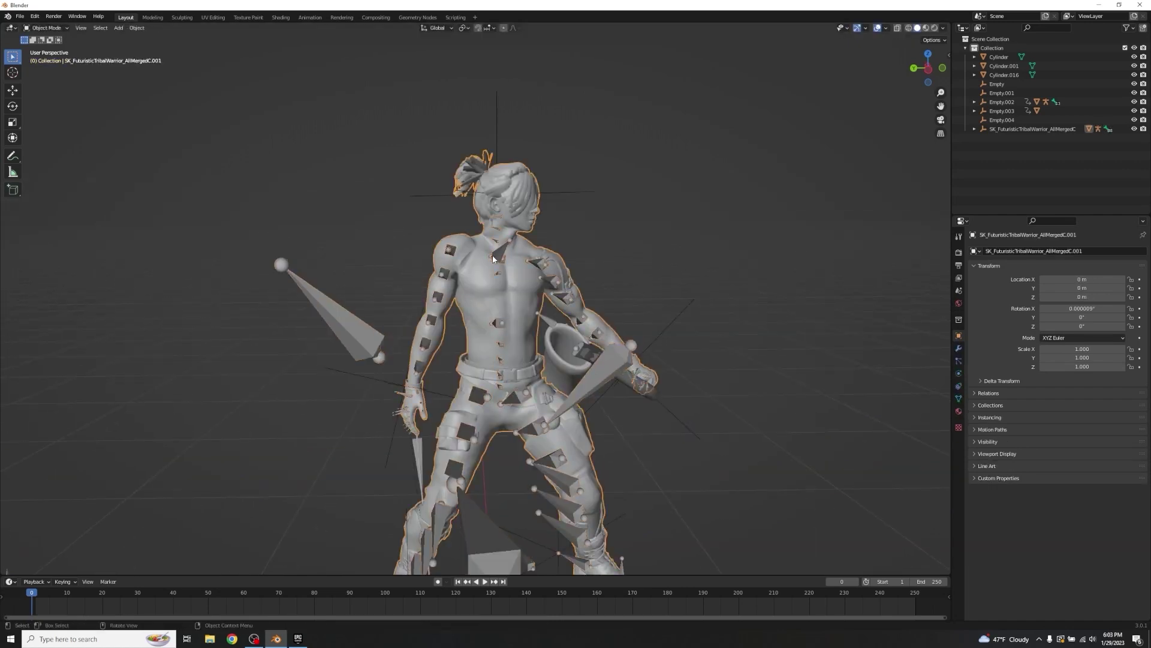
scroll(504, 272, up, 3)
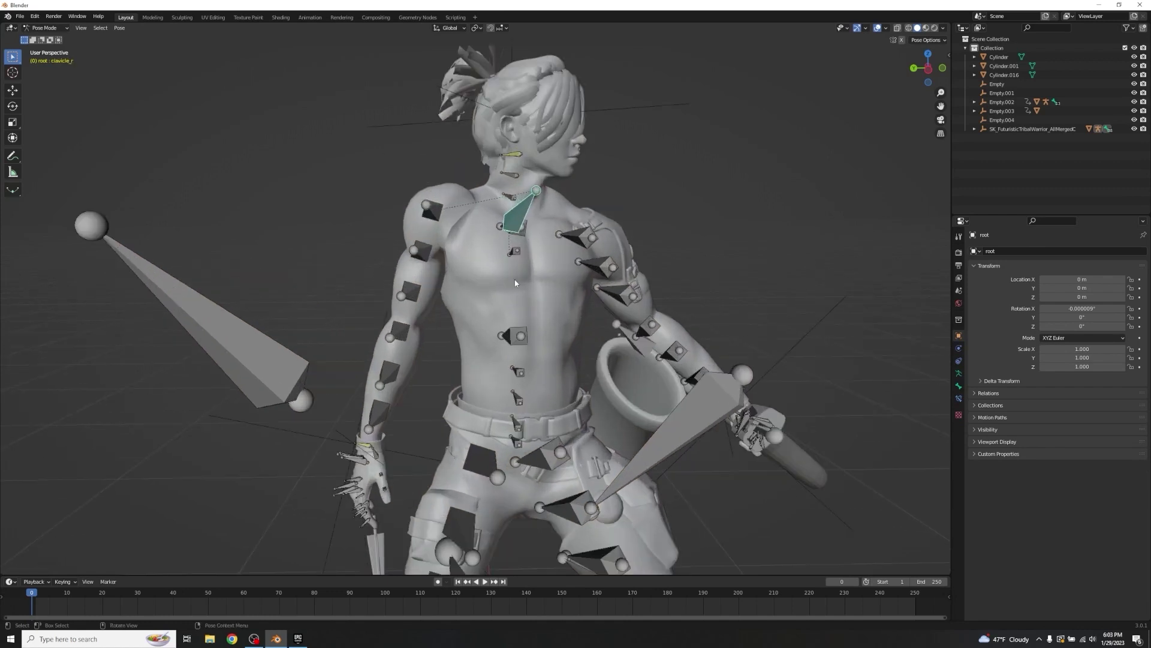
middle_drag(498, 341, 591, 282)
key(r)
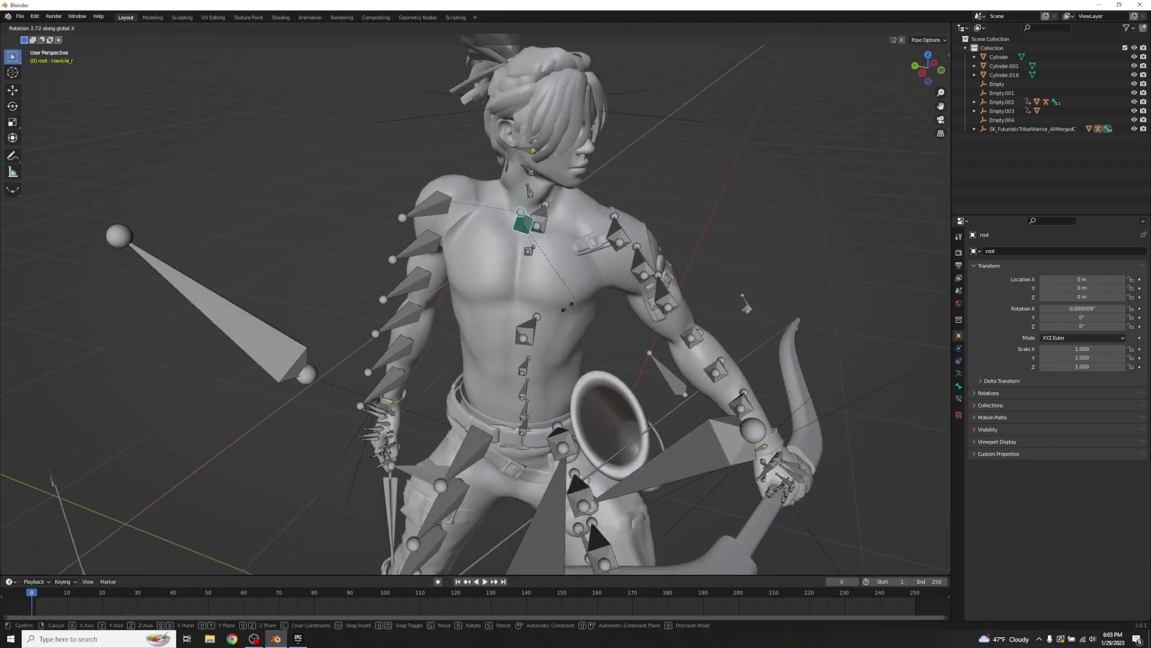
click(552, 311)
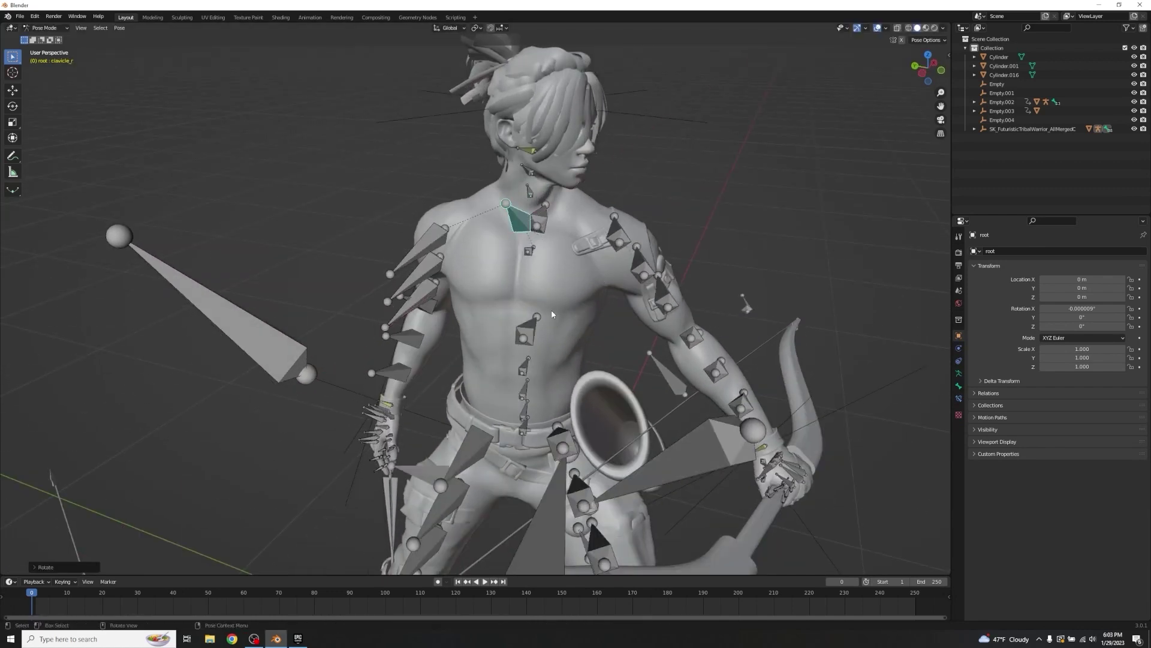
- Undo the rotation, key the clavicle's original location, rotation and scale, and move that key to frame 30
key(i)
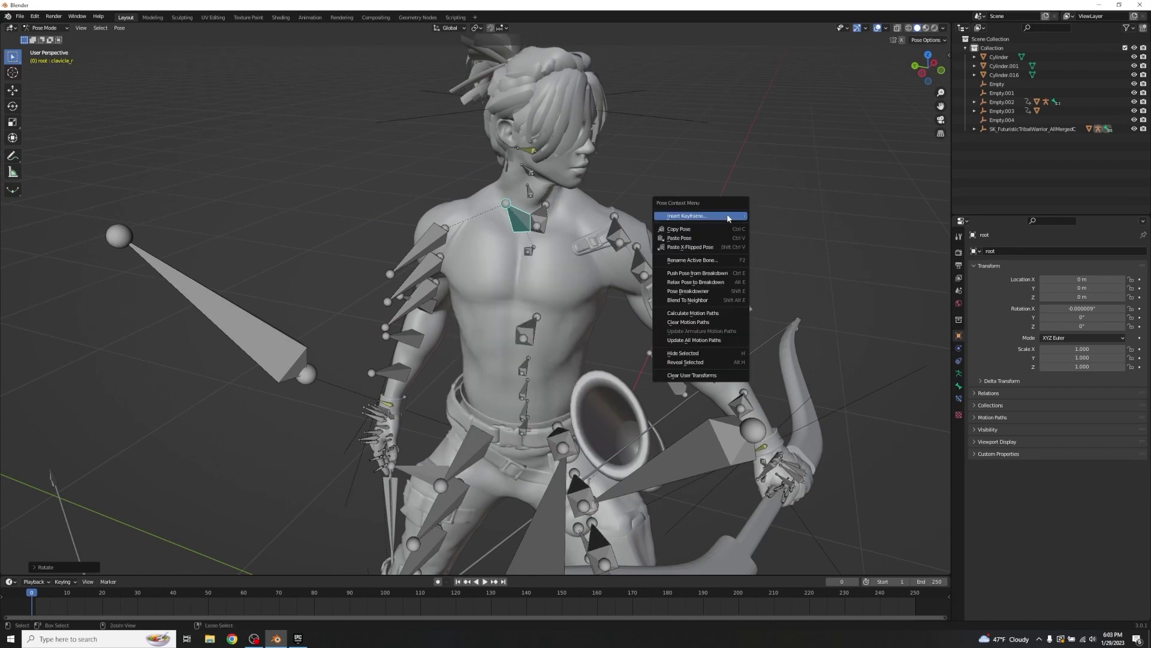
key(ctrl+z)
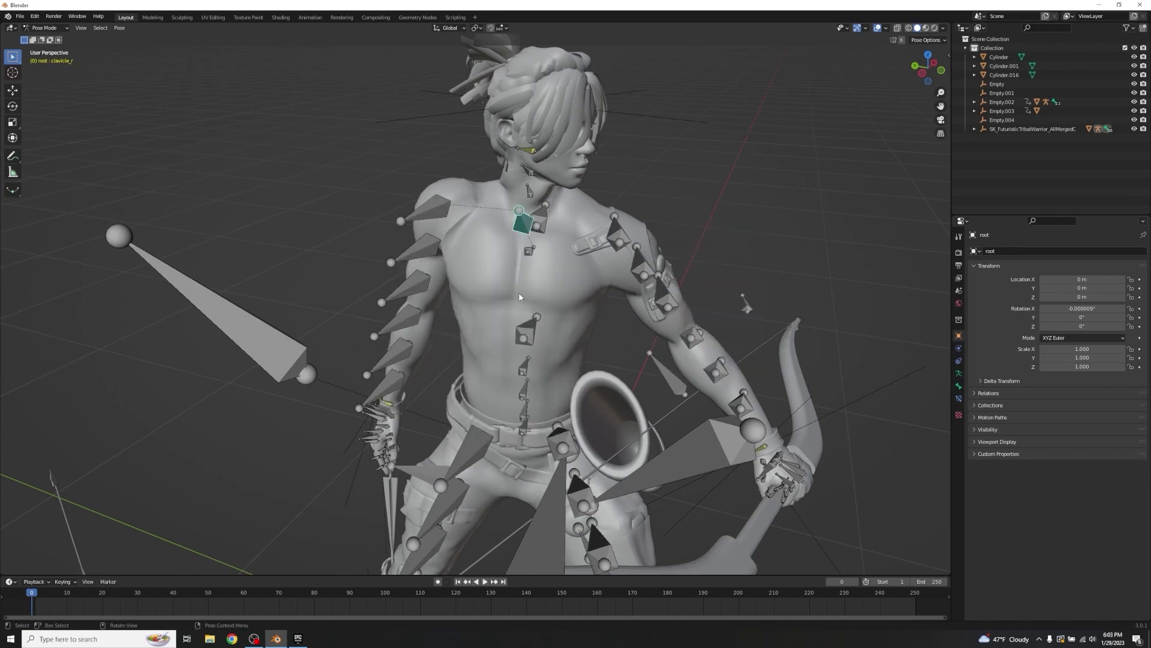
middle_drag(522, 287, 535, 286)
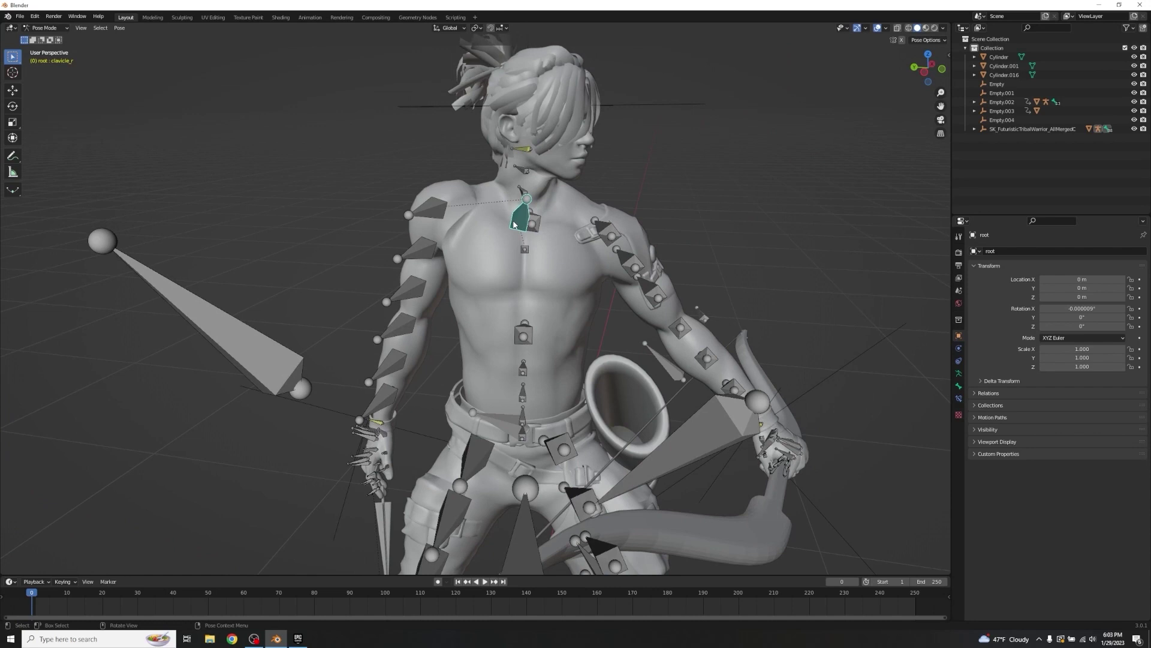
key(i)
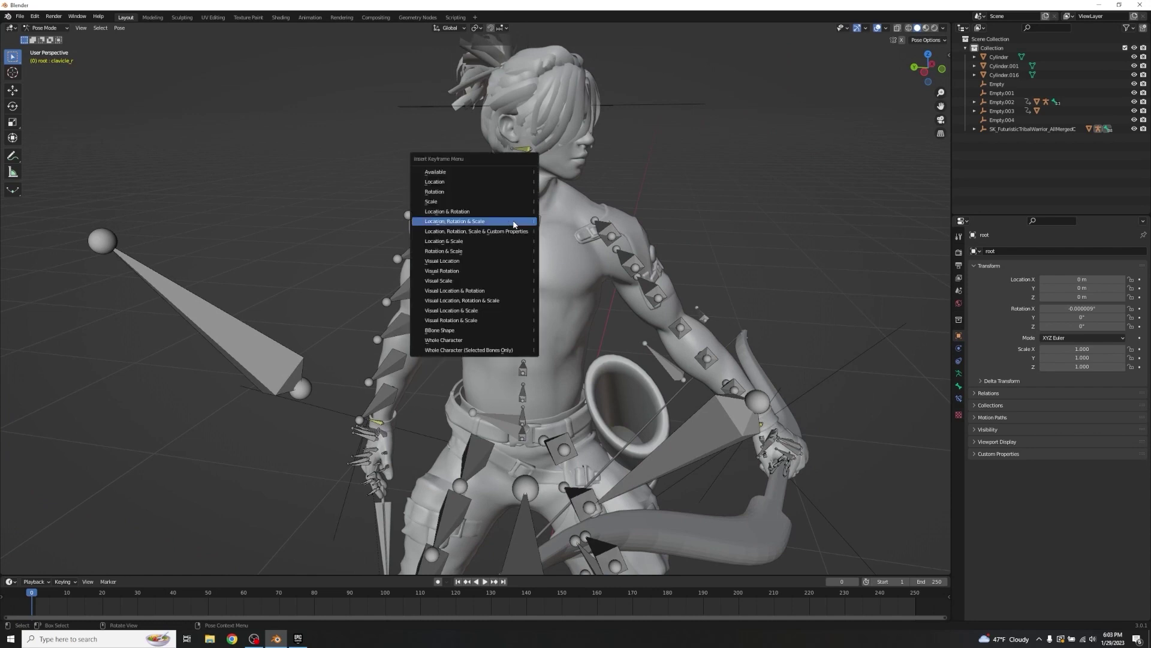
click(514, 222)
drag(32, 604, 139, 603)
key(r)
- Rotate the right clavicle about X (about -14.7°) and Y, and key it at frame 0
key(y)
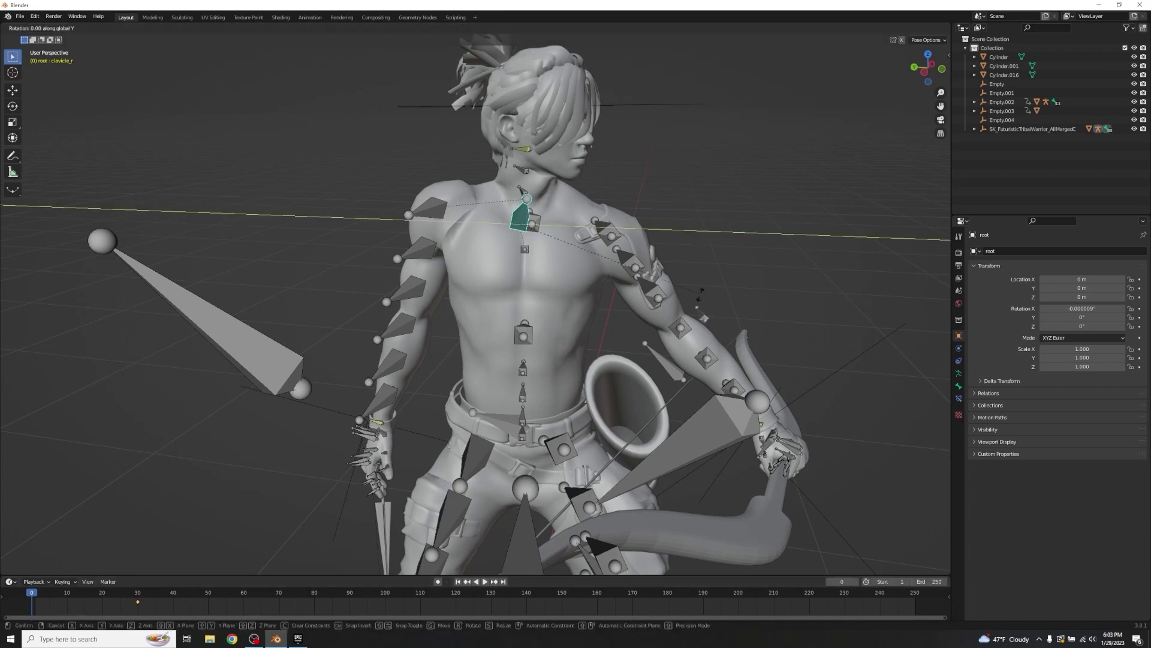
key(x)
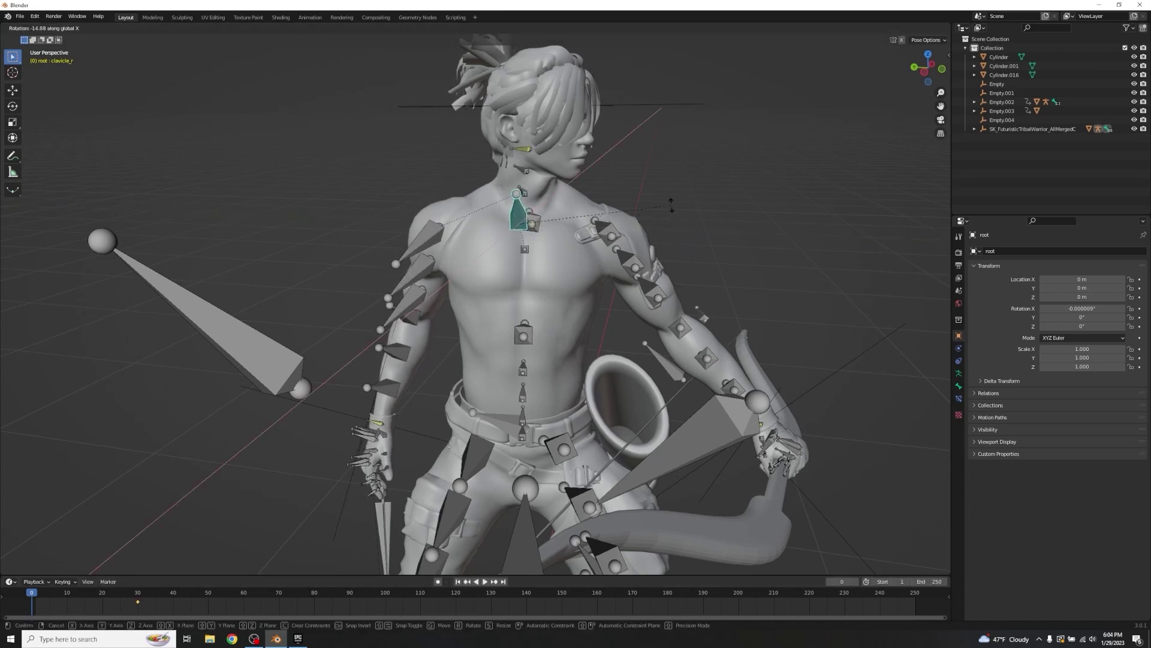
click(658, 191)
middle_drag(659, 194, 758, 191)
key(r)
key(y)
click(748, 318)
middle_drag(749, 317, 647, 264)
key(i)
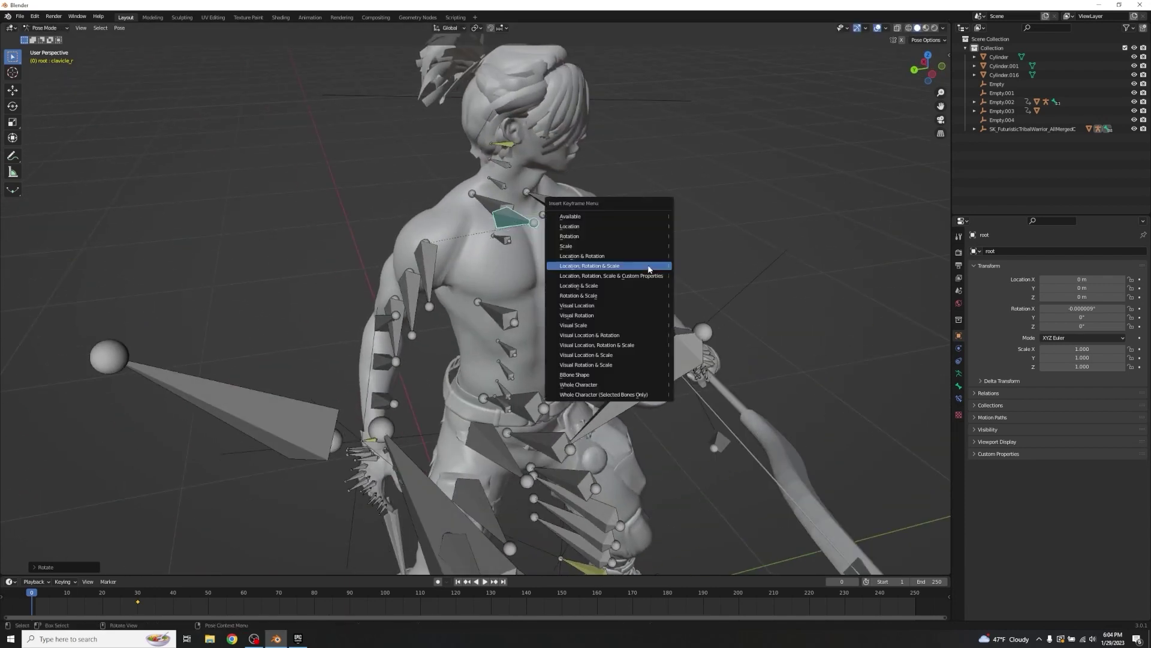
click(648, 269)
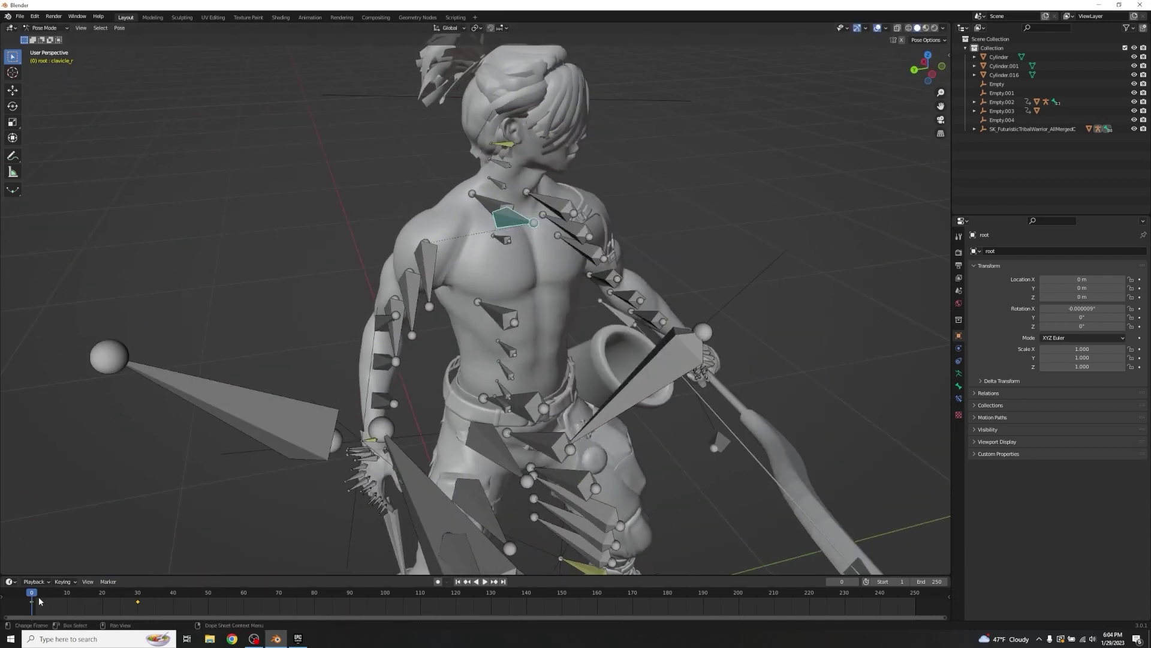
- Move the clavicle's frame-0 key to frame 20 and play to check the timing
drag(36, 593, 104, 592)
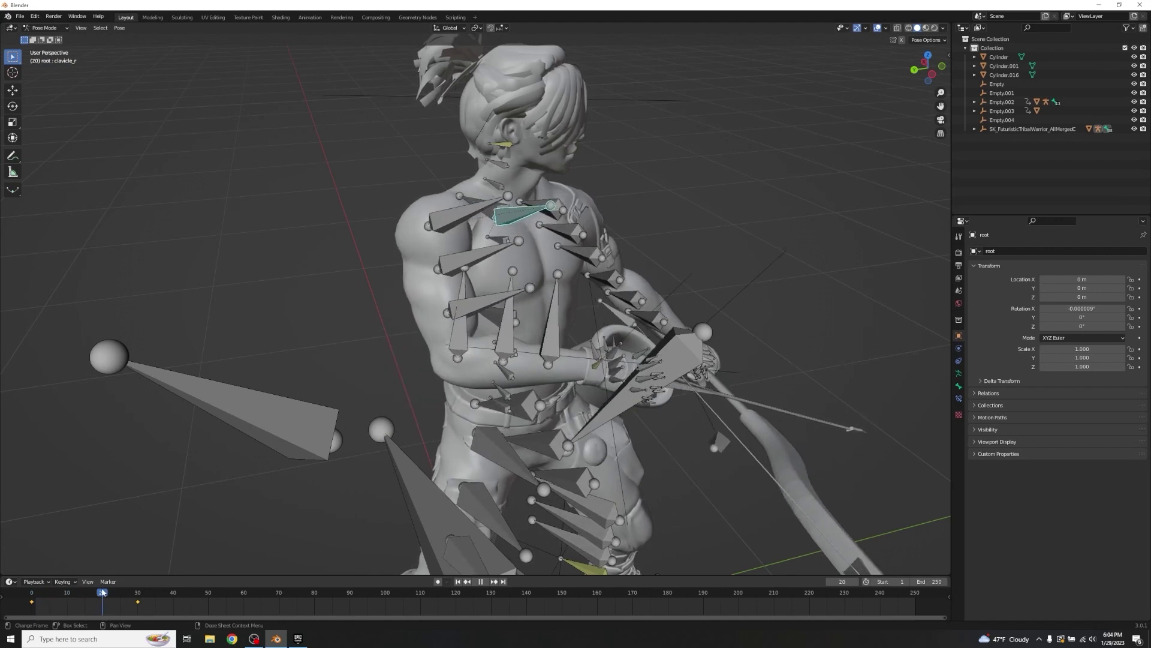
drag(33, 604, 103, 603)
key(space)
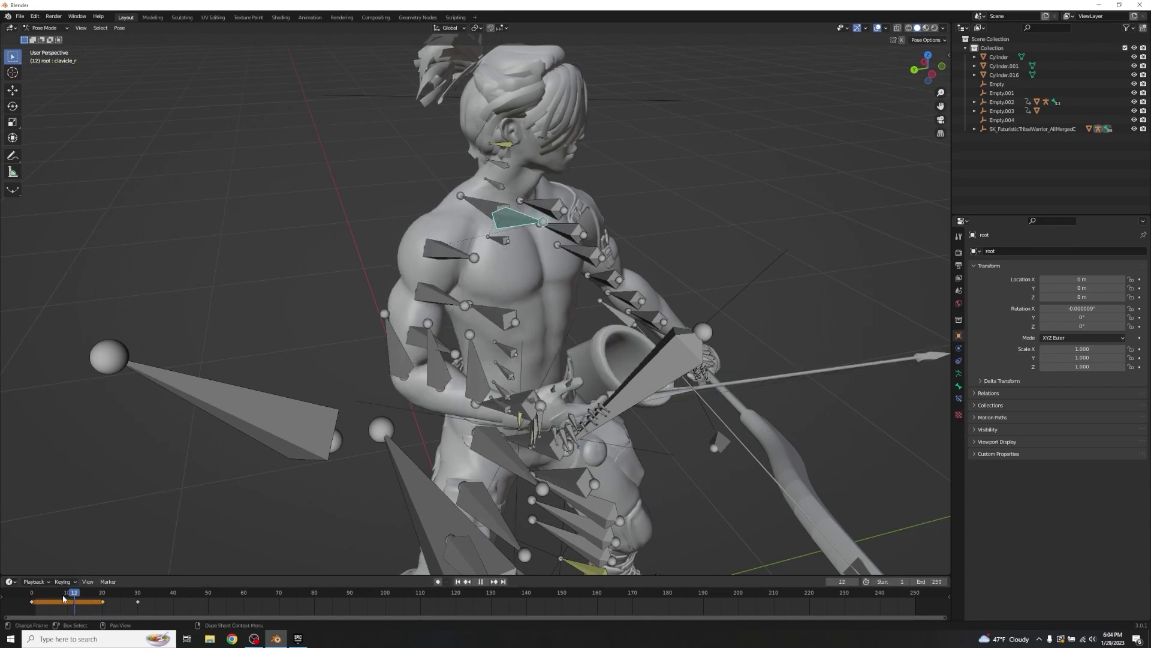
drag(197, 603, 177, 603)
- Move the clavicle keys from frame 30 to 50 and from 20 to 40, then play
click(138, 602)
key(g)
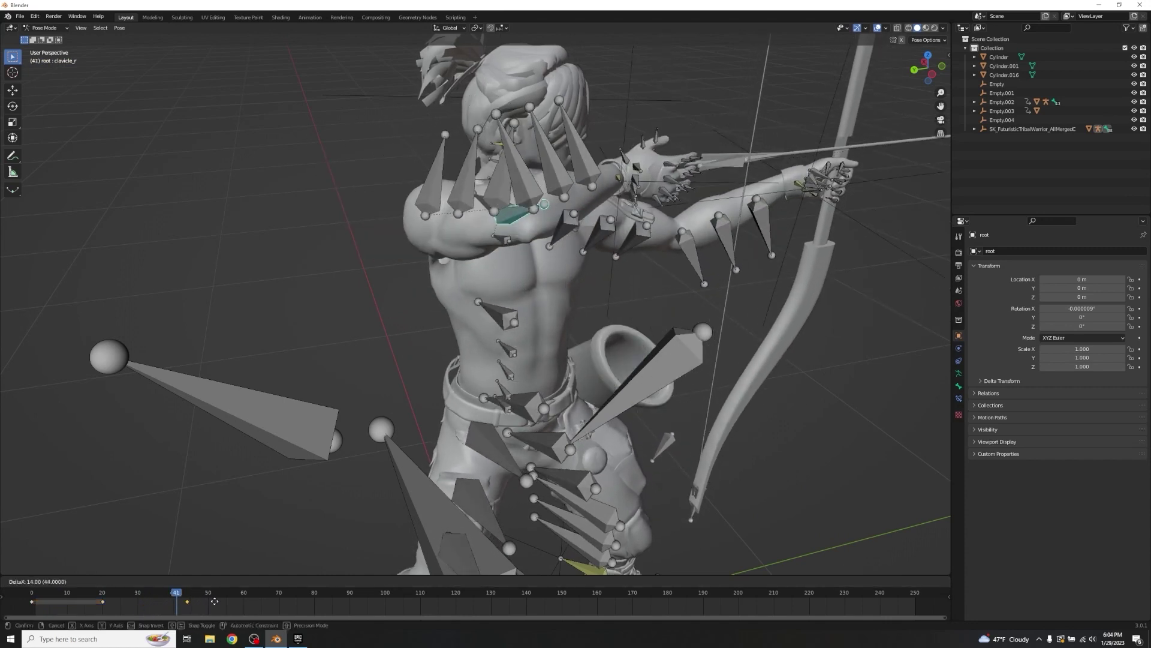
click(208, 601)
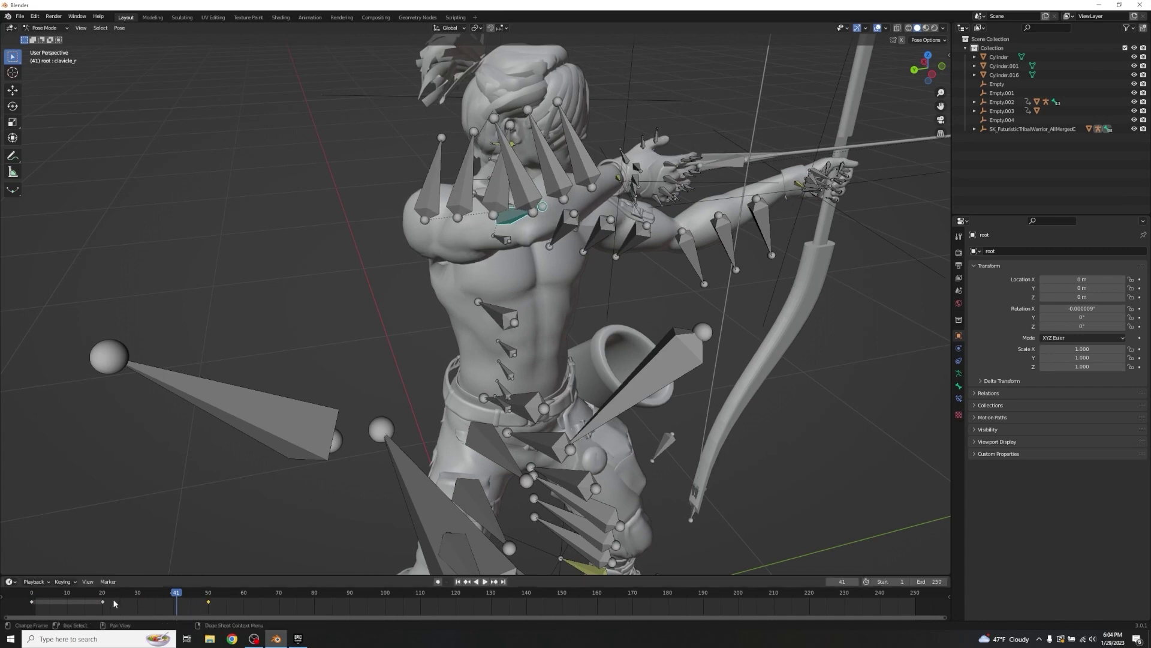
click(103, 602)
key(g)
click(175, 602)
key(space)
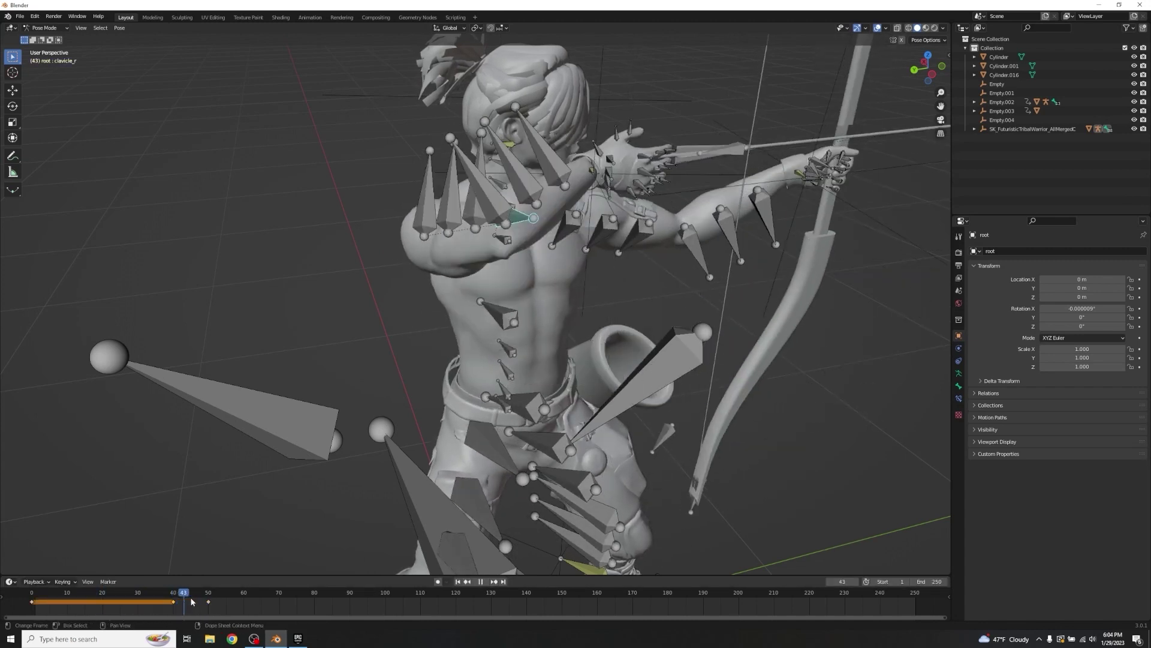
key(space)
- From a side view, replay the animation from frame 0 and deselect the clavicle bone
middle_drag(365, 477, 206, 402)
middle_drag(680, 367, 527, 360)
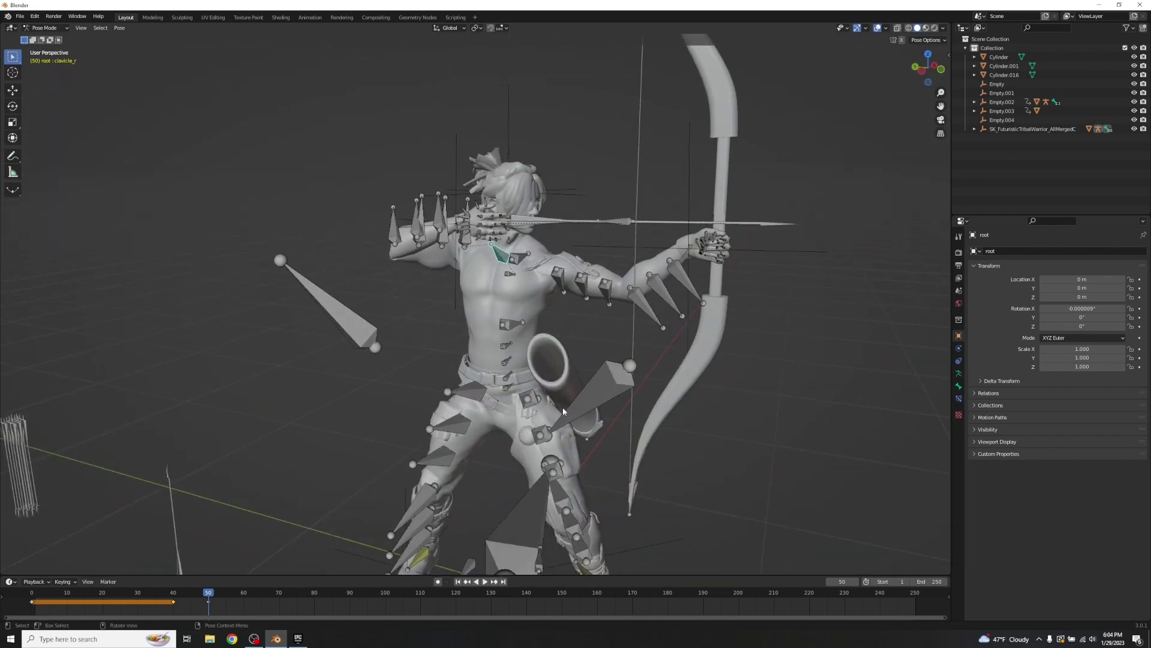
drag(209, 593, 30, 596)
key(space)
click(791, 416)
scroll(794, 425, down, 3)
- Change the scene frame rate in Output Properties from 24 to 30 fps
middle_drag(794, 427, 795, 424)
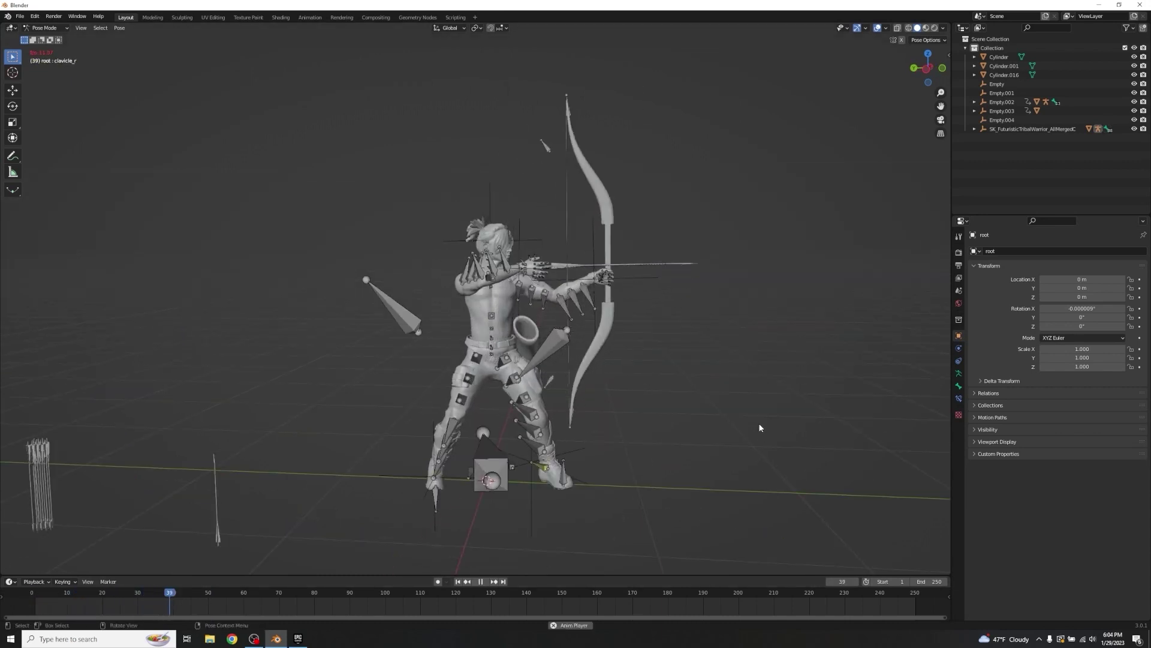
key(space)
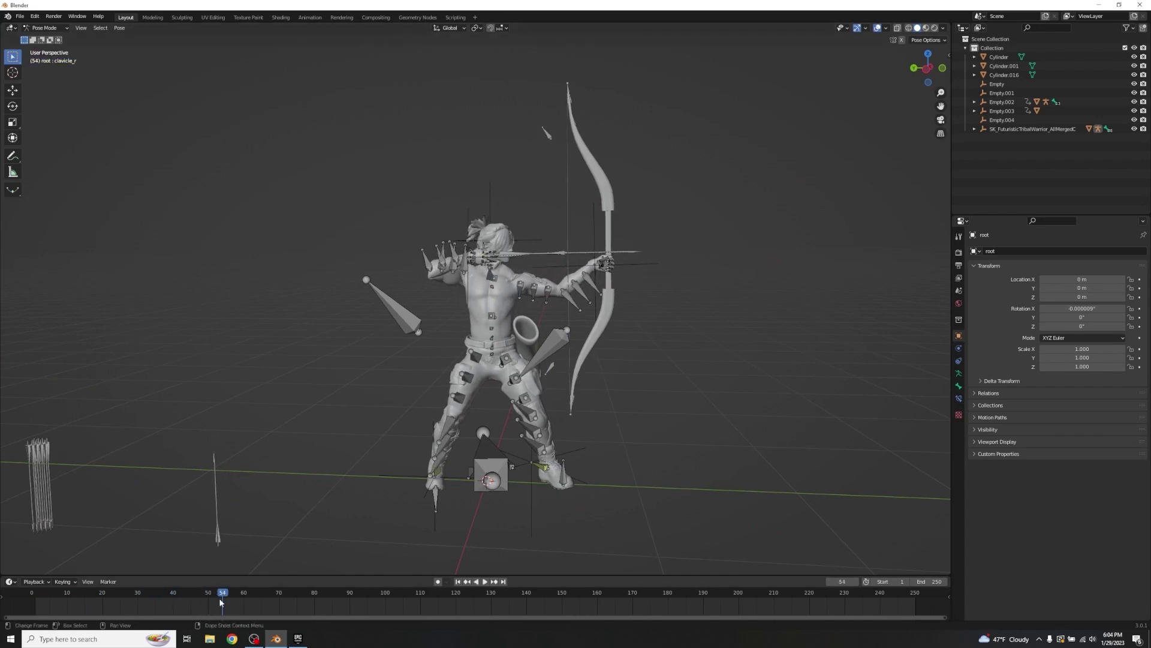
scroll(620, 287, up, 2)
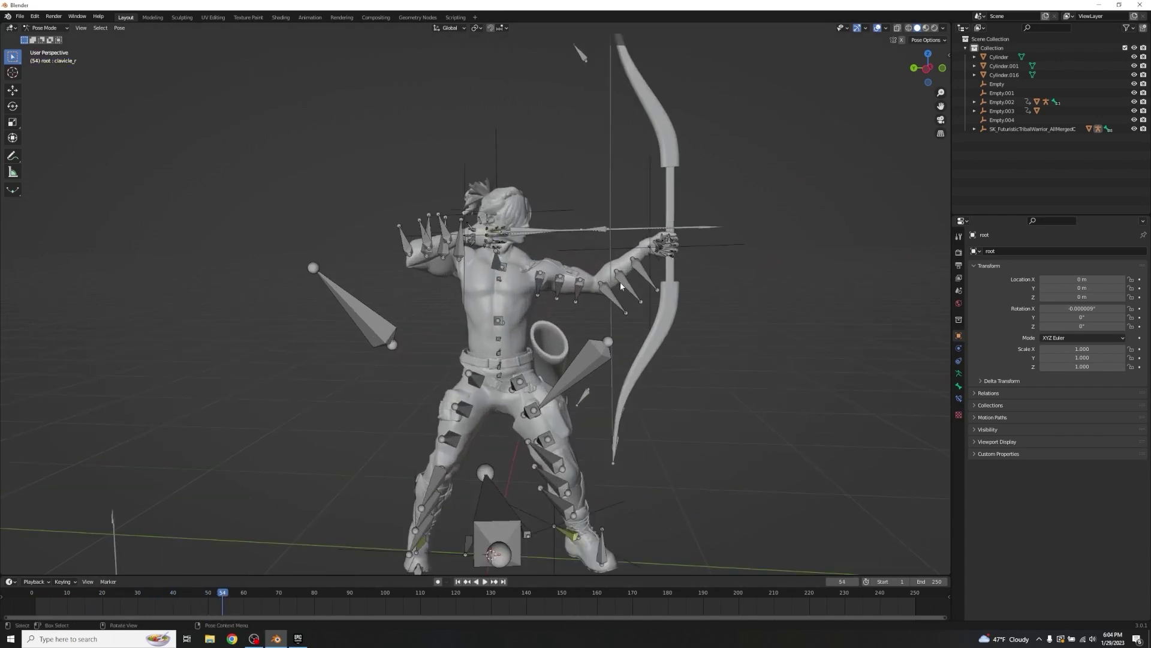
click(958, 252)
click(958, 266)
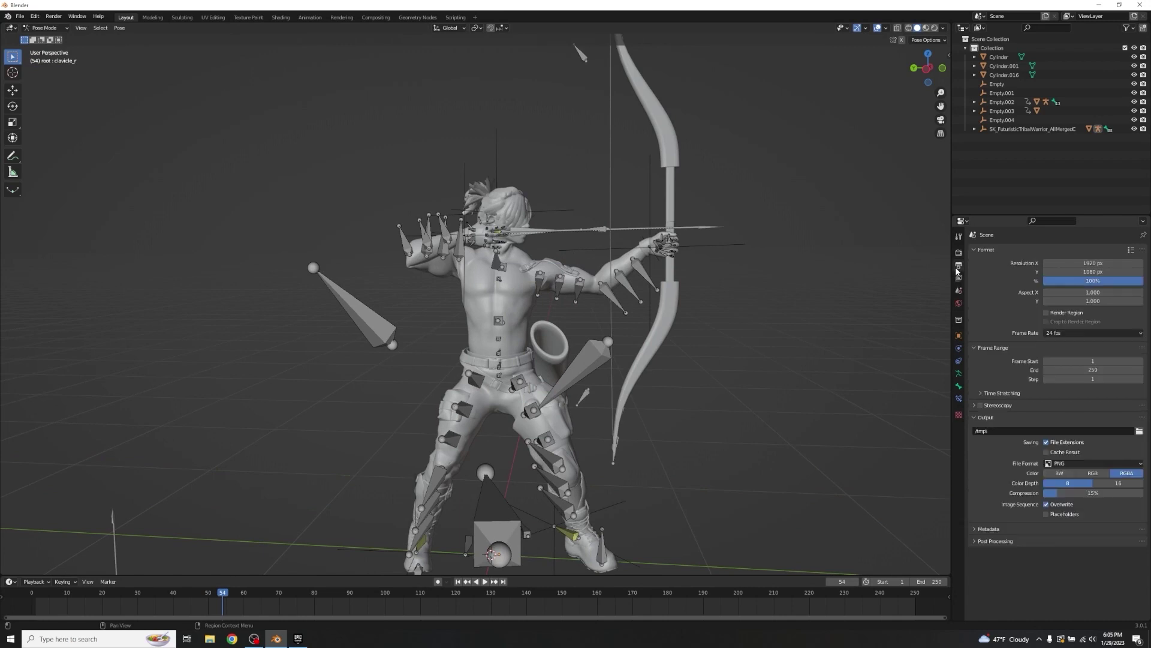
click(1091, 333)
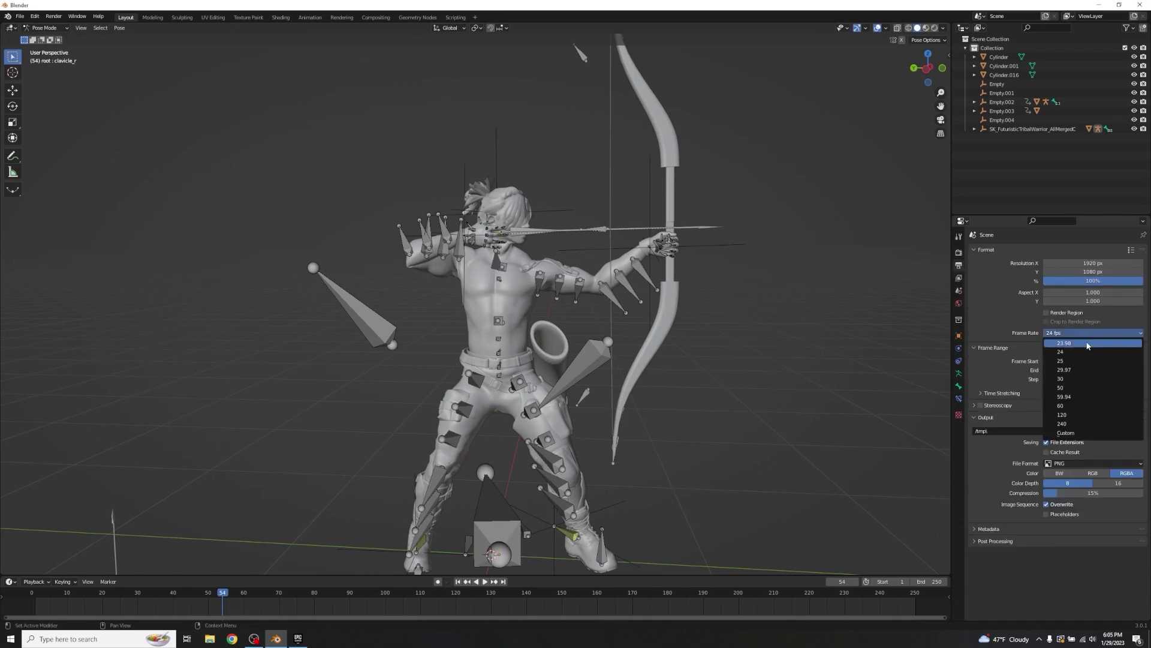
click(1076, 378)
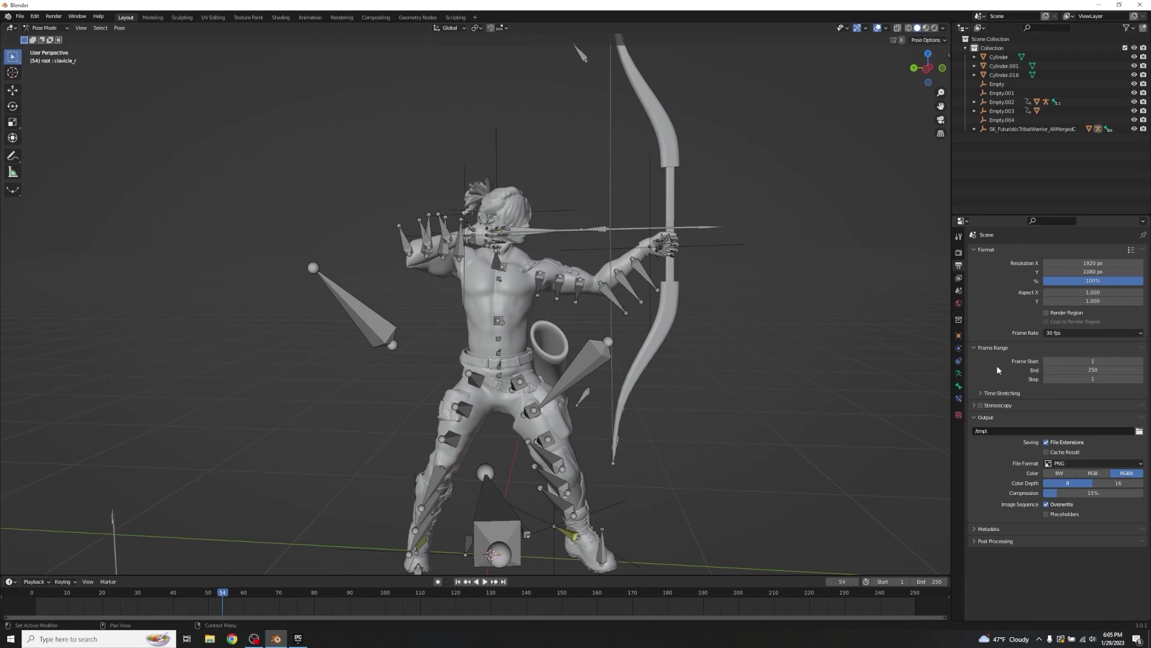
click(1077, 333)
- Replay the animation from frame 0 at 30 fps, stopping at frame 53
drag(221, 593, 30, 589)
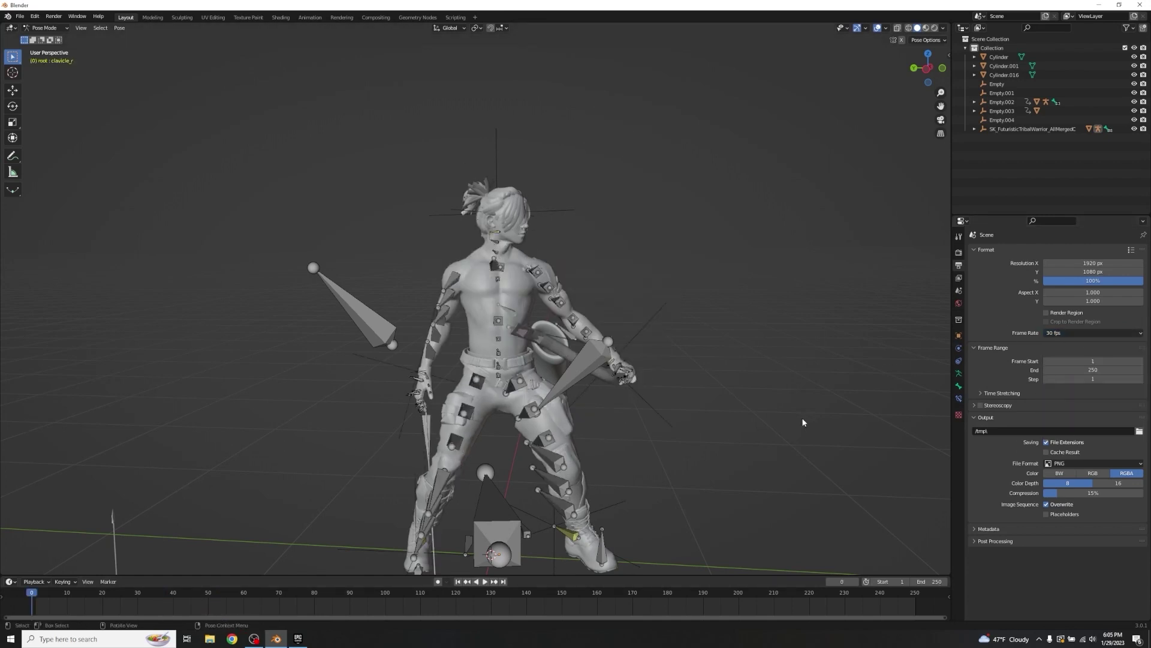
key(space)
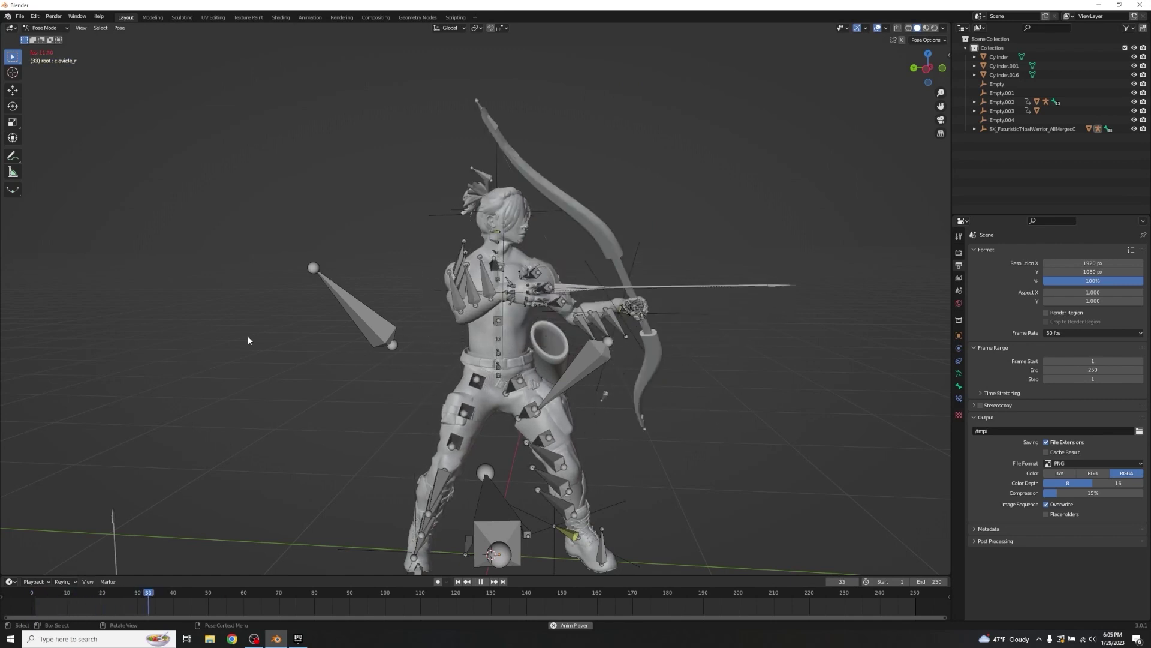
key(space)
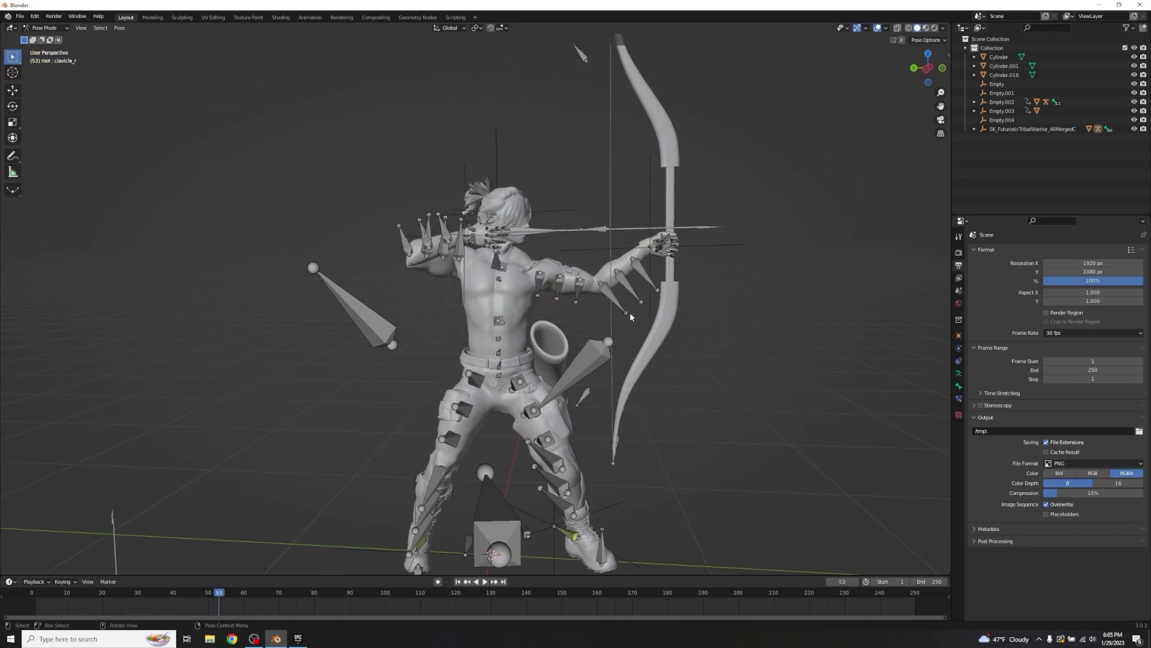
scroll(638, 318, up, 2)
mouse_move(647, 320)
middle_down()
mouse_move(562, 336)
mouse_move(652, 324)
middle_up()
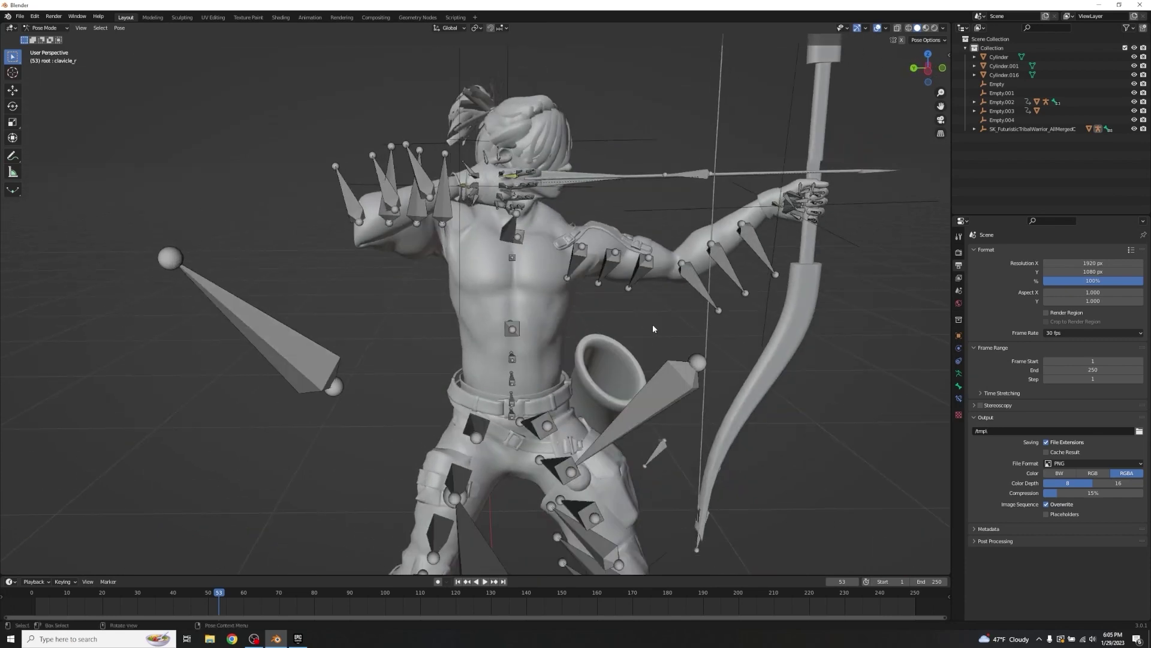
scroll(653, 323, down, 2)
drag(219, 593, 32, 592)
key(space)
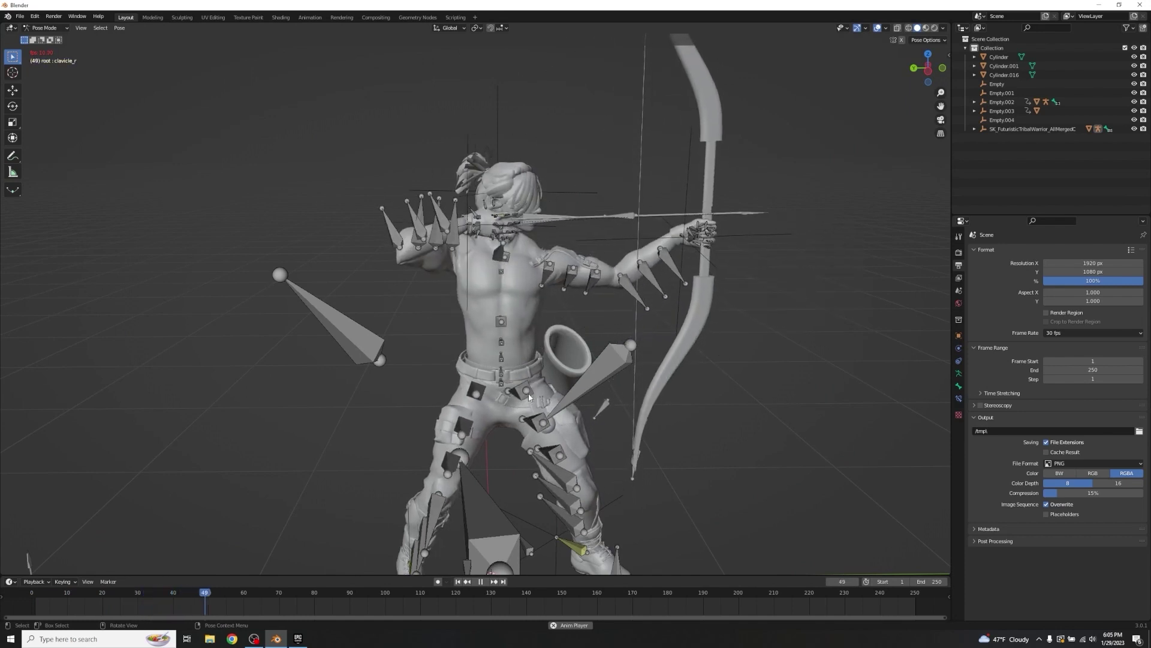
key(space)
middle_drag(762, 267, 680, 289)
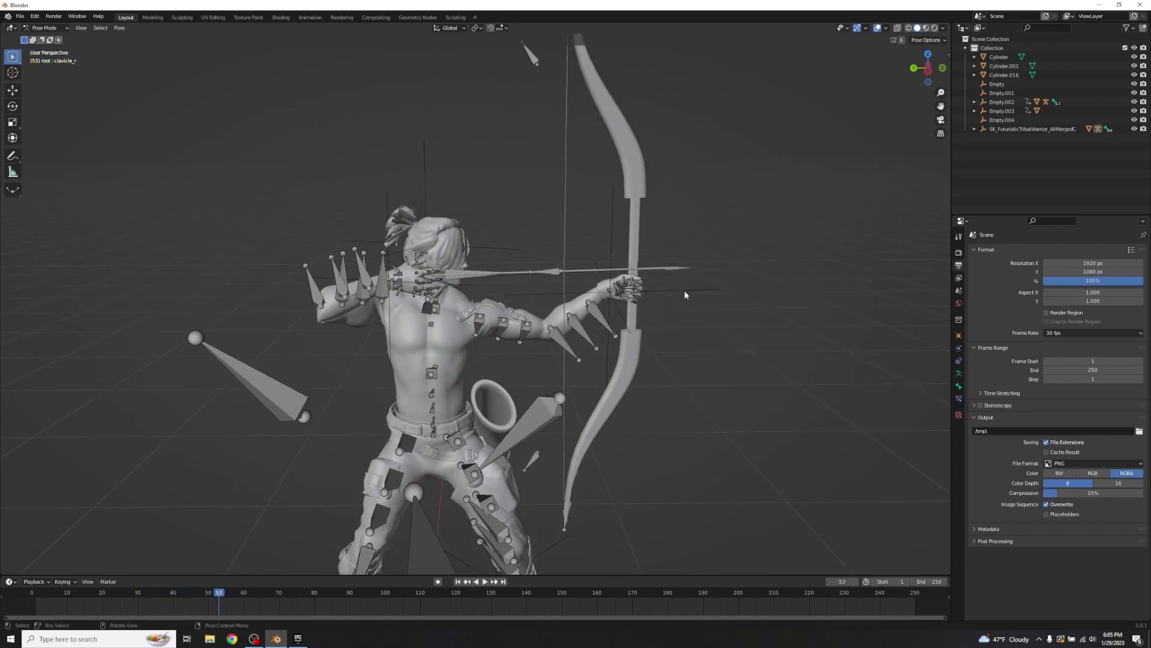
- At frame 50, move Empty.002 along Y and key its location, rotation and scale
key(ctrl+Tab)
click(685, 290)
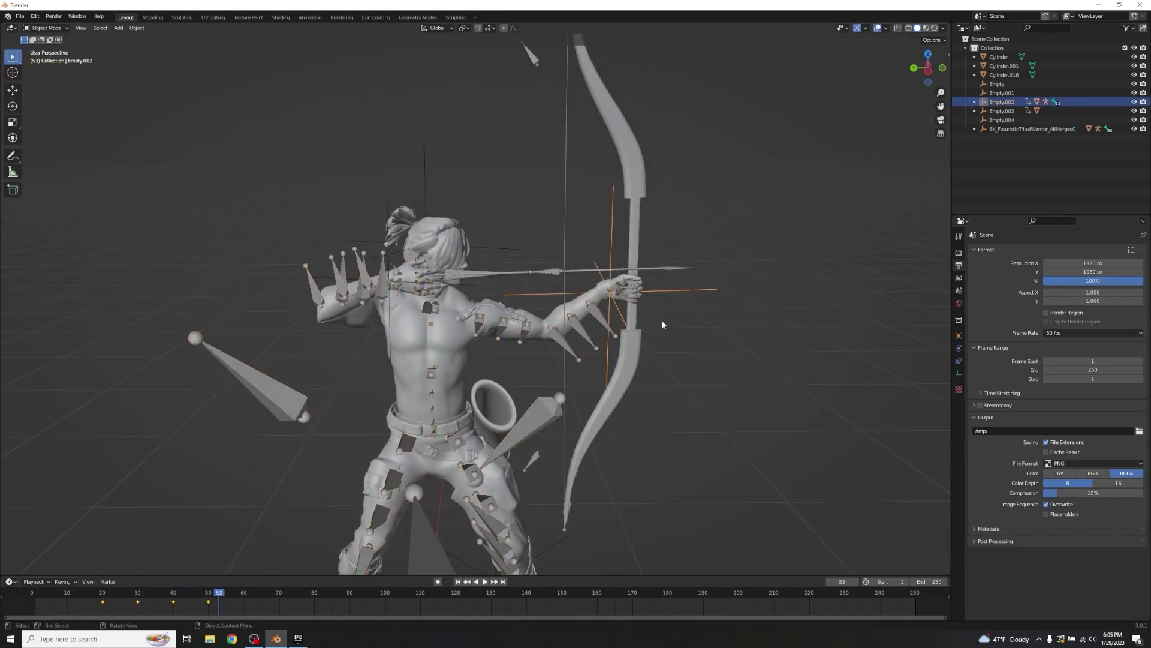
click(210, 593)
key(g)
key(y)
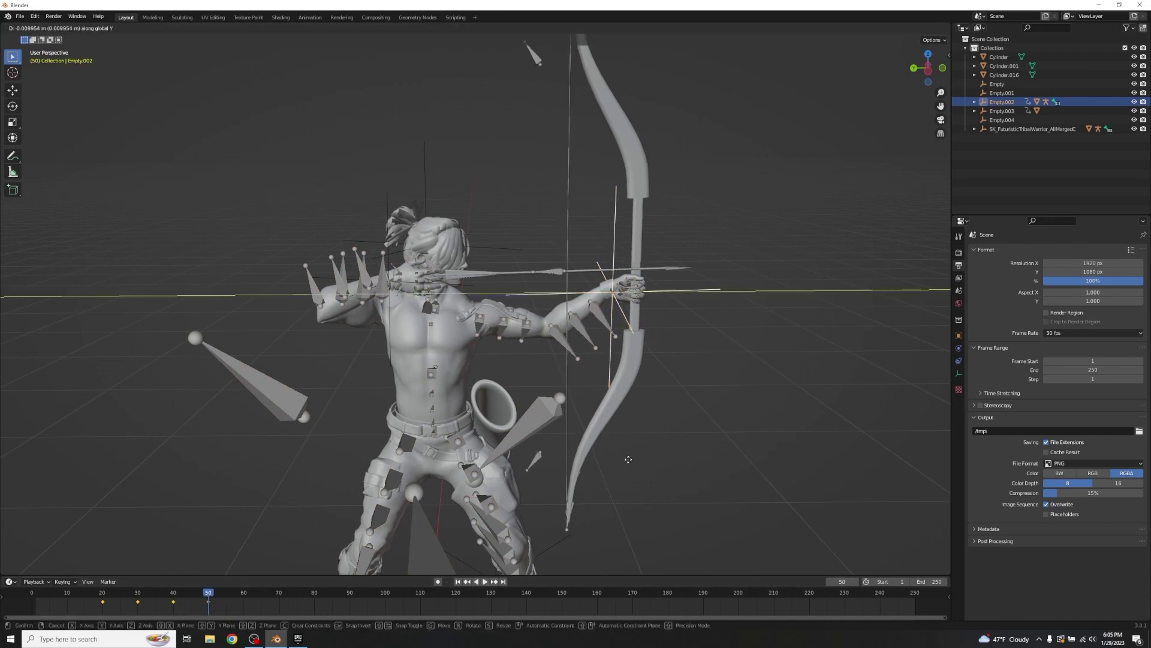
click(637, 457)
middle_drag(637, 456, 758, 441)
key(i)
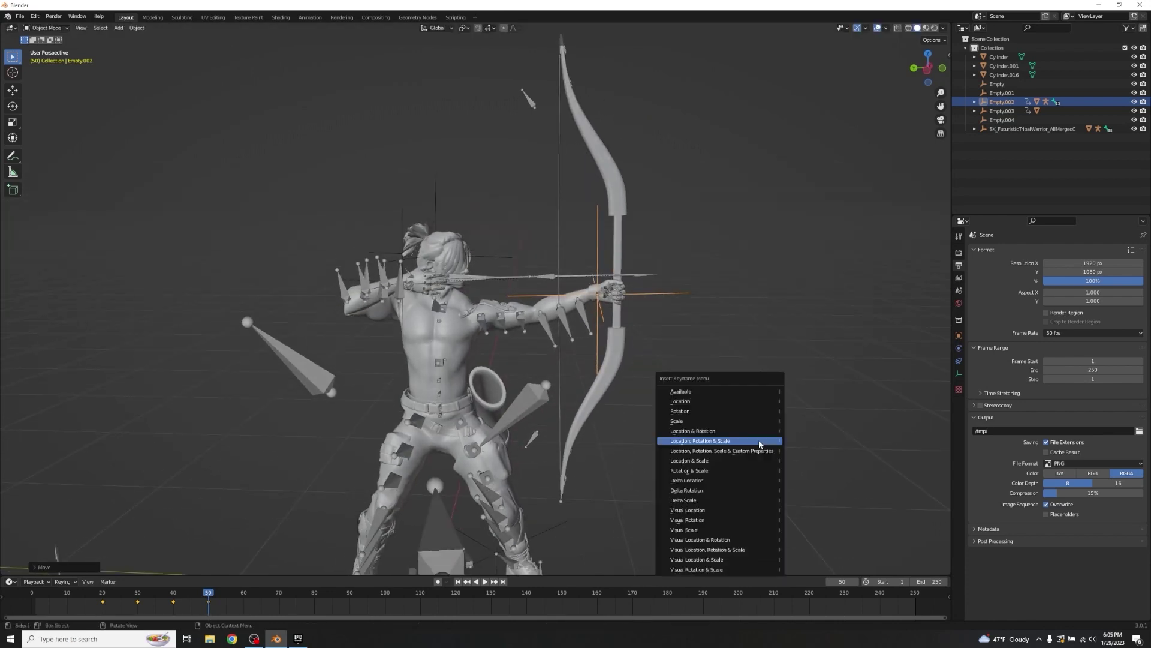
click(759, 442)
- Play the draw back from frame 40 and from an earlier frame to review the full draw
drag(215, 593, 174, 598)
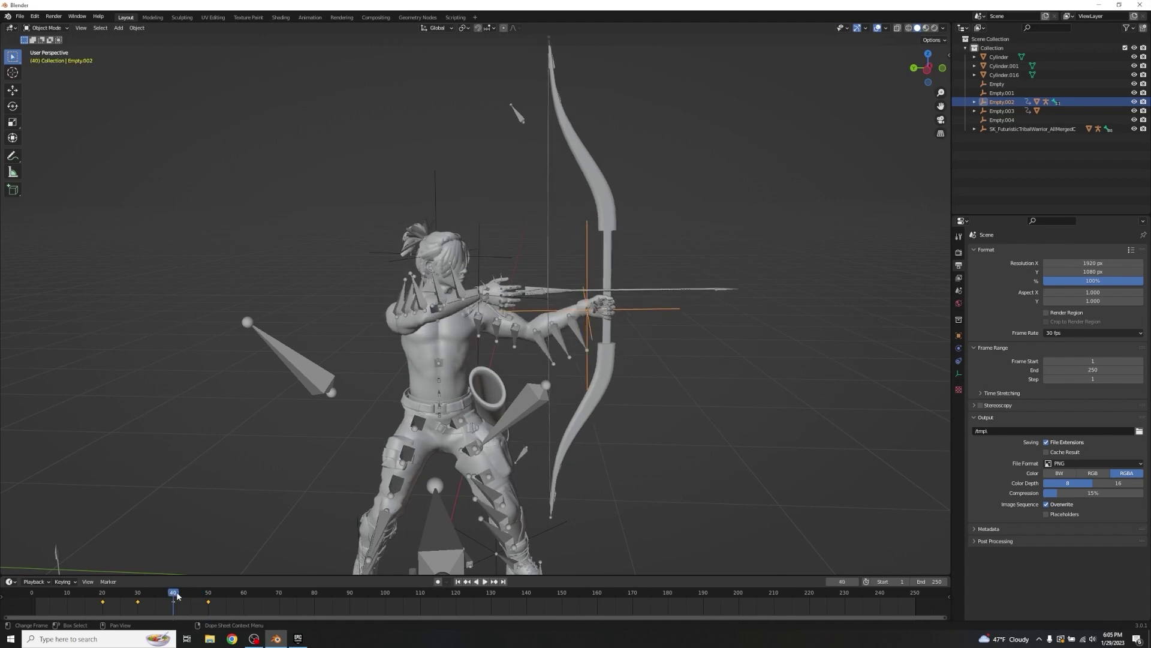
key(space)
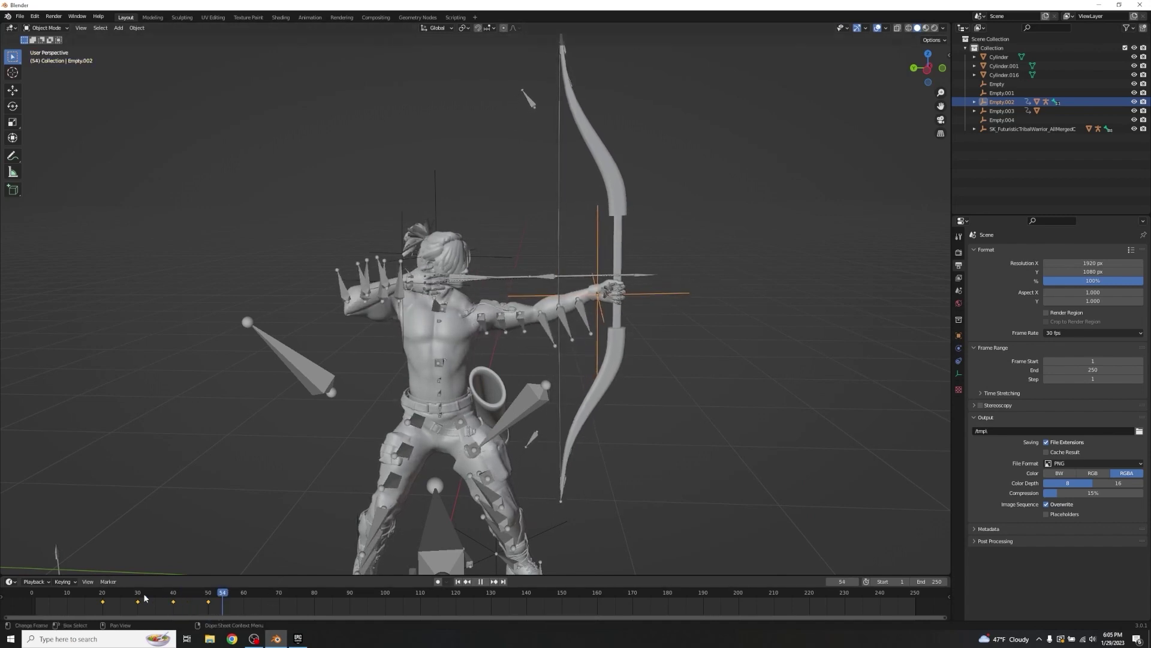
click(102, 597)
key(space)
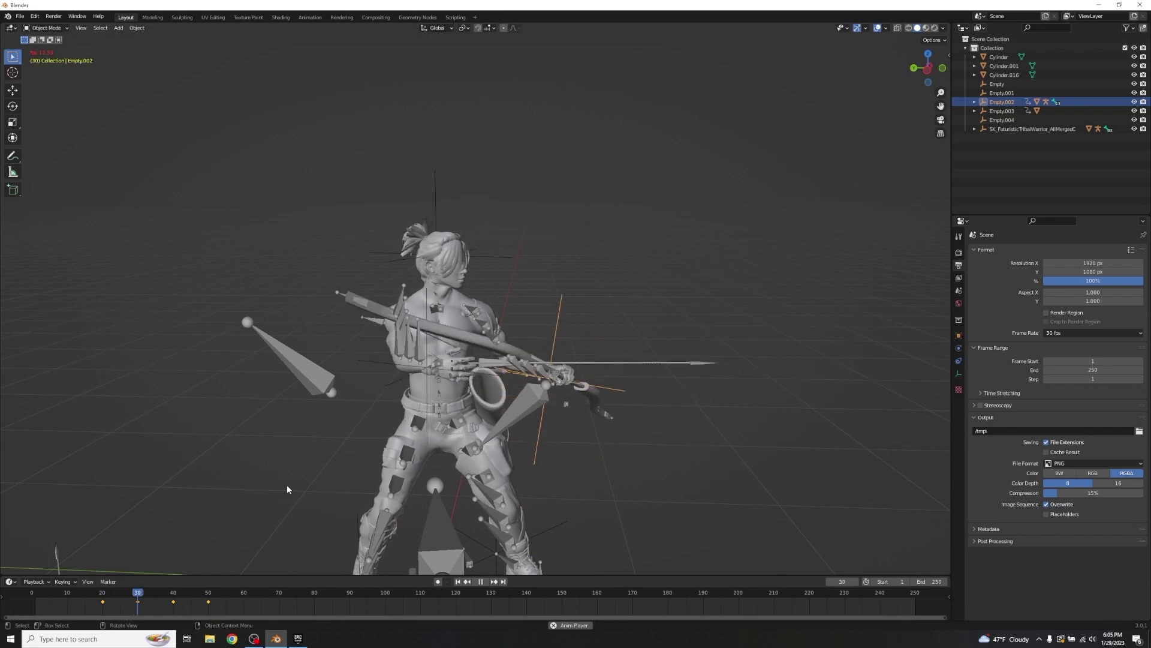
key(space)
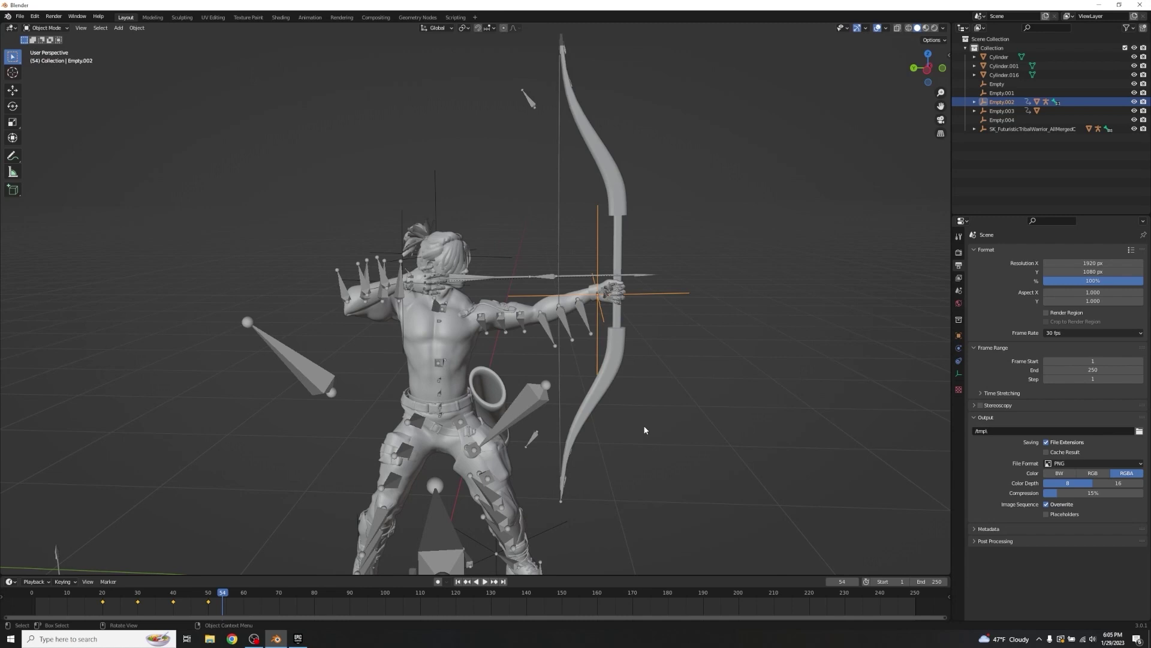
mouse_move(660, 303)
middle_down()
mouse_move(541, 305)
mouse_move(718, 308)
mouse_move(671, 321)
middle_up()
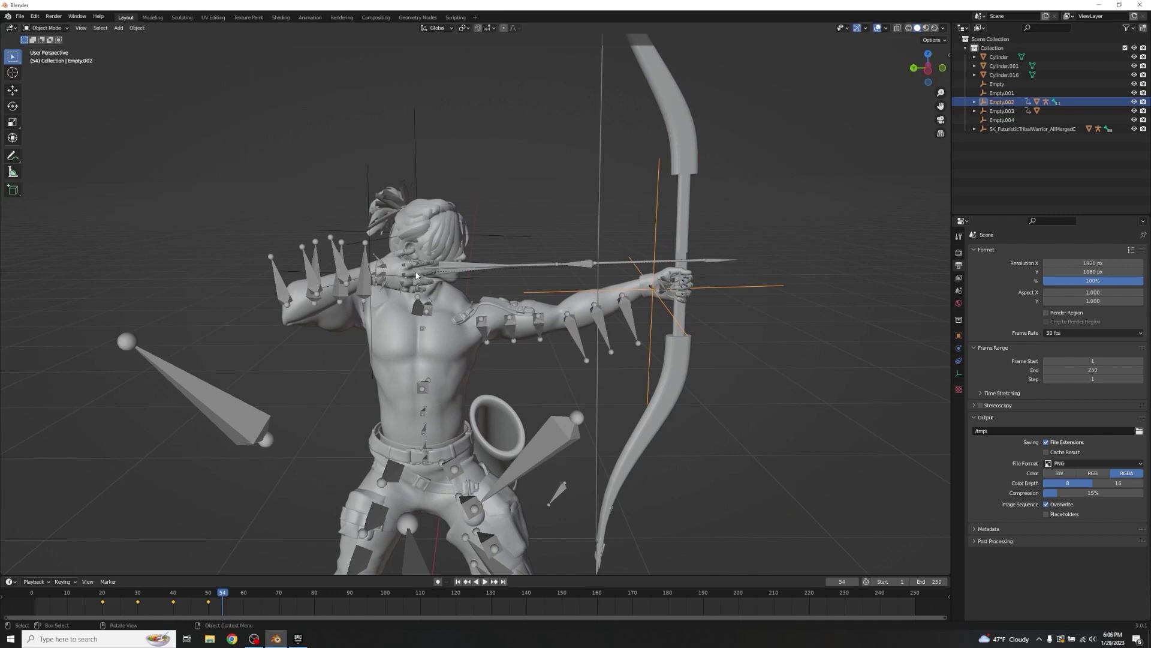
- Put the archer's armature into Pose Mode and rewind the animation to frame 0
click(449, 320)
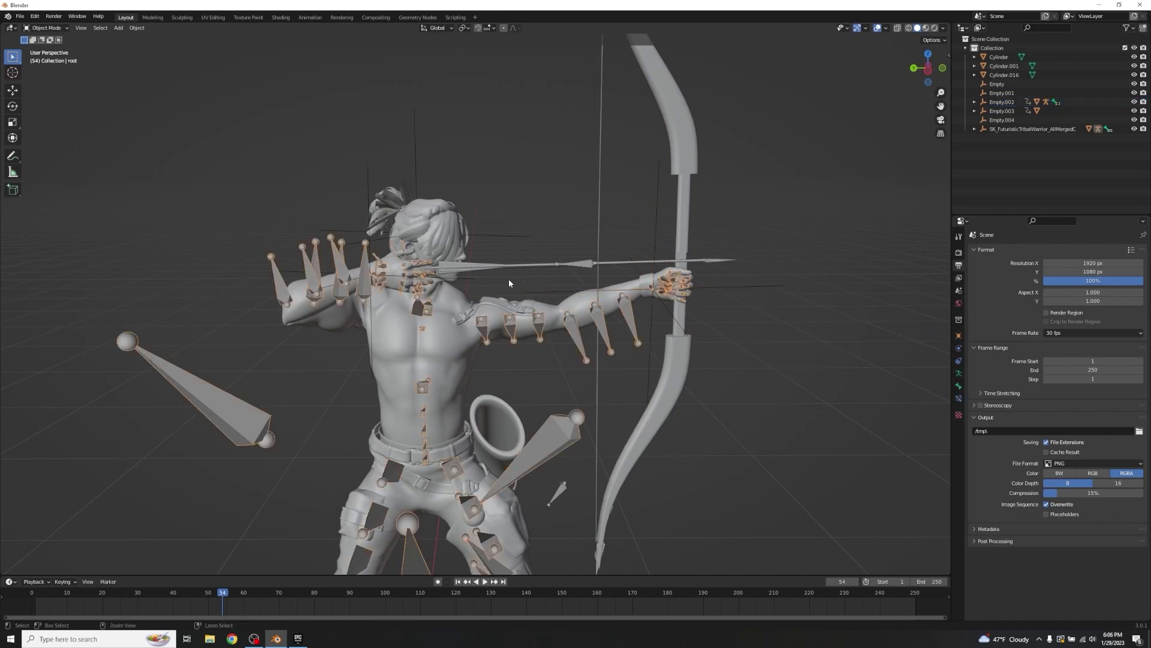
key(ctrl+Tab)
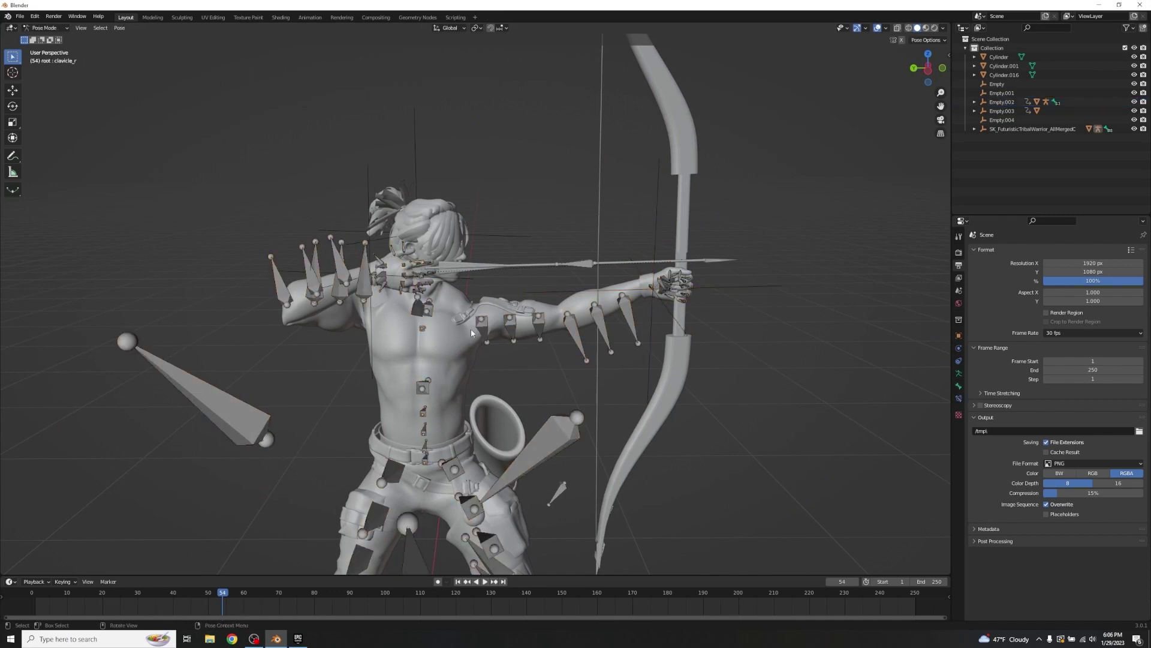
middle_drag(451, 288, 432, 312)
key(space)
click(88, 594)
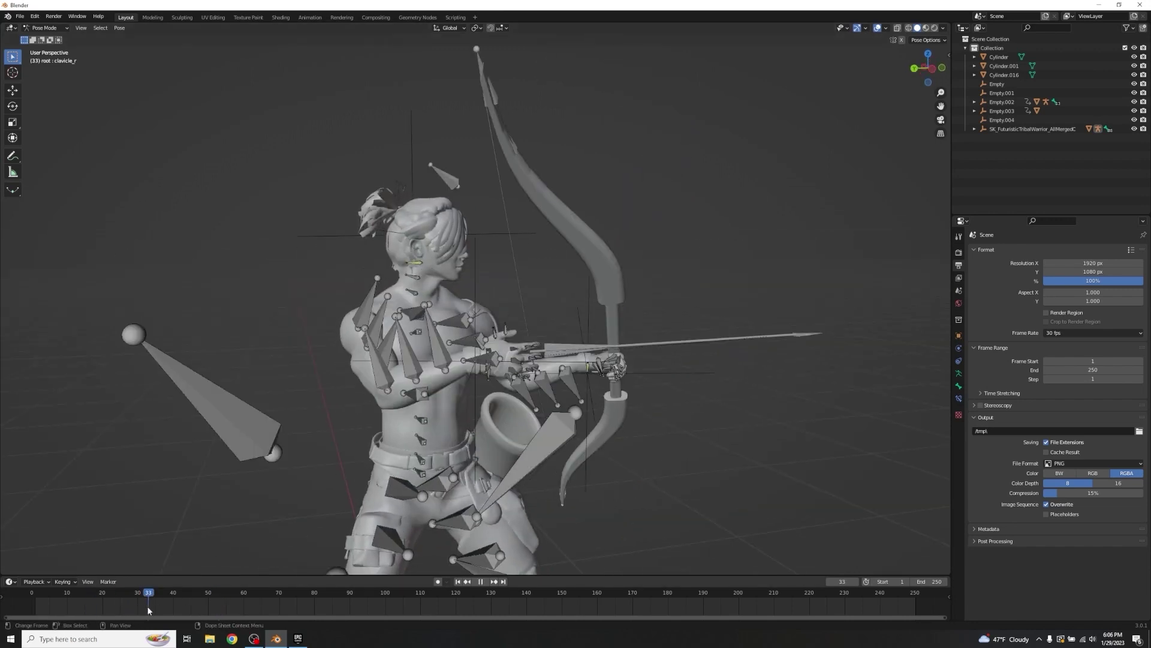
drag(147, 607, 30, 601)
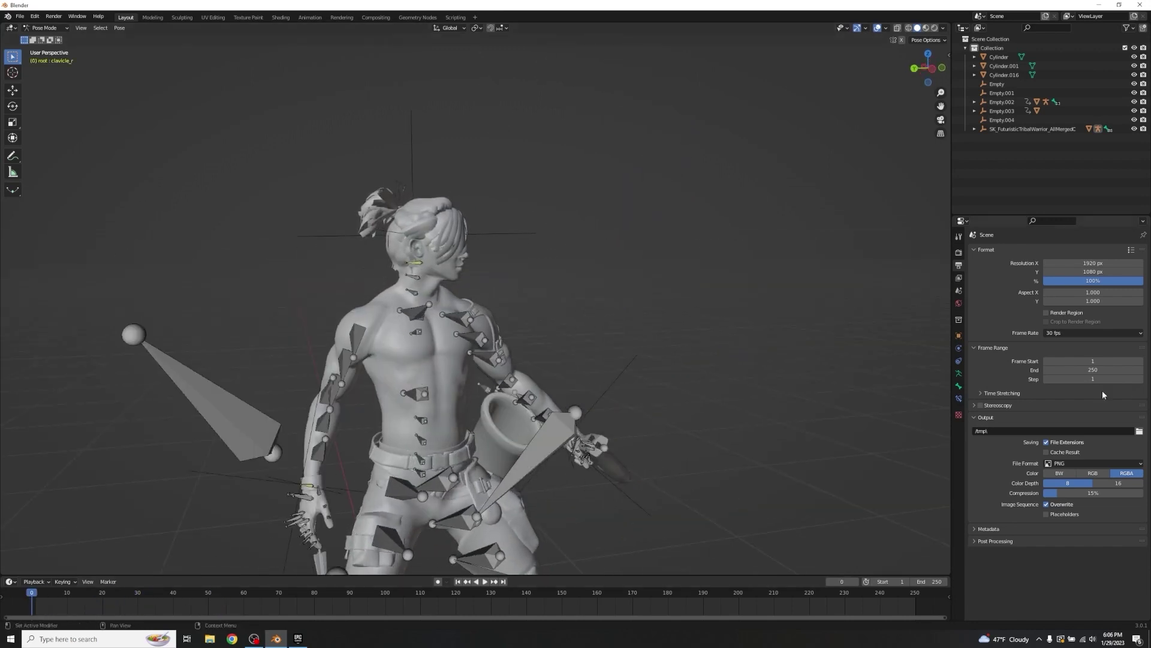
middle_drag(780, 387, 583, 295)
- Box-select the hand's finger bones, invert the selection, hide the other bones, and scrub to frame 10
drag(268, 360, 336, 458)
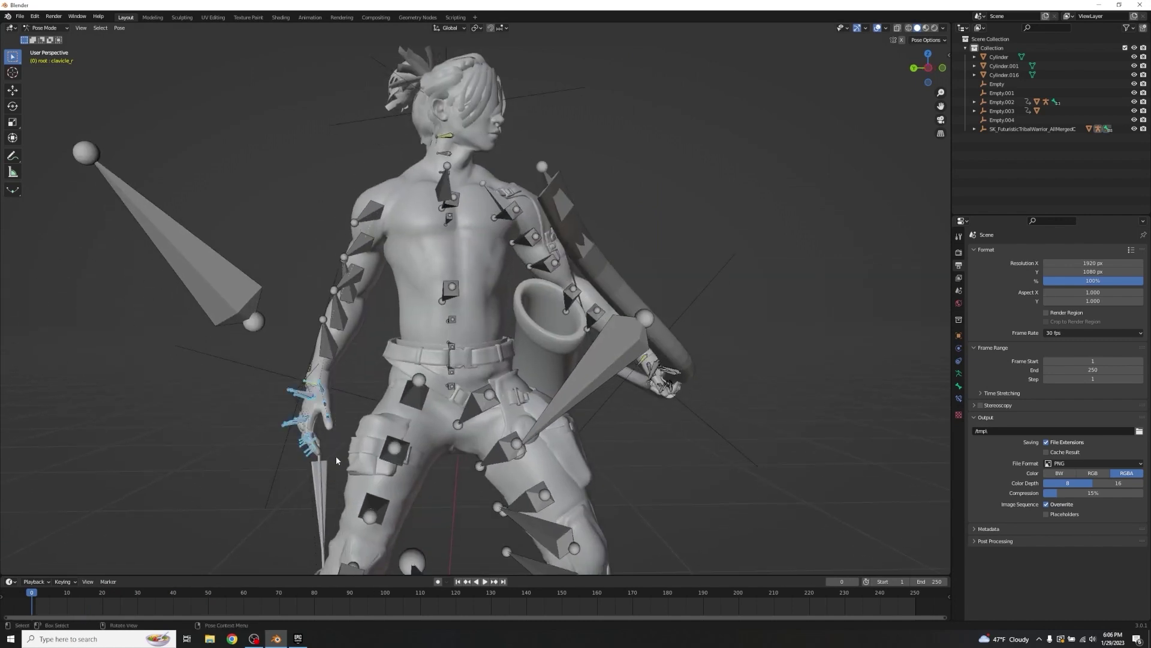
key(ctrl+i)
key(ctrl+q)
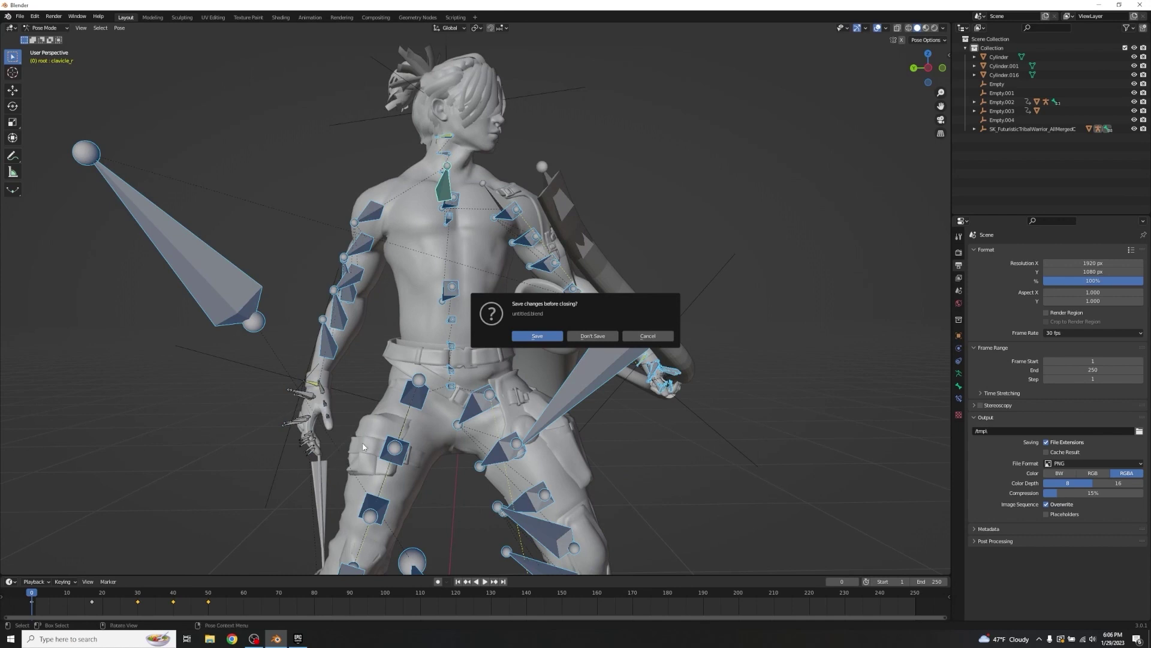
click(648, 336)
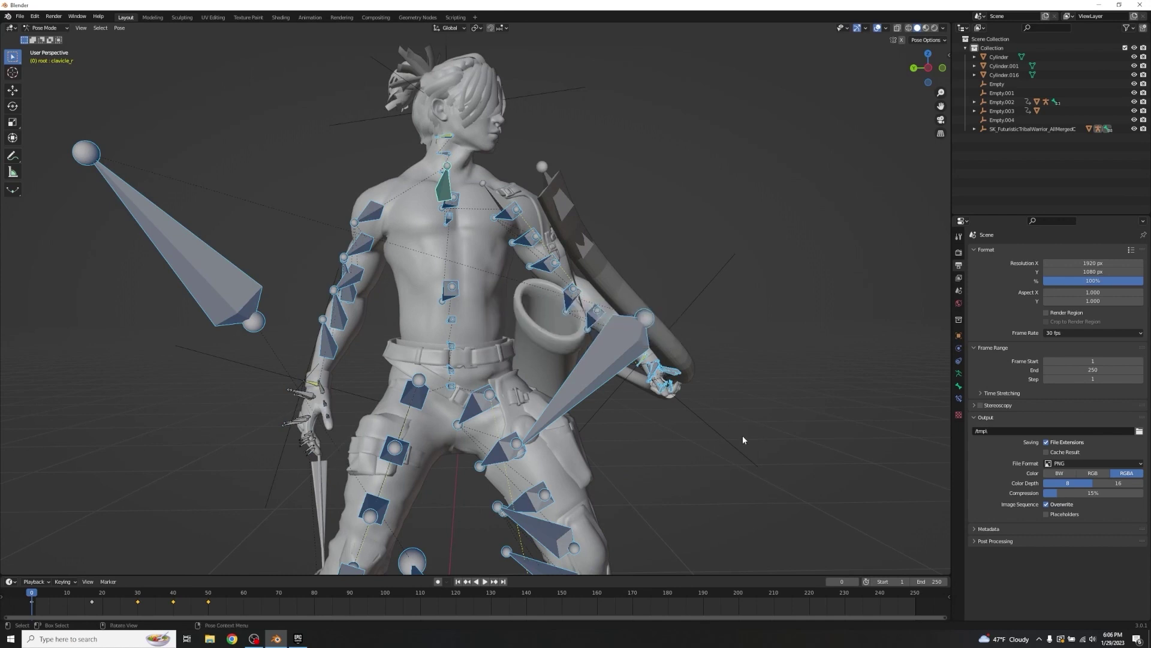
key(h)
drag(33, 592, 67, 603)
- Keyframe location, rotation and scale for the arrow-holding hand's bones at frame 10
drag(295, 241, 525, 416)
key(i)
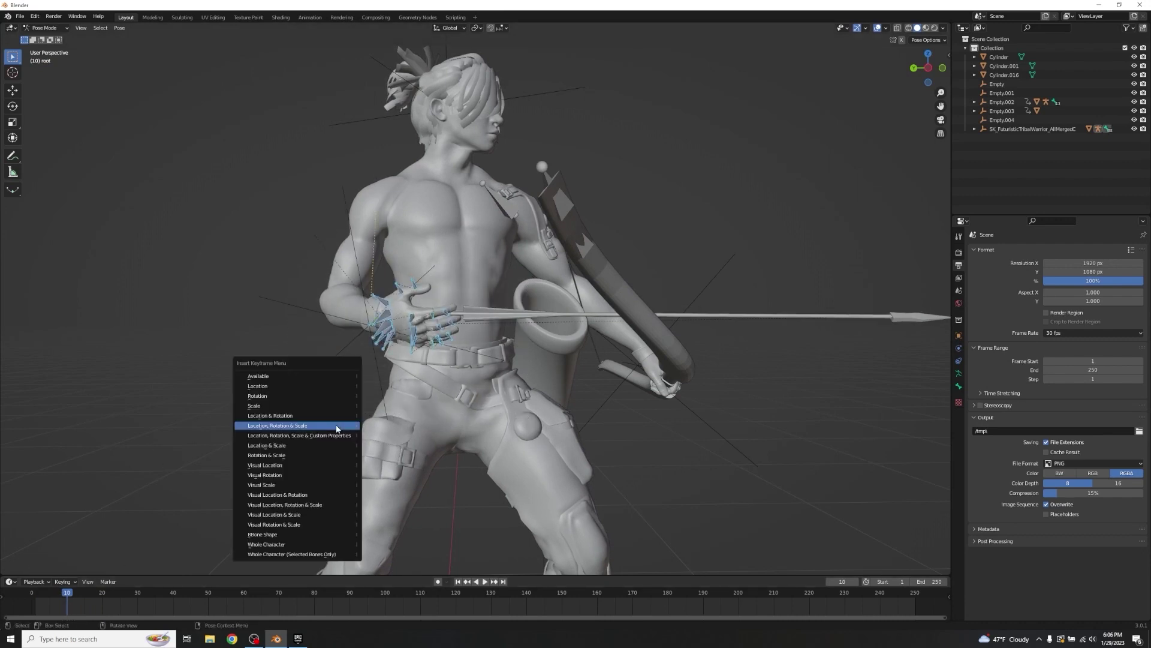
click(337, 426)
- At frame 20, curl the index, middle and pinky finger bones around their local Z axis
drag(69, 600, 102, 599)
middle_drag(534, 397, 488, 382)
scroll(487, 381, up, 3)
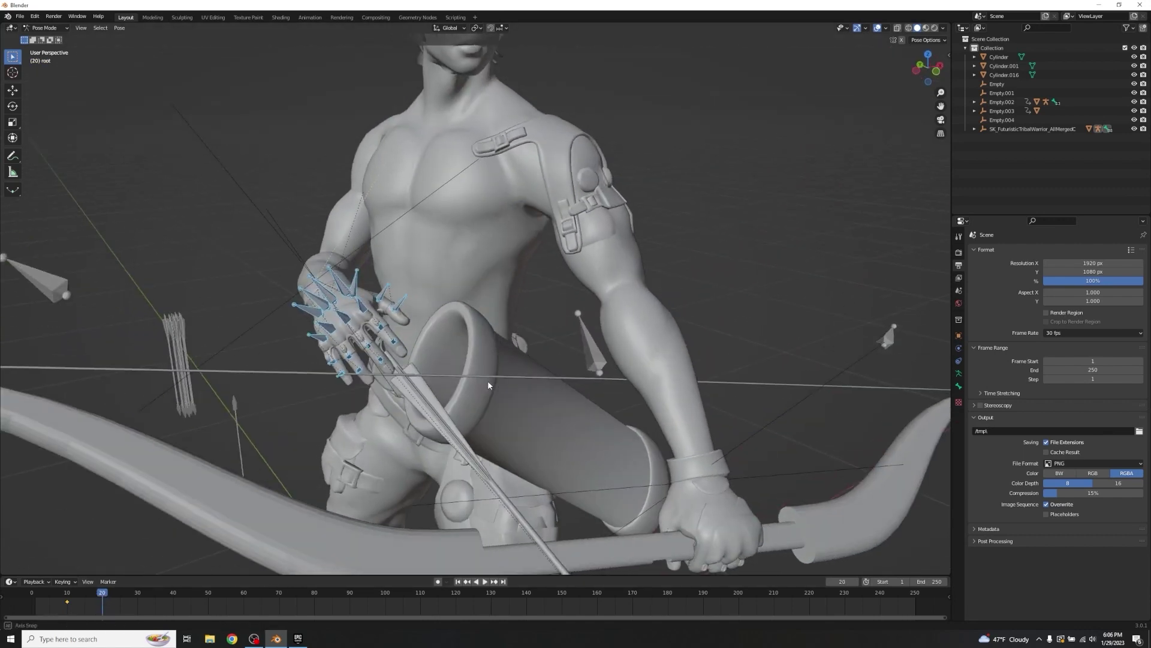
click(358, 300)
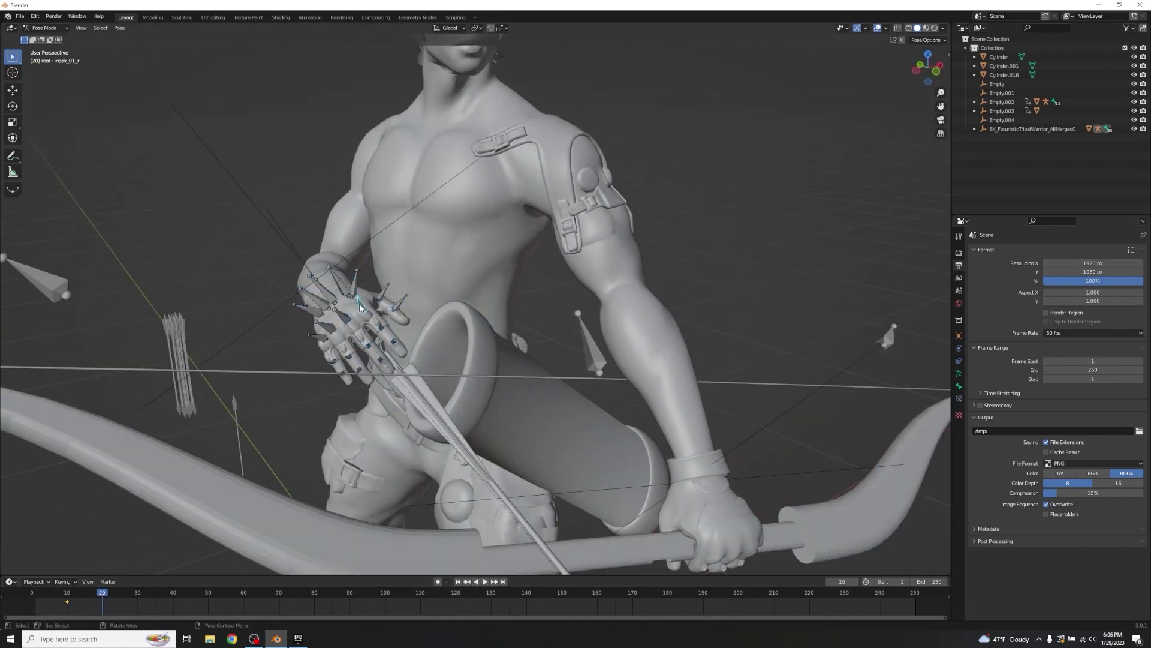
click(449, 29)
click(423, 65)
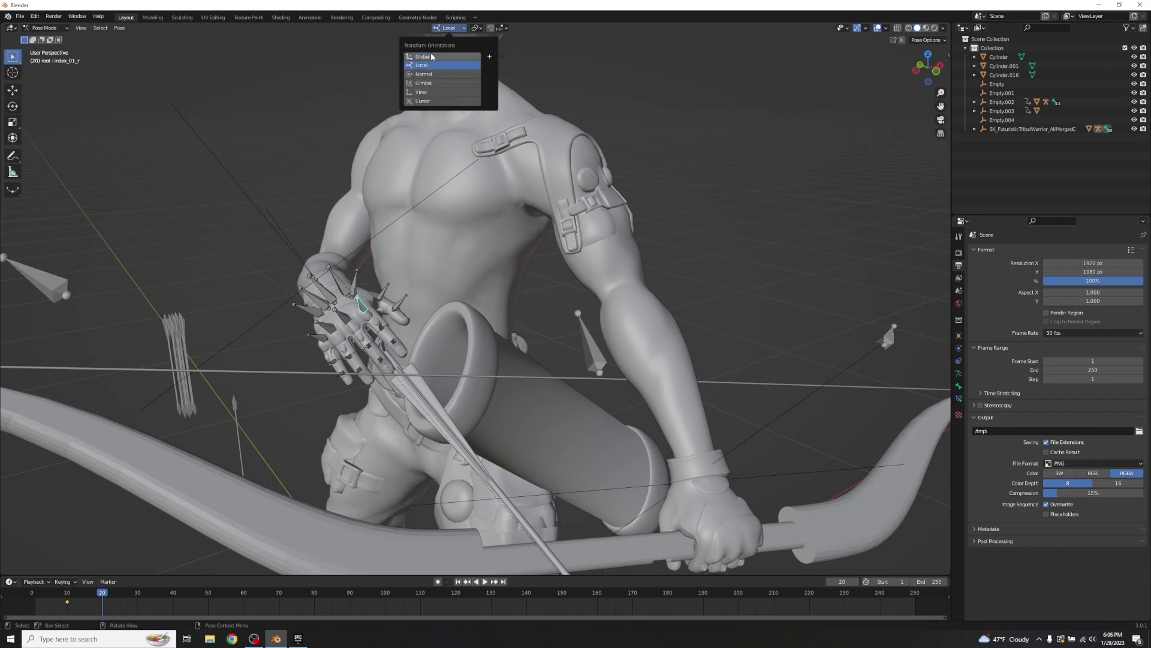
shift+click(346, 318)
shift+click(324, 332)
key(r)
key(z)
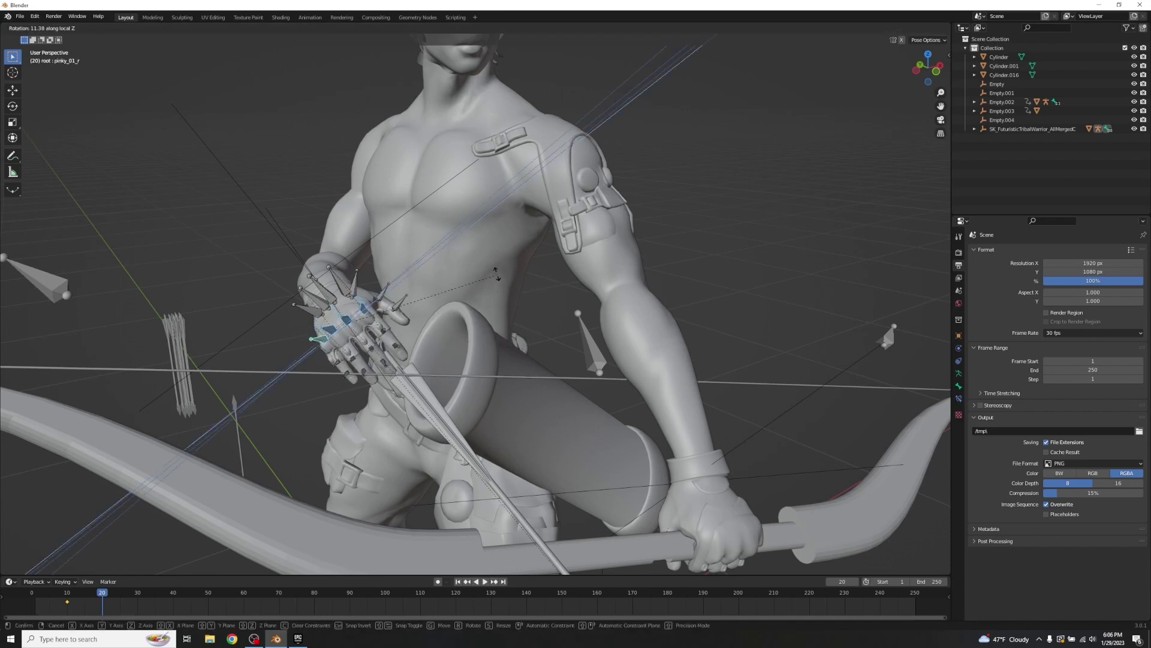
click(533, 319)
- Refine the pinky finger's rotation on local Y and key the finger bones
middle_drag(532, 320, 457, 232)
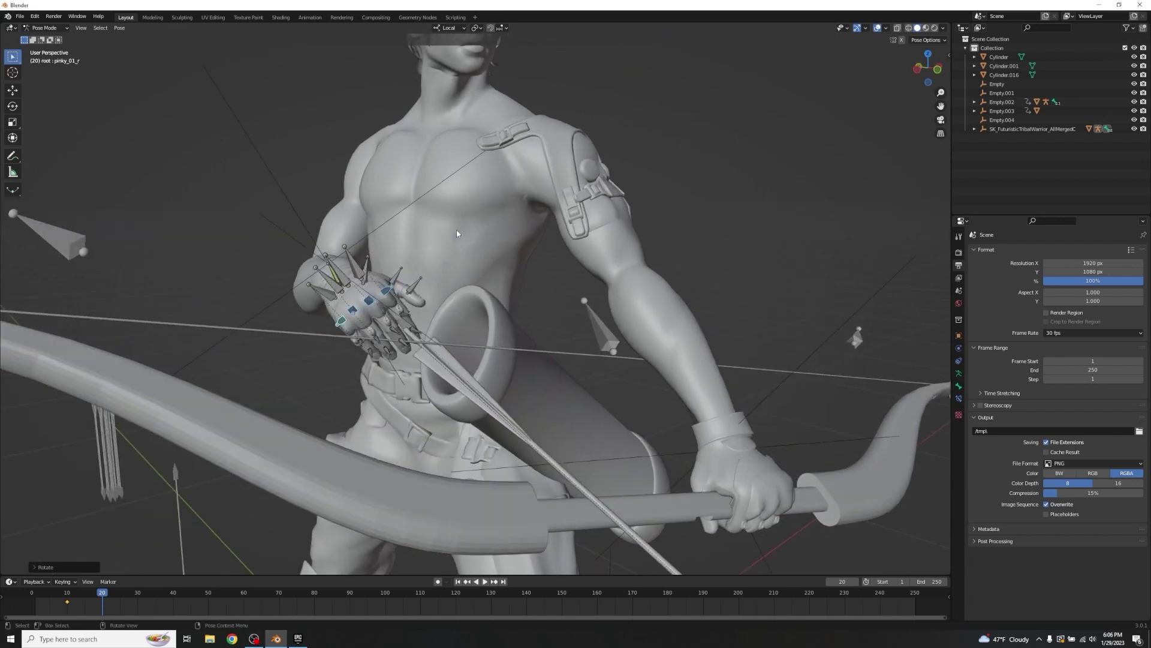
shift+click(369, 302)
key(r)
key(z)
key(y)
click(582, 327)
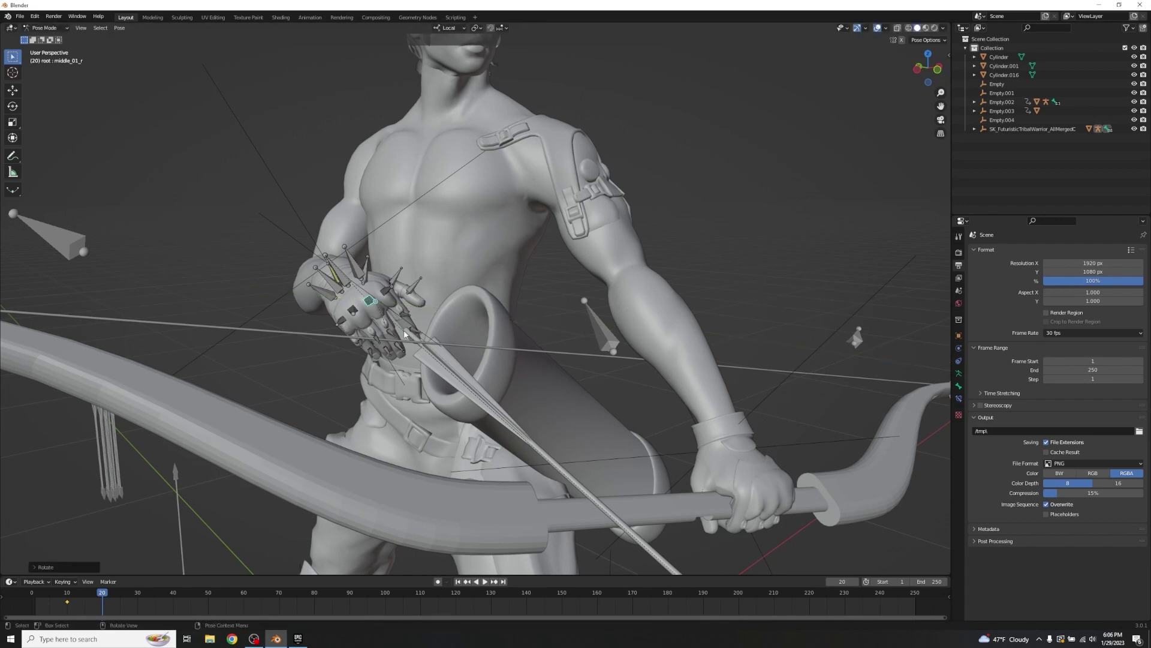
key(ctrl+z)
click(340, 320)
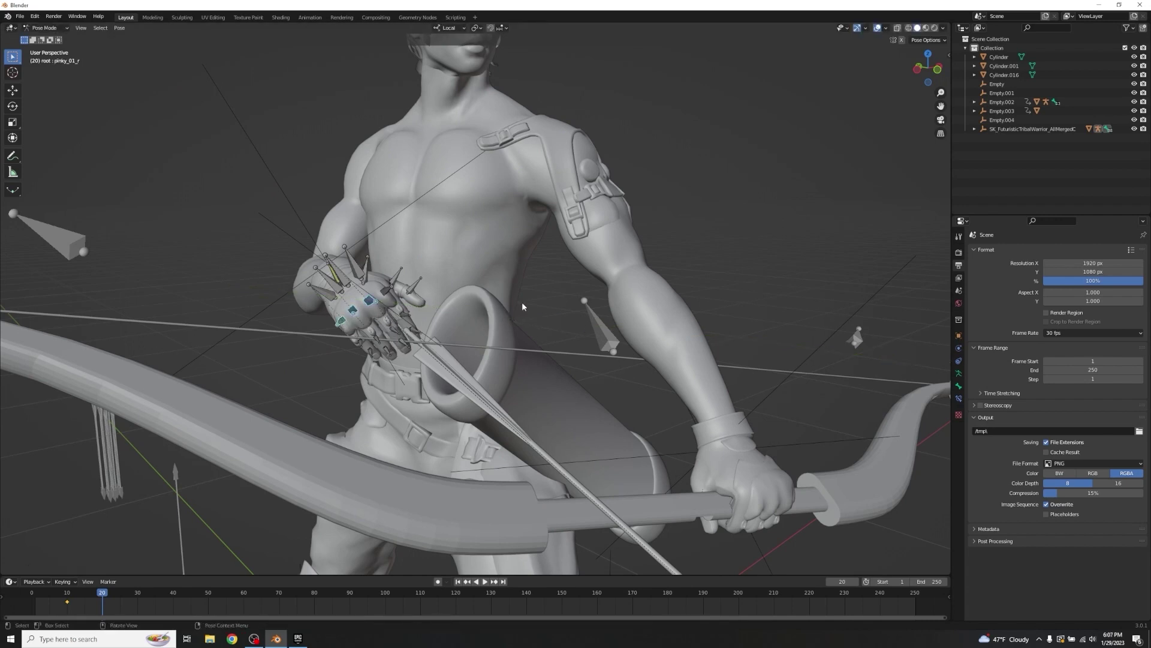
key(r)
key(y)
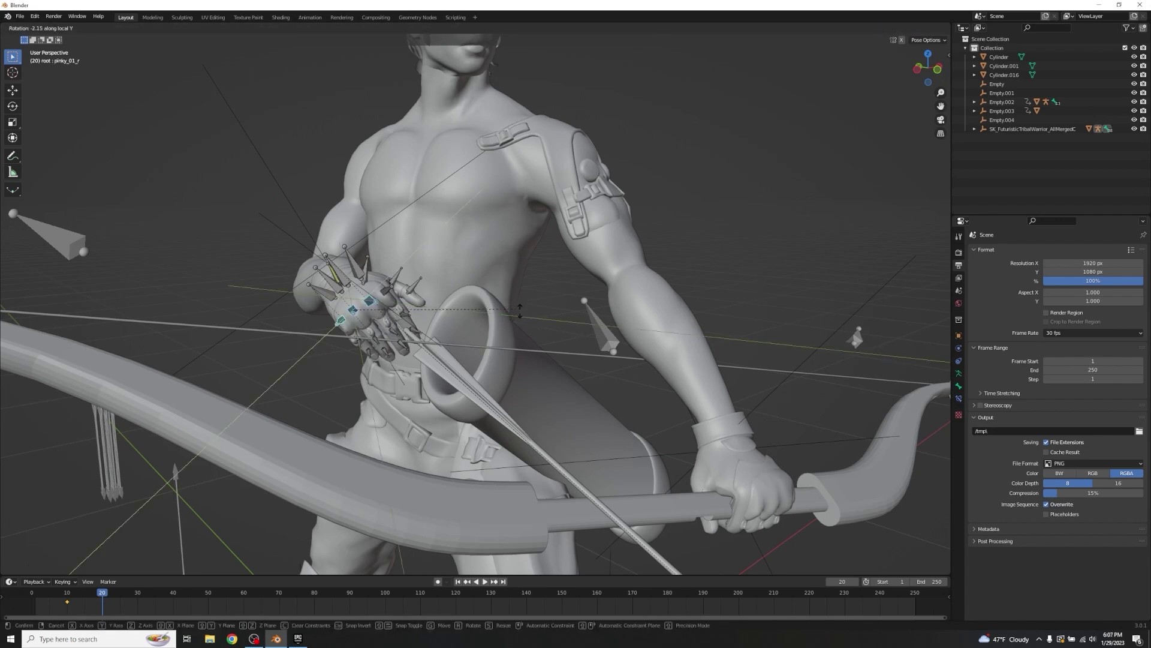
click(395, 294)
click(387, 293)
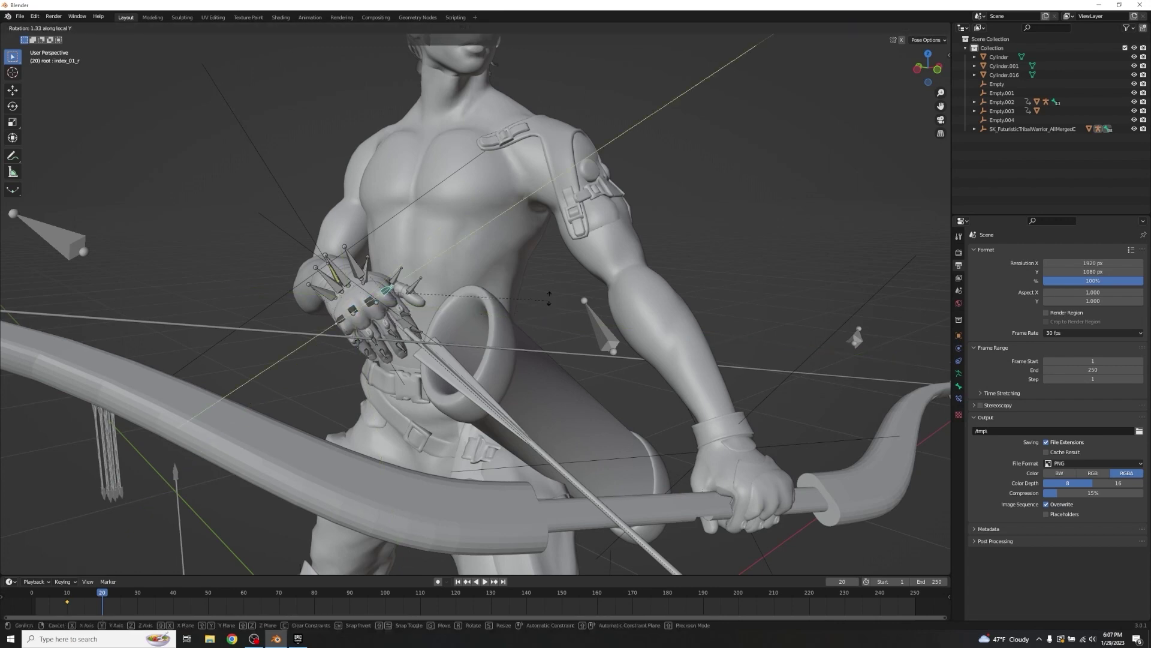
middle_drag(588, 281, 620, 281)
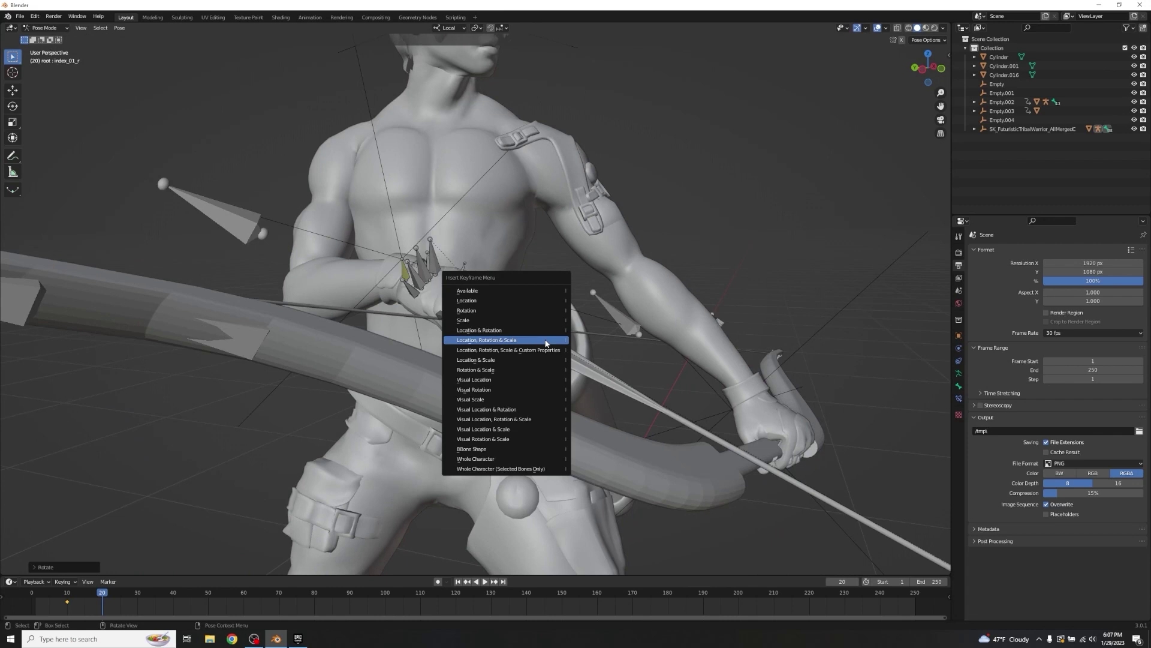
click(547, 343)
- Preview the finger motion, restore the earlier pose, and key the whole hand at frame 20
middle_drag(513, 356, 474, 358)
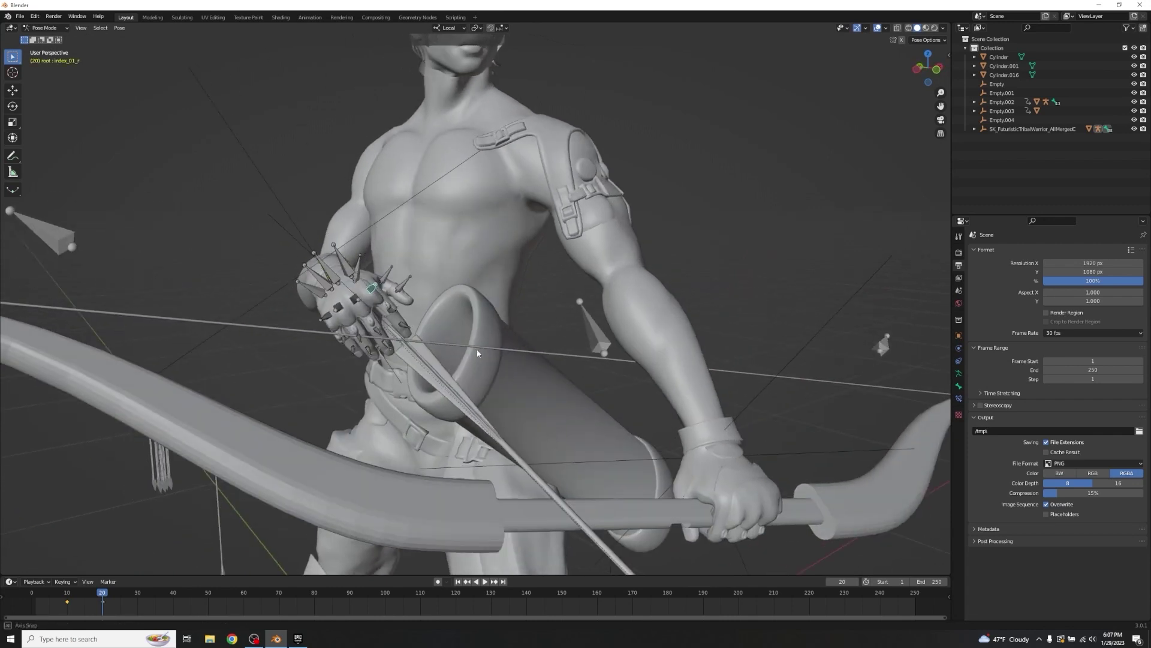
key(space)
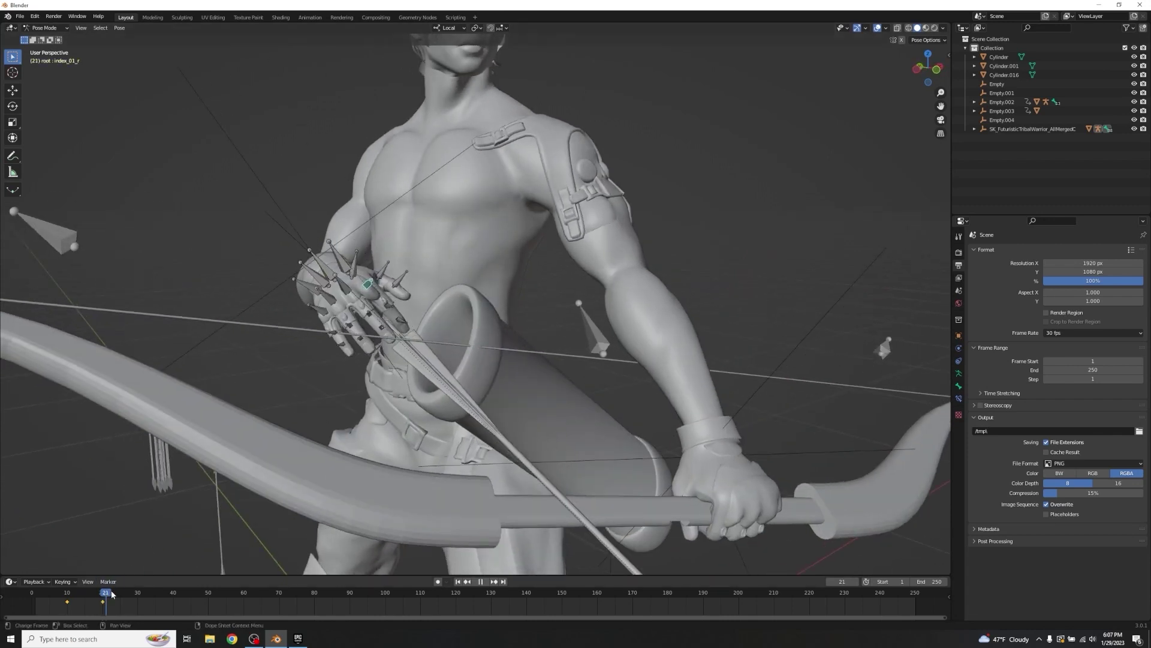
click(103, 592)
key(a)
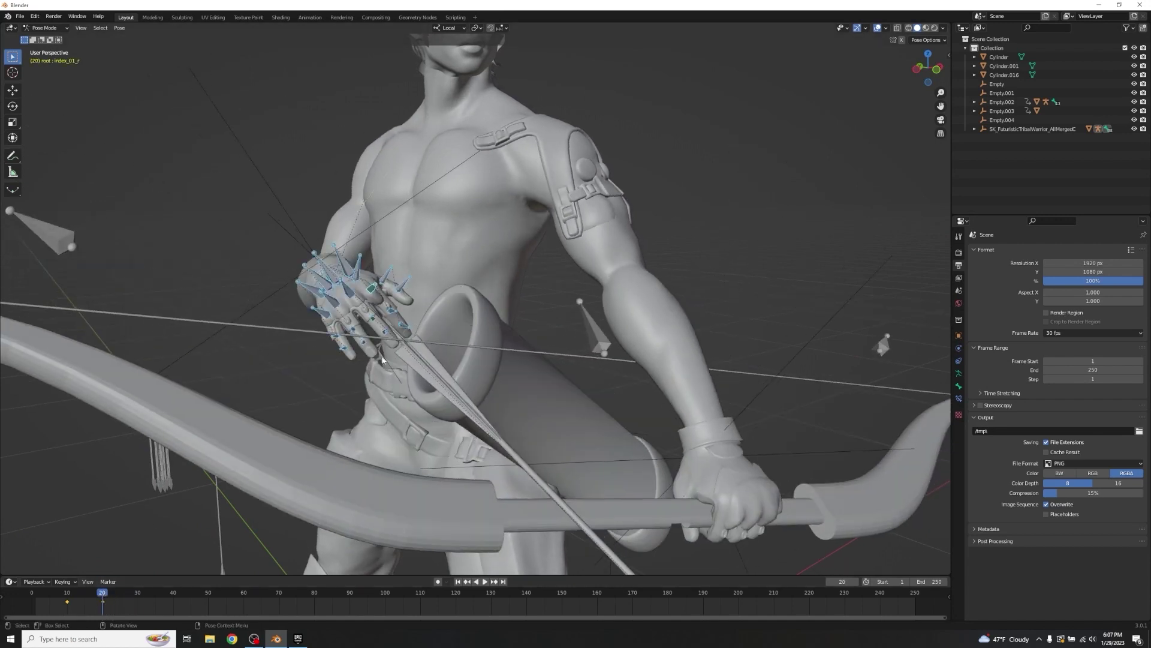
key(ctrl+z)
key(ctrl+z)
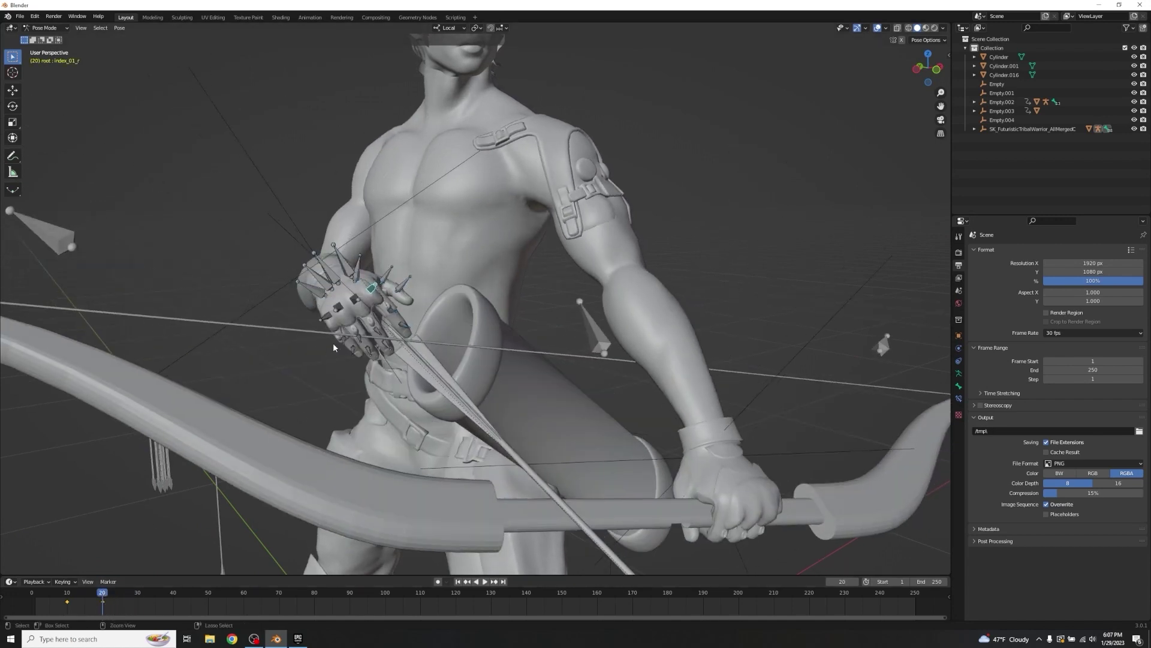
middle_drag(358, 335, 405, 340)
key(a)
key(i)
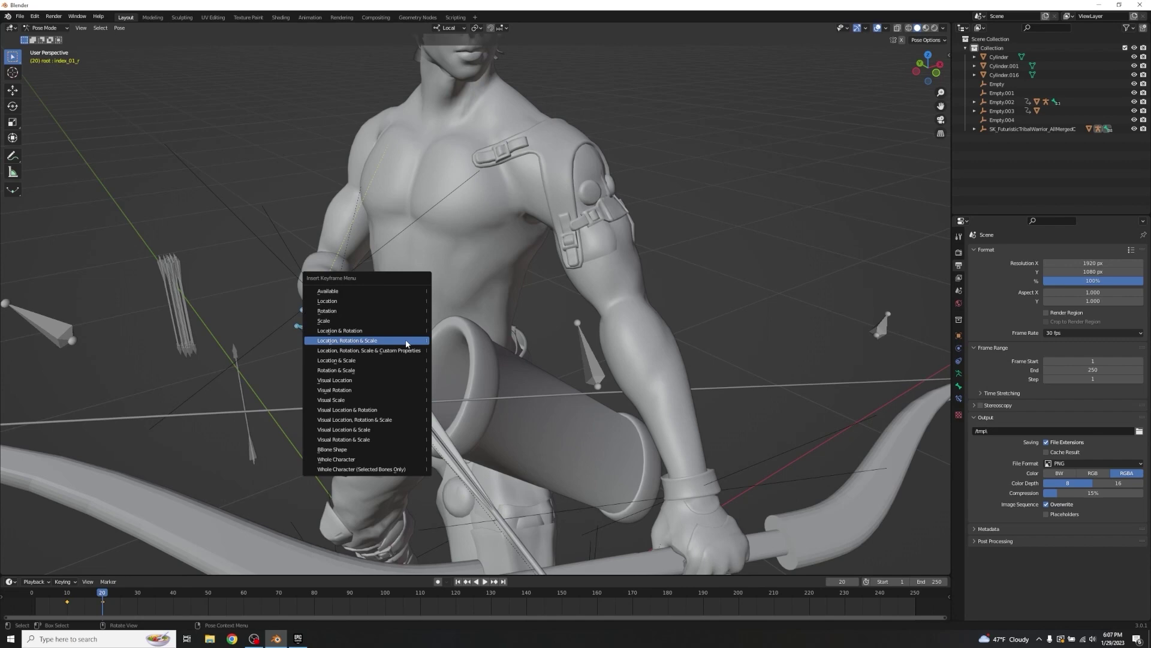
click(406, 344)
drag(105, 590, 81, 593)
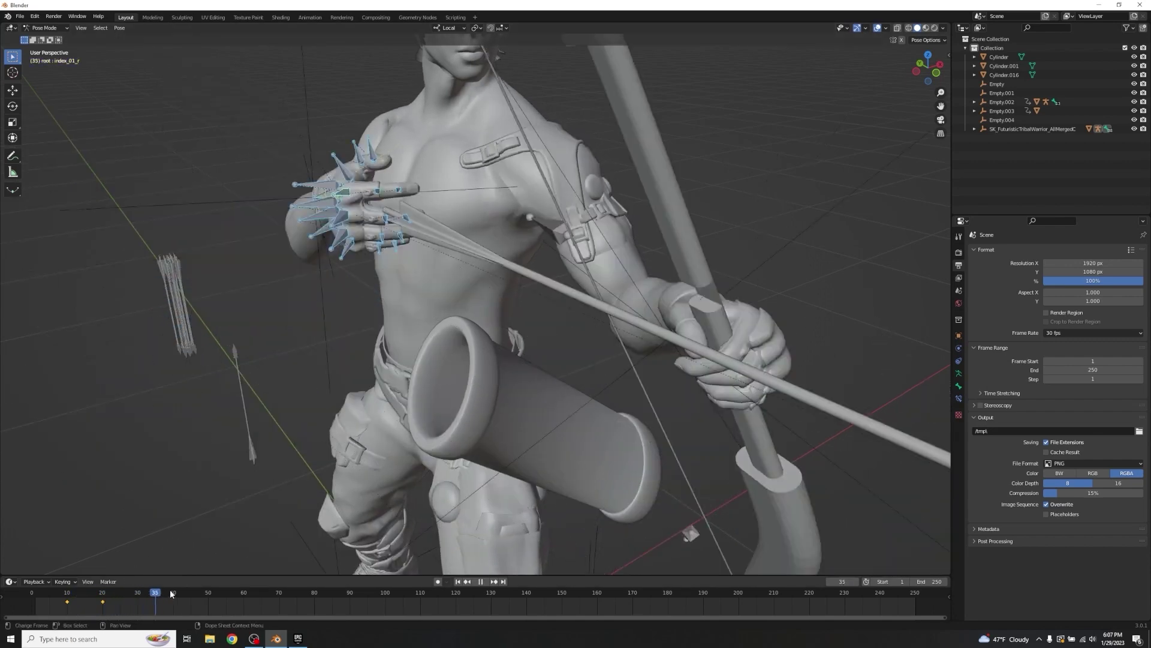
- Stop playback, leave the hand bones, and select the arrow Cylinder.002 as an object
key(space)
scroll(419, 286, down, 3)
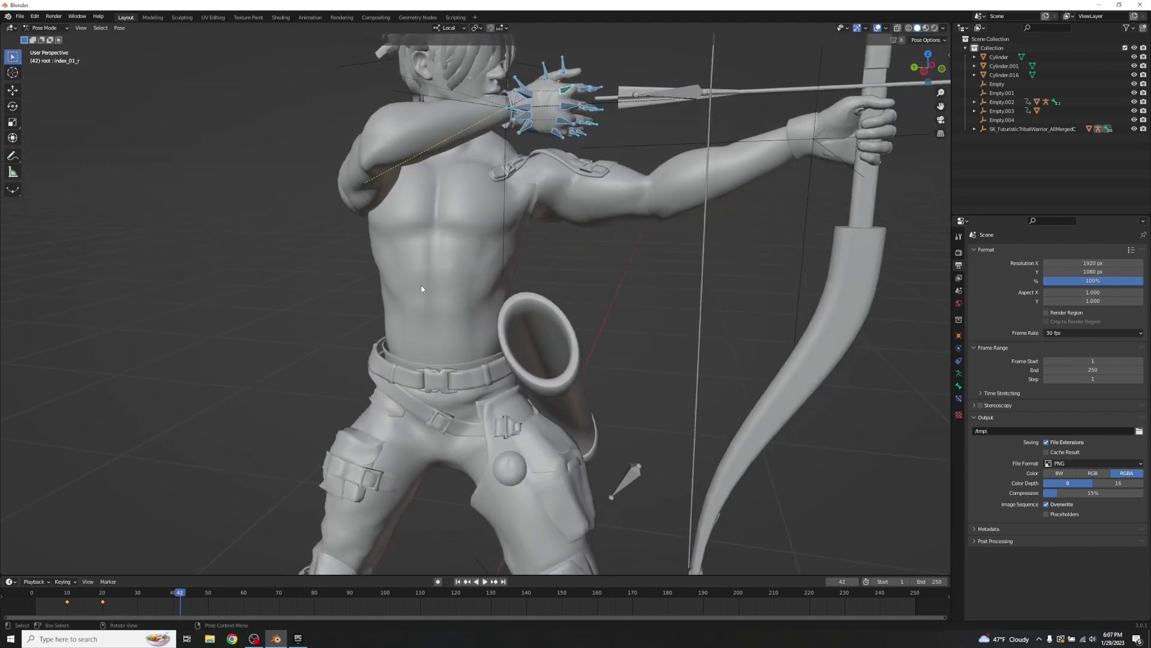
shift+middle_drag(646, 162, 534, 260)
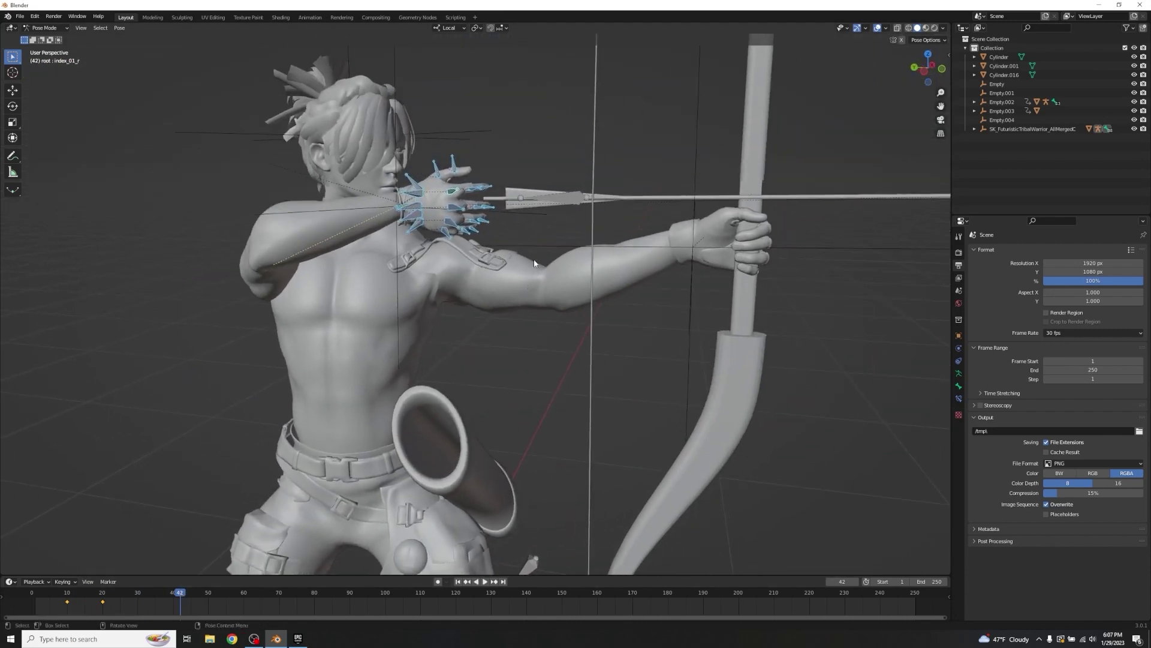
click(522, 189)
key(ctrl+Tab)
click(684, 197)
- With Global orientation, slide the arrow slightly along X against the drawing hand, then scrub to check
key(g)
key(x)
key(y)
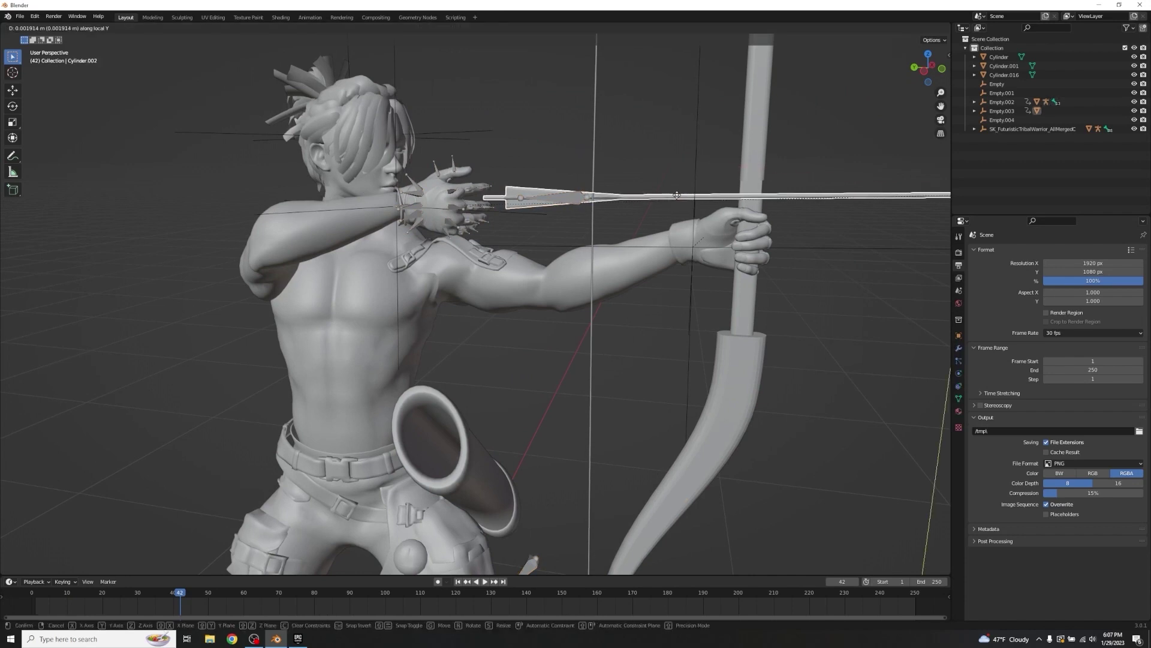
right_click(678, 195)
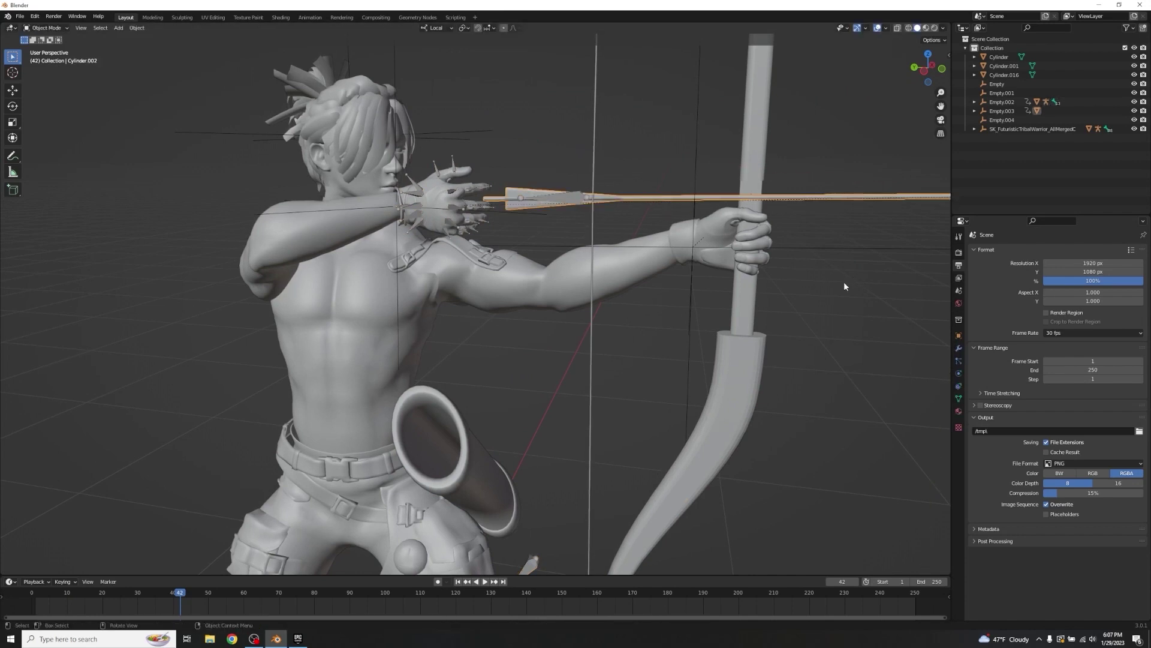
click(448, 29)
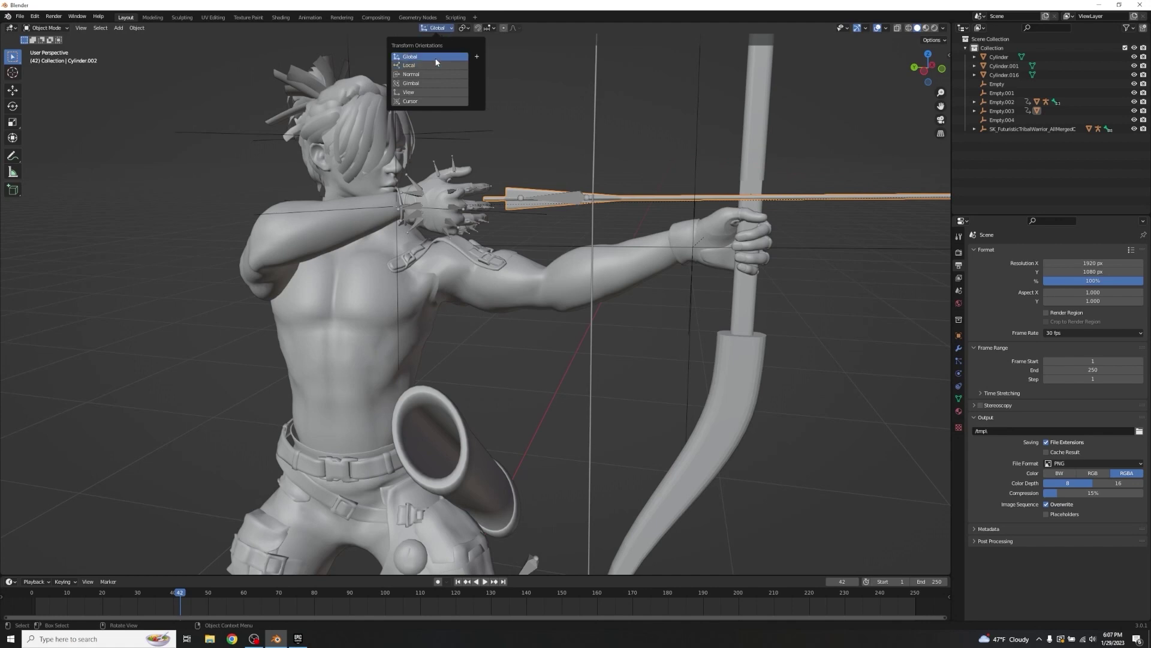
click(436, 57)
key(g)
key(x)
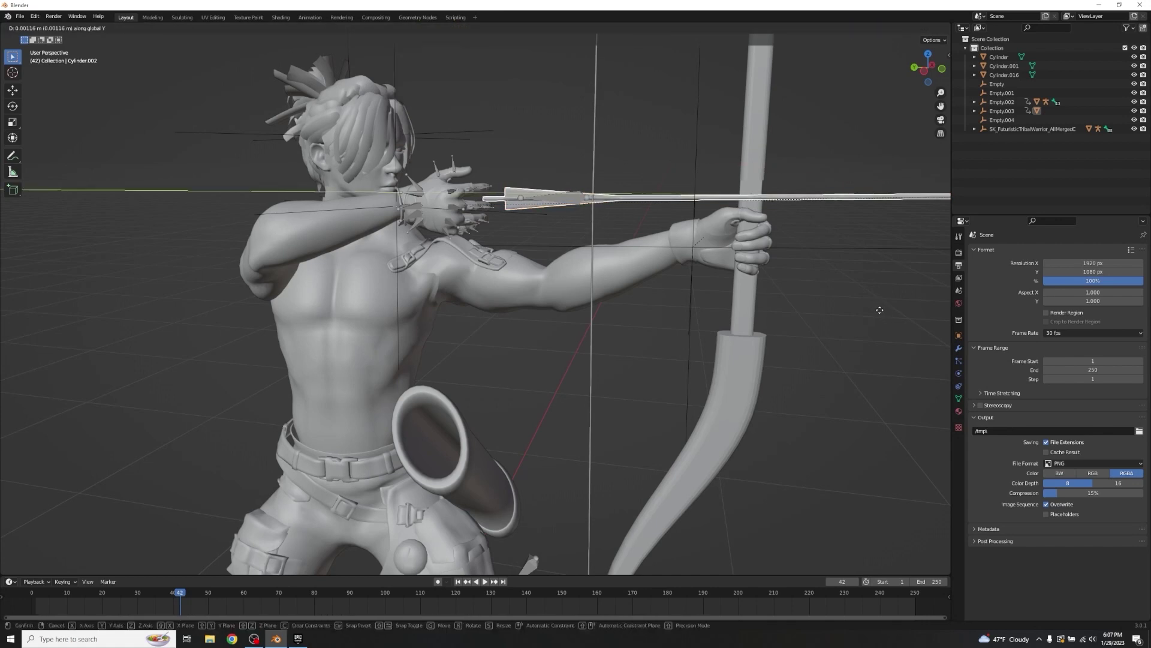
click(868, 293)
middle_drag(868, 293, 897, 288)
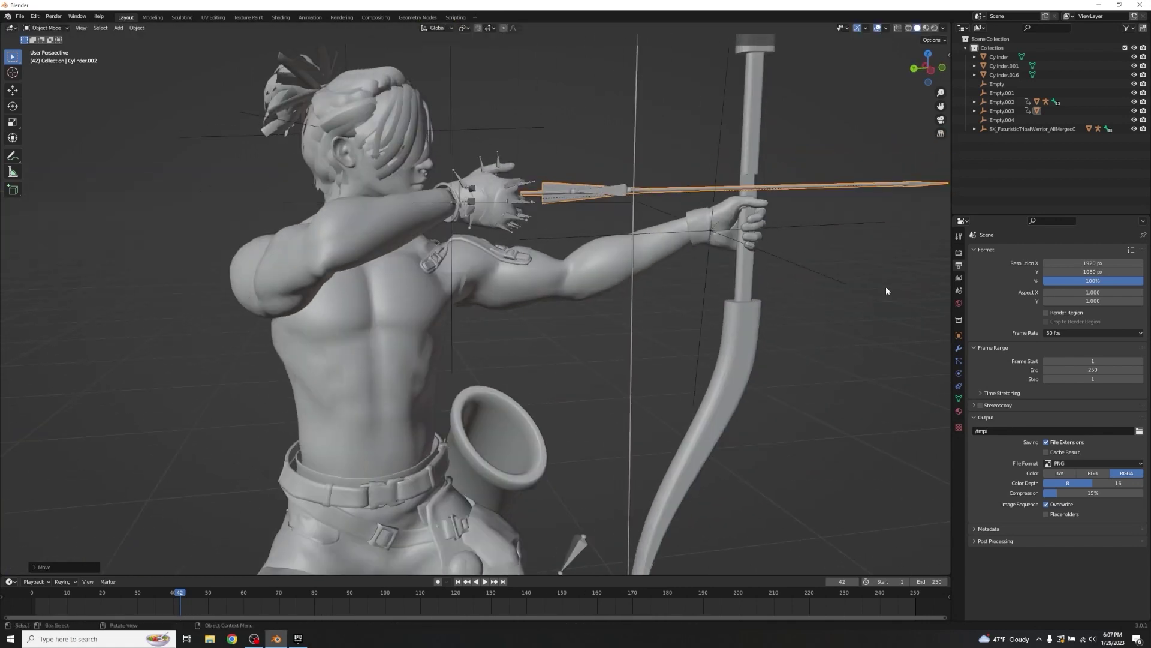
mouse_move(179, 593)
mouse_down()
mouse_move(102, 592)
mouse_move(217, 596)
mouse_move(124, 592)
mouse_move(175, 595)
mouse_up()
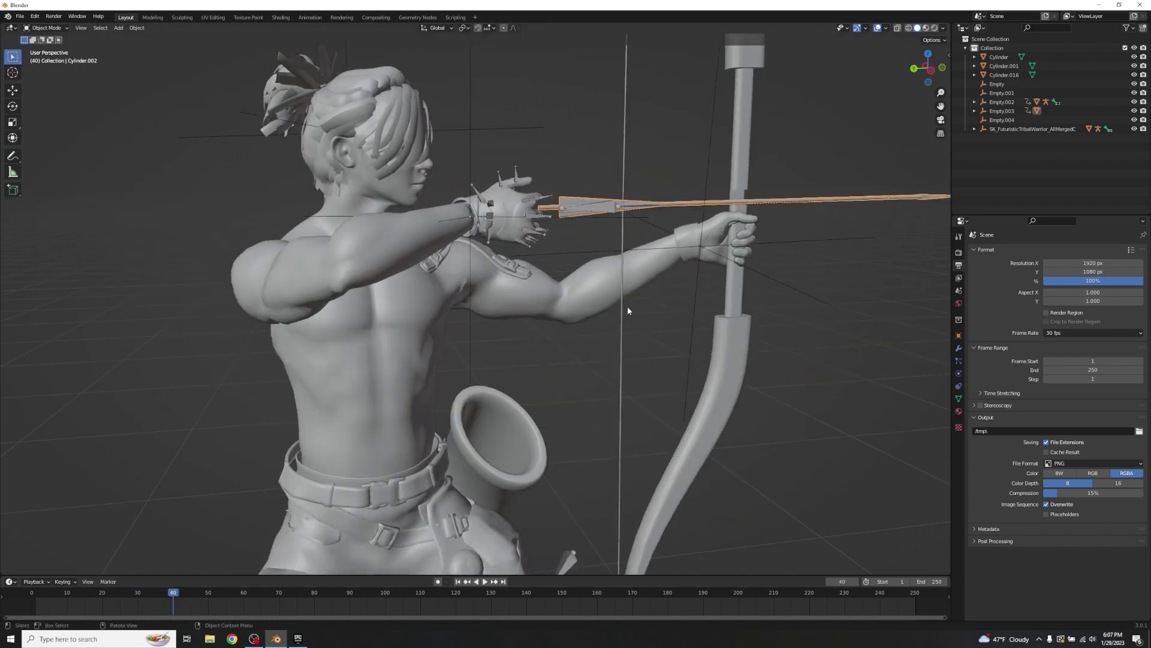
- Nudge the bow-hand empty Empty.002 and drawing-hand empty Empty.003 along global Y
click(799, 242)
key(g)
key(y)
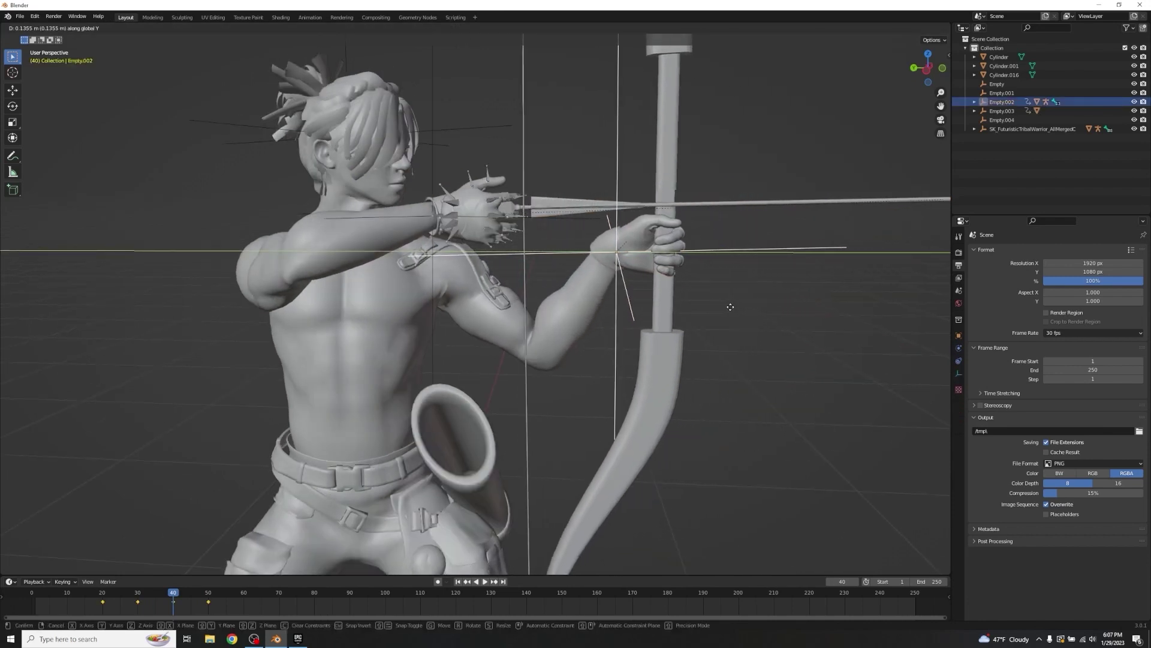
click(766, 310)
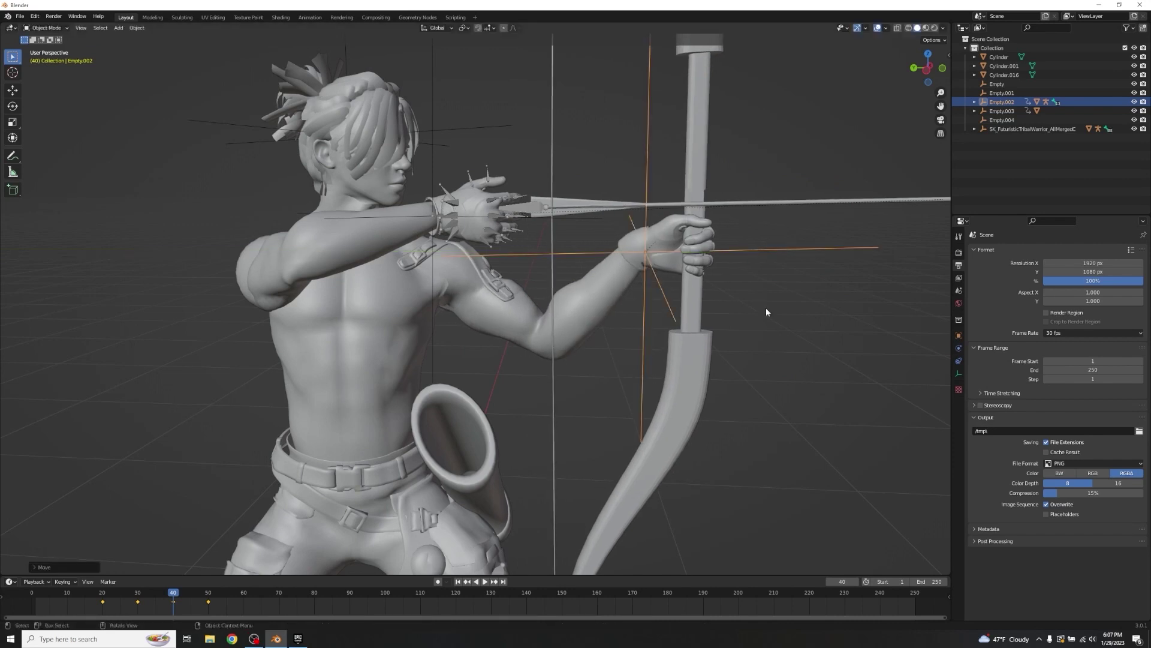
click(584, 219)
key(g)
key(y)
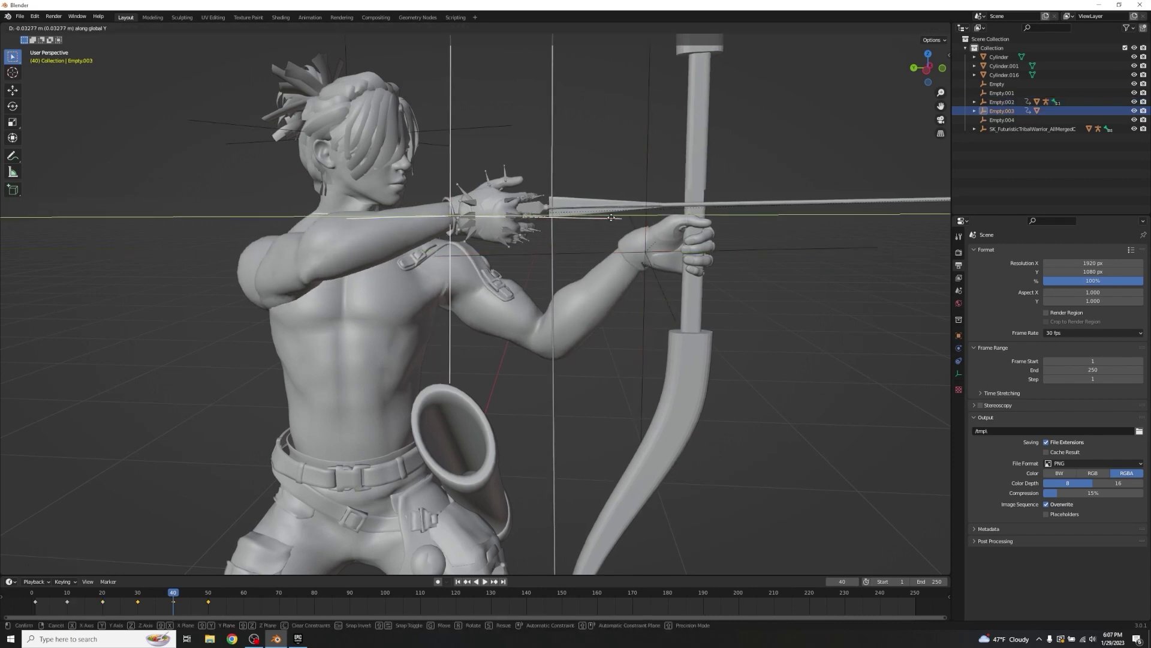
click(628, 218)
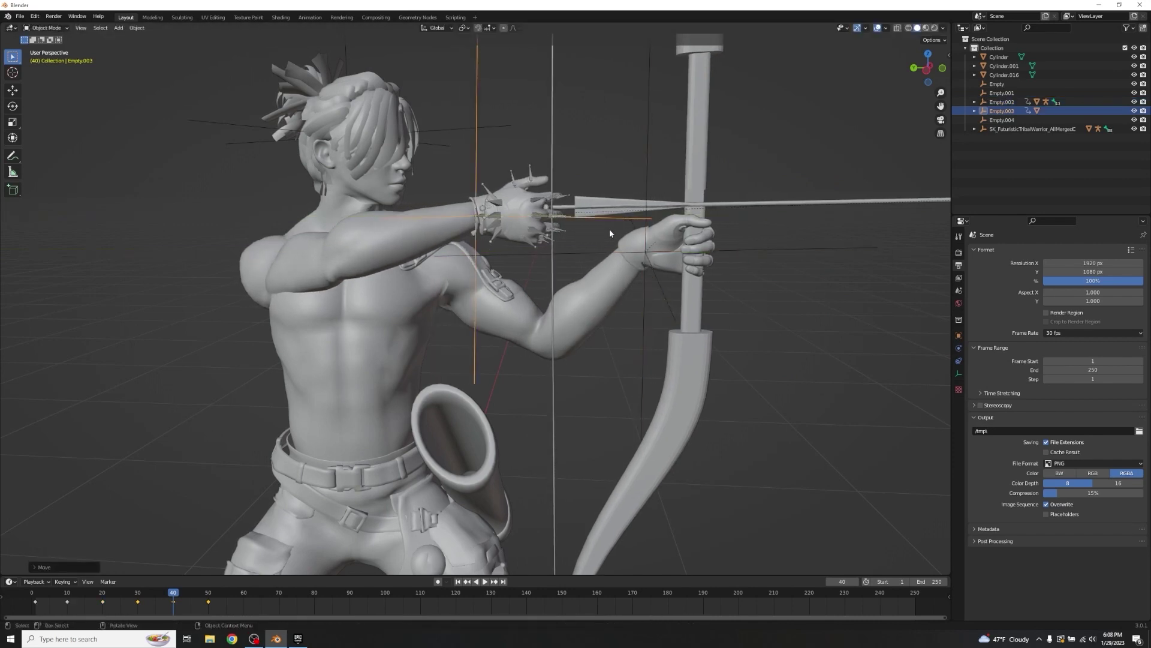
- Lower, rotate on global X and shift both hand empties on Z and Y, then key them at frame 40
click(754, 249)
key(g)
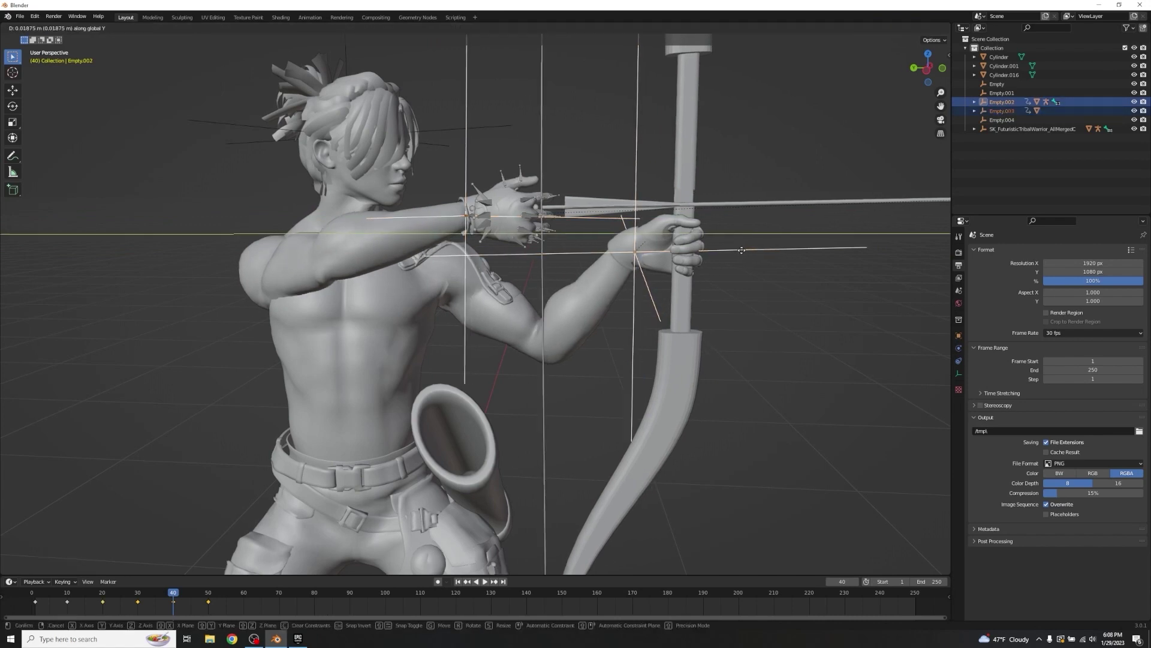
click(745, 264)
middle_drag(768, 300, 739, 315)
key(r)
key(x)
click(729, 268)
mouse_move(728, 268)
middle_down()
mouse_move(743, 255)
mouse_move(684, 318)
mouse_move(602, 312)
mouse_move(611, 276)
mouse_move(726, 265)
mouse_move(723, 291)
middle_up()
key(g)
key(z)
click(745, 246)
key(g)
key(y)
click(702, 303)
key(i)
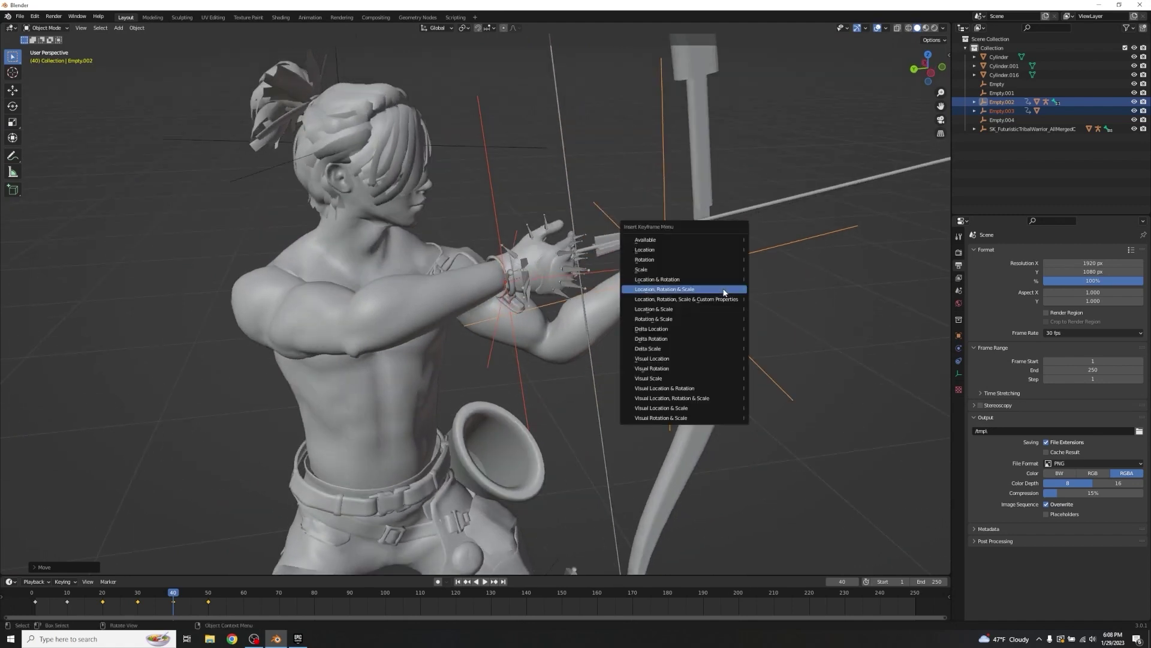
click(724, 291)
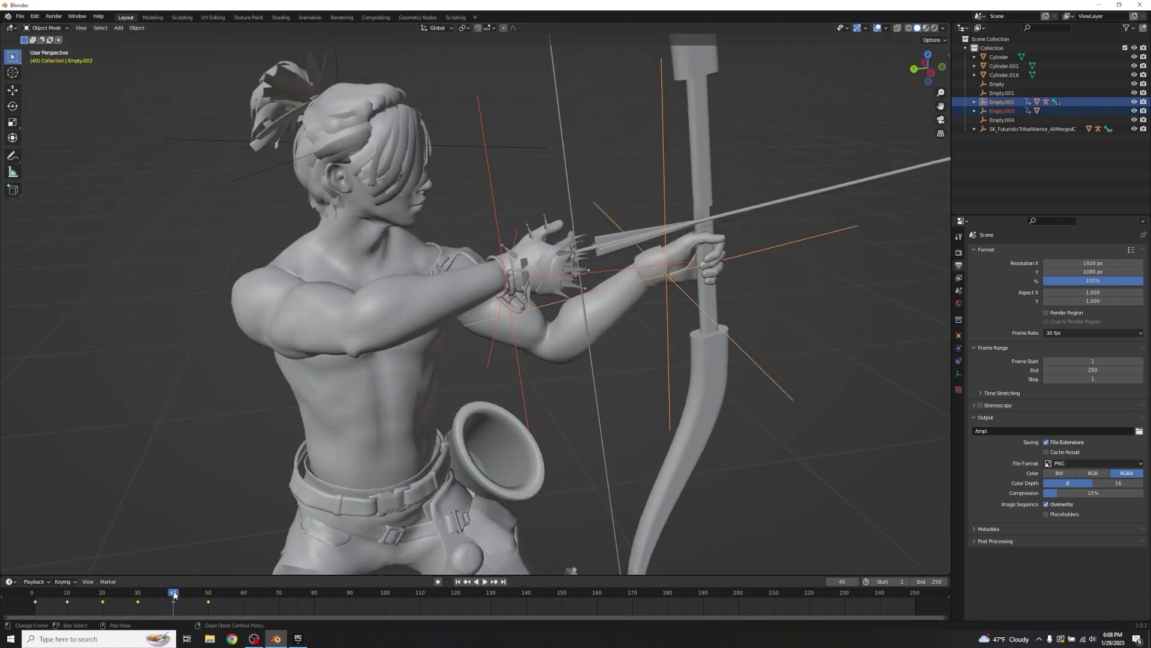
- Play back the bow draw, then scrub the timeline to frame 45
key(space)
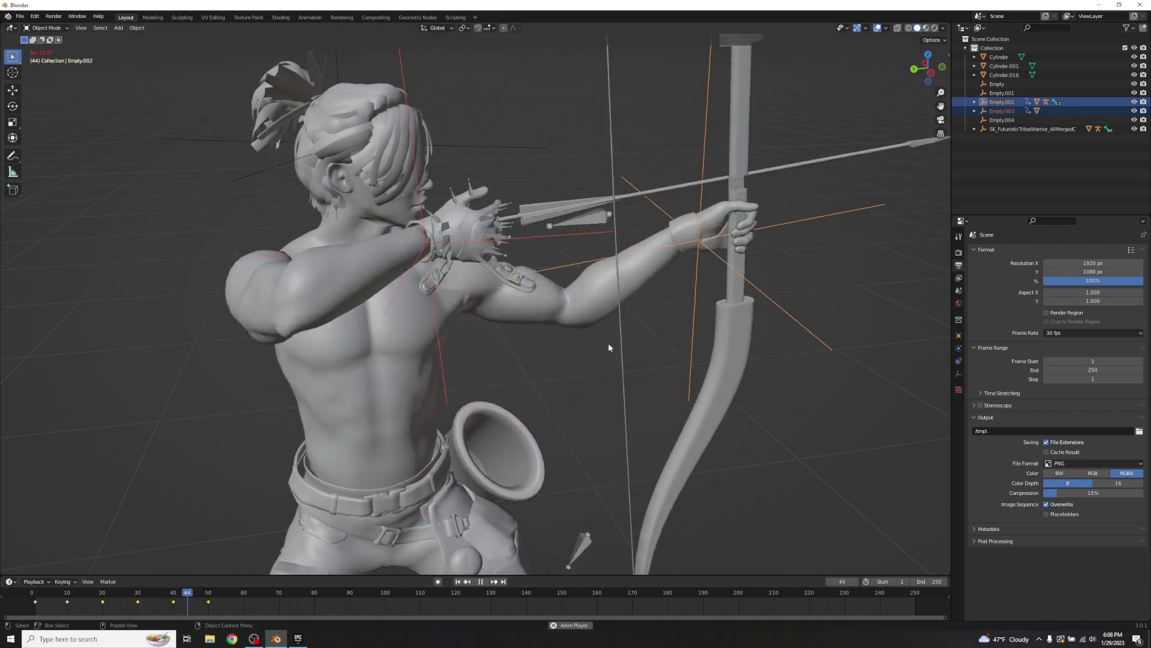
key(space)
middle_drag(509, 372, 481, 370)
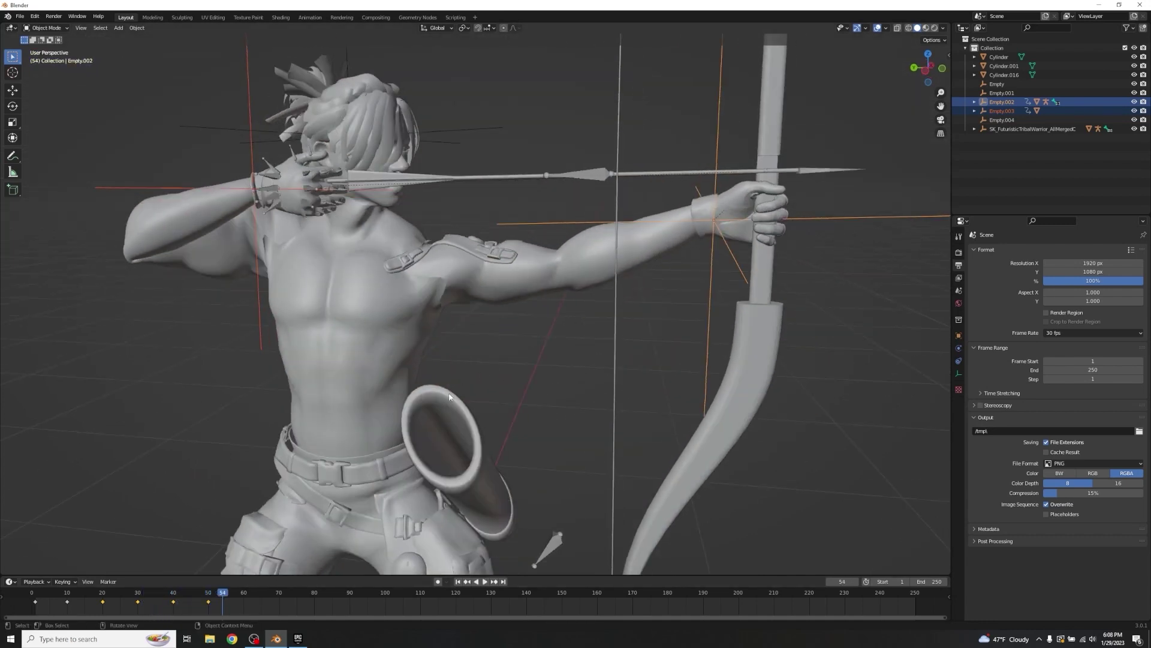
drag(217, 593, 191, 607)
key(r)
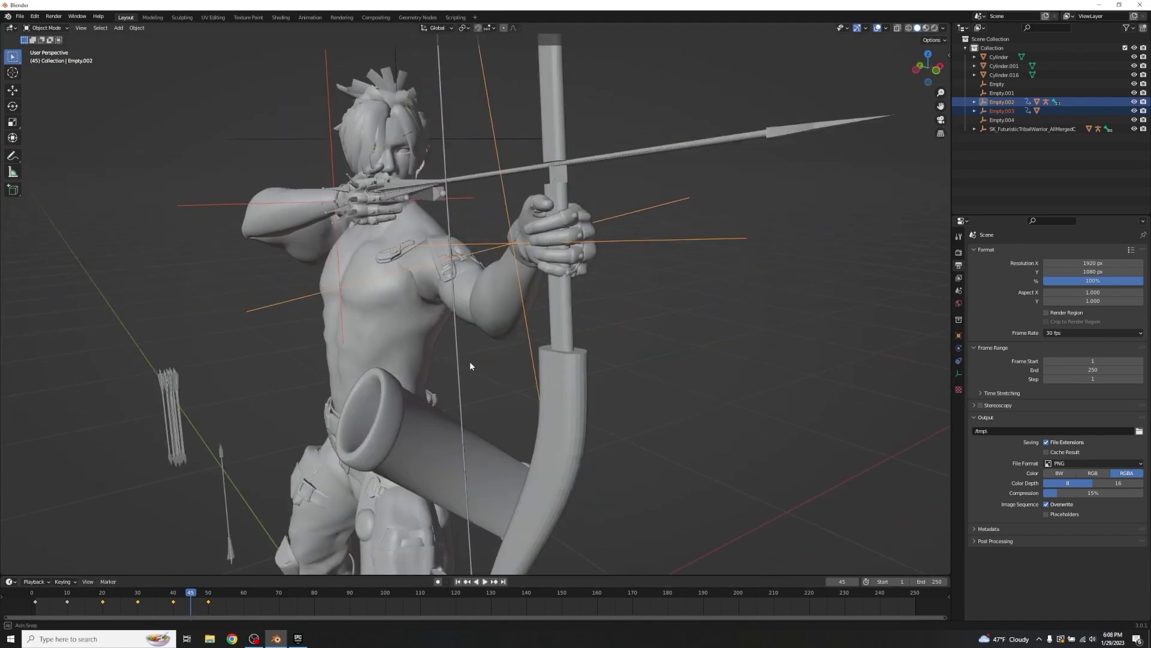
- Rotate the drawing-hand empty Empty.003 around Z and global Y to angle the arrow
click(805, 323)
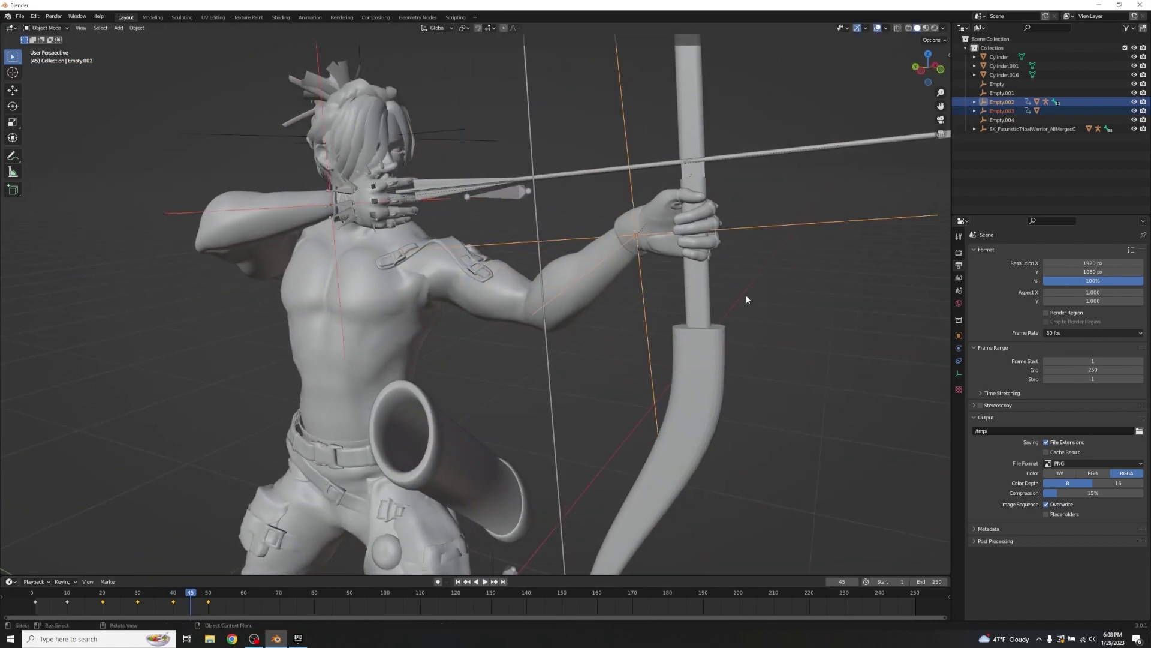
click(322, 152)
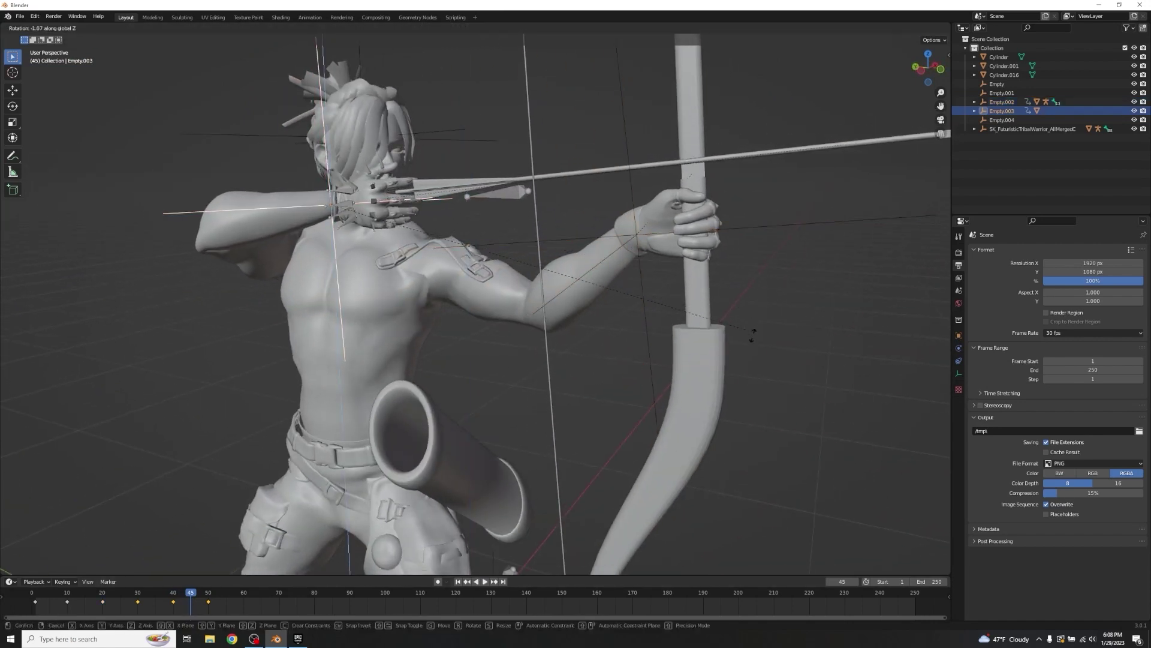
middle_drag(753, 339, 735, 358)
key(r)
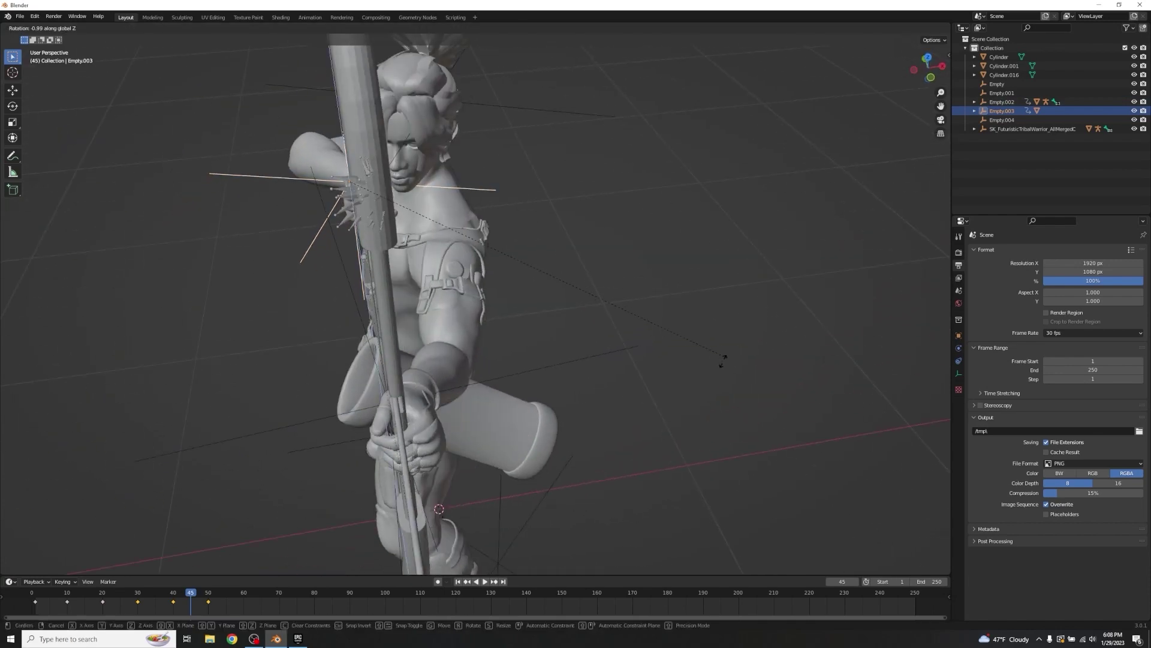
click(735, 359)
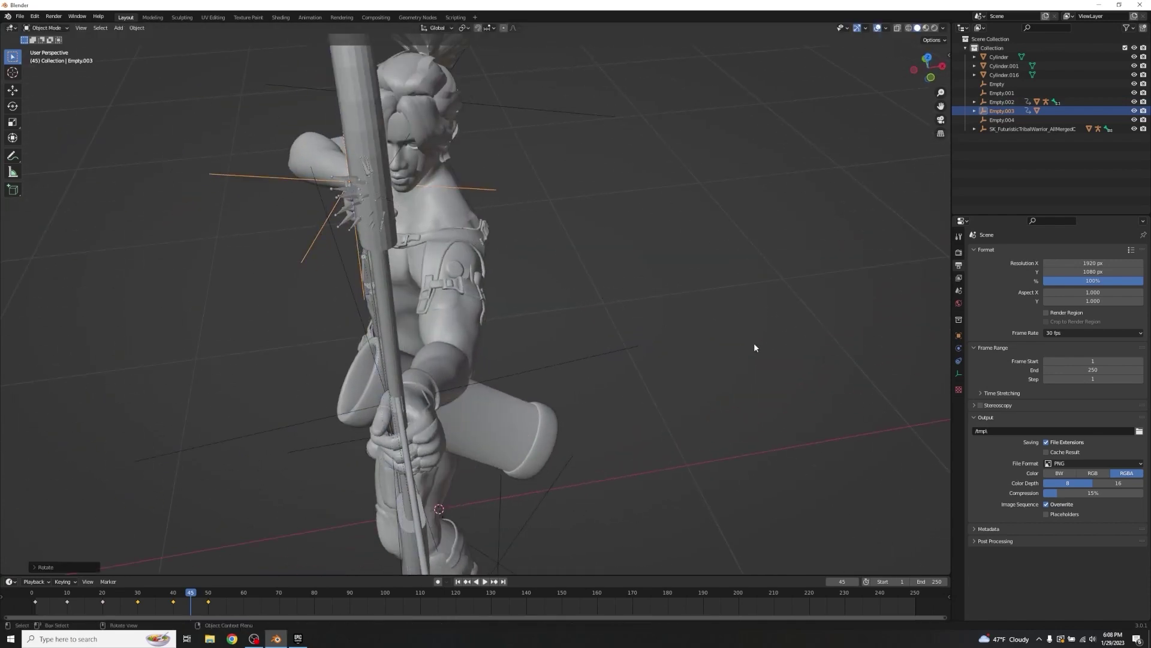
middle_drag(754, 343, 804, 305)
key(r)
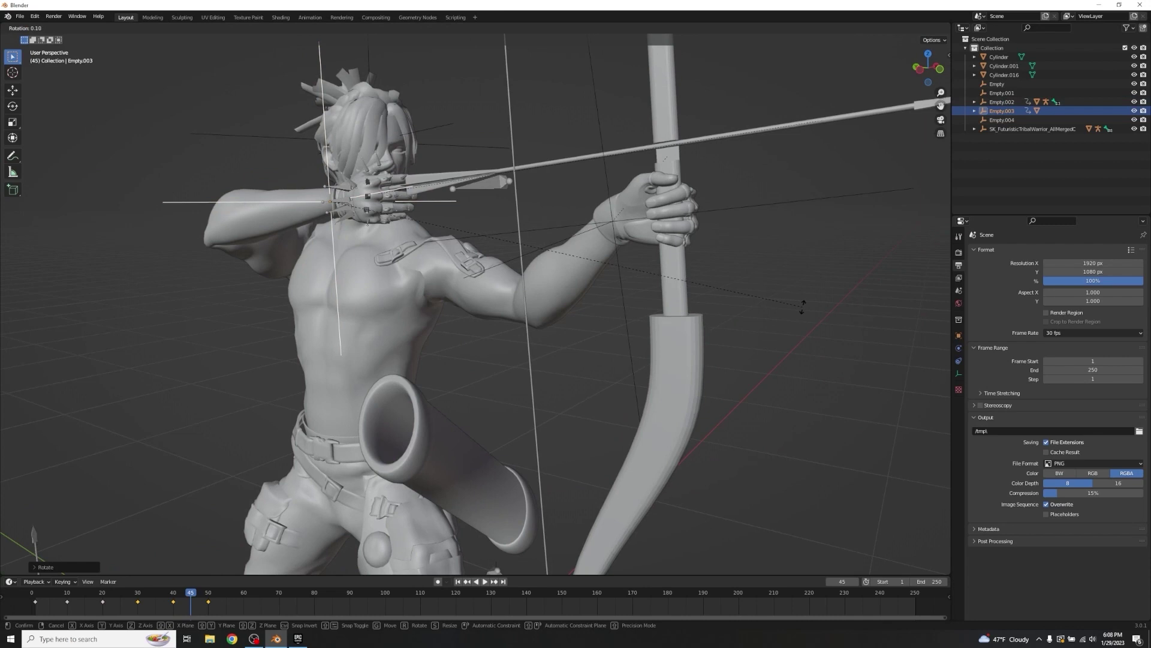
key(y)
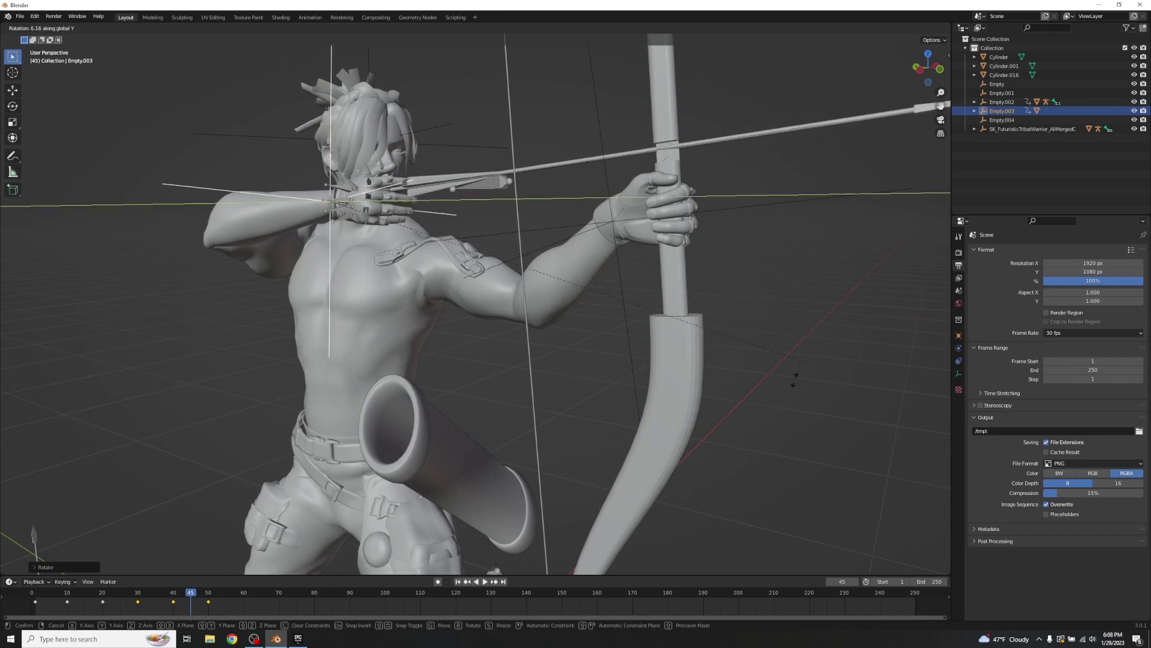
click(780, 341)
- Tilt Empty.003 slightly about local X and key location, rotation and scale at frame 45
right_click(780, 341)
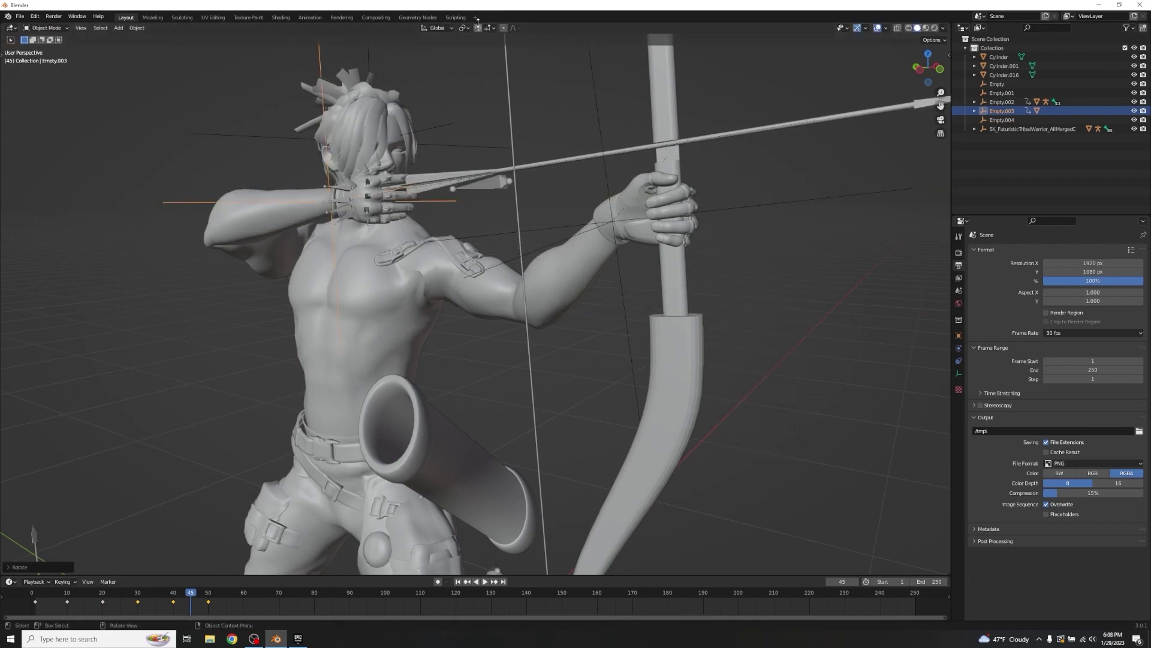
click(437, 27)
key(r)
key(x)
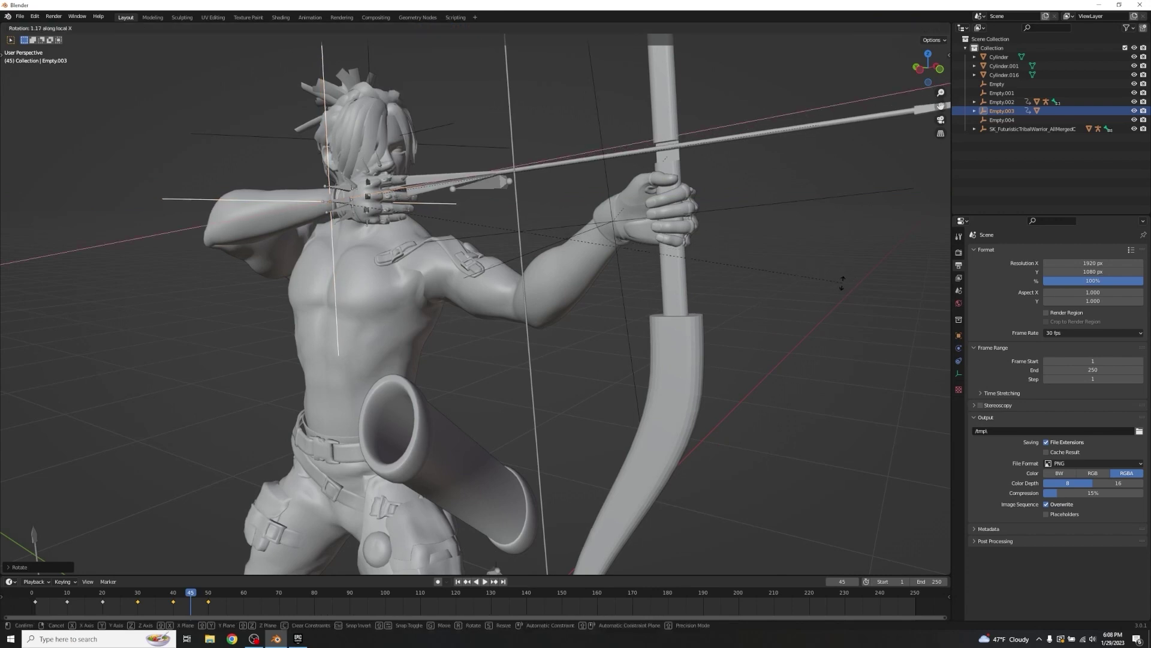
click(844, 312)
middle_drag(844, 312, 614, 325)
key(i)
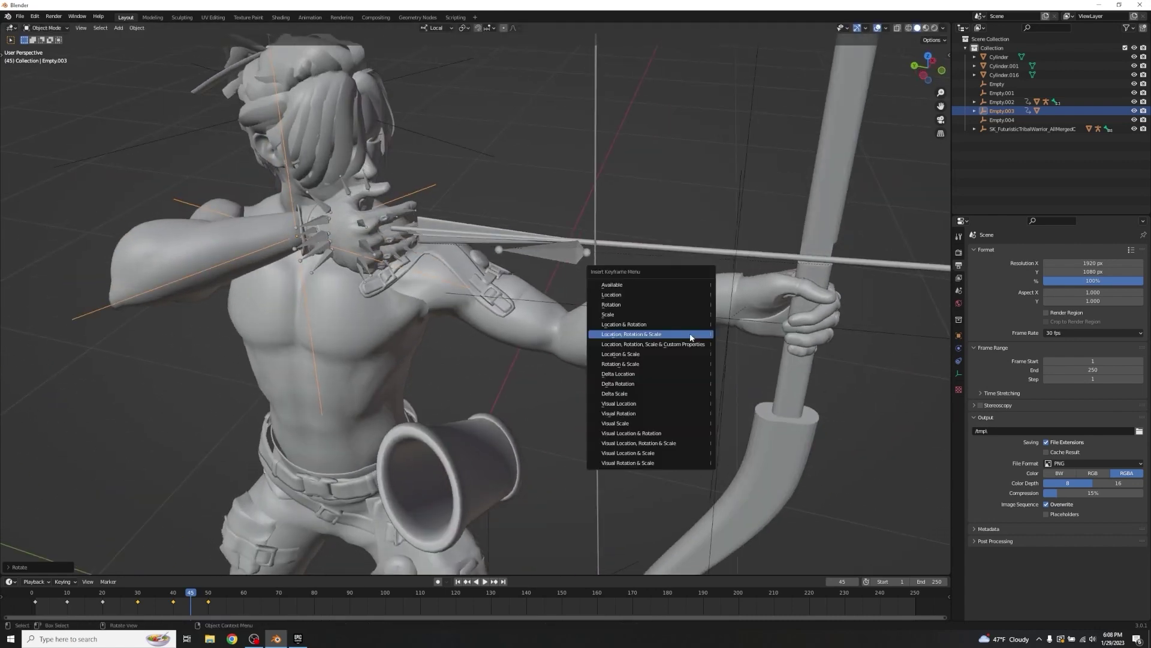
click(691, 338)
drag(179, 595, 211, 593)
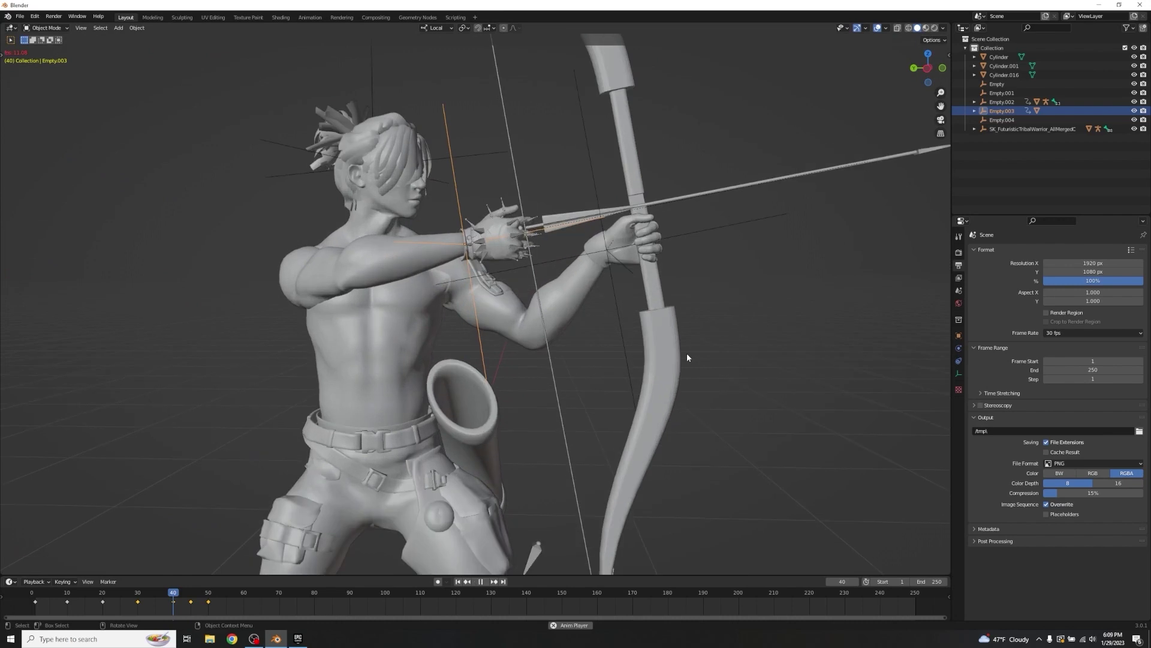
- Play the arrow animation forward and backward, then replay from the start and stop at frame 55
key(space)
key(shift+ctrl+space)
key(space)
middle_drag(761, 295, 379, 412)
drag(229, 593, 34, 594)
key(space)
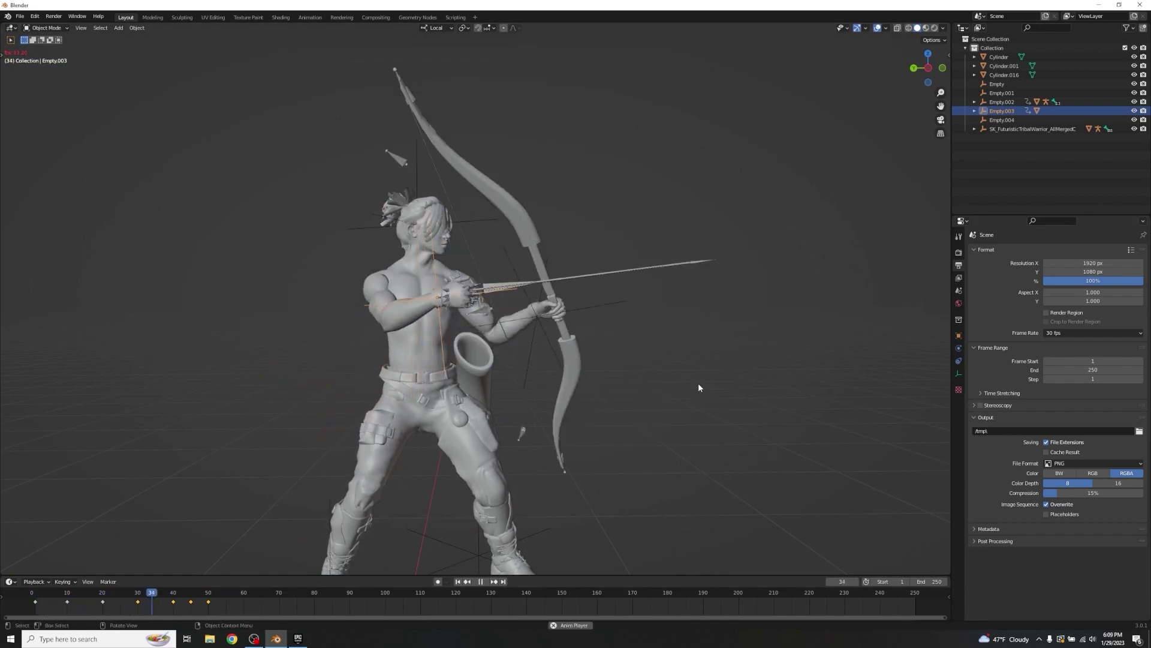
key(space)
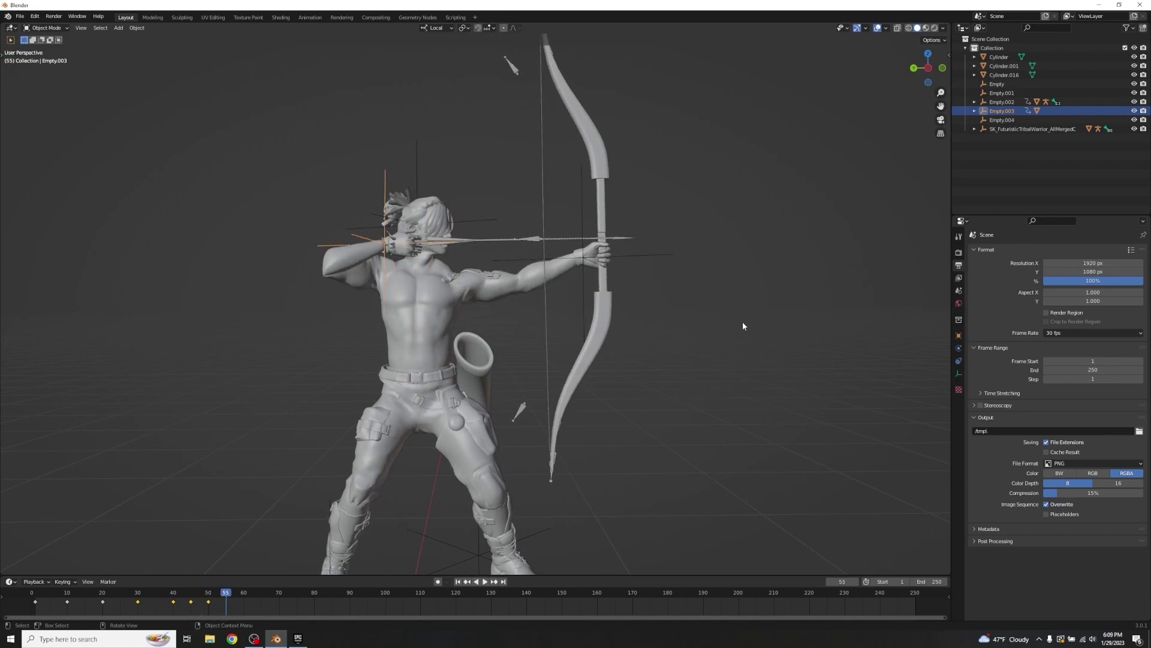
- Select the bowstring armature, switch it to Pose Mode, and pick the StringPull bone
scroll(734, 327, up, 3)
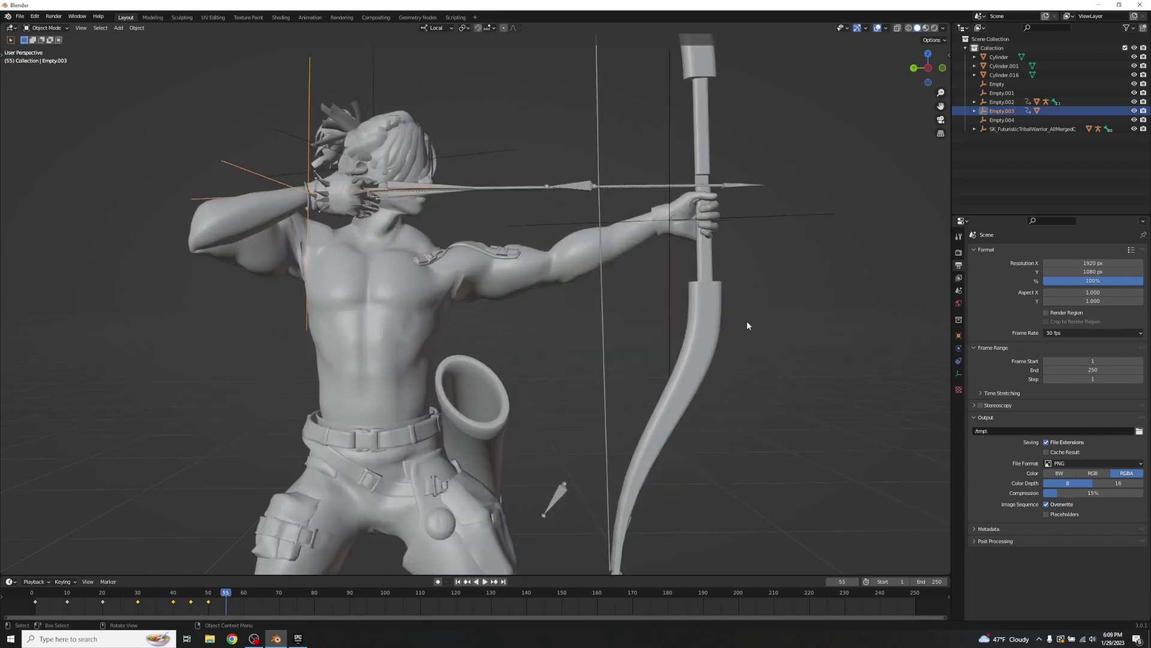
click(581, 189)
key(ctrl+Tab)
click(581, 190)
middle_drag(721, 192, 711, 211)
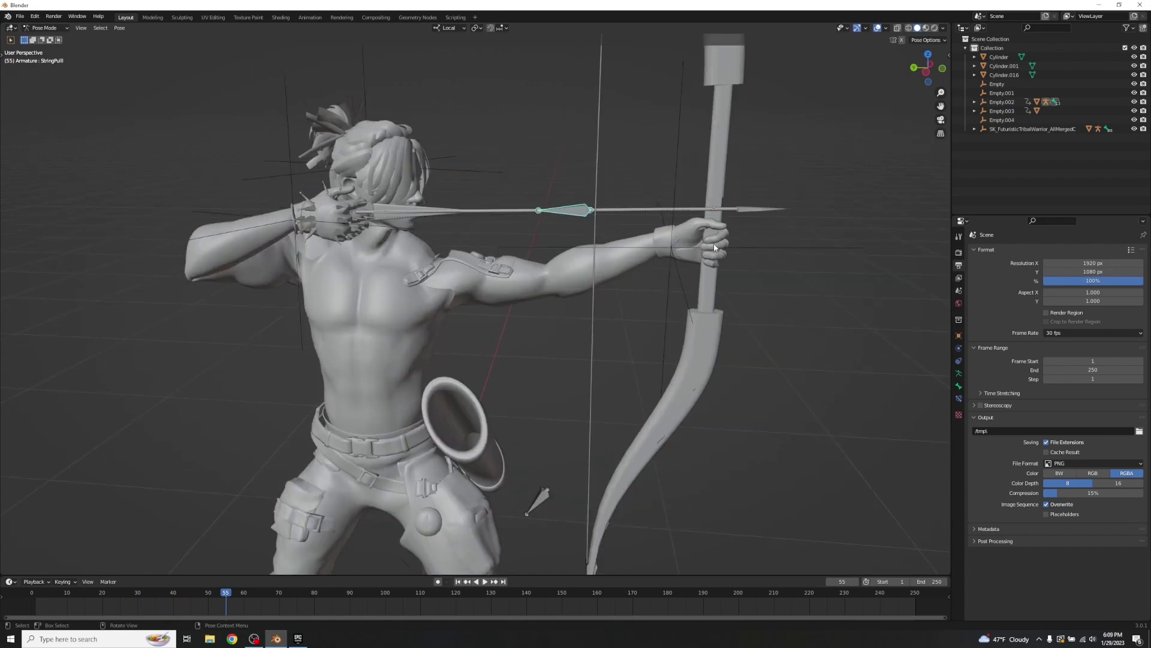
- Pull the StringPull bone back along local Y and check its Location Y in the N sidebar
key(g)
key(y)
key(y)
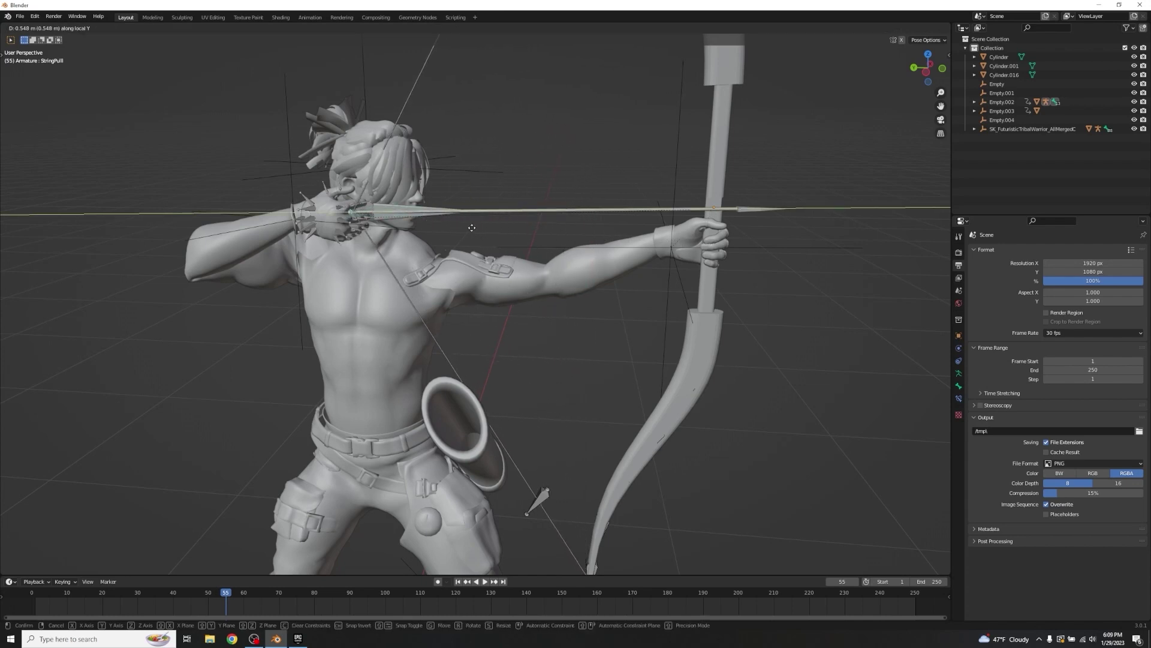
click(473, 229)
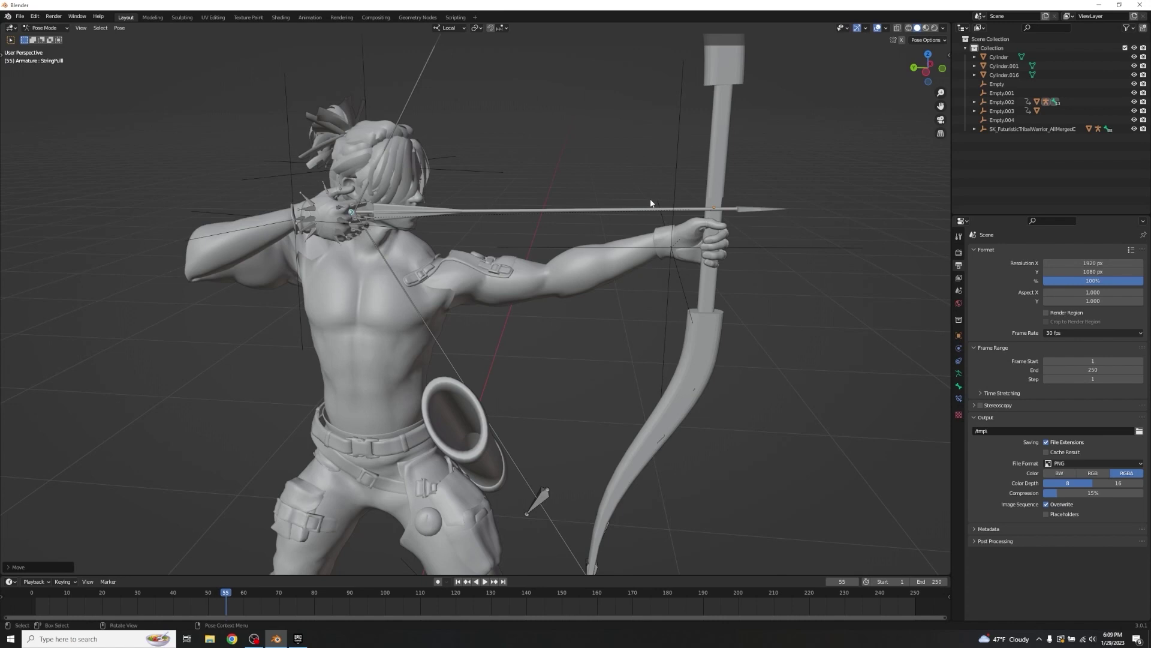
middle_drag(650, 202, 491, 213)
key(n)
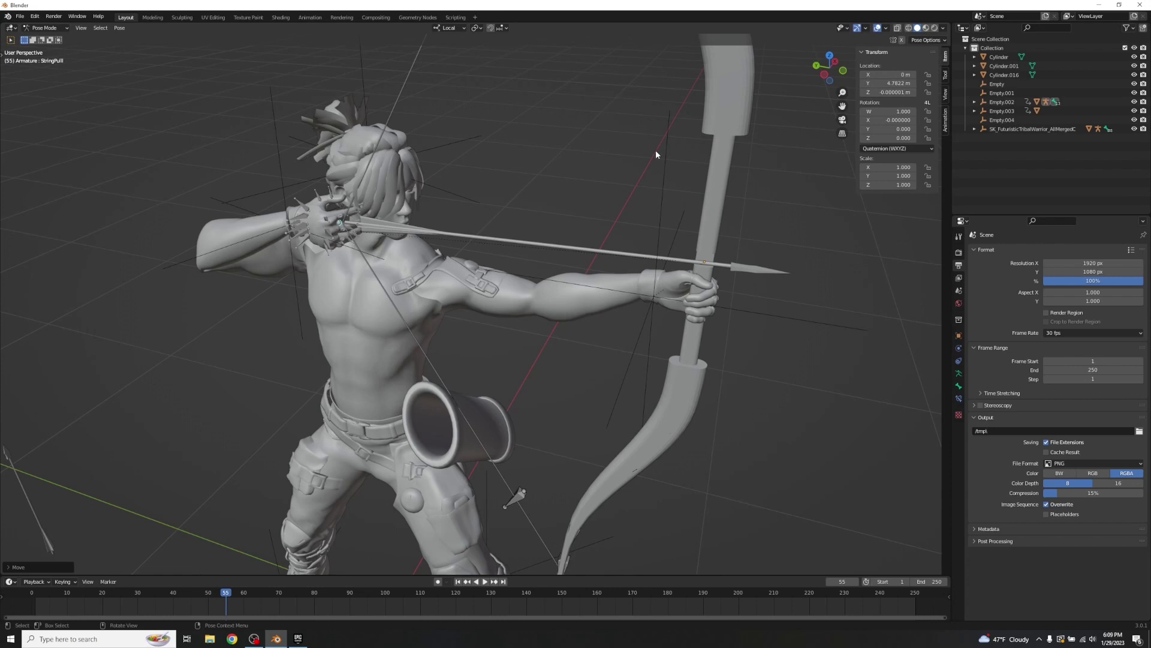
key(g)
key(y)
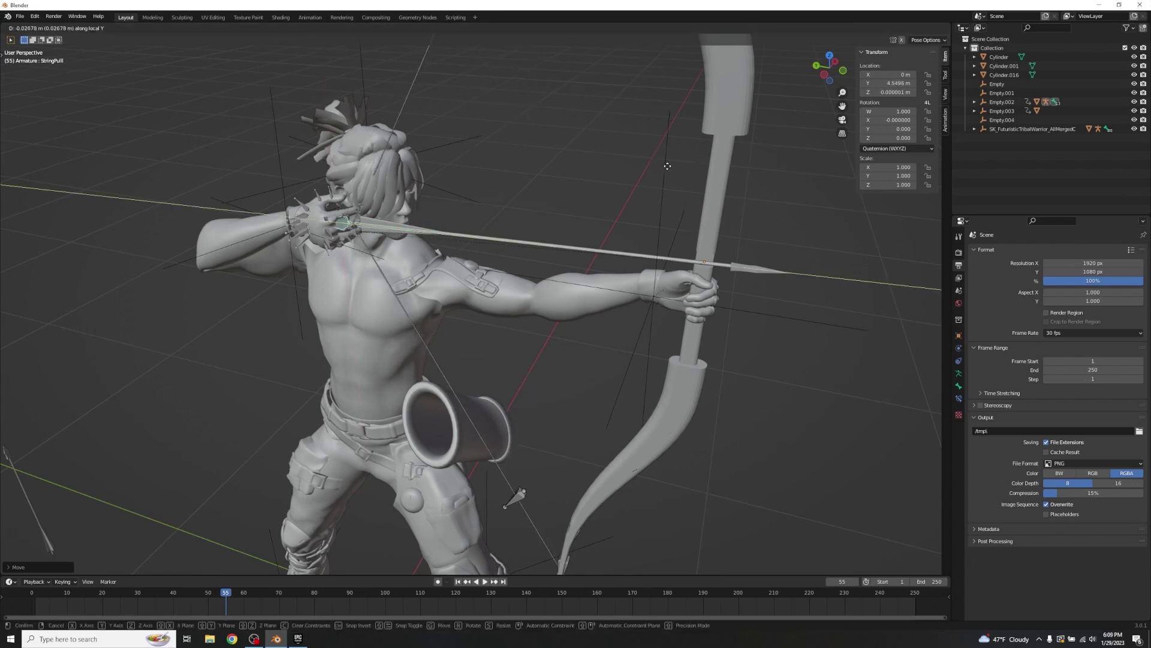
key(Escape)
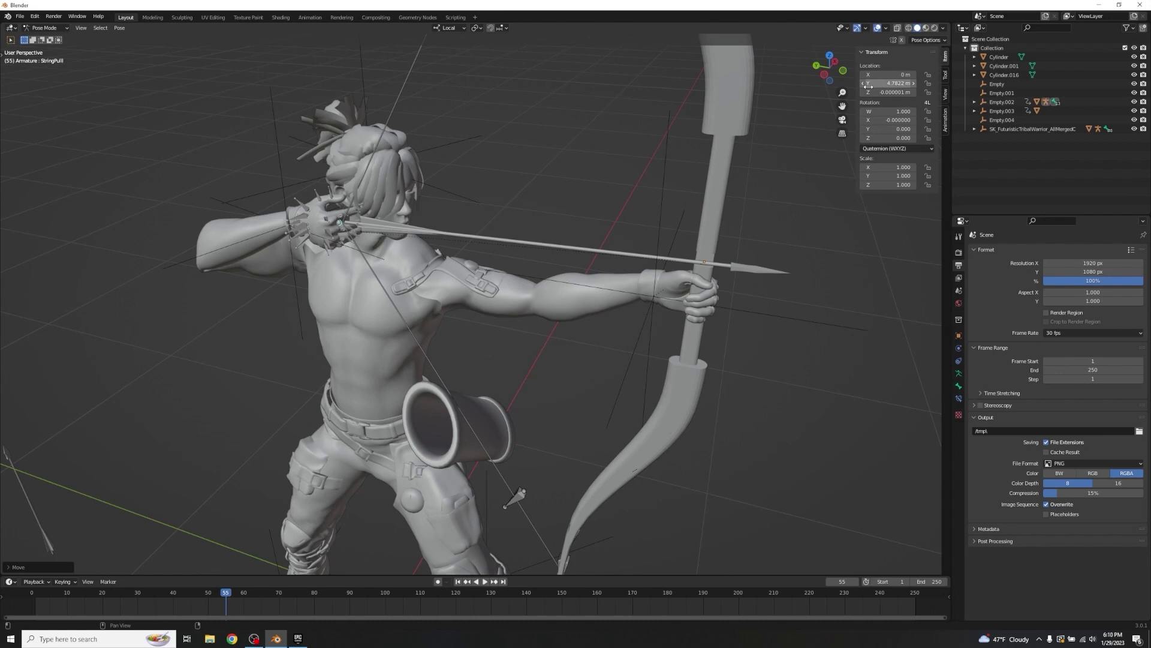
- Launch a second Blender instance and open the recent file WeaponAssets.blend
click(87, 639)
text(blender)
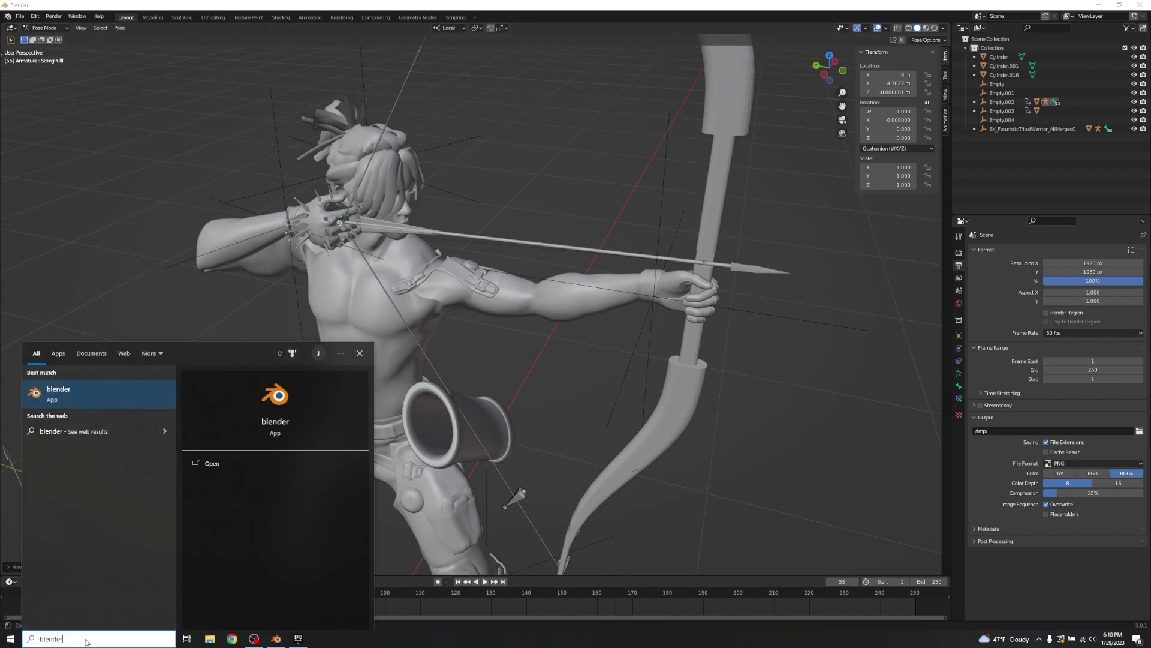
key(Return)
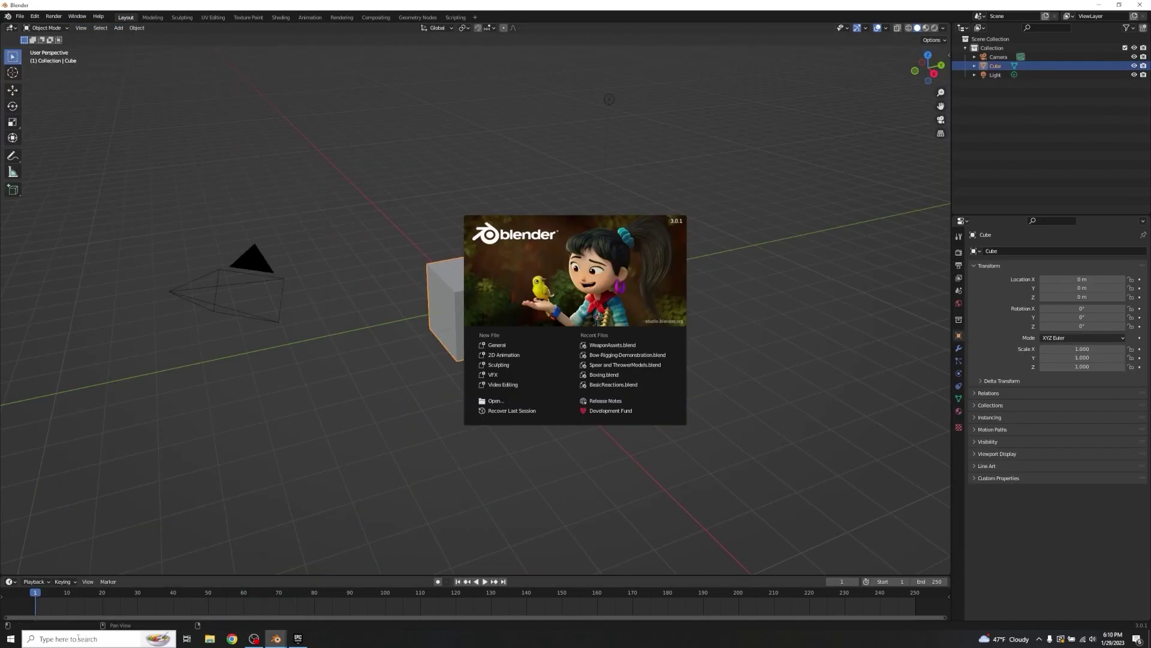
click(626, 346)
- Select the bow's StringPull bone and orbit until the bow faces the view beside the quiver
shift+middle_drag(624, 267, 522, 300)
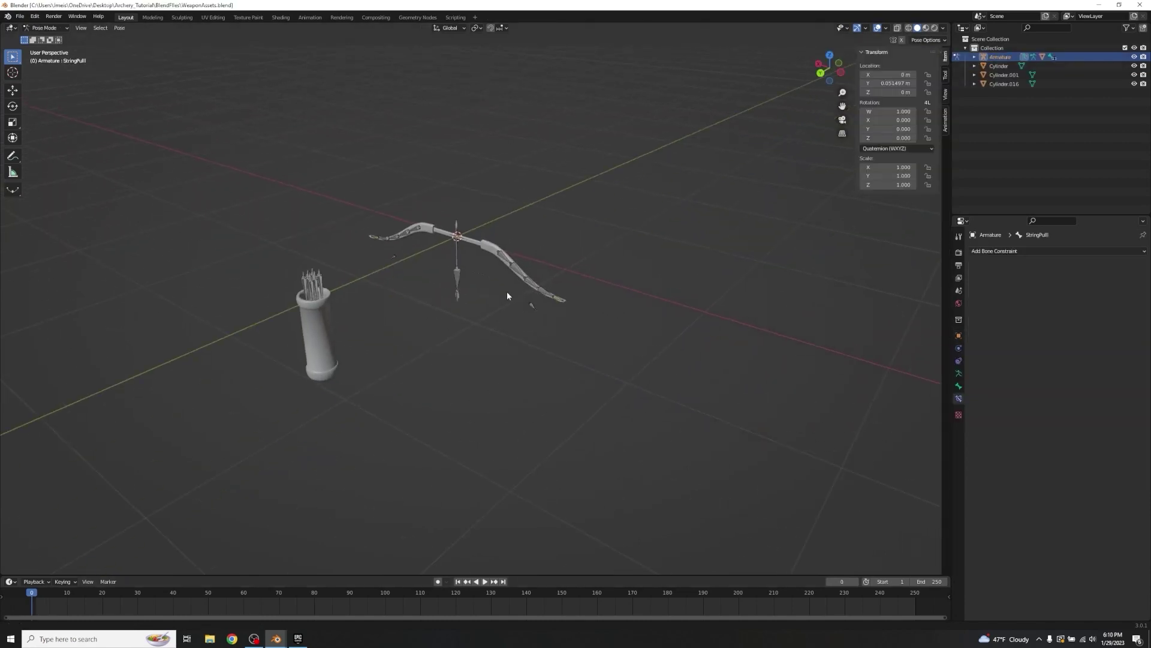
scroll(521, 301, up, 3)
click(443, 261)
middle_drag(451, 290, 532, 288)
scroll(534, 334, up, 3)
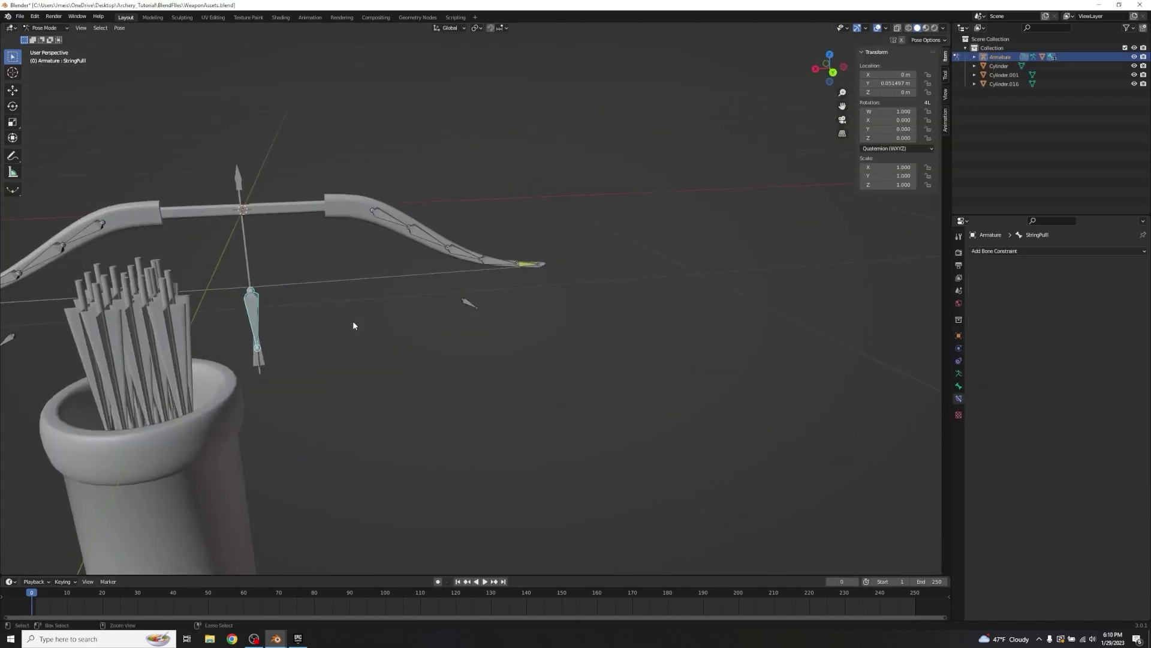
middle_drag(351, 318, 637, 298)
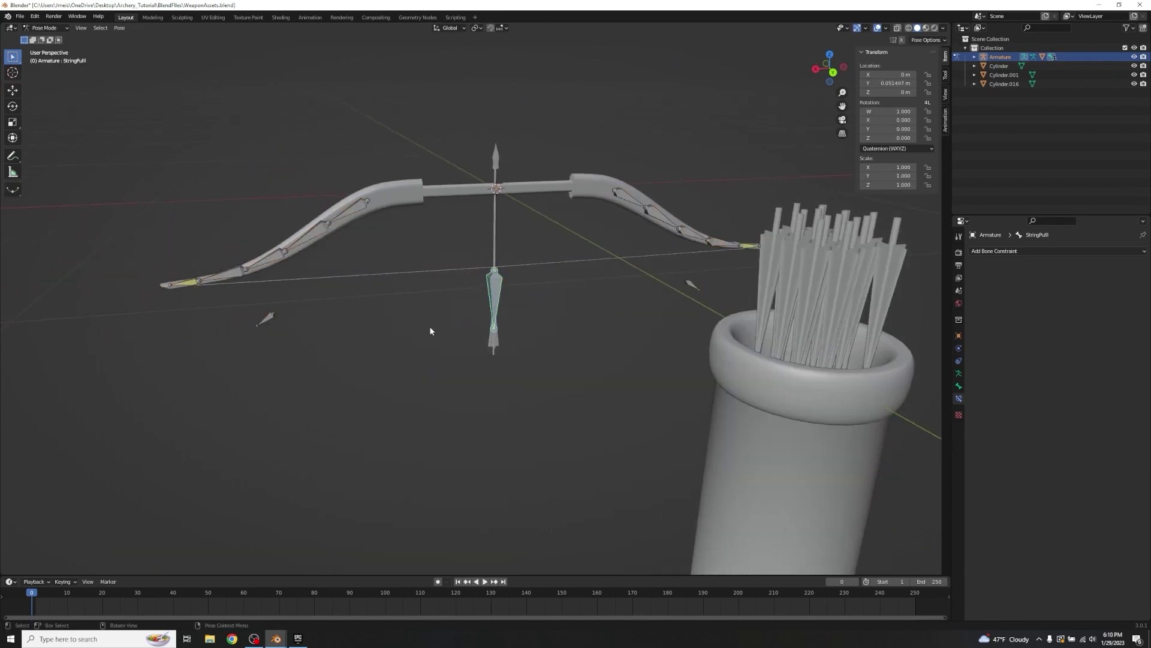
middle_drag(318, 399, 98, 571)
- In the archer scene, scrub between frames 40 and 47 to review the draw, then return to the bow file
mouse_move(269, 641)
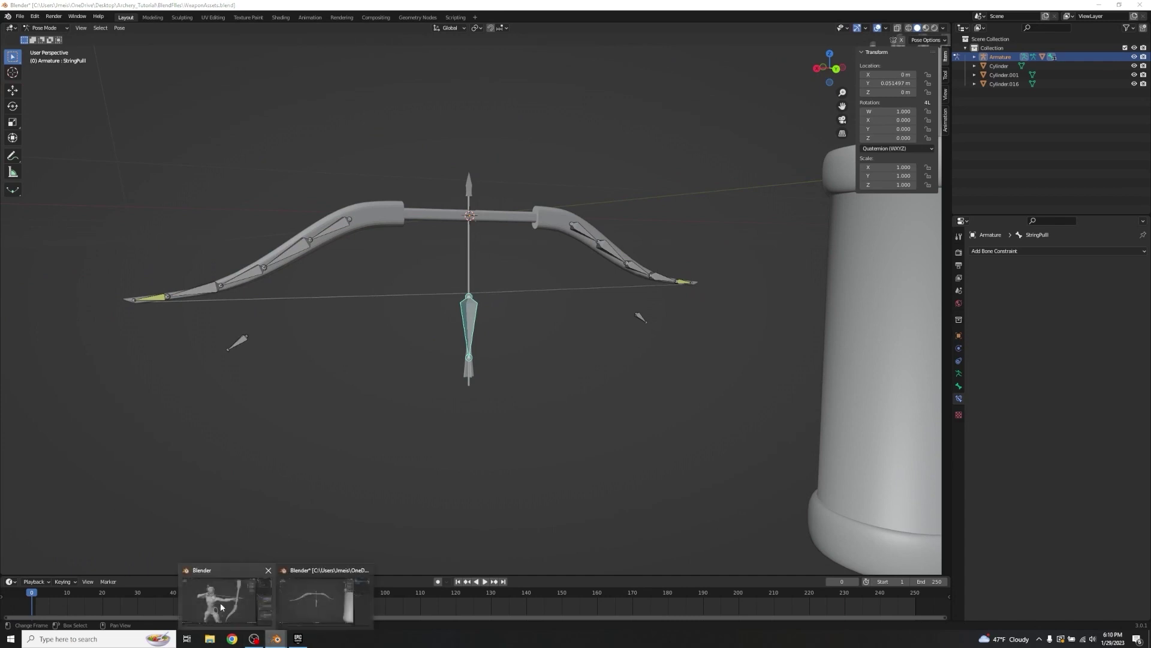
click(219, 600)
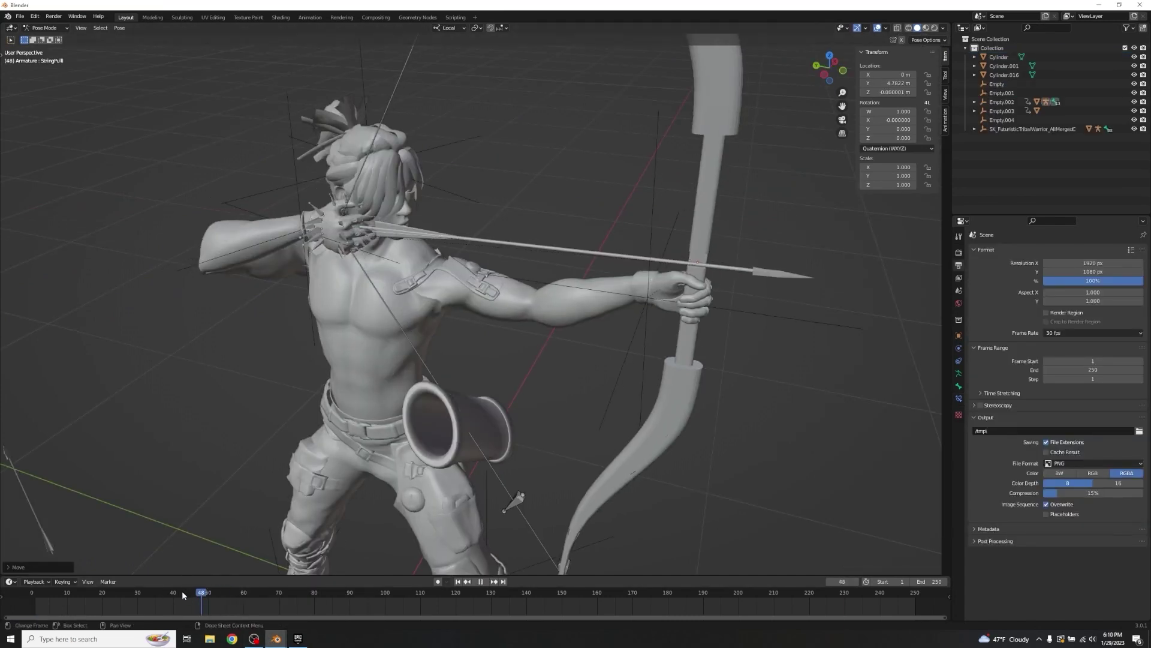
click(202, 594)
mouse_move(204, 593)
mouse_down()
mouse_move(172, 594)
mouse_move(214, 593)
mouse_move(183, 595)
mouse_up()
drag(183, 595, 183, 599)
mouse_move(276, 638)
click(313, 592)
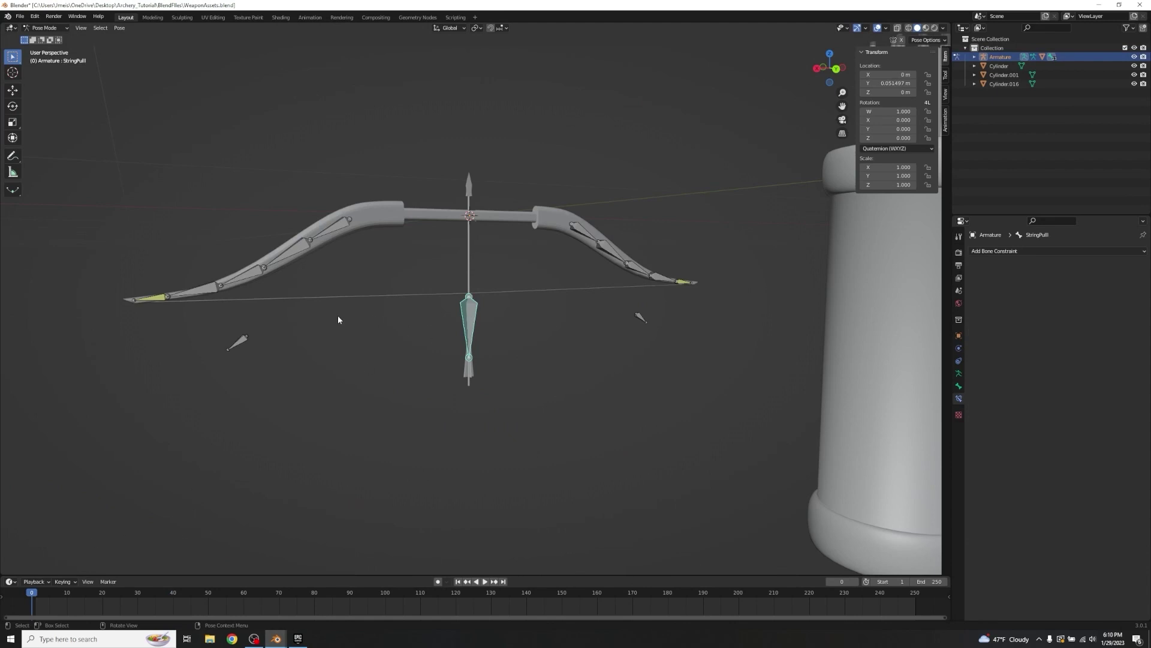
- At frame 0, key all bow bones' location, rotation and scale, plus Bottom5 and Top5 IK influence at 0
key(a)
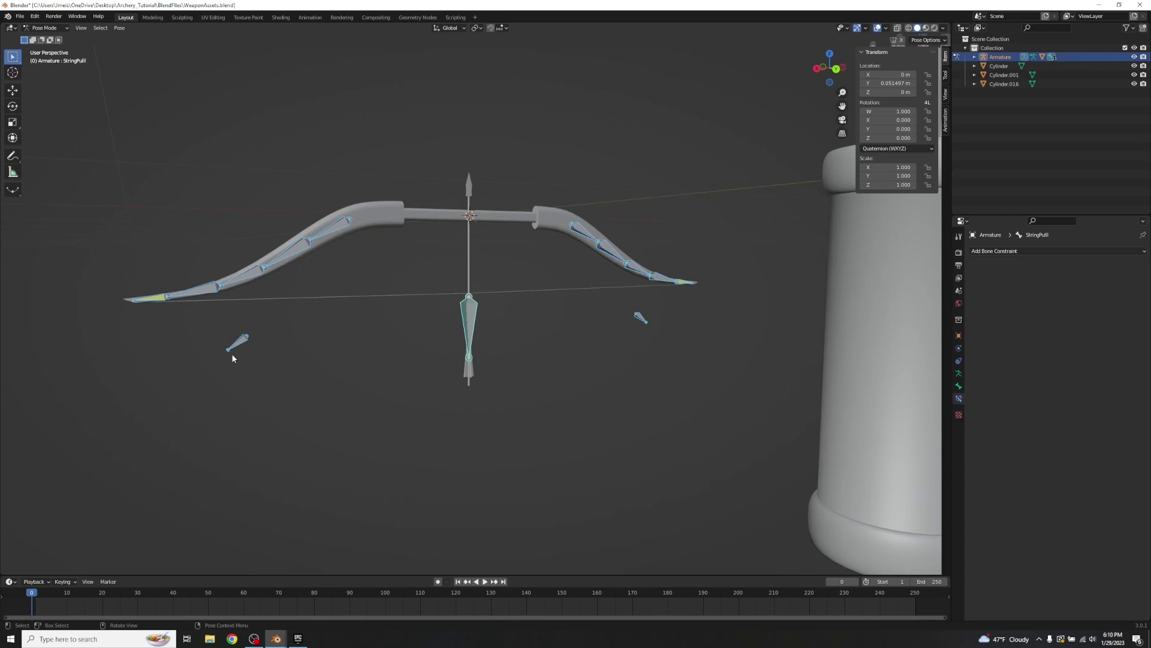
key(i)
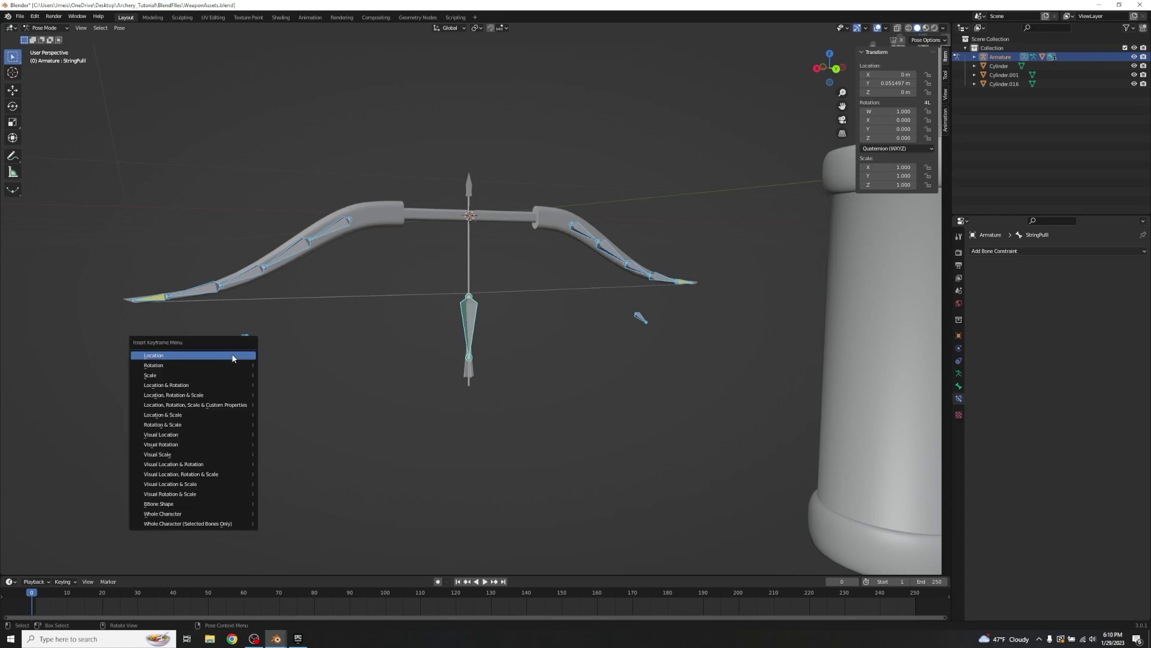
click(180, 395)
click(153, 303)
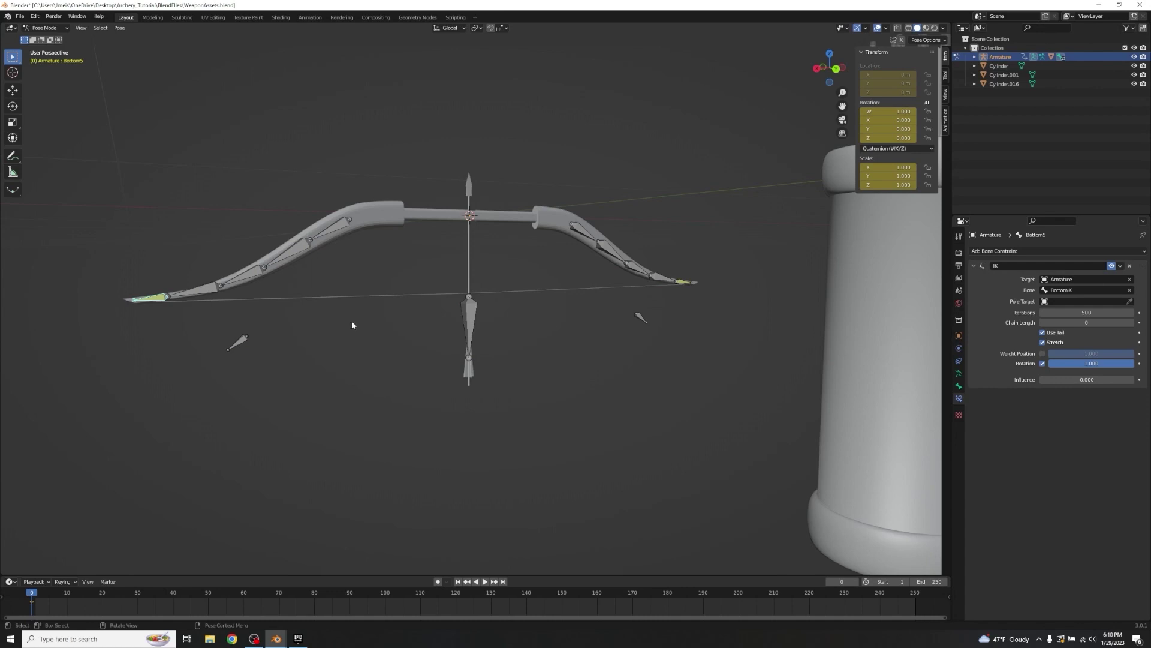
key(i)
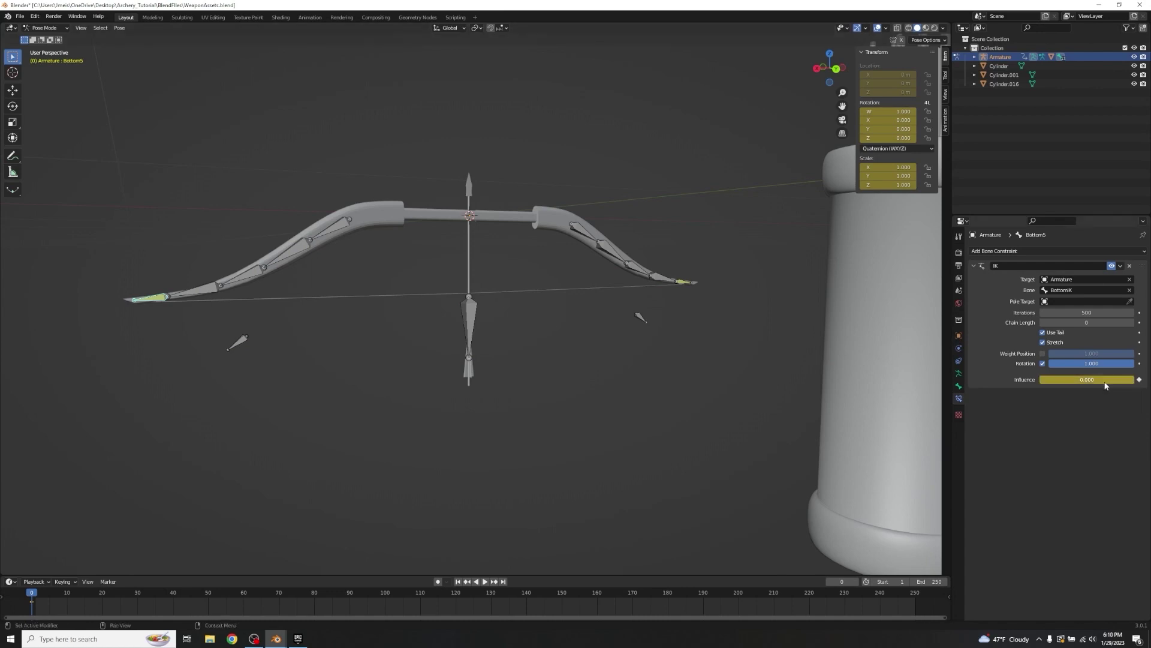
click(689, 279)
key(i)
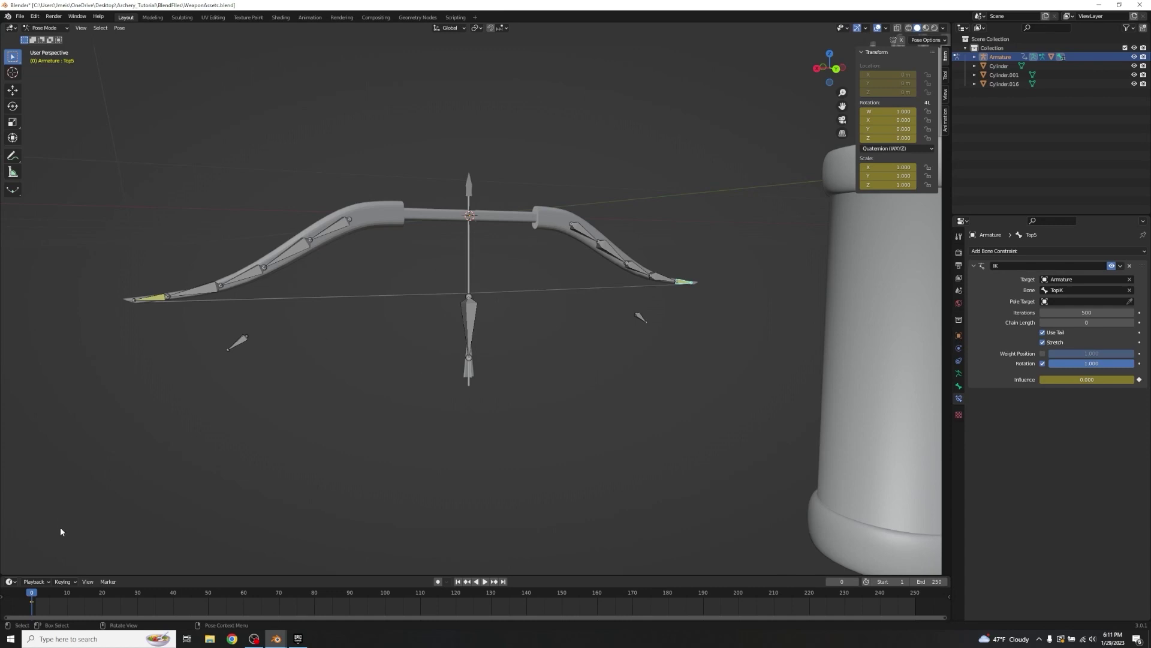
- Duplicate the frame-0 keys of Bottom5, Top5 and StringPull to frame 40
drag(36, 594, 174, 593)
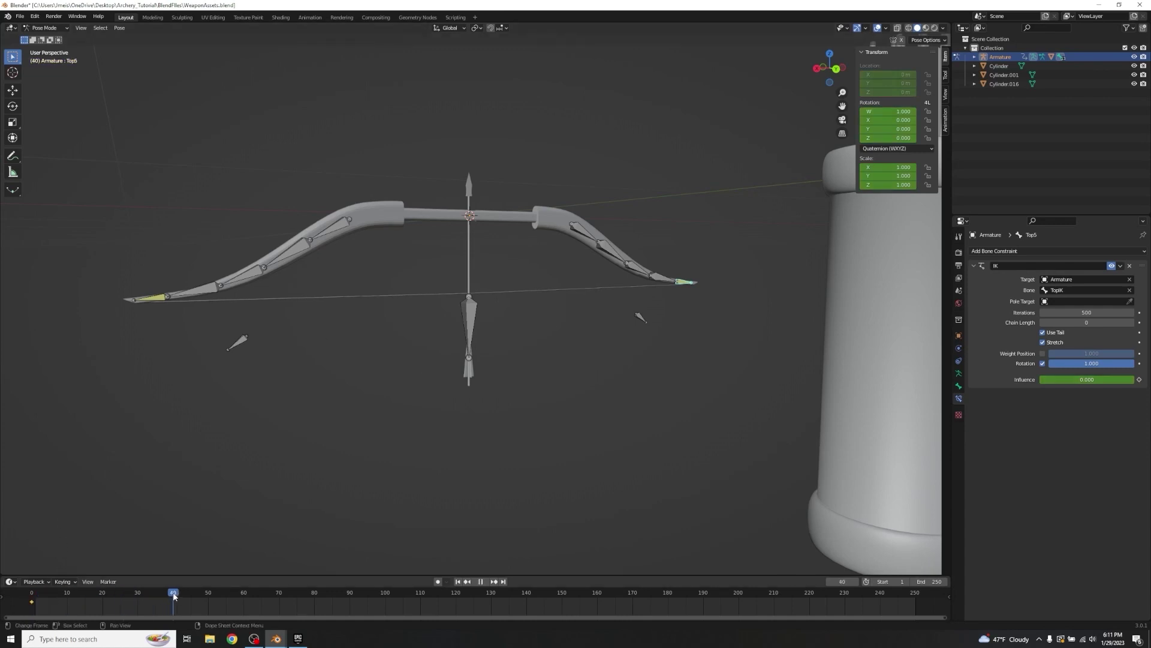
click(157, 303)
key(shift+d)
click(172, 605)
click(682, 282)
click(32, 602)
key(shift+d)
click(173, 605)
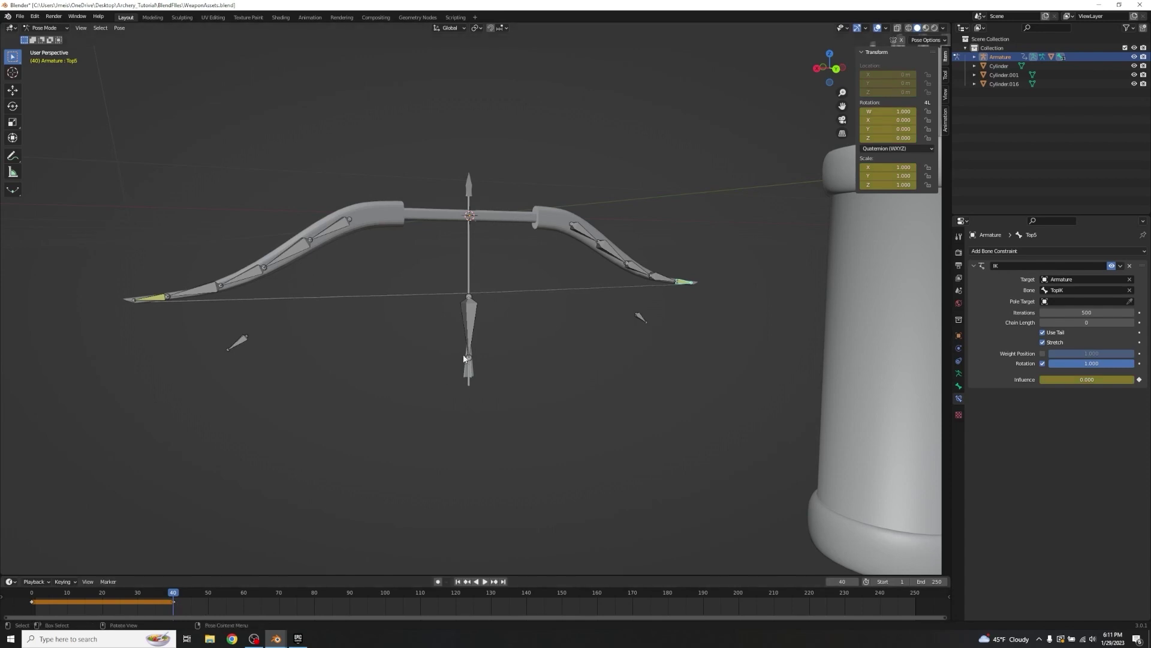
click(471, 327)
click(31, 601)
key(shift+d)
click(173, 601)
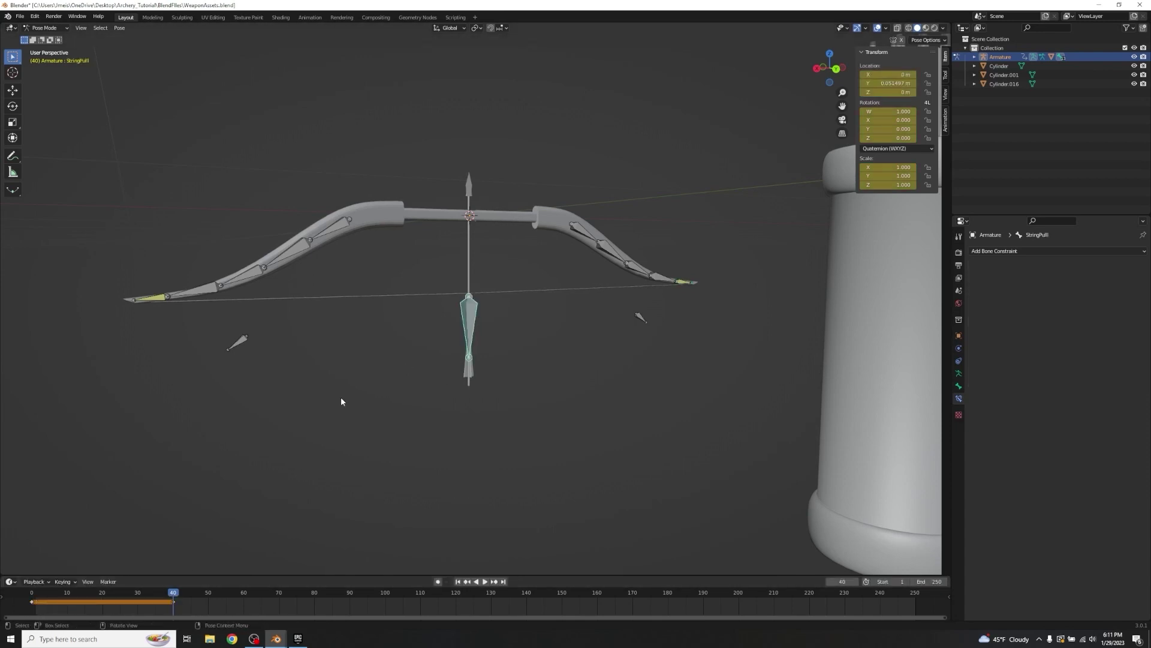
- At frame 50, key Bottom5 and Top5 IK influence at 1.000, then hide the StringPull bone
click(208, 592)
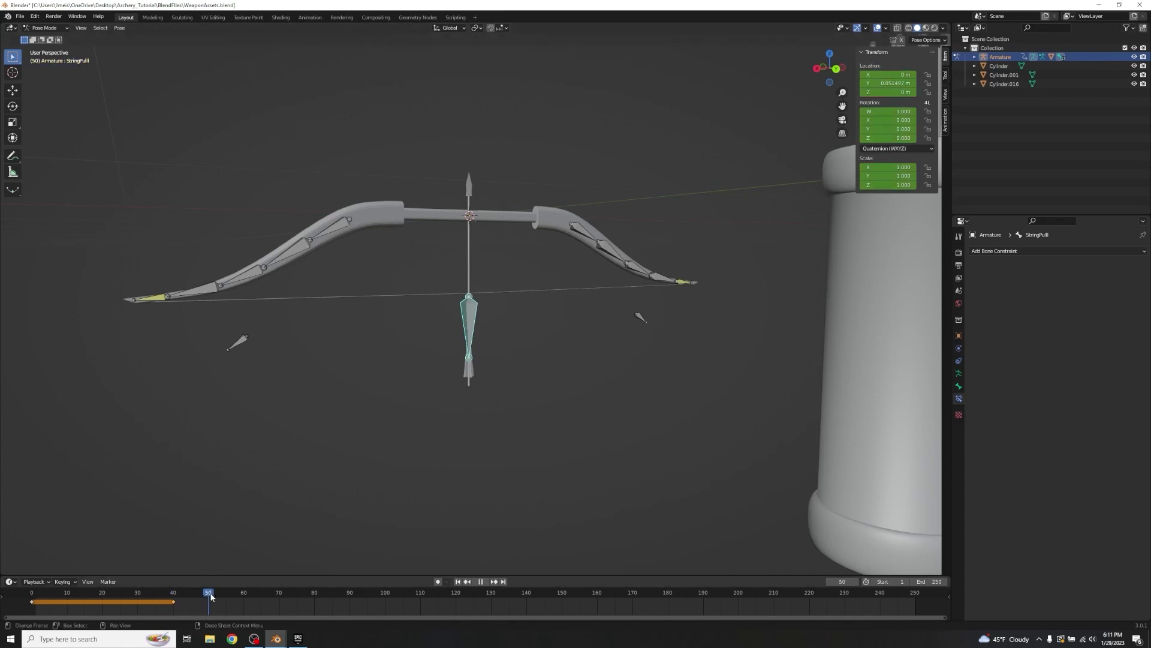
click(153, 299)
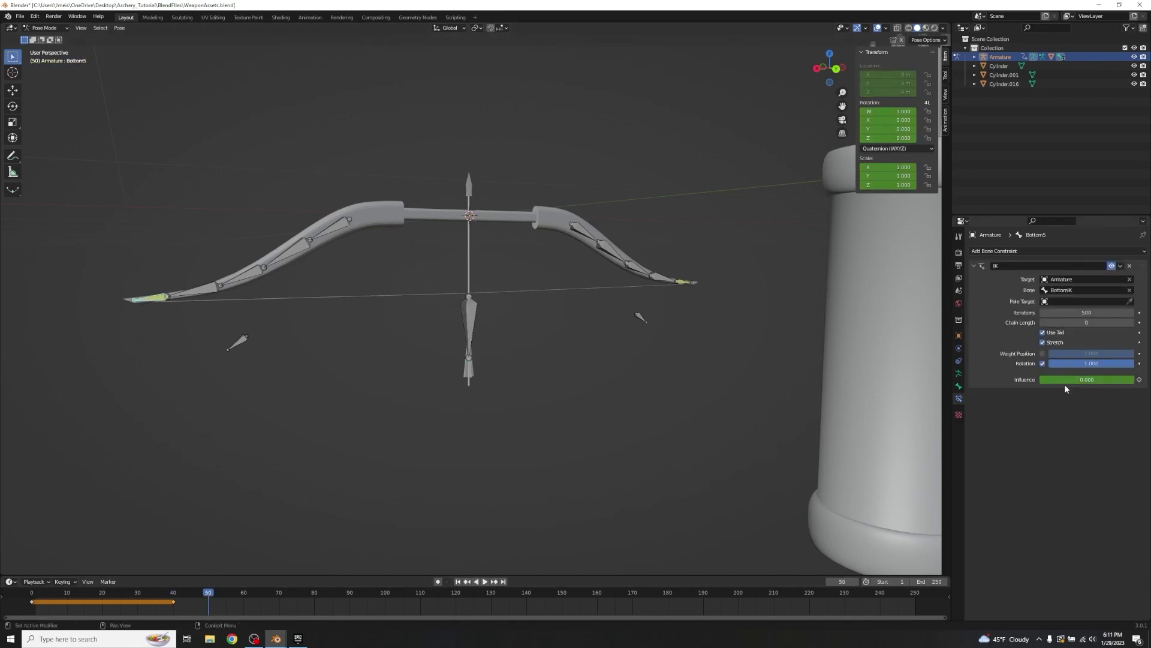
drag(1066, 384, 1135, 383)
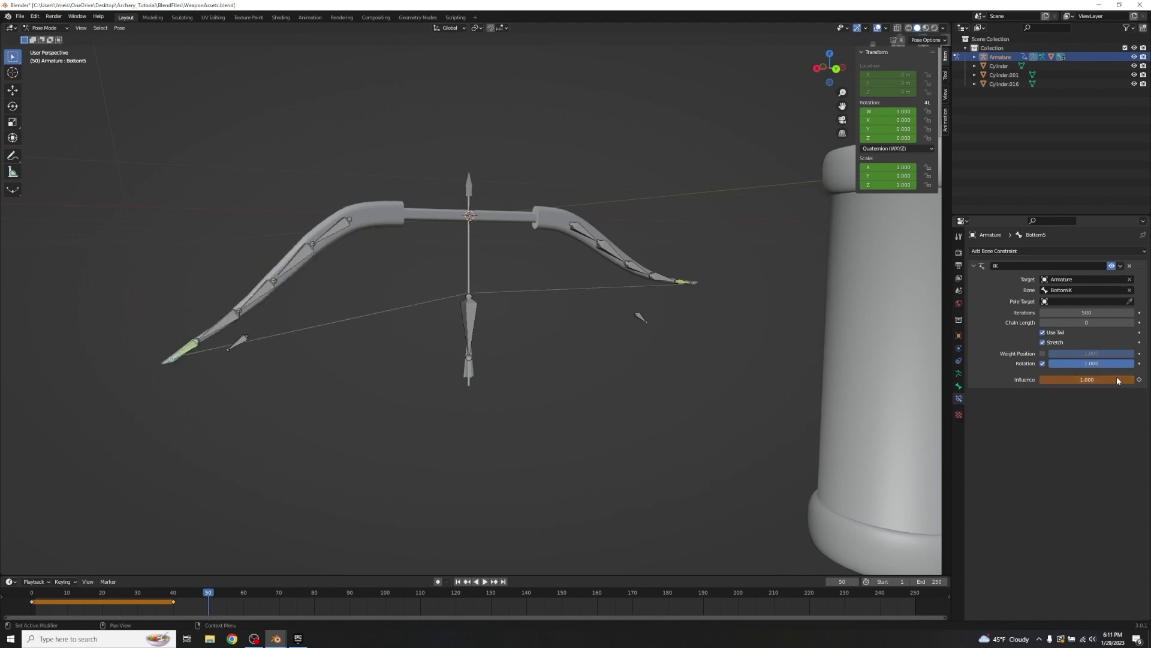
key(i)
click(682, 286)
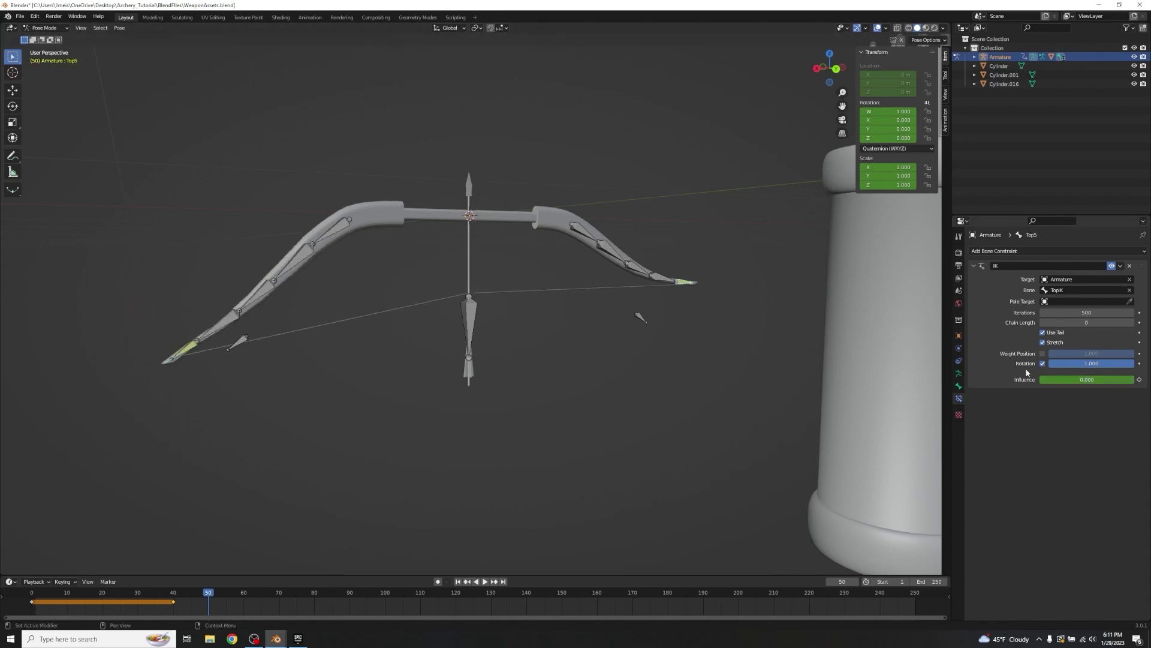
drag(1067, 380, 1135, 380)
key(i)
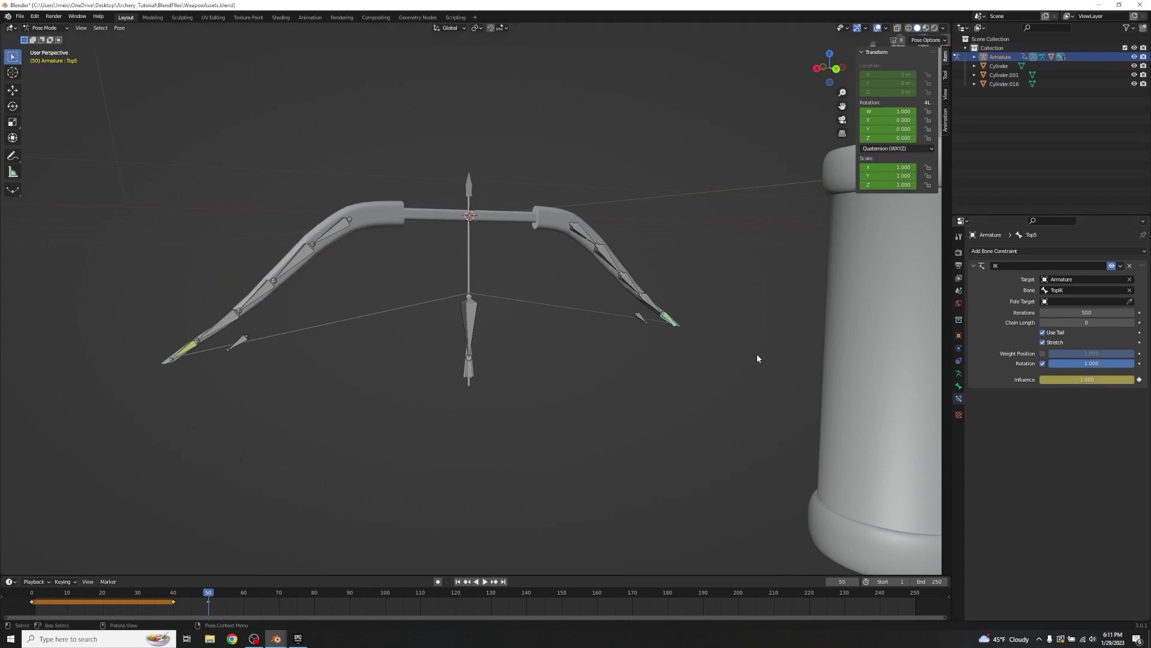
click(468, 315)
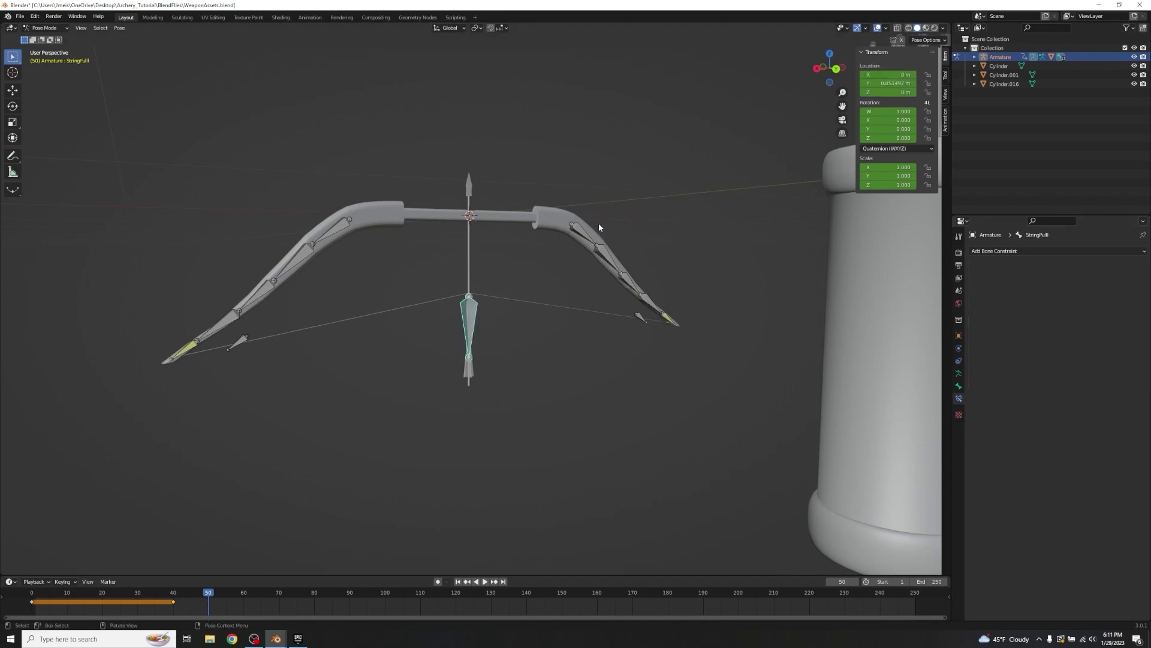
key(h)
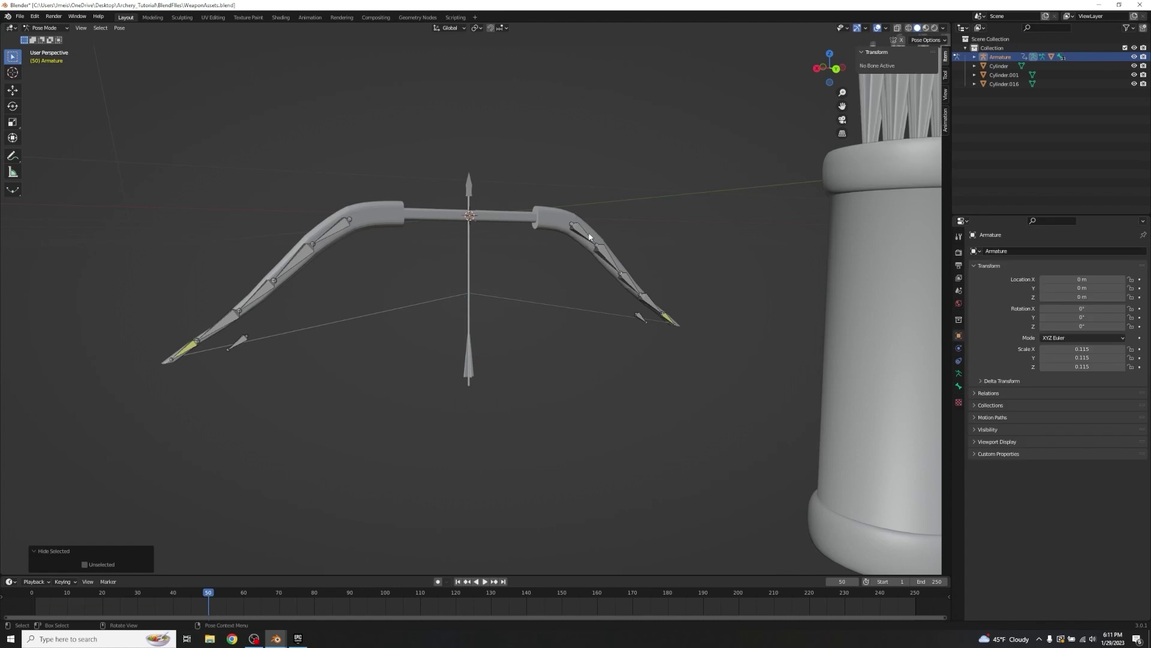
- Unhide StringPull, set its Location Y to 4.78 m, and key its location, rotation and scale
key(alt+h)
key(g)
key(z)
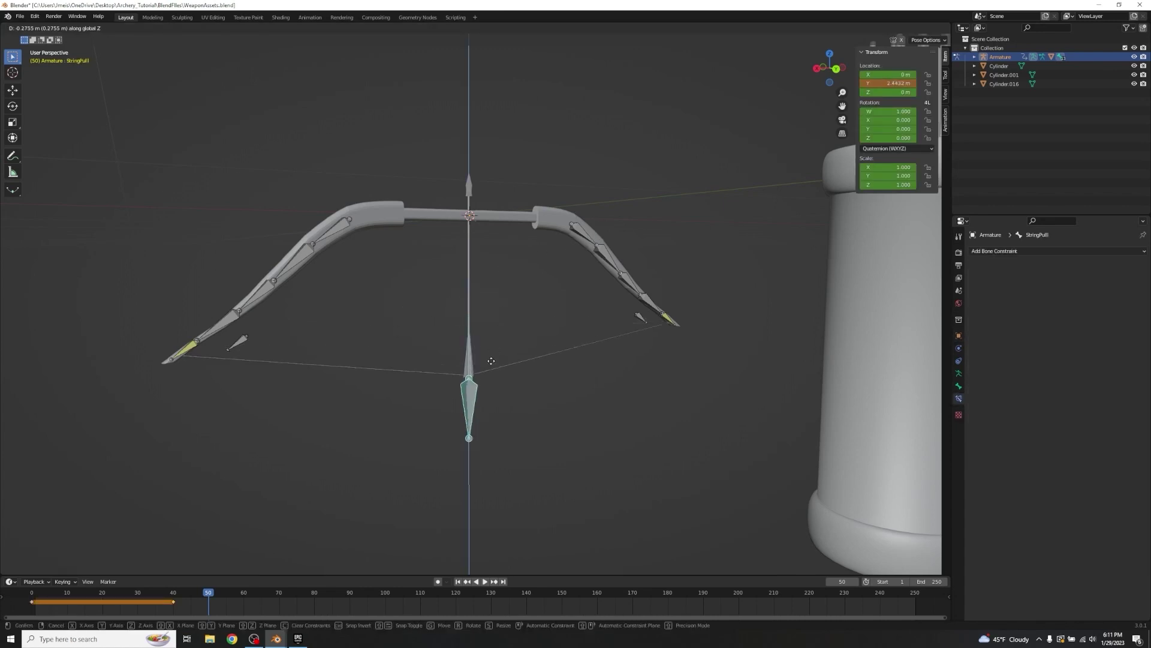
right_click(483, 341)
click(907, 82)
text(4.78)
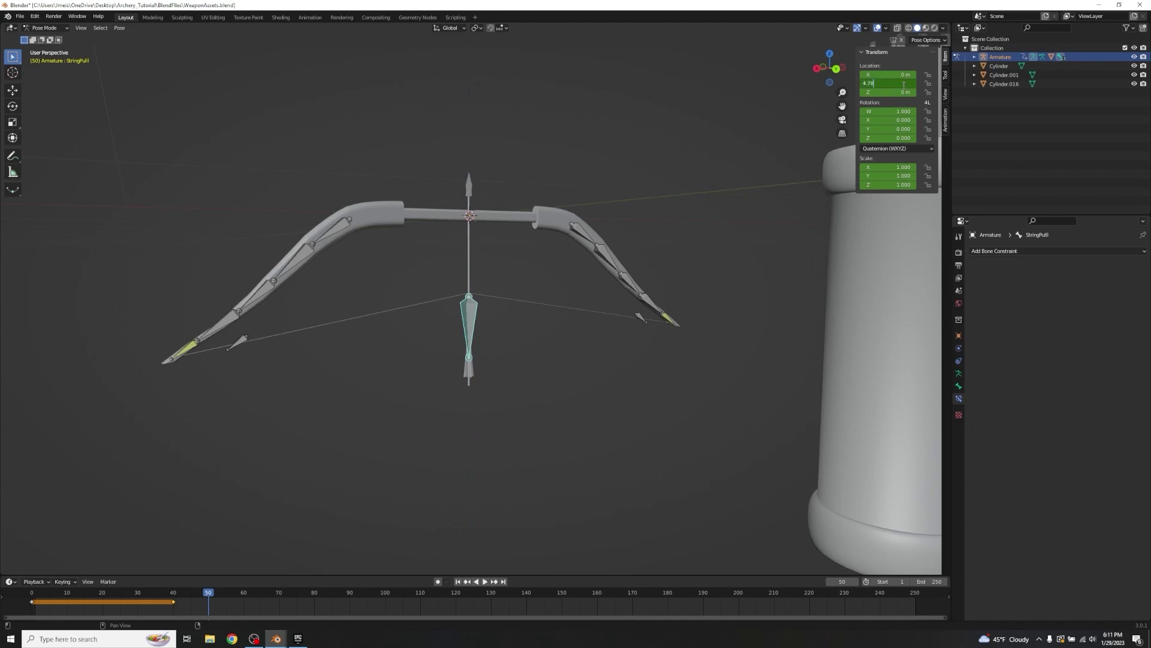
key(Return)
mouse_move(594, 304)
middle_down()
mouse_move(563, 286)
mouse_move(580, 308)
middle_up()
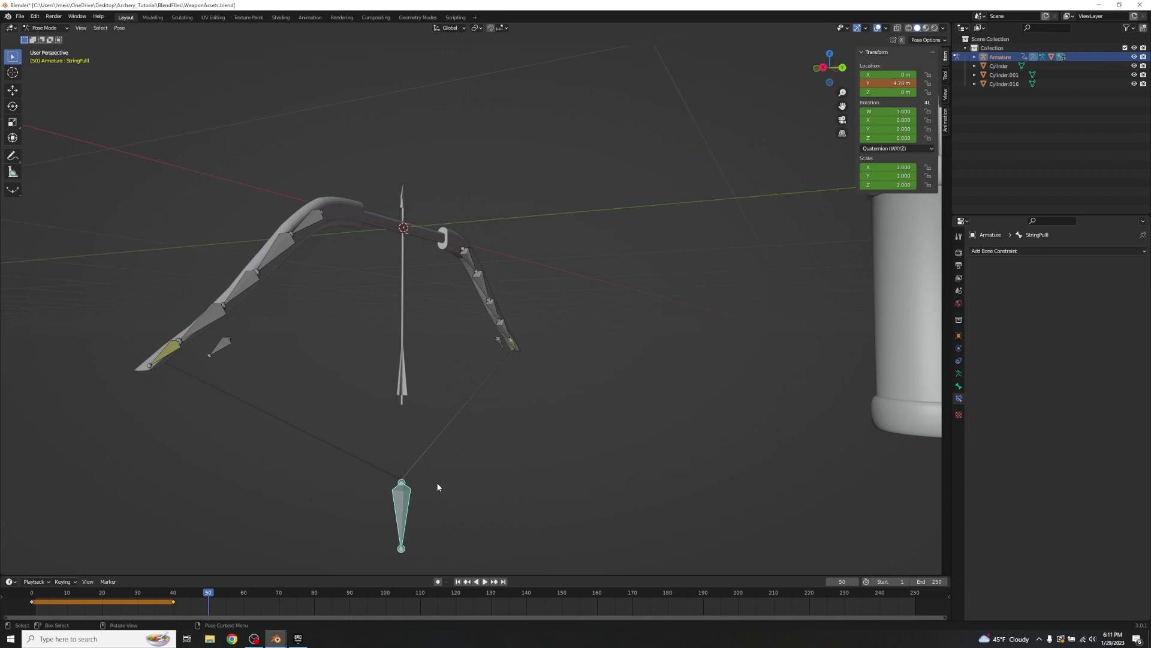
key(i)
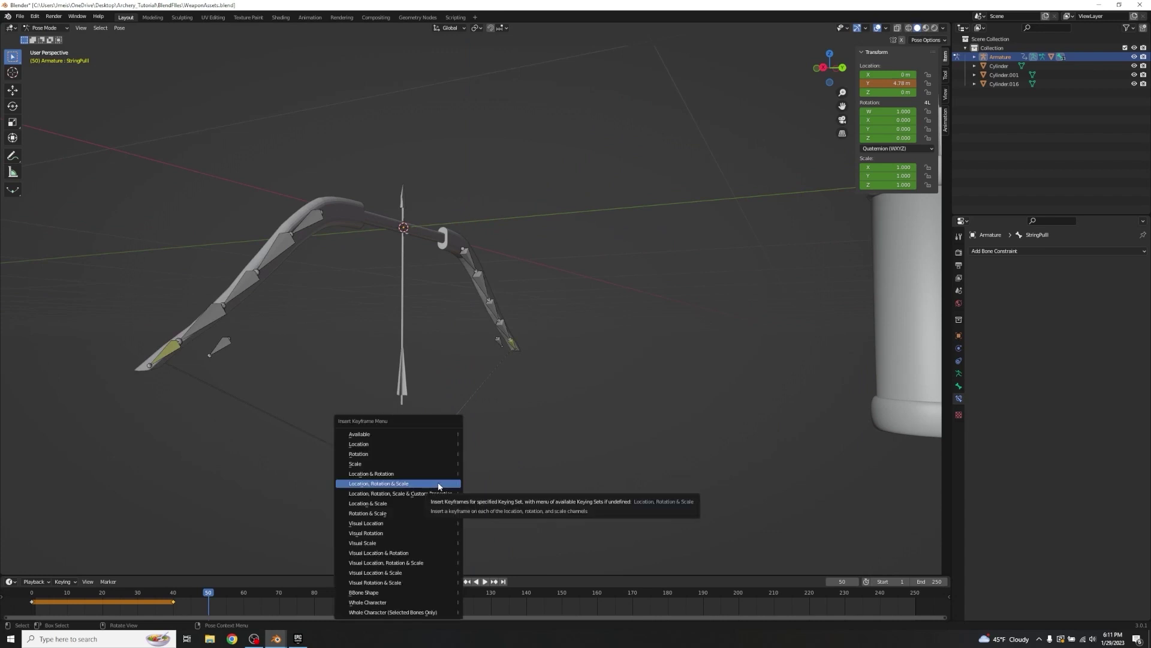
click(403, 485)
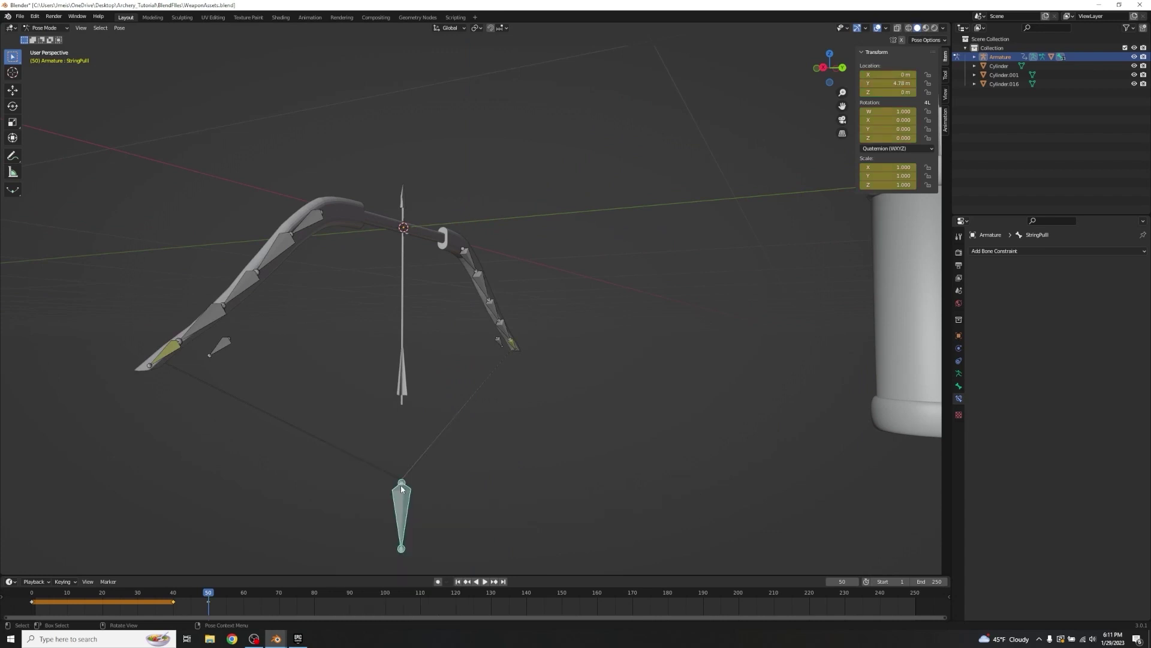
- Play the bowstring animation from frame 35 to check the draw
middle_drag(282, 393, 423, 413)
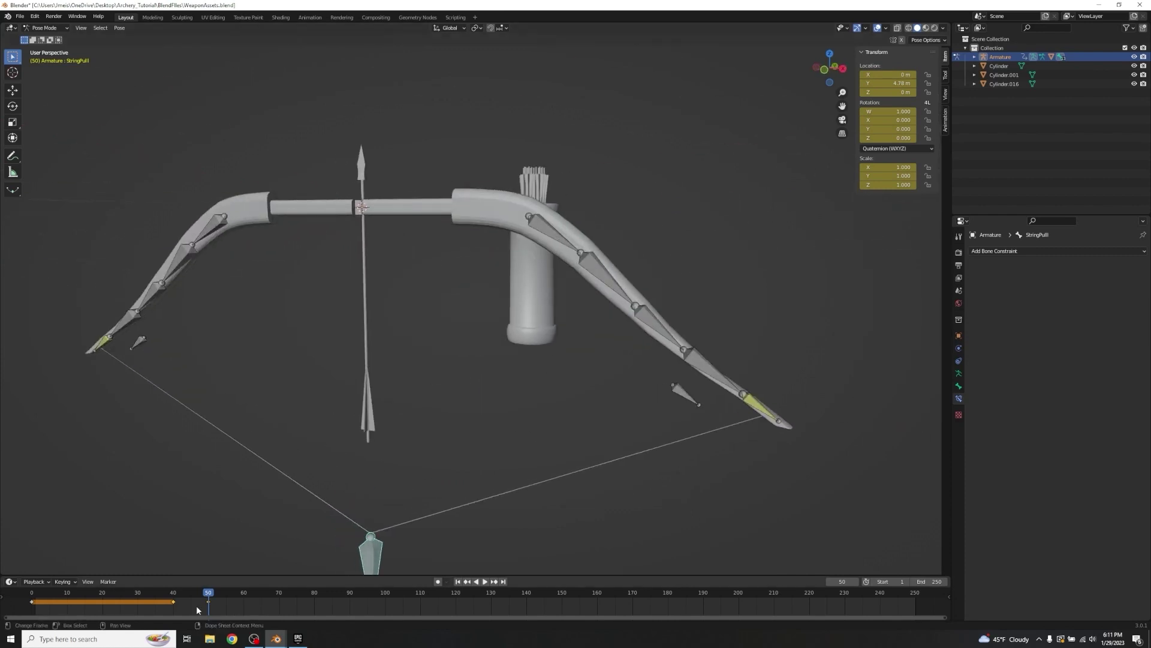
drag(207, 593, 155, 593)
key(space)
scroll(258, 423, down, 5)
key(space)
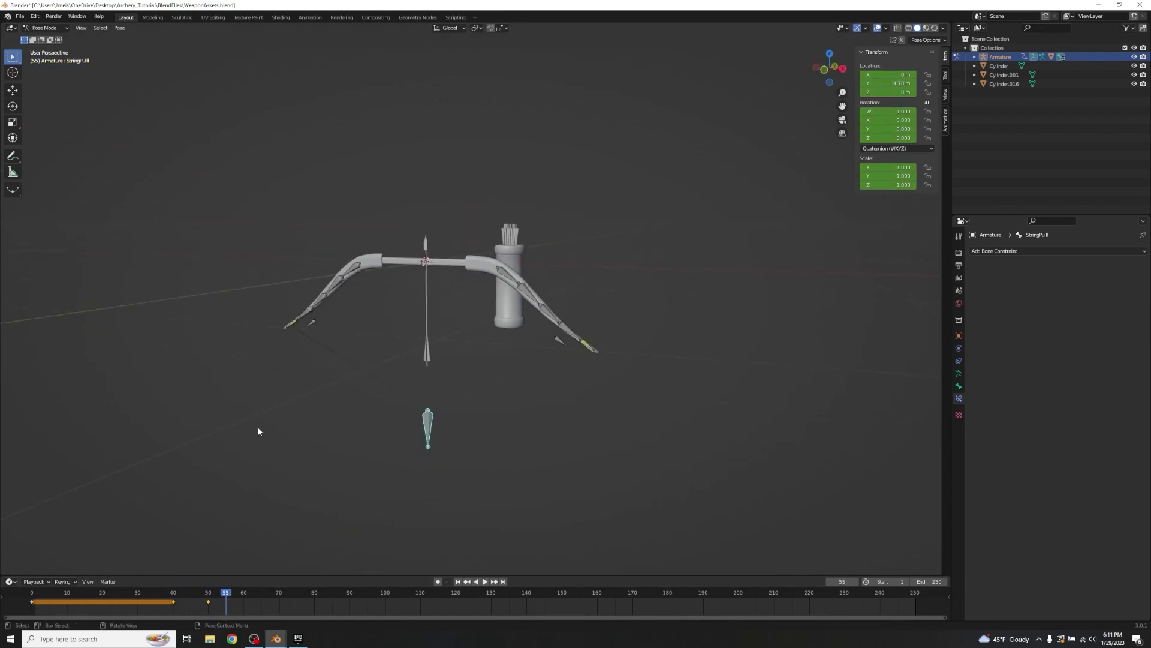
- Switch to the archer scene window and scrub back through the bow draw
mouse_move(276, 638)
click(228, 600)
middle_drag(553, 237, 528, 258)
drag(179, 596, 154, 594)
- Play back the archer animation from frame 0 to review the bow draw
key(space)
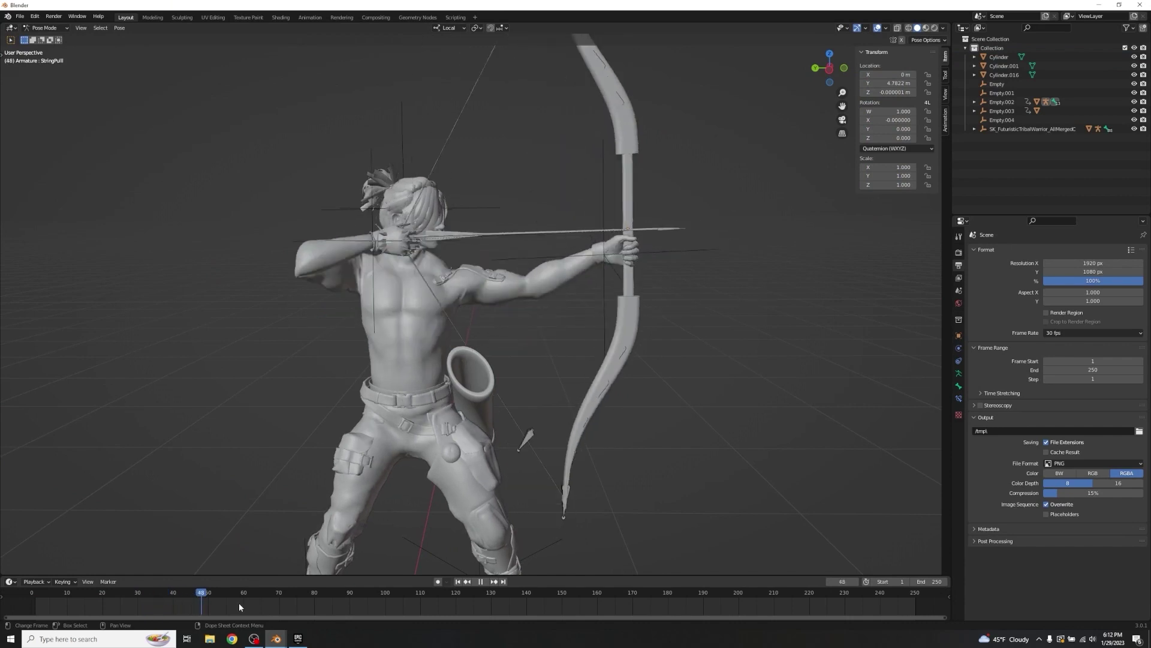
click(208, 603)
key(space)
middle_drag(643, 332, 588, 349)
scroll(644, 359, up, 3)
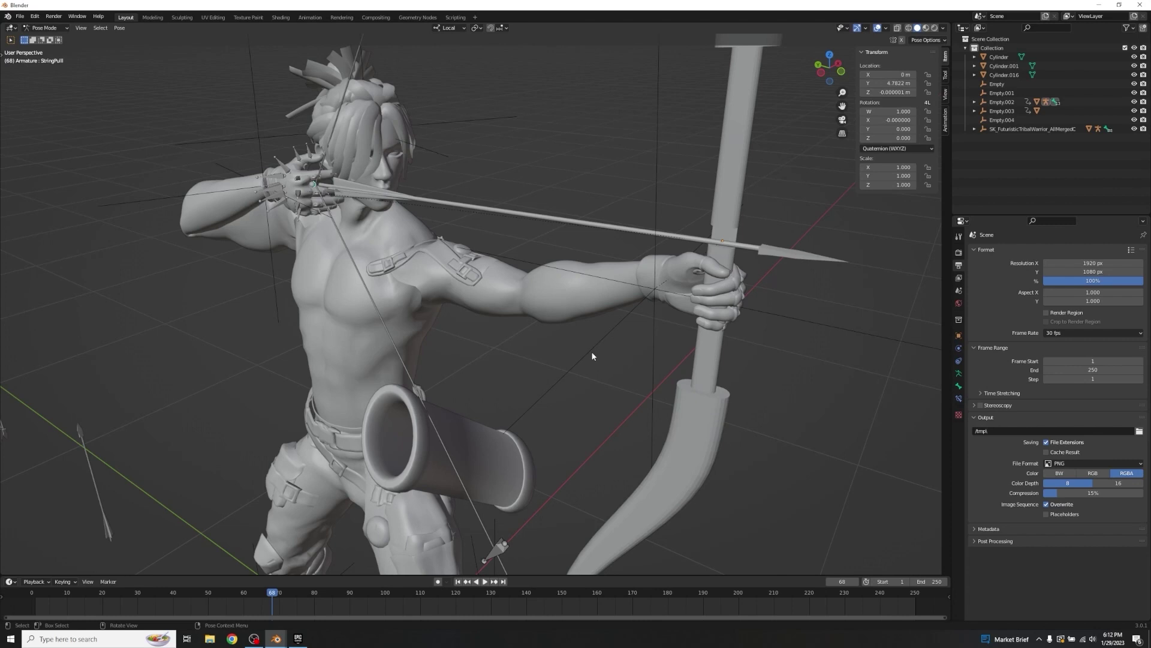
drag(282, 591, 23, 603)
middle_drag(434, 420, 480, 394)
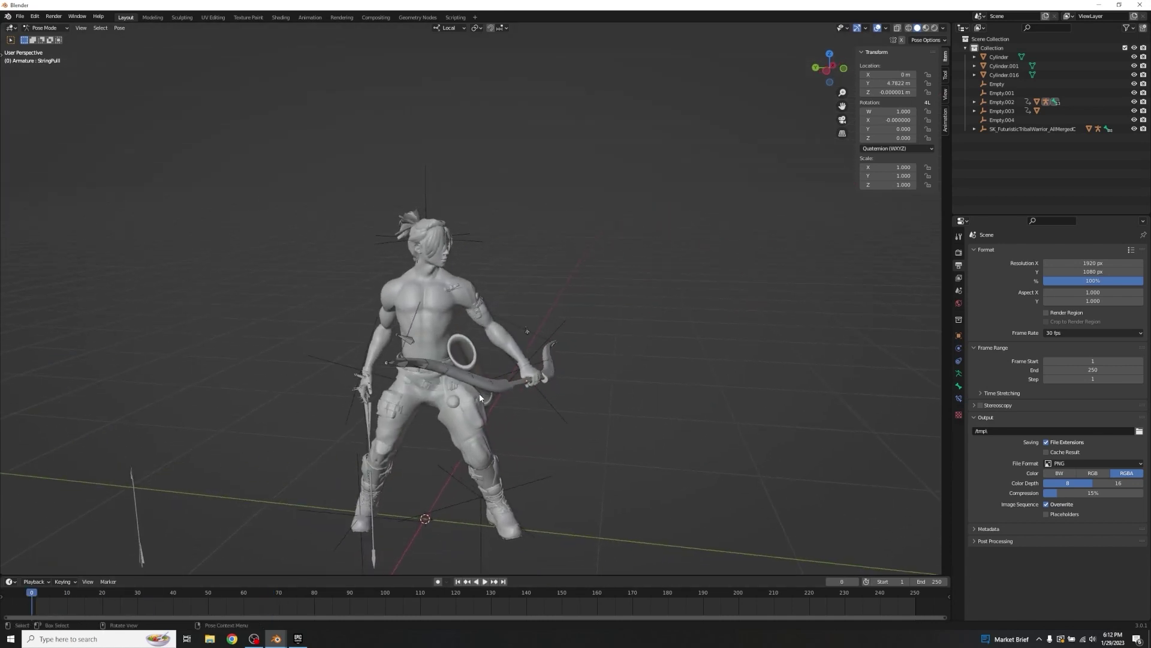
key(space)
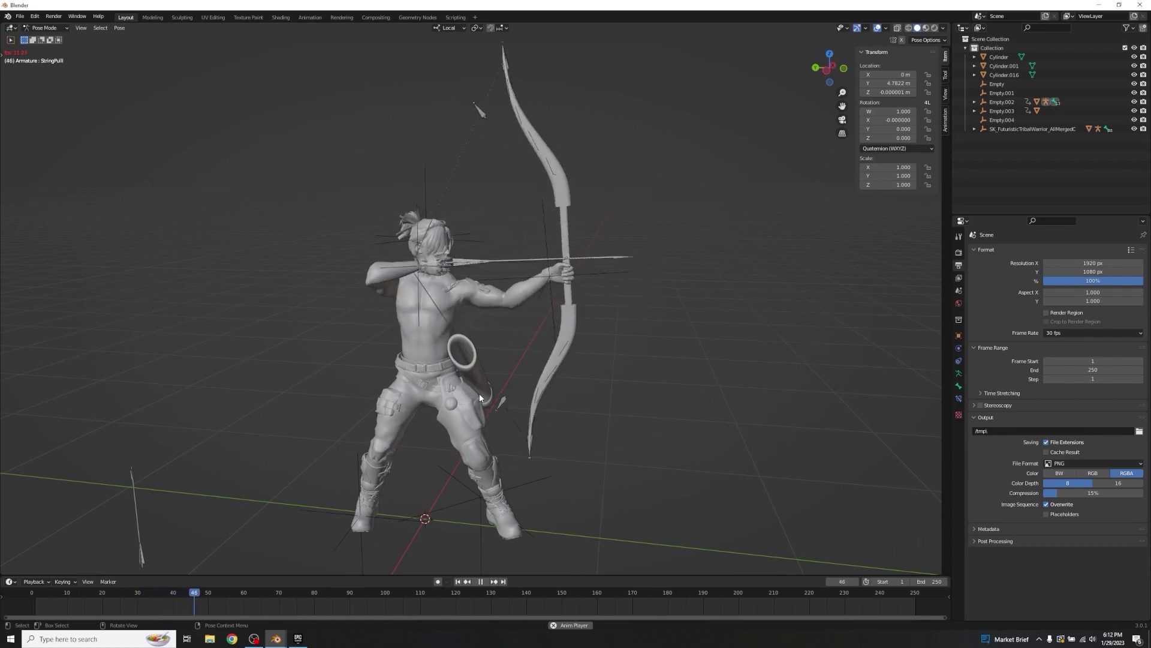
key(space)
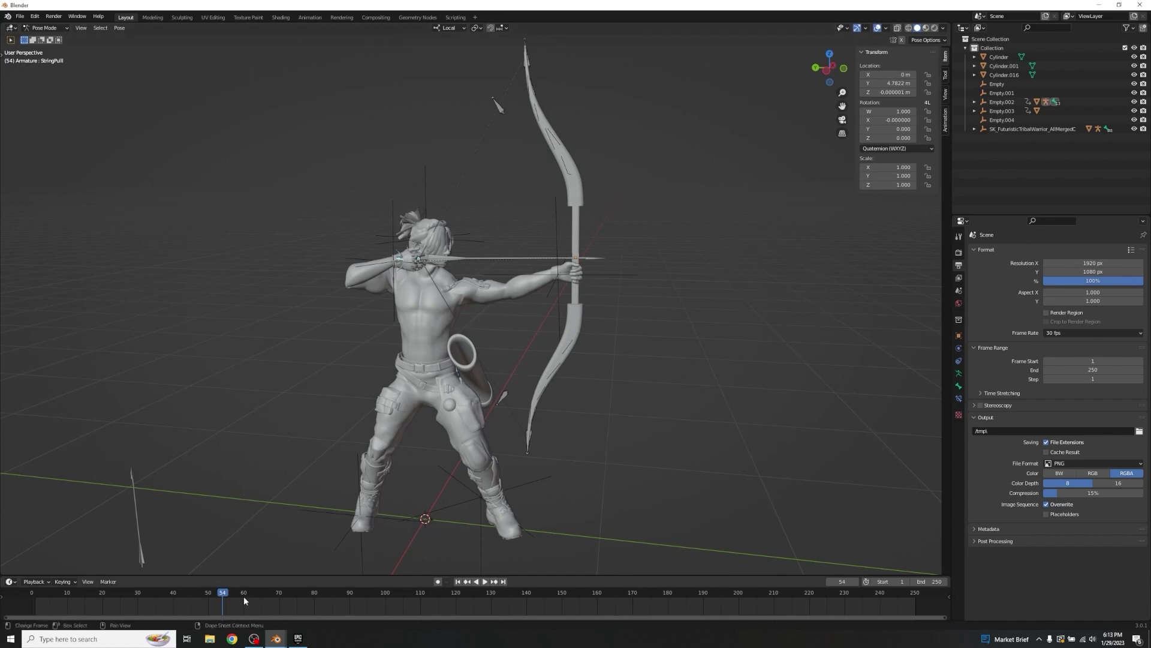
- Set the scene's Start frame to 50
drag(222, 592, 210, 593)
click(887, 581)
text(50)
key(Return)
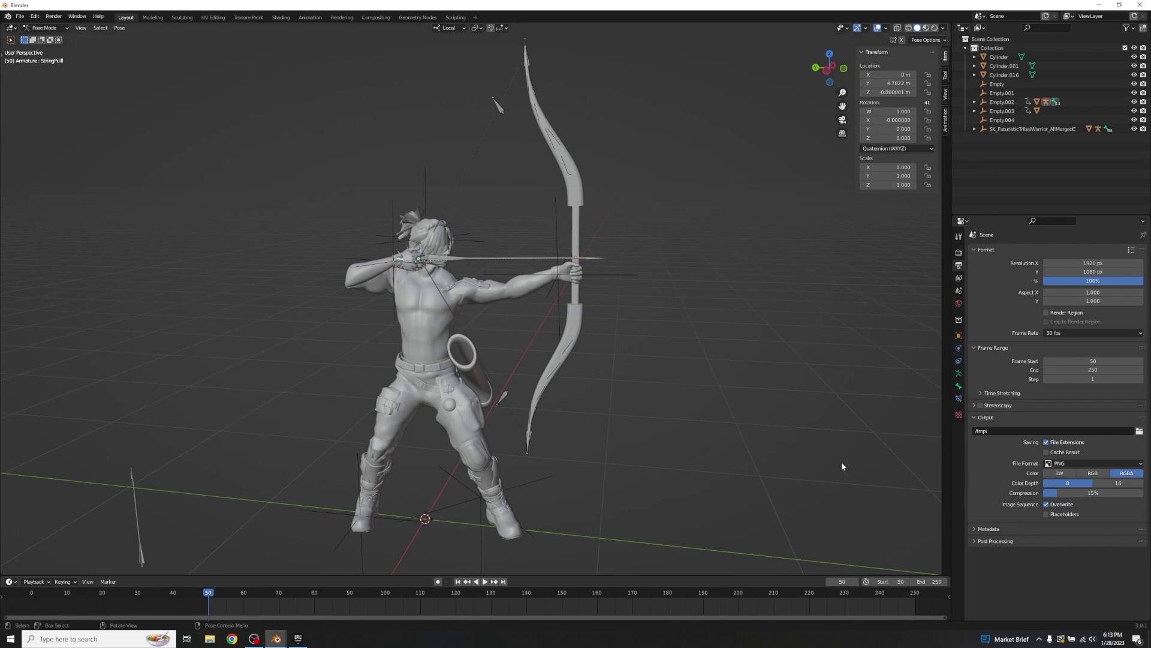
scroll(433, 282, up, 5)
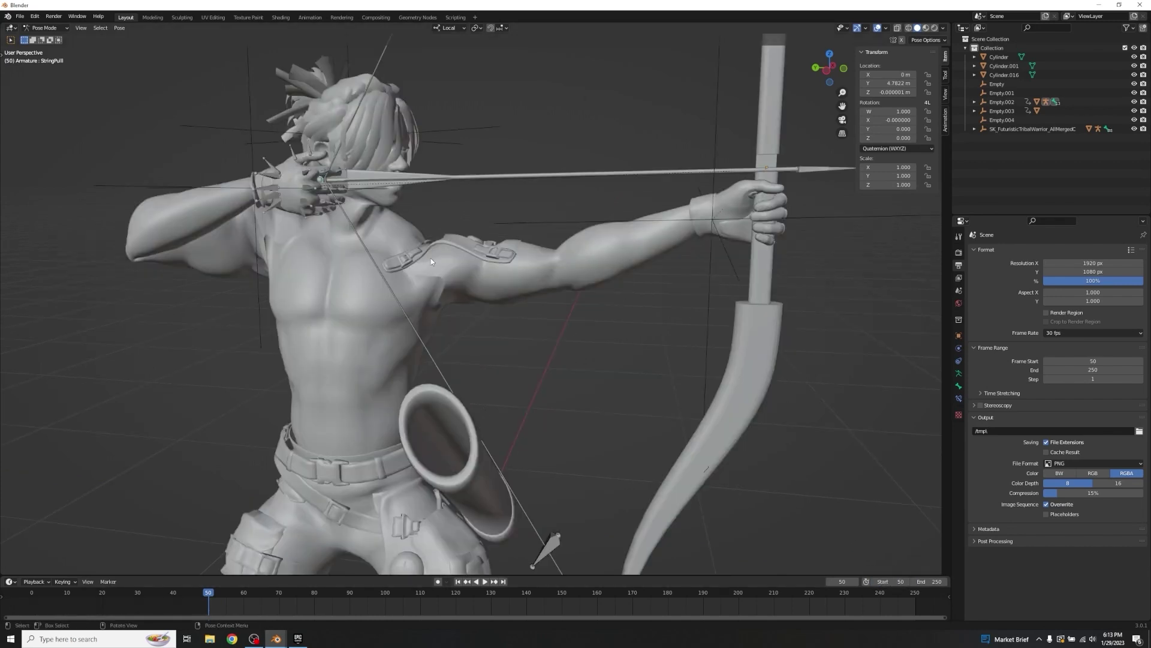
middle_drag(323, 221, 283, 223)
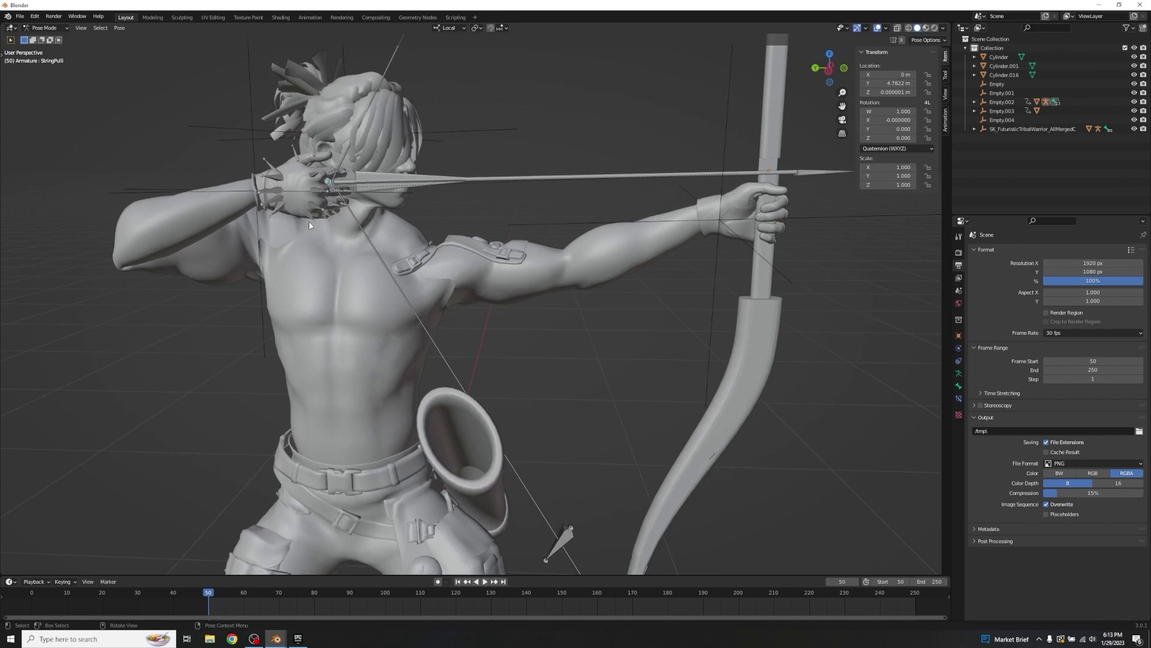
click(296, 172)
- Put the archer armature in Pose Mode, reveal all bones, and show its Armature data properties
click(272, 179)
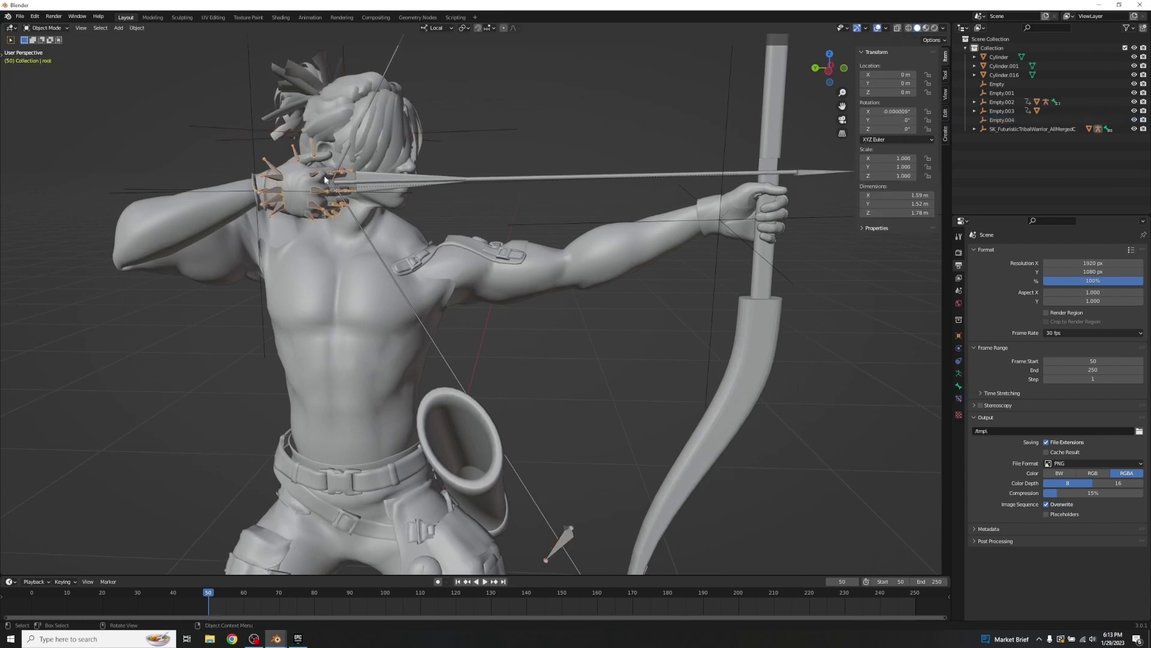
key(ctrl)
key(ctrl+Tab)
key(alt+h)
scroll(563, 334, down, 2)
scroll(564, 334, down, 1)
mouse_move(532, 339)
middle_down()
mouse_move(542, 327)
mouse_move(488, 323)
mouse_move(548, 321)
middle_up()
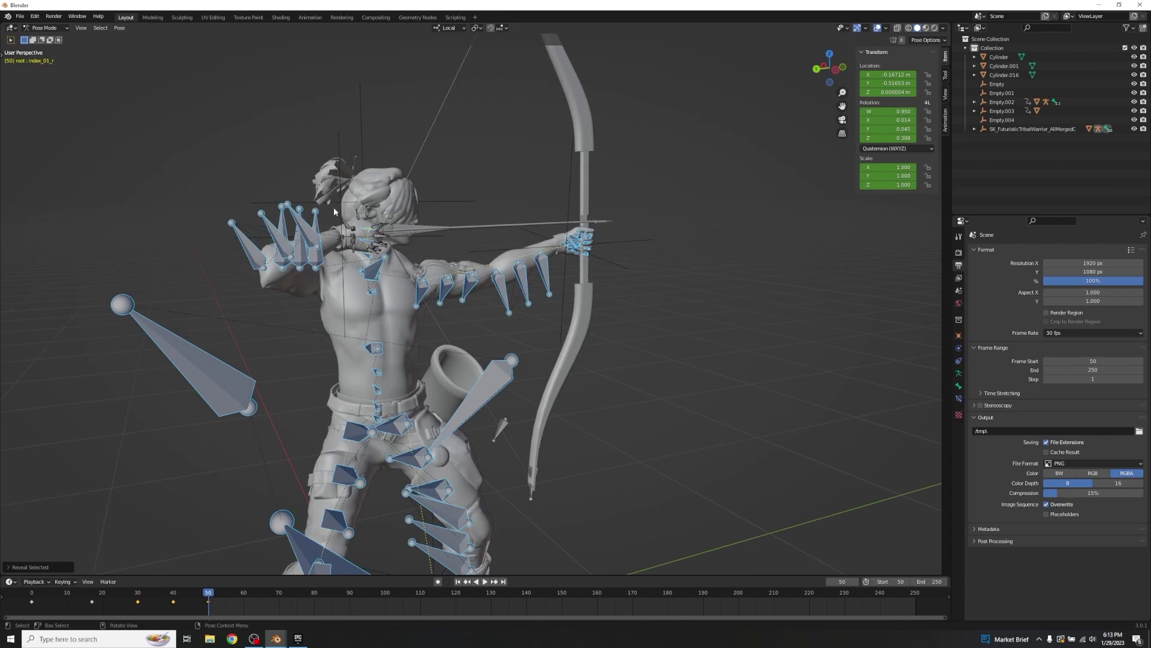
click(959, 373)
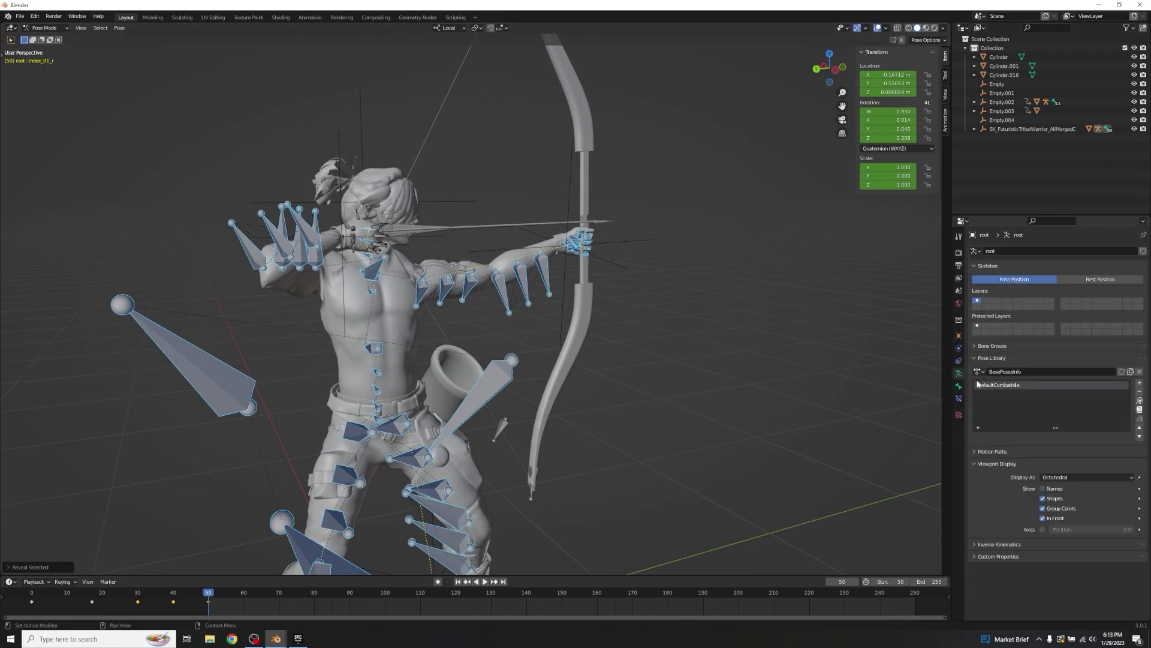
- Select and hide the head and face bones
middle_drag(776, 329, 451, 254)
drag(412, 236, 465, 289)
middle_drag(492, 277, 445, 308)
scroll(445, 308, up, 2)
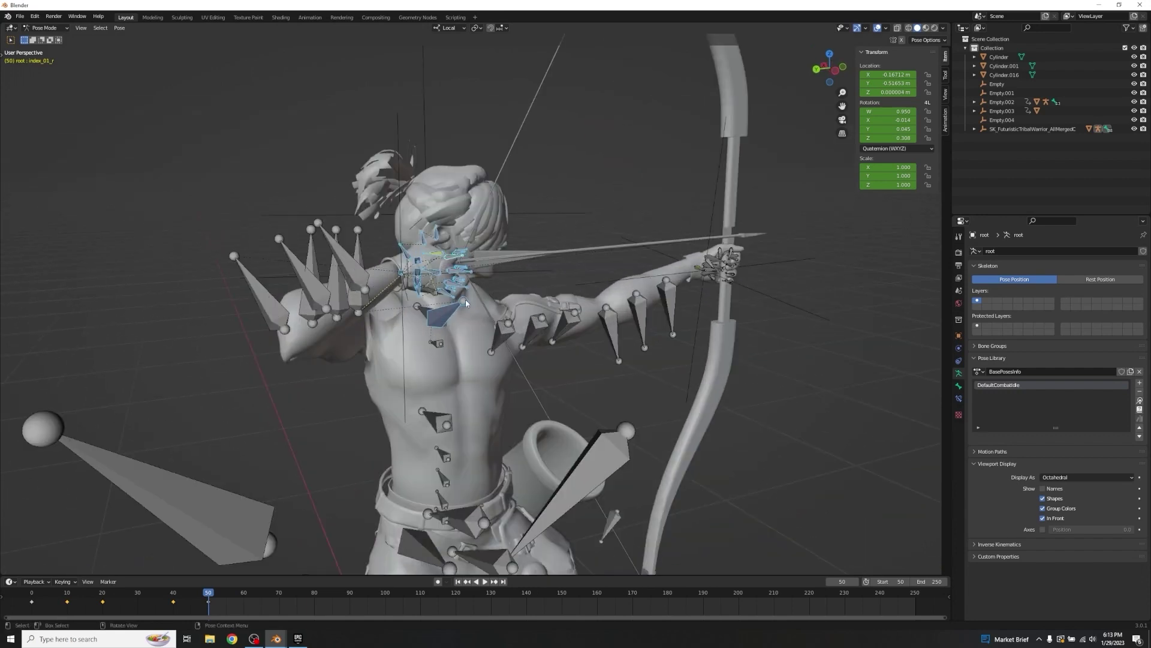
middle_drag(478, 326, 387, 245)
key(h)
- Box-select the drawing hand's finger bones, invert the selection, and hide everything else
key(b)
drag(387, 243, 456, 282)
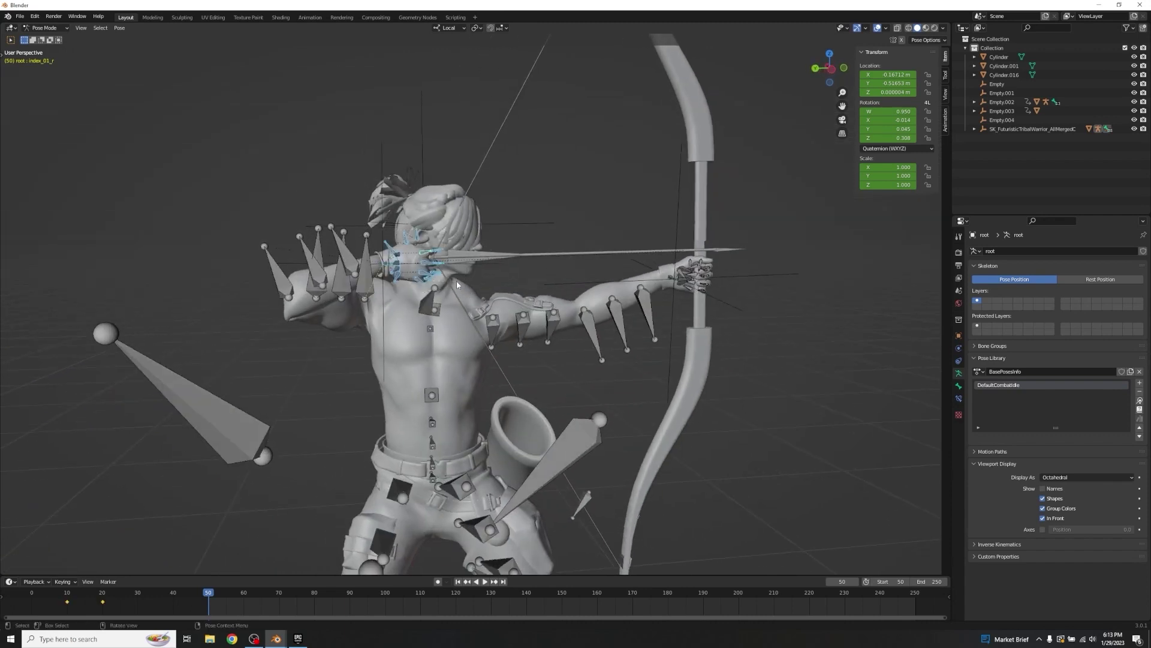
key(ctrl+i)
key(h)
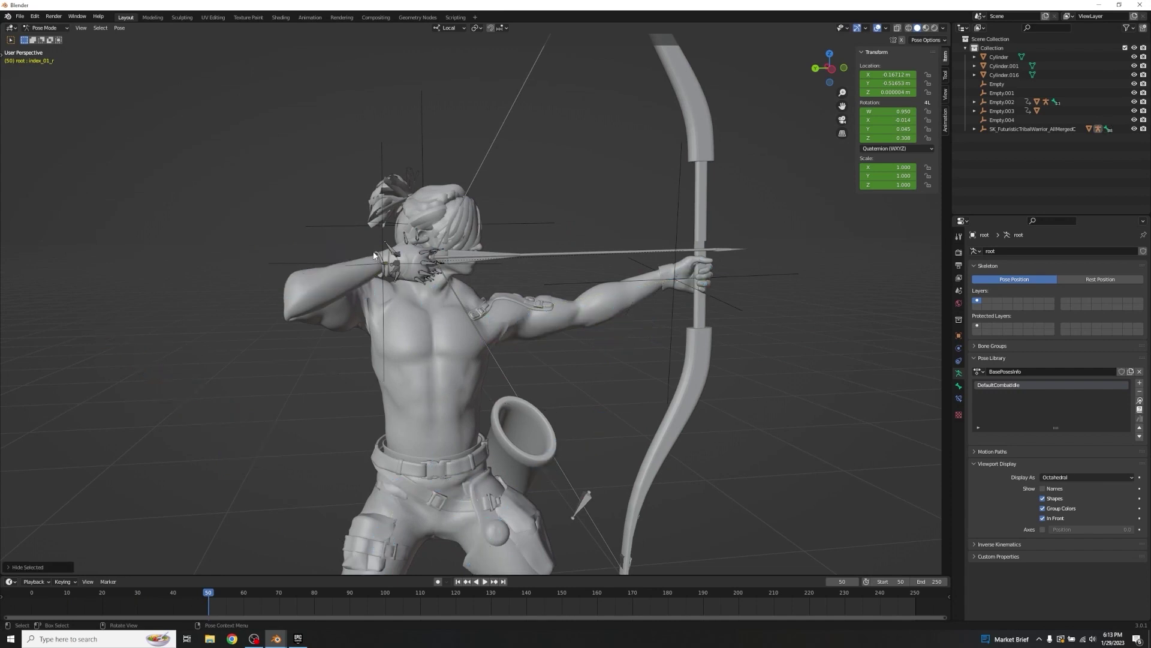
drag(374, 251, 522, 289)
middle_drag(477, 358, 473, 353)
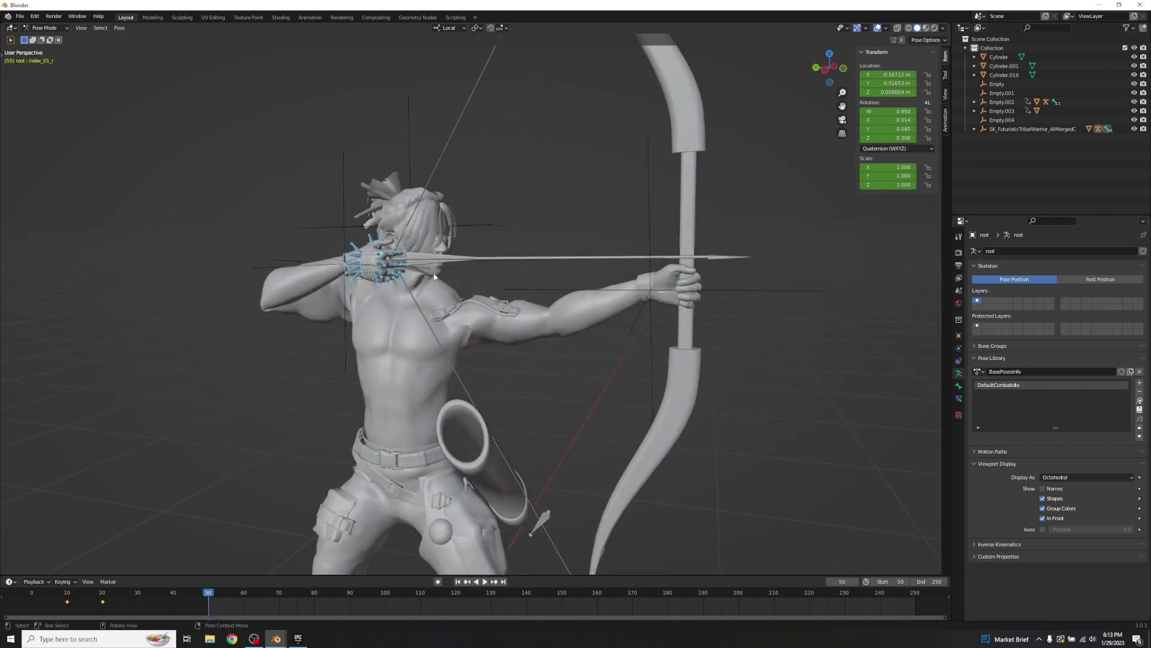
middle_drag(456, 244, 430, 324)
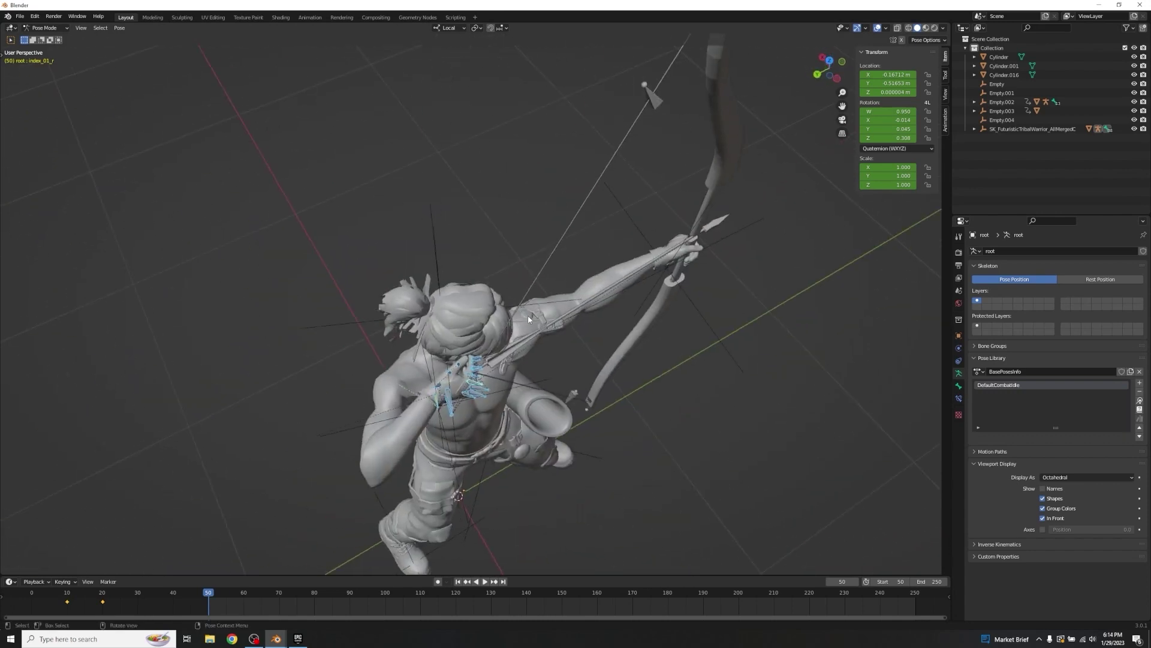
- Add the current finger pose to the Pose Library as 'GrabArrow(Hand)'
click(1140, 384)
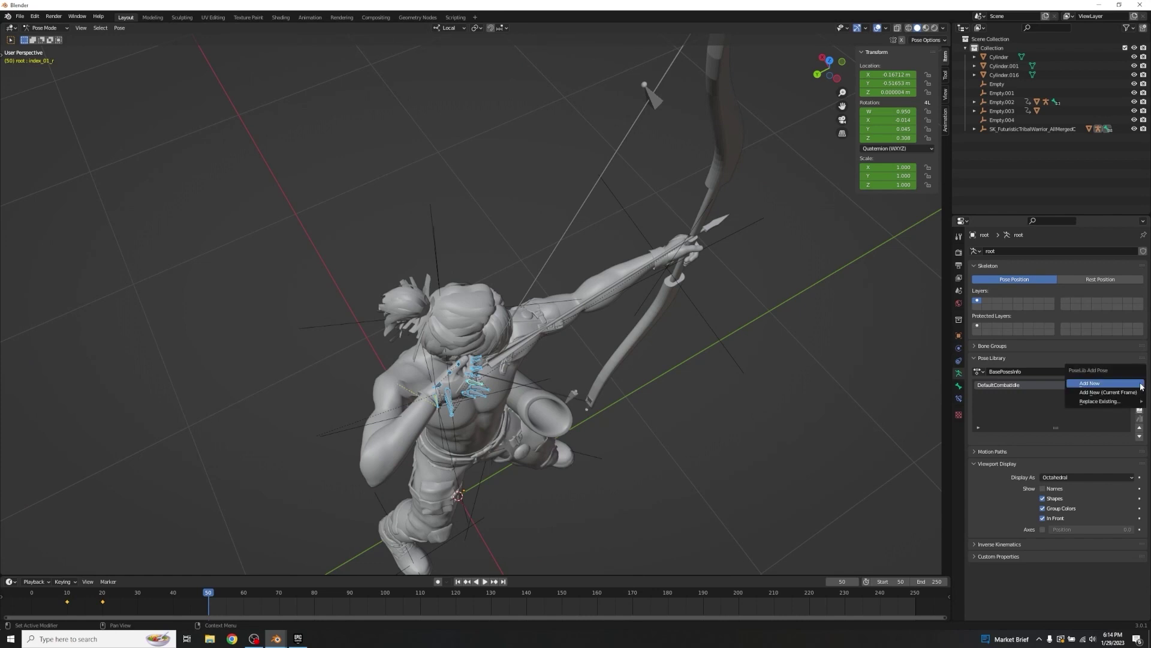
click(1122, 384)
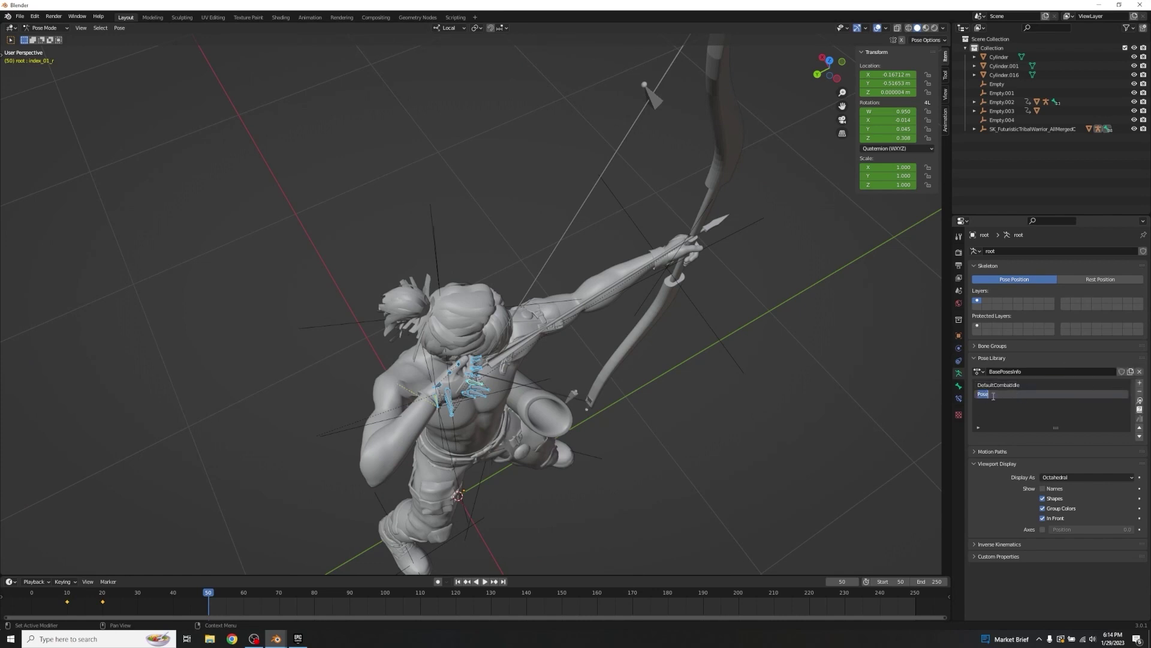
text(GrabArrow(Hand))
key(Return)
- Key the hand bones' location and scale at frame 50, preview, and pick DefaultCombatIdle
middle_drag(780, 356, 620, 290)
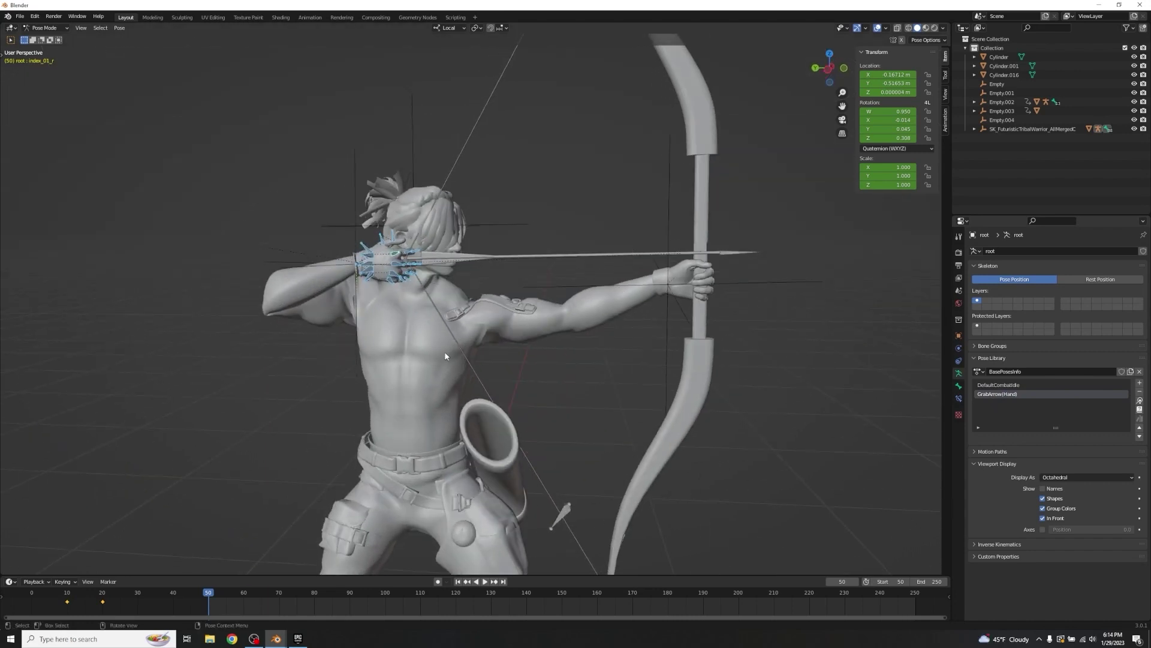
key(i)
click(243, 511)
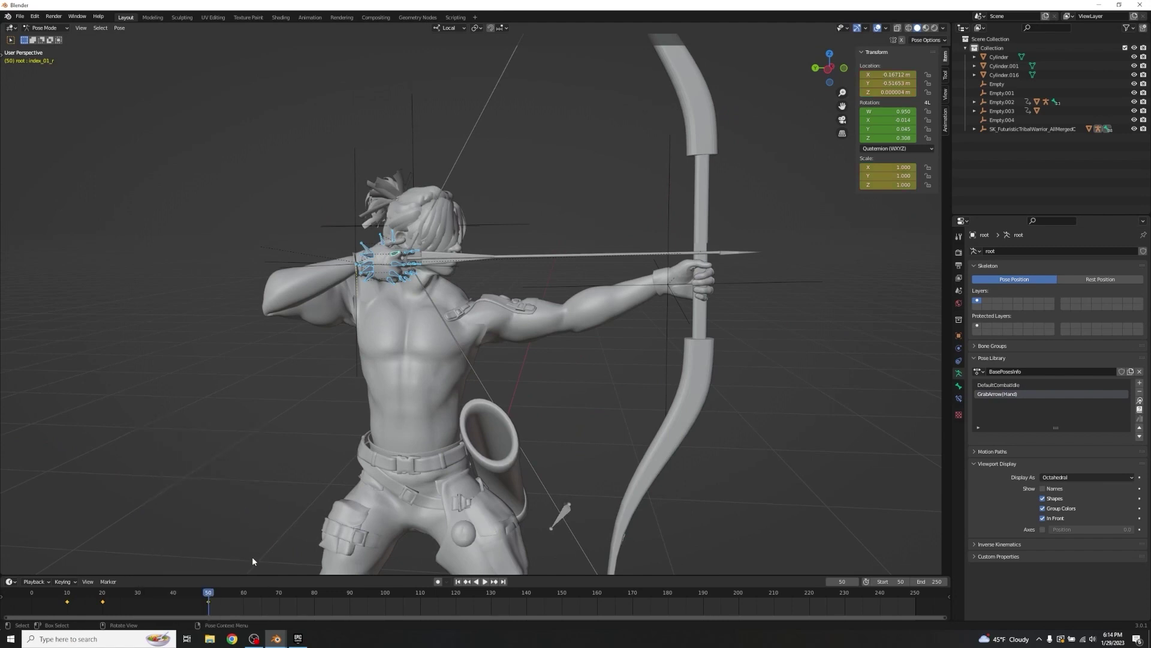
key(space)
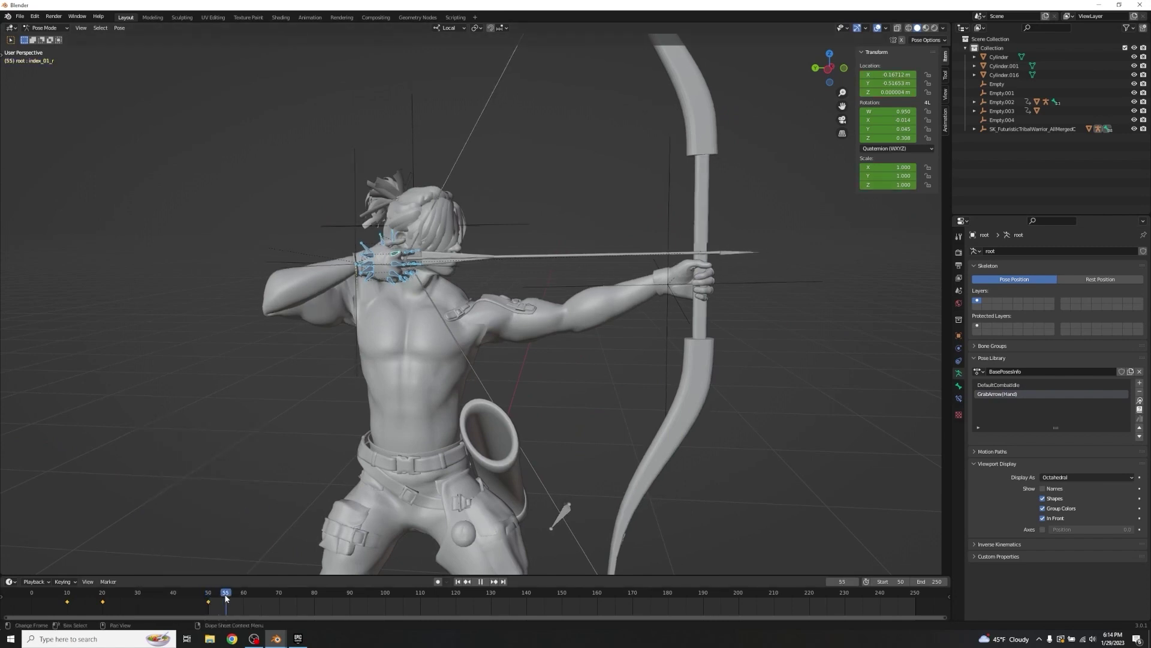
key(space)
click(1009, 388)
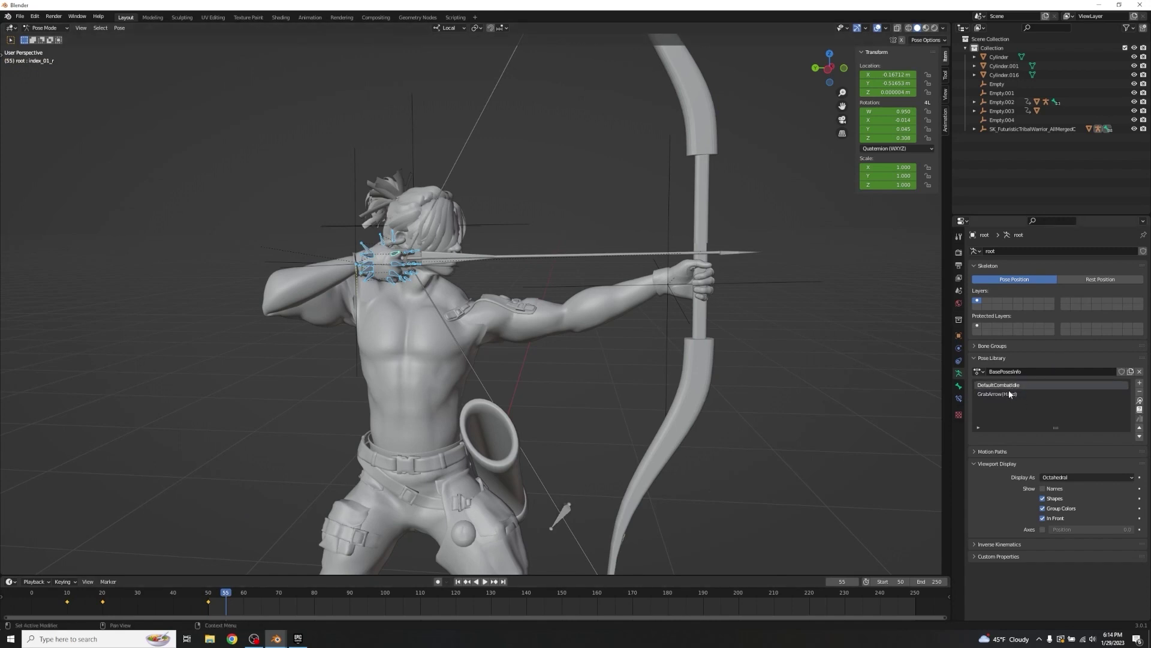
- Apply DefaultCombatIdle to the hand bones and key their location, rotation and scale
click(1139, 402)
scroll(554, 252, up, 5)
mouse_move(556, 250)
middle_down()
mouse_move(528, 237)
mouse_move(554, 240)
middle_up()
scroll(554, 241, up, 2)
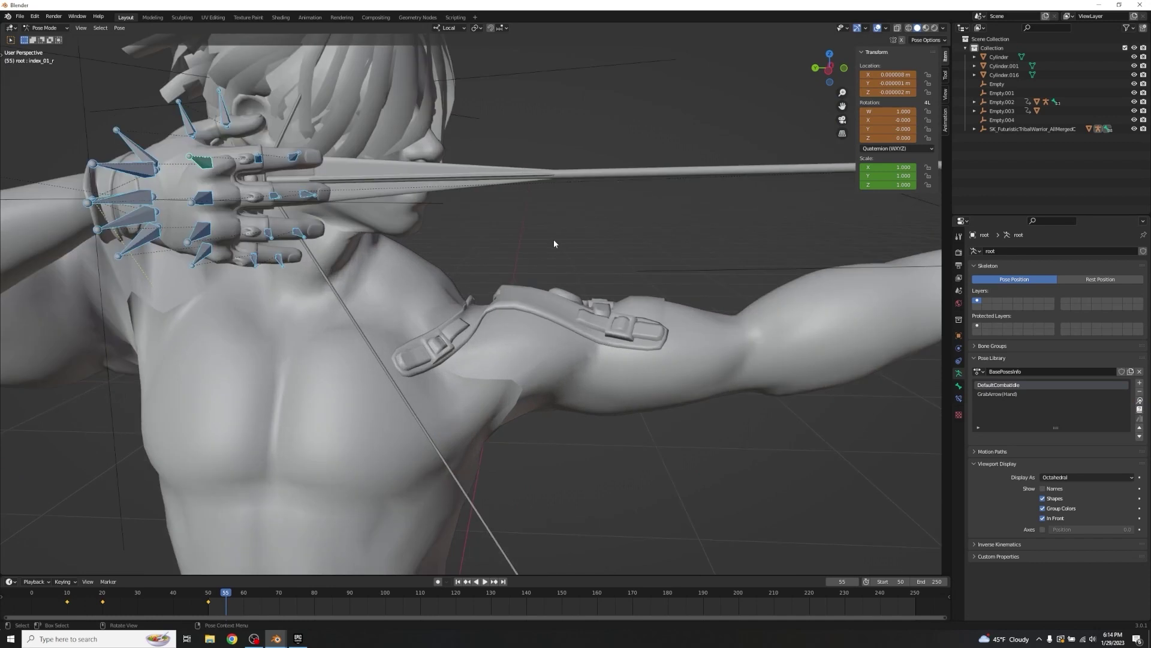
scroll(553, 243, down, 5)
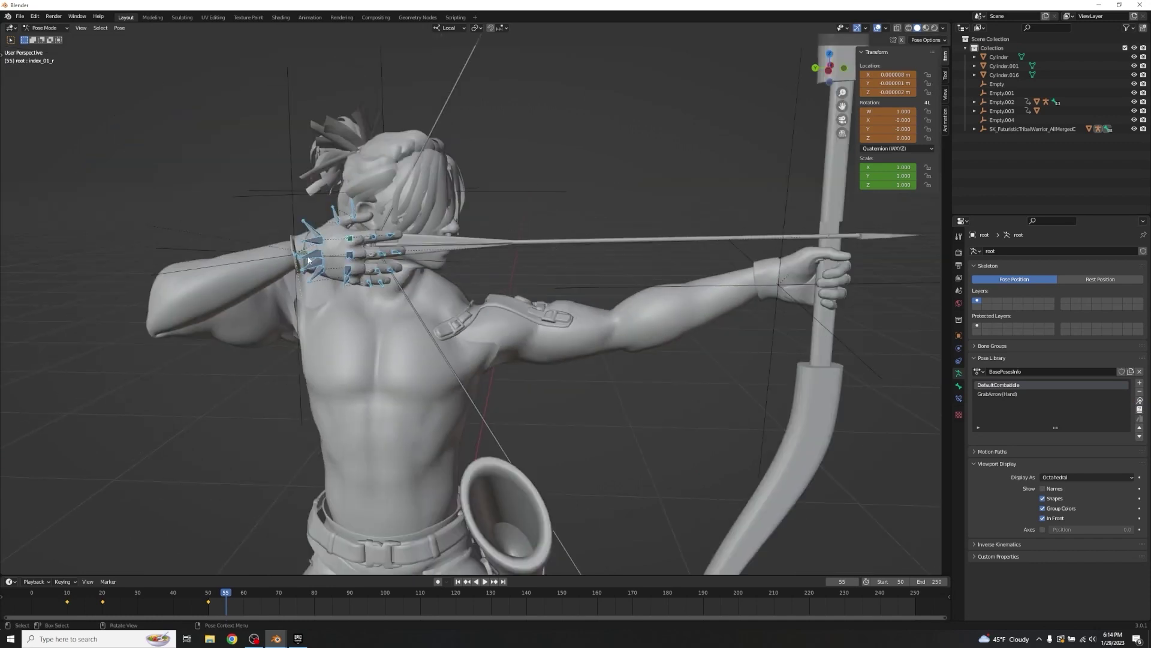
key(i)
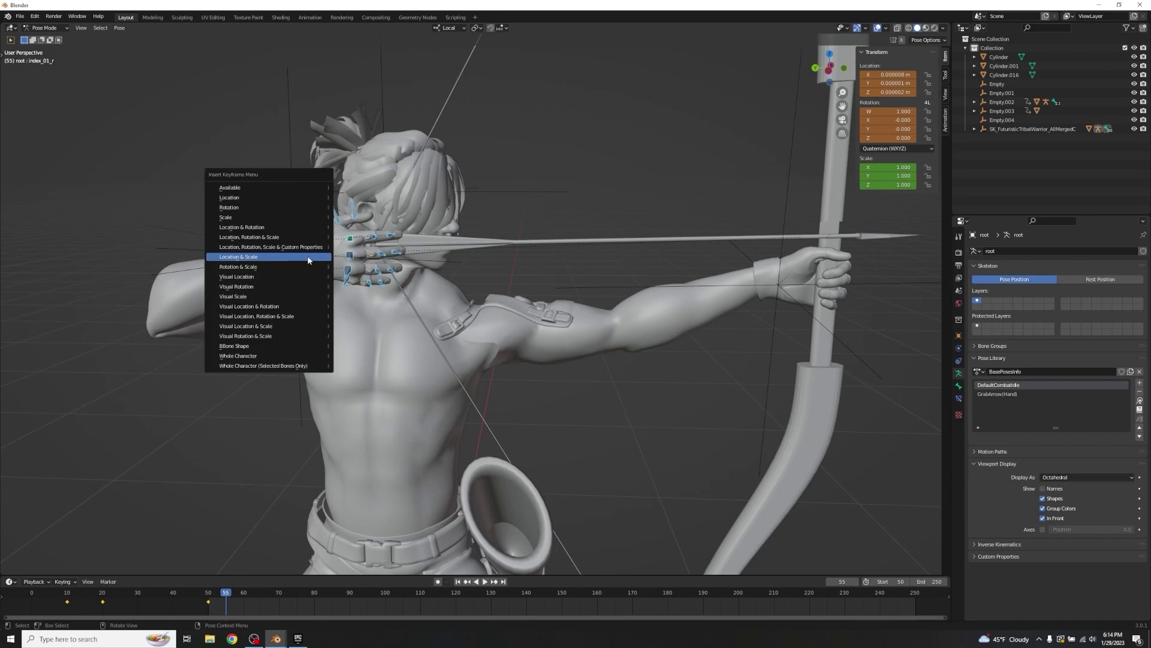
click(293, 238)
- Undo that hand key and instead keyframe the hand bones at frame 50
mouse_move(223, 592)
mouse_down()
mouse_move(195, 591)
mouse_move(217, 592)
mouse_move(205, 592)
mouse_up()
key(space)
key(space)
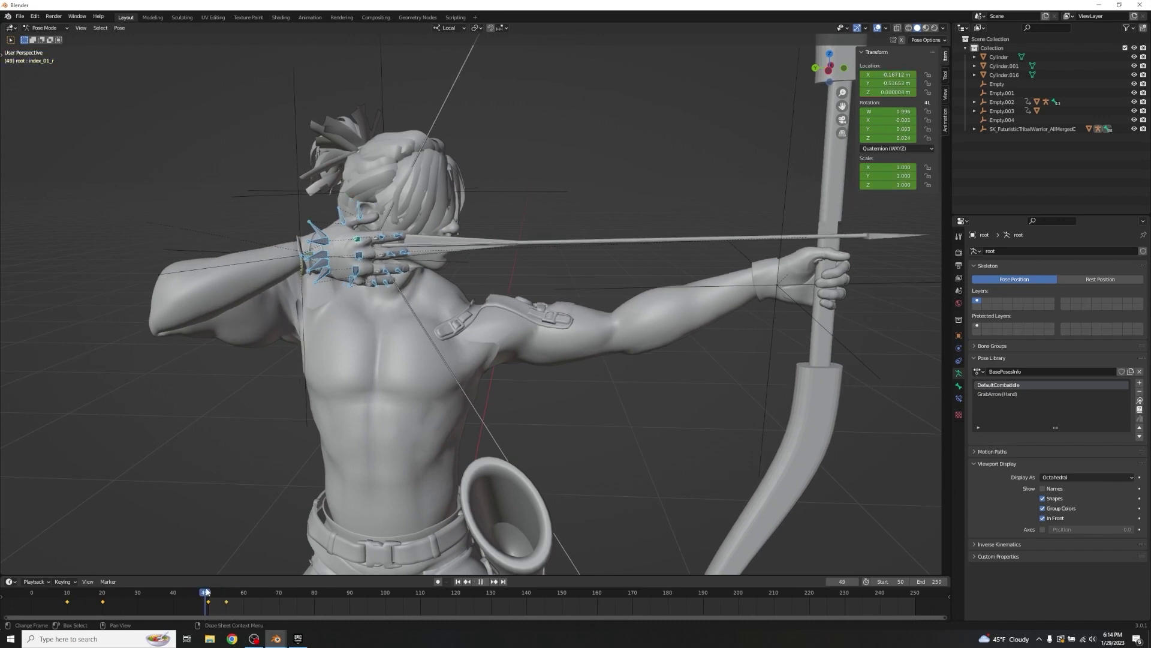
key(space)
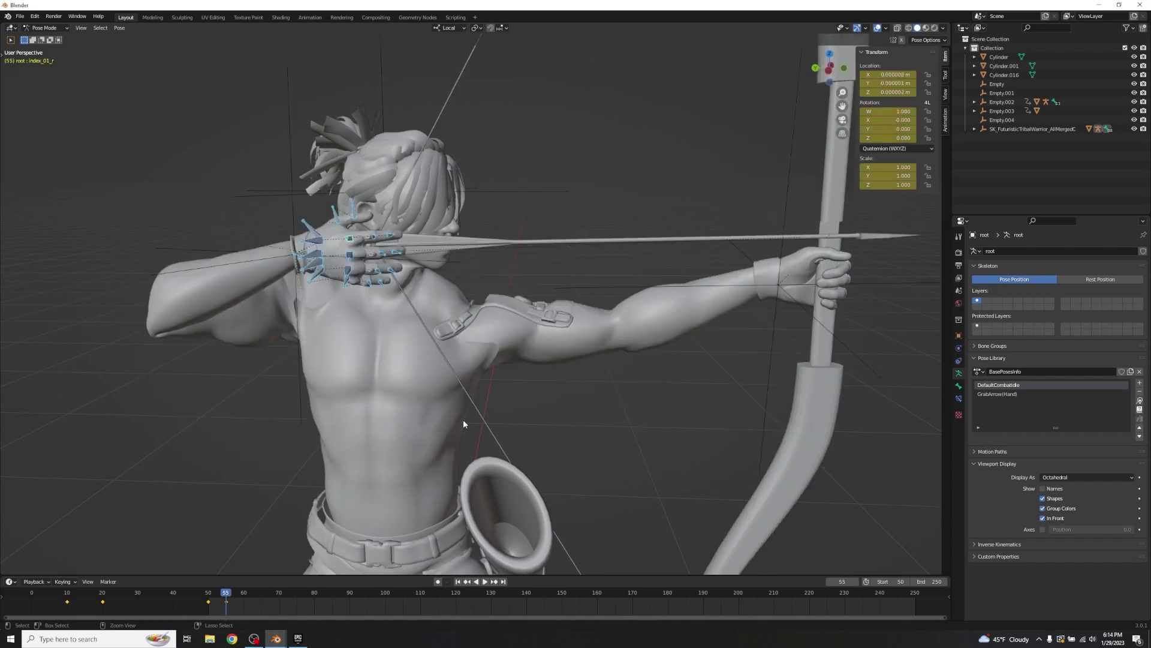
key(ctrl+z)
key(ctrl+z)
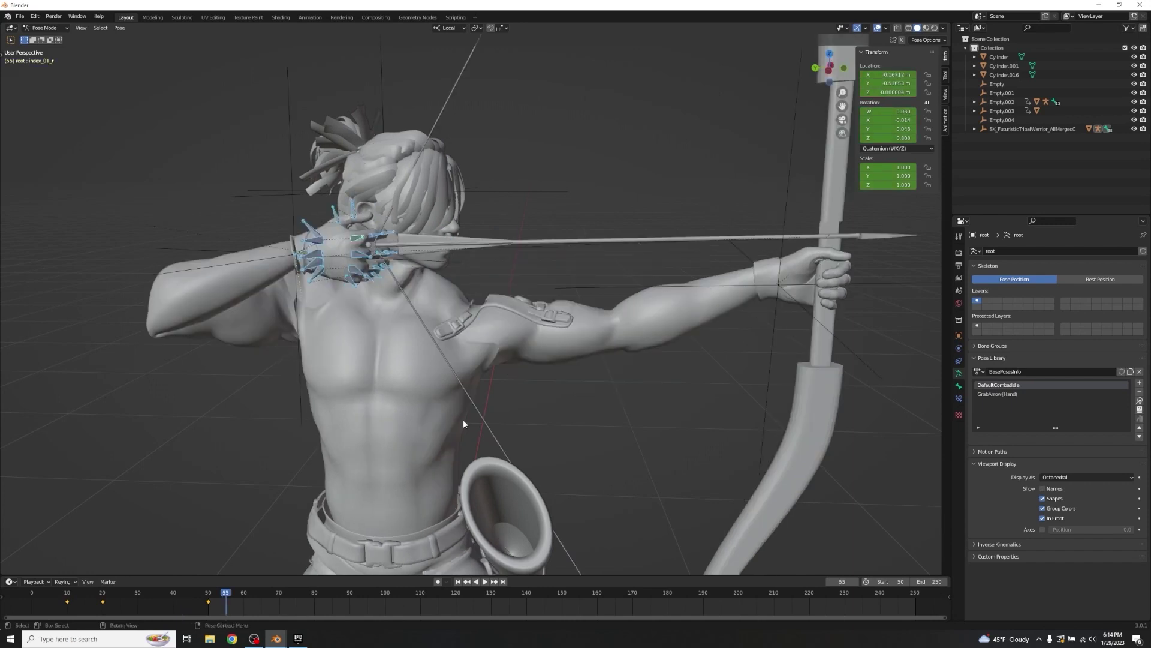
drag(228, 593, 208, 594)
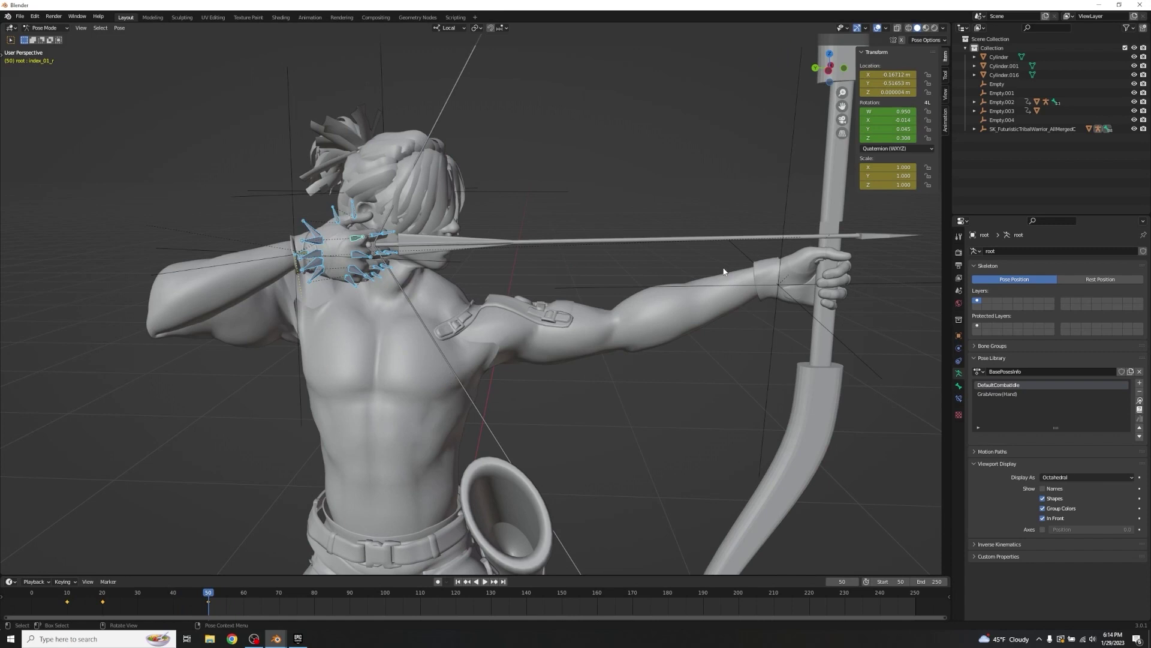
key(k)
click(577, 332)
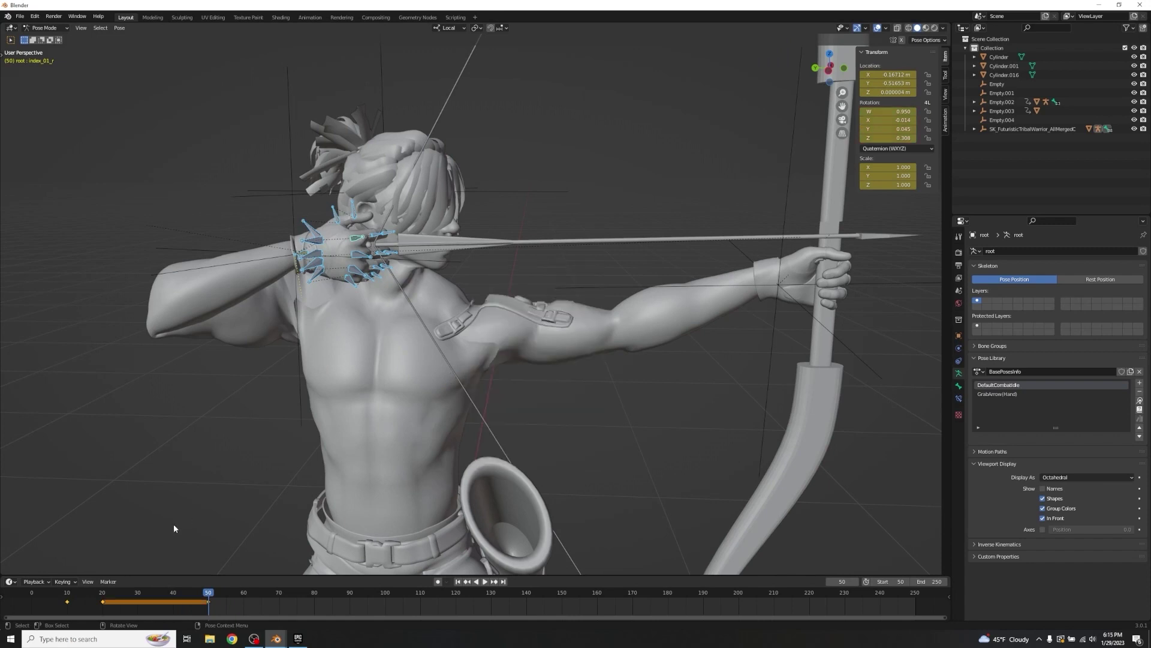
- At frame 55, apply DefaultCombatIdle and key the hand's location, rotation and scale
drag(208, 593, 226, 591)
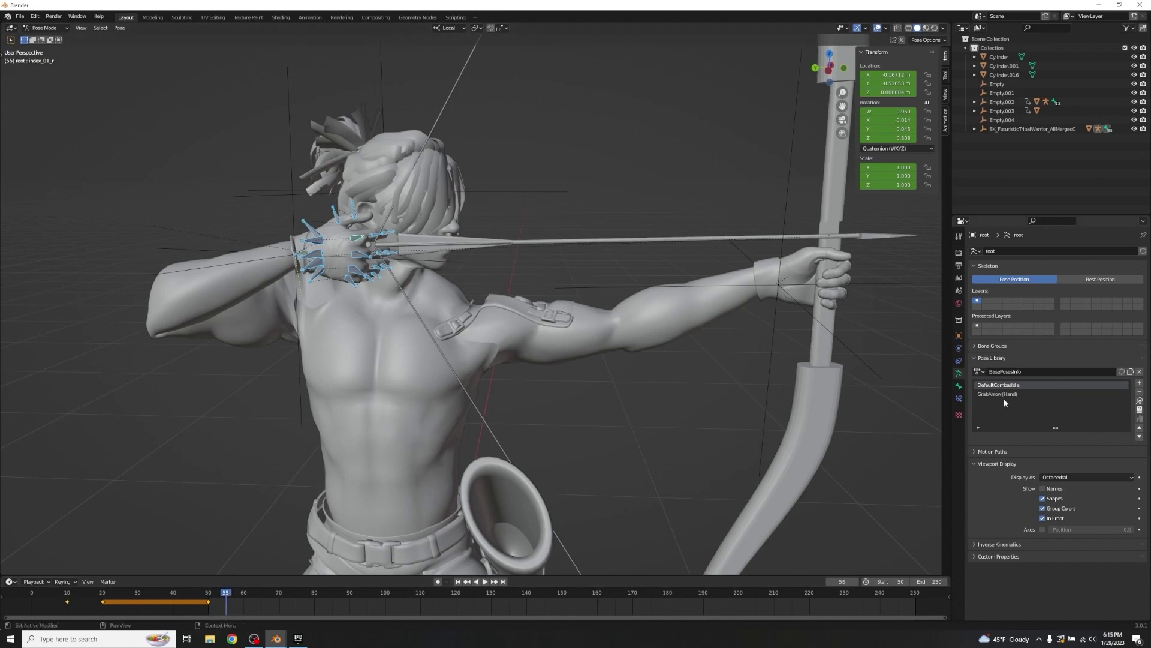
click(1139, 400)
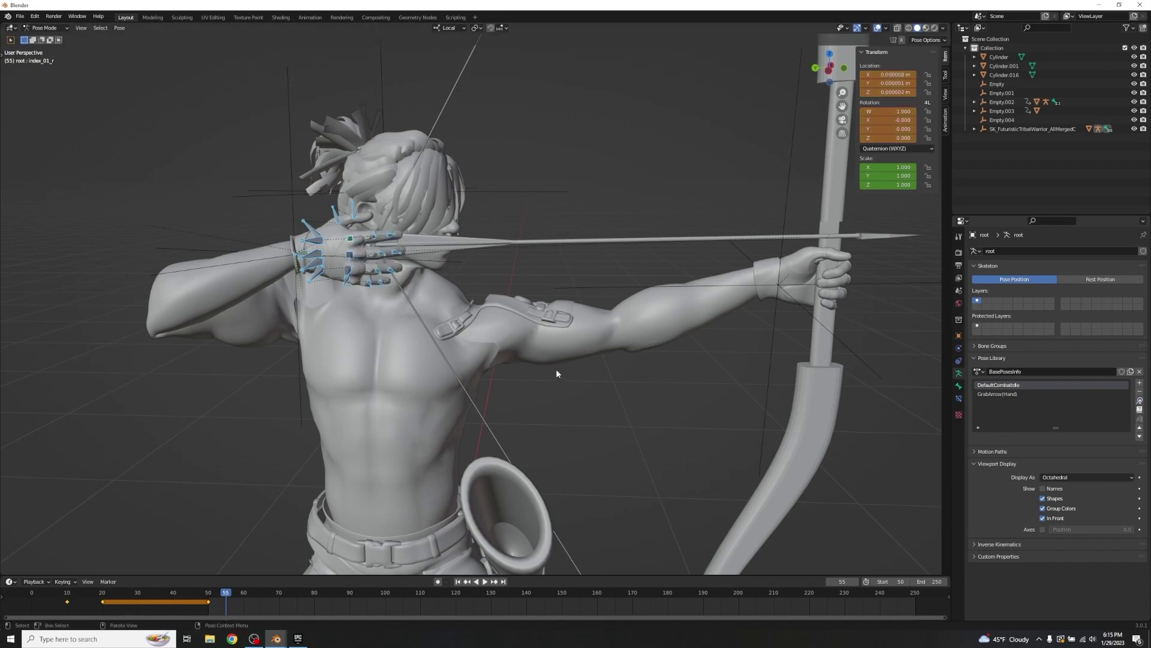
key(i)
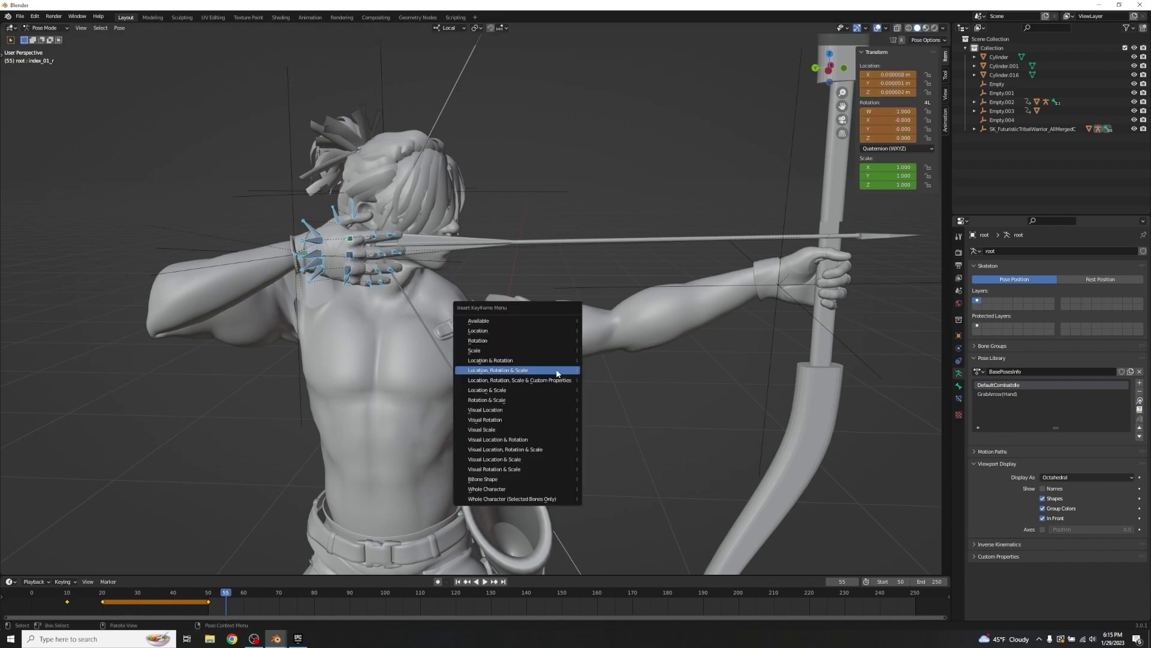
click(557, 371)
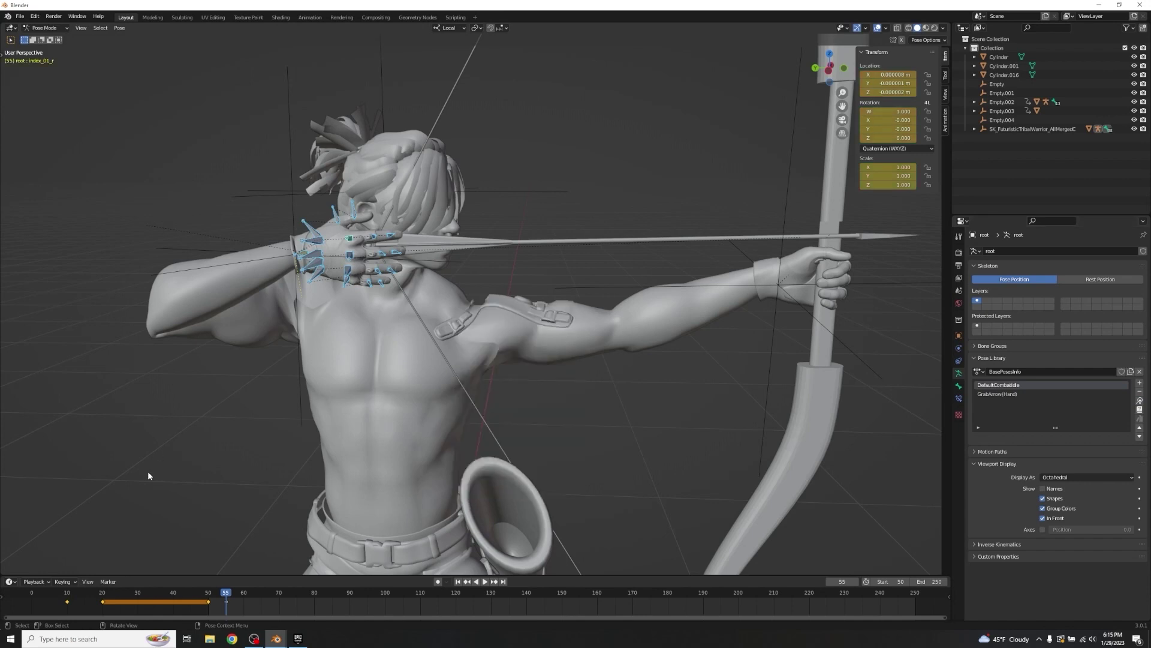
- Play back the hand release around frames 50–55, then return to Object Mode
click(217, 594)
key(space)
drag(218, 594, 208, 594)
key(space)
key(space)
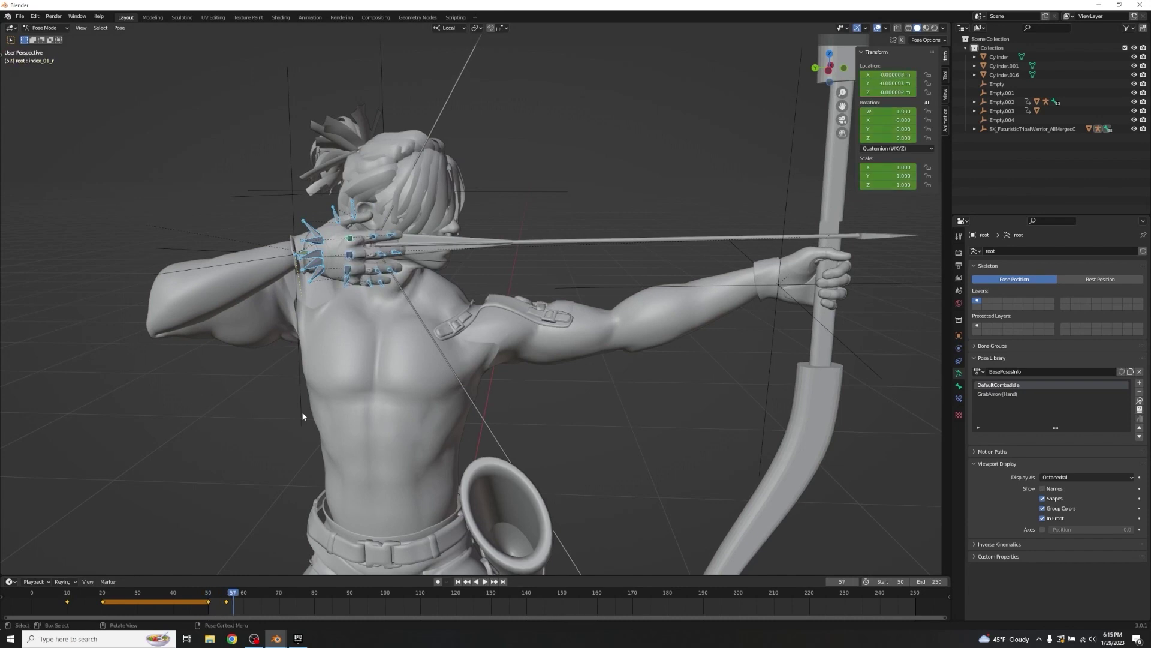
drag(238, 592, 226, 593)
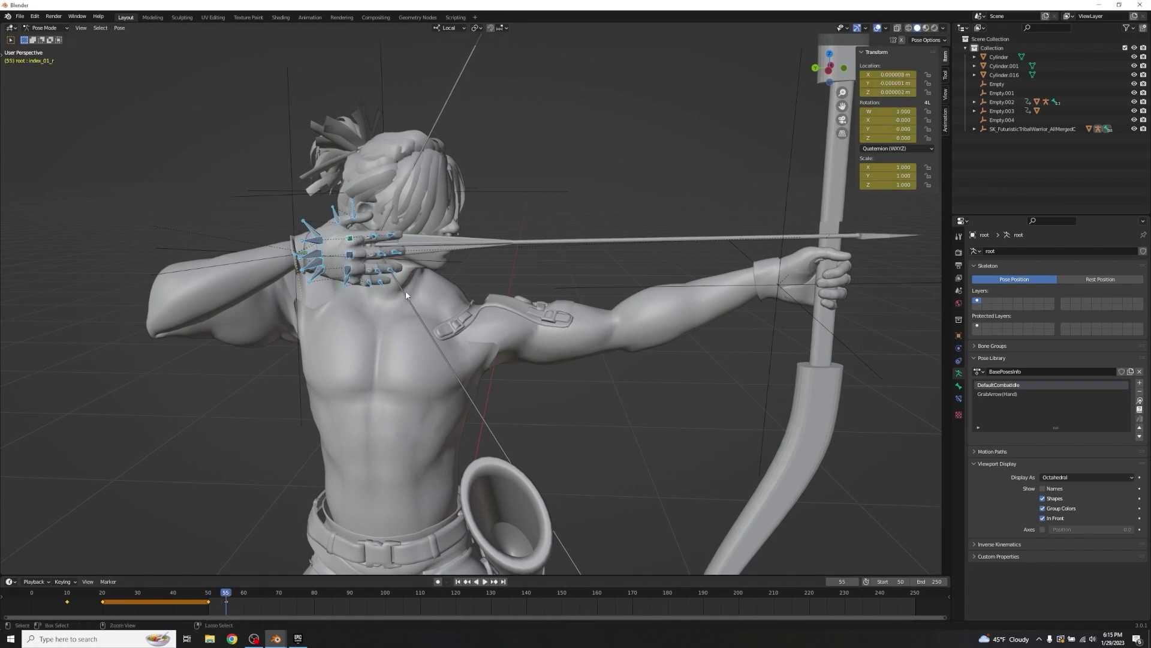
key(ctrl+Tab)
middle_drag(408, 298, 542, 159)
- Select Empty.003 and shift it along its local X and Y axes
click(442, 203)
middle_drag(620, 243, 548, 241)
key(g)
key(x)
key(x)
click(468, 307)
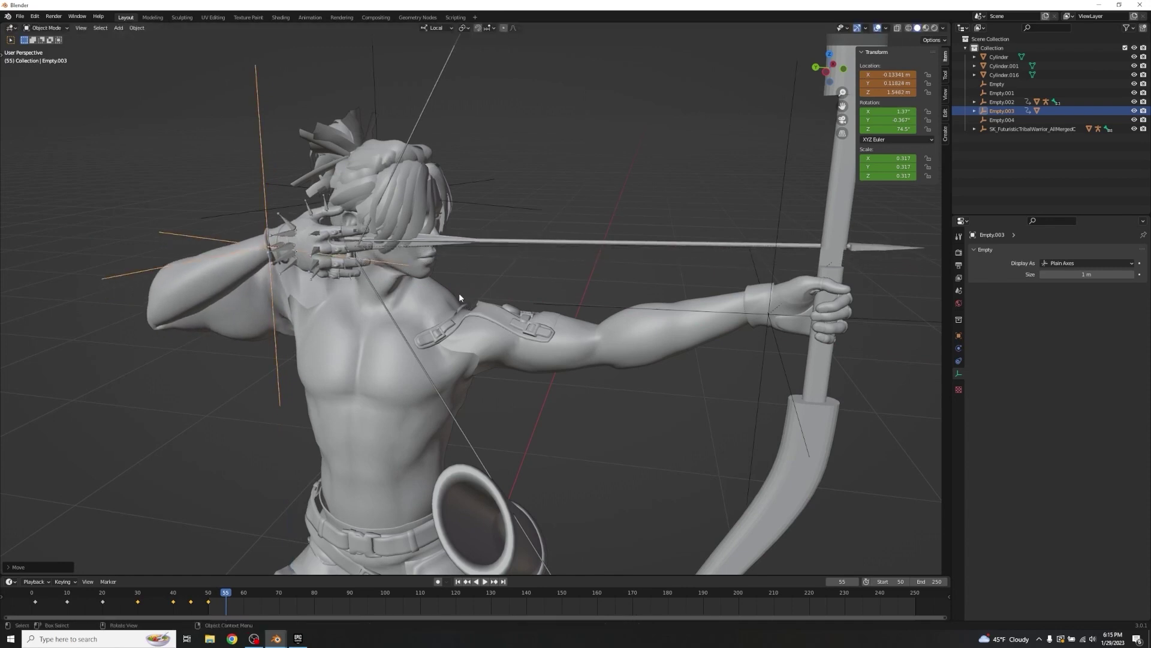
key(g)
key(y)
key(y)
click(453, 308)
middle_drag(453, 308, 494, 289)
key(g)
key(y)
key(y)
click(409, 350)
- Refine Empty.003's local X and Y placement and set its height to 1.551 m
key(g)
key(x)
key(x)
click(563, 317)
key(g)
key(y)
key(y)
click(582, 329)
key(g)
key(z)
key(z)
click(490, 290)
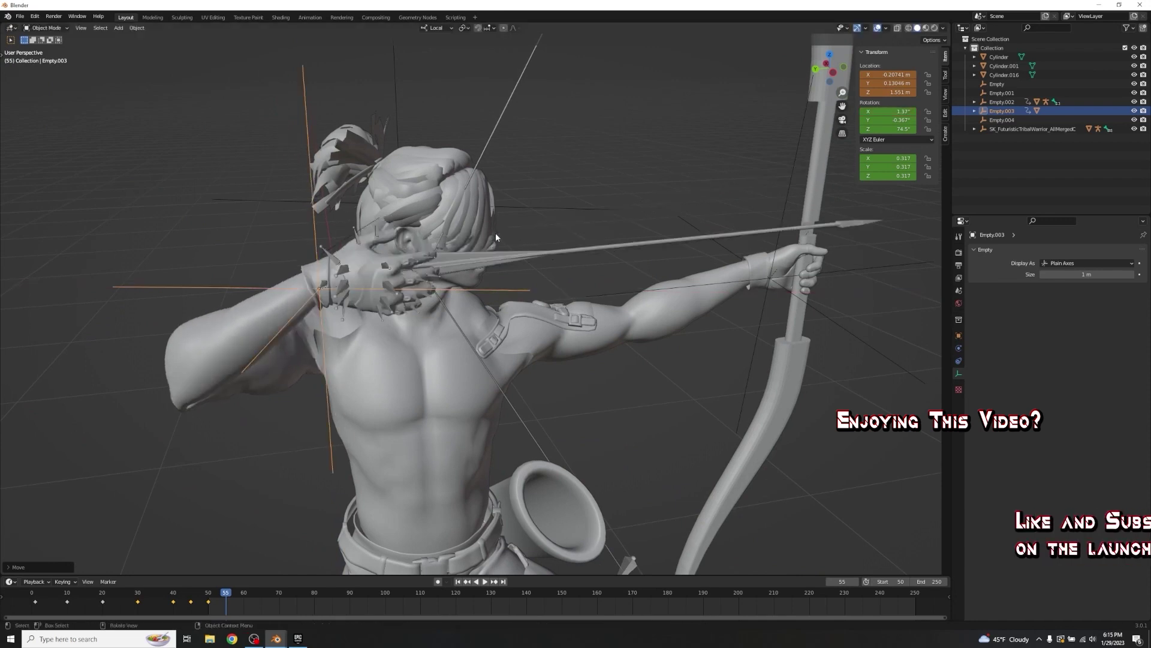
- Using global axes, rotate Empty.003 to 81.9° on Z and move it to X -0.26563 m
click(438, 28)
click(448, 51)
key(g)
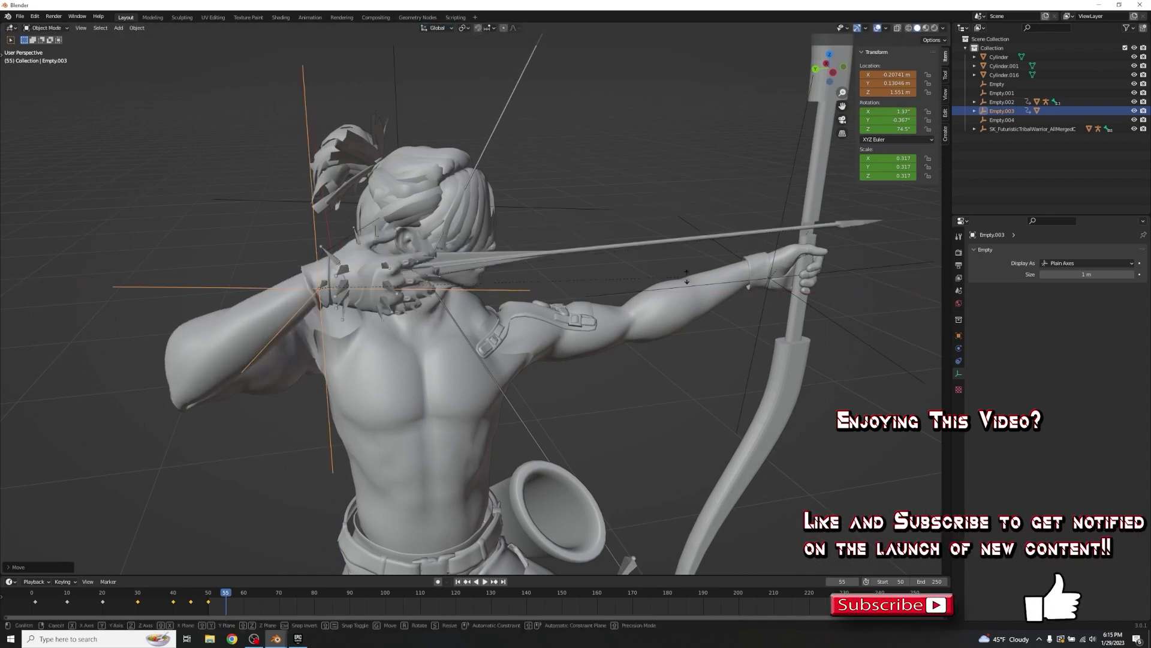
key(r)
key(x)
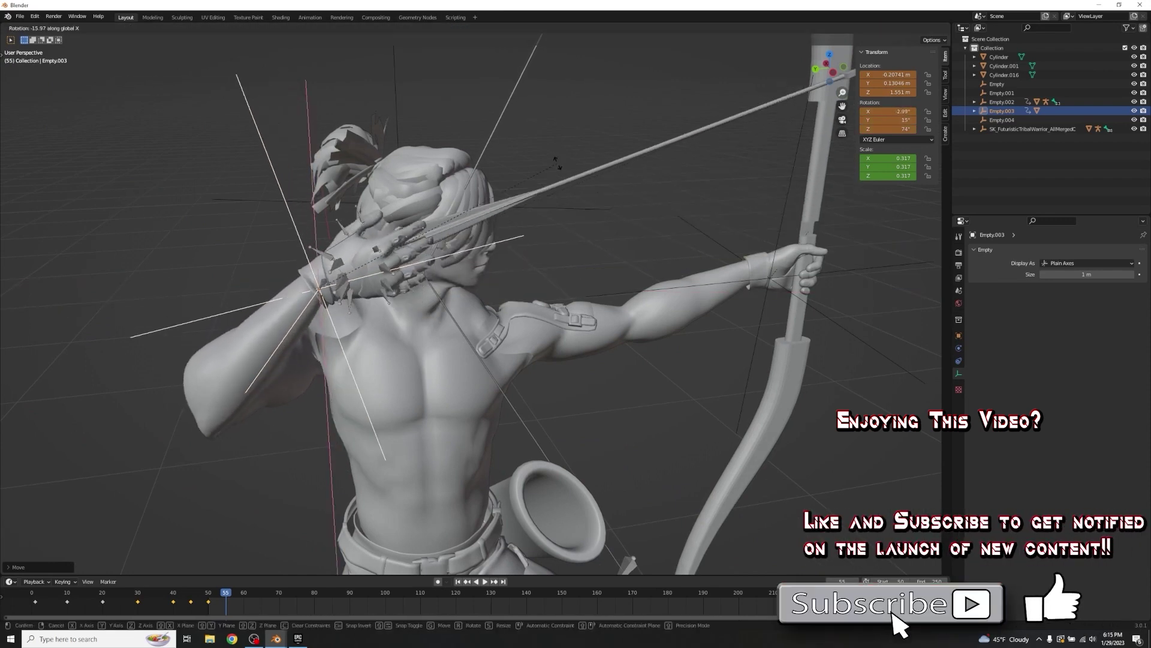
key(z)
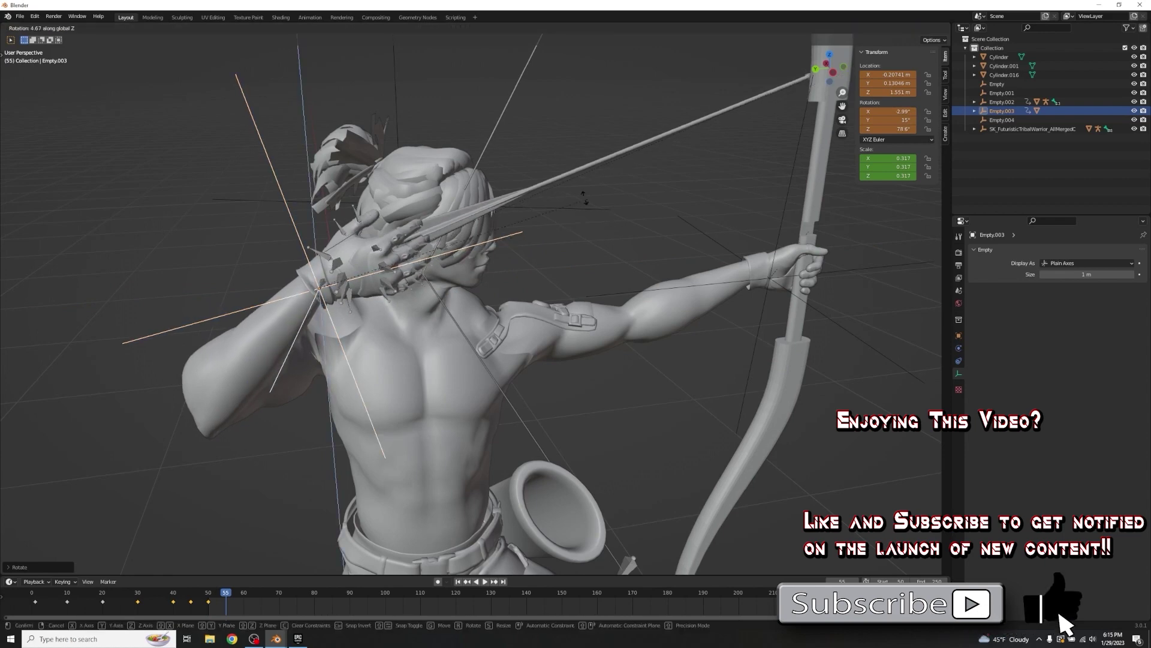
click(579, 185)
middle_drag(578, 185, 536, 197)
key(g)
key(x)
click(620, 195)
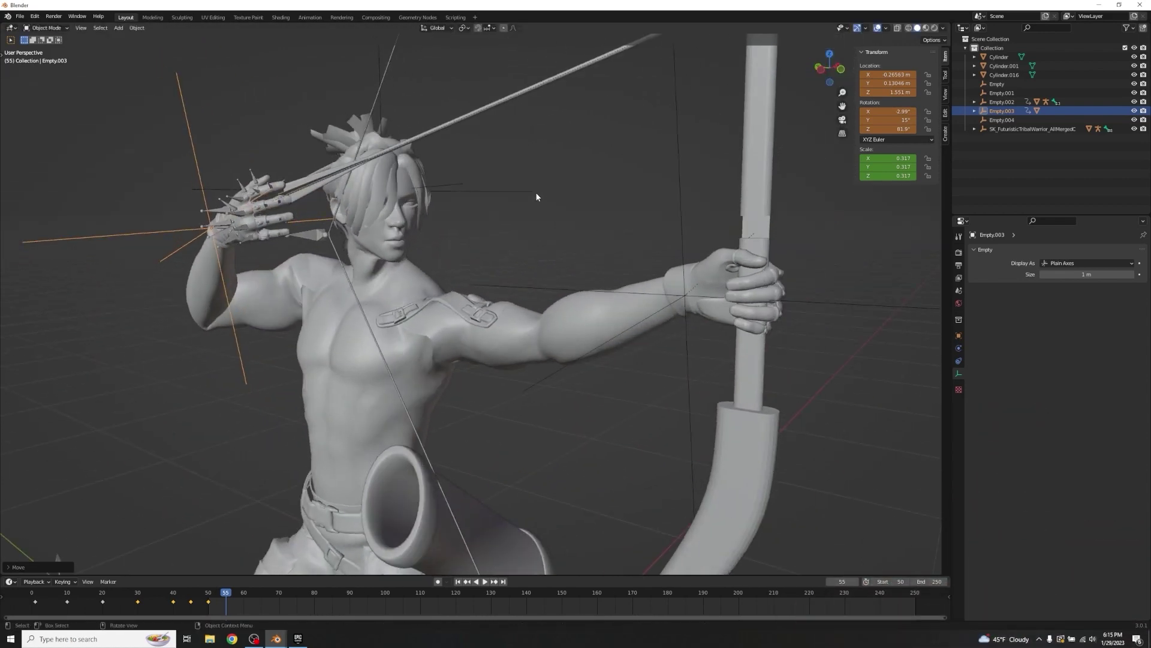
- Insert a LocRotScale keyframe on Empty.003 and play back the release from frame 49 to 55
key(i)
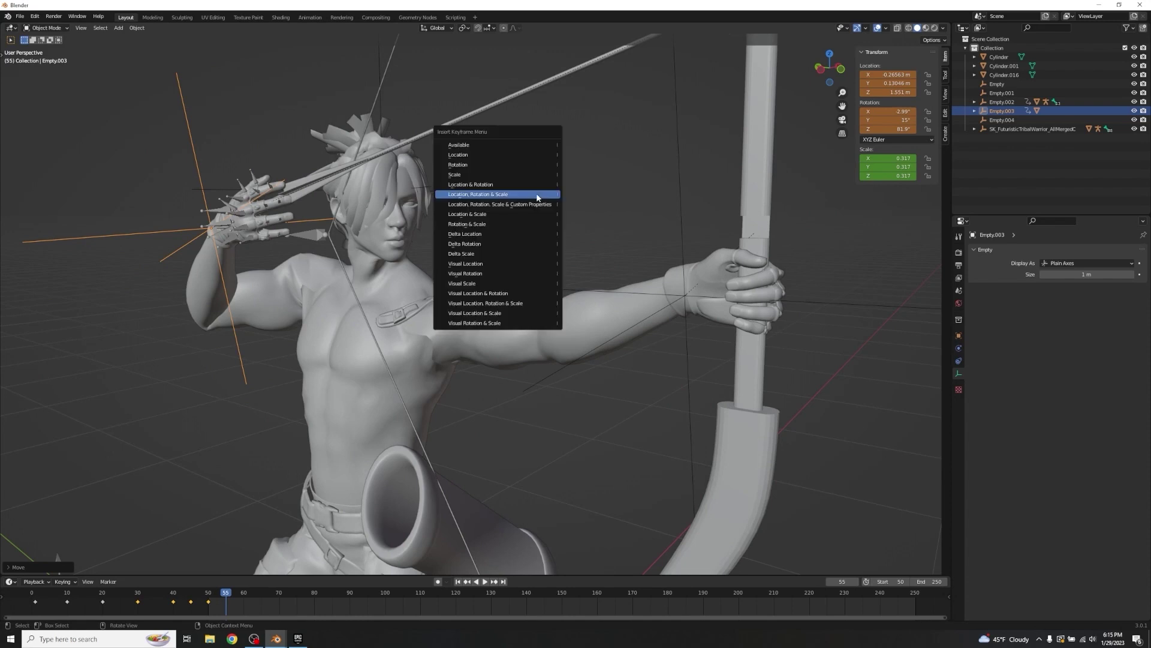
click(537, 194)
drag(225, 593, 209, 593)
middle_drag(384, 353, 439, 338)
key(space)
key(space)
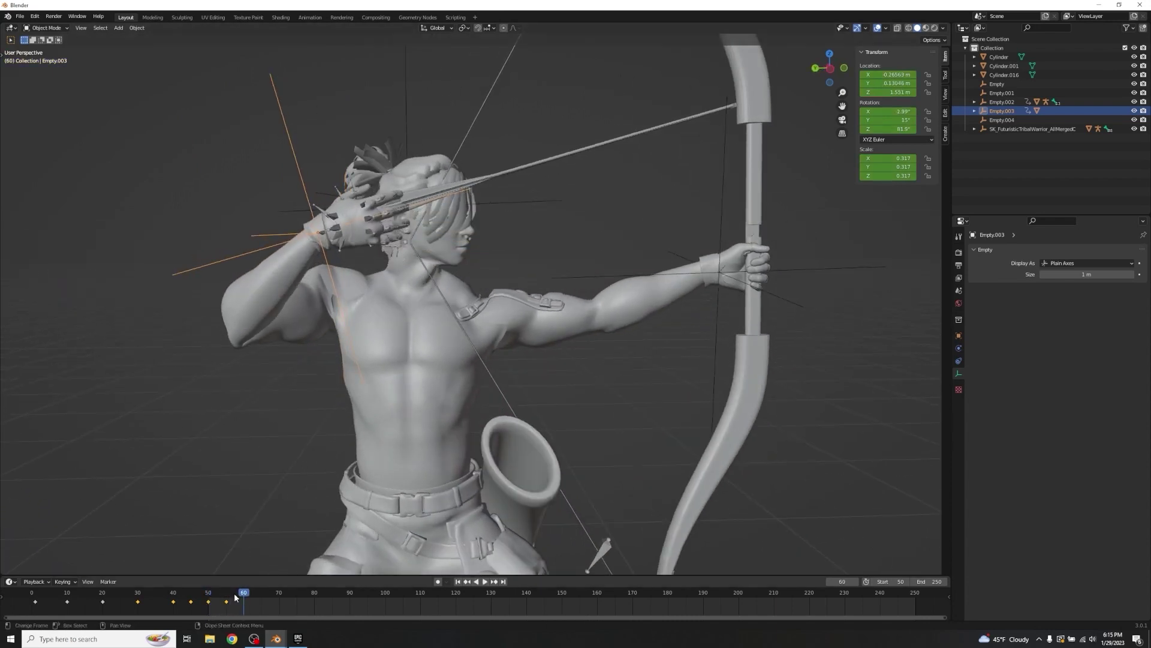
drag(227, 593, 208, 594)
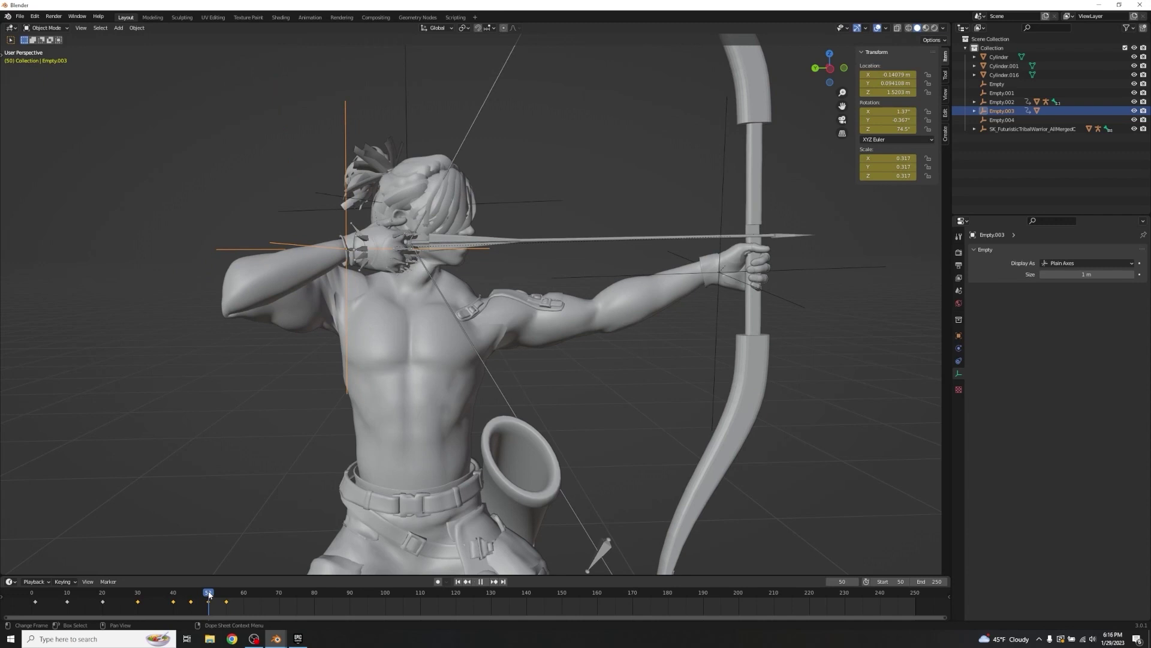
mouse_move(209, 593)
mouse_down()
mouse_move(226, 594)
mouse_move(210, 594)
mouse_up()
key(Up)
- Set the animation end frame to 55 and play back the shortened animation
key(Right)
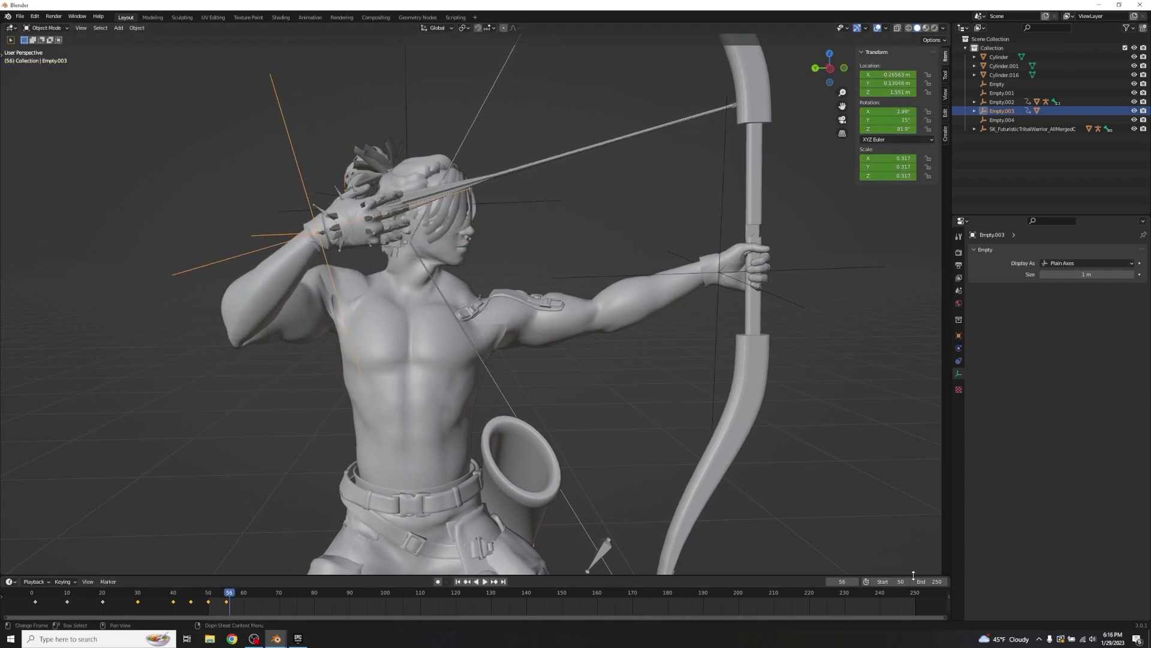
click(920, 581)
text(55)
key(Return)
key(space)
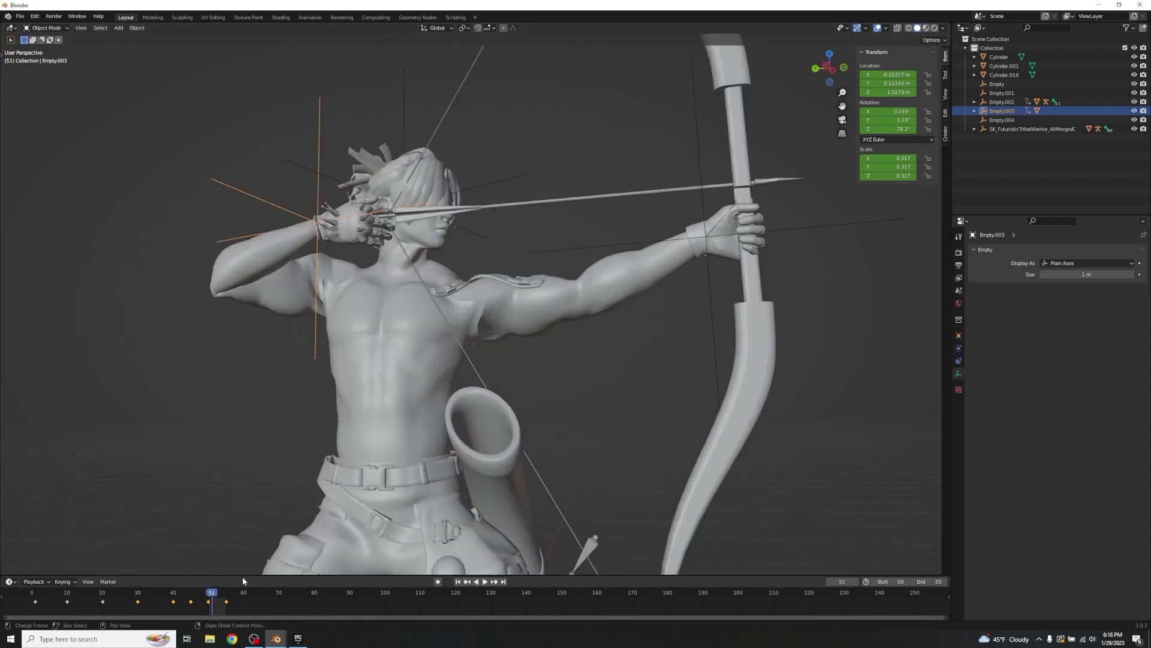
middle_drag(516, 329, 483, 322)
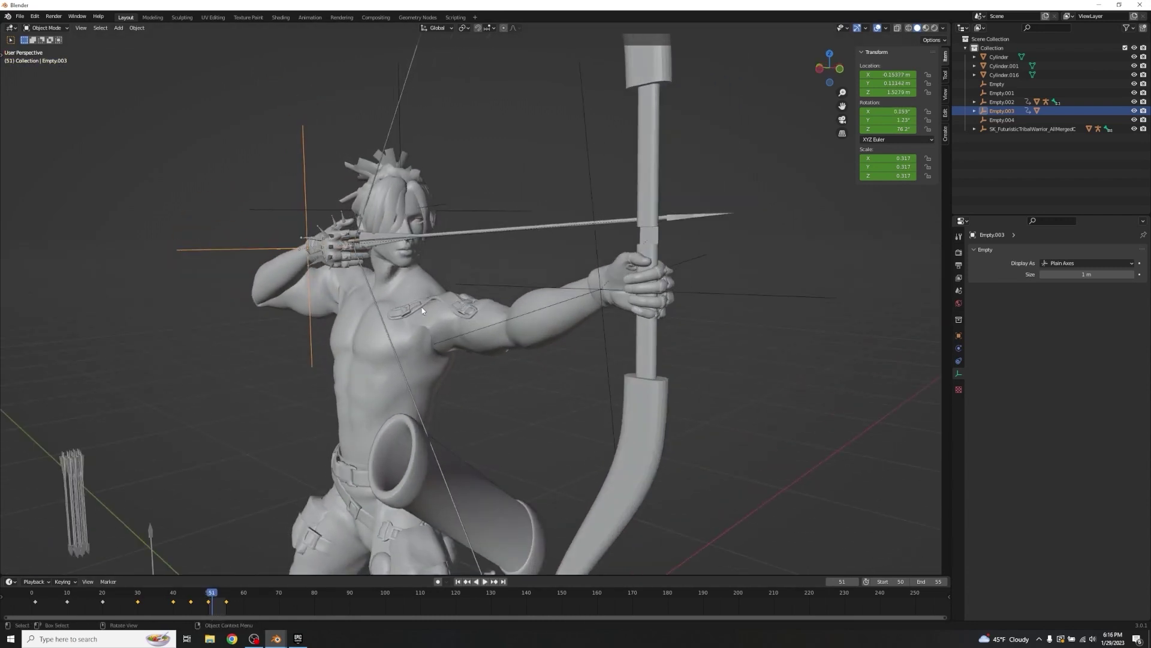
click(208, 596)
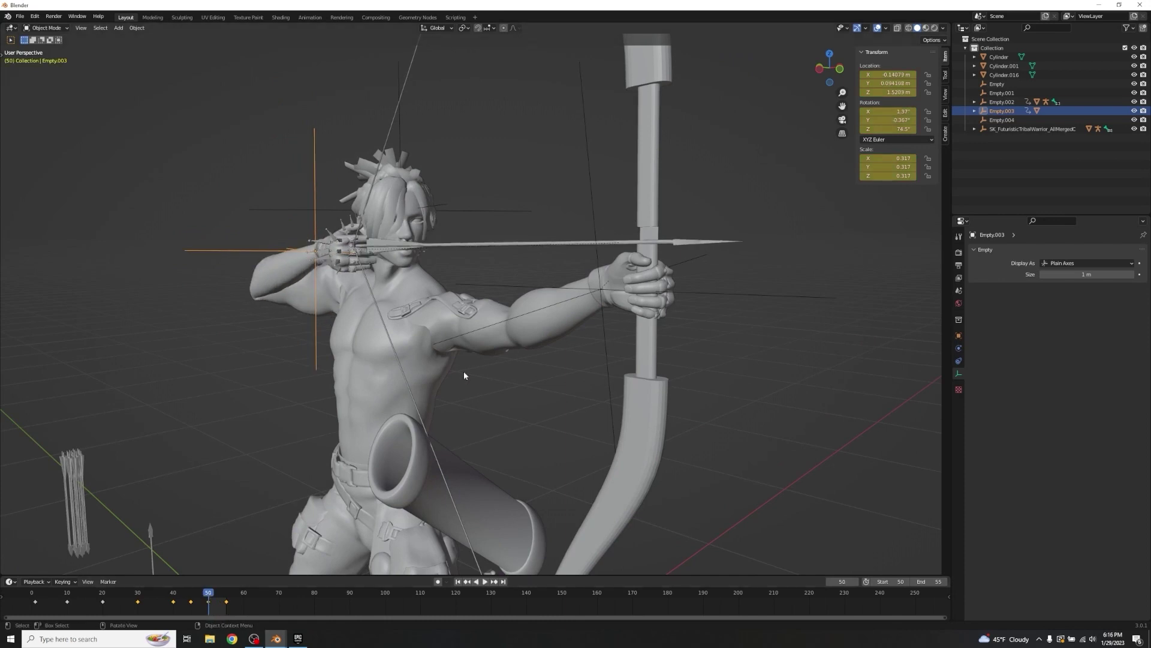
middle_drag(480, 410, 518, 394)
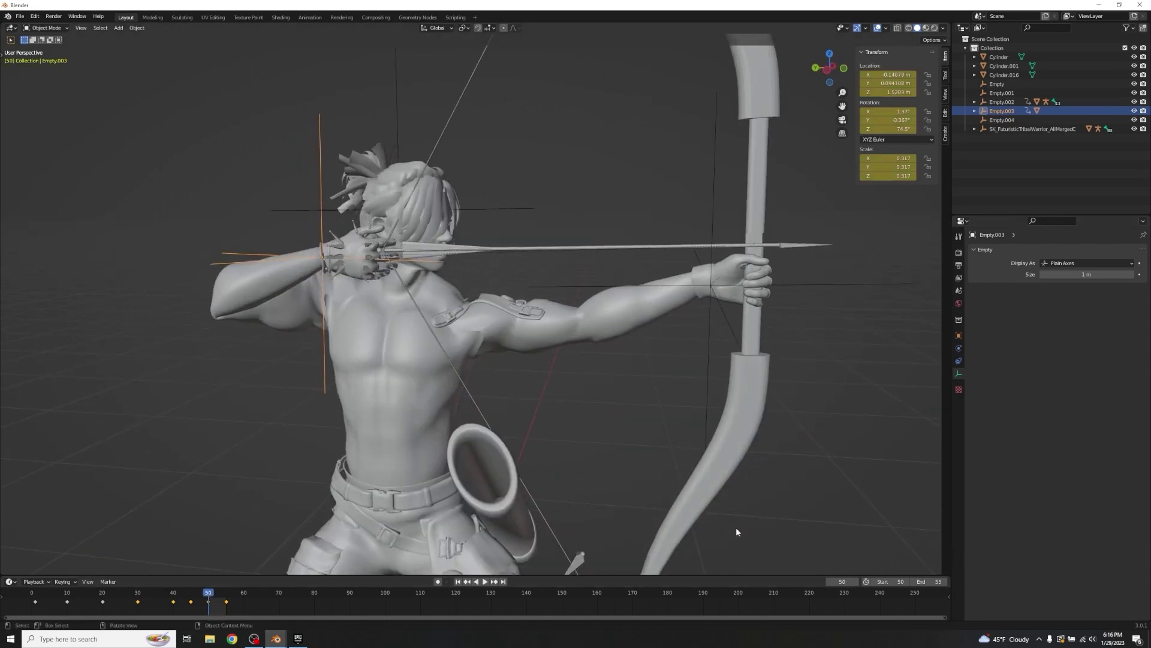
- Set the start frame to 55, then 60, and slide the arrow's keyframes later in the timeline
click(893, 581)
text(55)
key(Return)
drag(208, 592, 243, 592)
click(899, 581)
text(60)
key(Return)
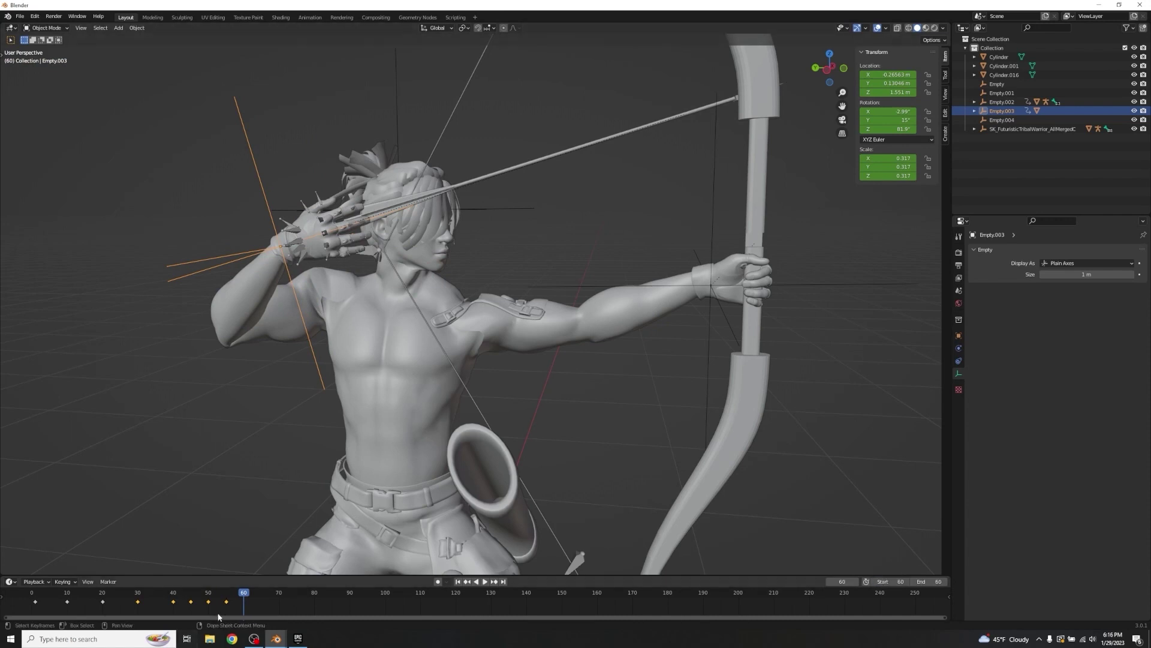
drag(208, 601, 243, 602)
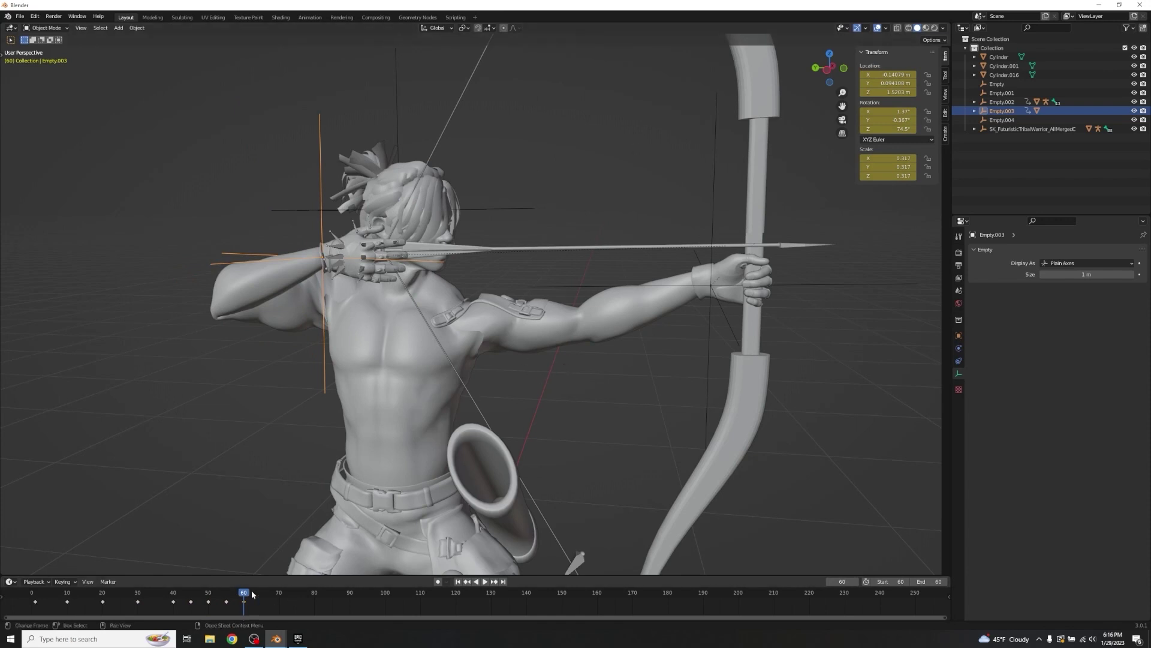
- Duplicate arrow Cylinder.002 and place the copy slightly higher
click(617, 247)
scroll(618, 247, down, 1)
scroll(663, 287, down, 6)
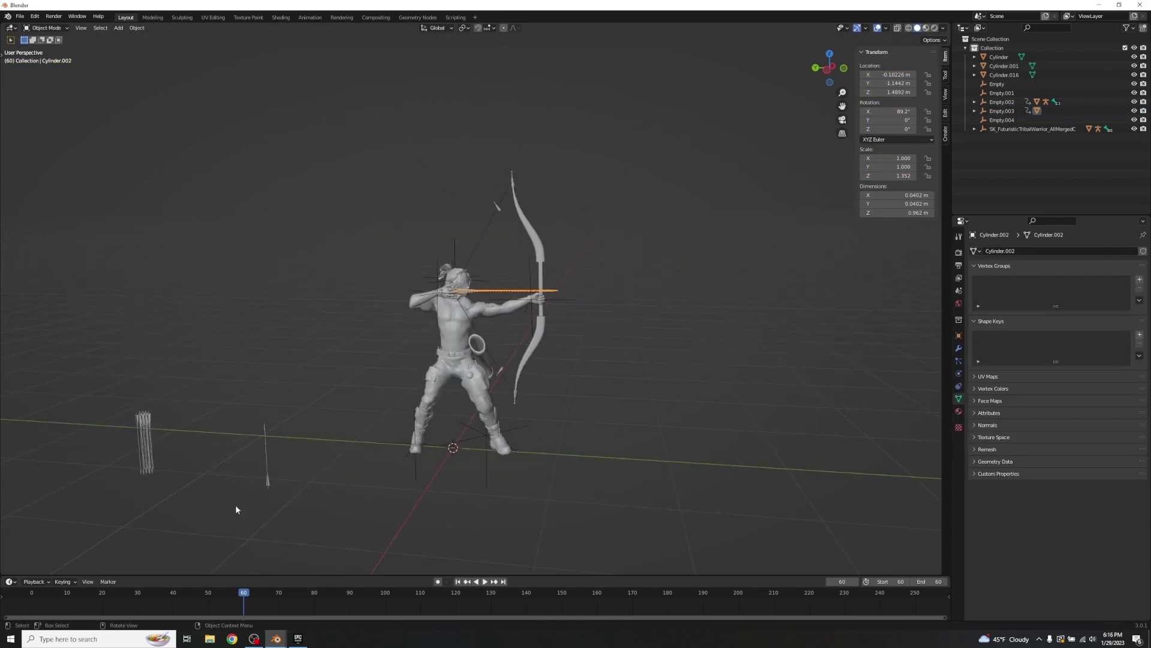
scroll(712, 391, up, 5)
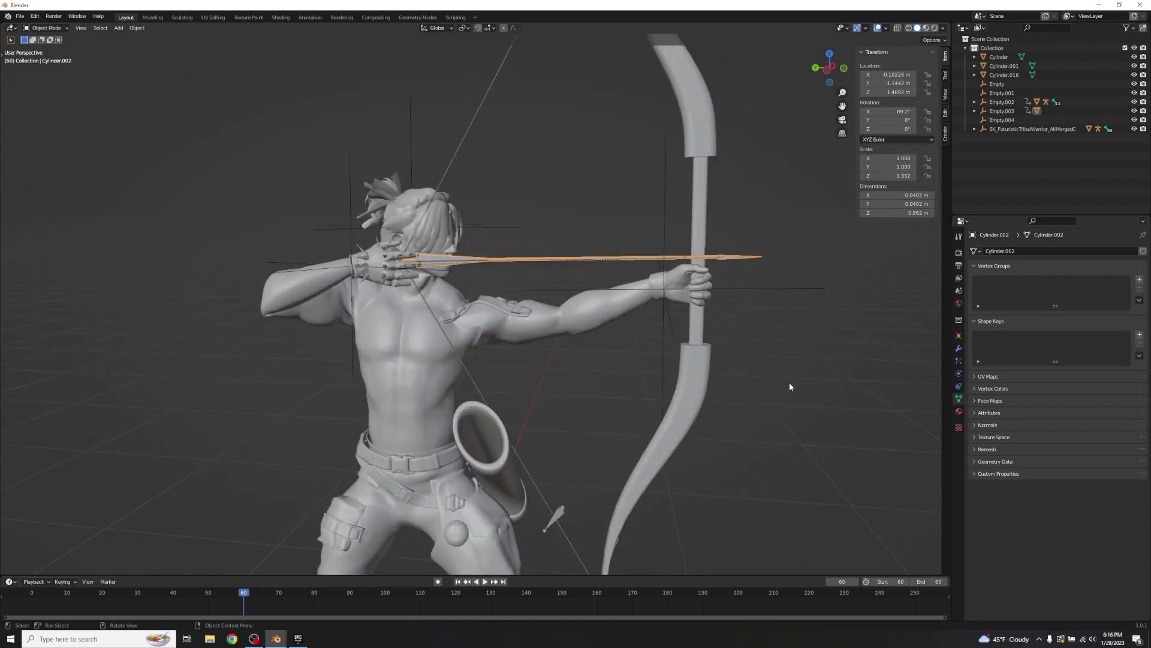
key(shift+d)
key(z)
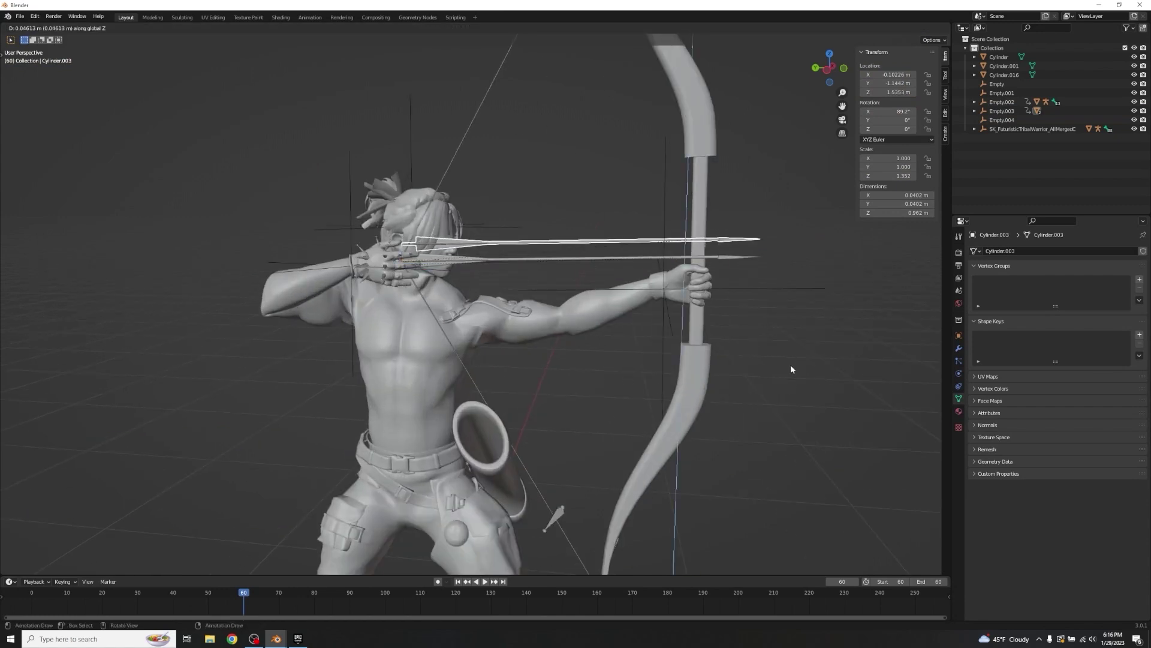
click(847, 361)
- Tilt the copied arrow upward around global Y and raise it to 1.7216 m
key(r)
key(z)
right_click(841, 337)
key(r)
key(y)
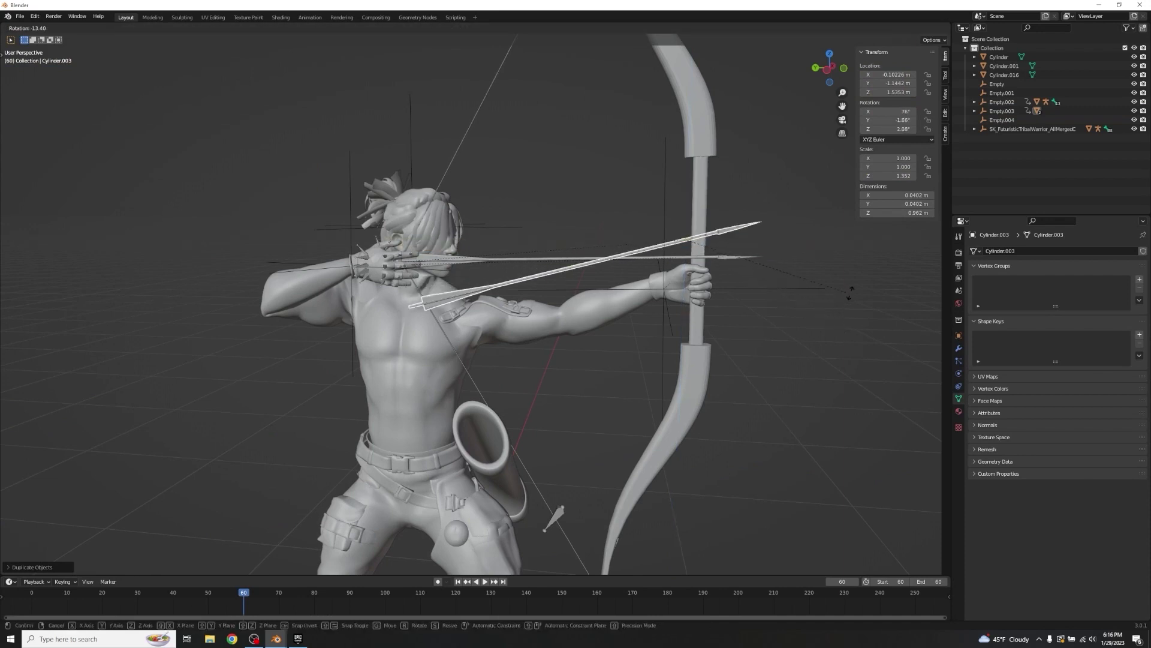
click(866, 292)
key(g)
key(z)
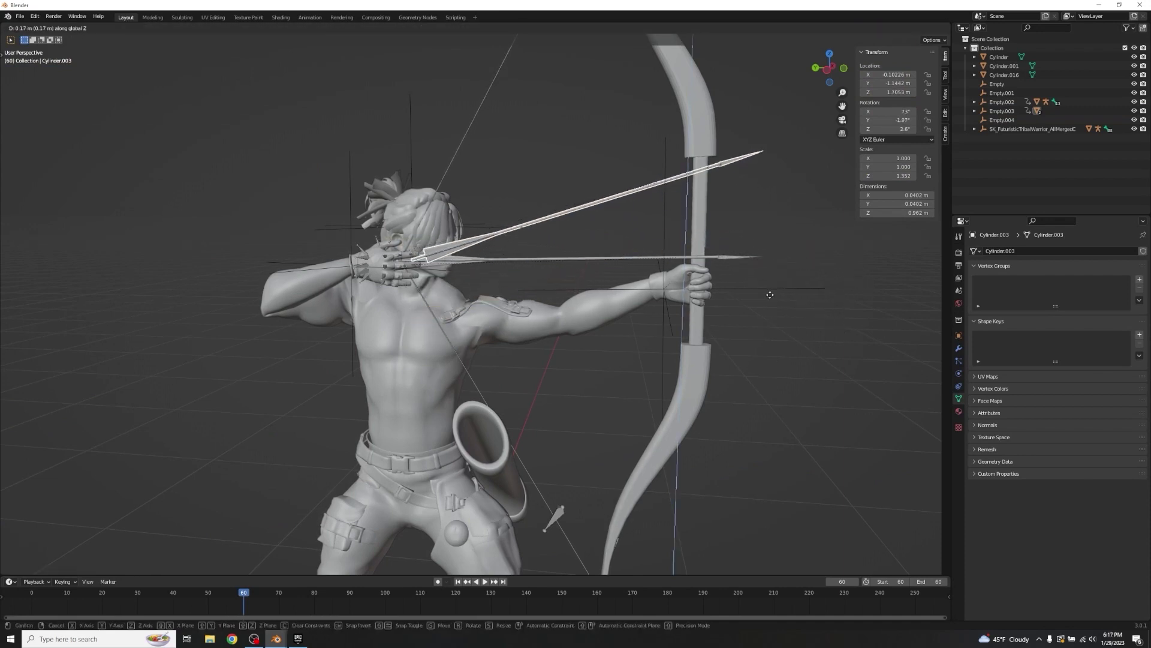
click(766, 292)
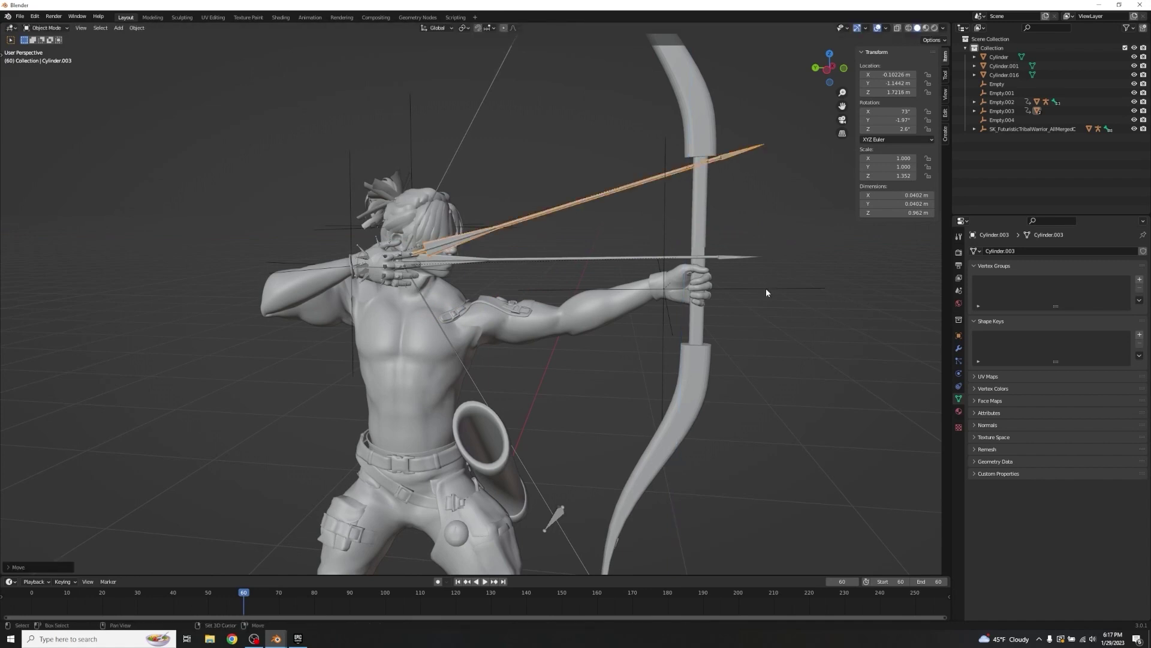
- Duplicate the tilted arrow, lower it, and tilt it downward to 103° on global X
key(shift+d)
key(z)
click(792, 380)
key(r)
key(y)
key(x)
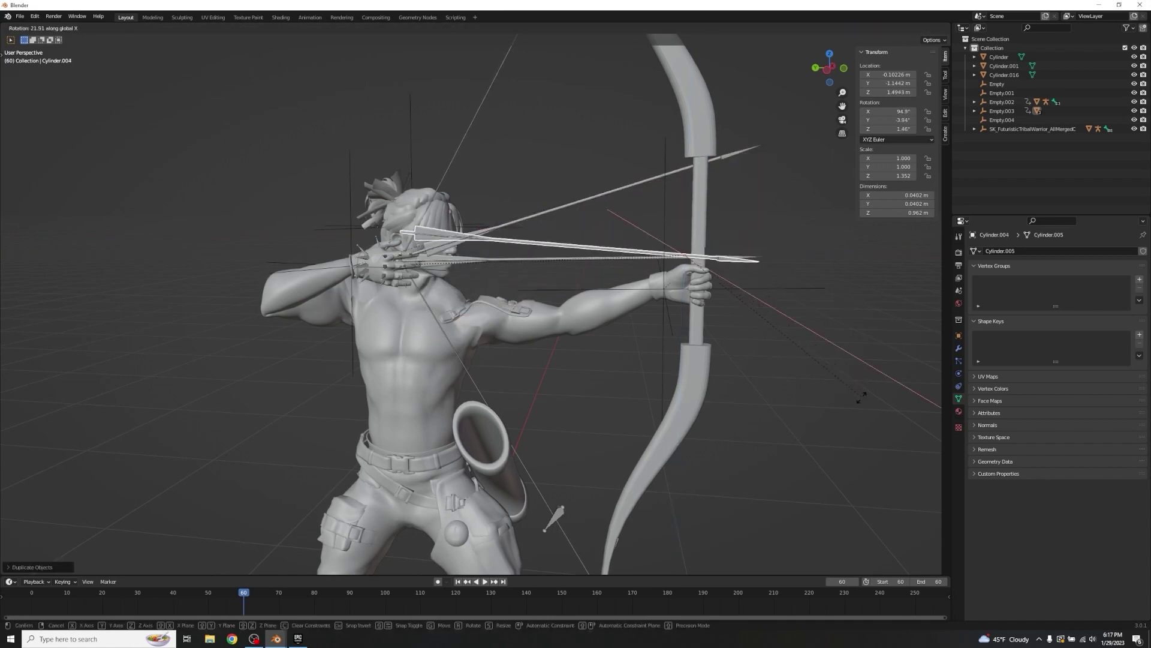
click(846, 441)
key(g)
key(z)
click(834, 379)
key(r)
key(x)
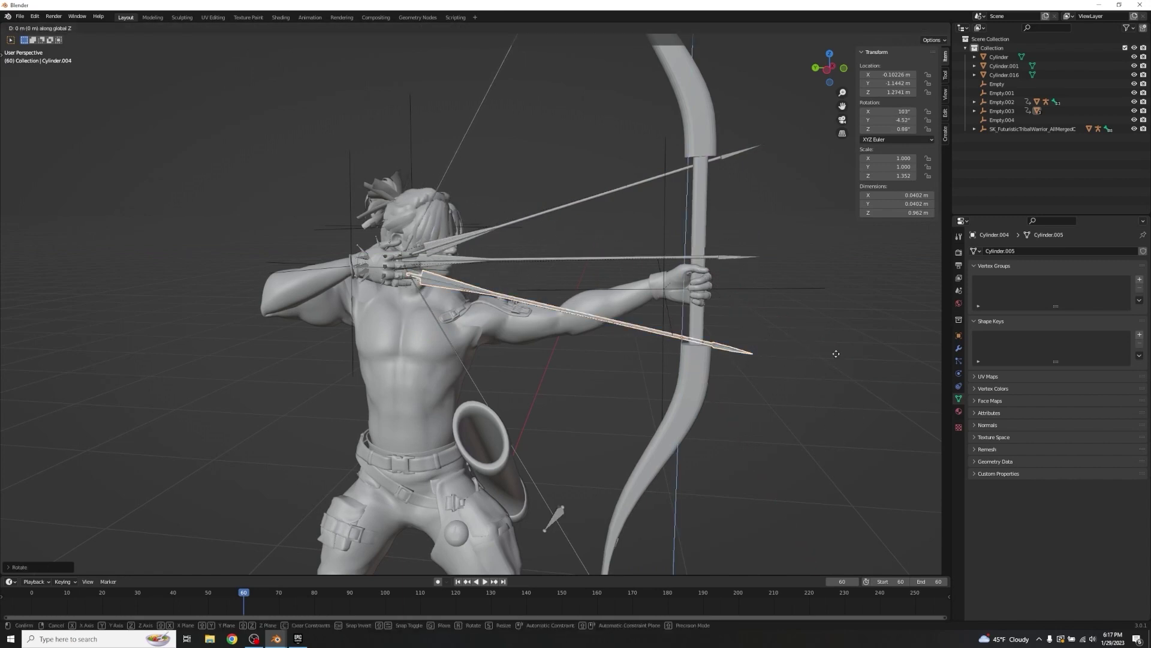
click(838, 310)
- From a side view, move the lower arrow along global X to -0.12088 m
middle_drag(838, 309, 799, 308)
click(506, 187)
middle_drag(506, 187, 686, 255)
key(g)
key(x)
click(762, 252)
key(g)
key(x)
click(750, 231)
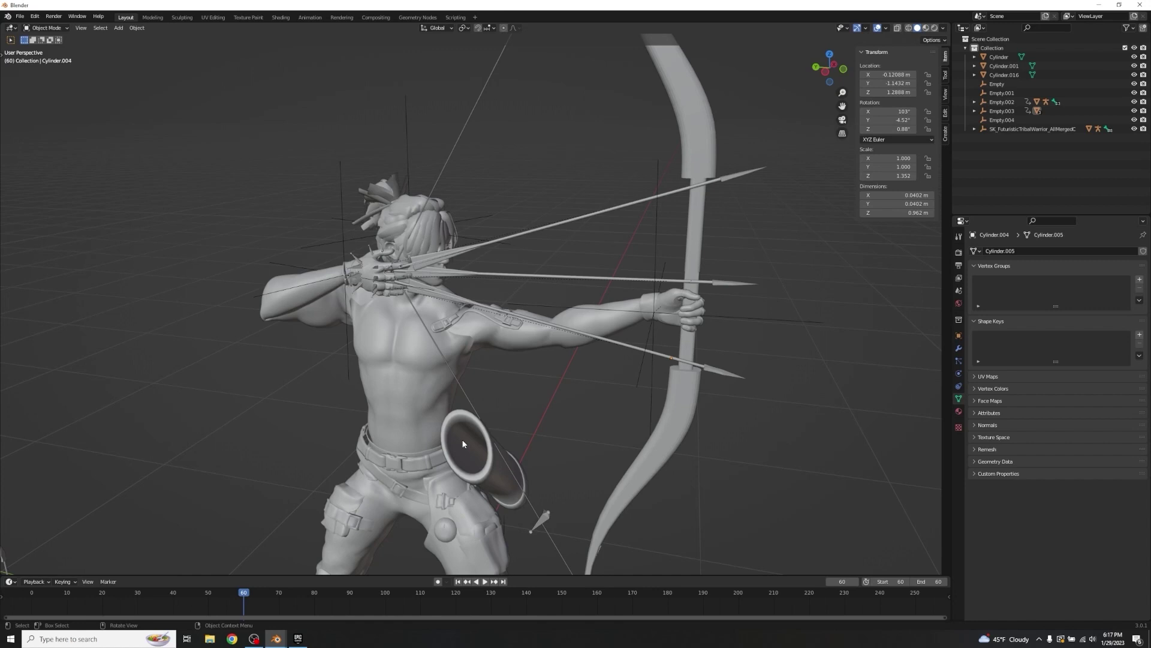
- Change the timeline End value from 60 to 90
click(930, 581)
key(Return)
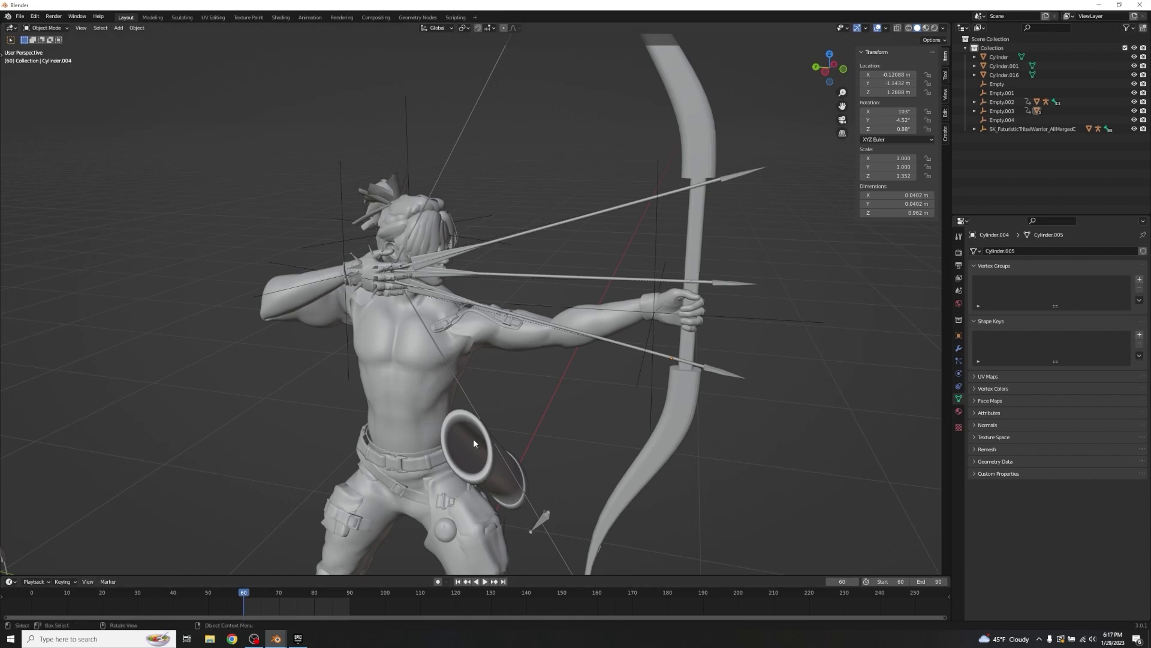
- Select Empty.003, go to frame 65, pull it back along Y and key location, rotation and scale
click(343, 215)
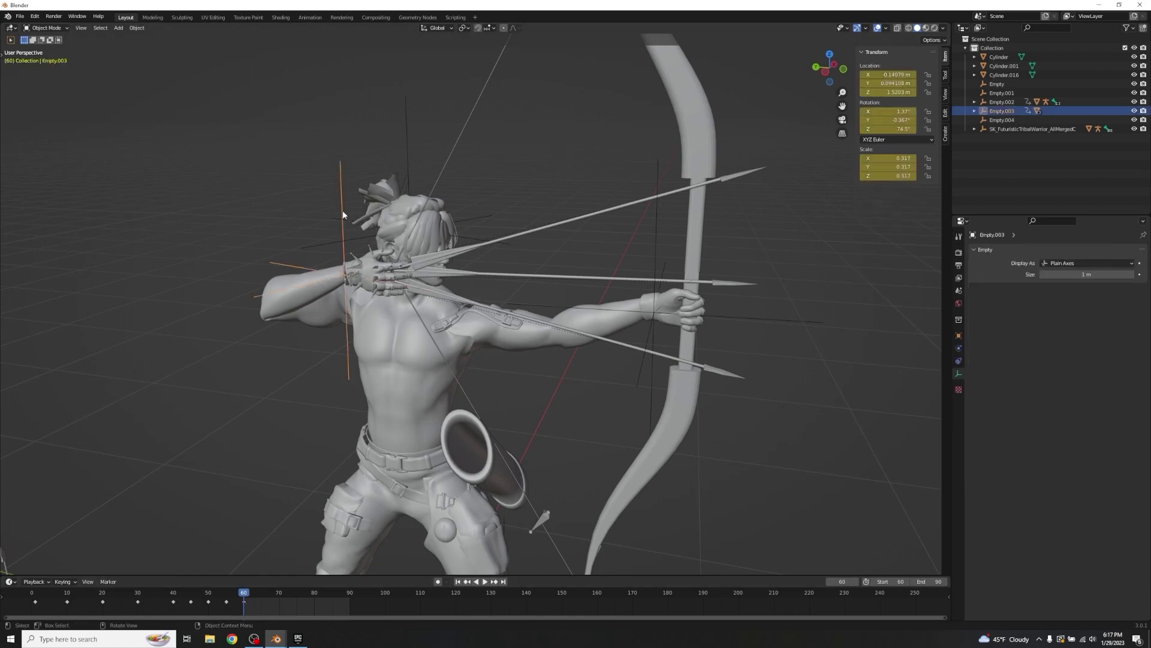
drag(244, 594, 169, 591)
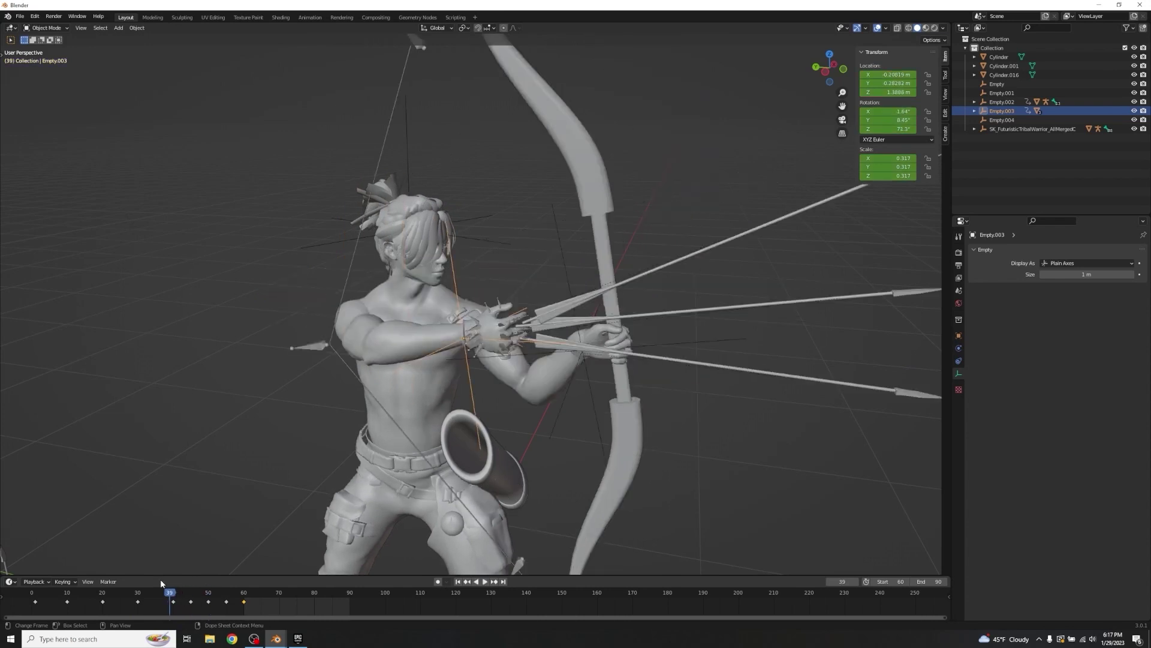
key(space)
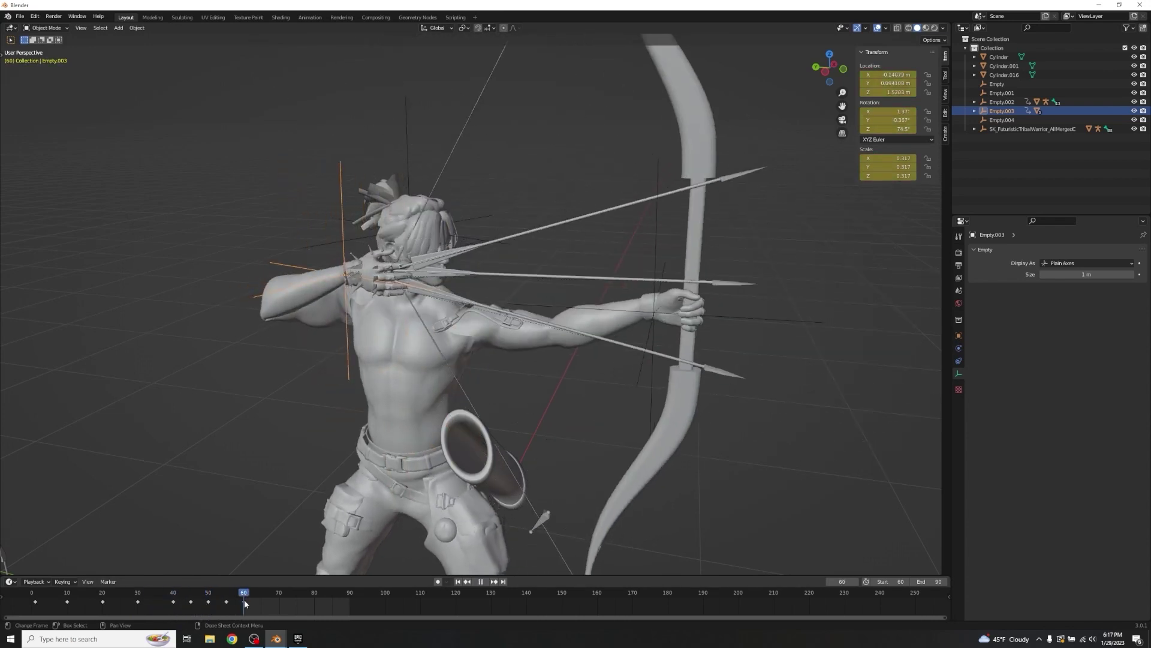
key(space)
key(g)
key(y)
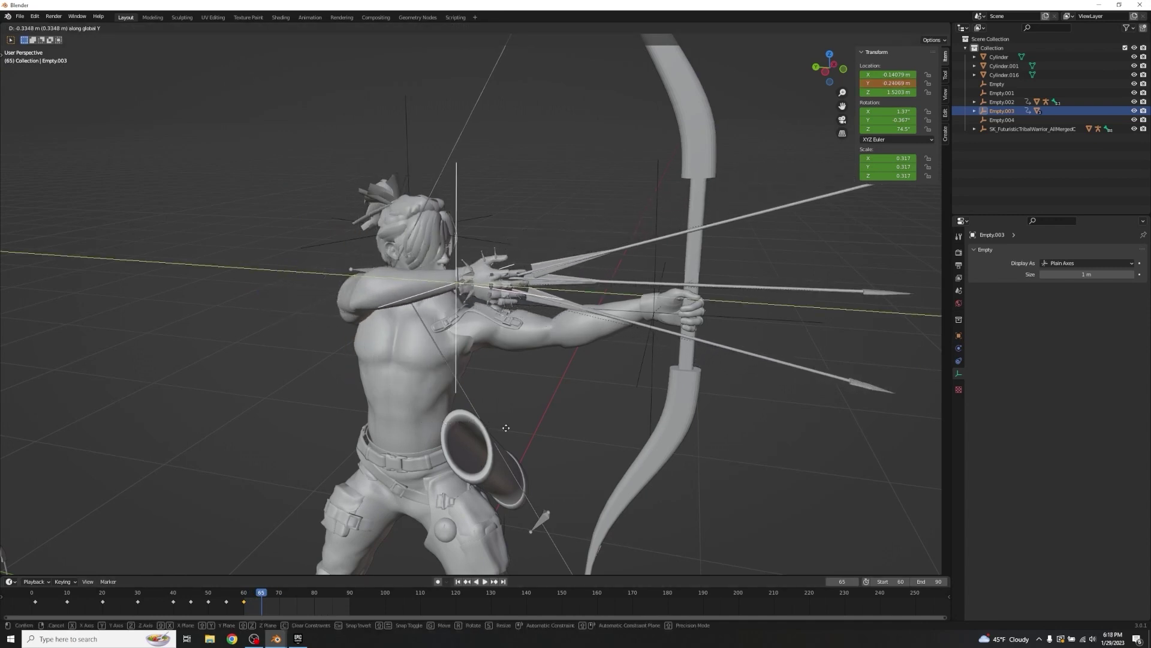
click(537, 424)
key(i)
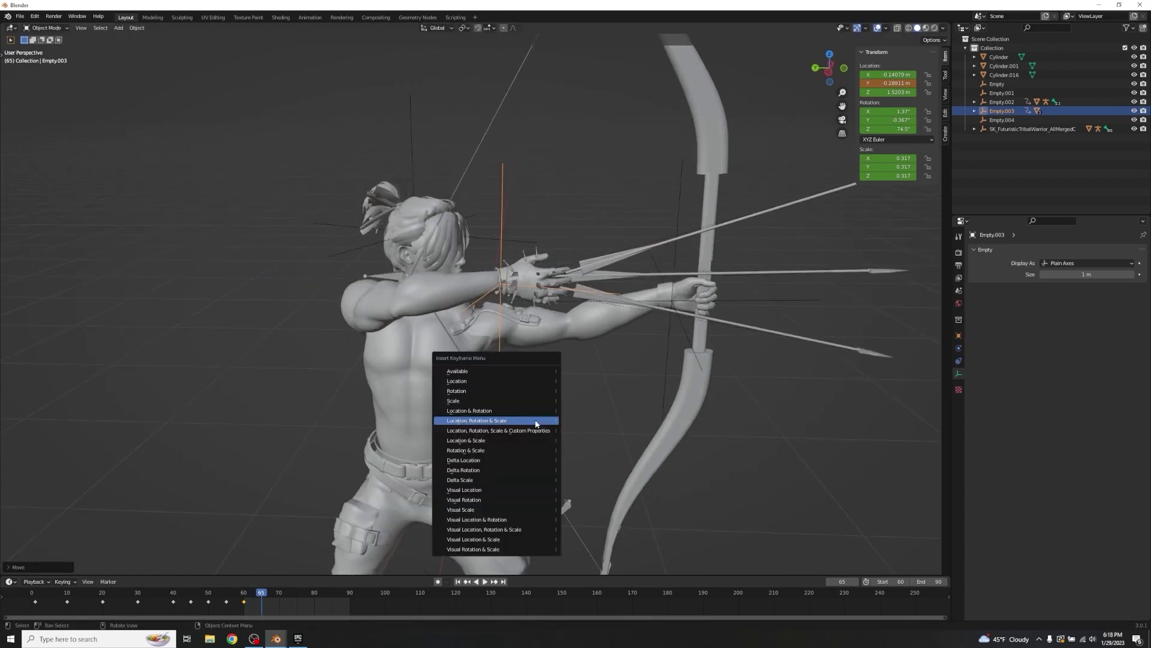
click(535, 420)
- Move the frame-60 keyframe to frame 70, then return to frame 65
key(space)
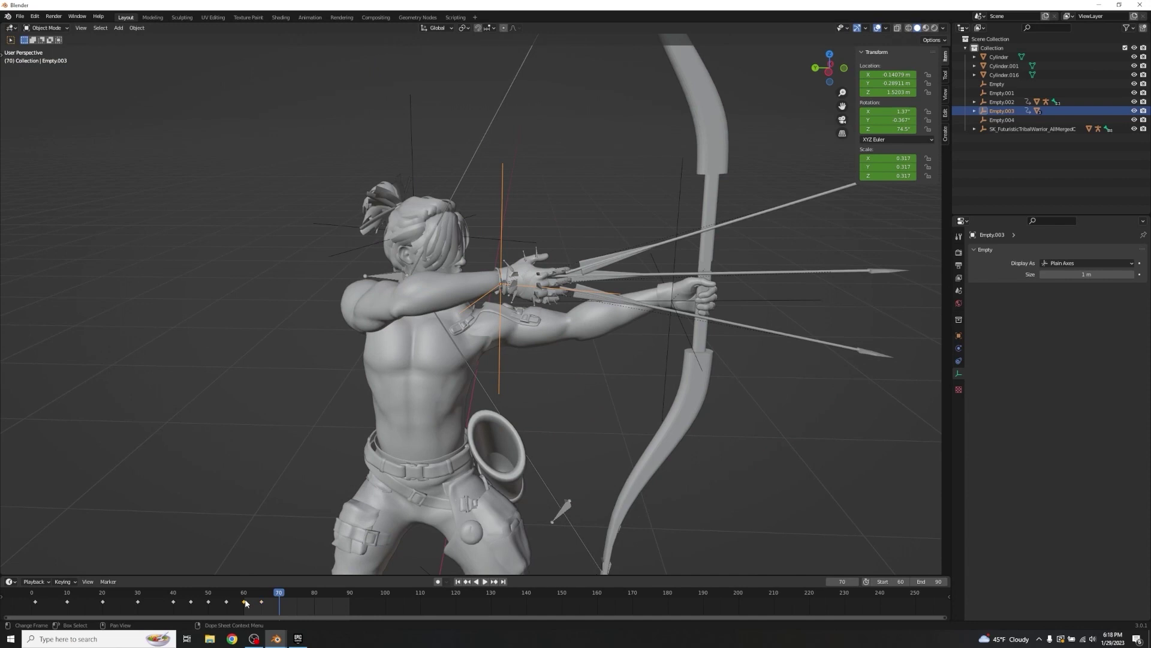
click(245, 601)
key(g)
click(280, 600)
click(240, 593)
key(space)
drag(286, 593, 262, 593)
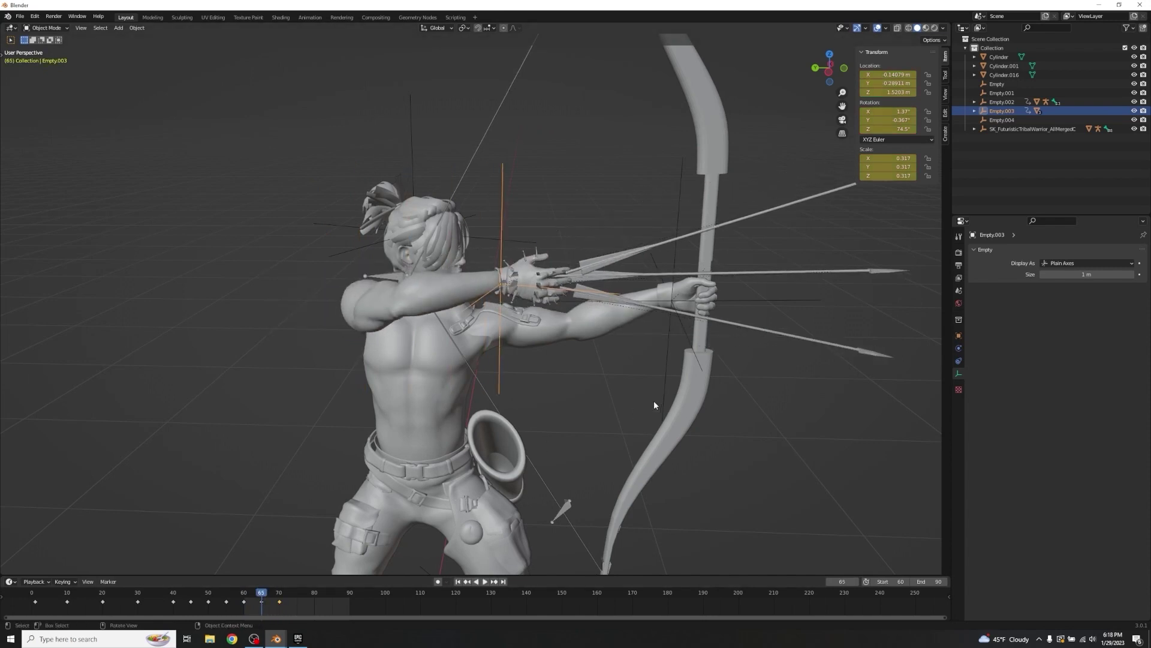
- Tilt Empty.003 about X to roughly 2.36°, 13.9°, 74.1° and key it at frame 65
key(r)
key(z)
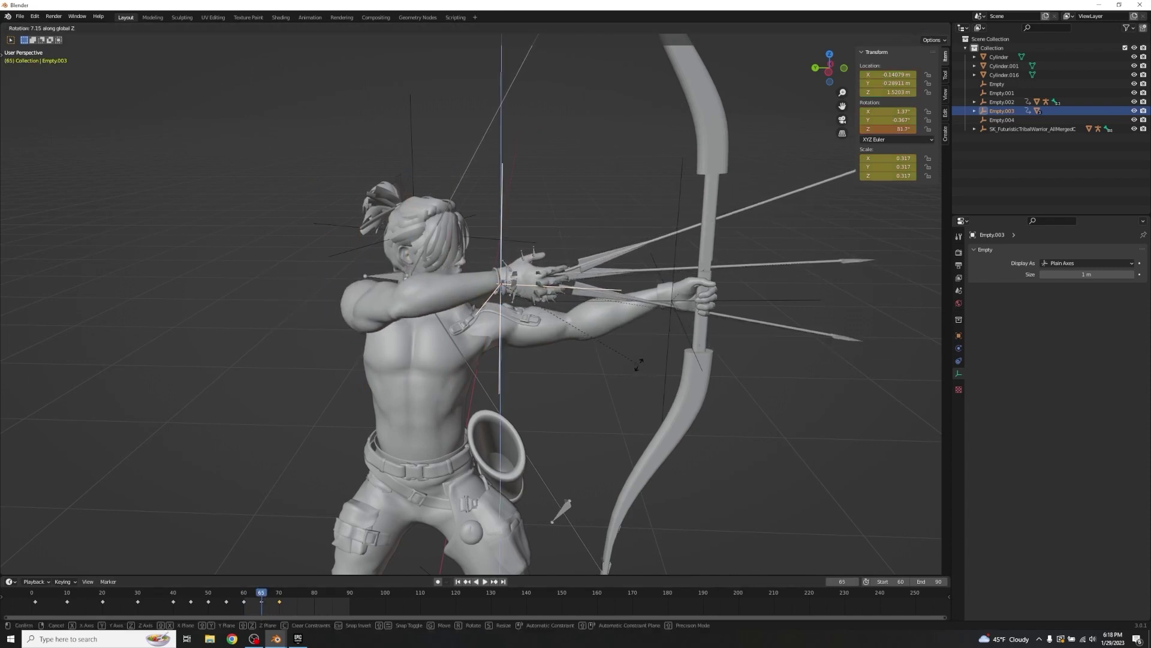
key(Escape)
key(r)
key(y)
key(Escape)
key(r)
key(x)
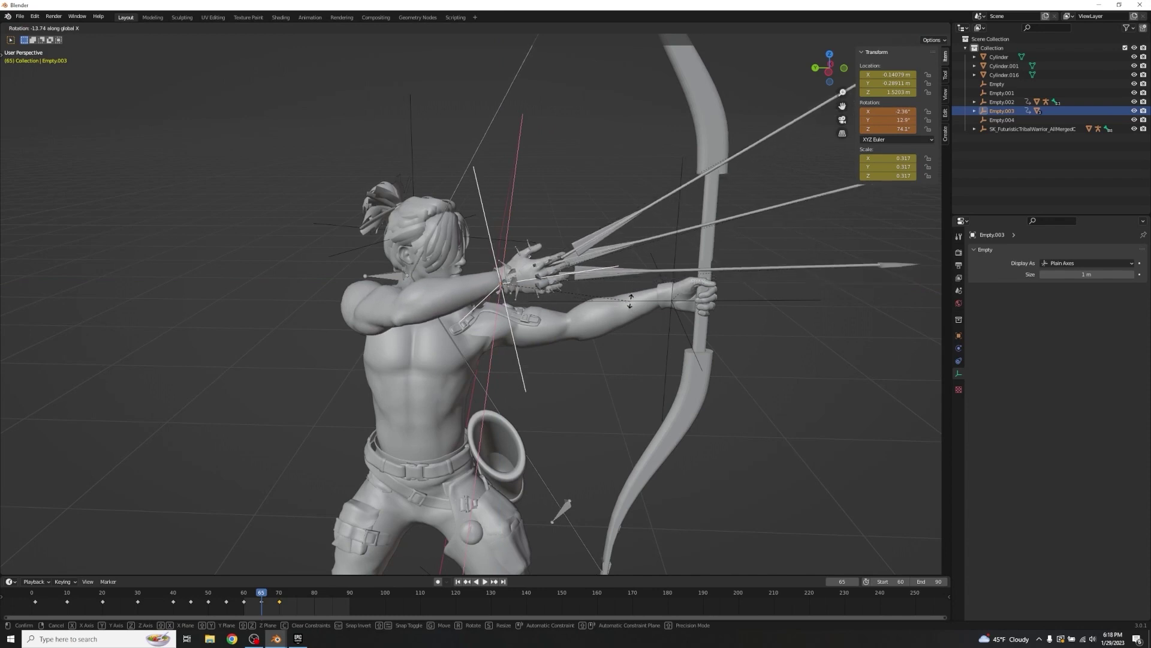
click(630, 303)
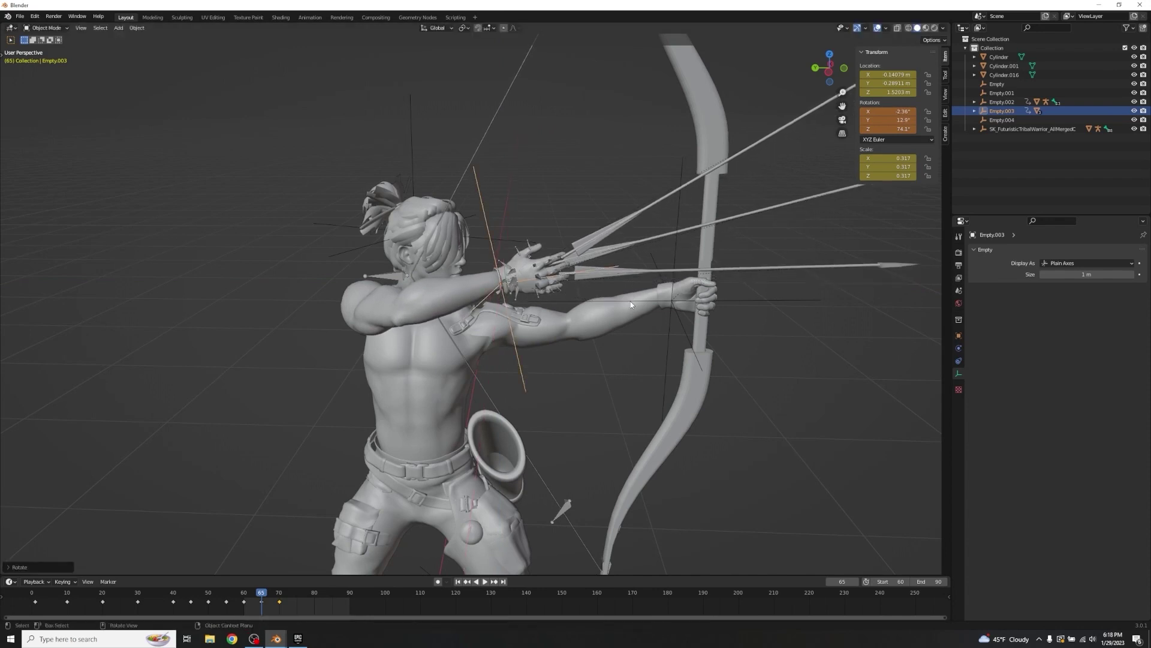
key(i)
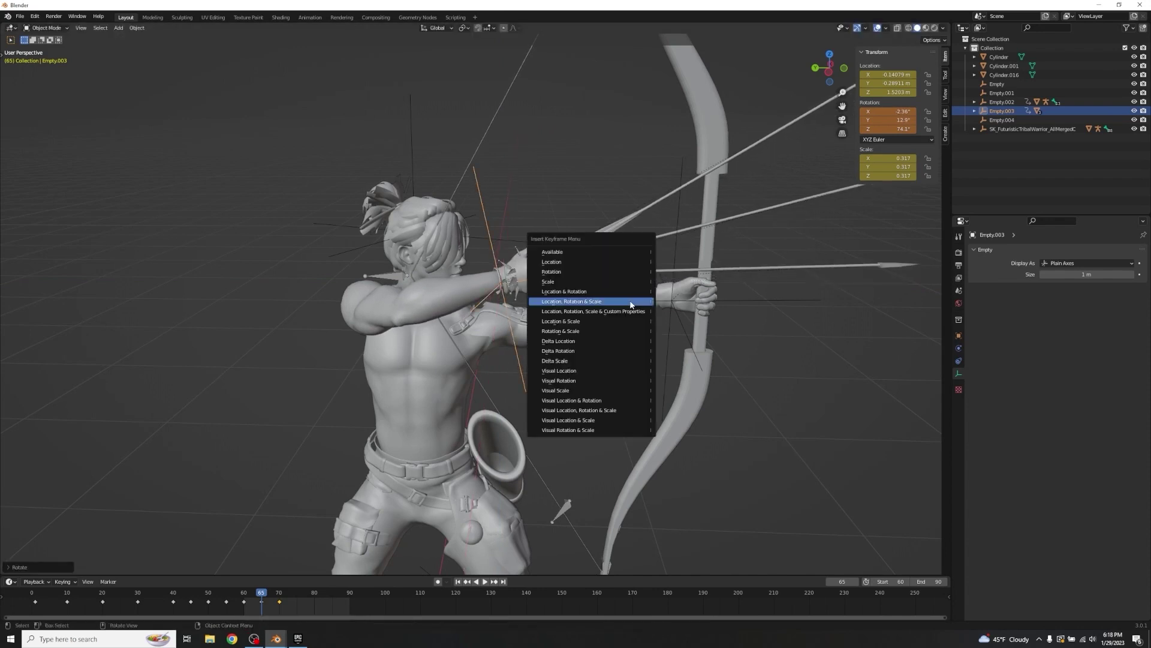
click(630, 302)
- Preview the draw around frames 60–65 and set the End frame back to 90
mouse_move(264, 591)
mouse_down()
mouse_move(236, 587)
mouse_move(279, 603)
mouse_move(263, 604)
mouse_up()
middle_drag(600, 420, 550, 276)
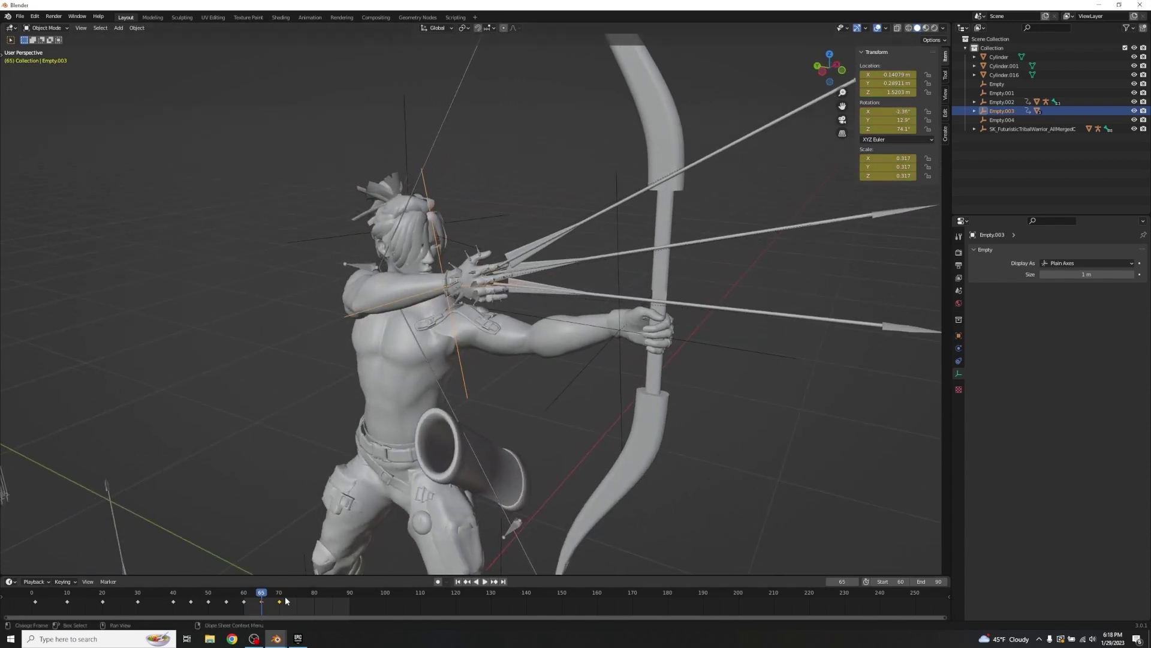
key(space)
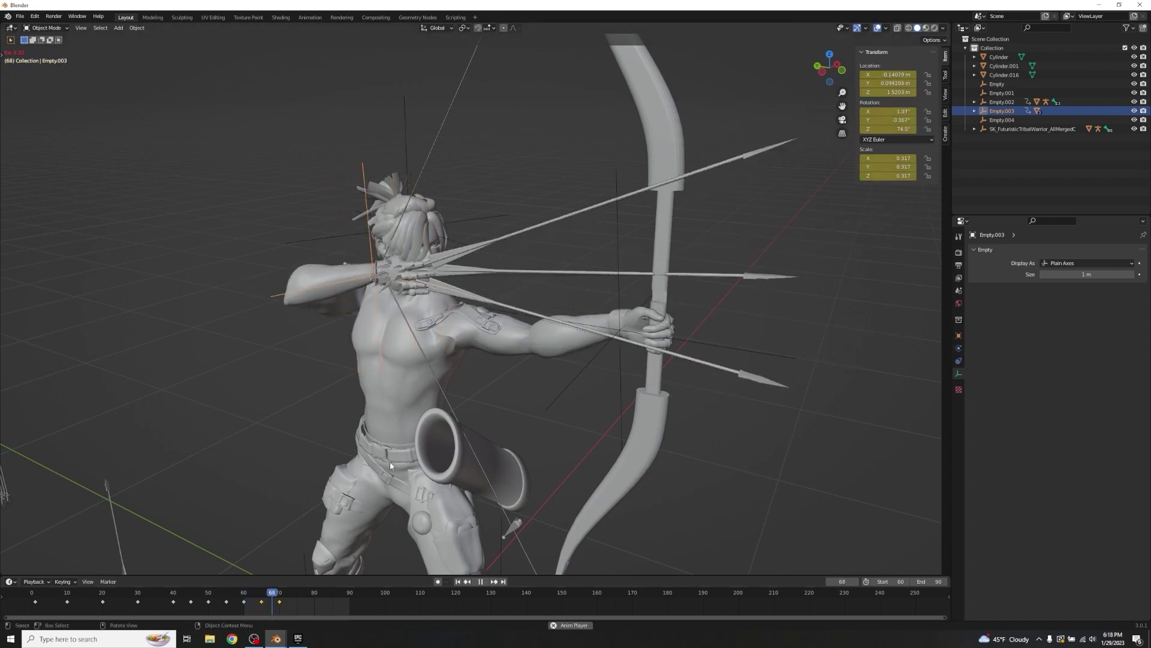
click(244, 594)
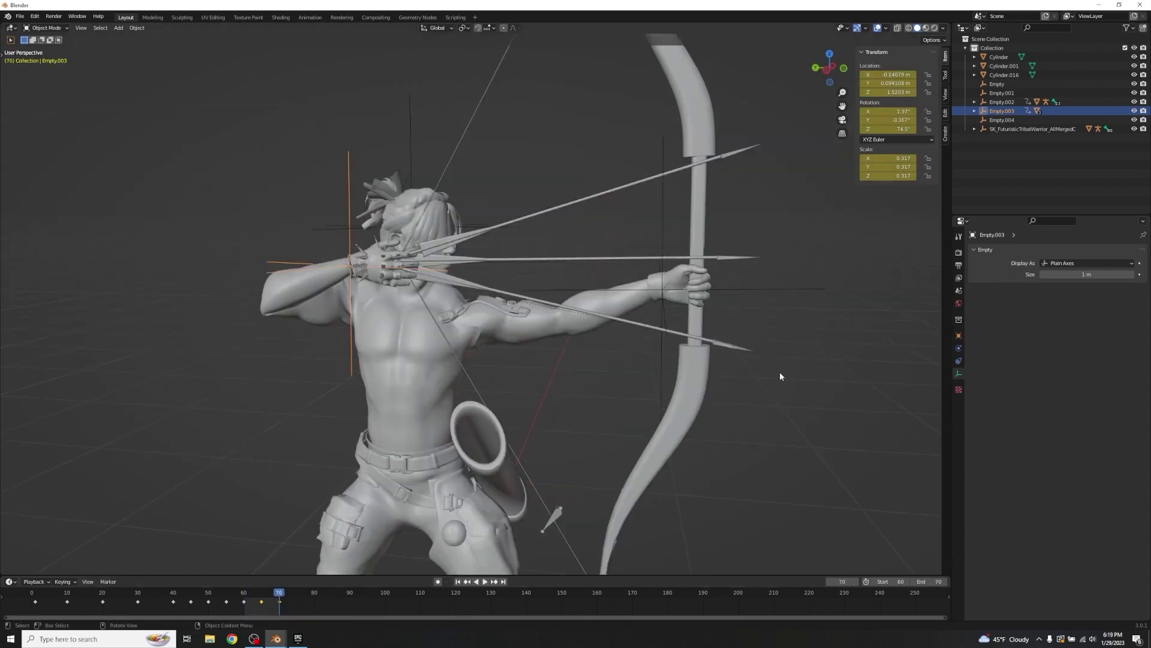
key(t)
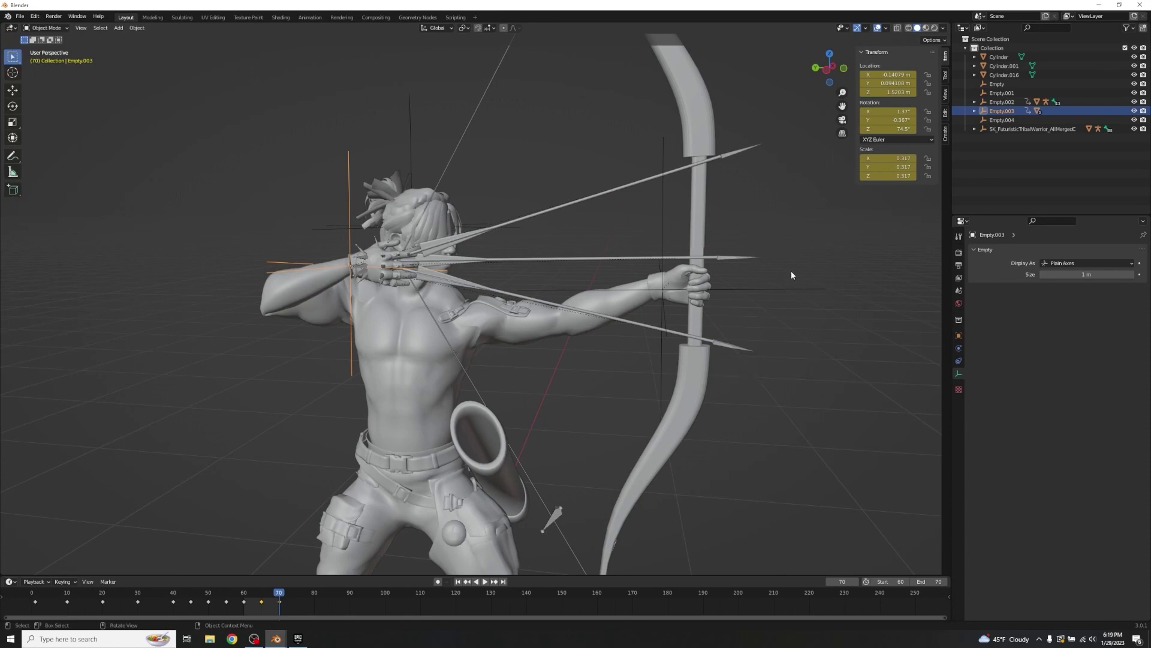
click(933, 581)
text(90)
key(Return)
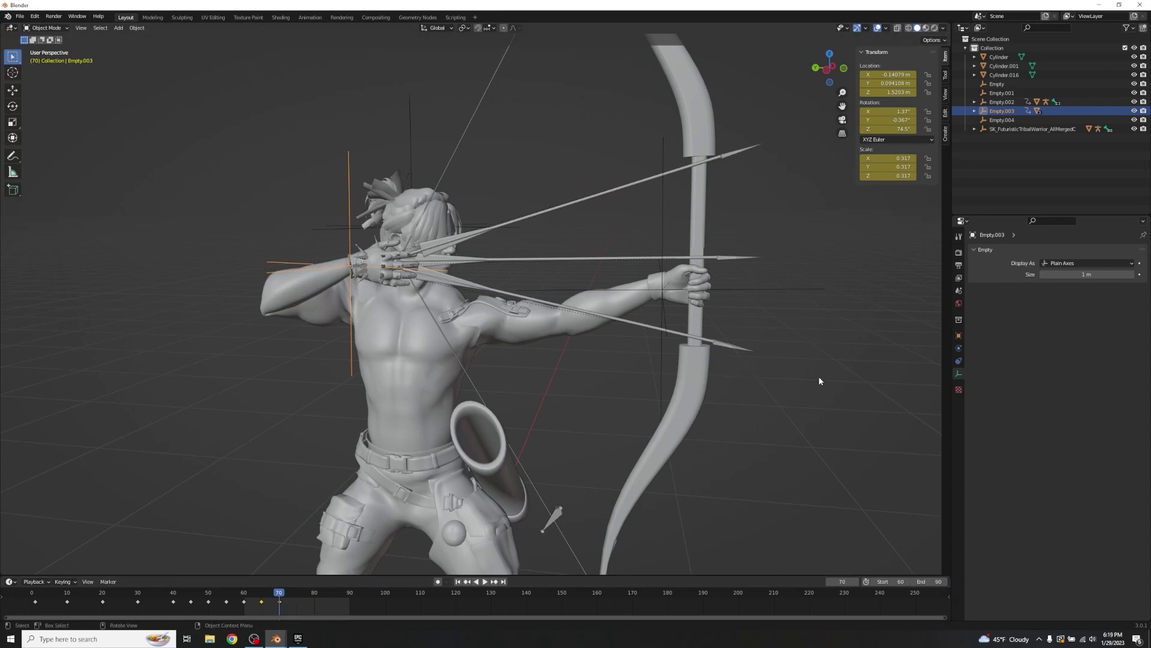
- Tilt Empty.003 about X to about 2.08°, 11.9°, 74.2° and key it at frame 70
key(t)
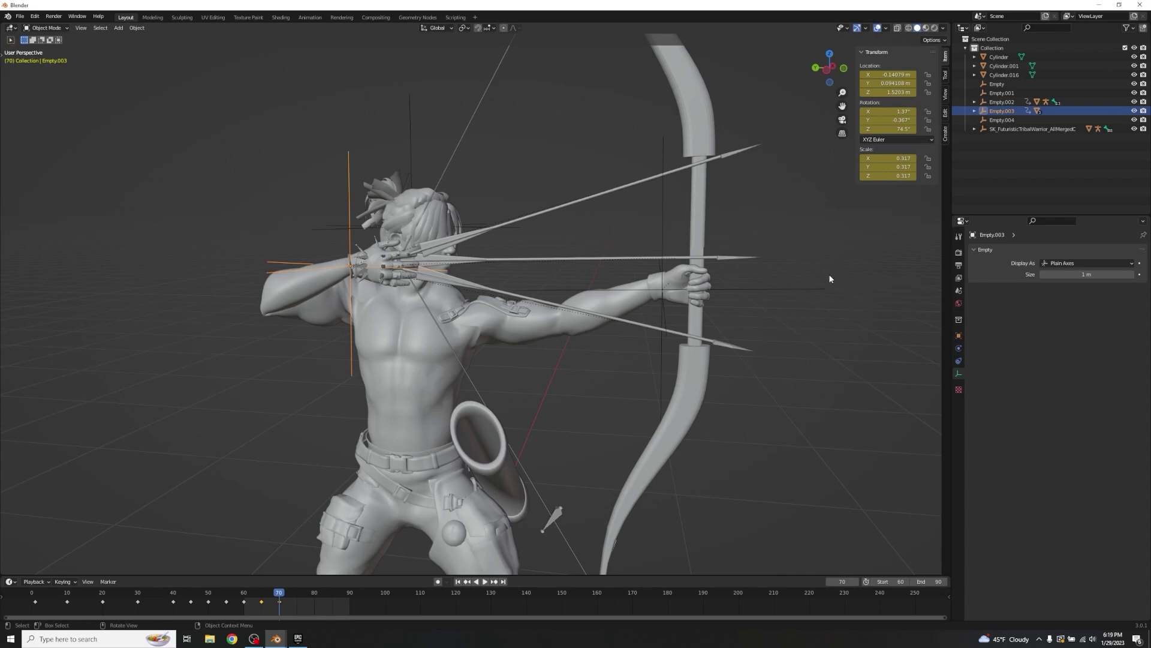
key(r)
key(z)
key(x)
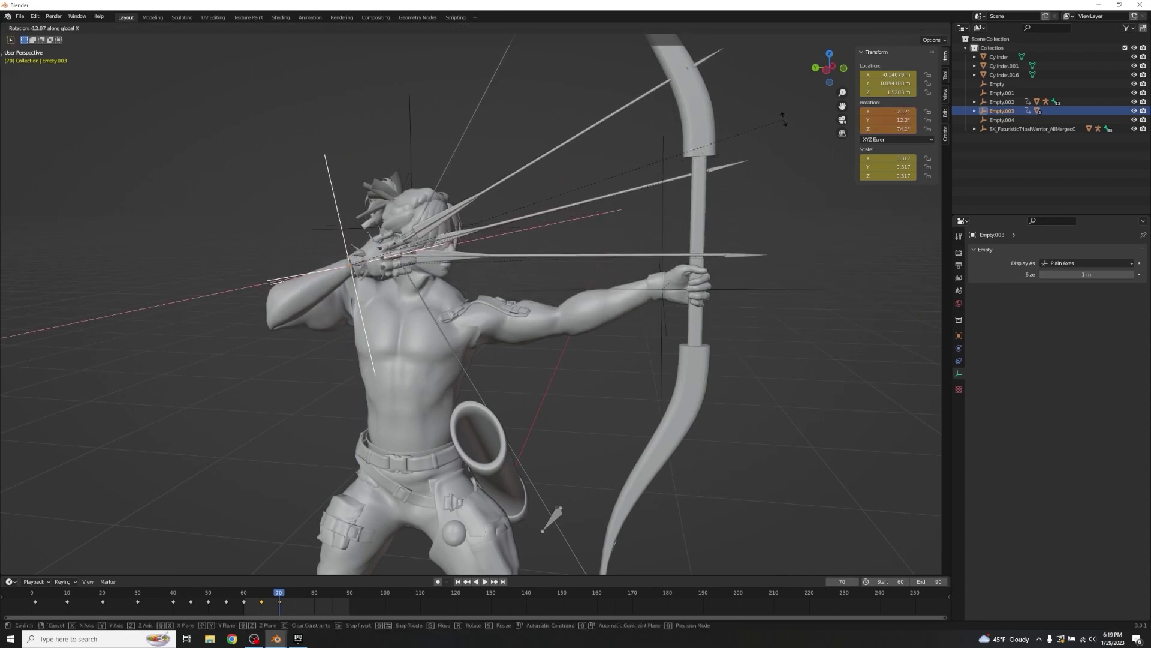
click(758, 247)
key(i)
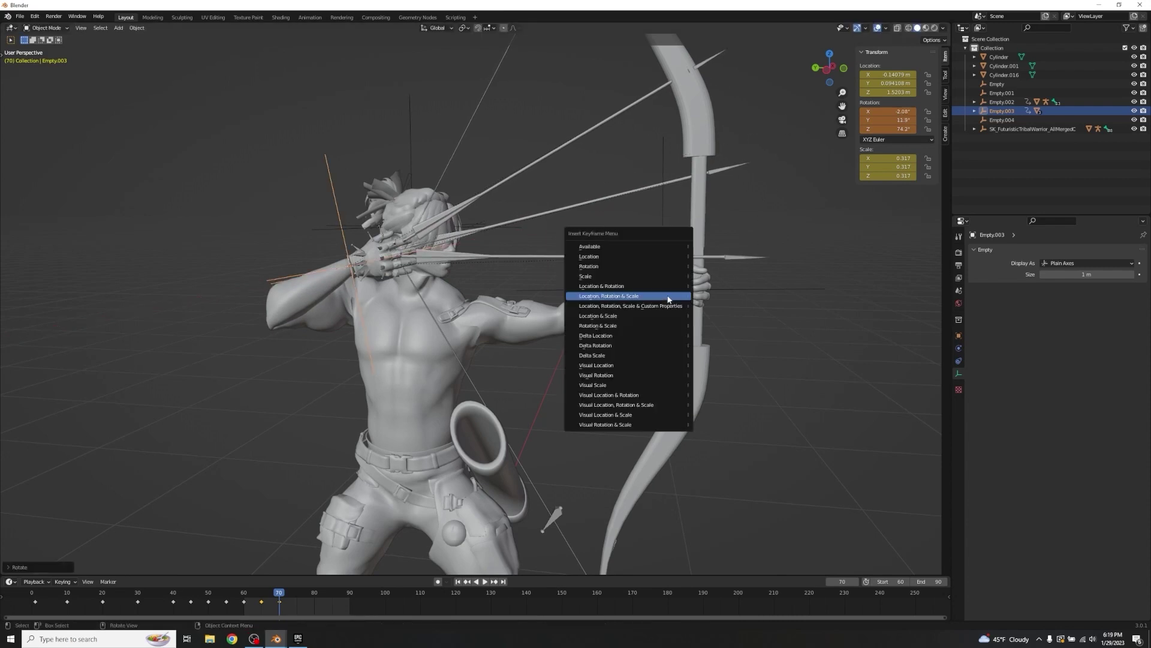
click(669, 296)
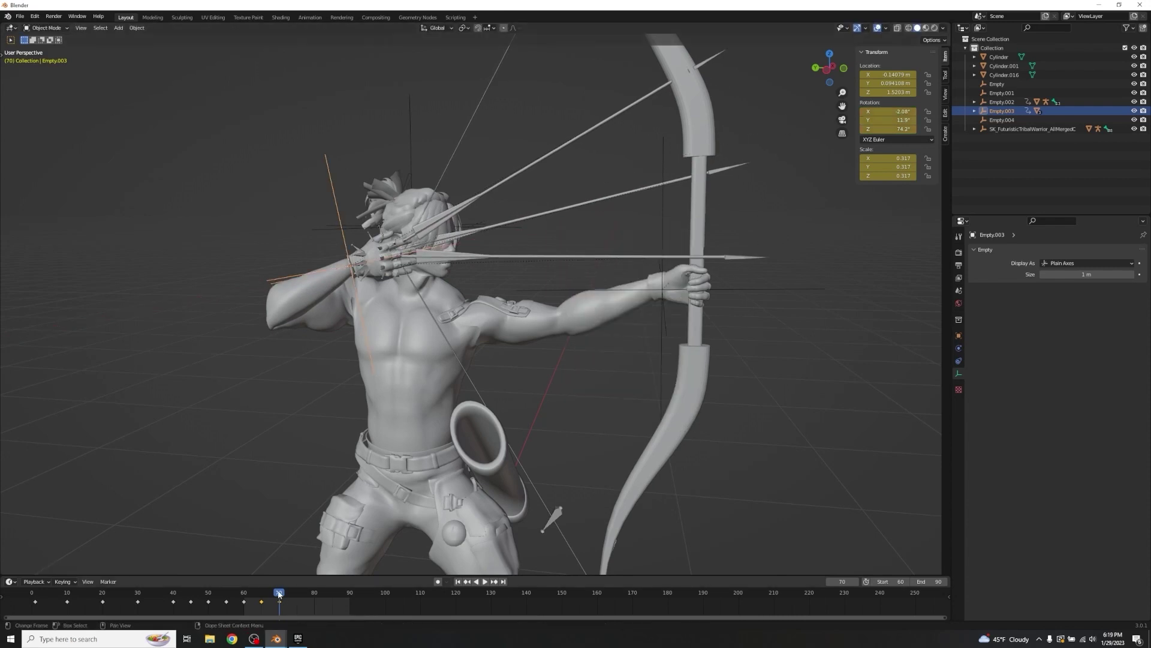
- Play back the draw from frame 61 and review it around frame 70
key(space)
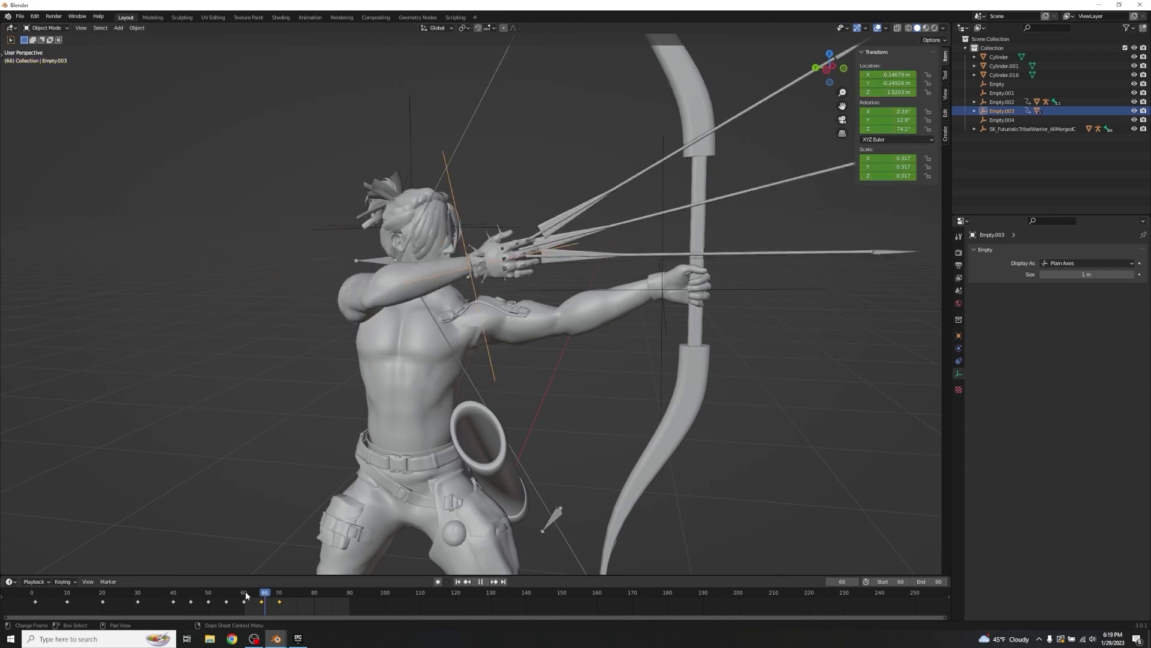
key(space)
drag(289, 592, 243, 595)
key(space)
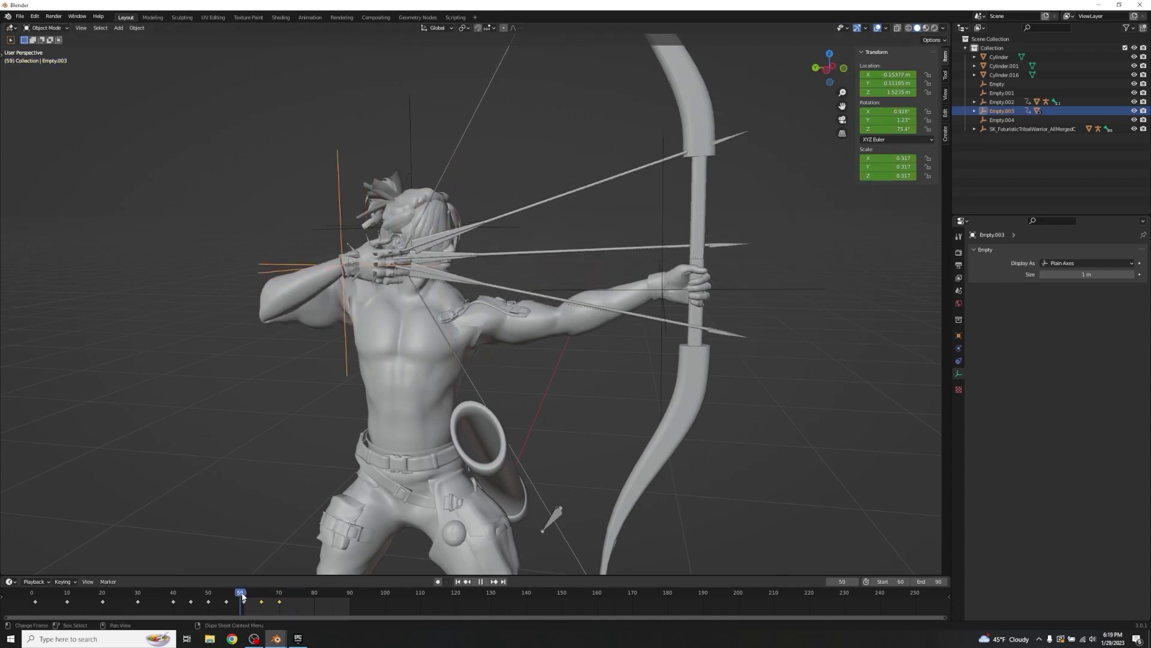
key(space)
middle_drag(568, 407, 788, 264)
click(281, 594)
key(space)
key(space)
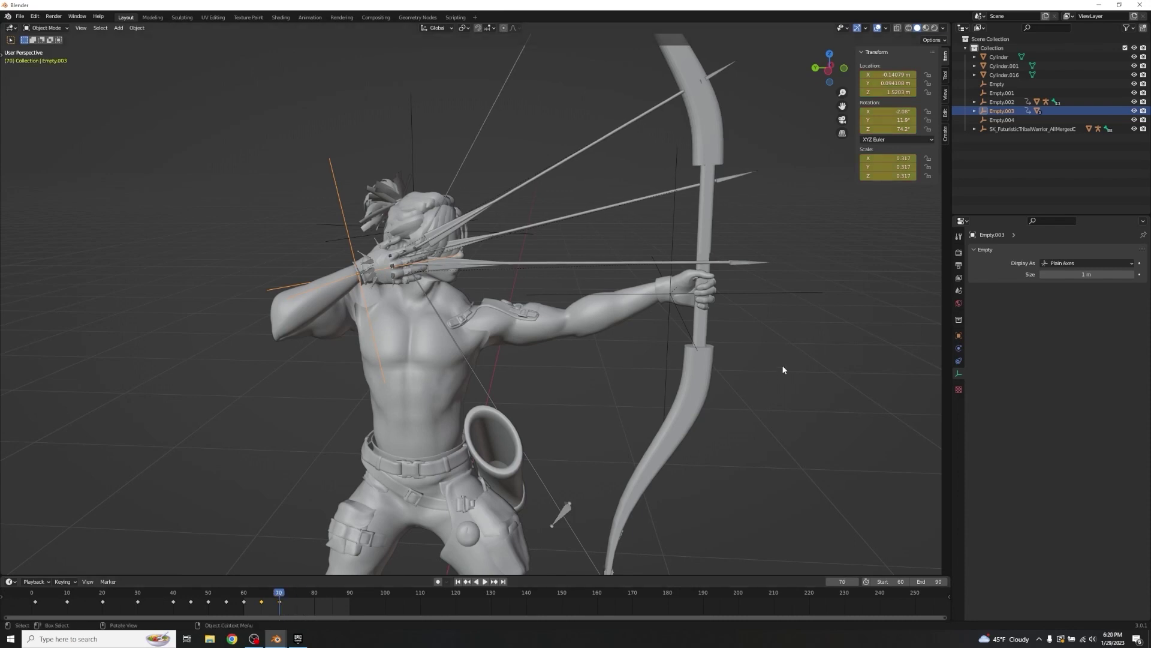
- Re-tilt Empty.003 about X and key location, rotation and scale at frame 70
key(r)
key(x)
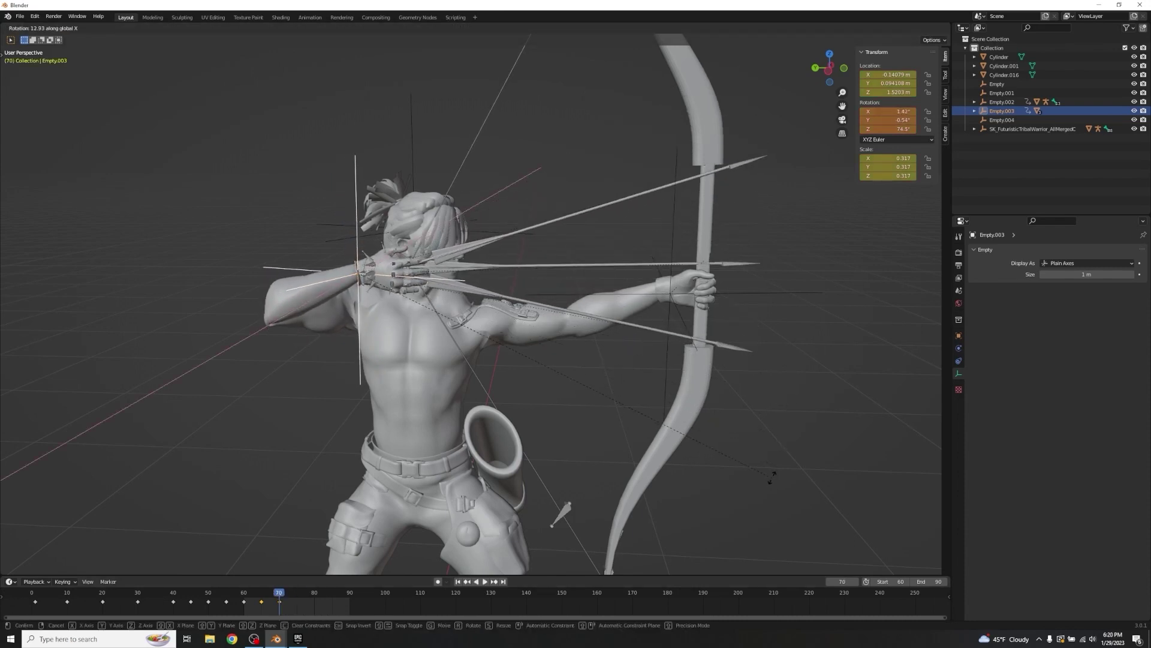
click(770, 473)
mouse_move(770, 473)
middle_down()
mouse_move(819, 410)
mouse_move(762, 398)
mouse_move(813, 399)
middle_up()
key(i)
click(812, 396)
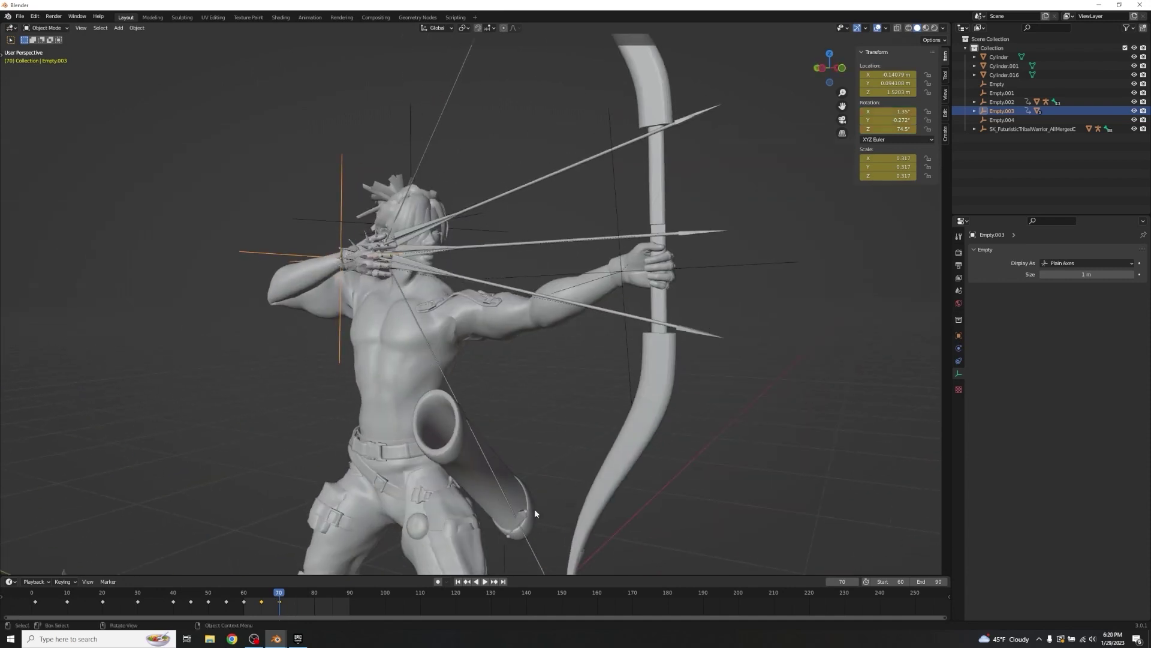
- Replay the draw and scrub back to frame 65 to check the pose
drag(278, 593, 251, 592)
key(space)
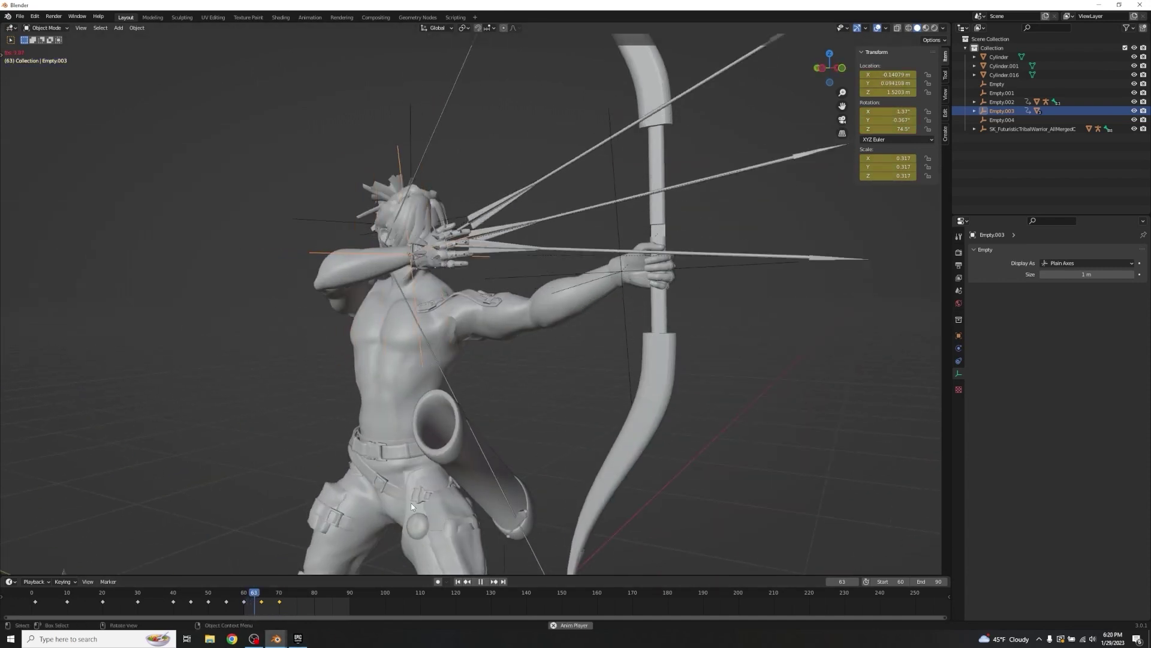
key(space)
middle_drag(527, 420, 565, 410)
mouse_move(279, 594)
mouse_down()
mouse_move(255, 596)
mouse_move(278, 603)
mouse_up()
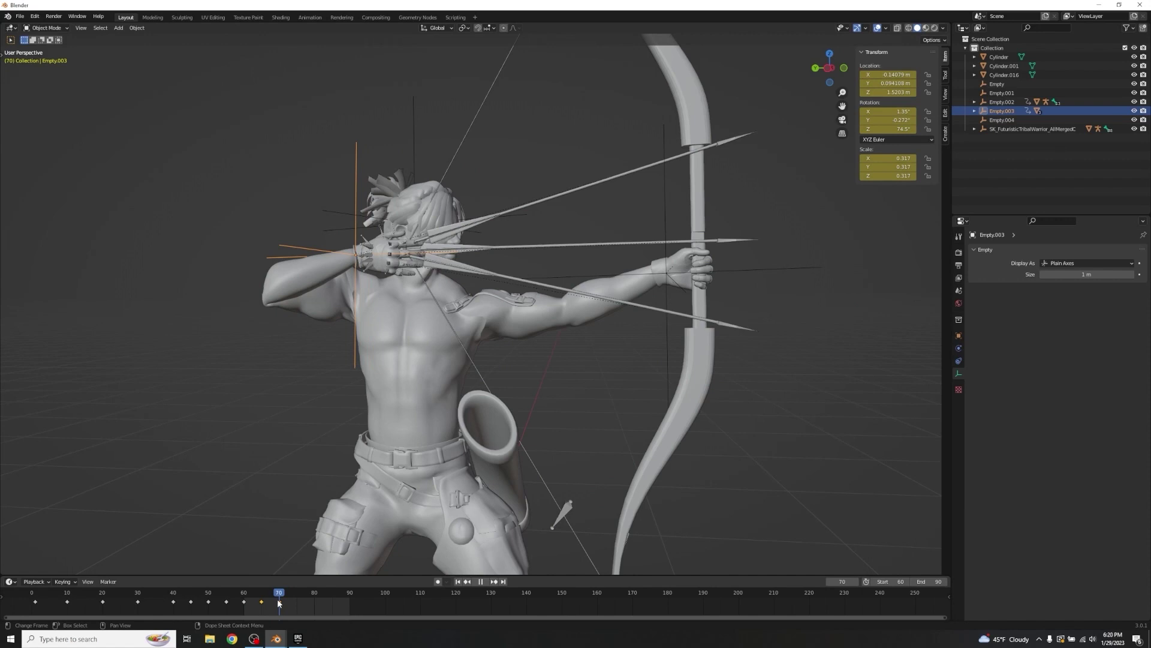
mouse_move(279, 603)
mouse_down()
mouse_move(262, 602)
mouse_move(280, 602)
mouse_up()
- Limit the playback range to start at frame 70 and end at frame 90
click(929, 581)
text(70)
key(Return)
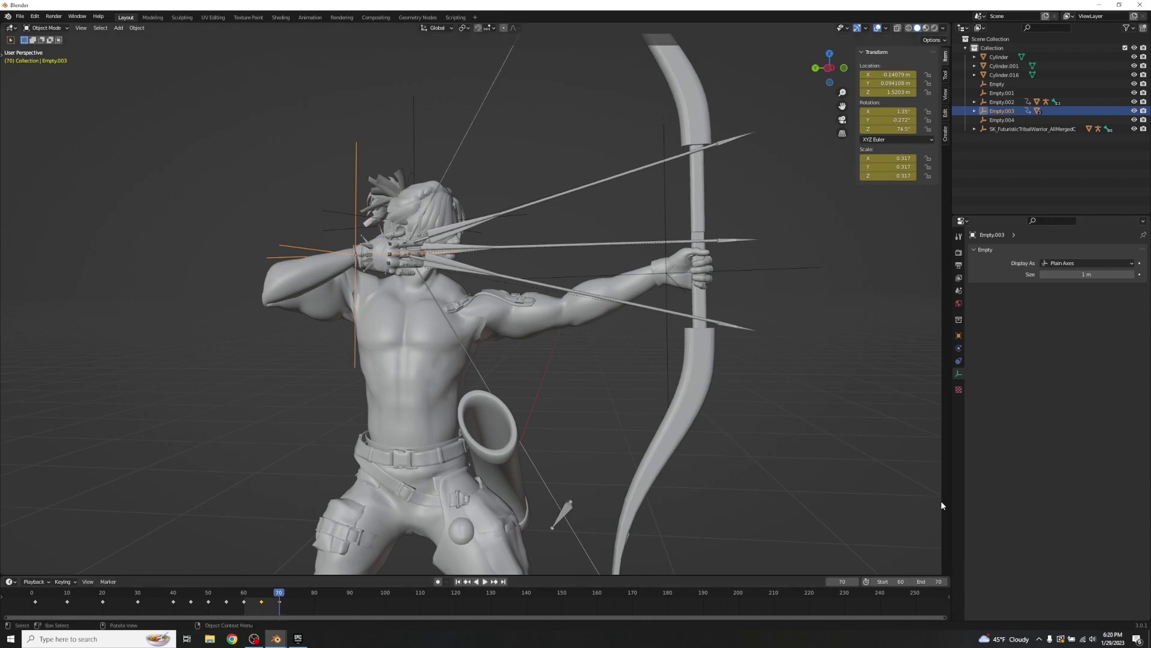
click(896, 581)
text(70)
key(Return)
click(929, 581)
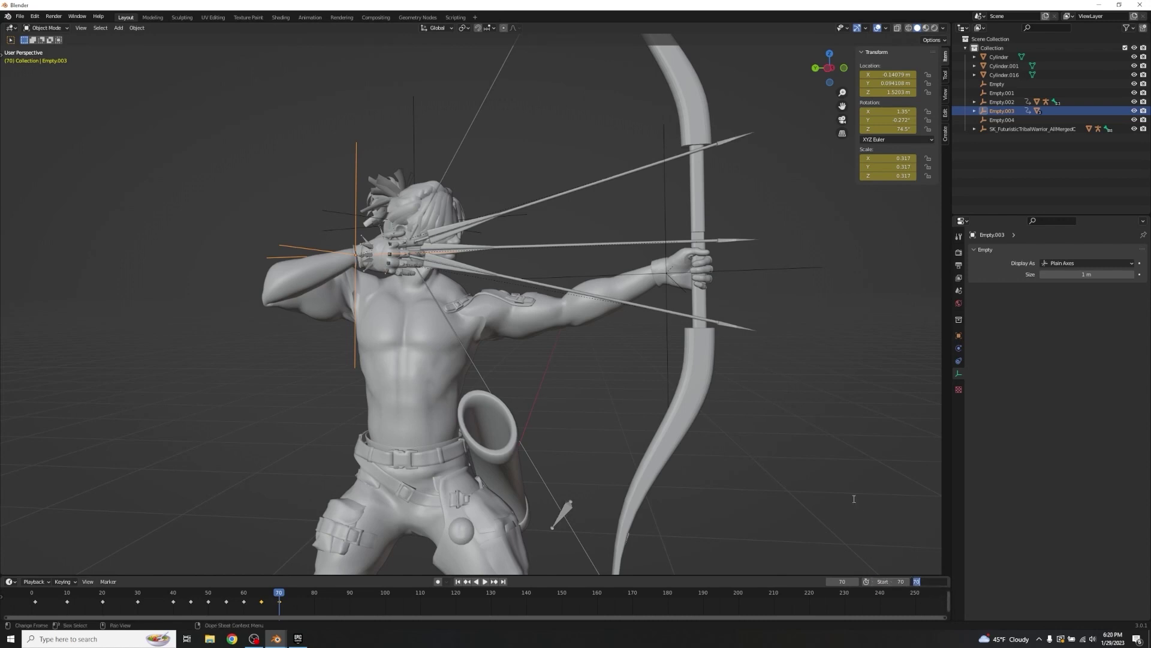
key(Return)
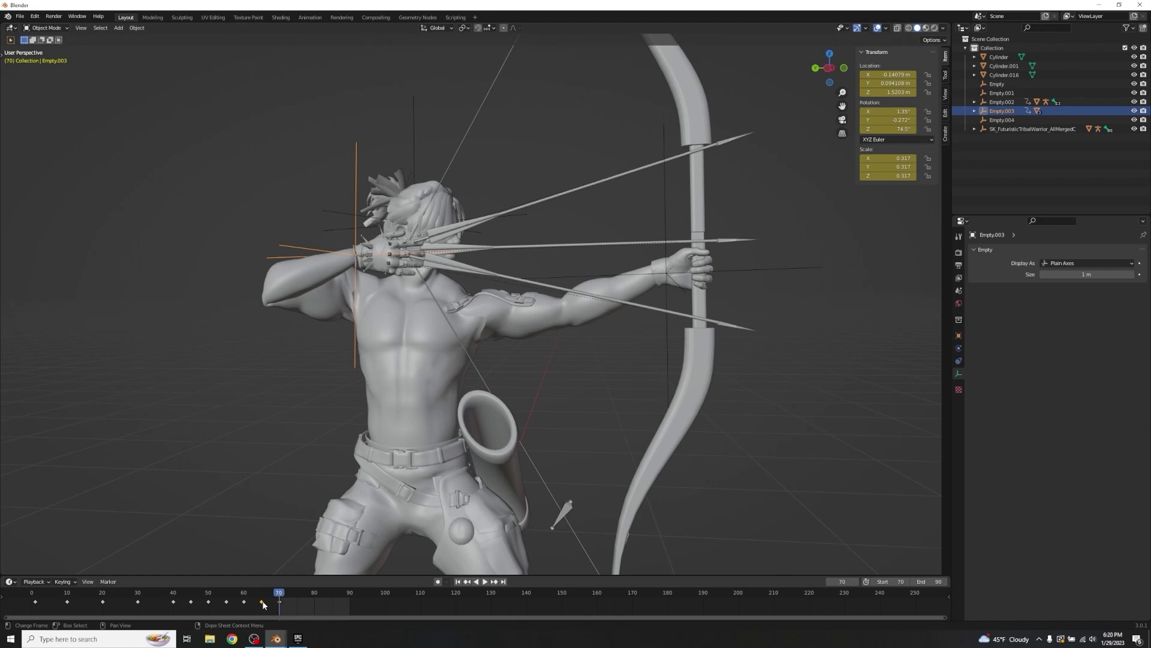
- Shift the drawn-pose key 10 frames later and duplicate it to frame 80
drag(264, 603, 297, 602)
key(shift+d)
click(317, 606)
- At frame 75, start rotating Empty.003 about global X by roughly 27.5°
drag(279, 594, 297, 598)
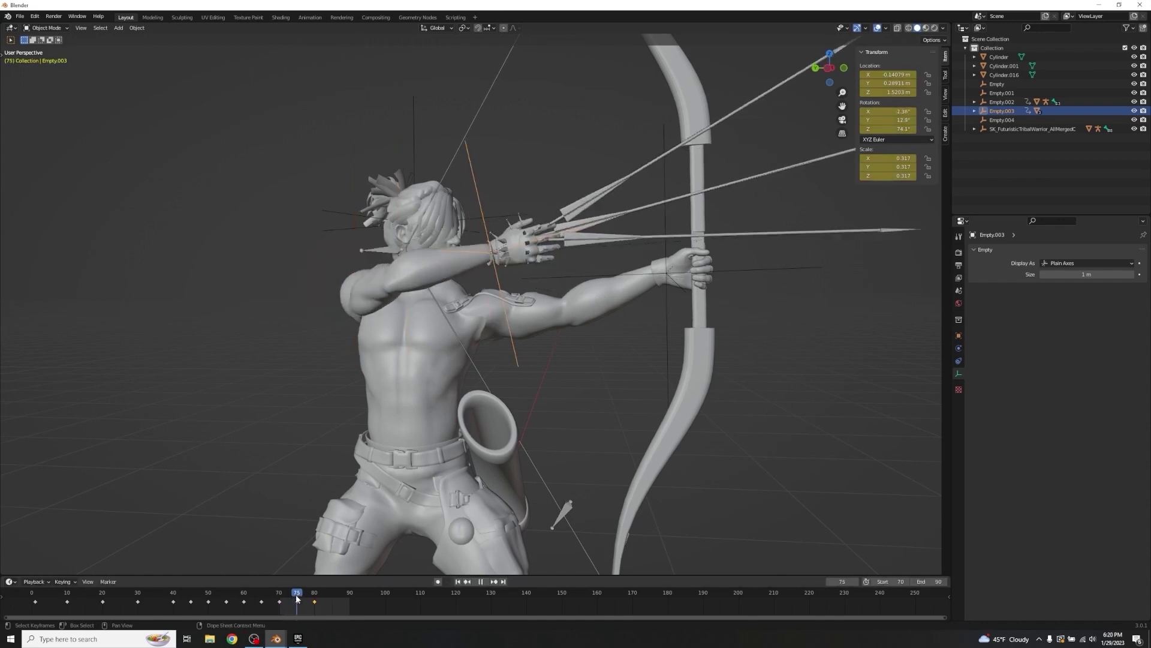
right_click(734, 339)
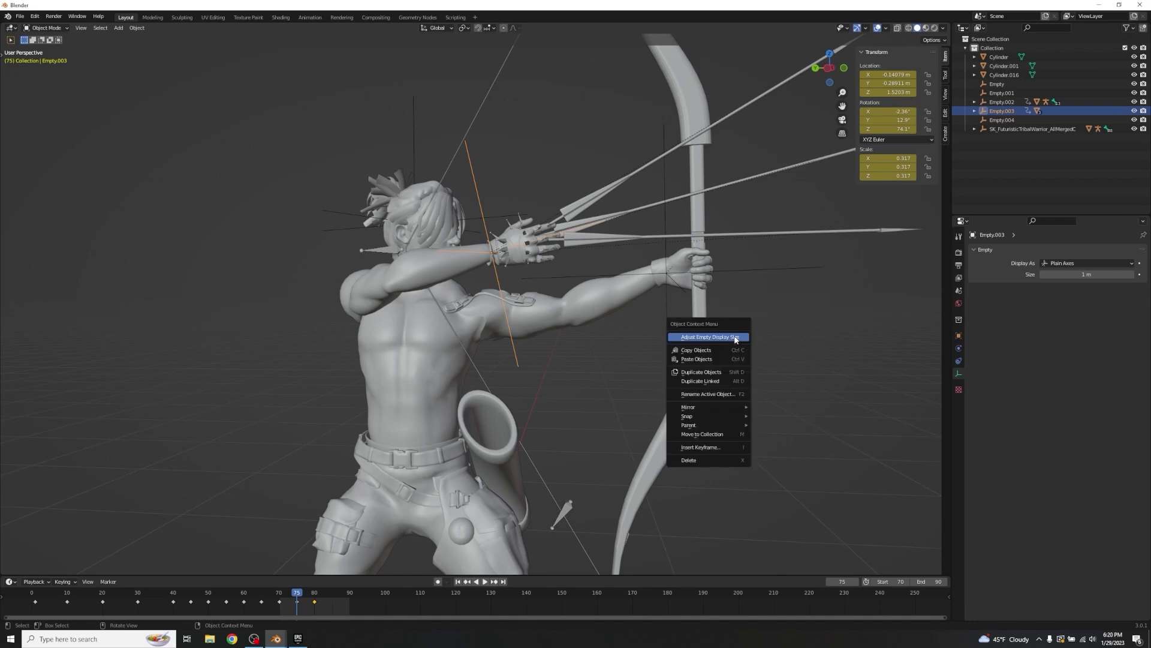
key(r)
key(x)
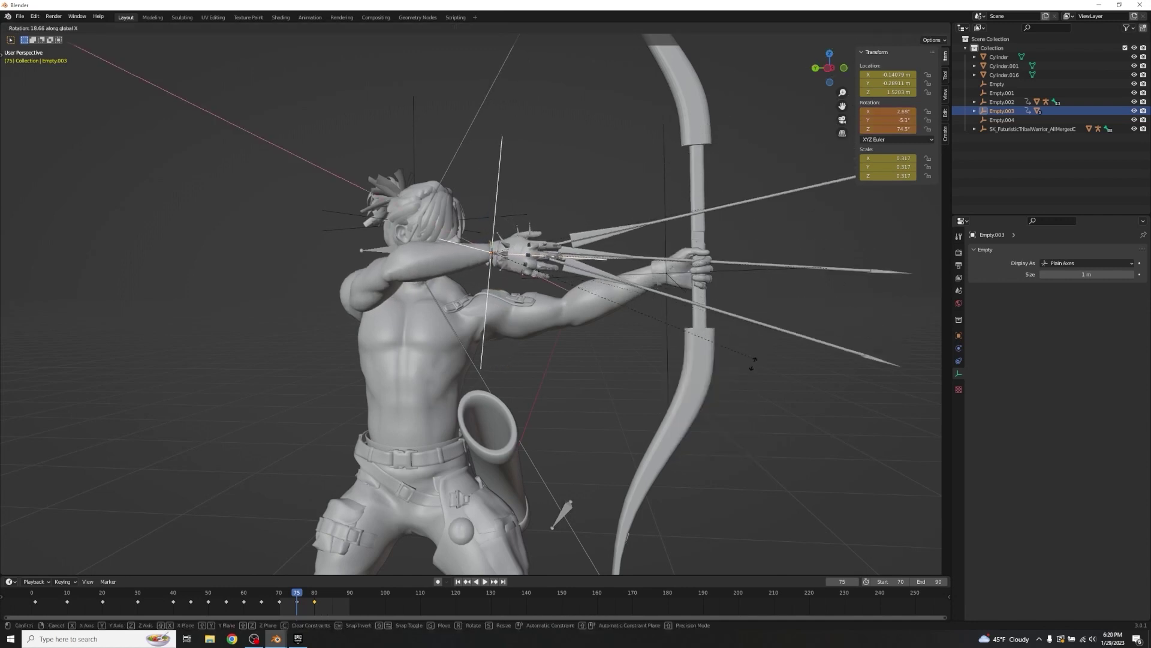
- Confirm the tilt, raise Empty.003 slightly along Z, and key its transform at frame 75
click(772, 430)
key(z)
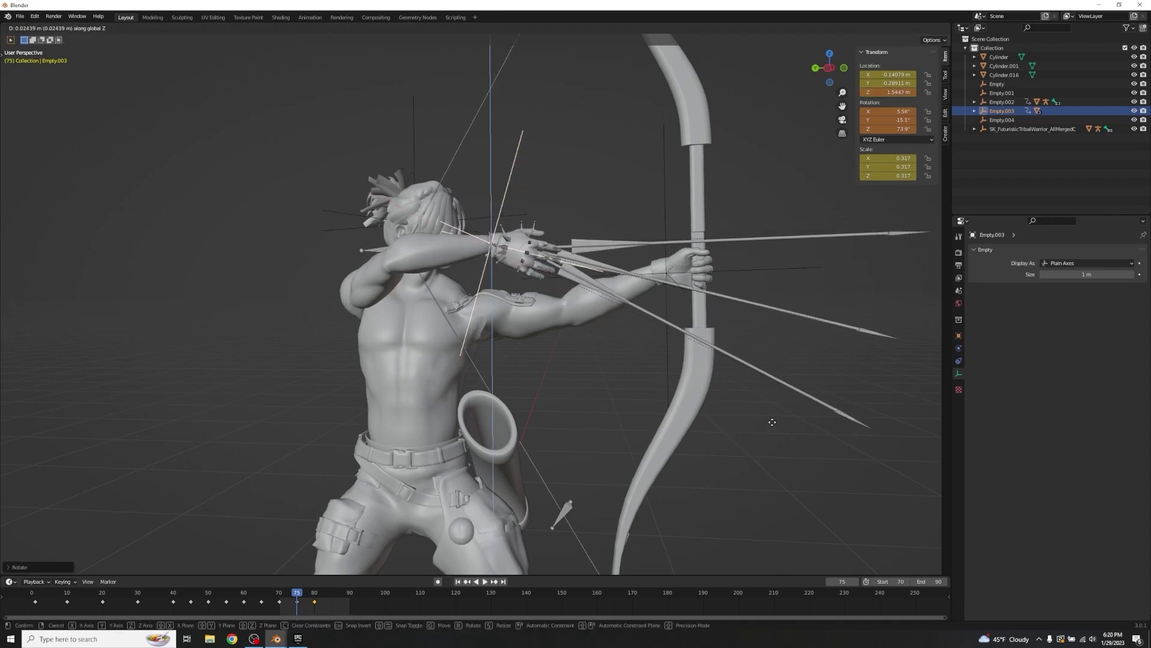
click(772, 426)
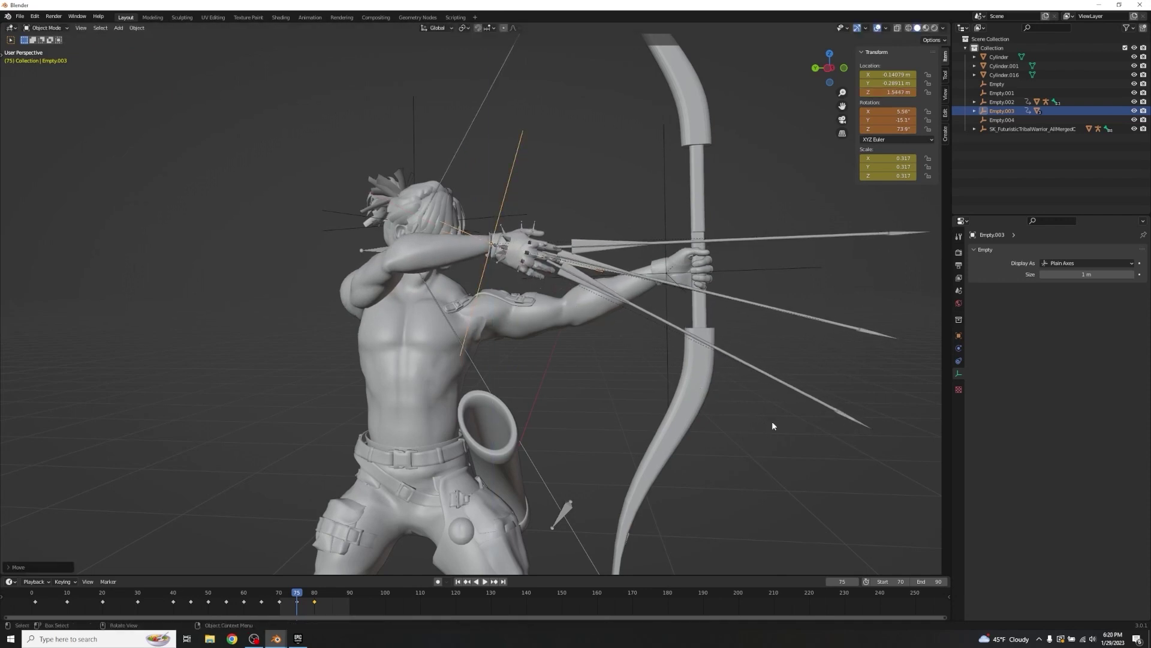
key(i)
click(805, 336)
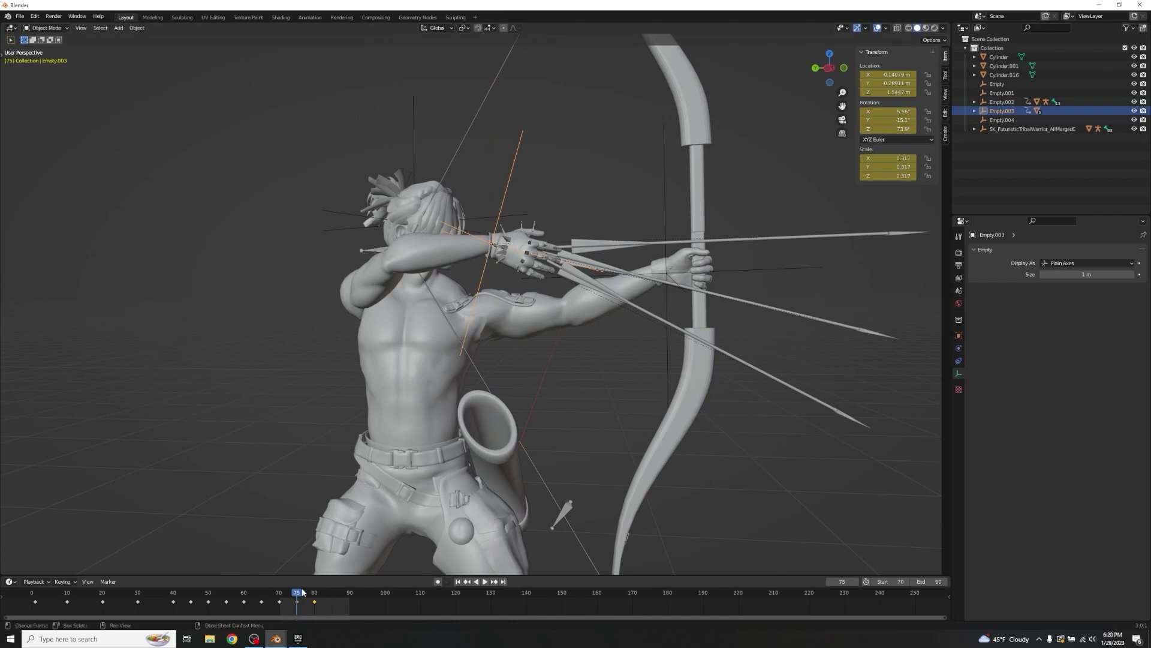
key(space)
- At frame 80, move Empty.003 along Y and key its position
click(315, 592)
key(space)
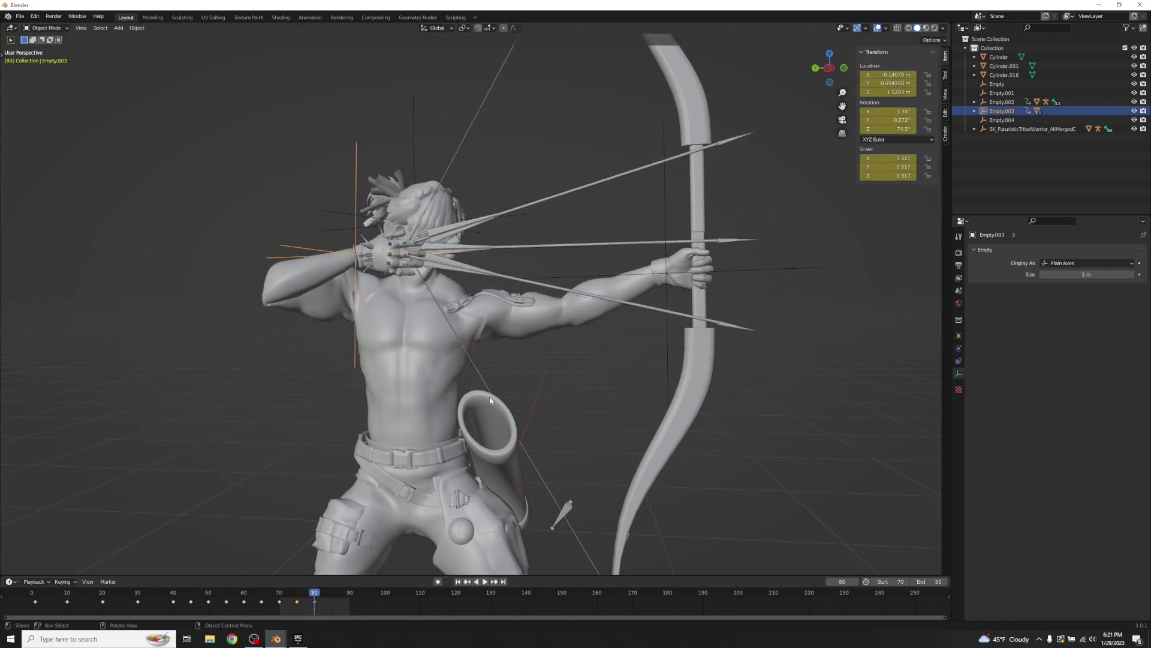
key(g)
key(x)
key(y)
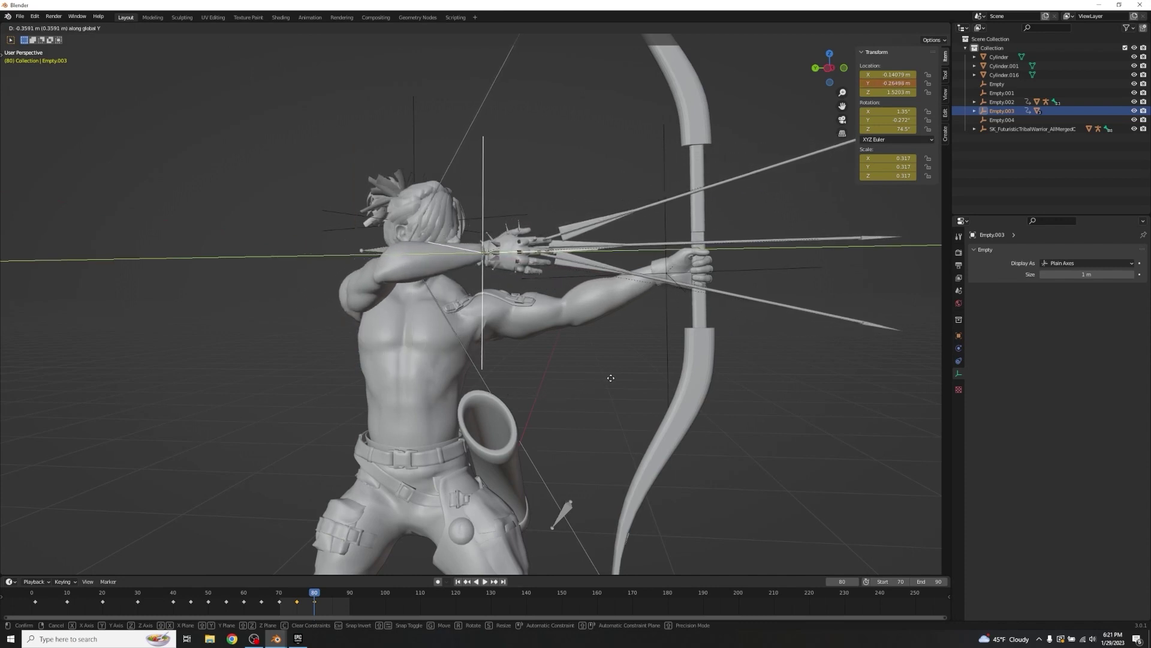
click(604, 381)
key(i)
click(604, 378)
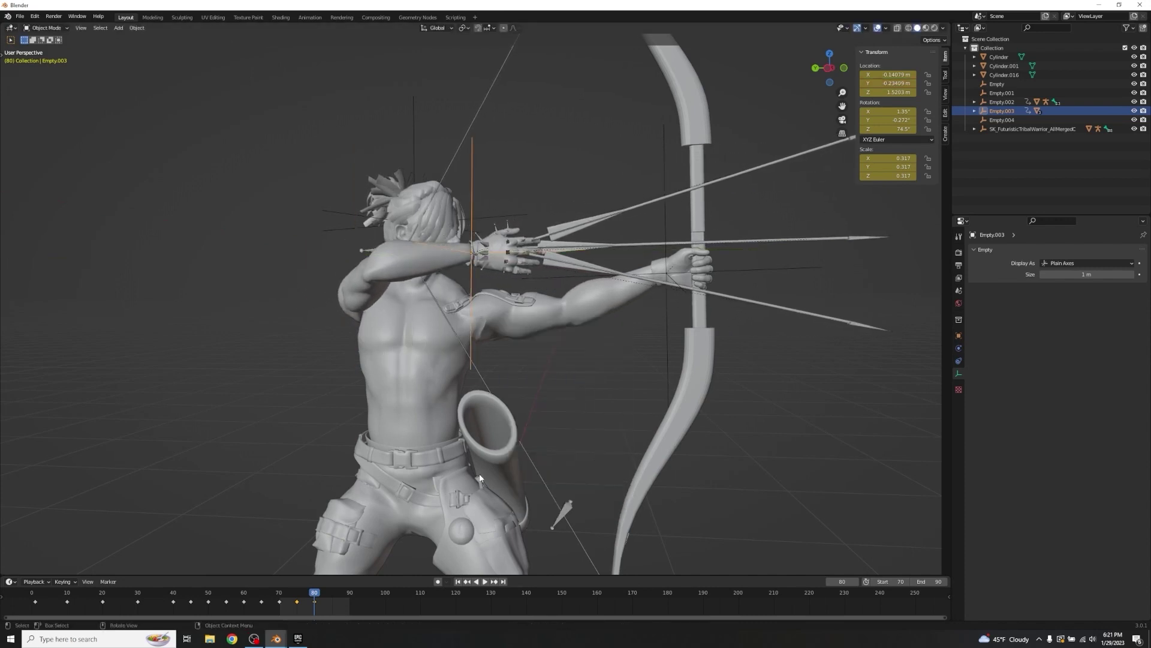
- At frame 85, move Empty.003 along Y to 0.10294 m, key it, and play the release
drag(320, 593, 333, 592)
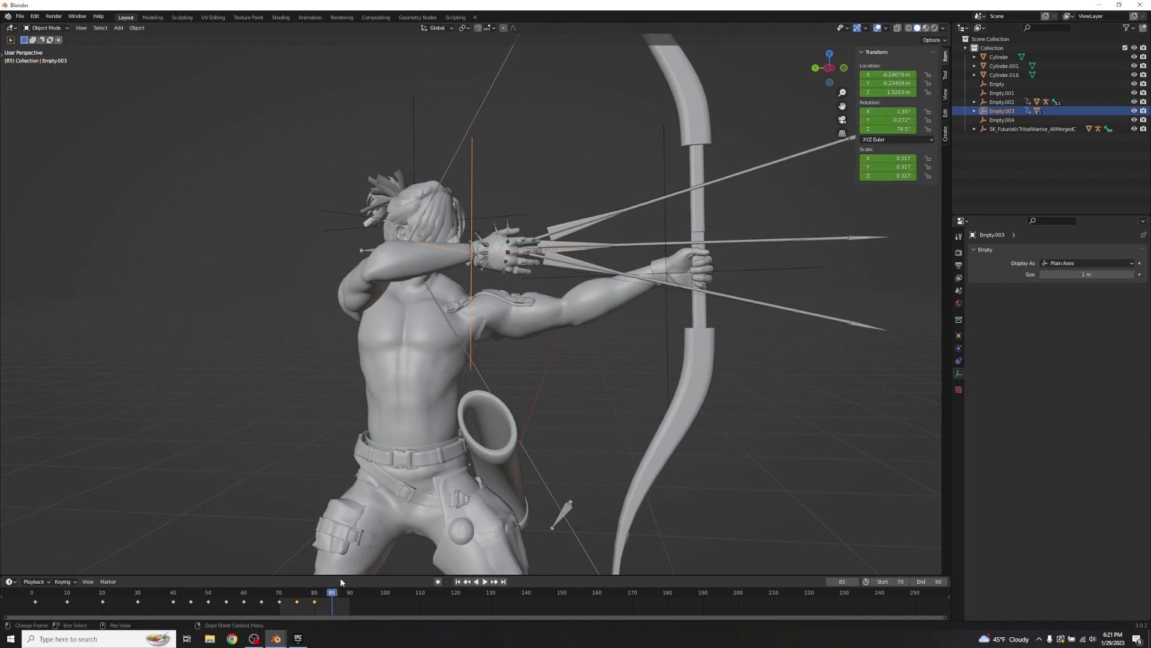
key(g)
key(y)
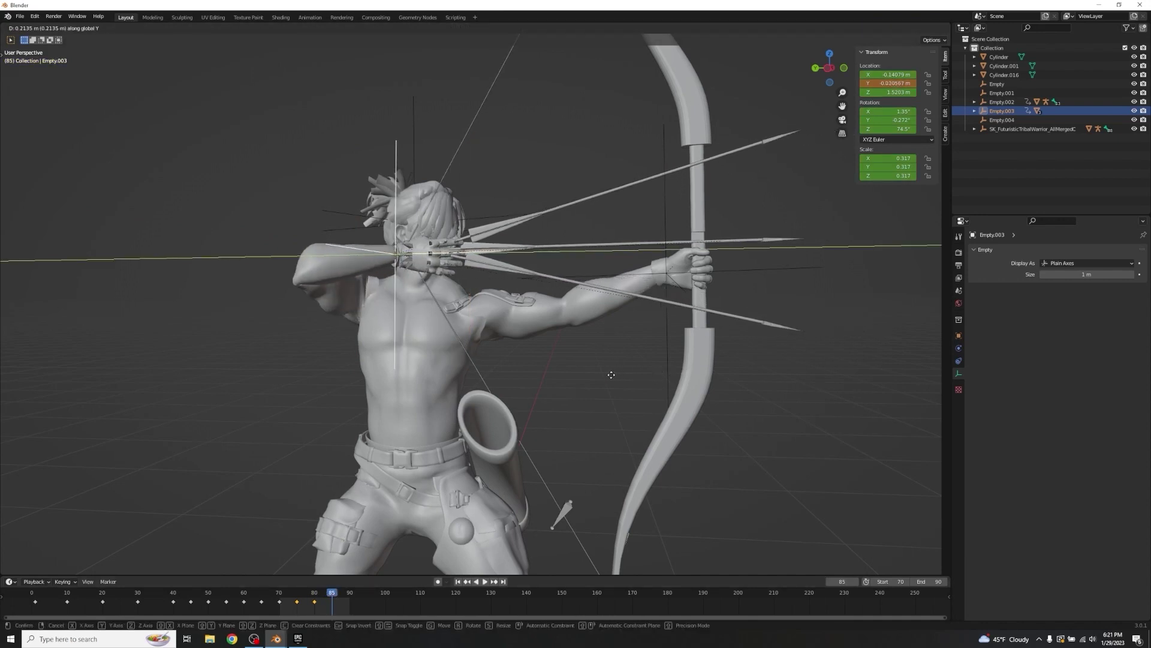
click(585, 381)
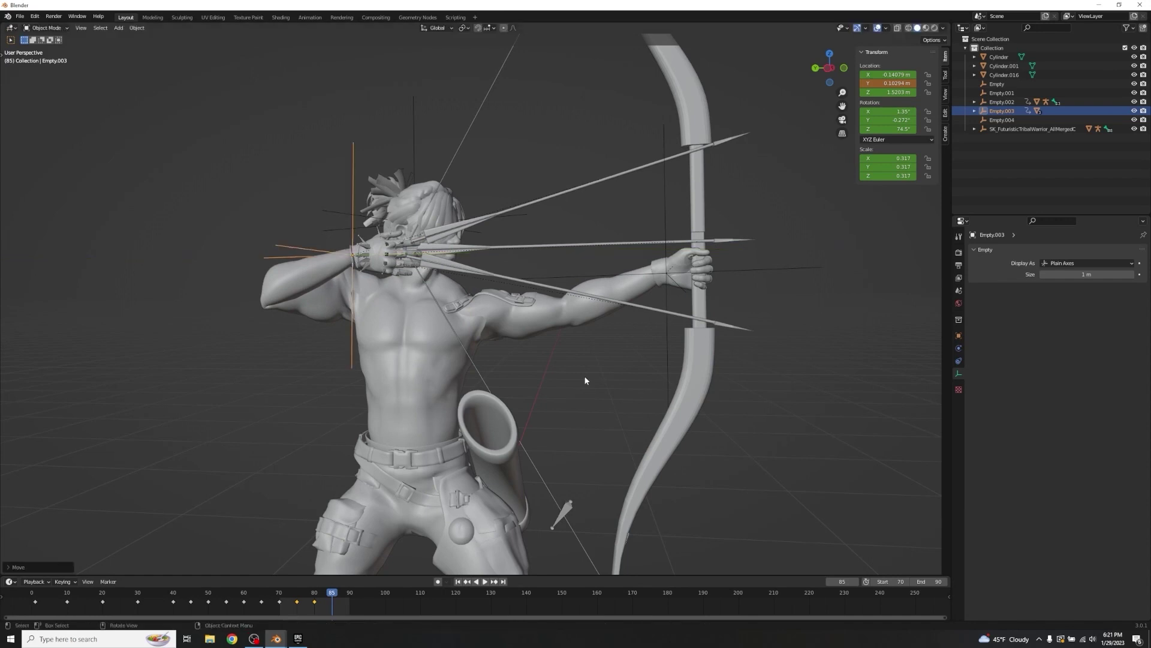
key(i)
click(588, 377)
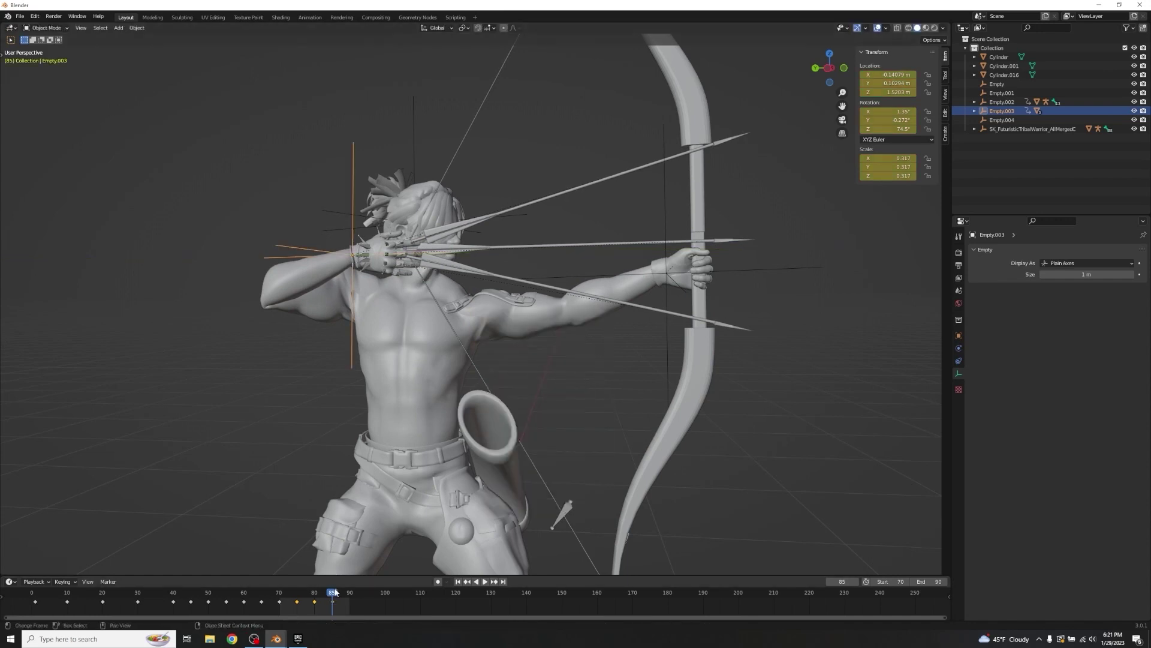
key(space)
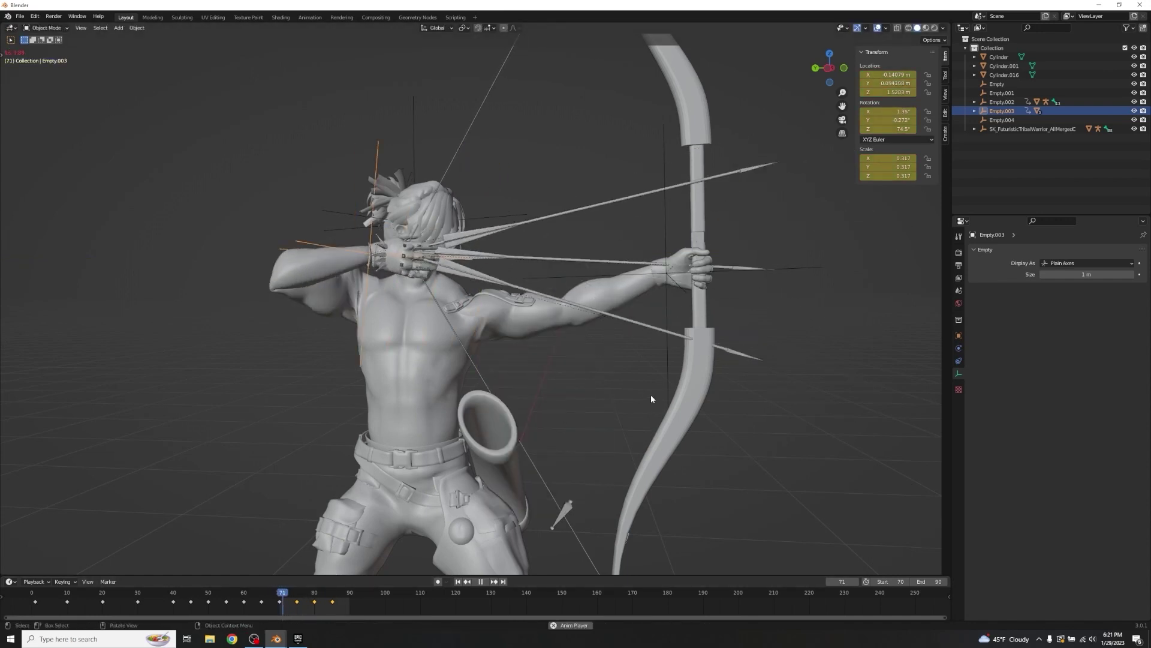
key(space)
drag(353, 593, 344, 591)
key(space)
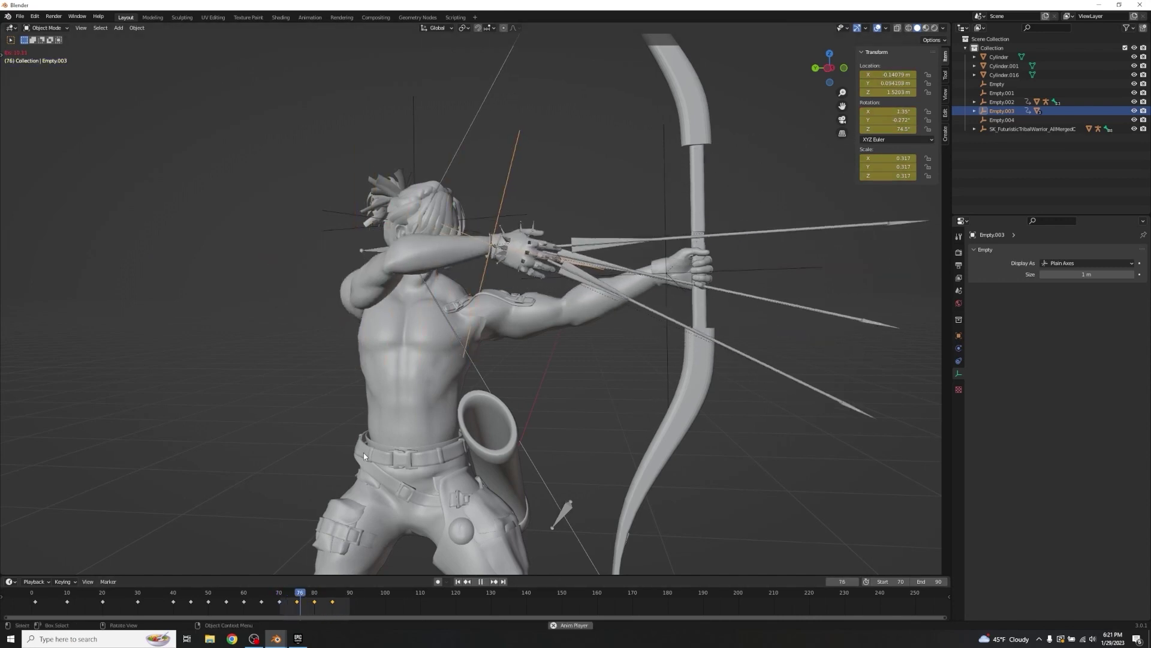
key(space)
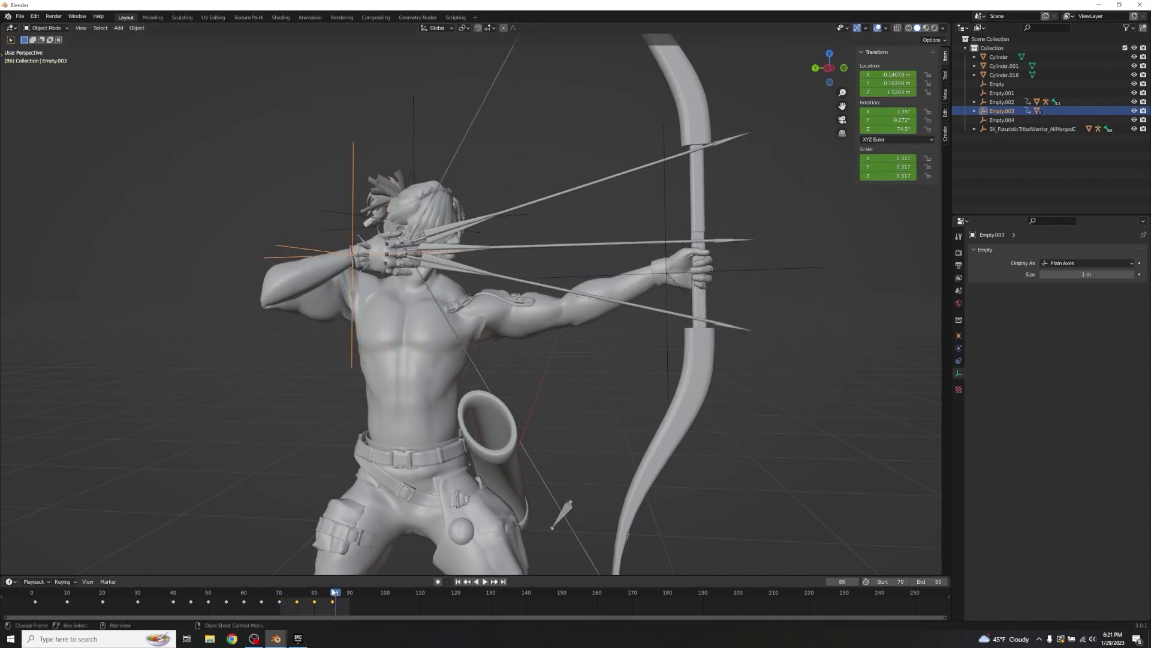
drag(340, 592, 286, 590)
key(space)
key(space)
key(space)
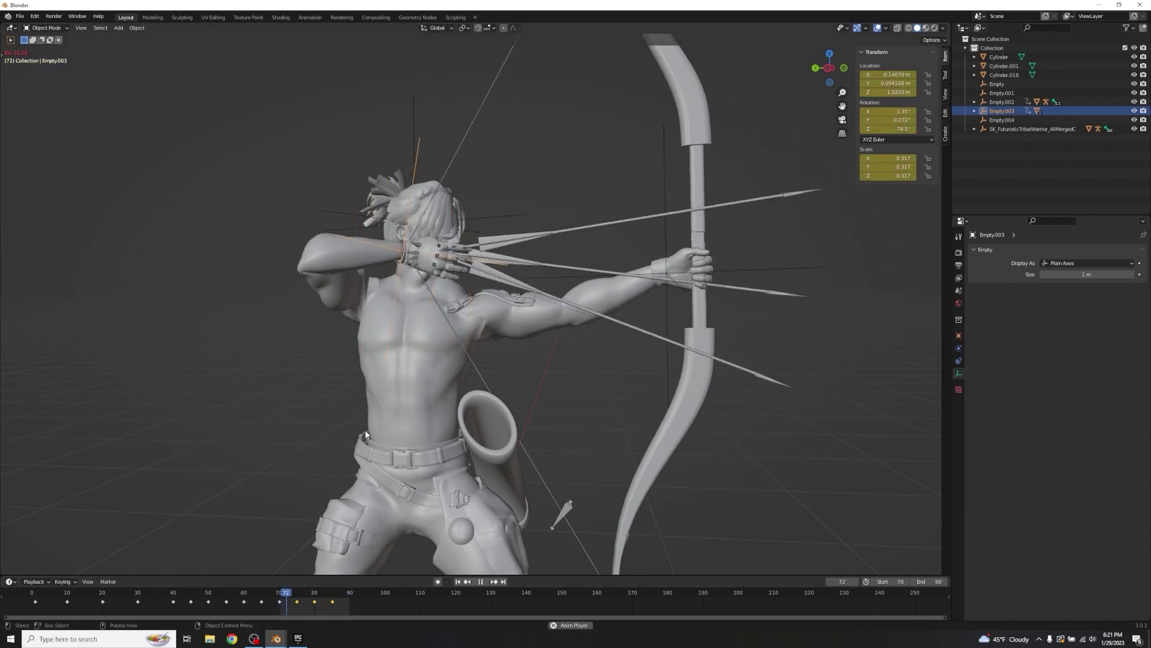
middle_drag(424, 411, 582, 384)
key(space)
click(327, 593)
drag(329, 592, 275, 594)
scroll(695, 430, down, 1)
mouse_move(695, 430)
middle_down()
mouse_move(709, 432)
mouse_move(690, 447)
middle_up()
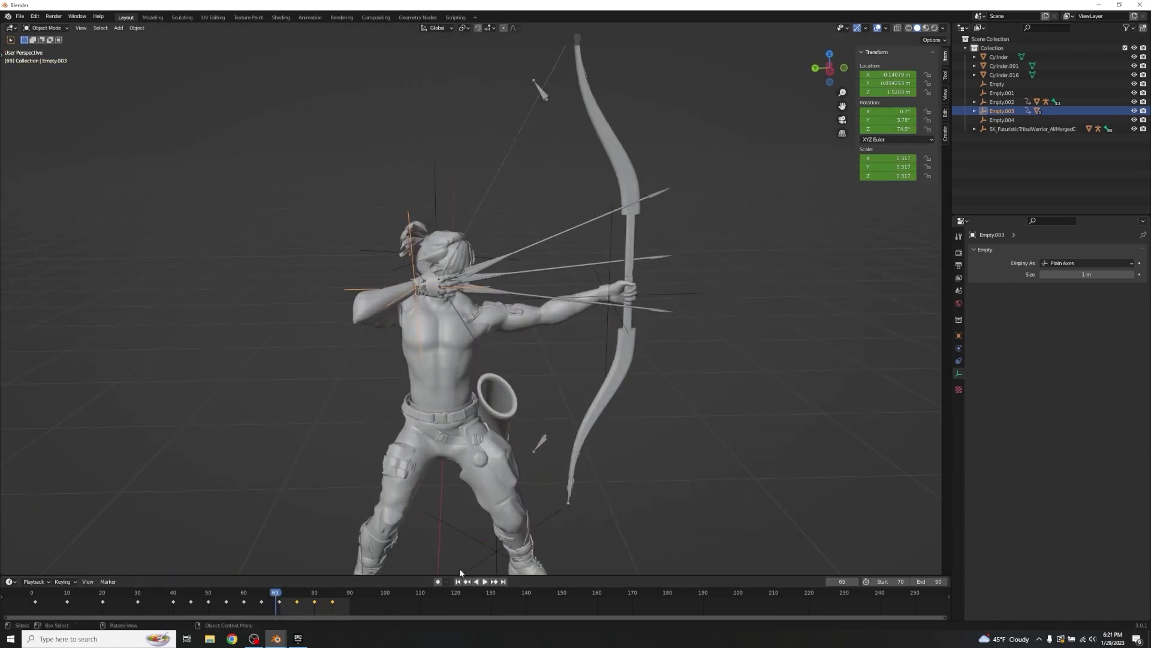
- Reset the range start so playback covers frames 0–90, and rewind to frame 0
double_click(889, 582)
text(1)
key(Return)
key(space)
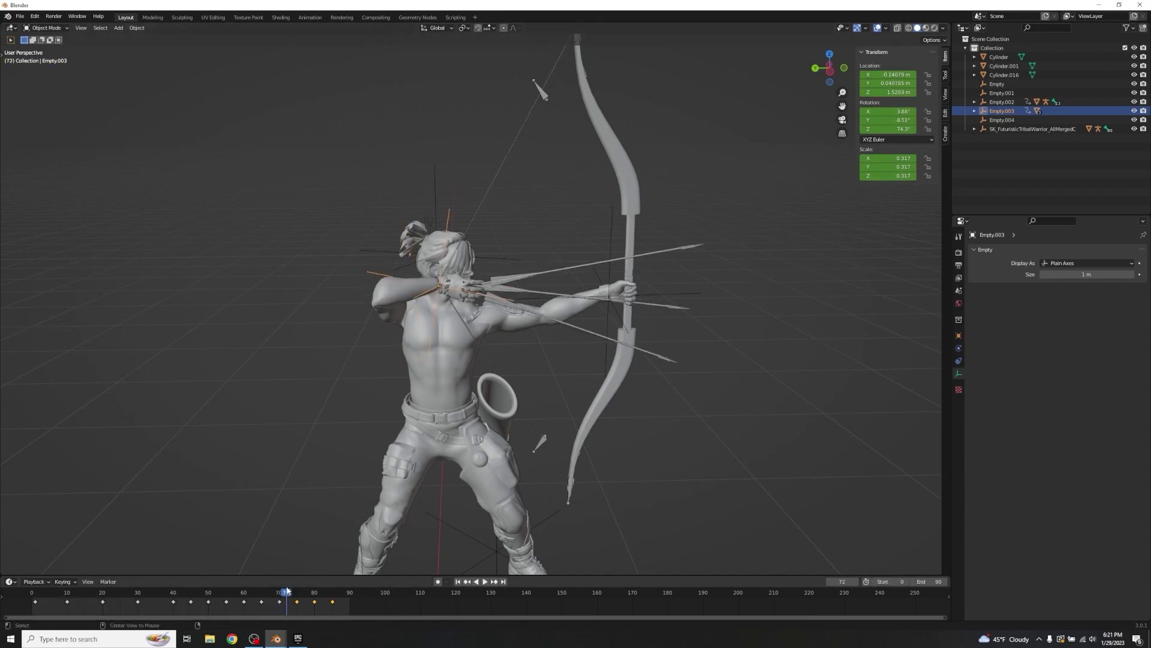
key(space)
drag(273, 596, 29, 605)
- Deselect the arrow control and play the full archer animation through to frame 90
scroll(201, 454, down, 3)
middle_drag(205, 452, 298, 375)
click(298, 374)
key(space)
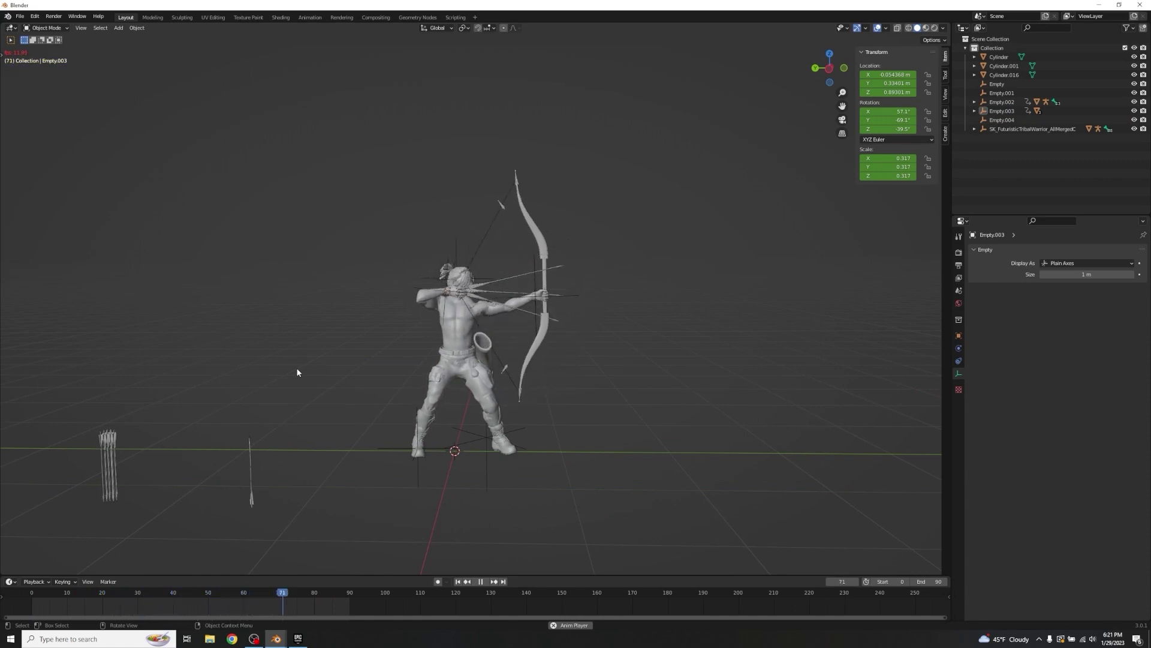
key(space)
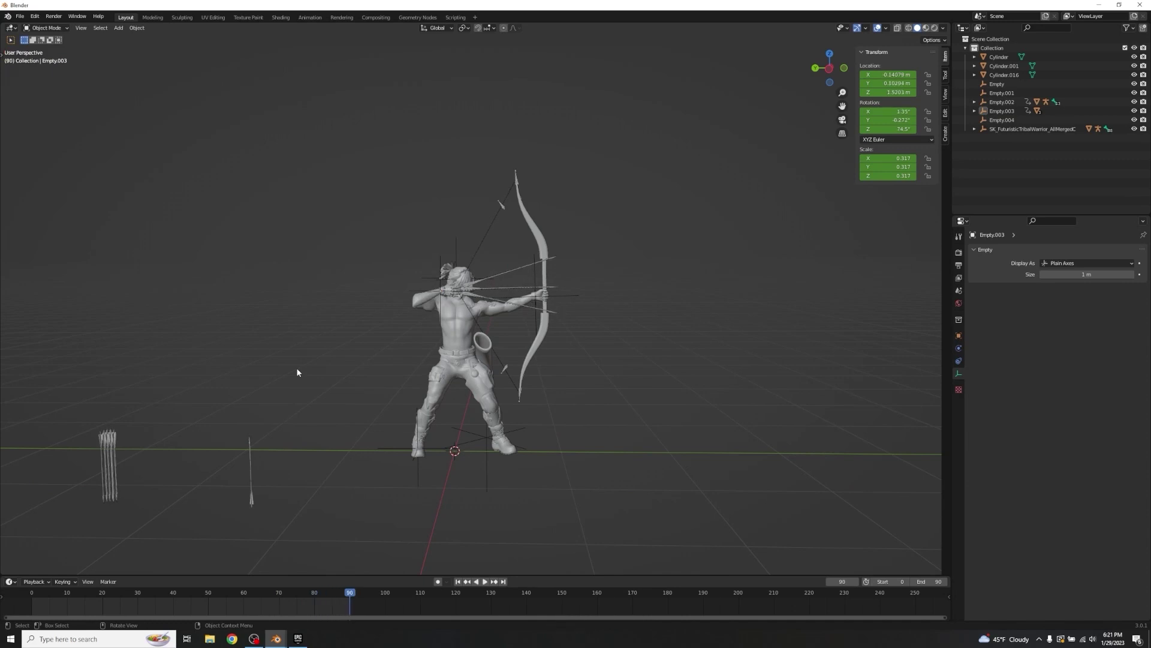
scroll(444, 392, up, 5)
scroll(414, 393, down, 4)
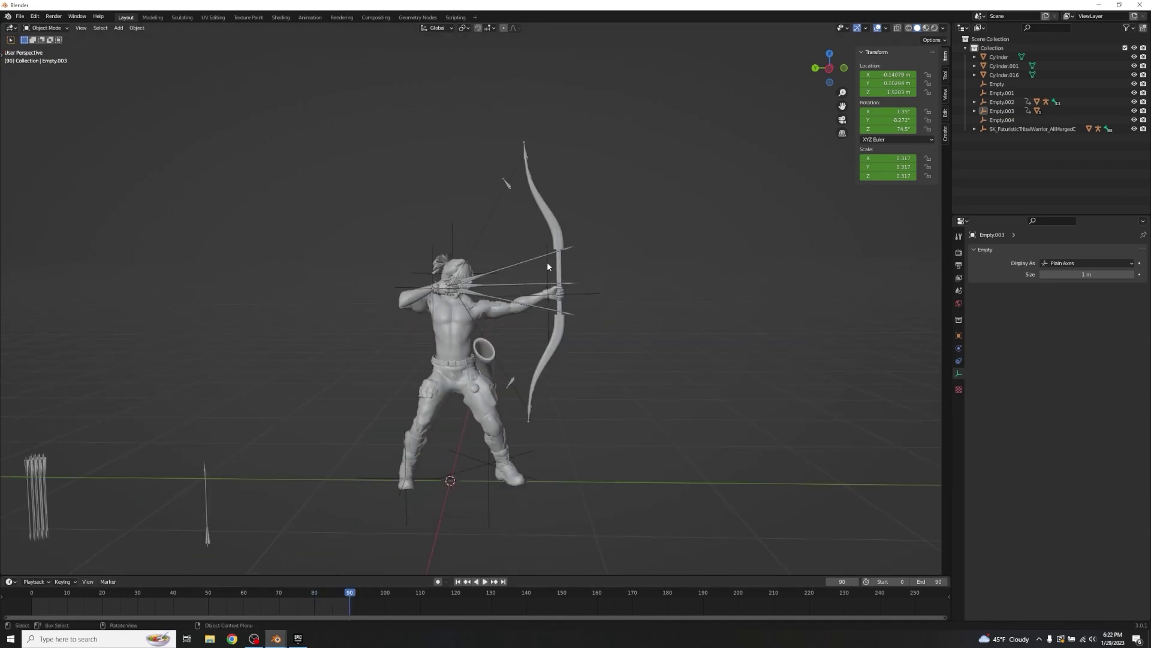
- Inspect the head empty Empty.004 and bow-hand empty Empty.002, then rewind to frame 64
click(453, 240)
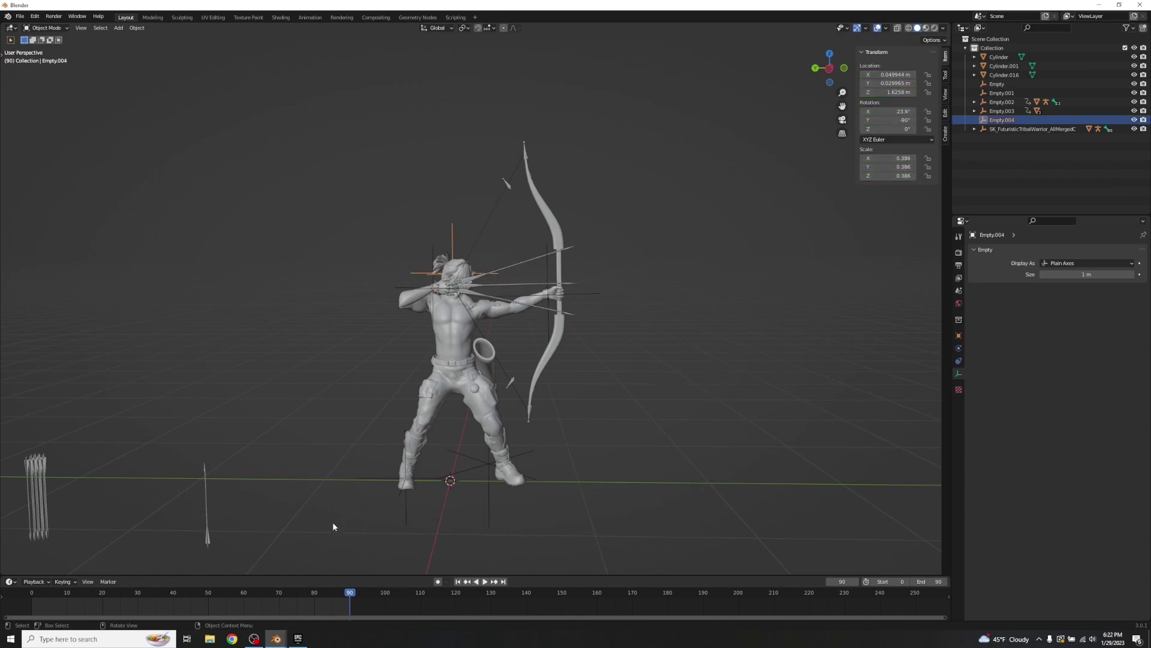
middle_drag(496, 222, 552, 241)
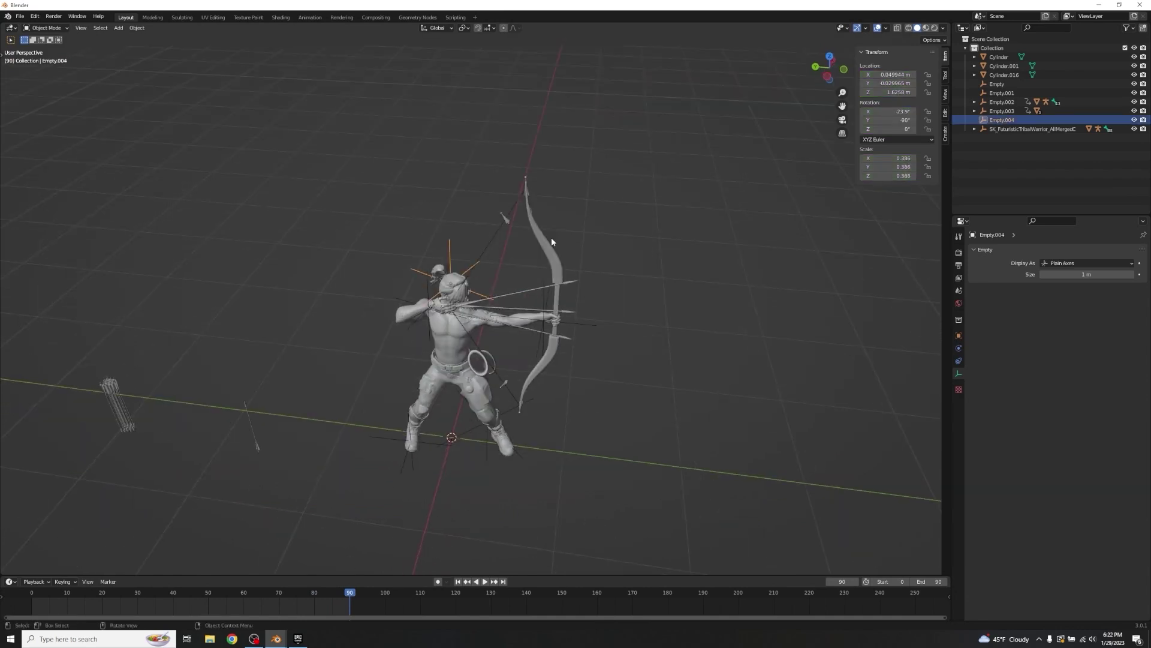
click(580, 328)
drag(353, 592, 257, 600)
- From a lower side-on view, select Empty.003 to show its keyframes
scroll(576, 398, up, 5)
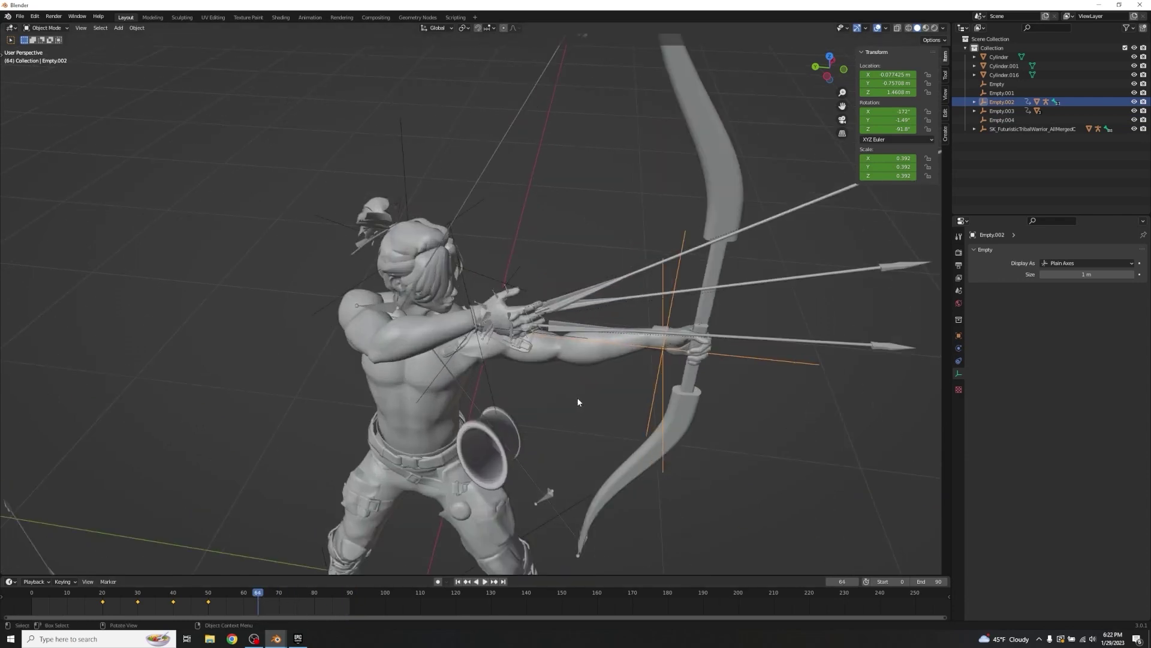
middle_drag(496, 295, 537, 213)
click(465, 269)
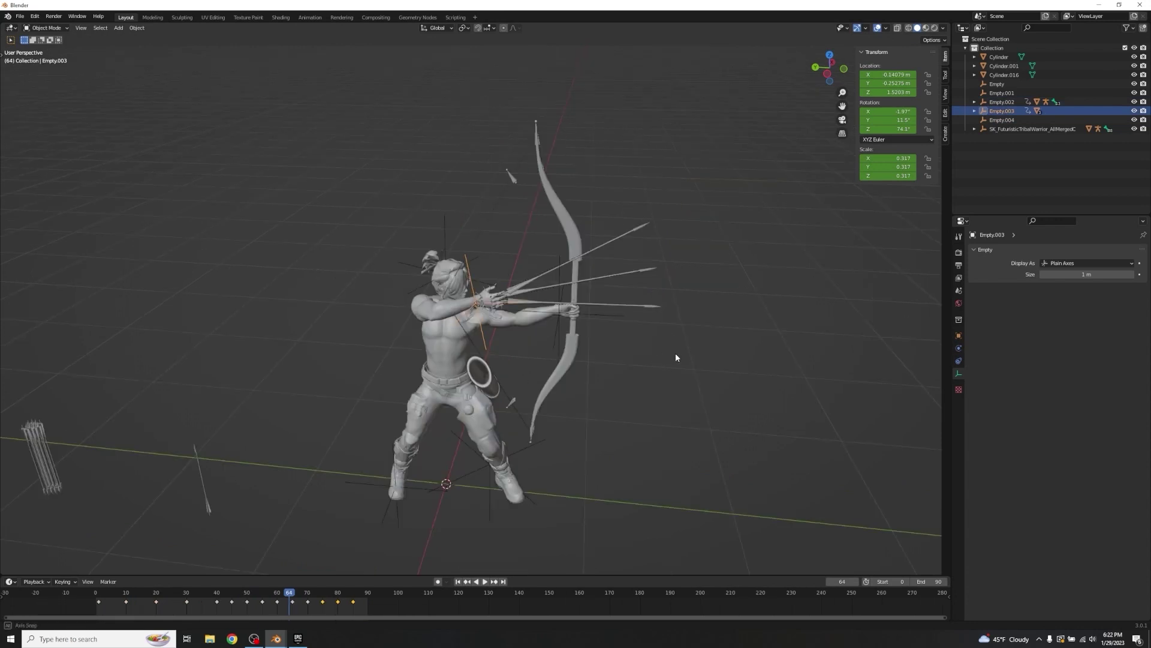
middle_drag(674, 354, 693, 361)
click(695, 366)
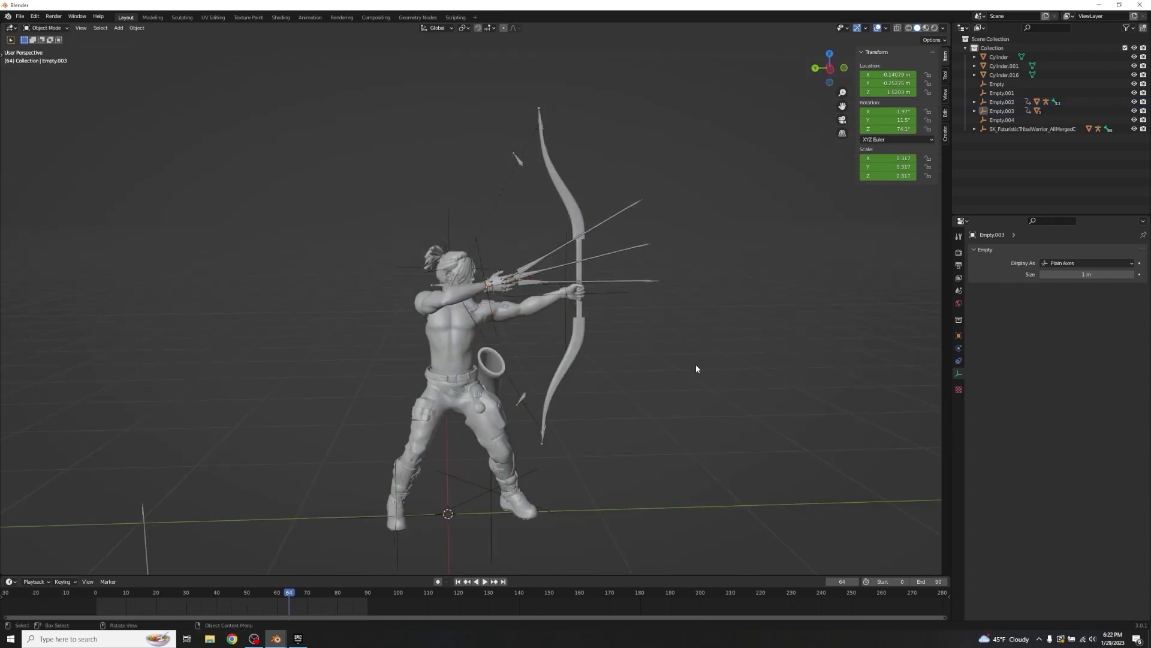
click(481, 253)
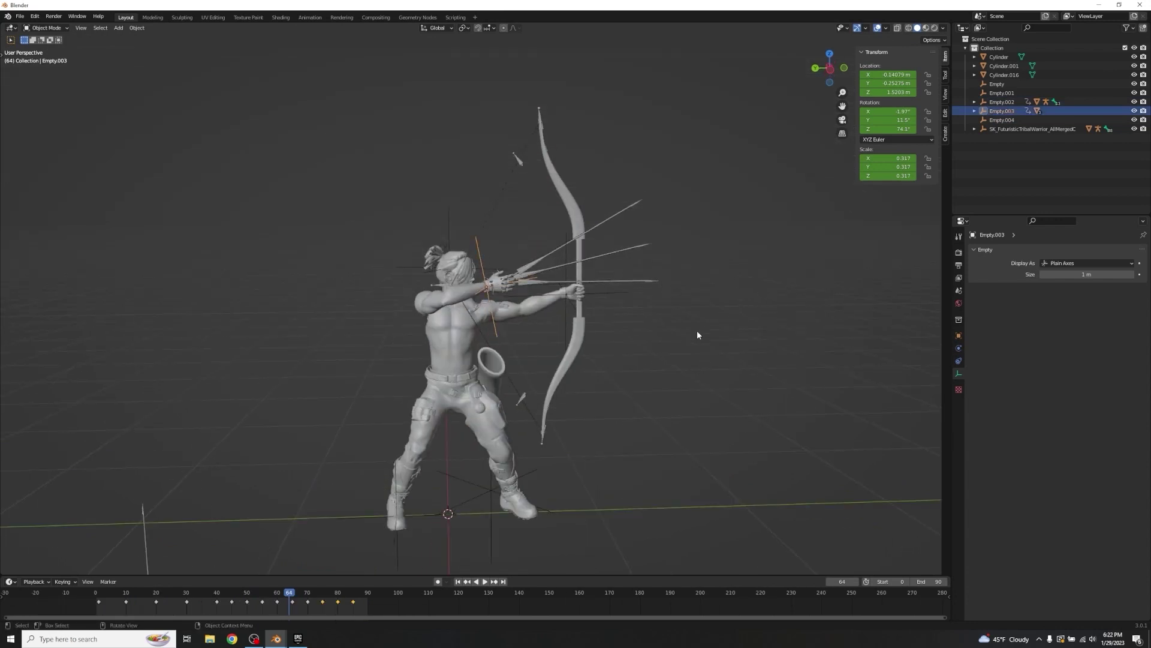
scroll(698, 334, up, 3)
- Play from frame 64, replay from 65, and scrub ahead to about frame 79
key(space)
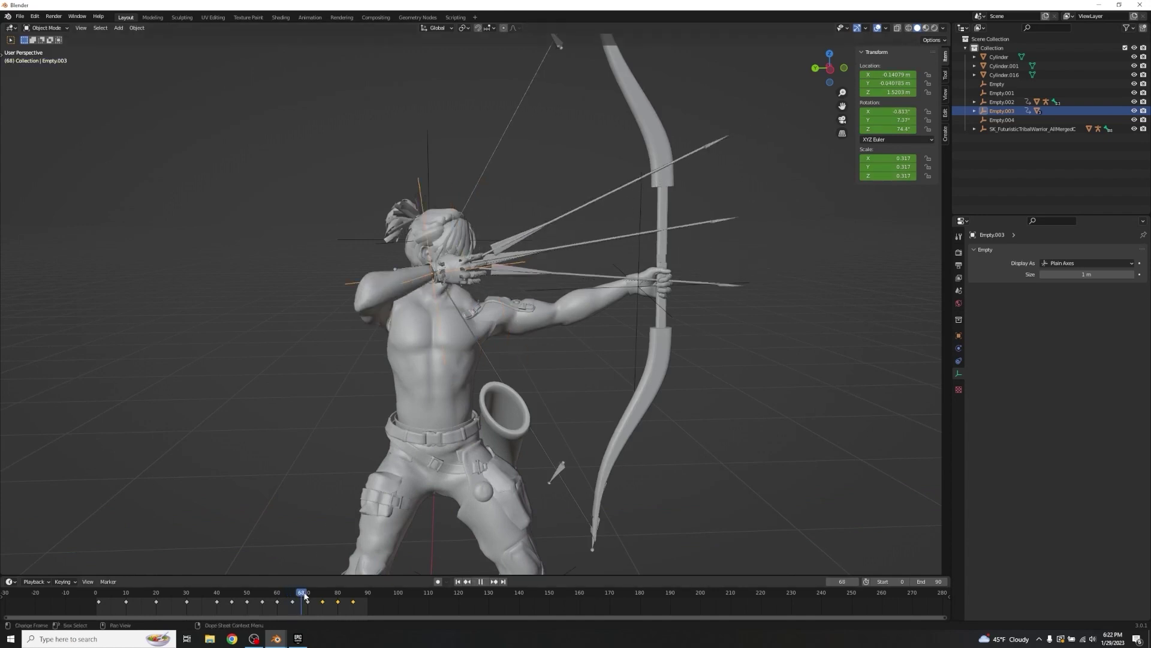
drag(317, 593, 293, 594)
key(space)
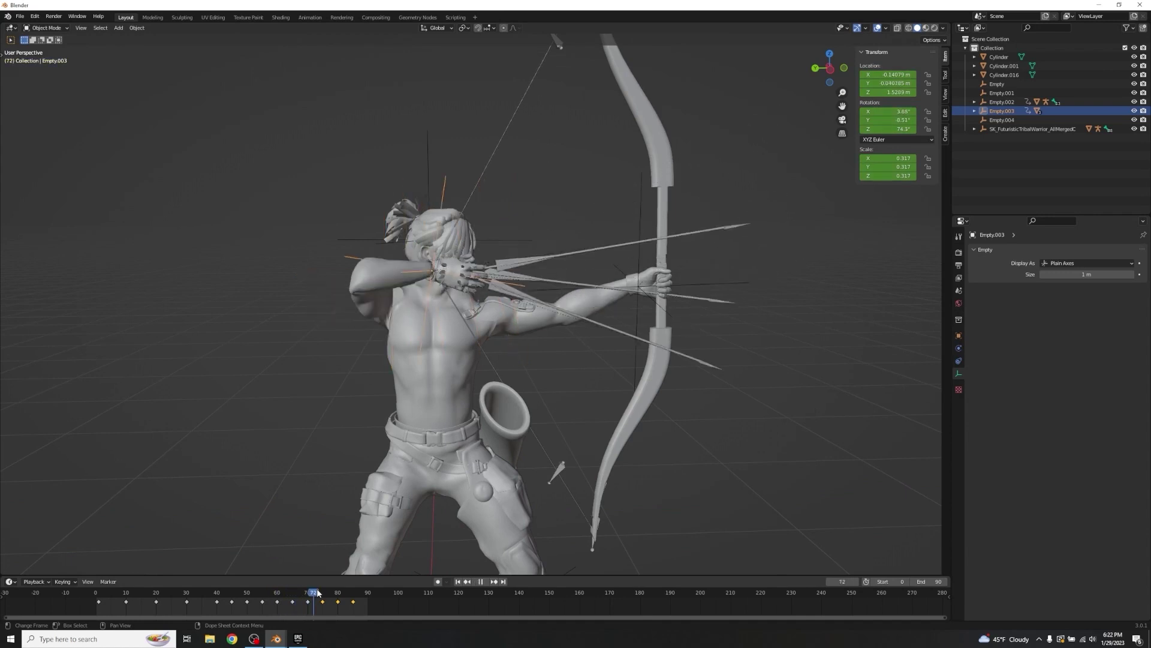
drag(324, 592, 354, 594)
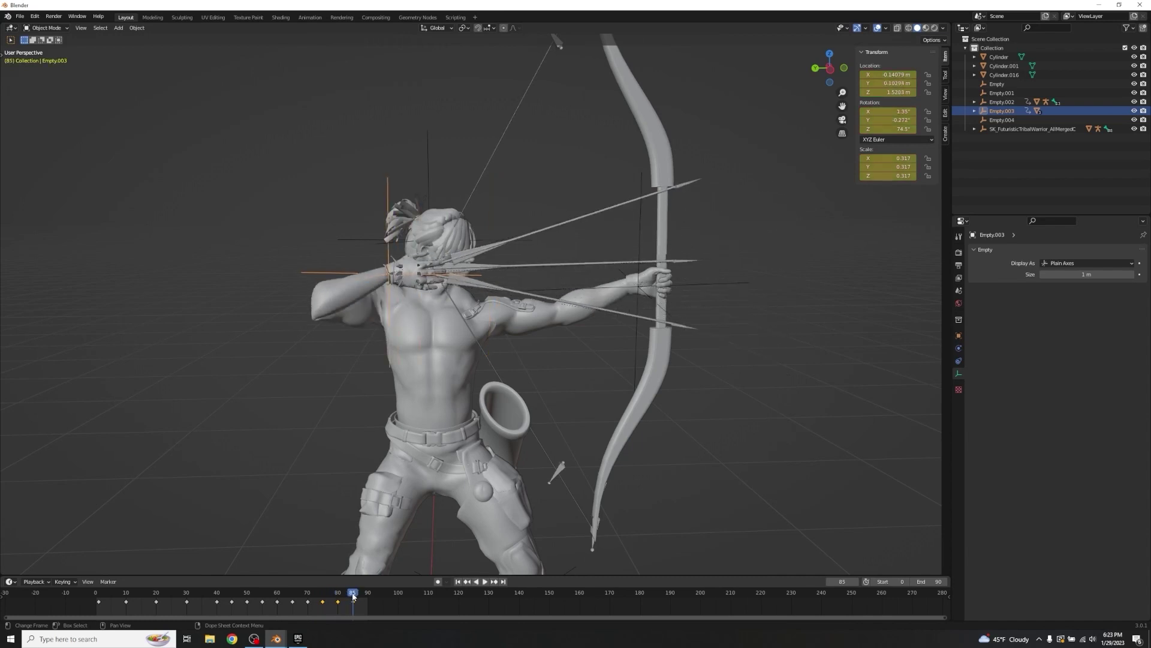
- Move between the bow and archer windows and set the archer scene's playhead to frame 80
mouse_move(277, 642)
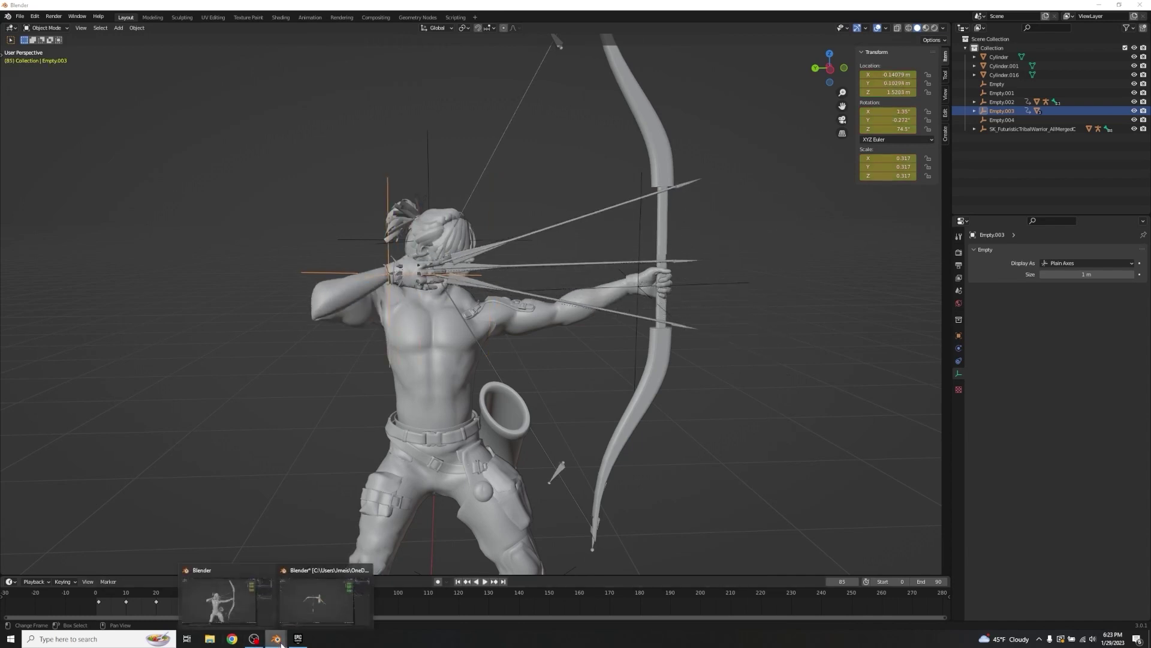
click(307, 599)
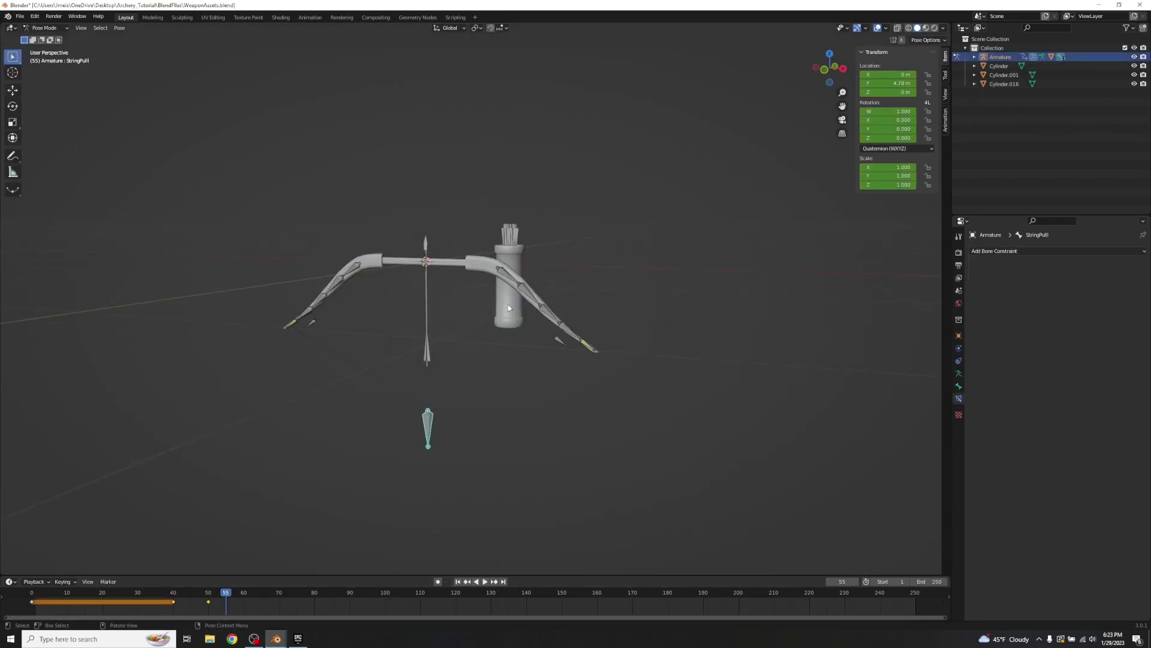
mouse_move(275, 640)
click(226, 600)
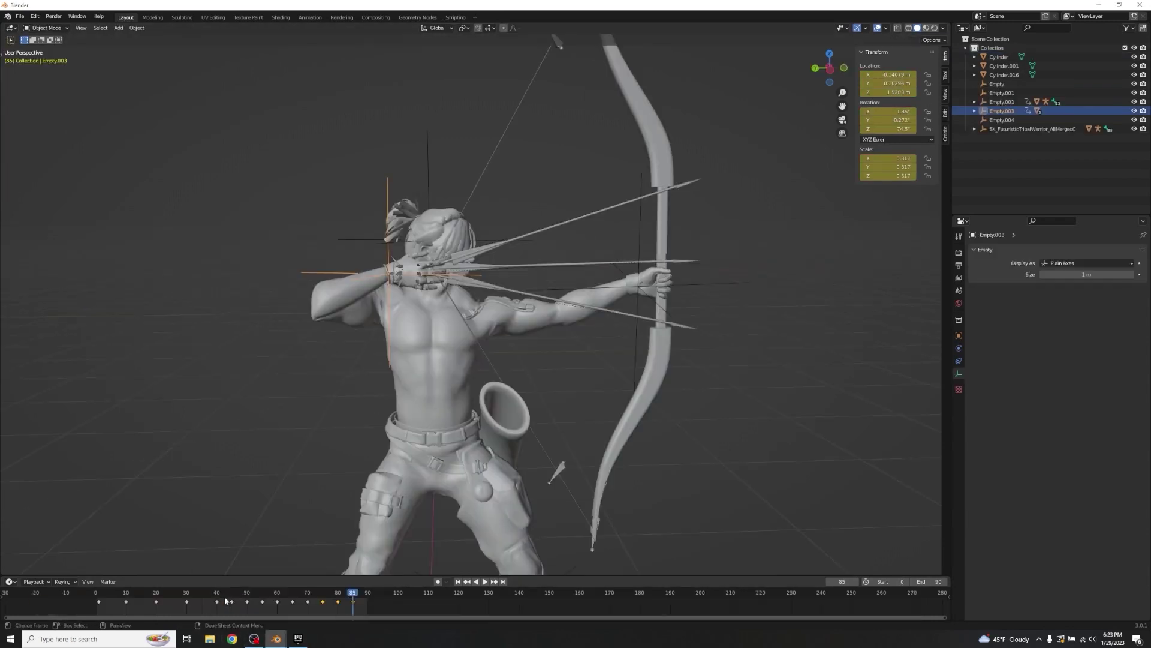
drag(352, 596, 305, 600)
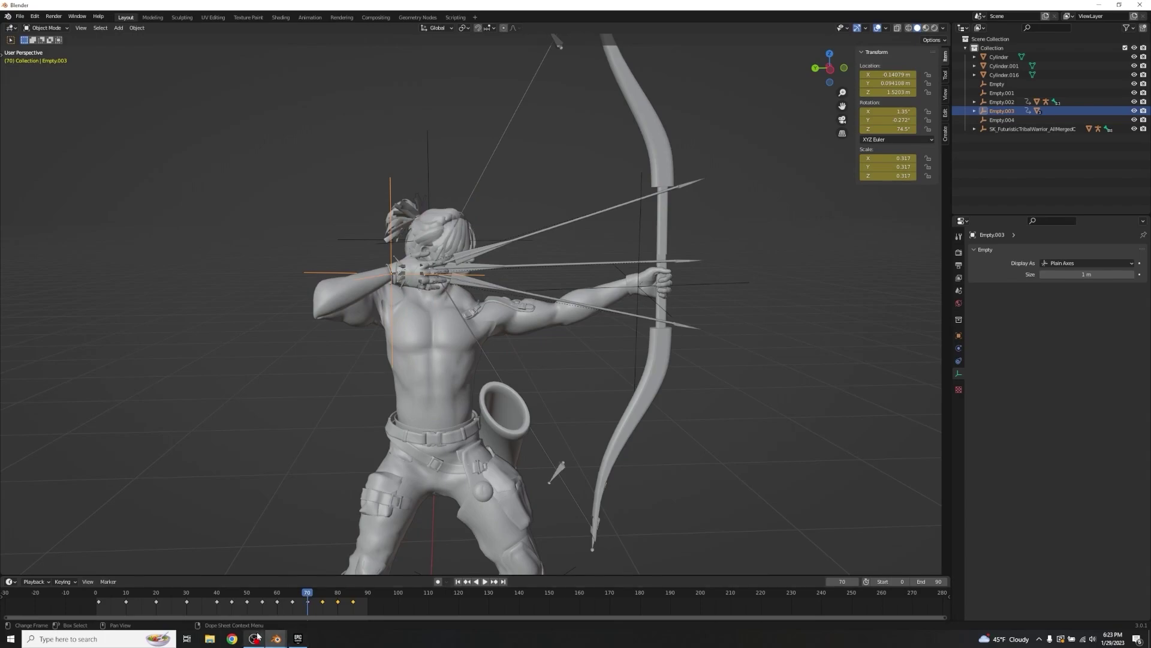
- In the bow file, set the scene Start frame to 80
click(298, 638)
click(293, 623)
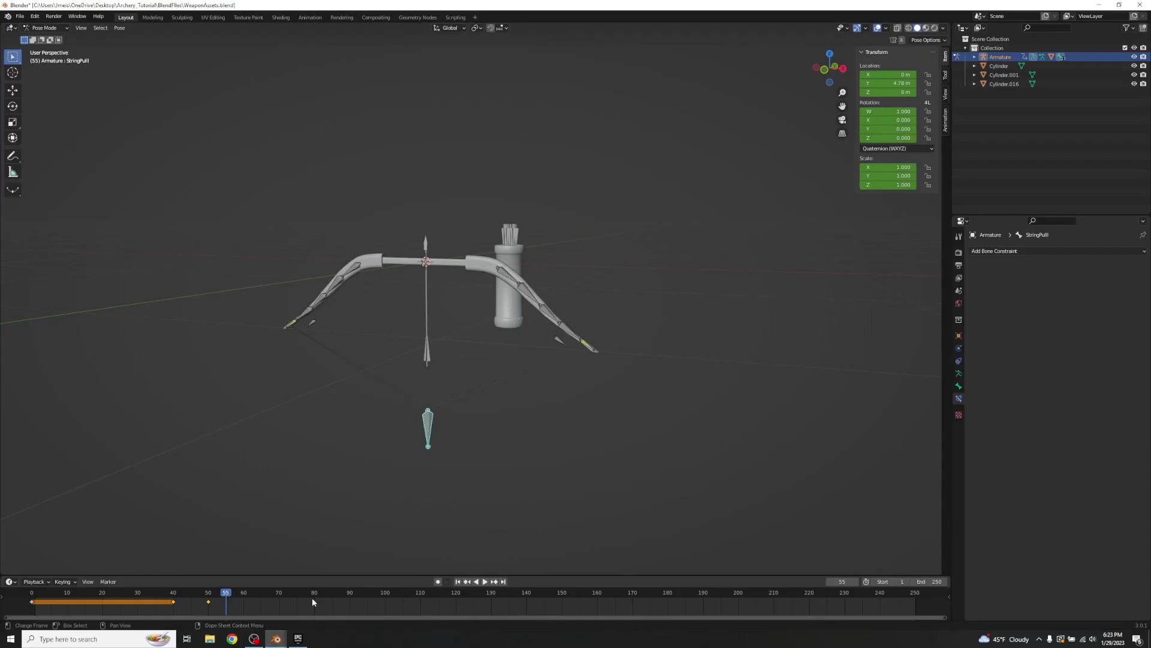
click(893, 582)
text(80)
key(Return)
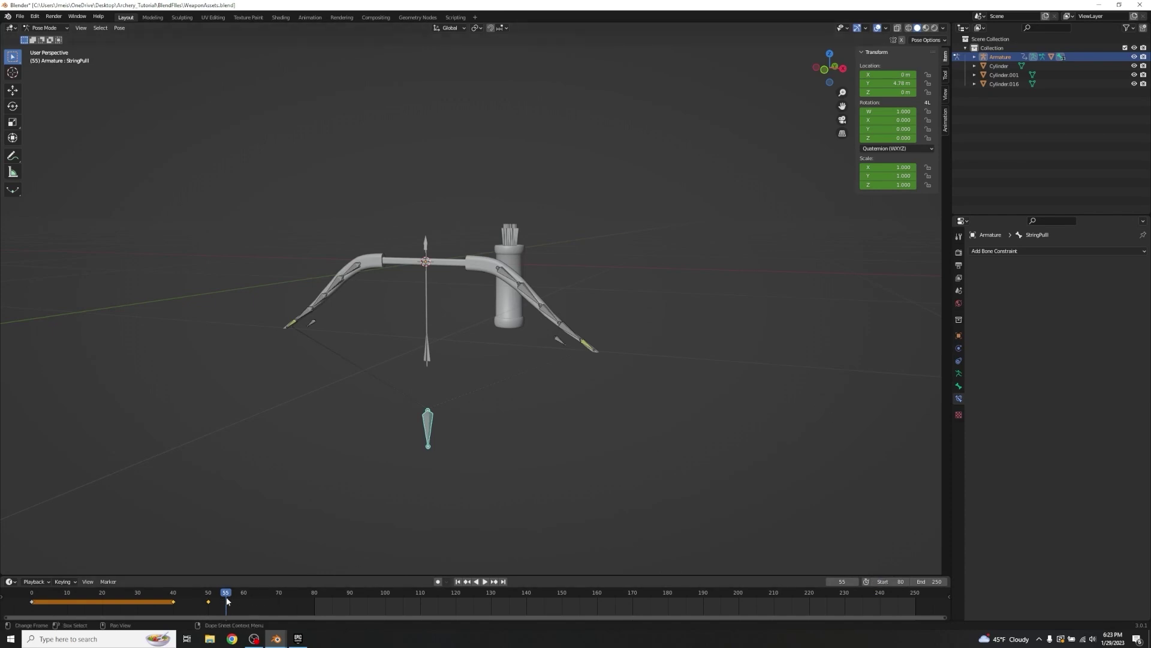
- Duplicate the frame-0 string-pull keyframe to frame 80
click(208, 603)
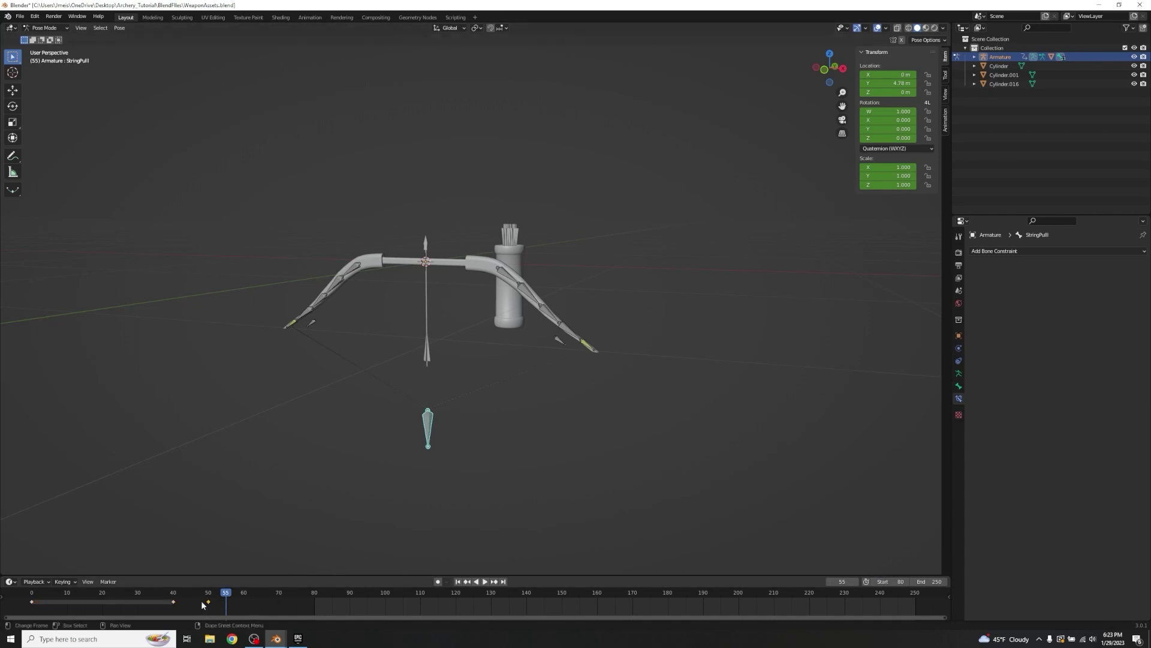
click(32, 601)
key(shift+d)
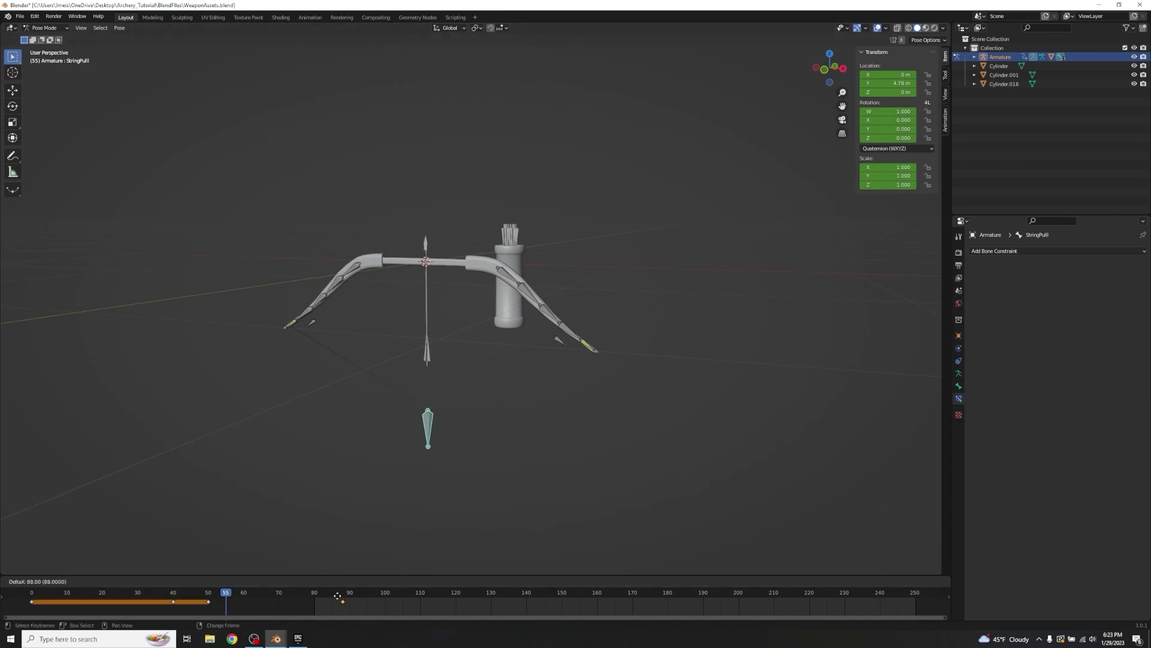
drag(314, 598, 313, 600)
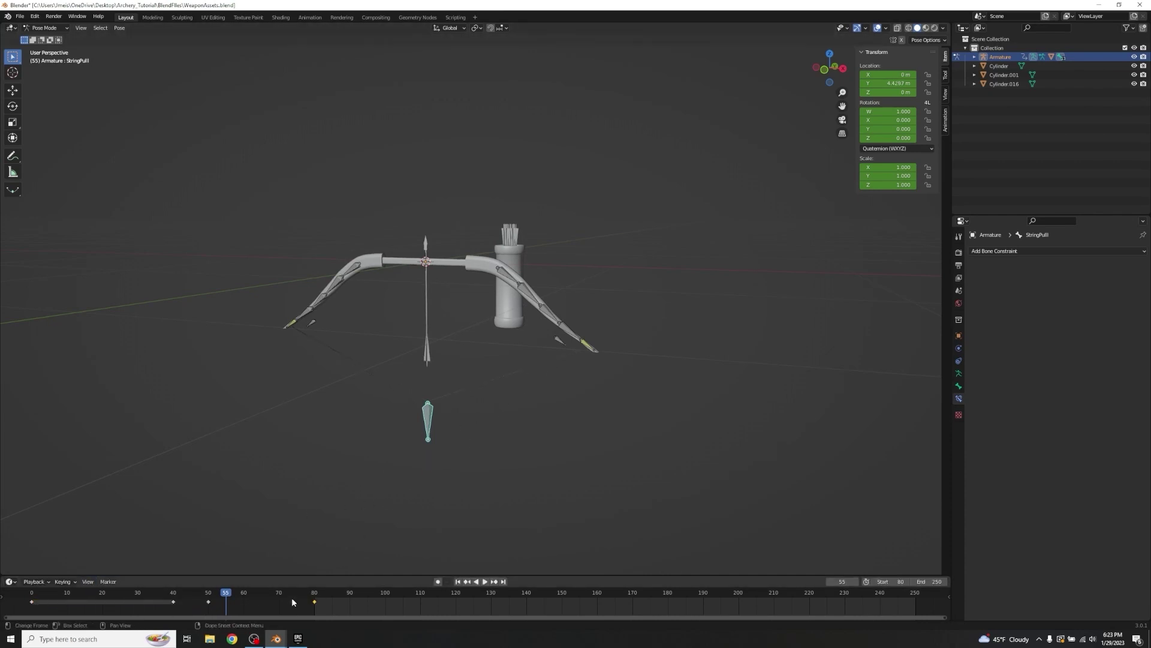
- Move the BottomS bone's IK influence keyframe to frame 80, then select TopS
drag(217, 594, 314, 594)
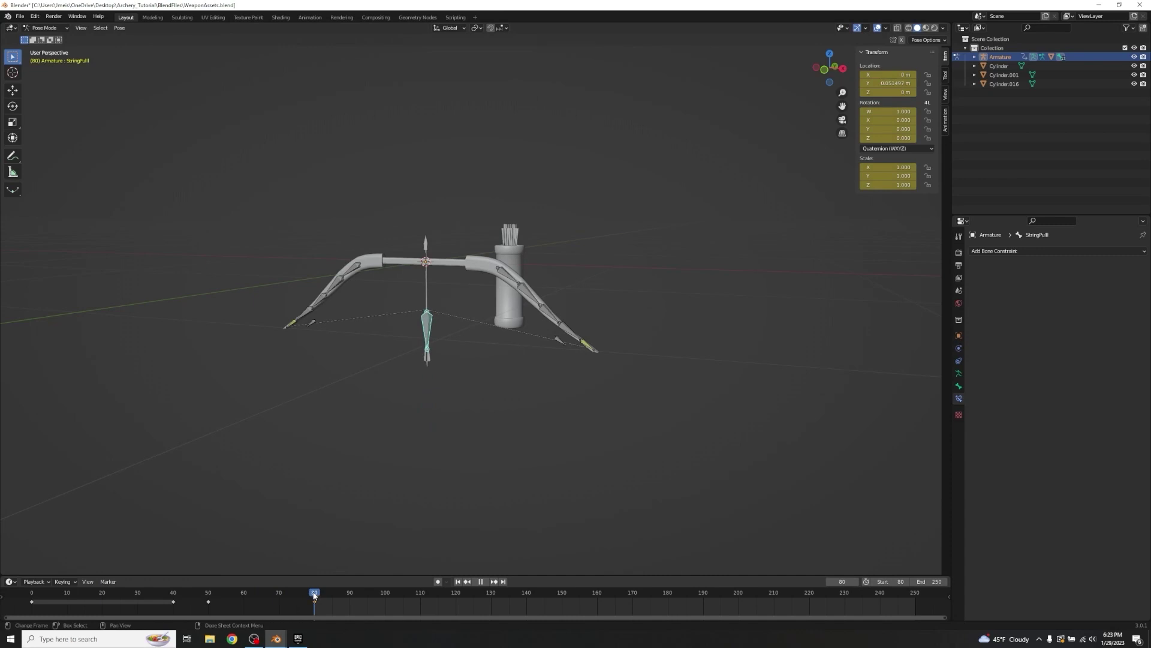
click(587, 349)
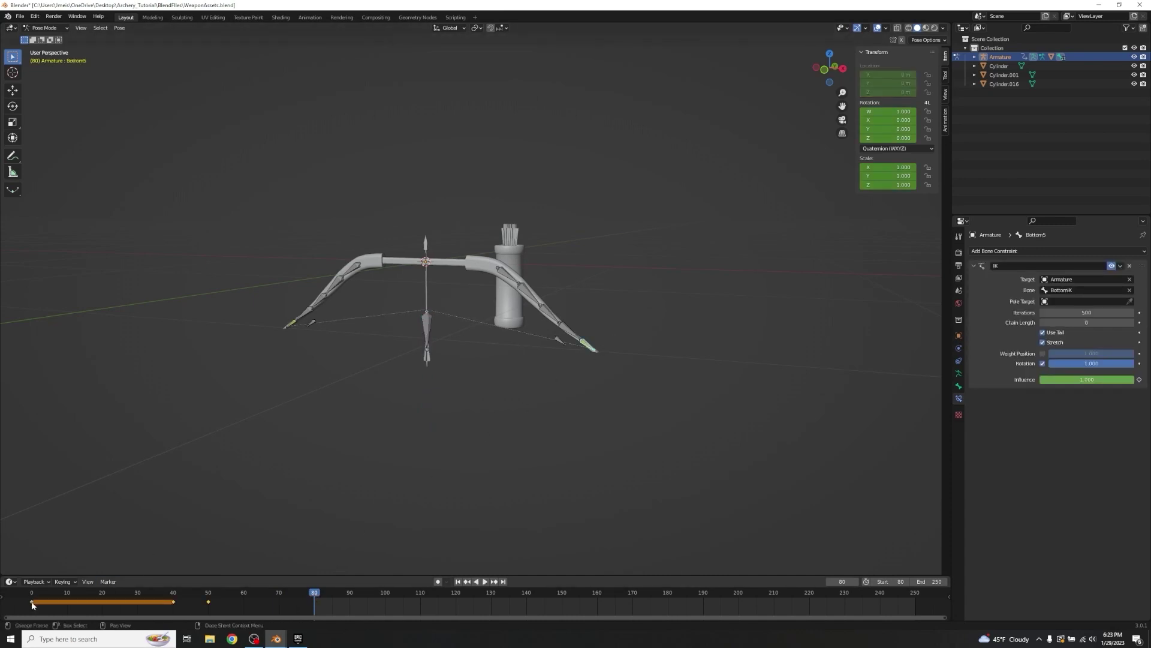
key(g)
click(313, 596)
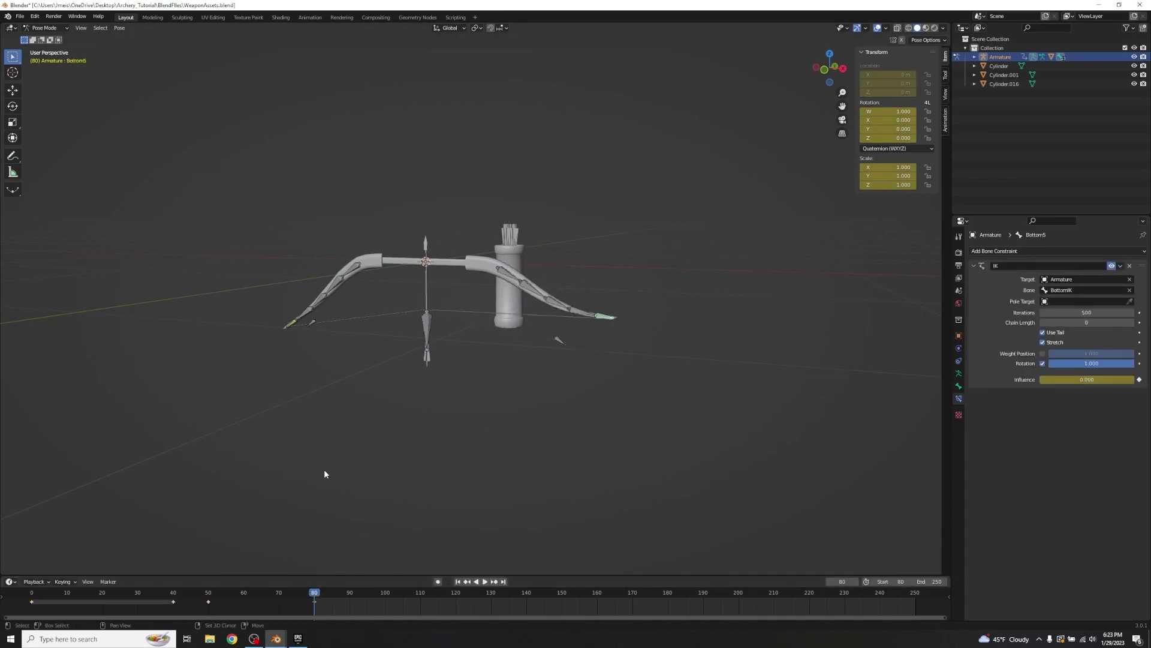
click(292, 323)
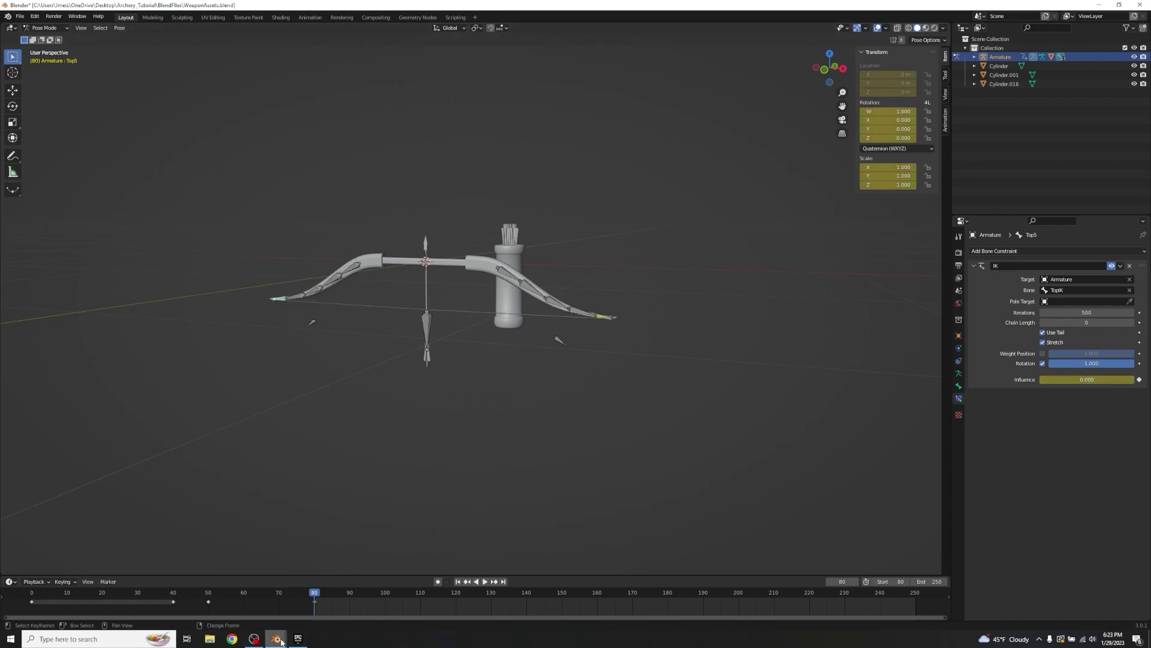
- Replay the archer scene's release over frames 70–85, then return to the bow file
mouse_move(276, 638)
click(229, 603)
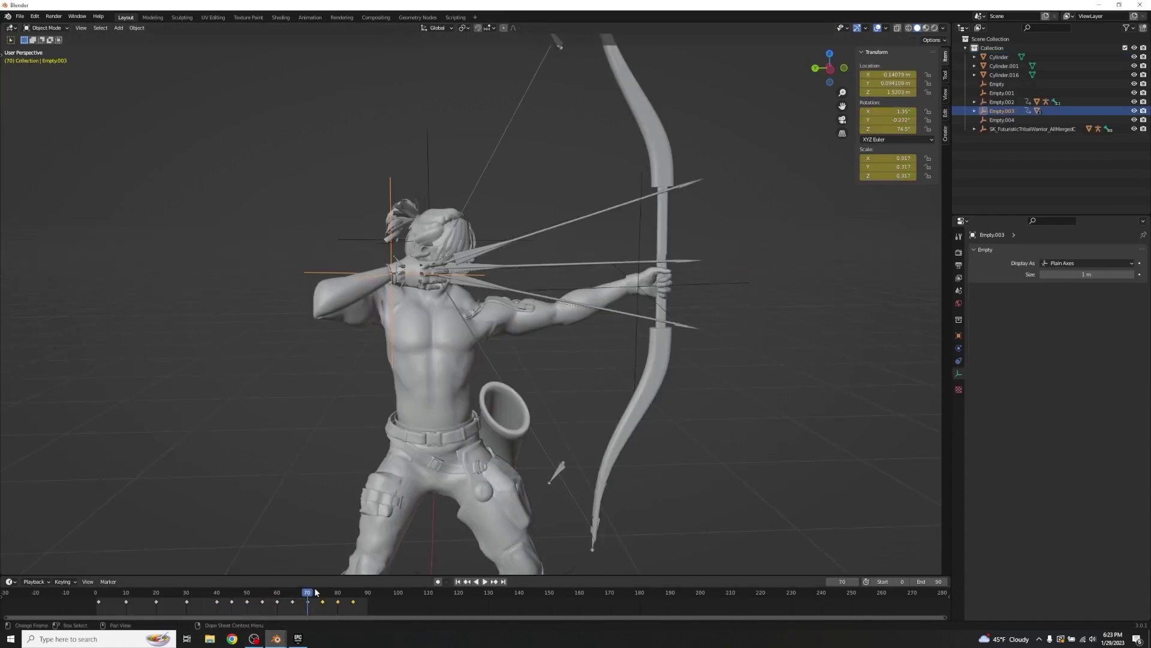
drag(307, 593, 350, 604)
mouse_move(274, 639)
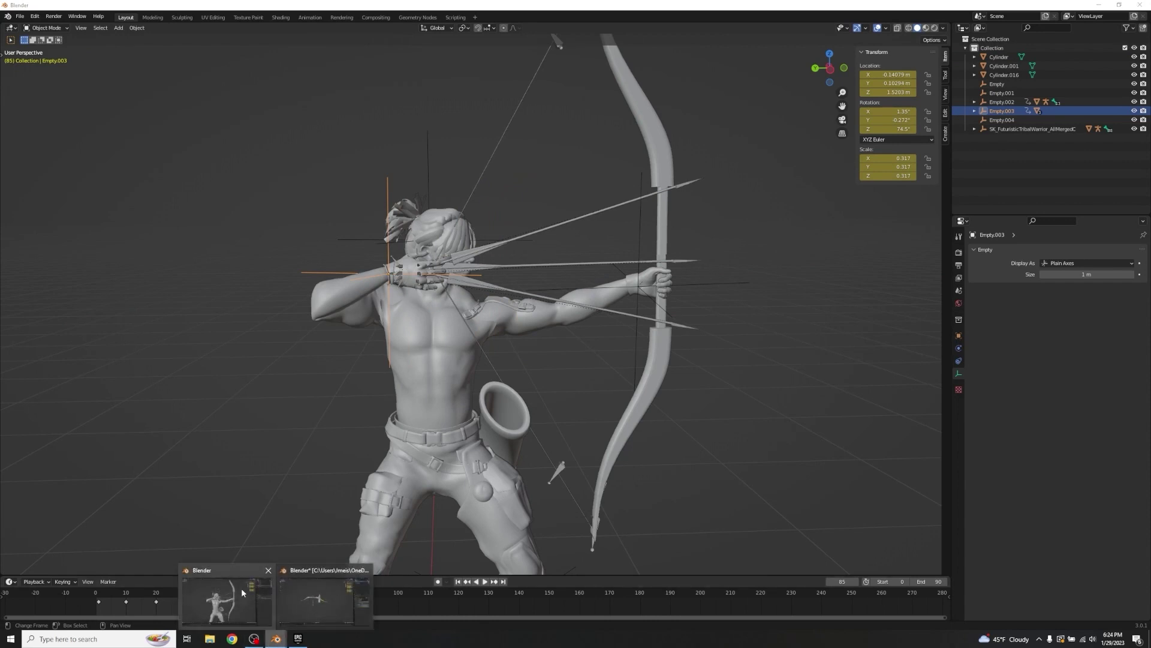
click(314, 597)
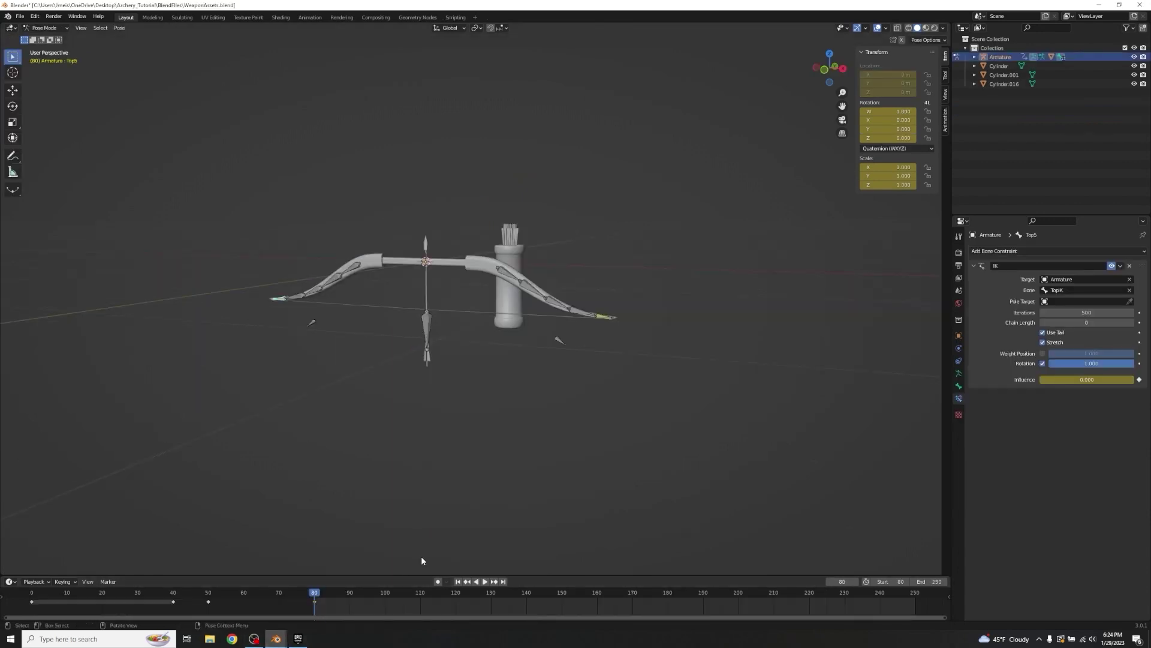
- Duplicate all bones' keyframes to frame 85 and scrub to check the bow bending
drag(322, 595, 333, 597)
key(a)
key(shift+d)
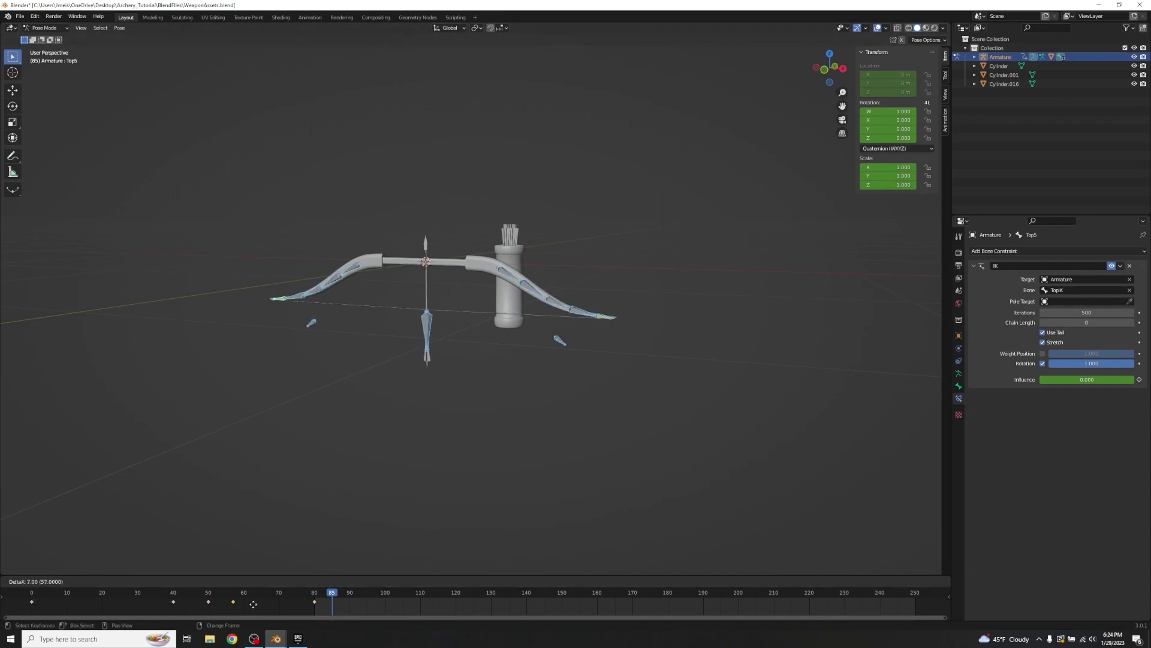
click(331, 607)
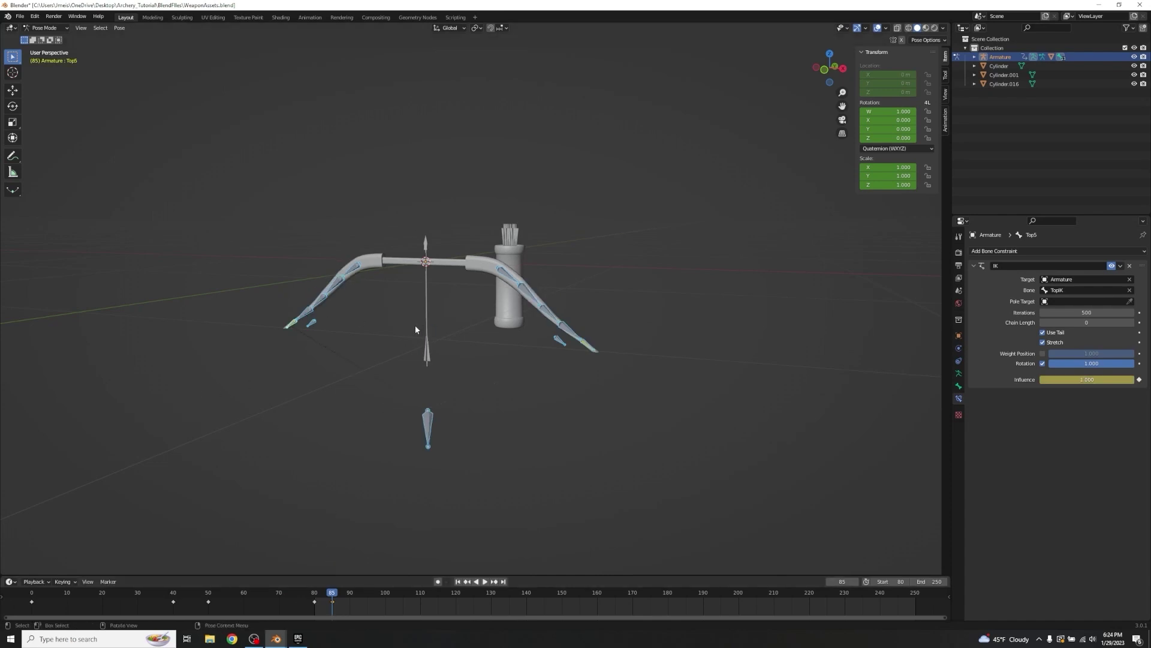
mouse_move(286, 363)
middle_down()
mouse_move(318, 341)
mouse_move(292, 349)
middle_up()
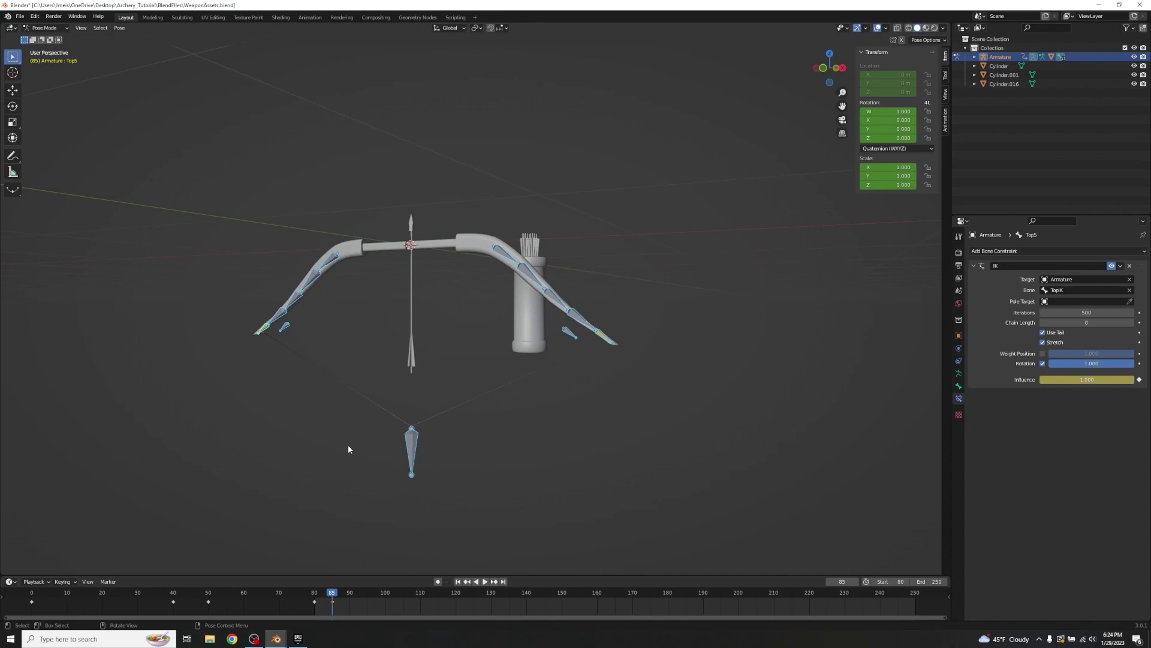
mouse_move(329, 599)
mouse_down()
mouse_move(314, 599)
mouse_move(333, 596)
mouse_up()
- Set the playback range to Start 65 and End 70
click(893, 582)
text(65)
key(Return)
click(923, 579)
text(70)
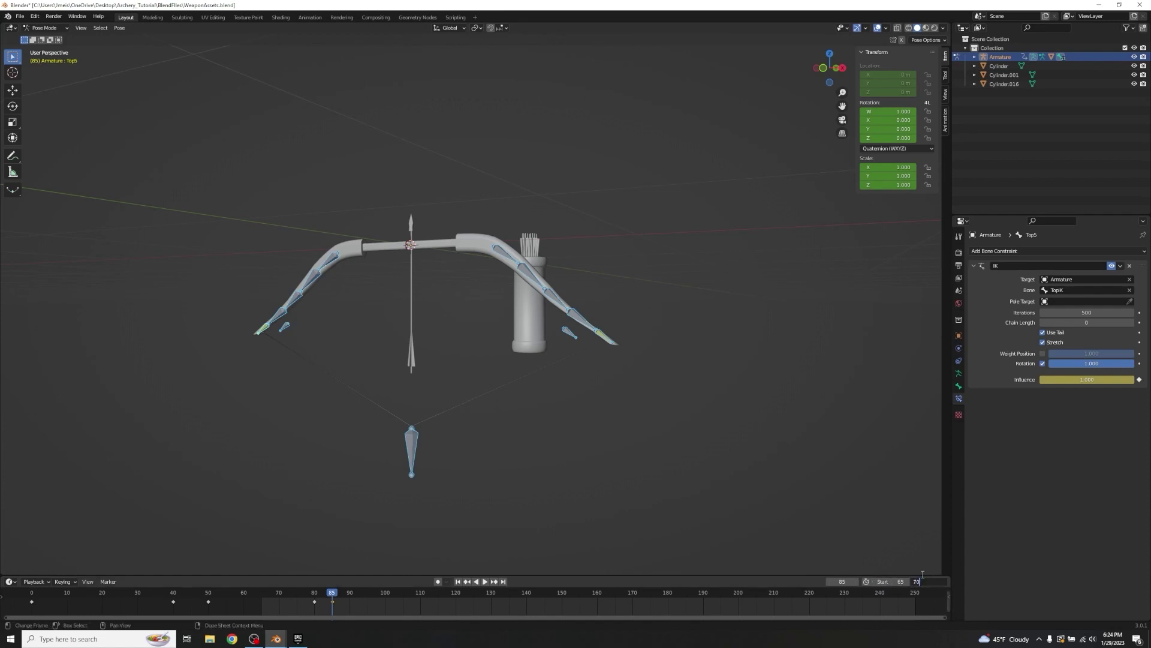
key(Return)
- Move the selected keyframes to frames 65 and 70 and scrub to check the influence drop
key(g)
click(314, 601)
drag(334, 594, 266, 596)
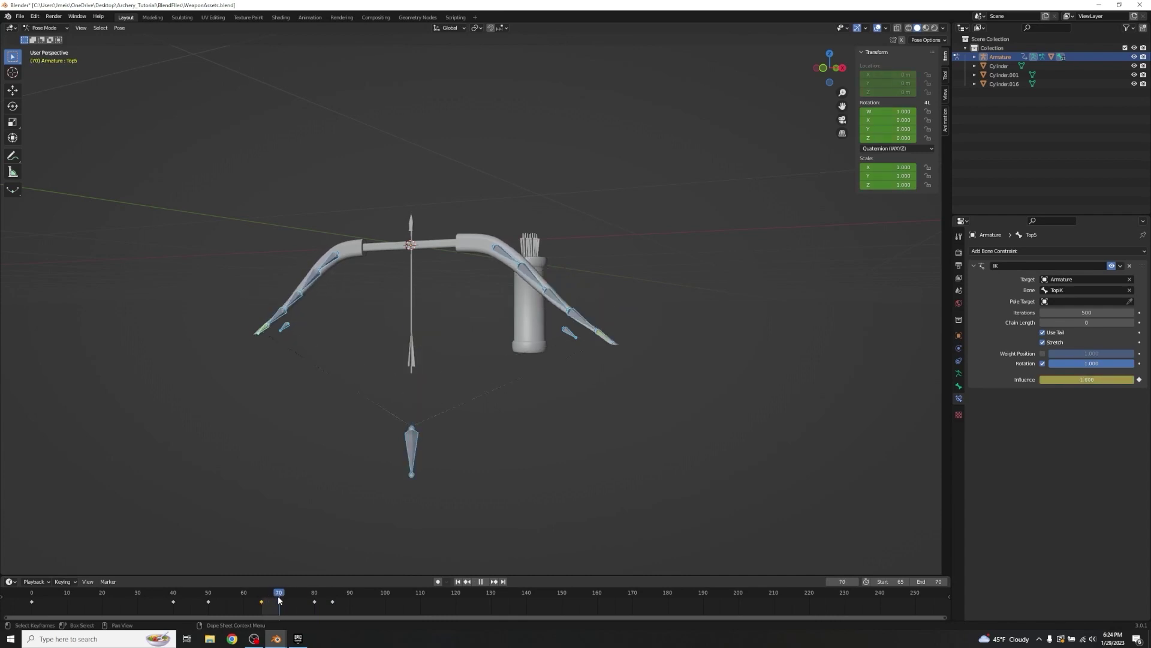
drag(279, 600, 334, 596)
- Change the playback range to frames 90–100 and play the animation
click(892, 580)
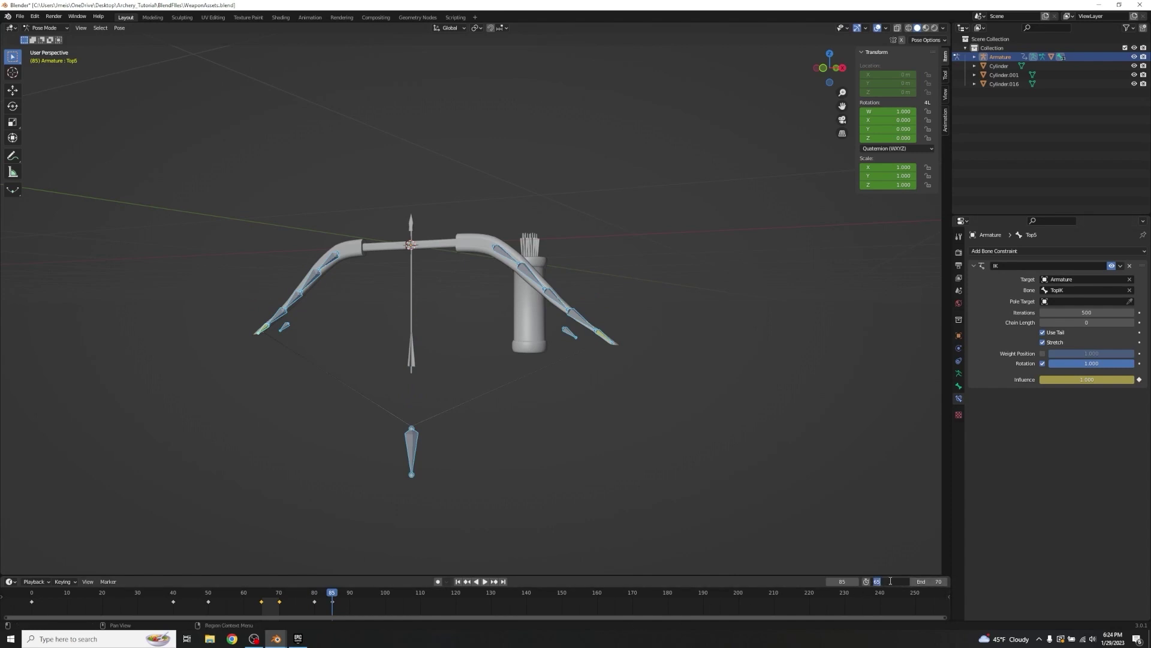
key(Tab)
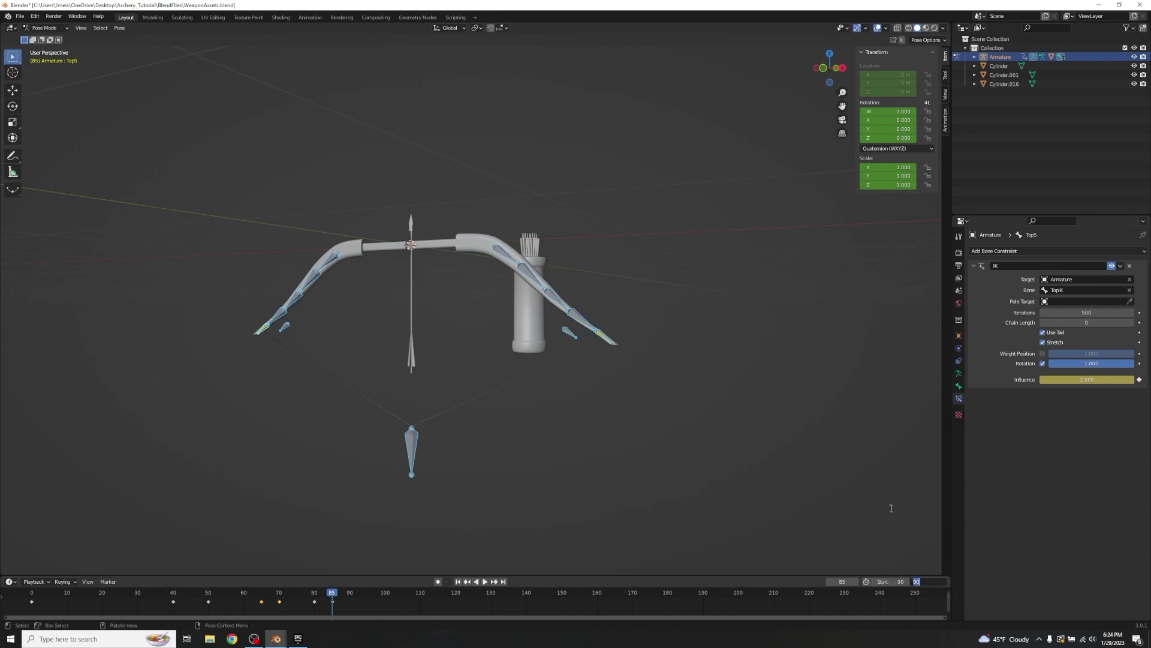
key(Return)
click(885, 581)
text(90)
key(Tab)
text(100)
key(Return)
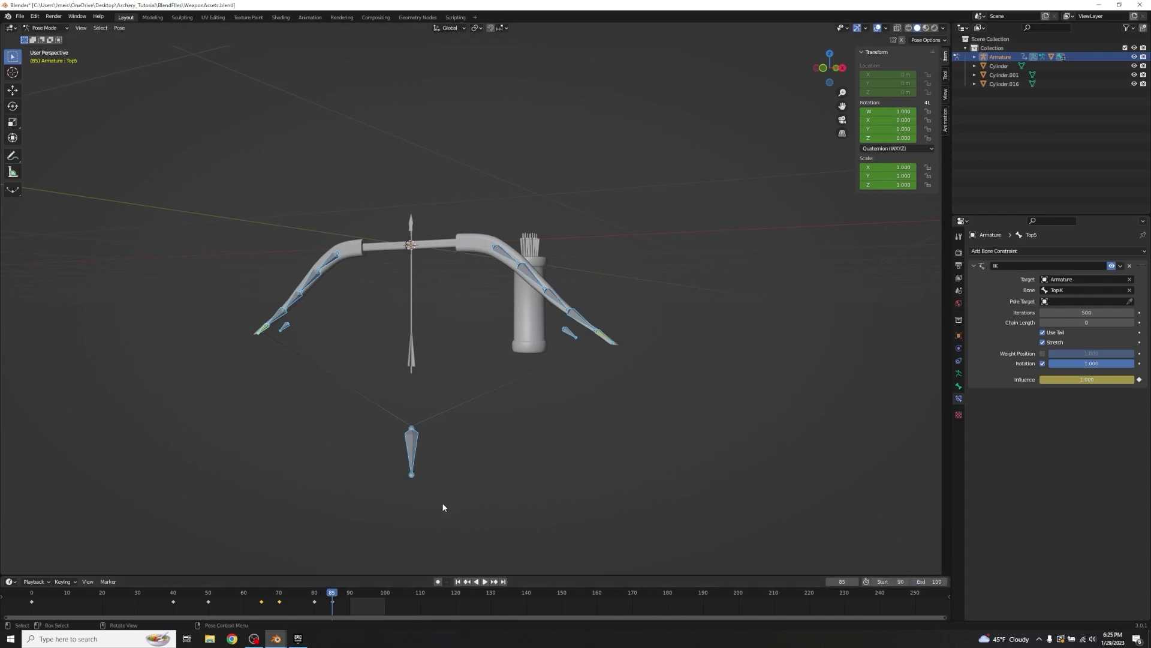
key(space)
key(space)
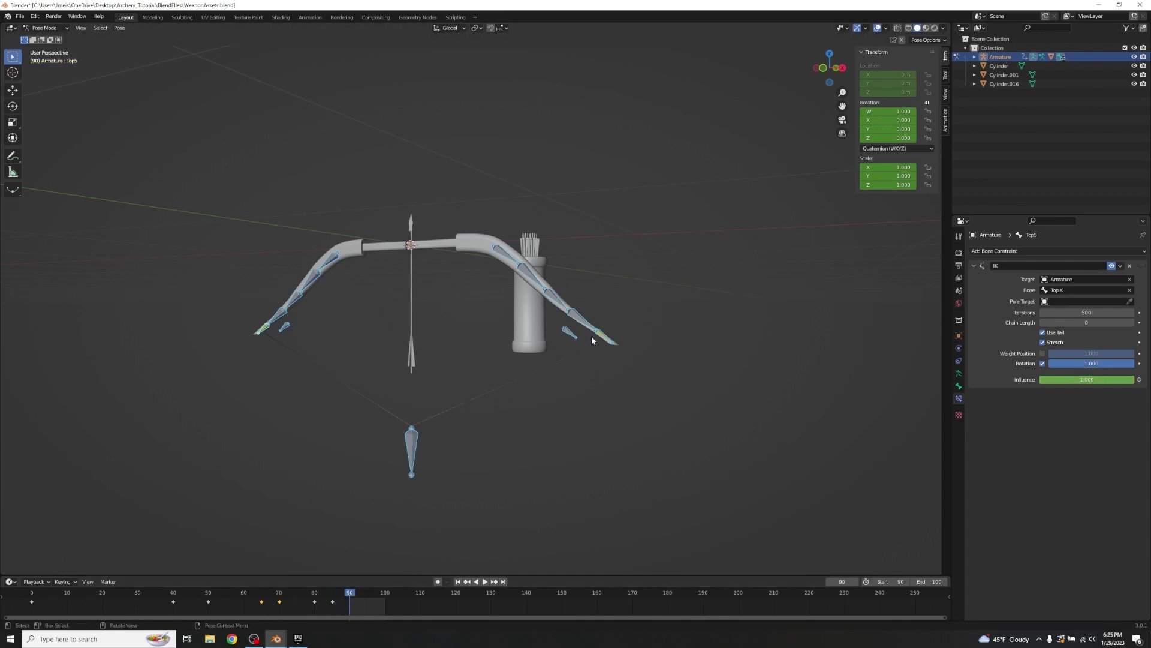
- Duplicate the frame-80 and 85 keyframes past frame 90, sliding one copy to frame 94
drag(306, 609, 347, 600)
key(shift+d)
click(370, 604)
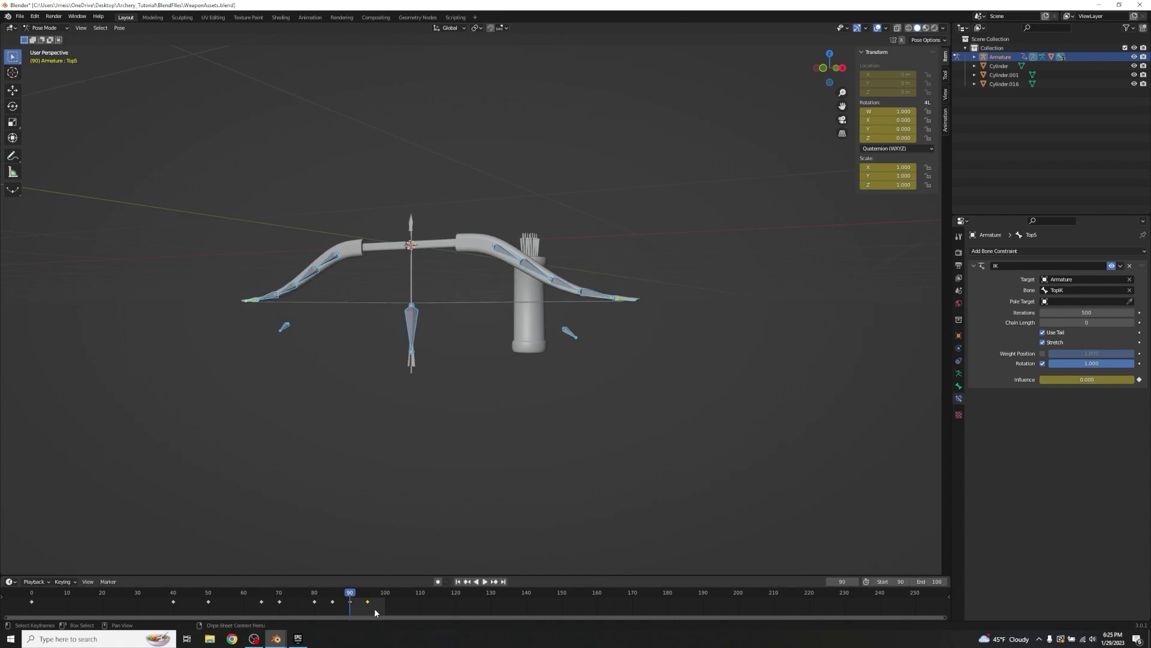
click(338, 601)
mouse_move(350, 602)
mouse_down()
mouse_move(378, 604)
mouse_move(347, 601)
mouse_up()
scroll(371, 599, up, 1)
- Preview the release, scrubbing back to frame 91 to check the draw
key(space)
key(space)
drag(370, 596, 342, 596)
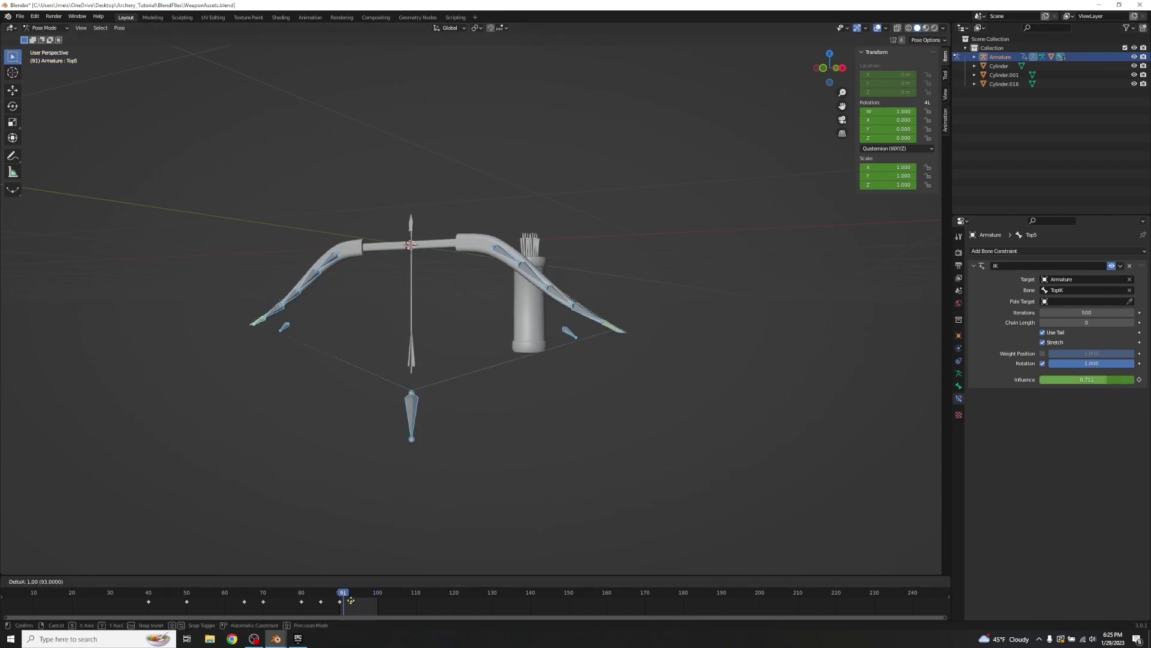
key(space)
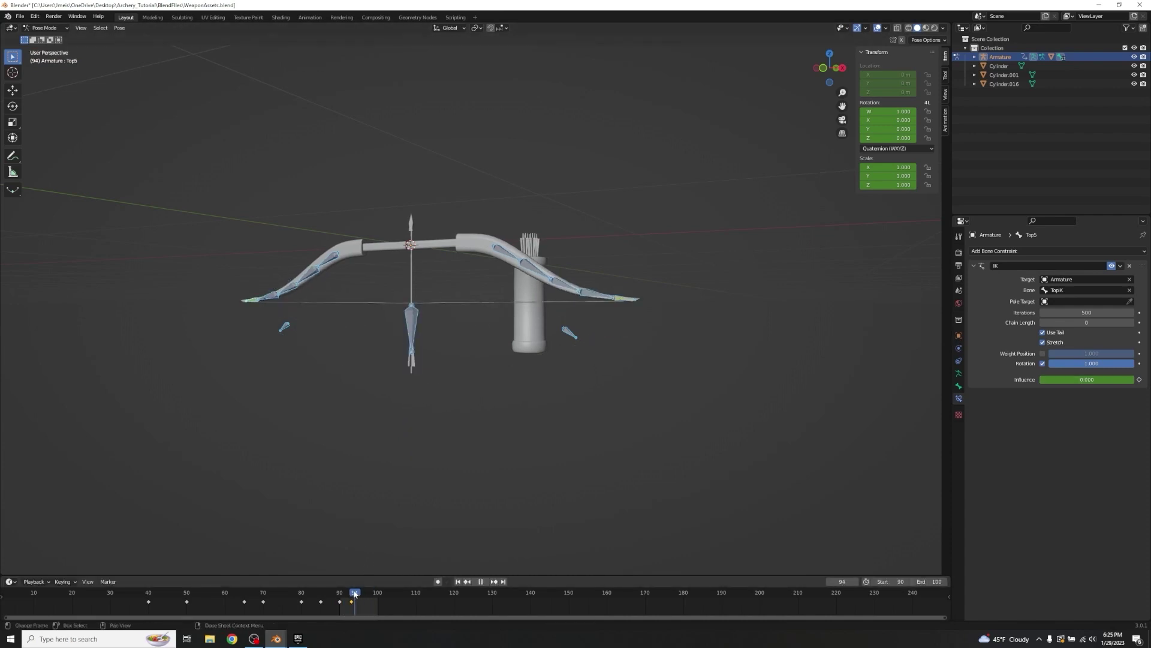
key(space)
- Set the playback End frame to 93 and review frames 71–94
double_click(930, 581)
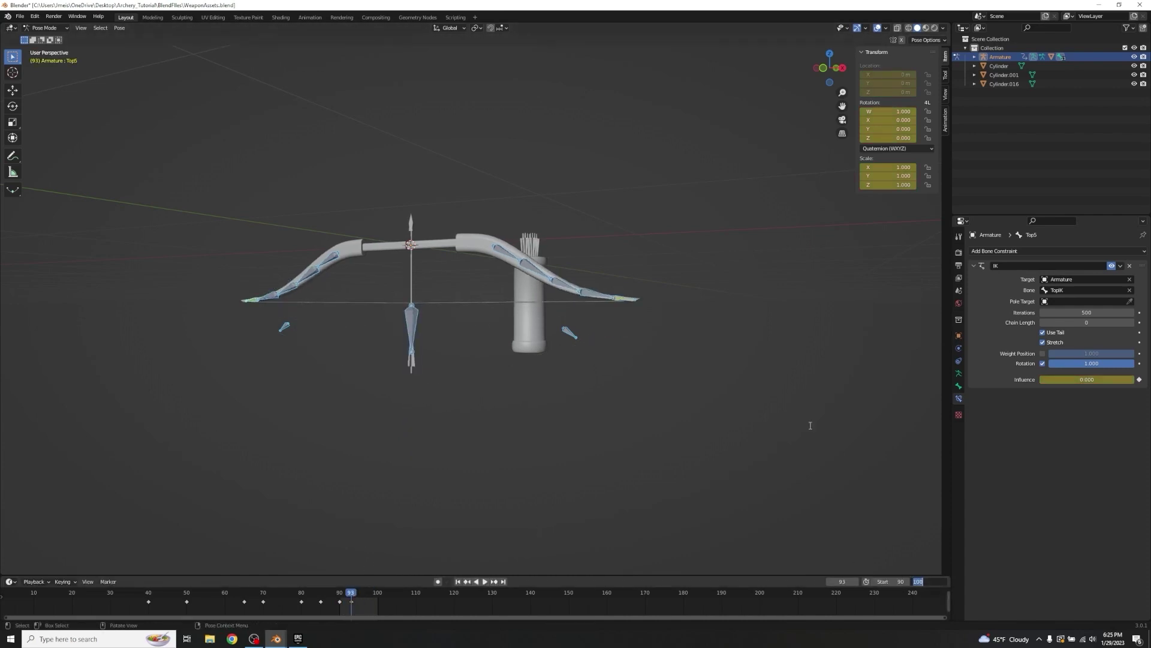
text(93)
key(Return)
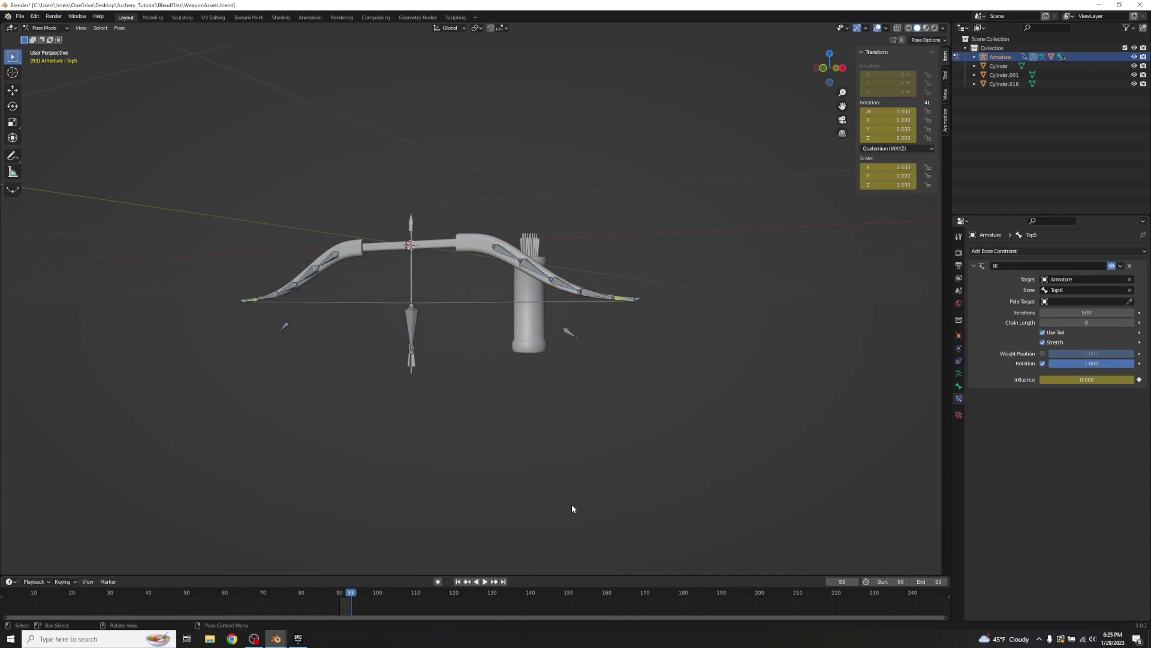
key(space)
click(289, 592)
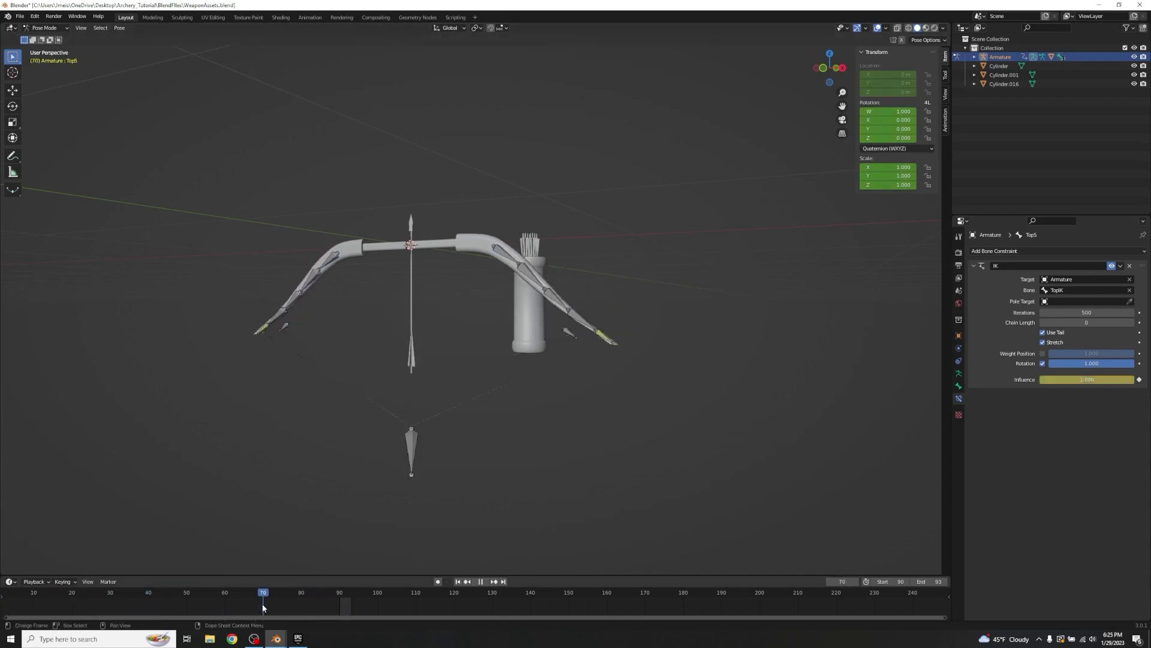
drag(261, 600, 347, 598)
key(space)
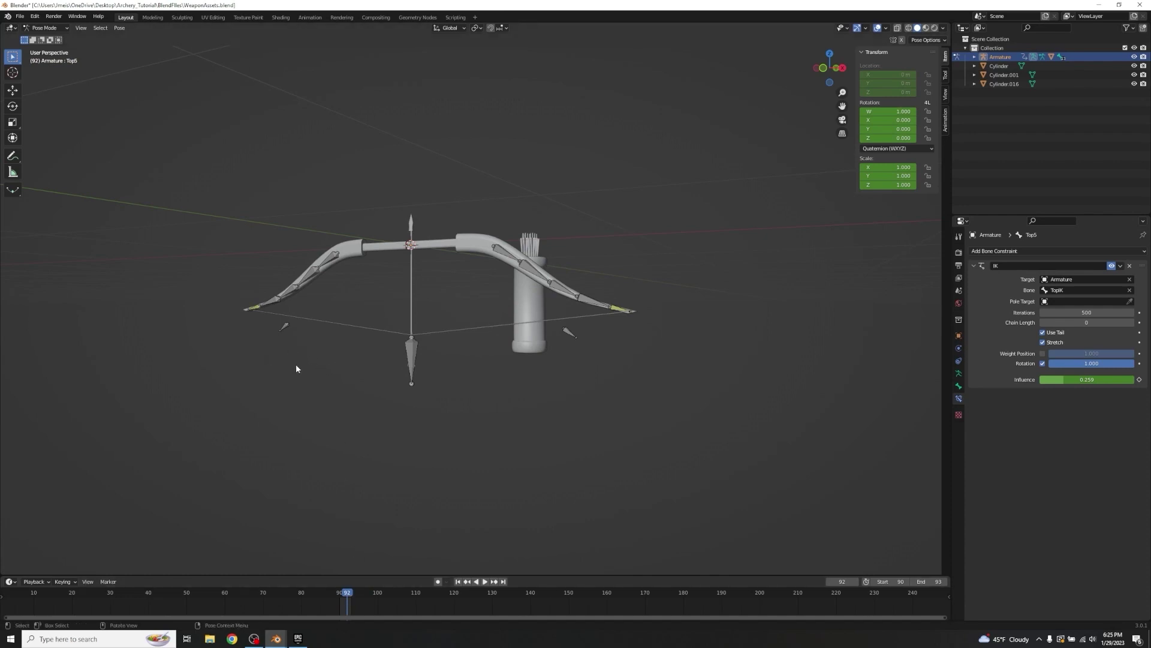
- Save WeaponAssets.blend with the bow's IK influence keys
middle_drag(325, 263, 401, 205)
key(ctrl+s)
key(shift)
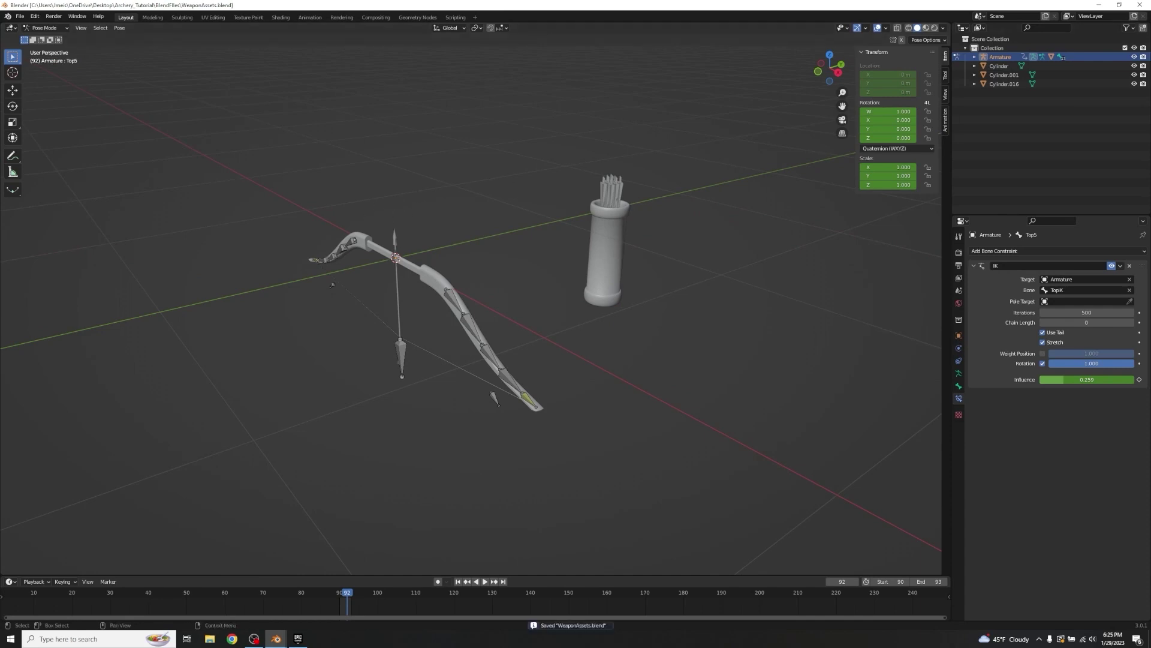
- Minimize the WeaponAssets window and orbit the archer view, selecting then deselecting the bow rig
click(1100, 5)
scroll(759, 305, down, 4)
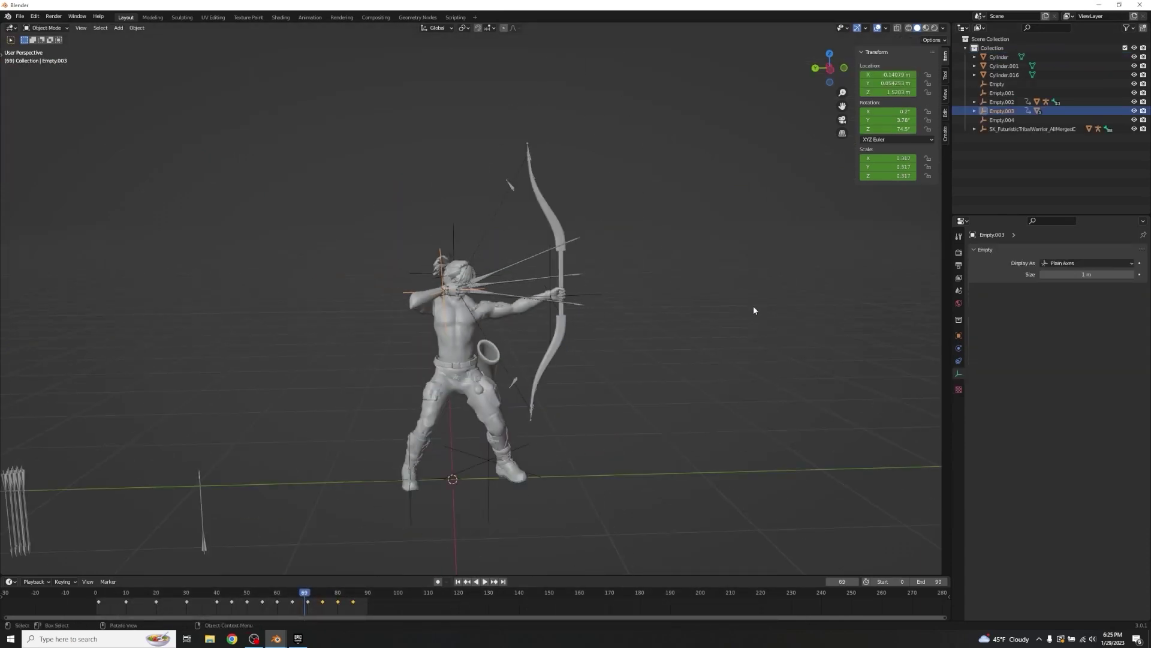
middle_drag(516, 199, 694, 250)
drag(527, 231, 612, 266)
middle_drag(759, 233, 575, 334)
click(602, 247)
drag(493, 241, 564, 252)
scroll(736, 321, up, 3)
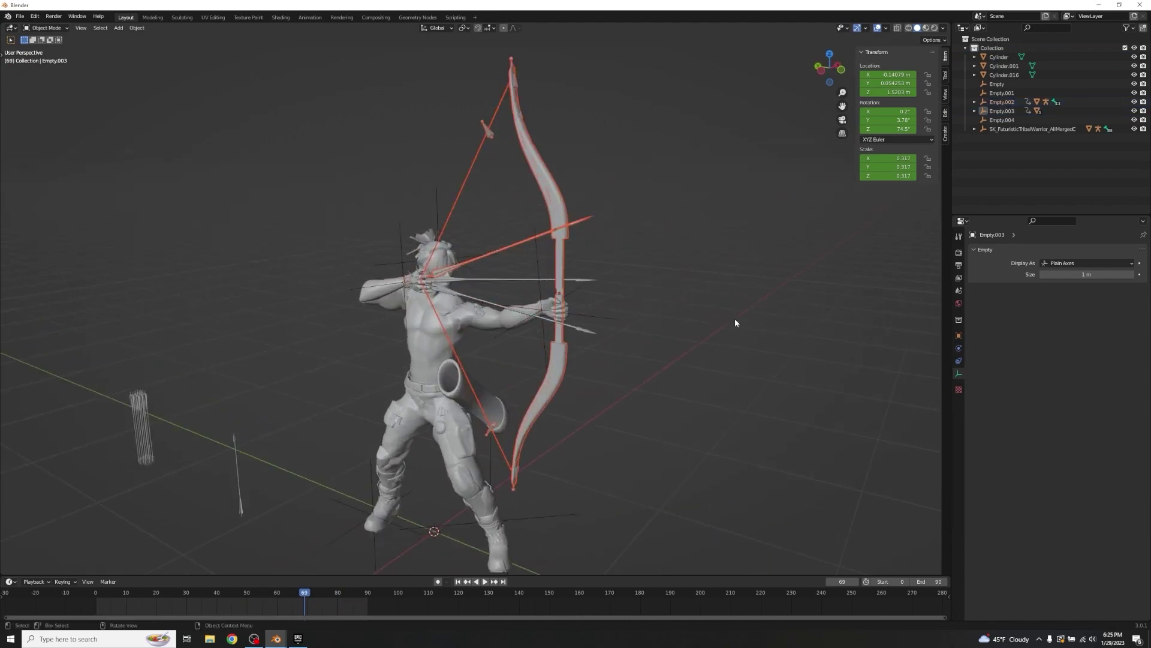
click(773, 325)
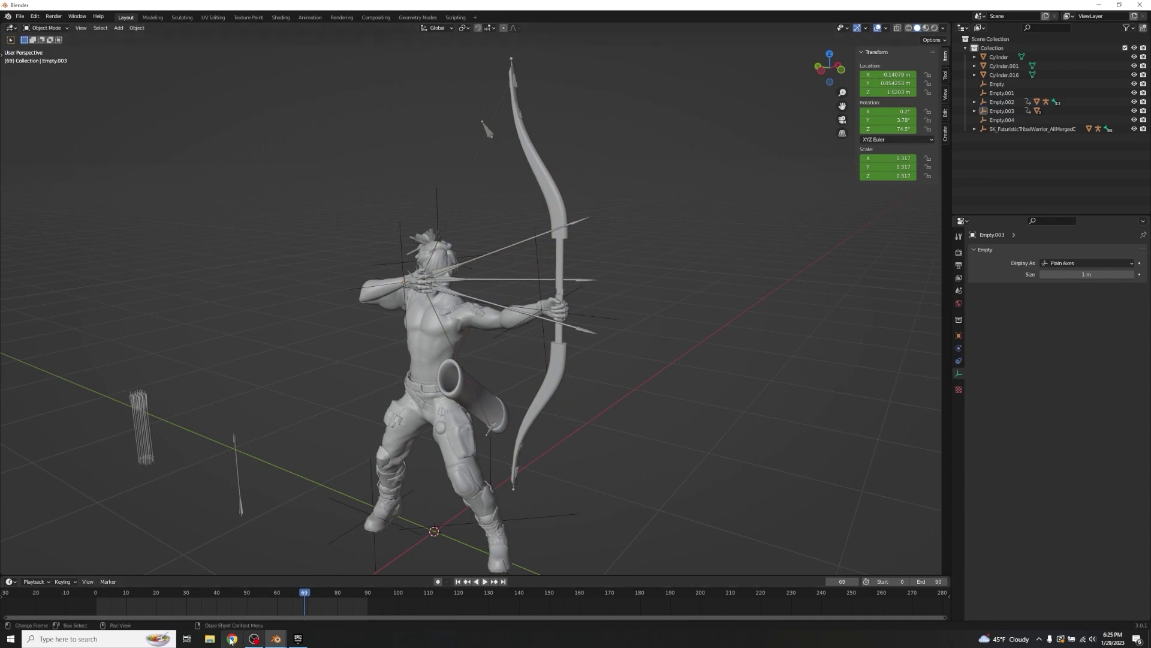
- Rewind the archer animation to the start and play it through frame 87
drag(304, 593, 94, 591)
key(space)
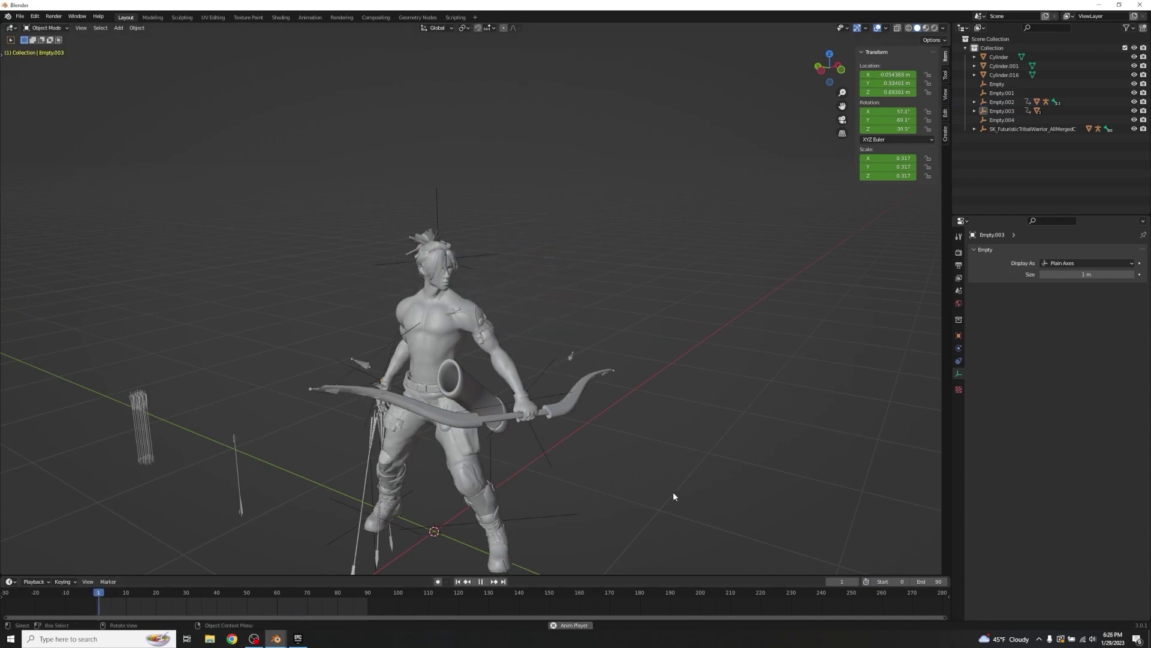
scroll(713, 420, down, 3)
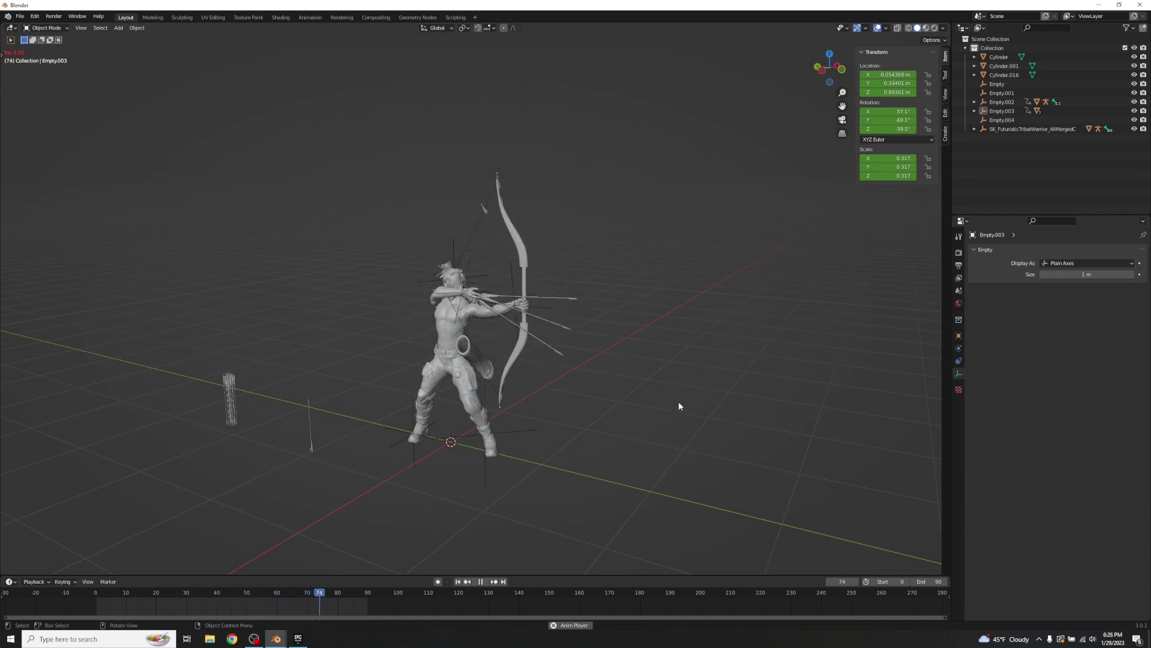
key(space)
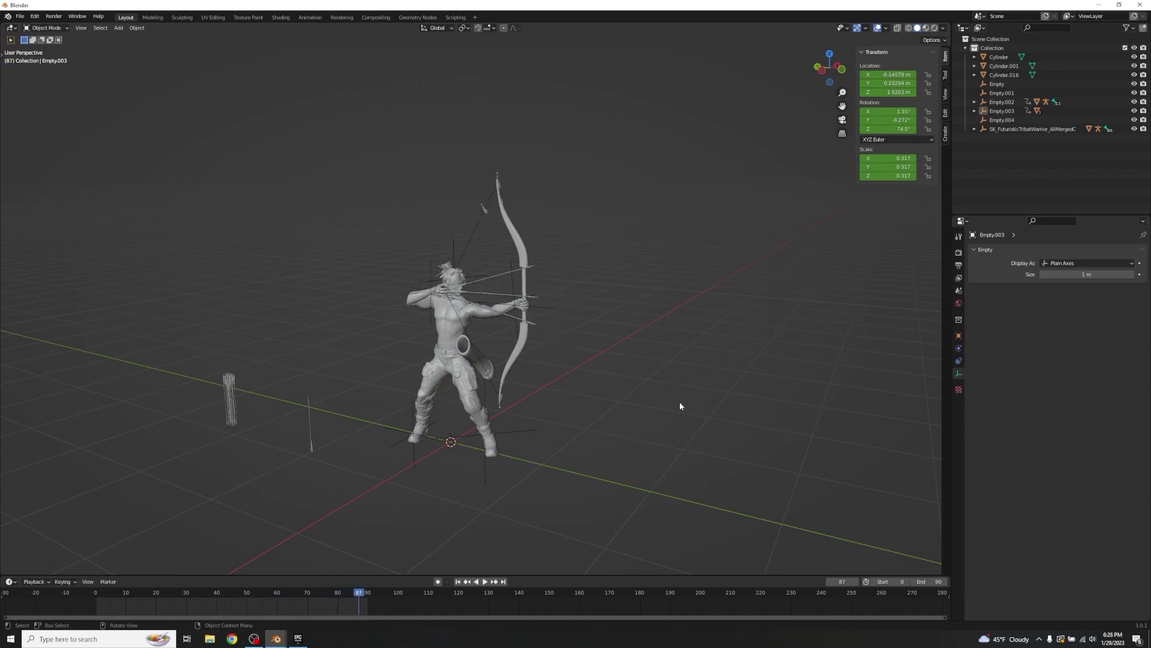